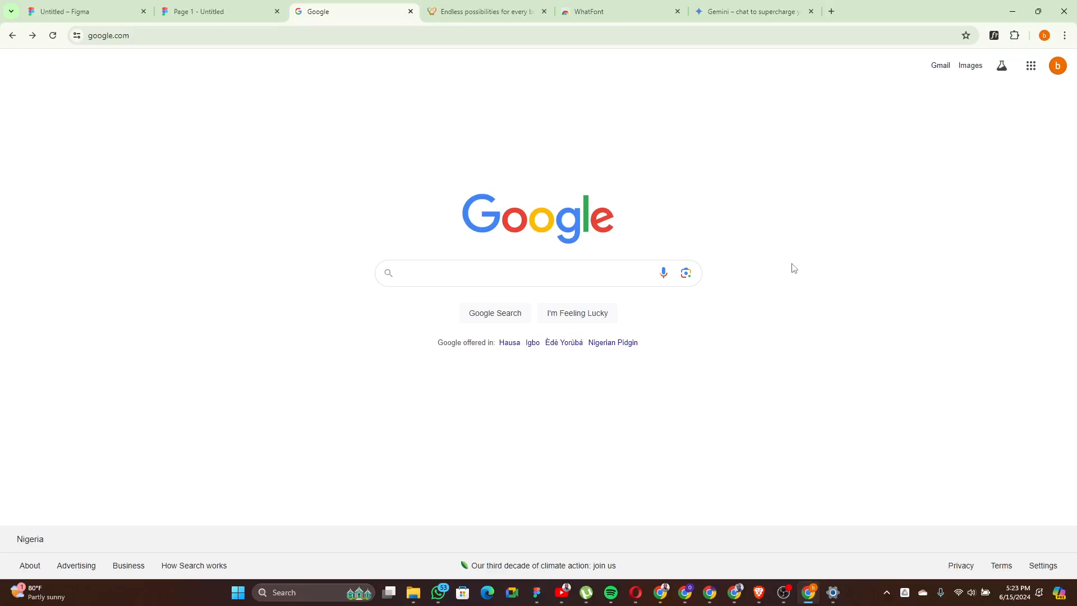
Switch to Figma, create a new design file in the team project and name it Google Search Page.
key("alt")
key("ctrl+1")
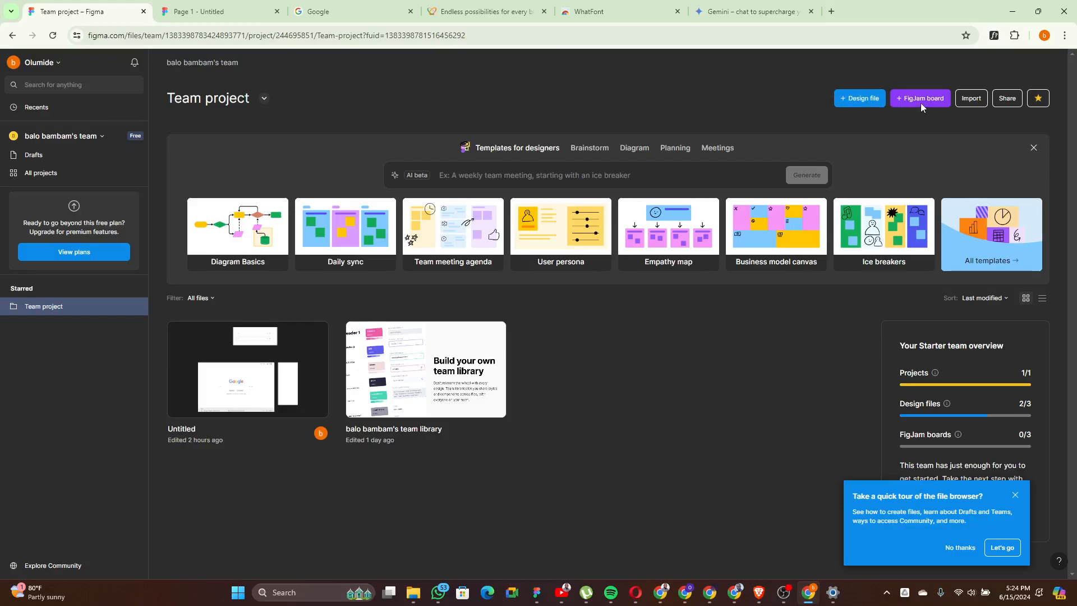
left_click(856, 100)
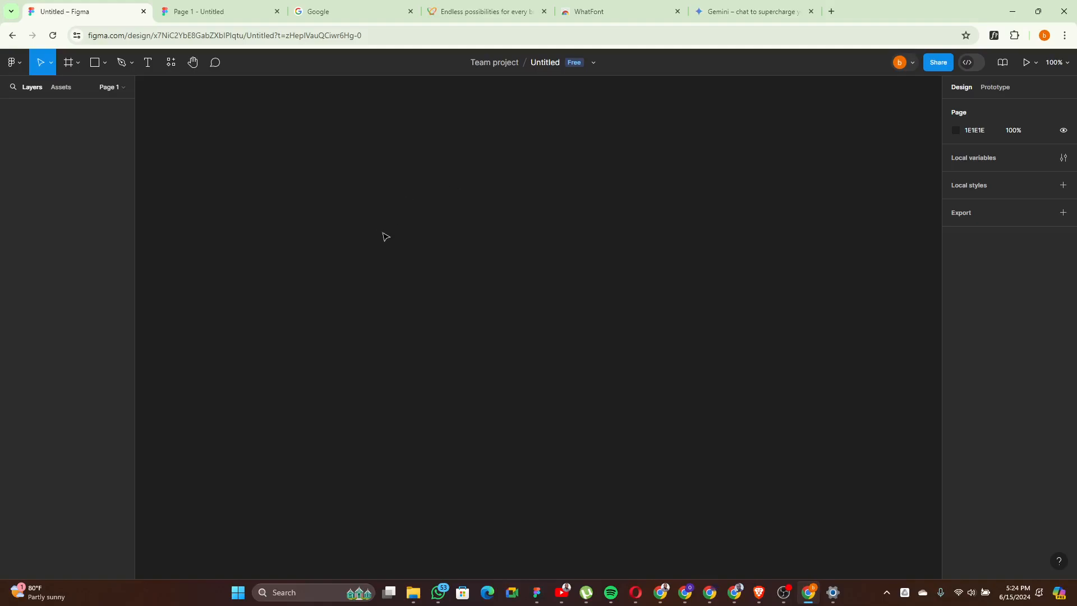
left_click(542, 63)
type("Google Search")
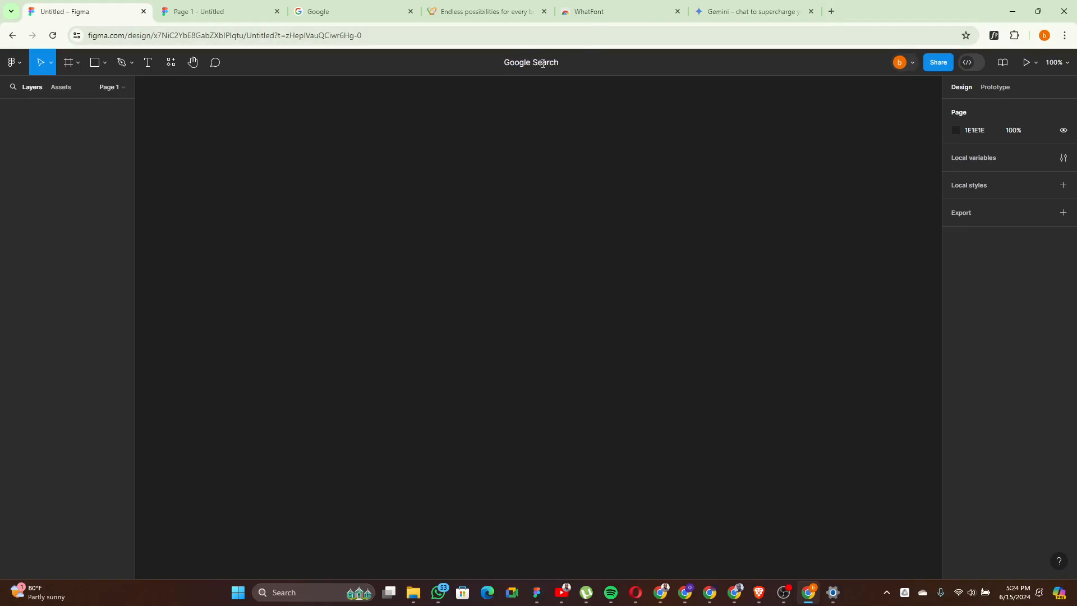
type(" Page")
key("Return")
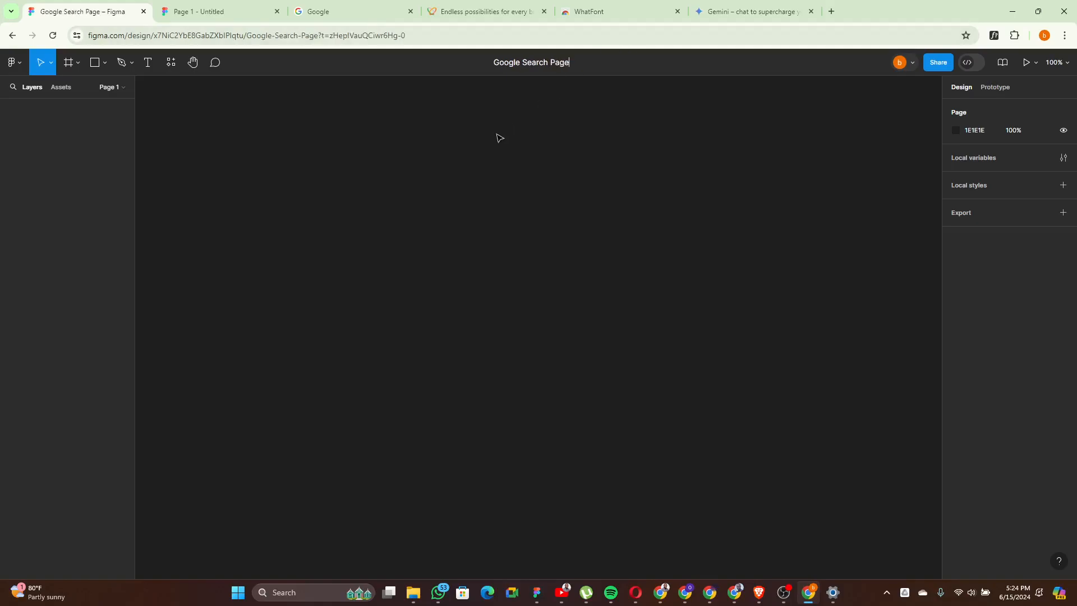
Add a frame from the MacBook Pro 14" desktop preset (1512×982) to the canvas.
key("f")
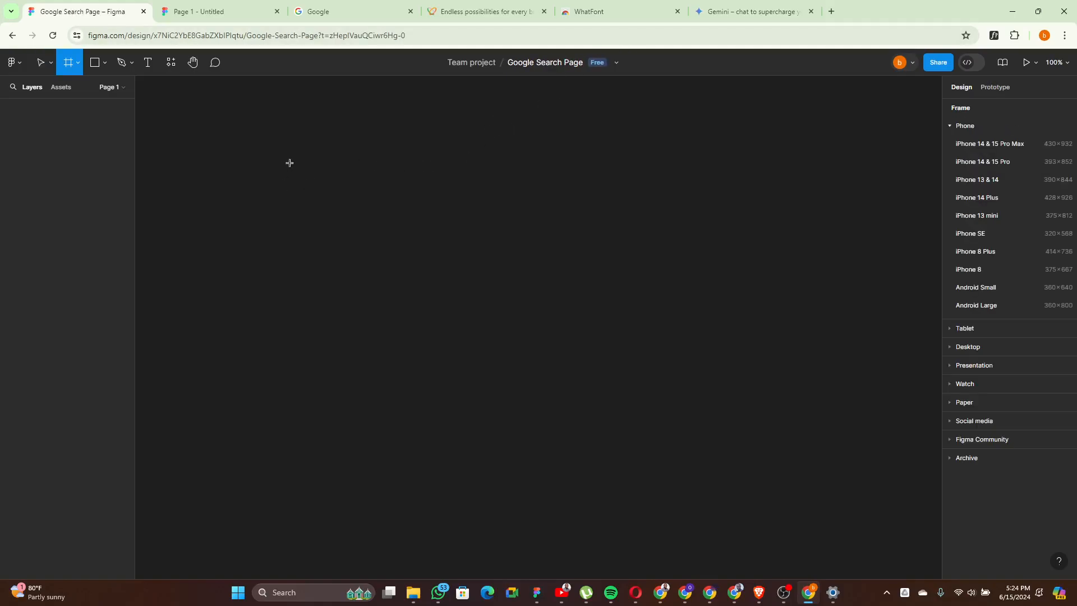
key("Escape")
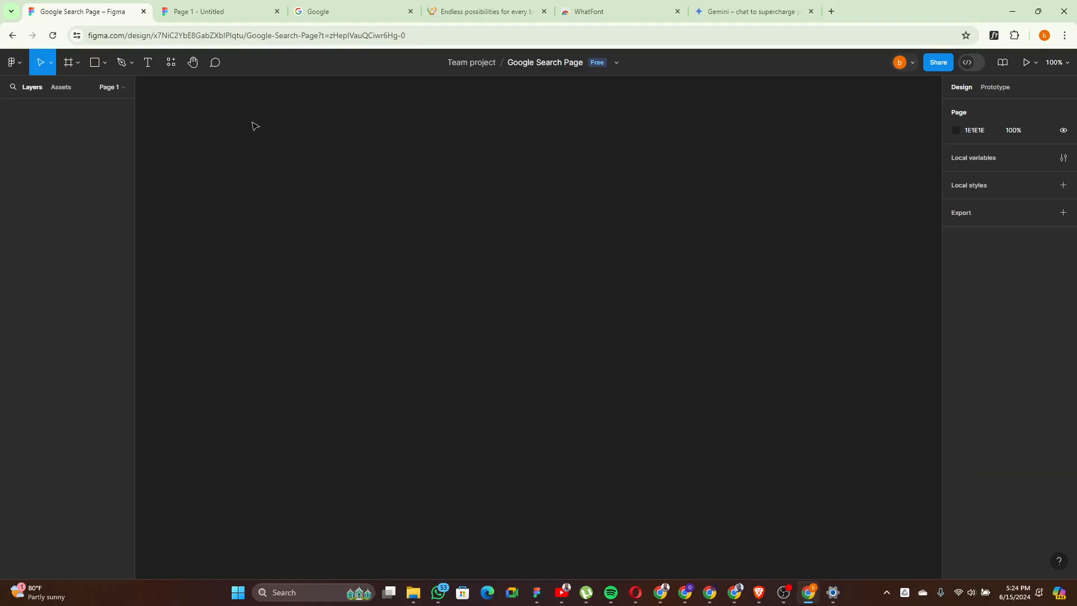
left_click(69, 66)
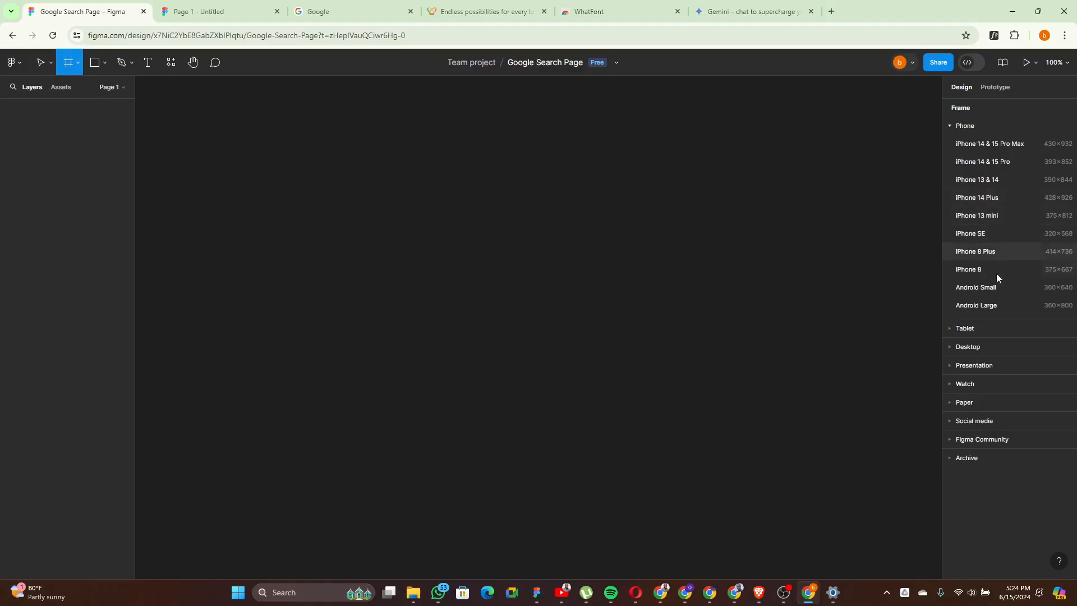
left_click(969, 346)
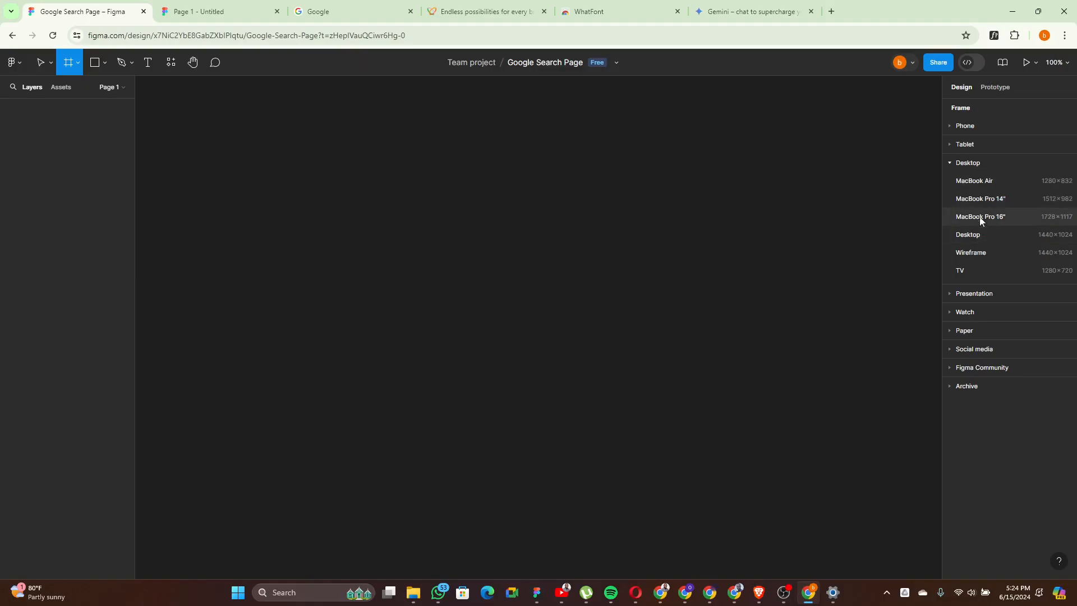
left_click(978, 202)
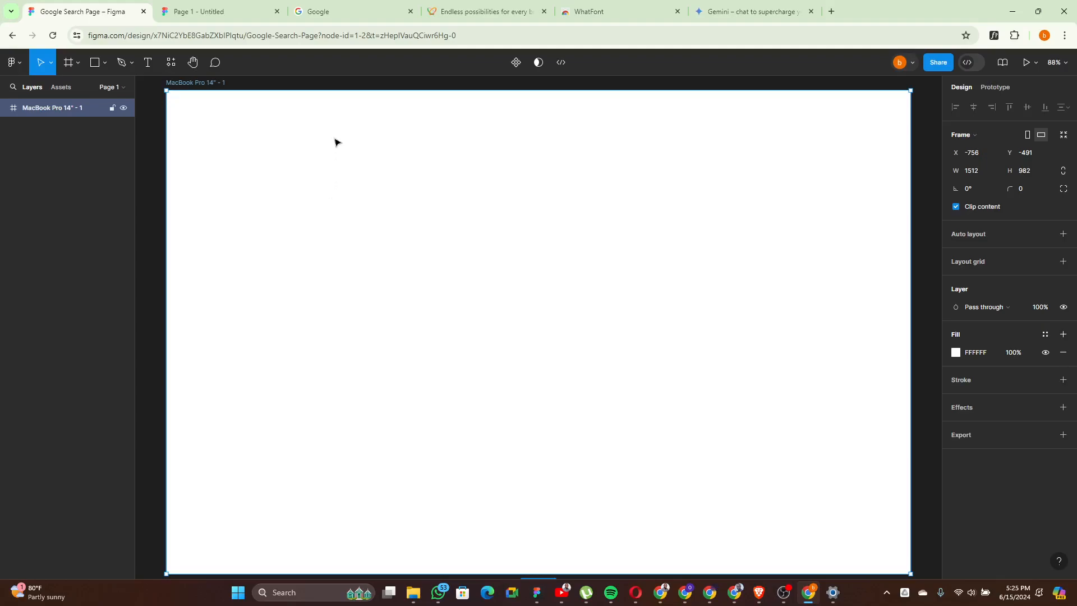
Close the old prototype preview and present the MacBook Pro 14" frame in a new one.
left_click(323, 12)
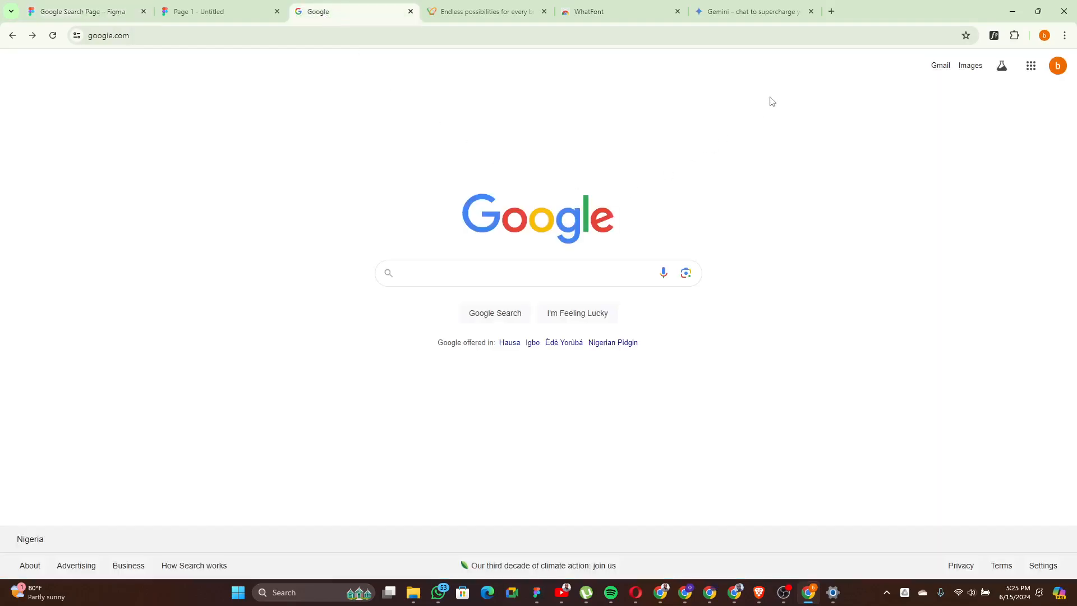
left_click(82, 11)
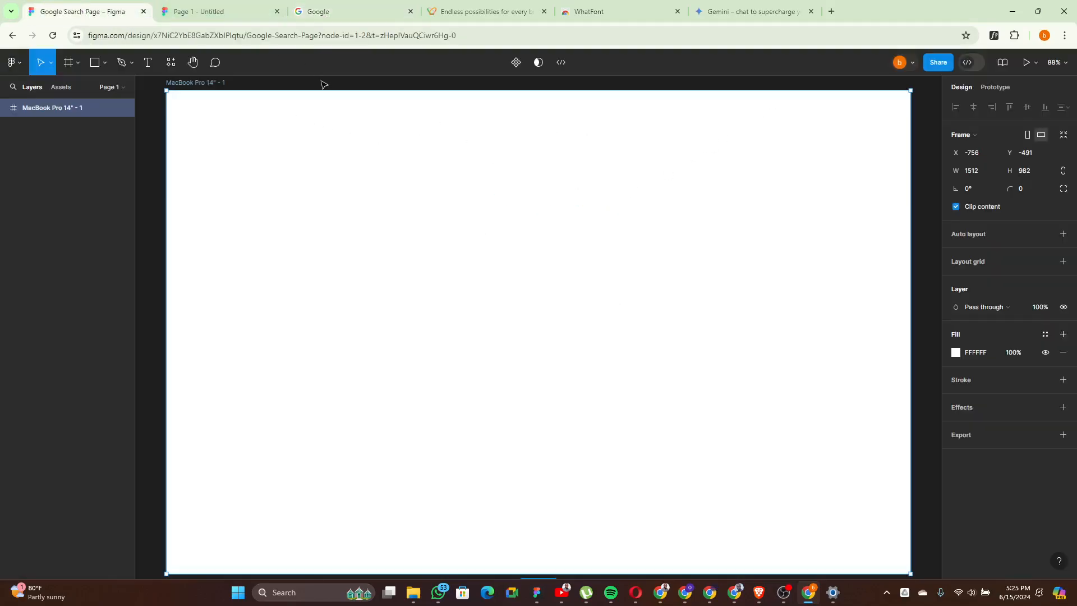
left_click(277, 11)
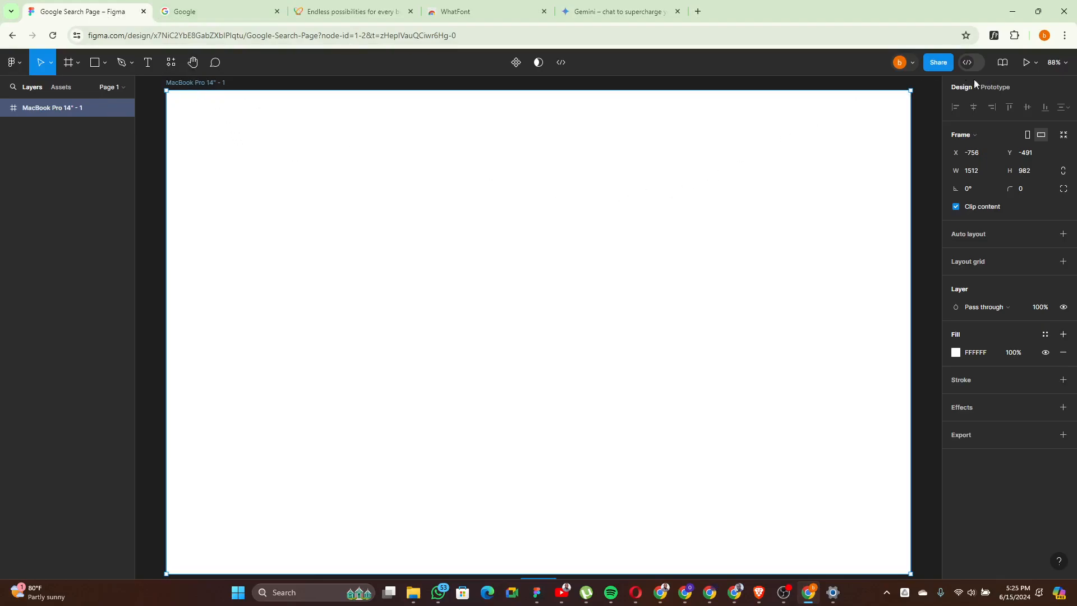
left_click(1024, 63)
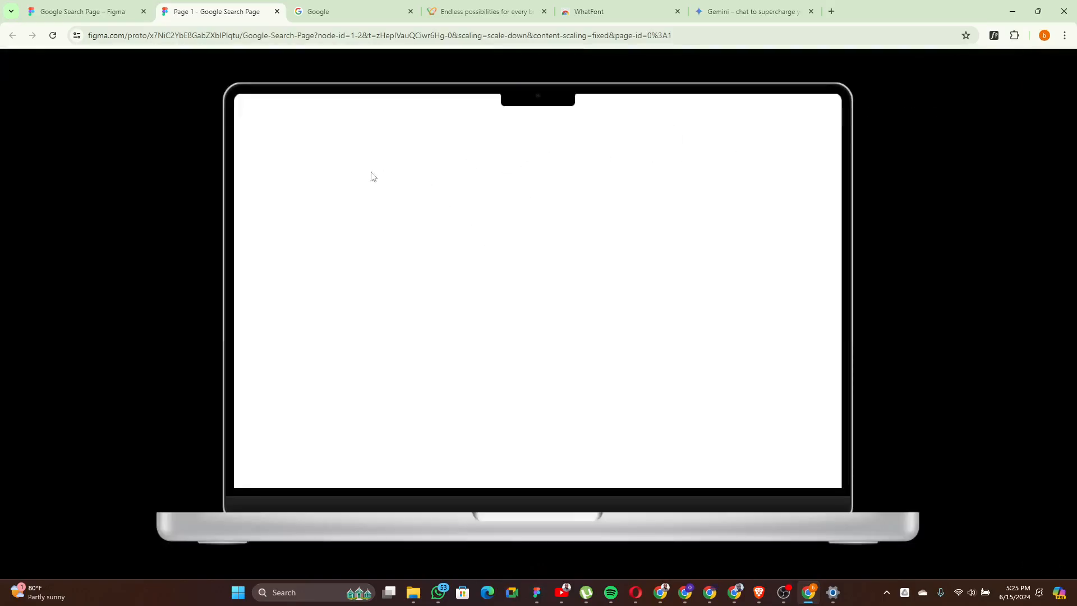
Return to the design file and set the prototype device to None.
left_click(90, 13)
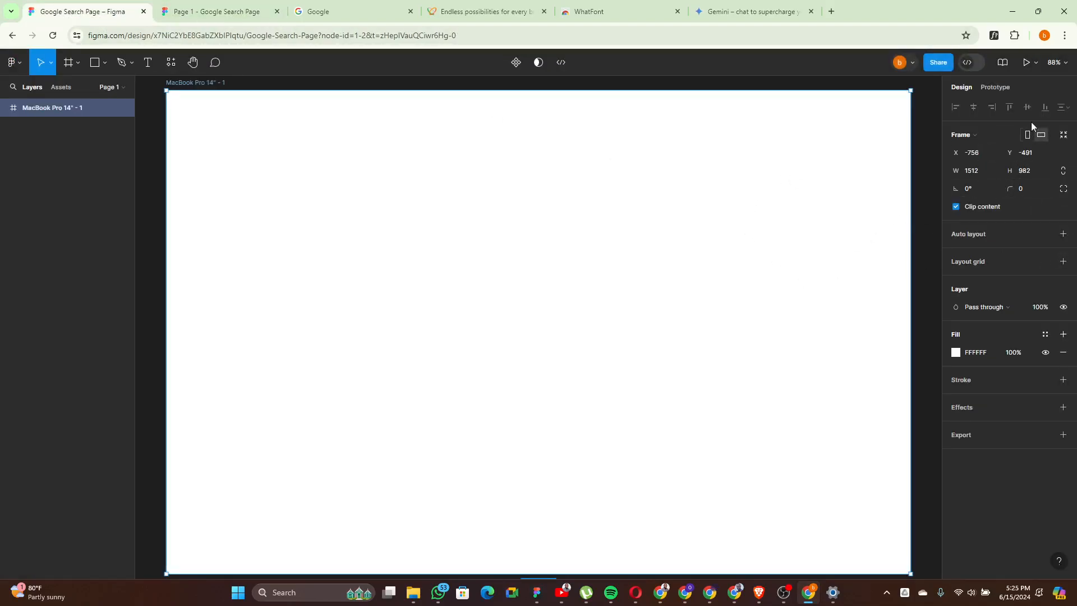
left_click(995, 88)
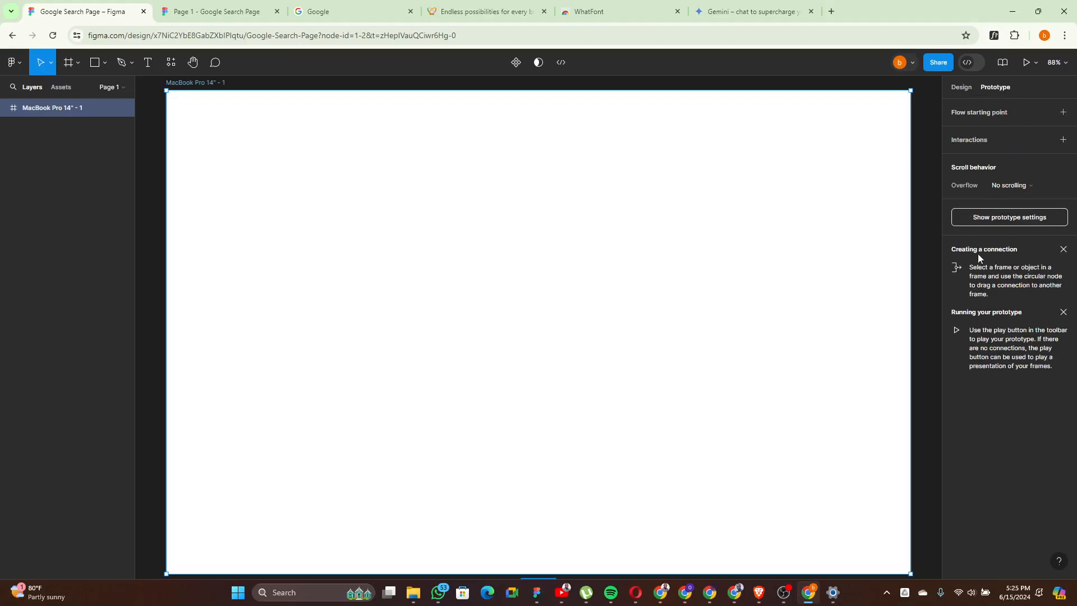
left_click(996, 220)
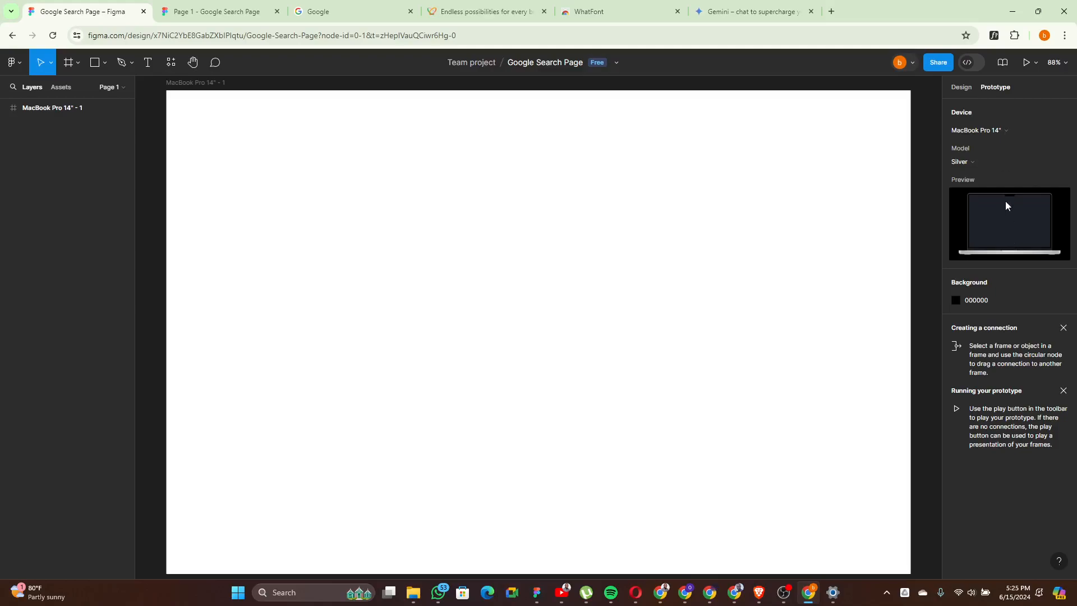
left_click(220, 8)
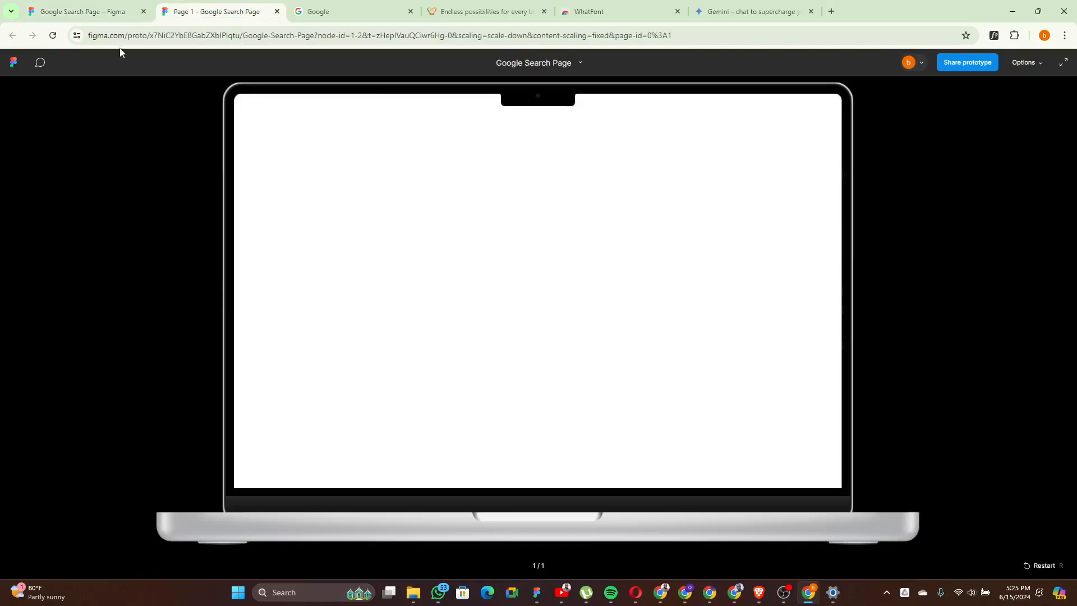
left_click(69, 11)
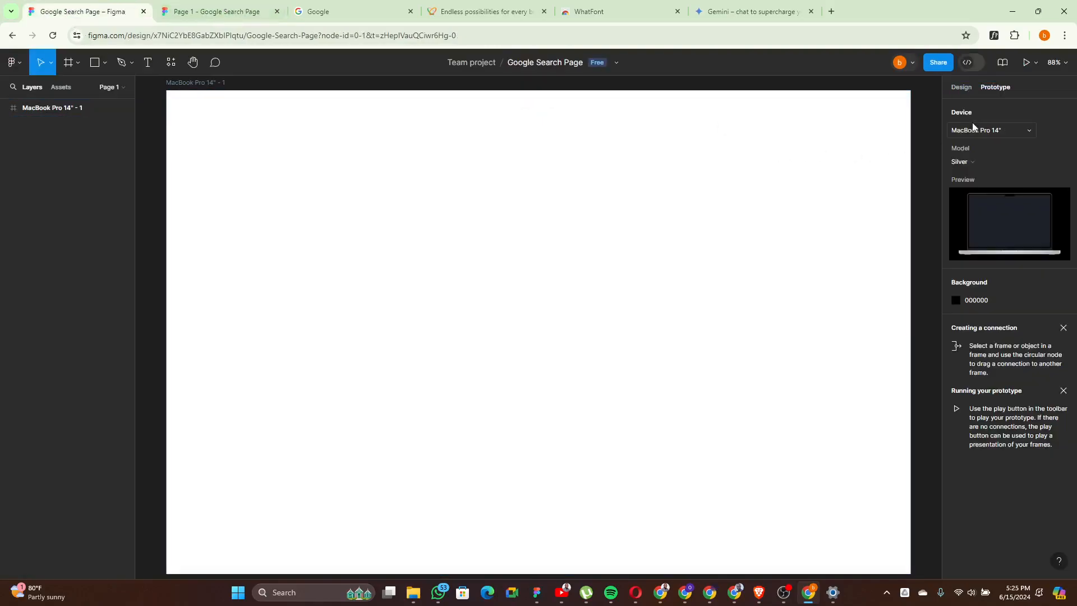
left_click(986, 130)
scroll(987, 180, "up", 3)
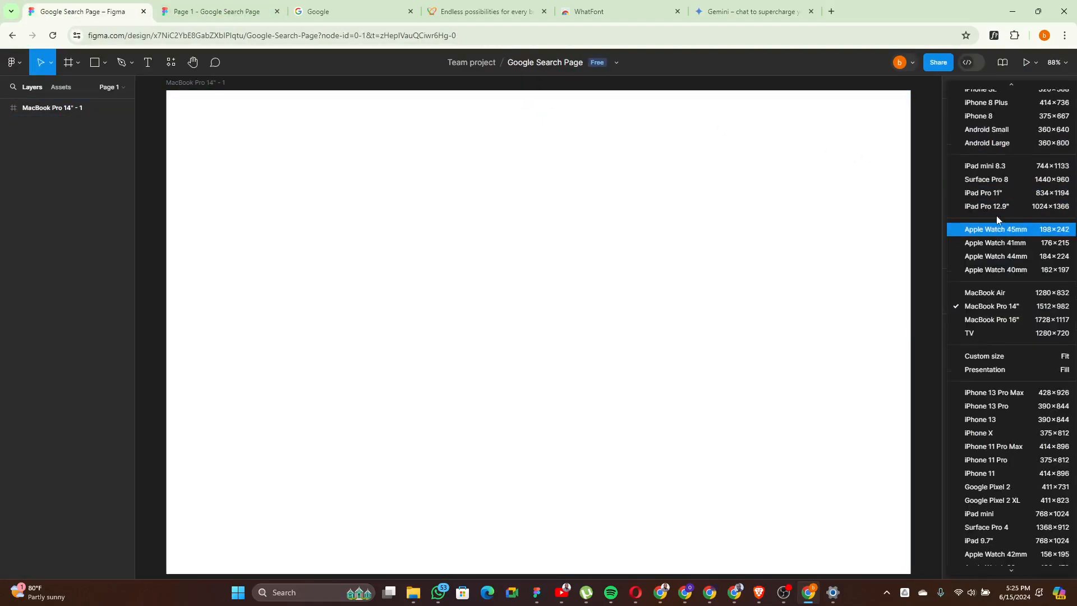
left_click(983, 93)
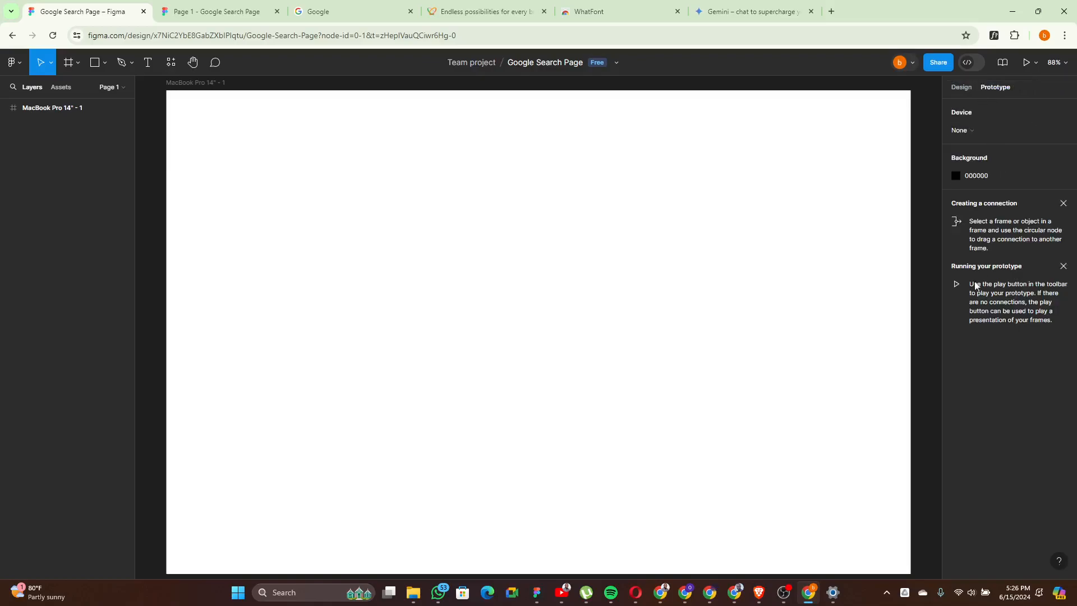
left_click(959, 88)
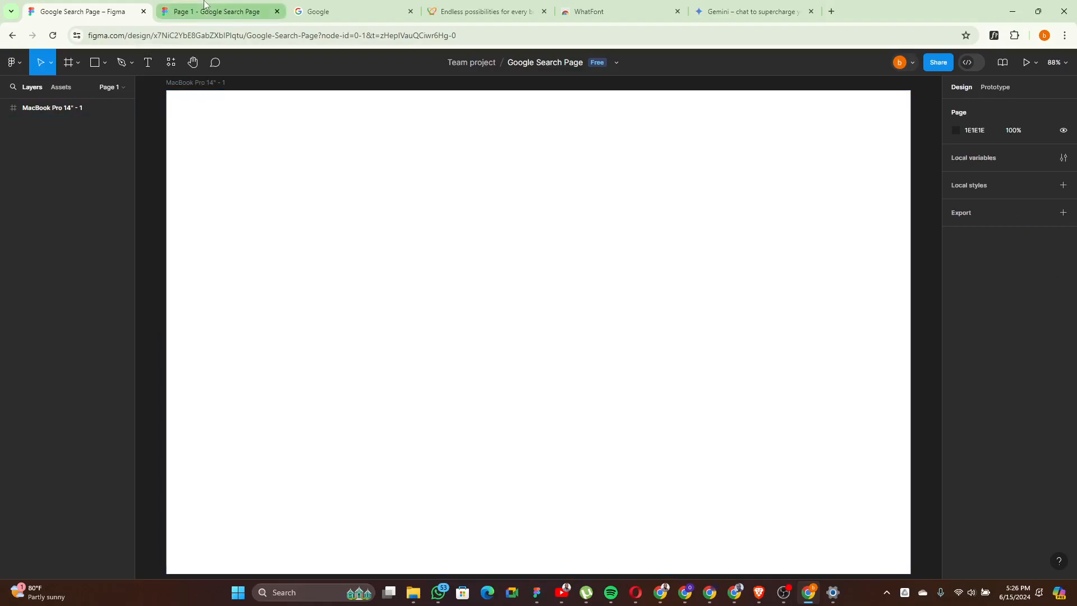
Hide the Figma UI in the prototype preview and set its zoom to Fit width.
left_click(205, 5)
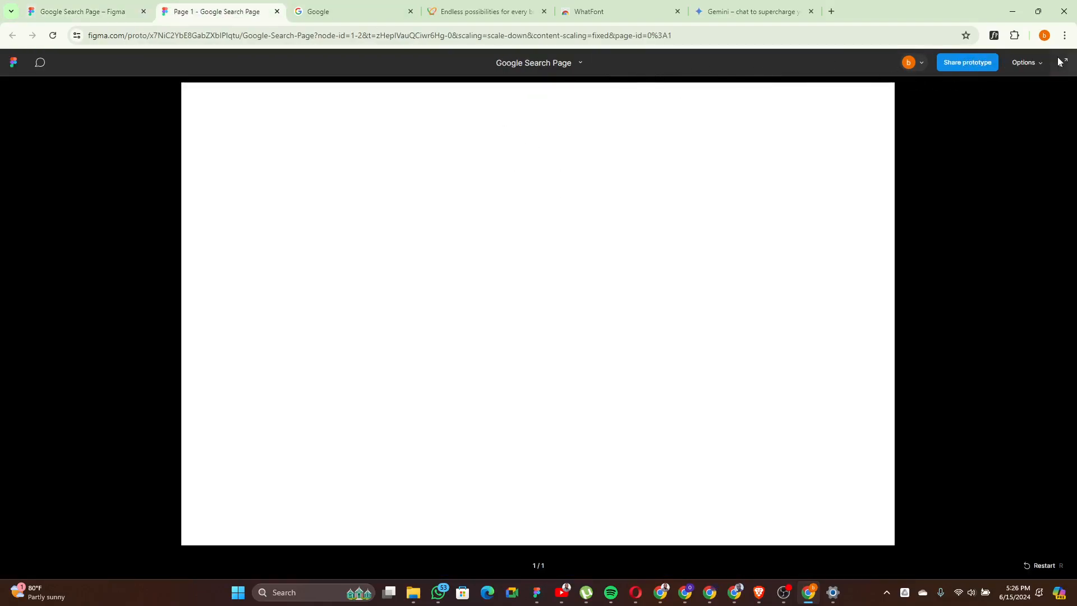
left_click(1027, 62)
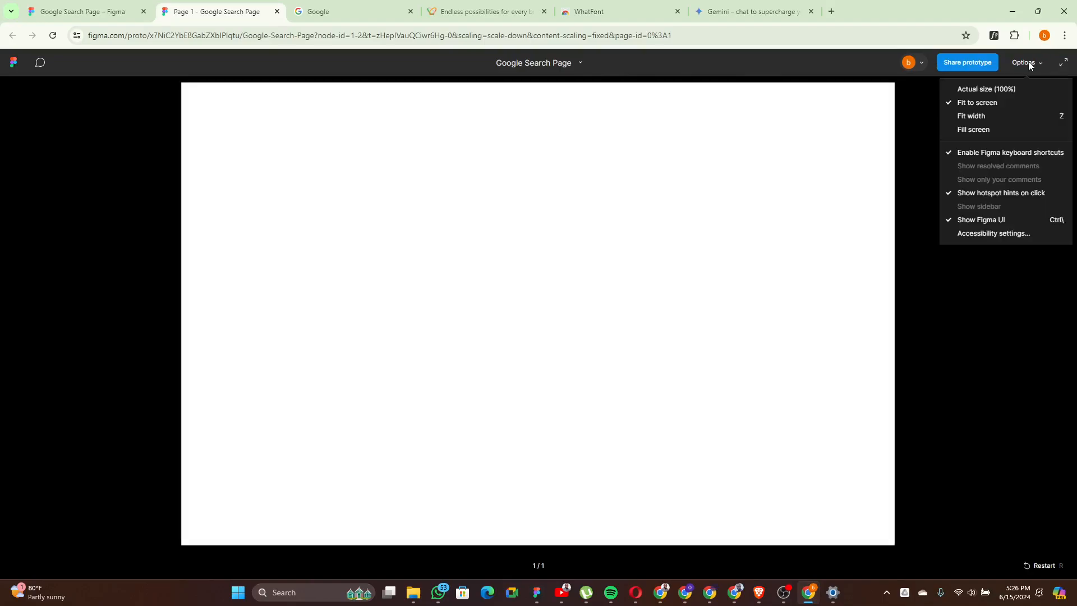
left_click(983, 221)
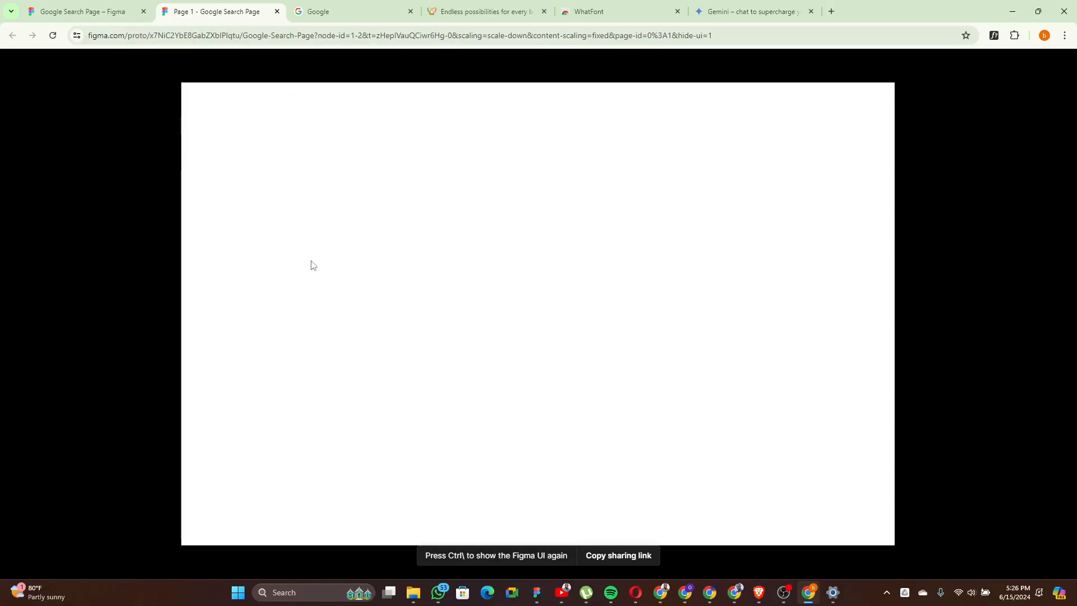
key("z")
key("z")
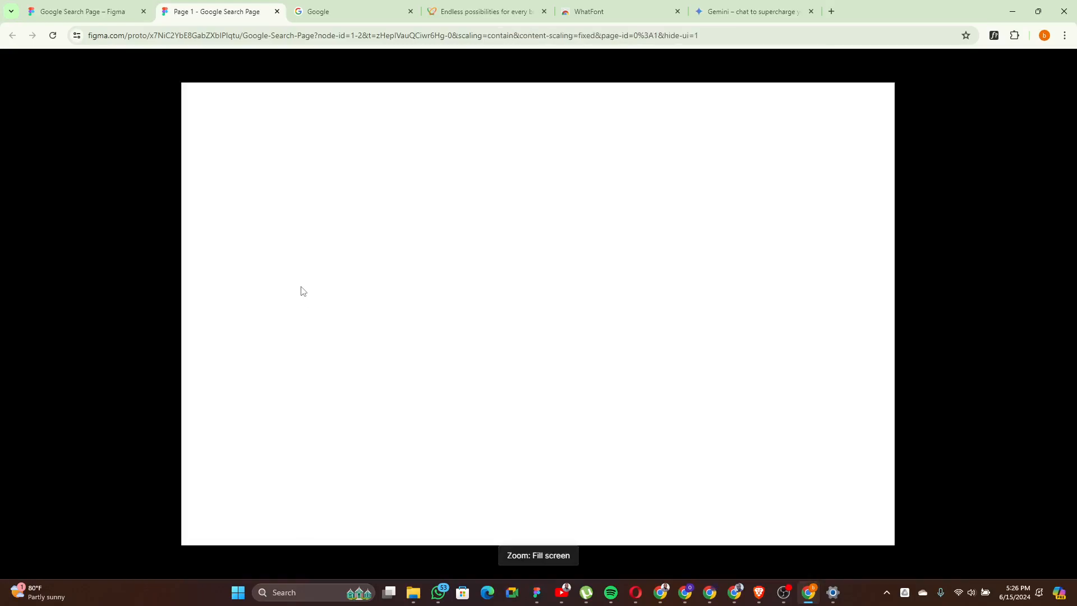
key("z")
key("z")
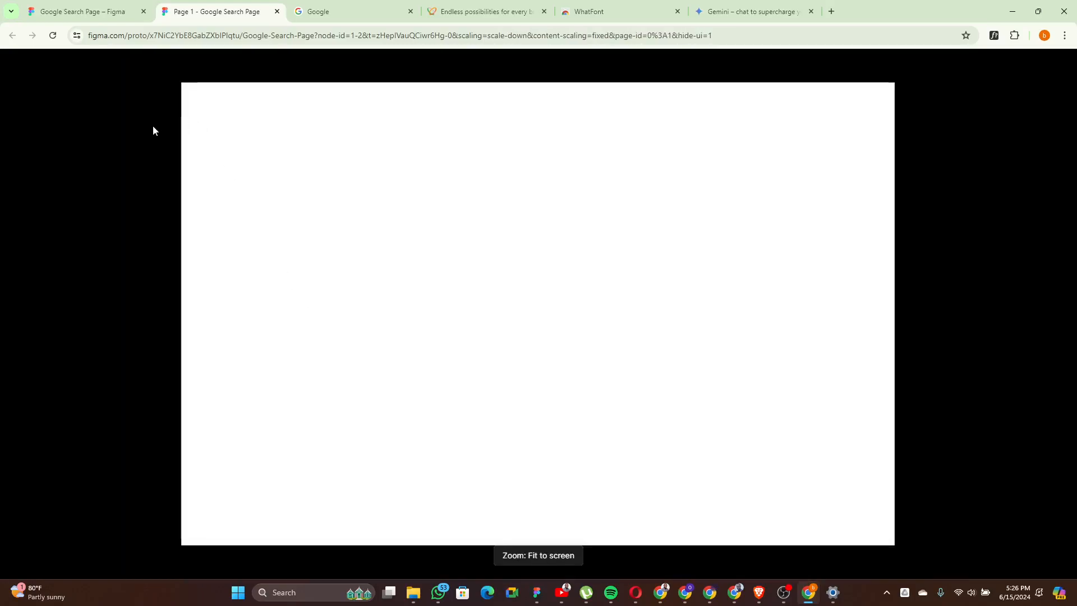
key("z")
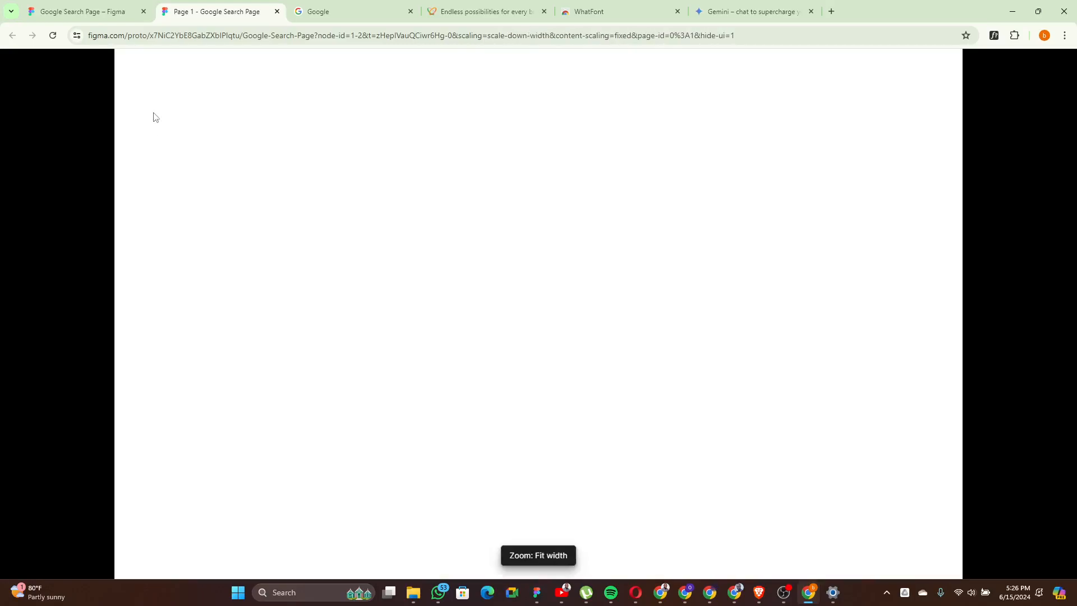
Switch to the Google homepage, inspect it in the developer tools and set the responsive view to Laptop L – 1440px.
left_click(68, 8)
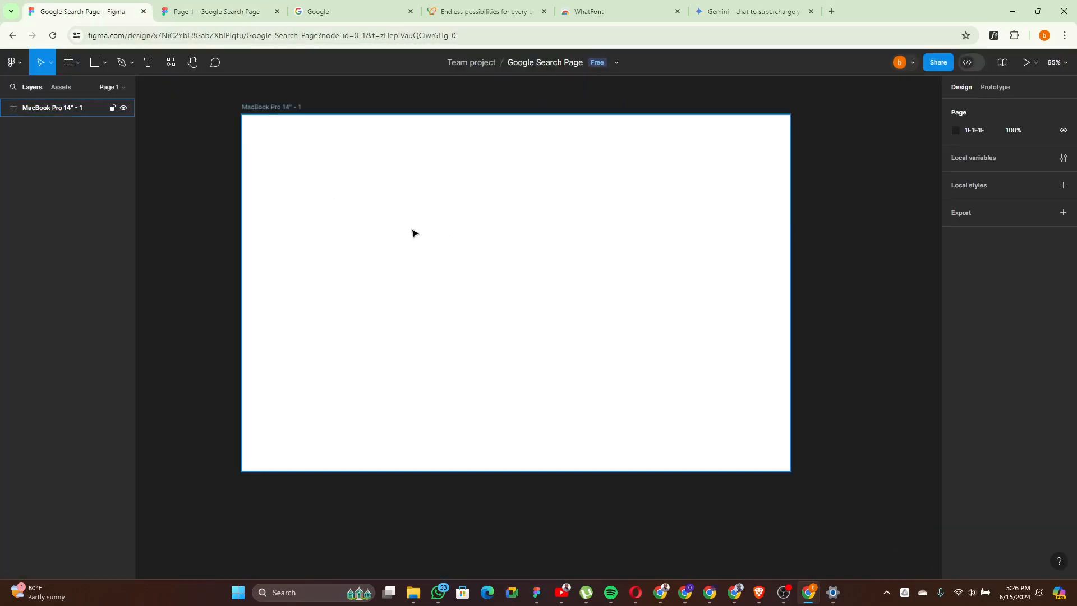
scroll(562, 216, "up", 2)
scroll(552, 217, "down", 2)
scroll(365, 201, "up", 1)
left_click(312, 34)
left_click(322, 12)
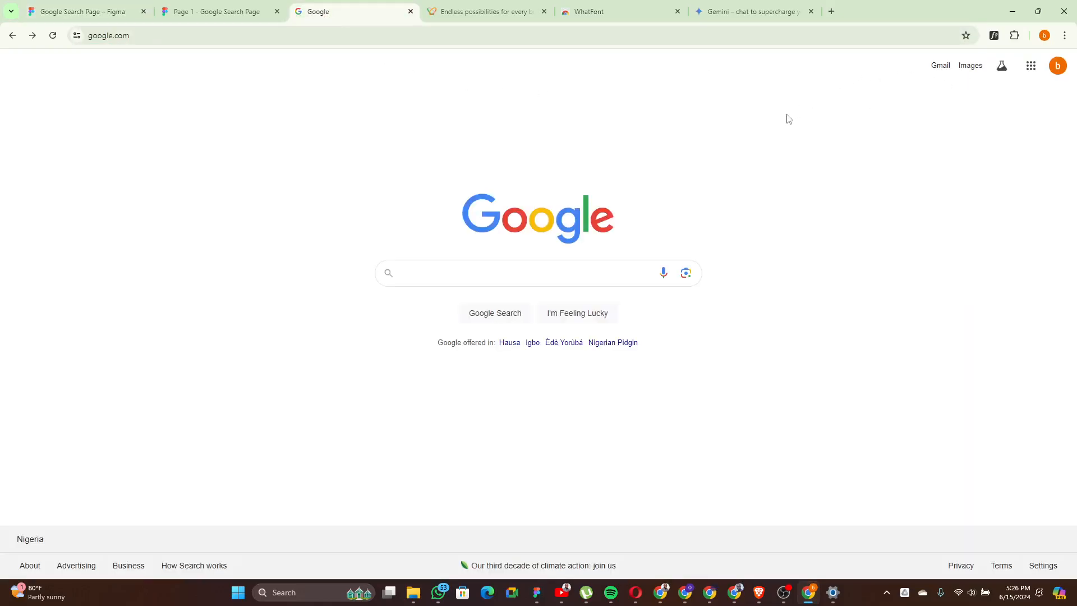
right_click(709, 166)
left_click(778, 401)
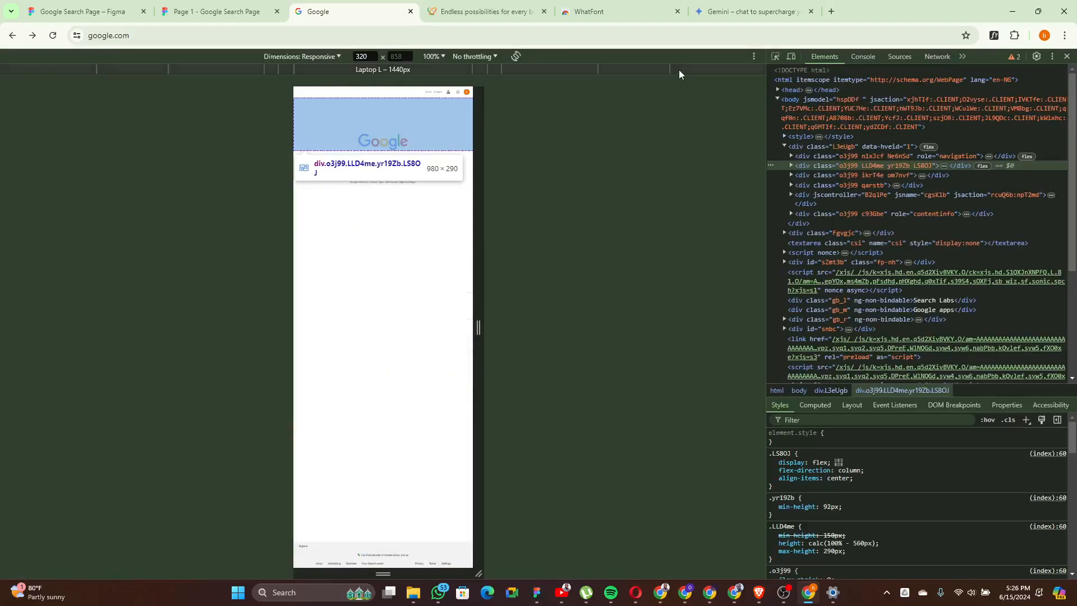
left_click(678, 69)
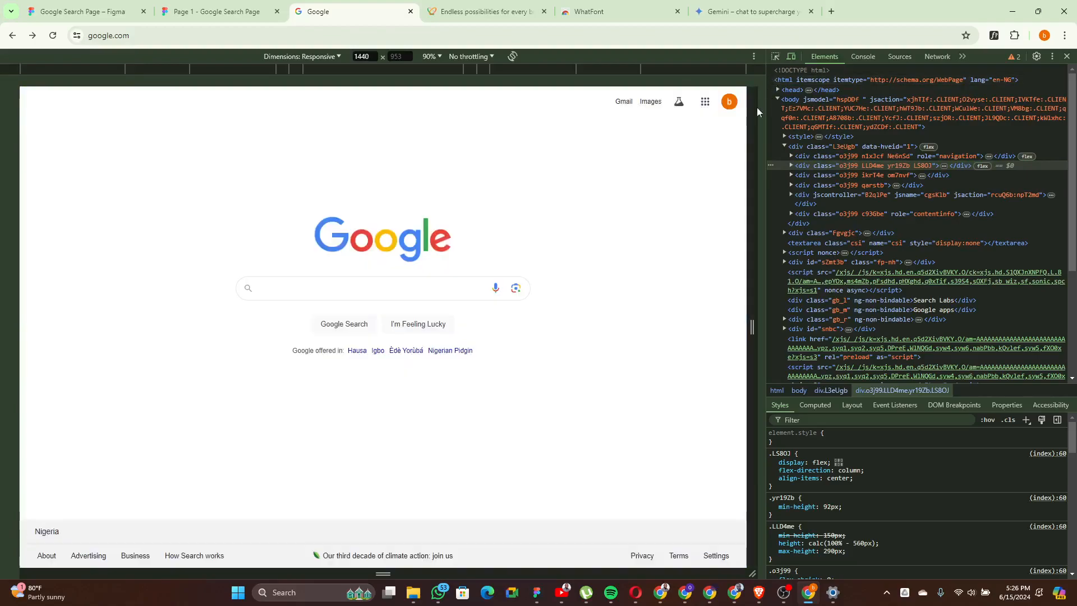
Widen the responsive viewport to about 1618 px and use the element inspector to examine the Gmail link's size and padding.
left_click_drag(752, 327, 841, 298)
left_click_drag(796, 327, 837, 316)
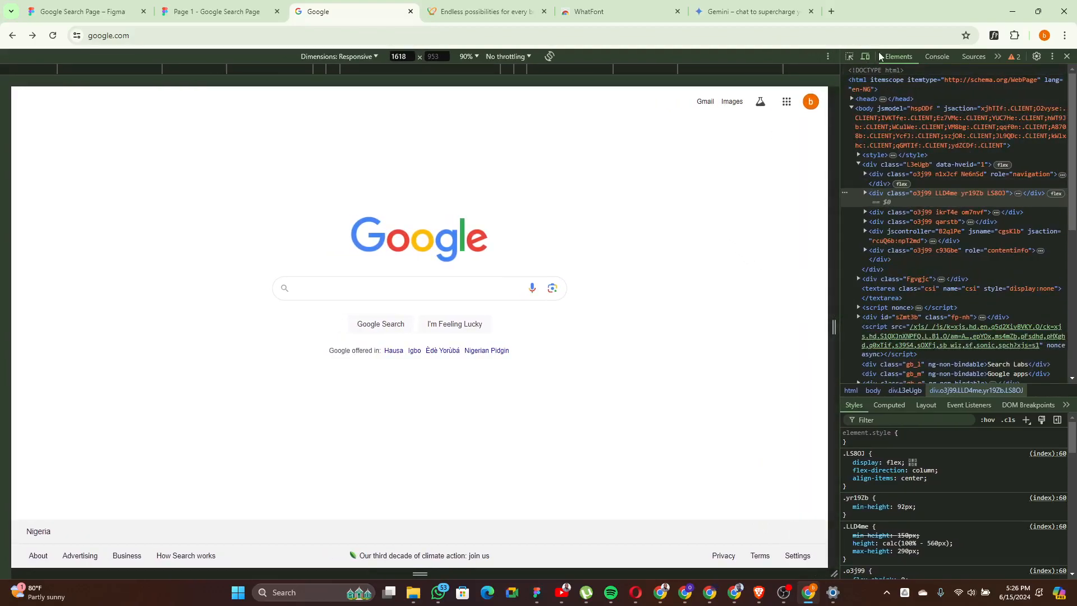
left_click(848, 56)
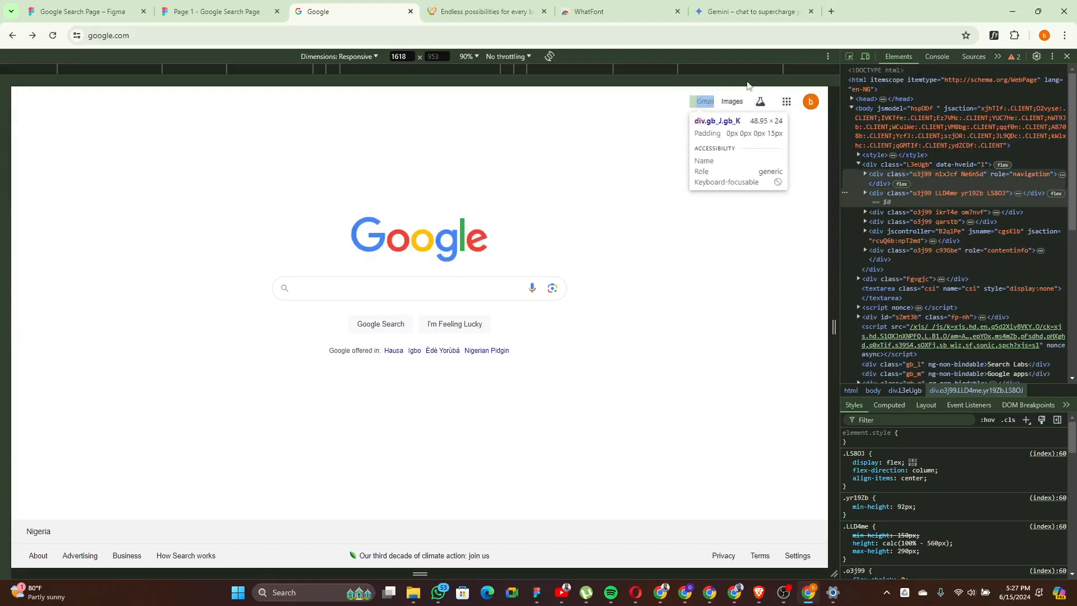
Compare the empty MacBook Pro 14" frame and its prototype preview with the Google homepage in the browser.
left_click(83, 9)
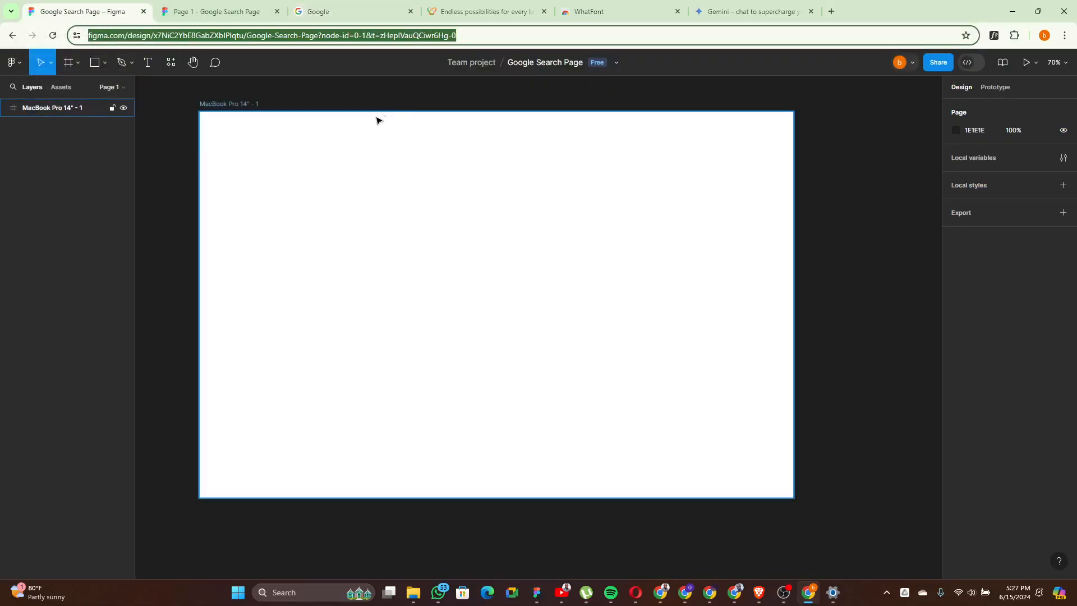
left_click(312, 201)
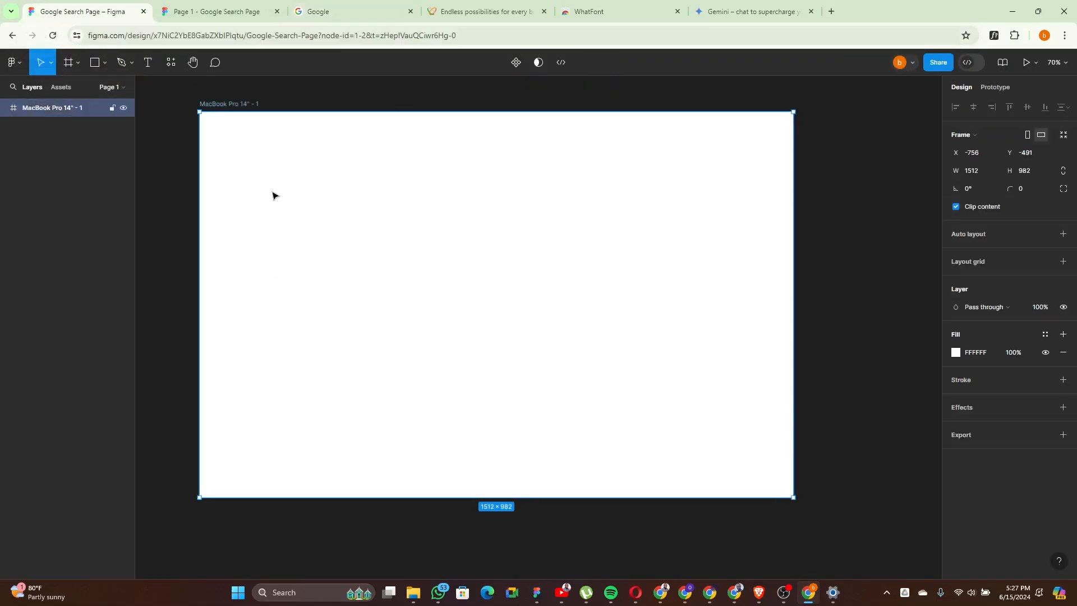
scroll(272, 195, "up", 3)
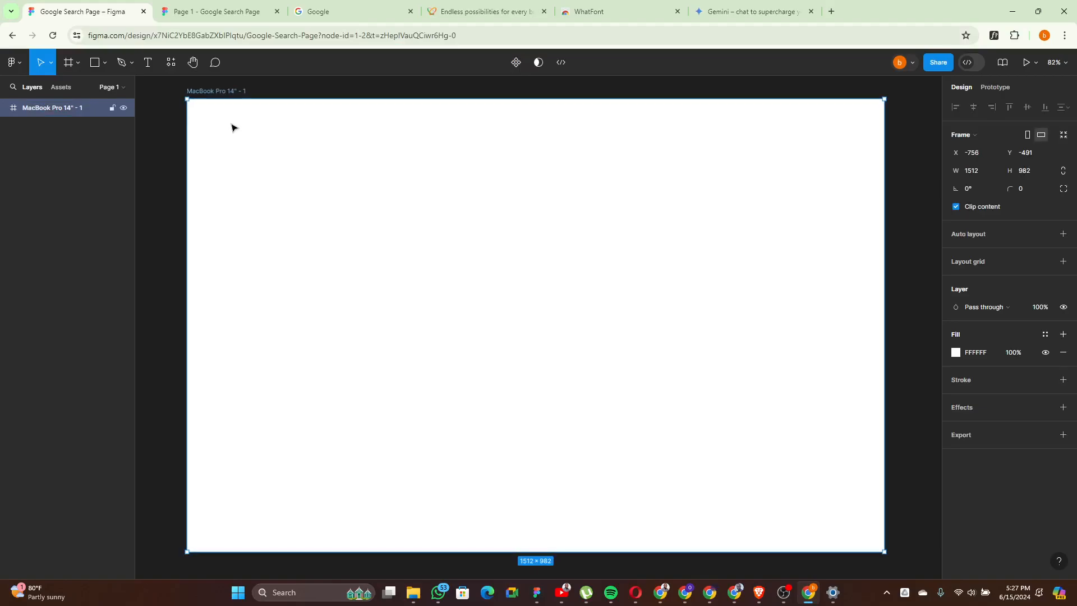
left_click(181, 10)
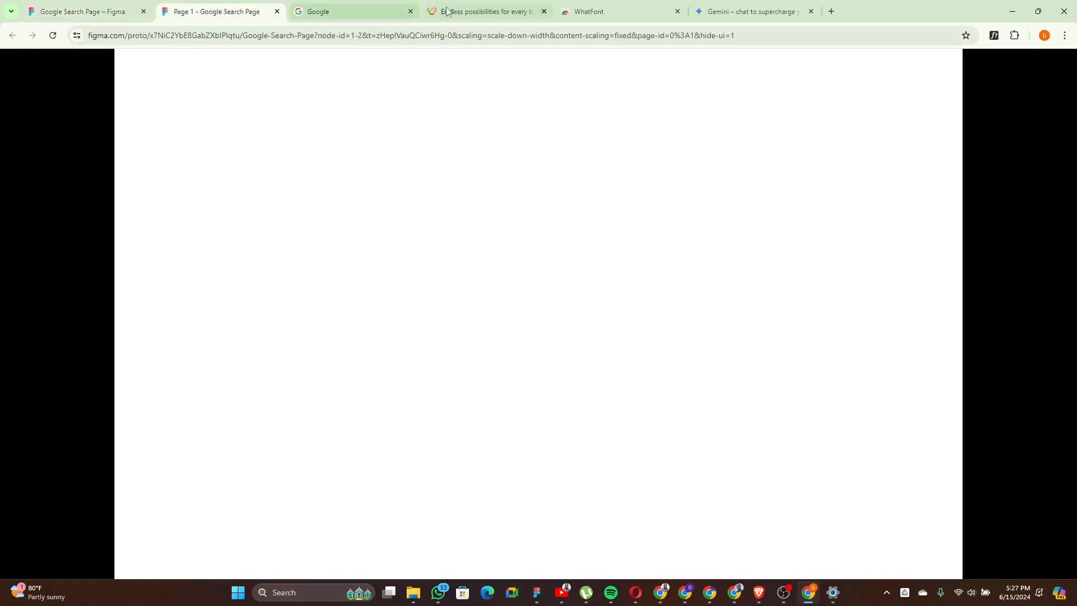
left_click(89, 11)
left_click(395, 4)
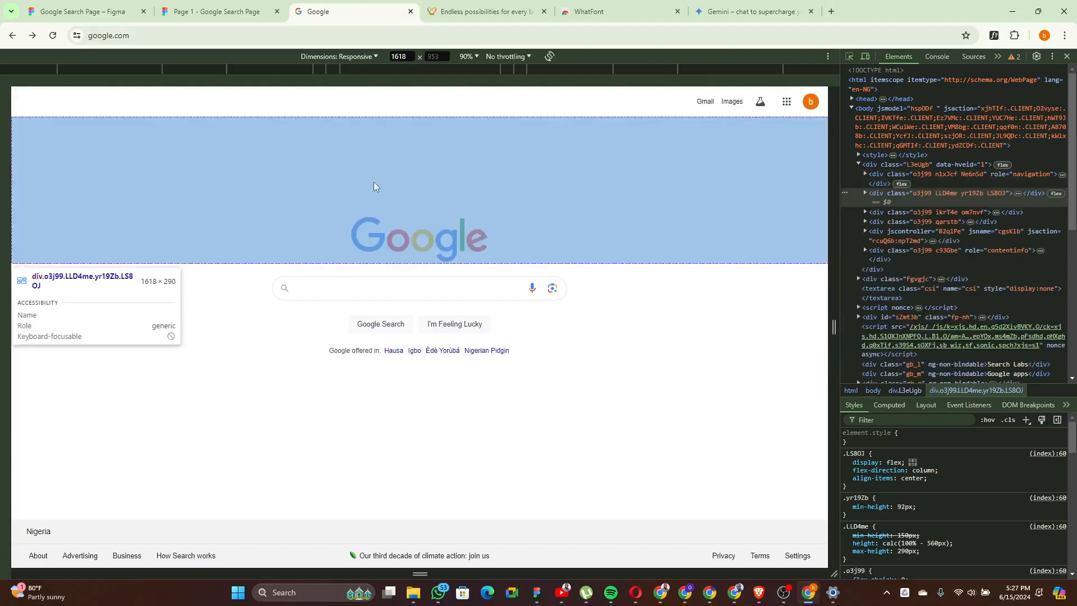
Return to the Figma design file and add the text "Gmail" inside the frame at about X 473, Y 301.
left_click(81, 11)
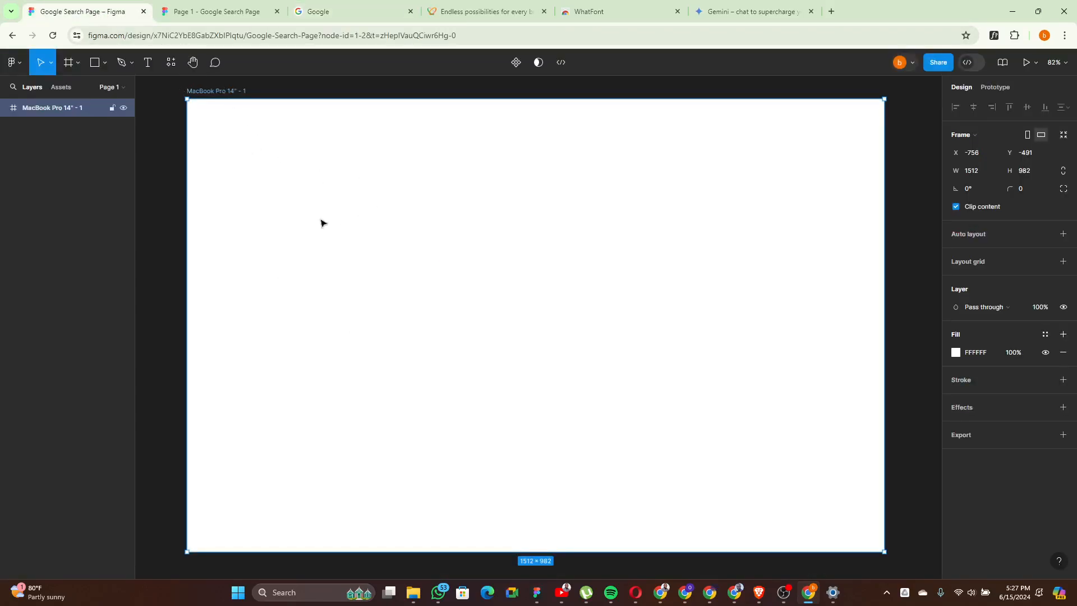
left_click(147, 63)
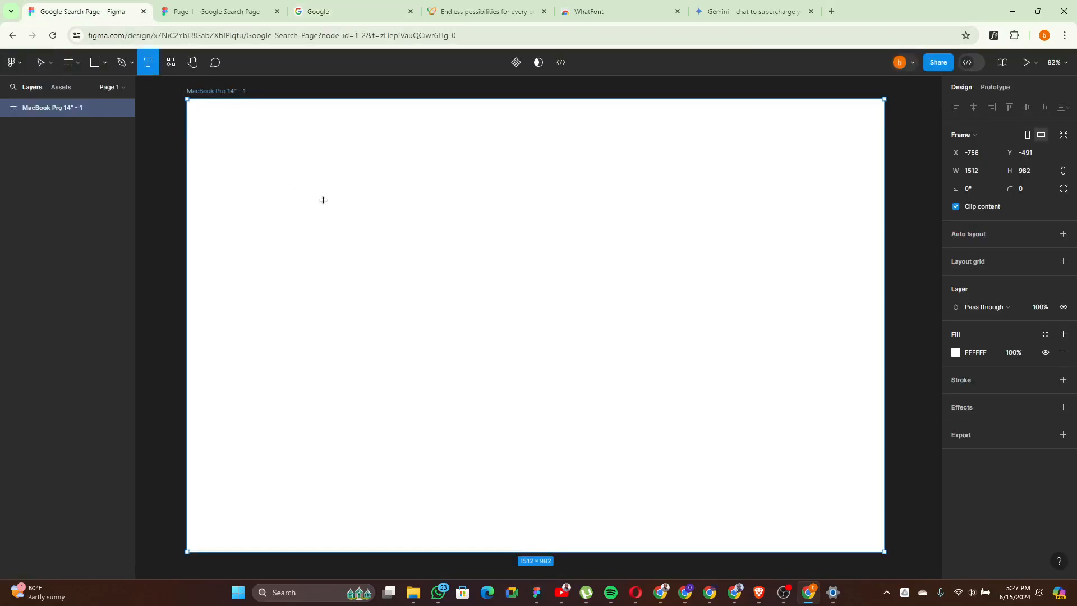
left_click(404, 237)
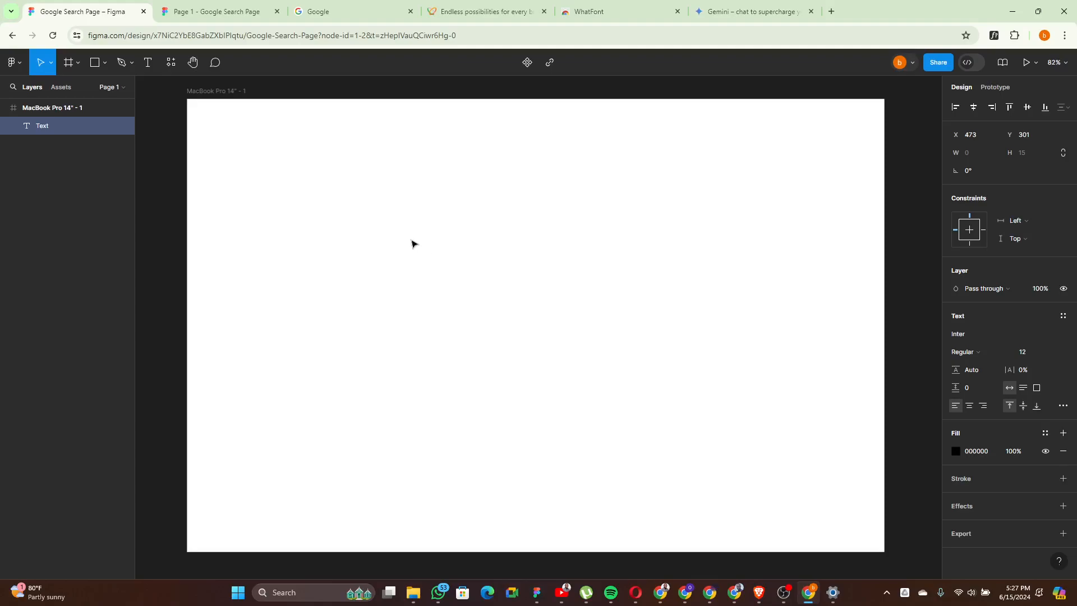
type("Gnm")
key("Escape")
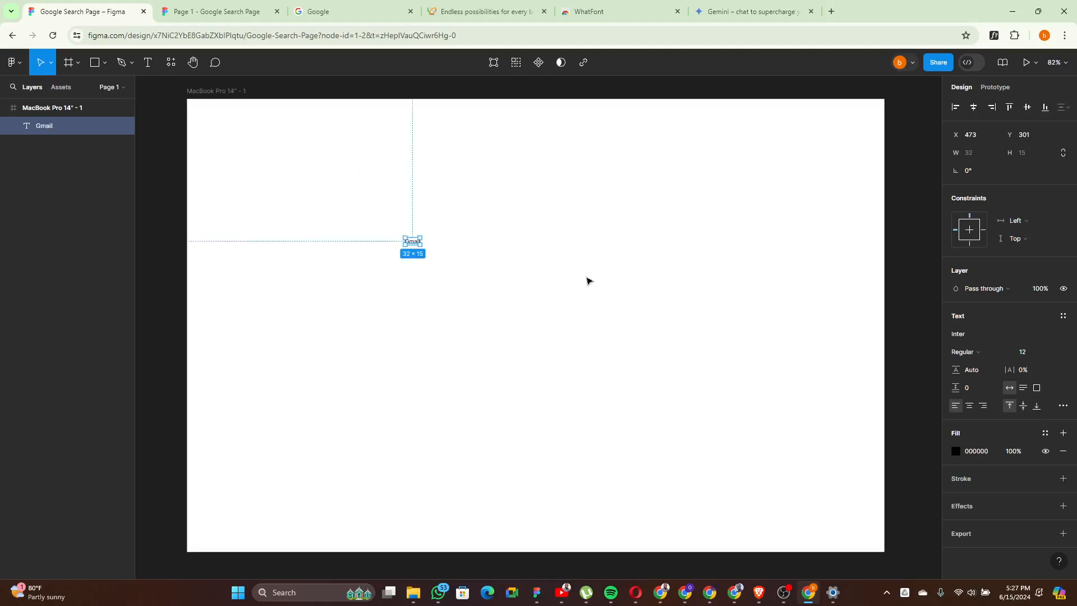
Set the font size of the Gmail text to 14 and deselect it.
scroll(418, 280, "up", 5)
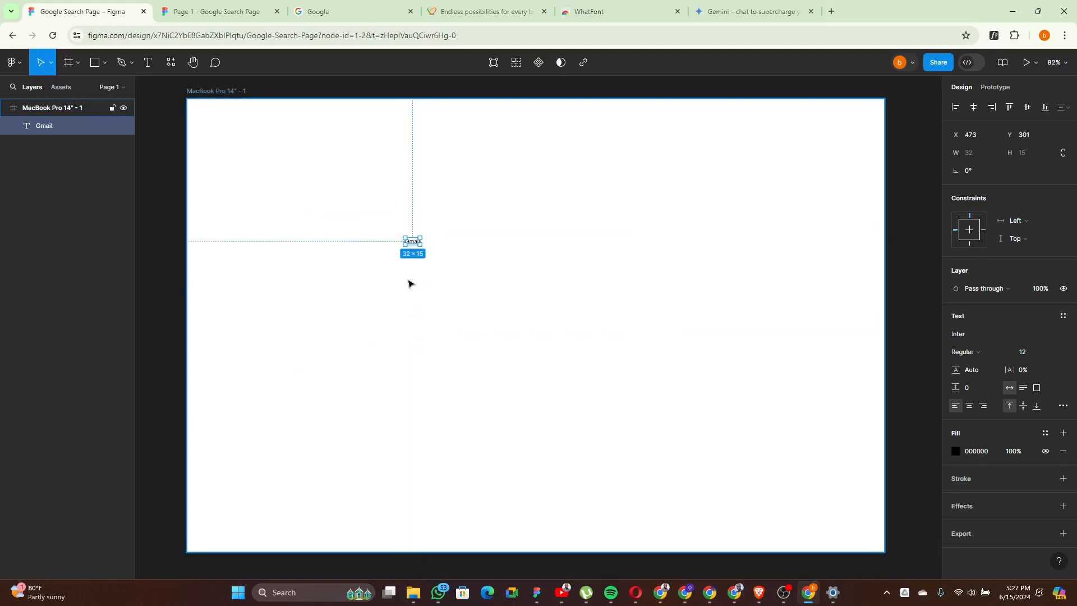
scroll(425, 242, "up", 5)
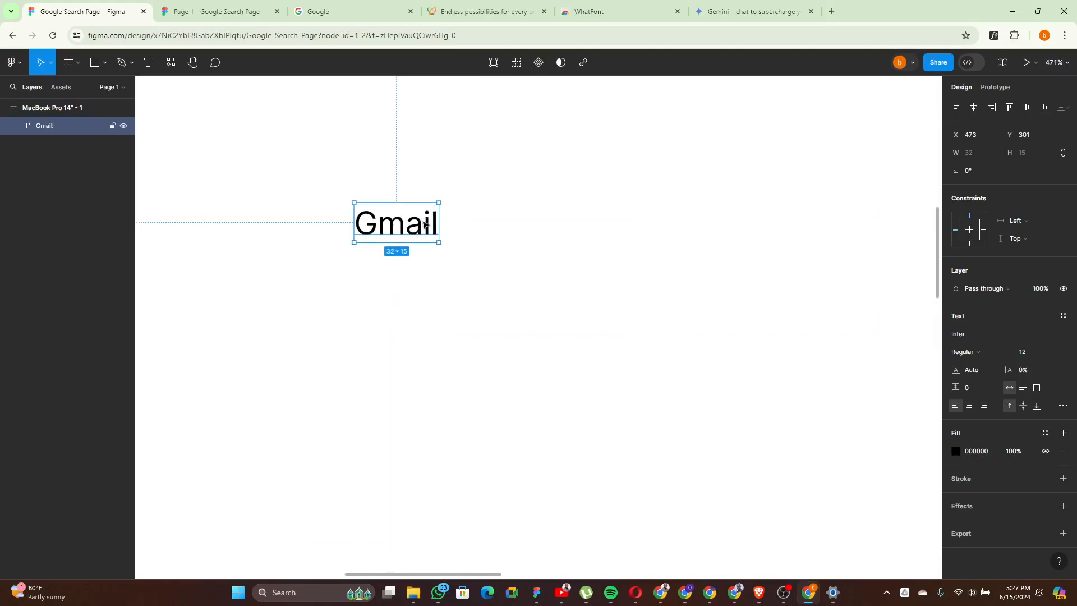
scroll(415, 227, "down", 1)
left_click(1039, 351)
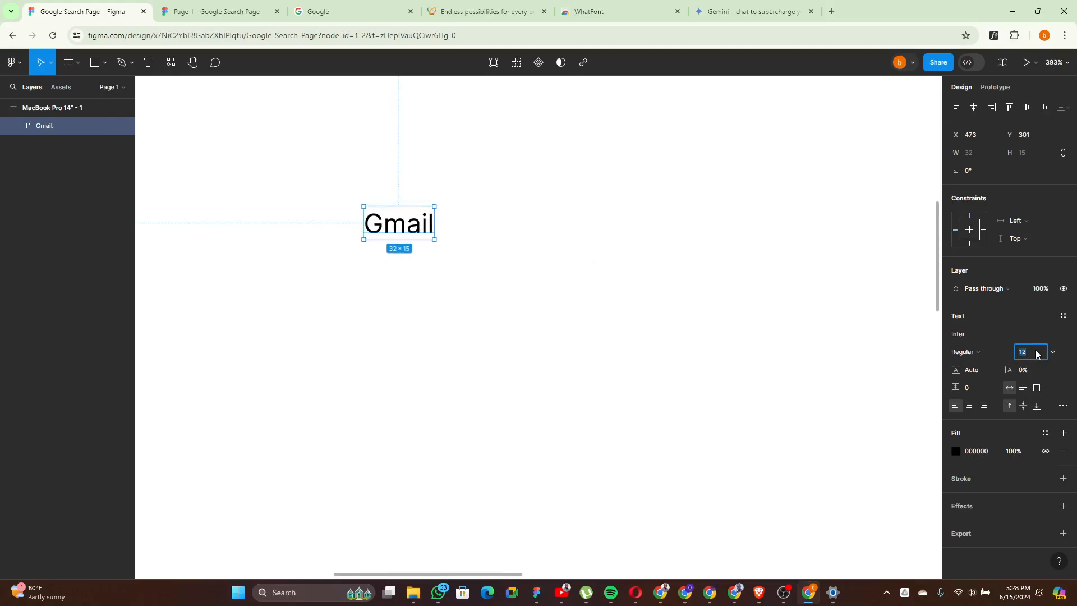
left_click(1052, 353)
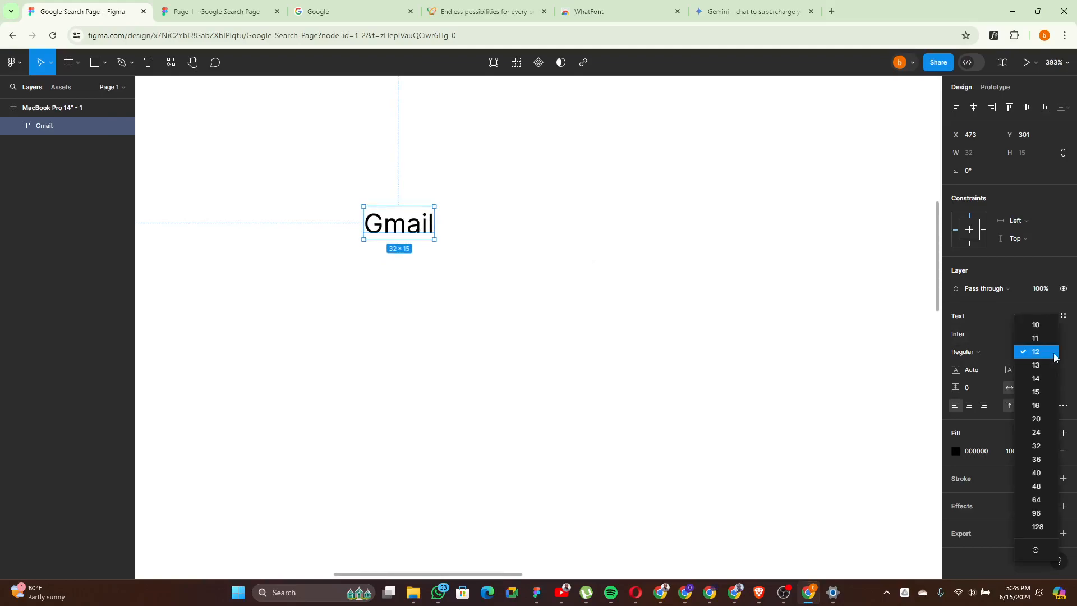
left_click(1038, 379)
left_click(839, 349)
Move the Gmail text toward the frame's upper right, to about X 924, Y 155.
scroll(375, 329, "down", 5)
scroll(375, 328, "down", 2)
scroll(443, 319, "up", 4)
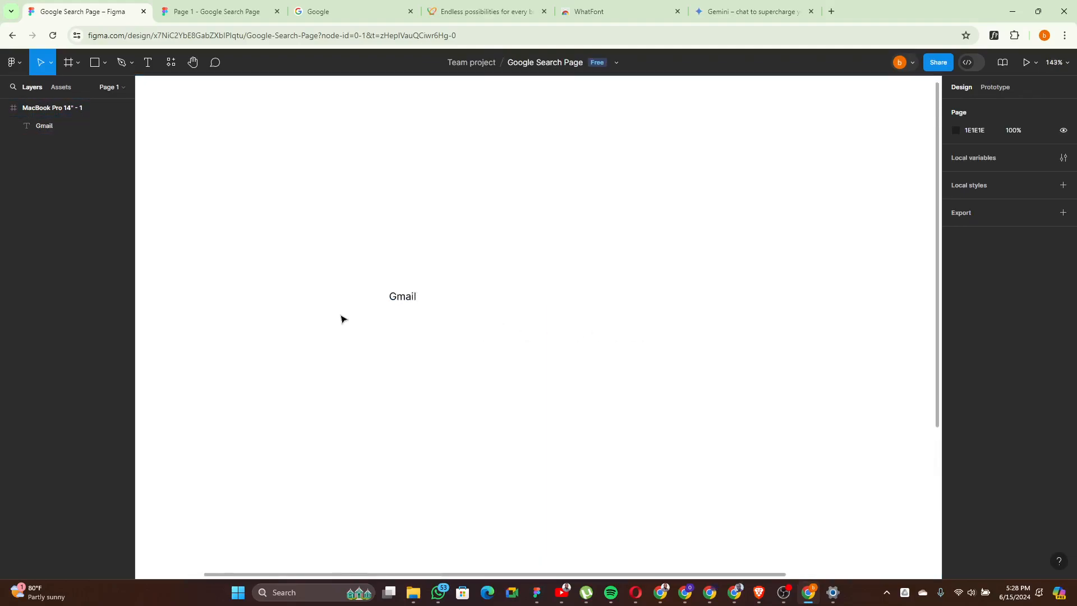
scroll(375, 304, "down", 3)
scroll(415, 278, "down", 1)
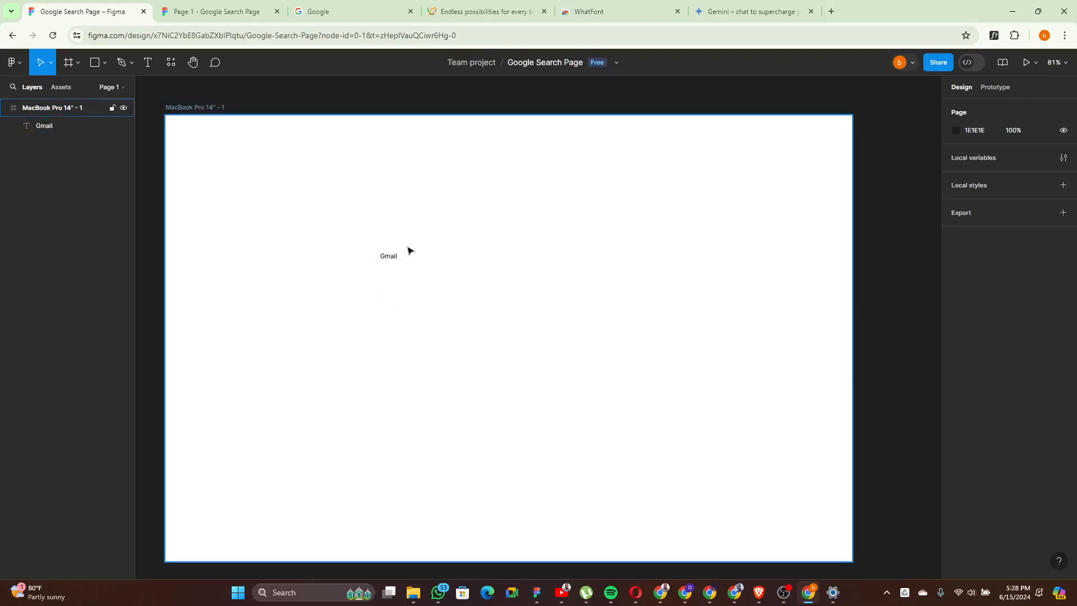
left_click(391, 257)
scroll(570, 204, "up", 2)
left_click_drag(570, 204, 666, 174)
left_click_drag(731, 206, 552, 311)
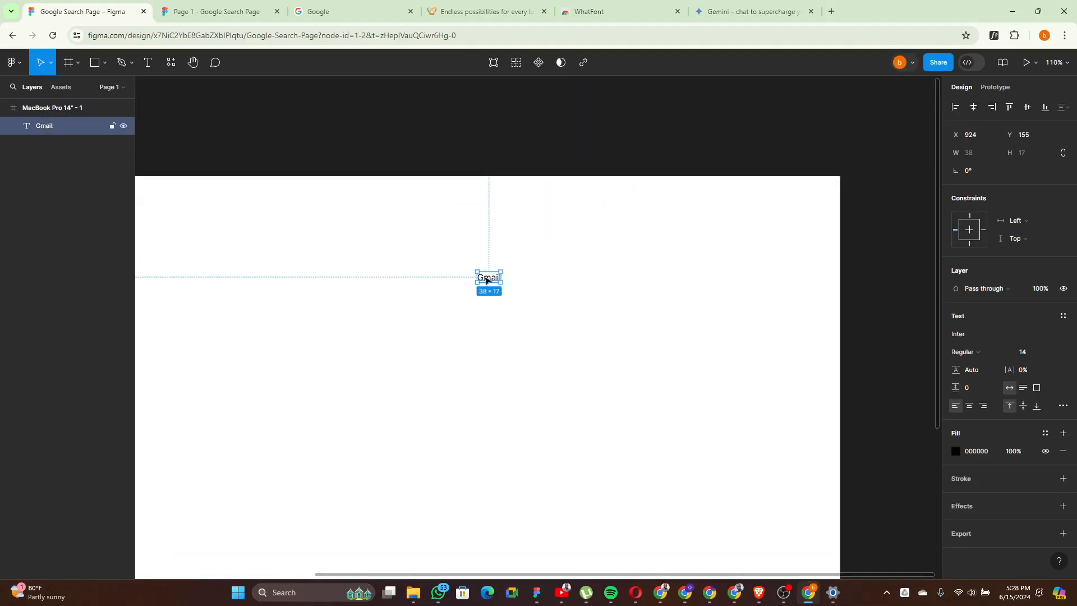
Add a layout grid to the MacBook Pro 14" frame and change its type to Columns.
scroll(609, 274, "down", 3)
scroll(460, 283, "up", 1)
scroll(541, 268, "down", 2)
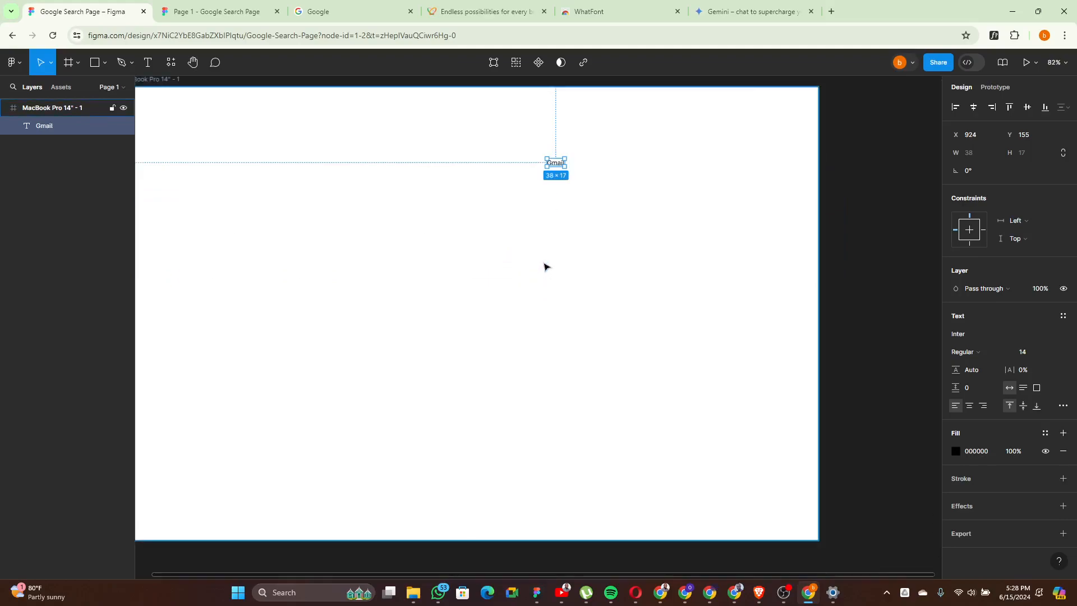
scroll(544, 267, "down", 2)
scroll(464, 173, "up", 1)
scroll(336, 167, "up", 1)
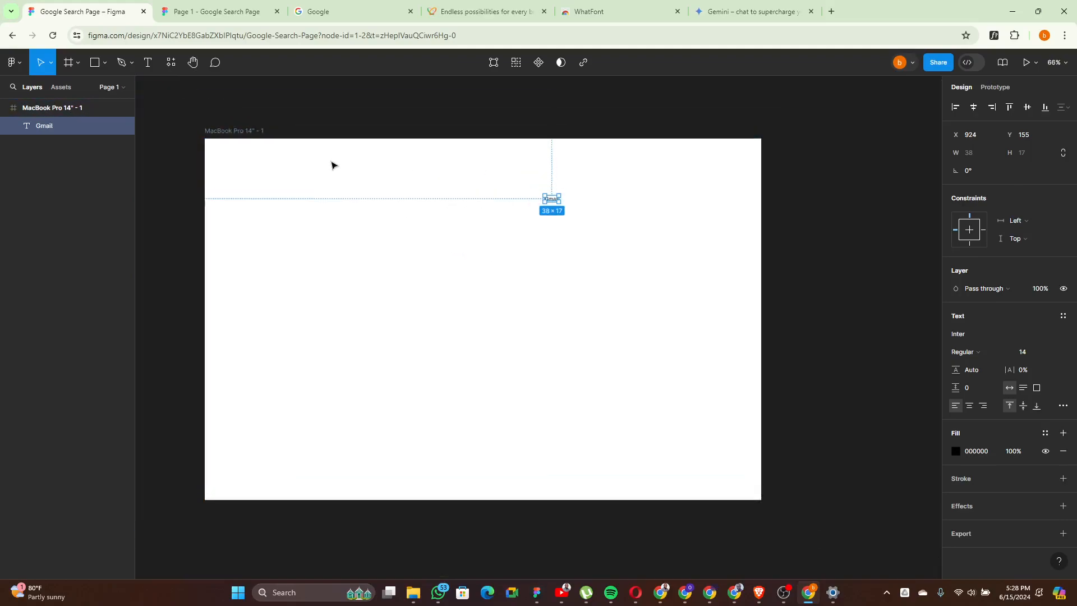
left_click(252, 130)
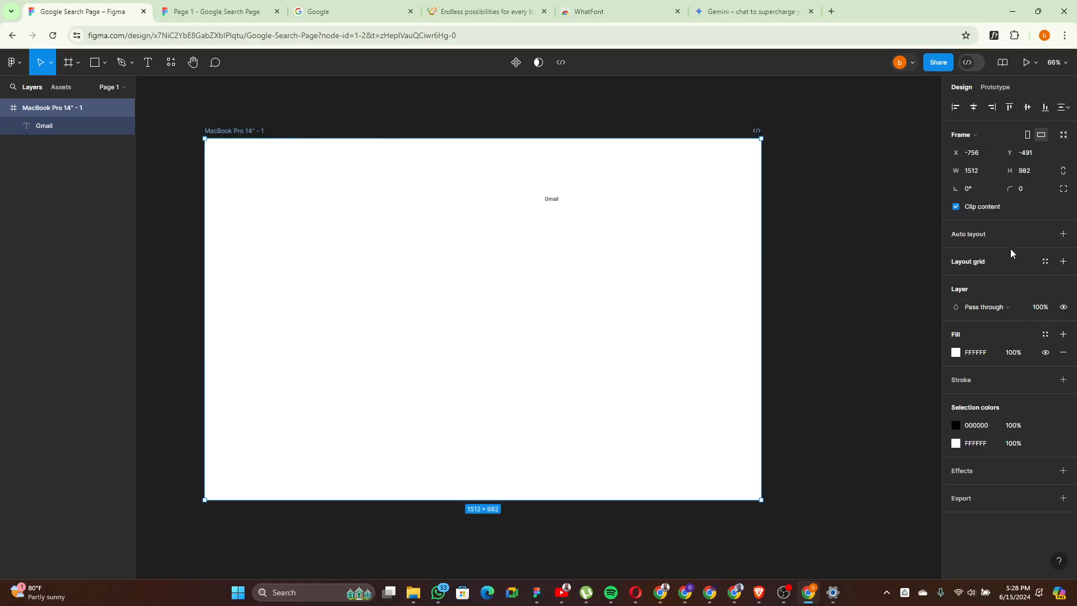
left_click(1062, 262)
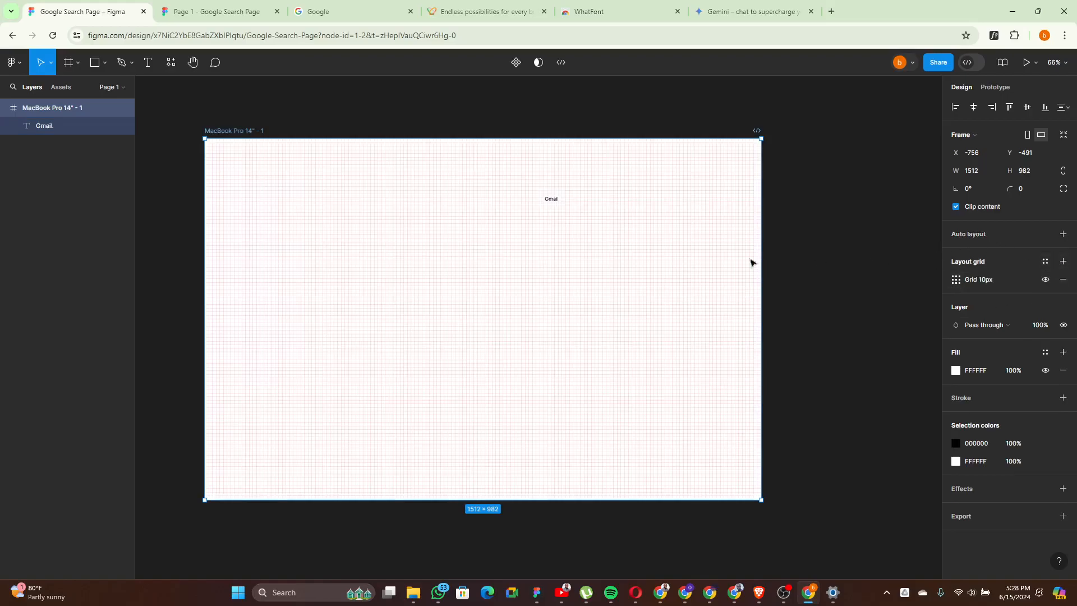
left_click(955, 279)
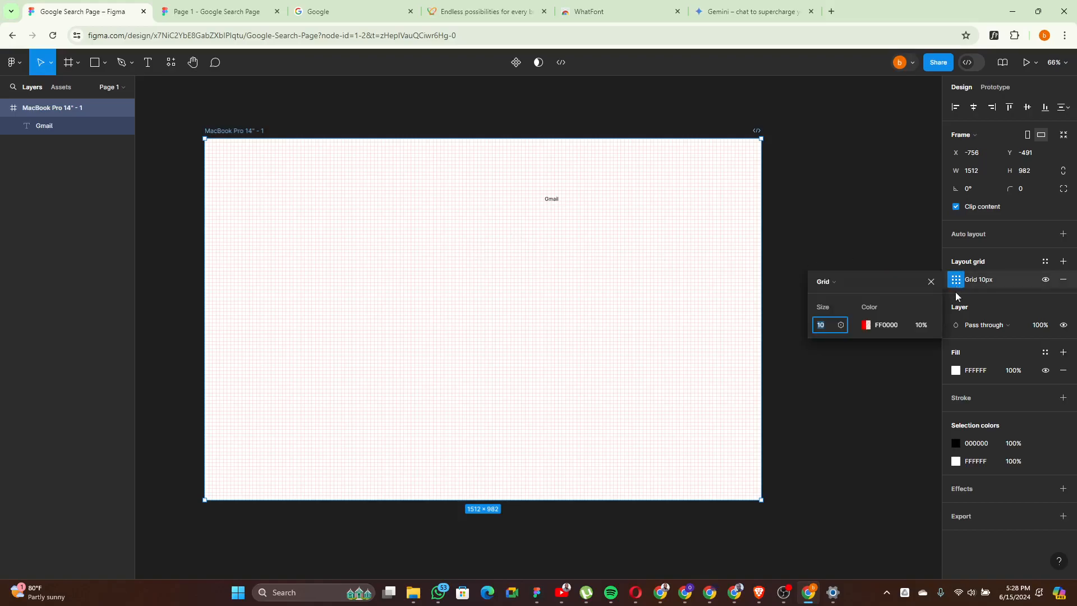
left_click(837, 285)
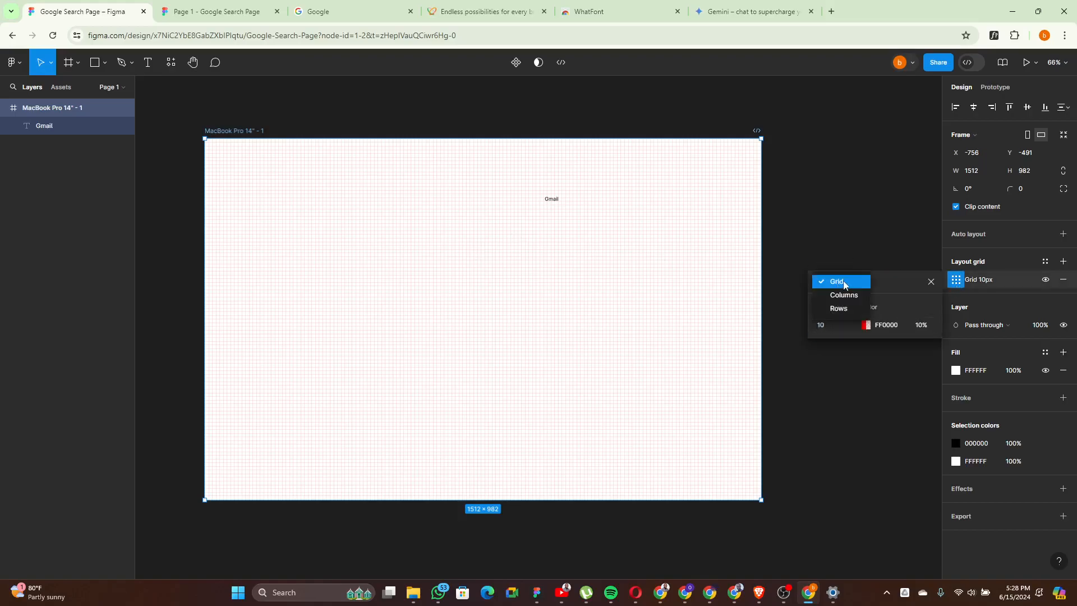
left_click(838, 296)
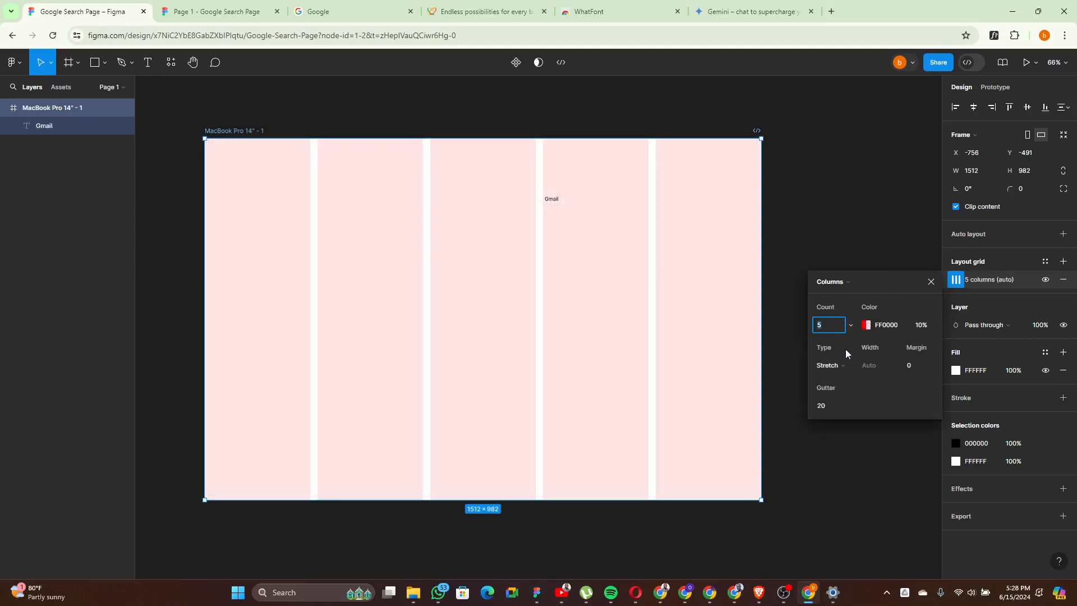
Set the column grid to 12 columns, try a margin of 20, and settle on a margin of 30.
left_click_drag(826, 328, 804, 330)
left_click(917, 366)
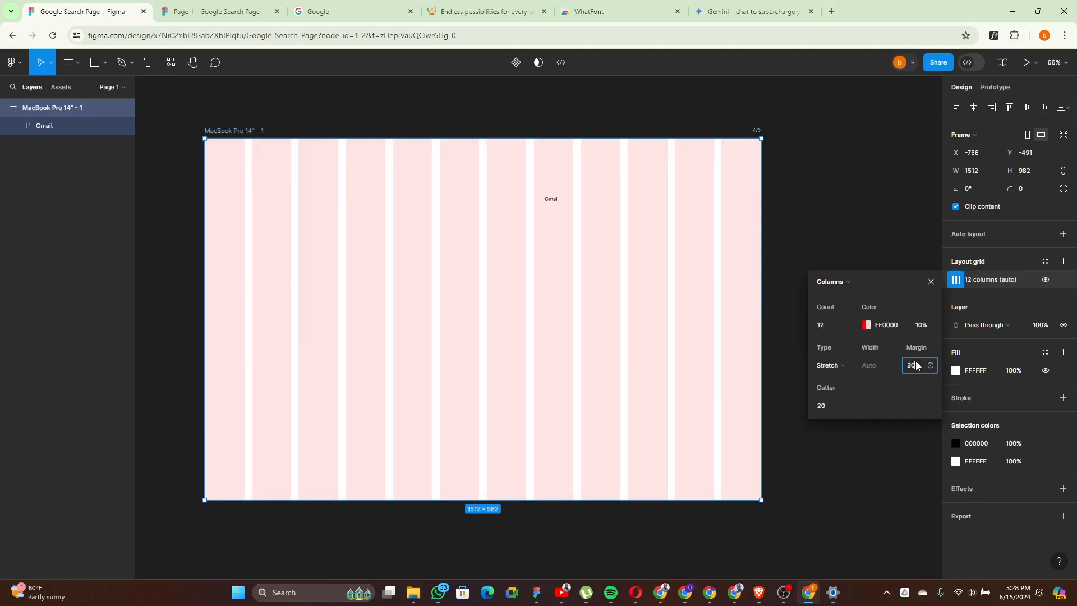
type("20")
key("Return")
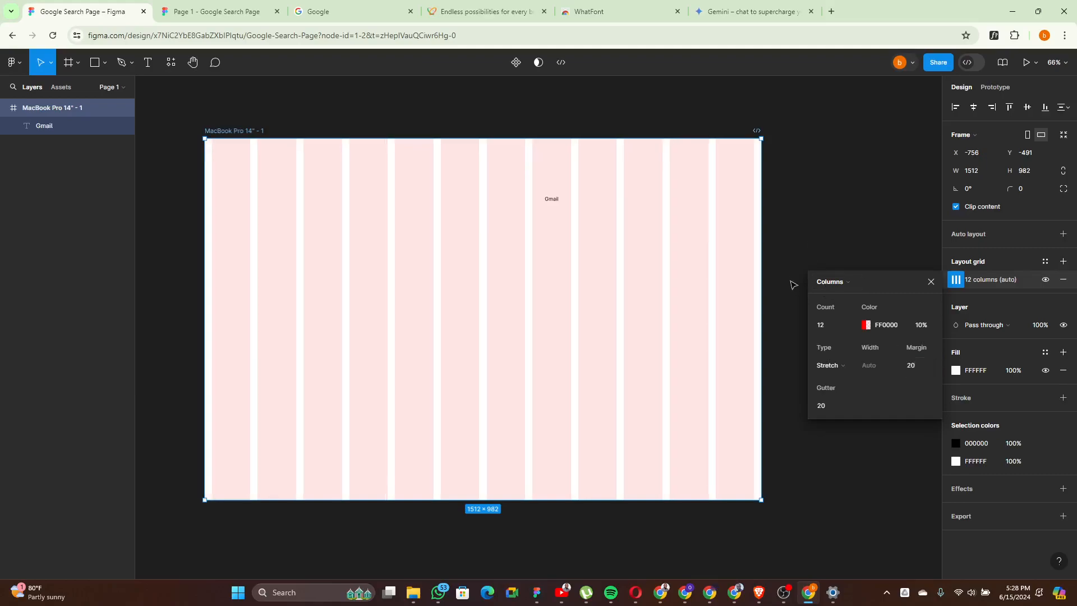
left_click(913, 365)
type("30")
key("Return")
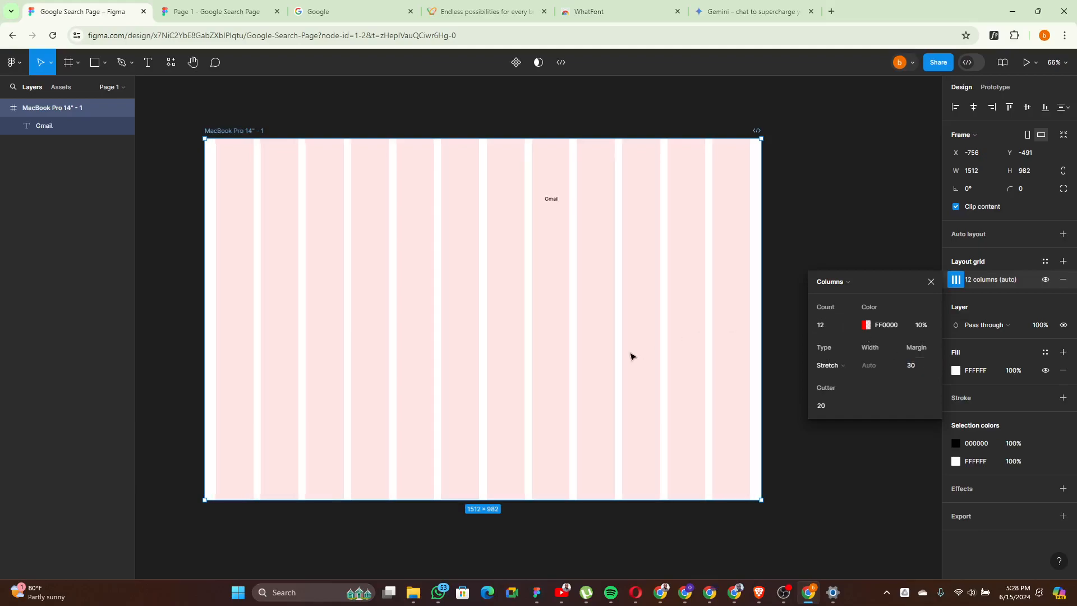
left_click(931, 283)
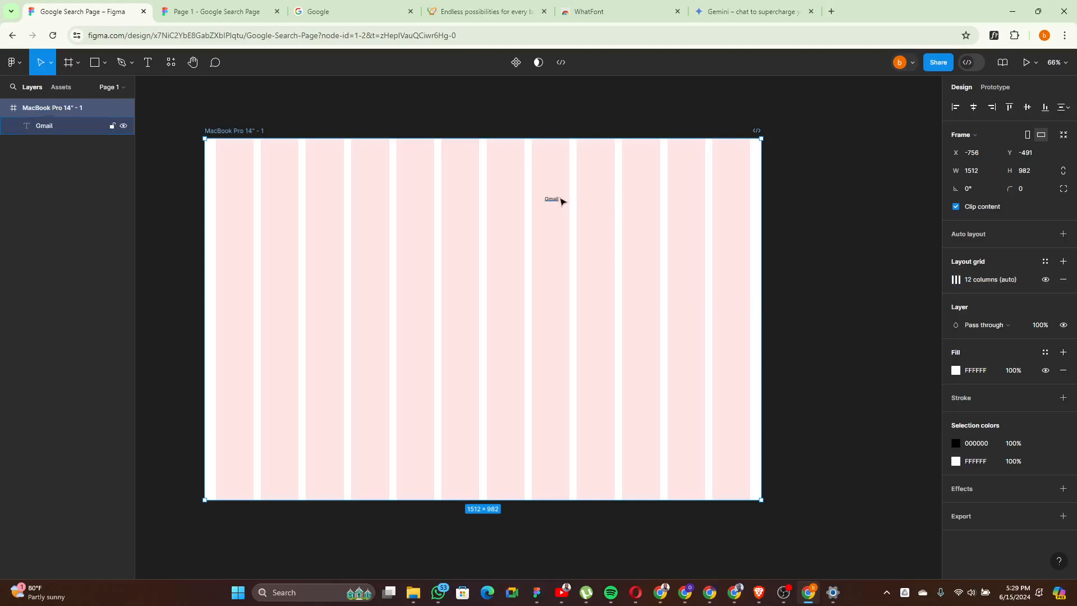
Toggle the visibility of the layout grids to view the frame with and without columns, leaving them hidden.
scroll(555, 203, "up", 1)
scroll(370, 220, "up", 2)
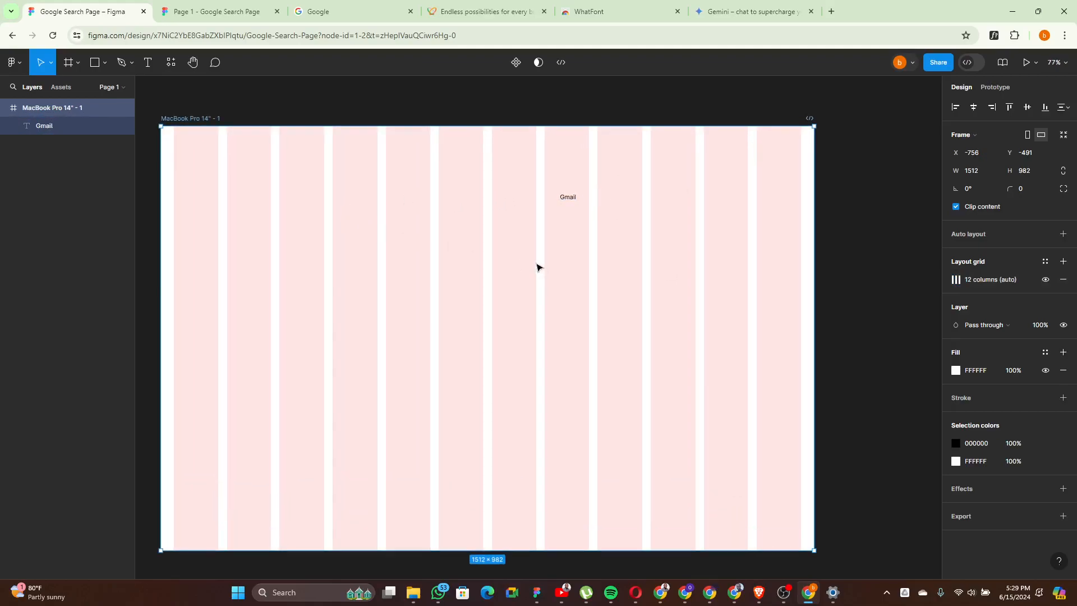
key("shift+g")
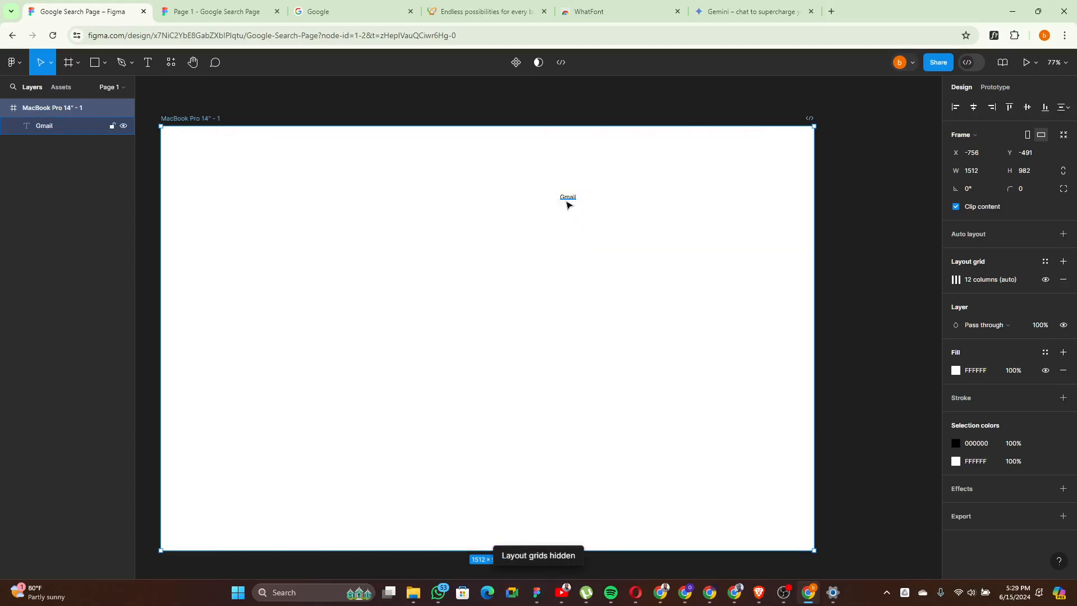
scroll(566, 203, "up", 2)
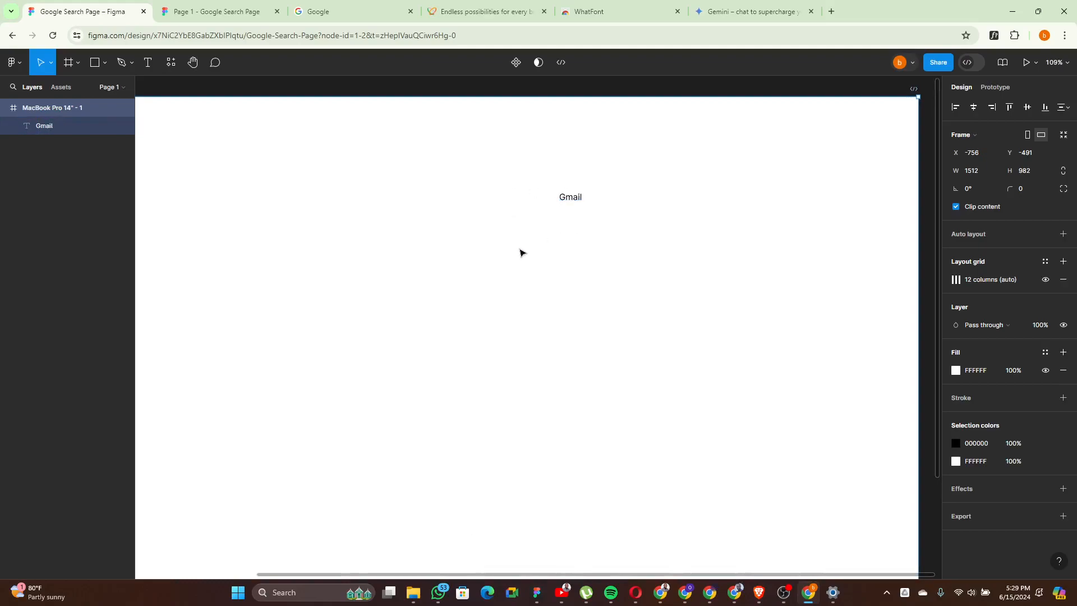
key("shift+g")
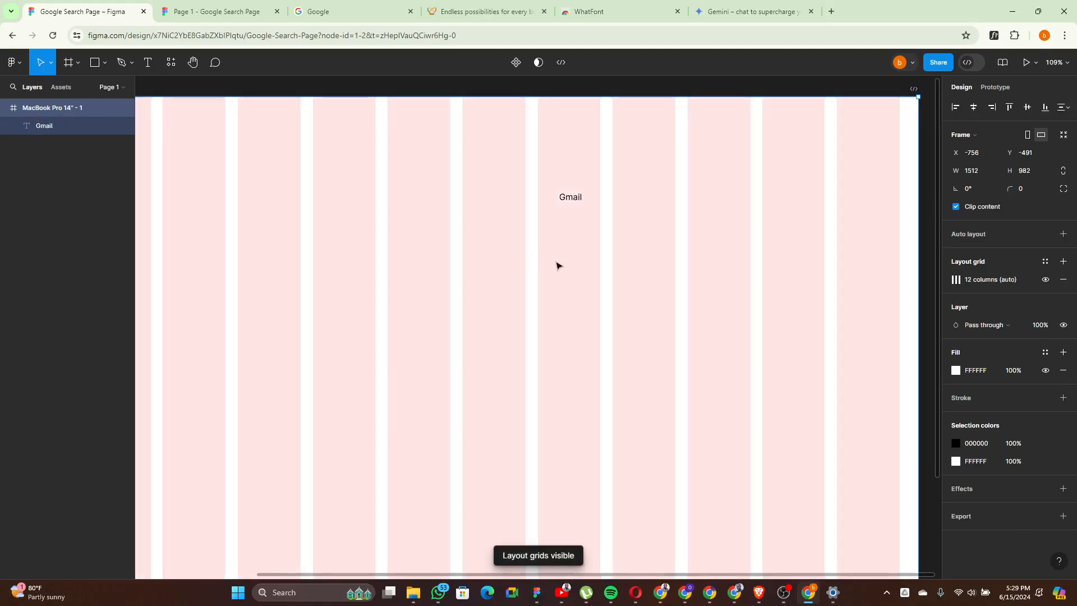
scroll(501, 261, "down", 3)
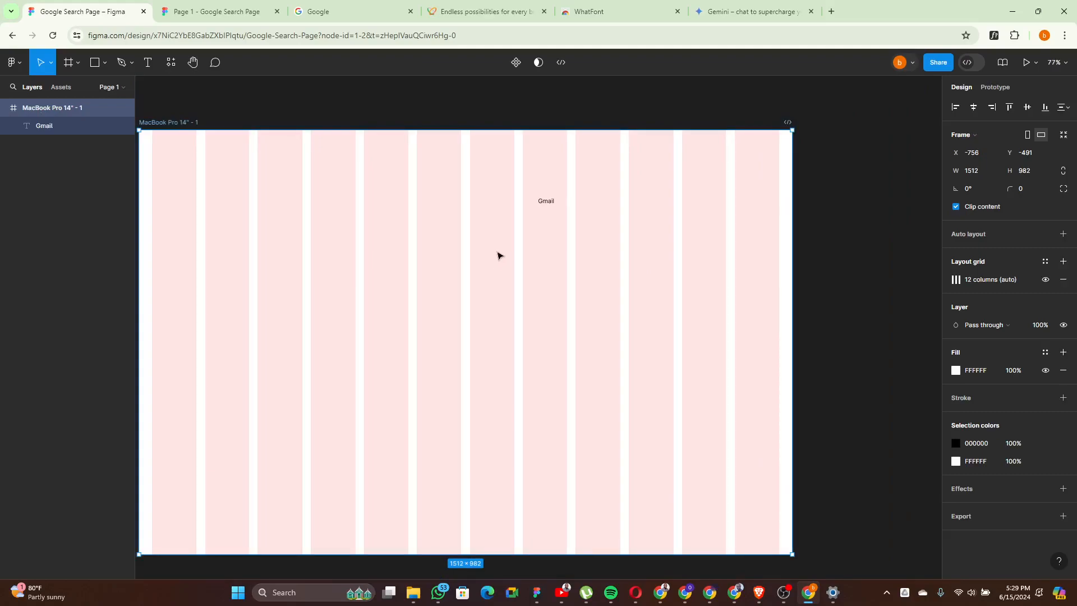
key("shift+g")
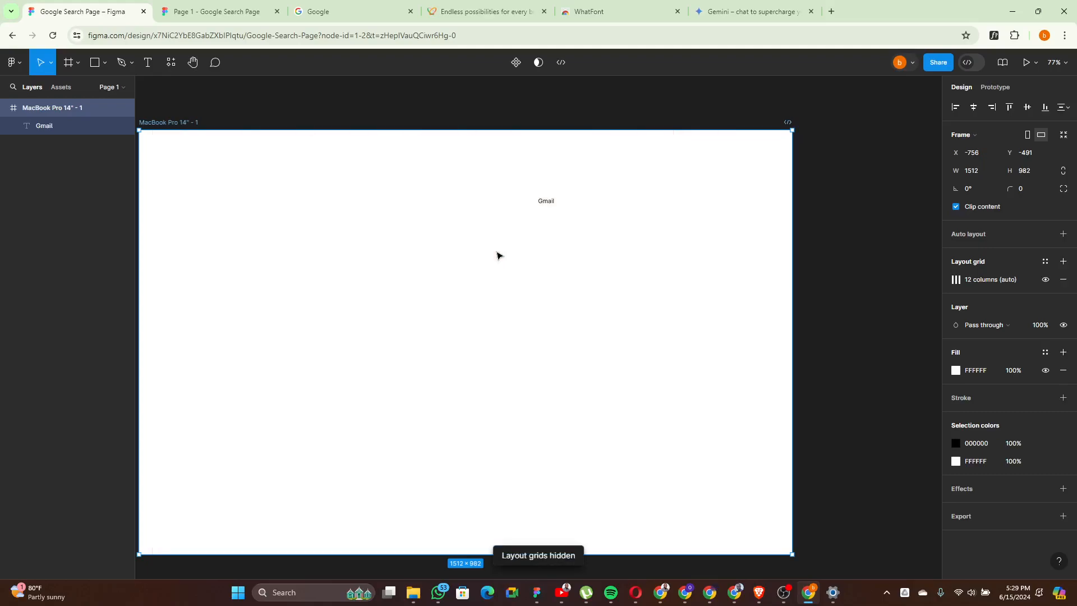
Move the Gmail text closer to the frame's upper-right corner, to about X 1126, Y 72.
scroll(549, 209, "up", 2)
left_click_drag(549, 204, 684, 143)
left_click(581, 183)
scroll(782, 135, "up", 5)
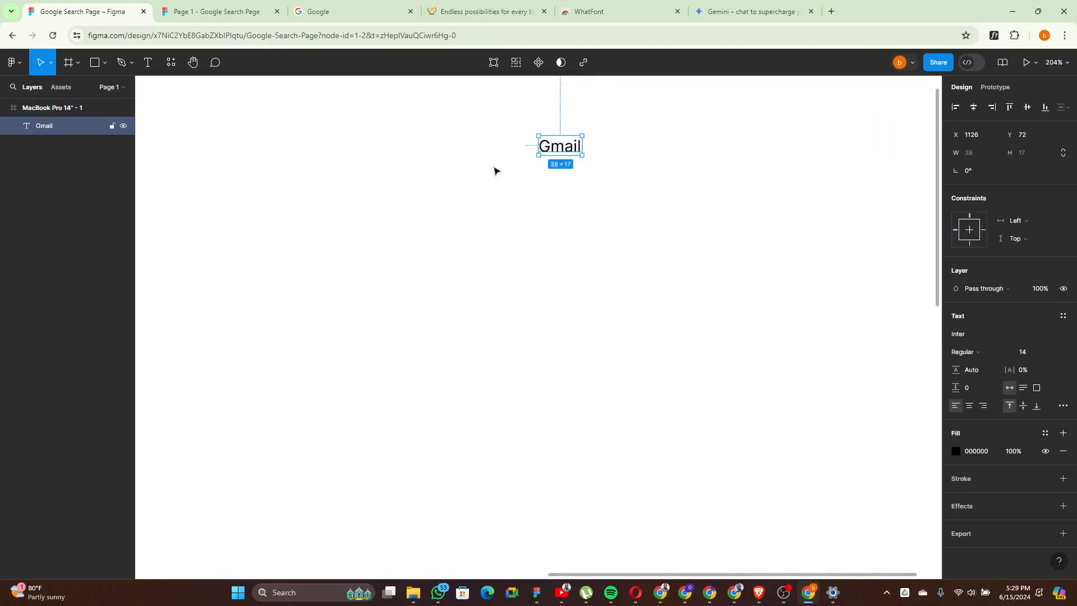
scroll(524, 151, "up", 4)
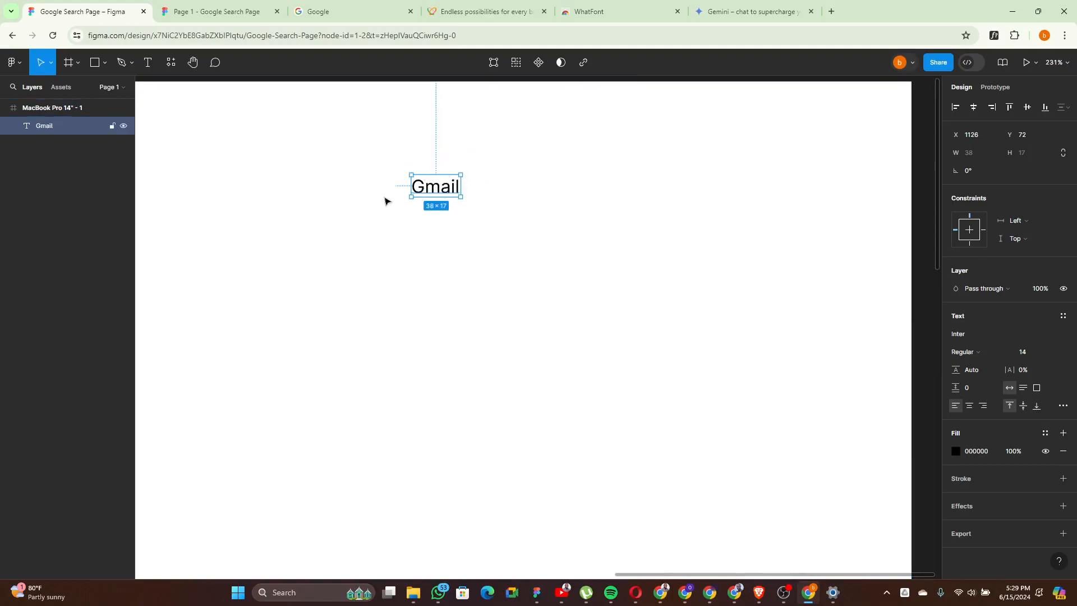
Add auto layout to the Gmail text.
scroll(566, 200, "down", 3)
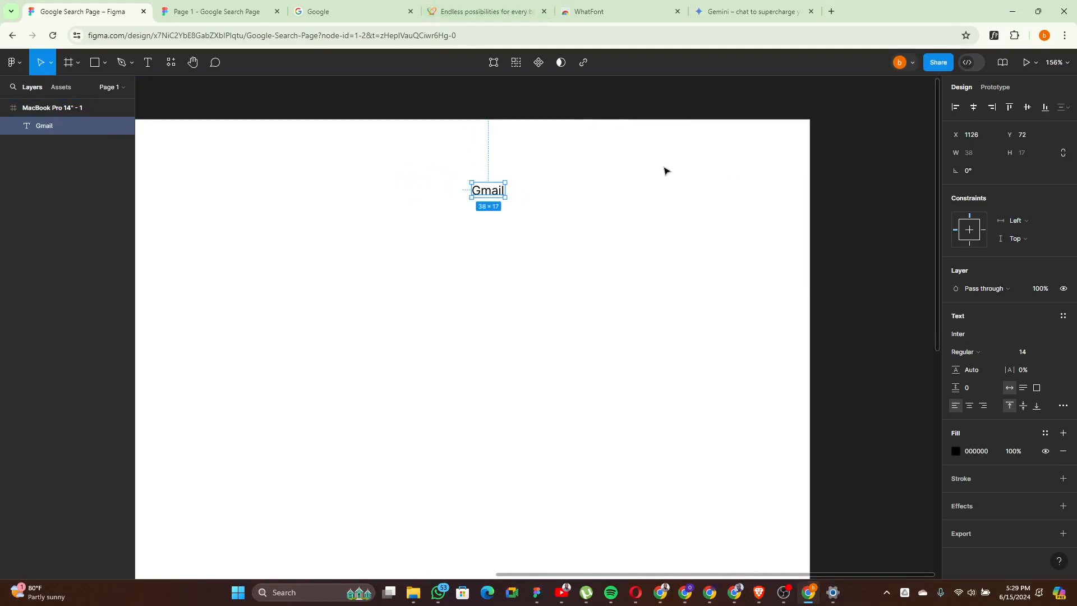
scroll(483, 198, "up", 2)
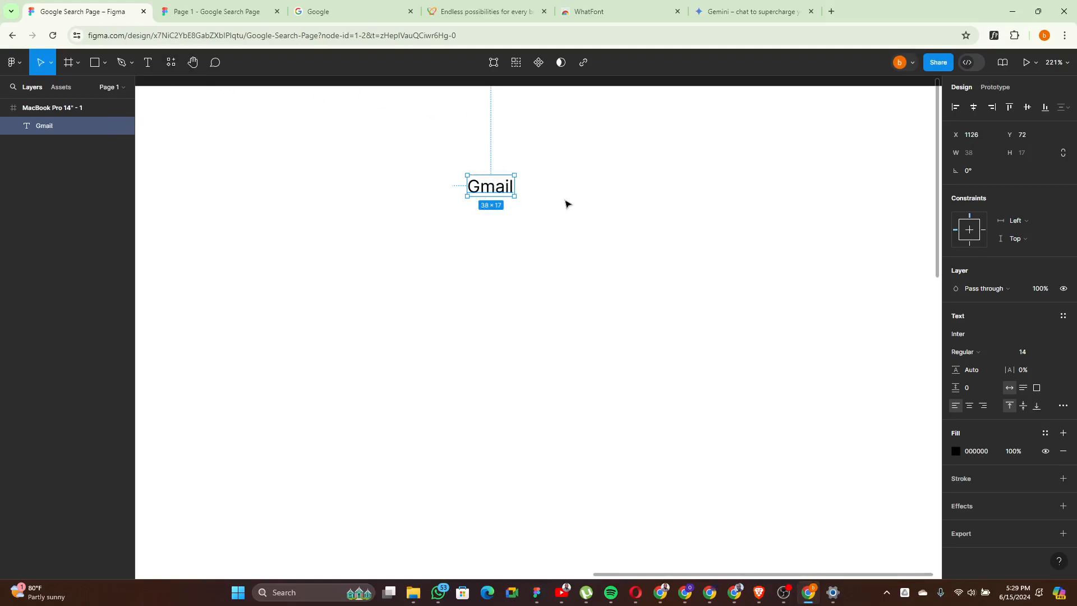
right_click(491, 186)
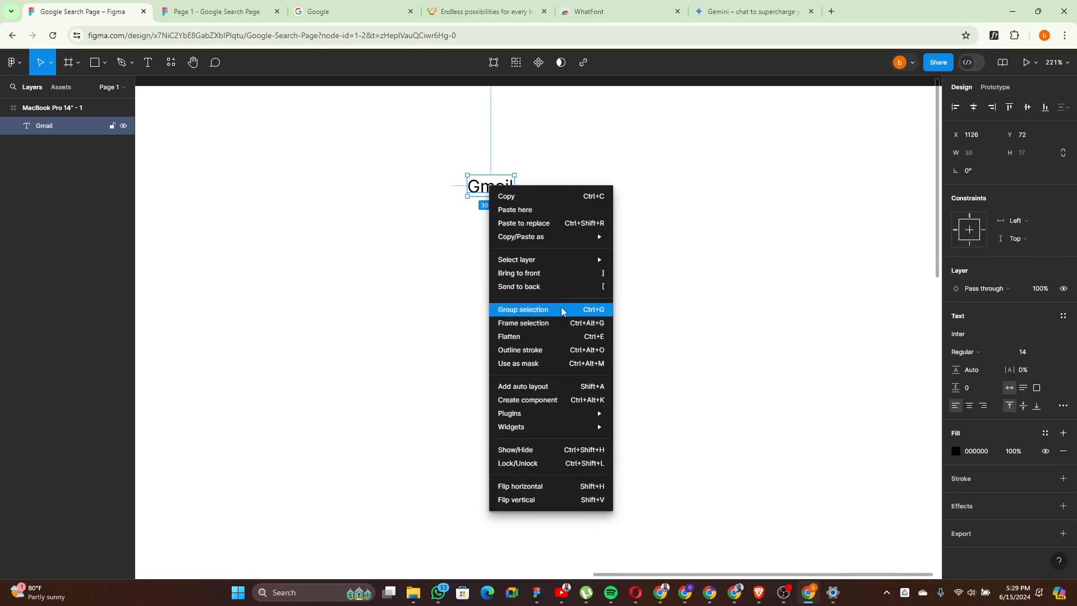
left_click(481, 186)
right_click(481, 186)
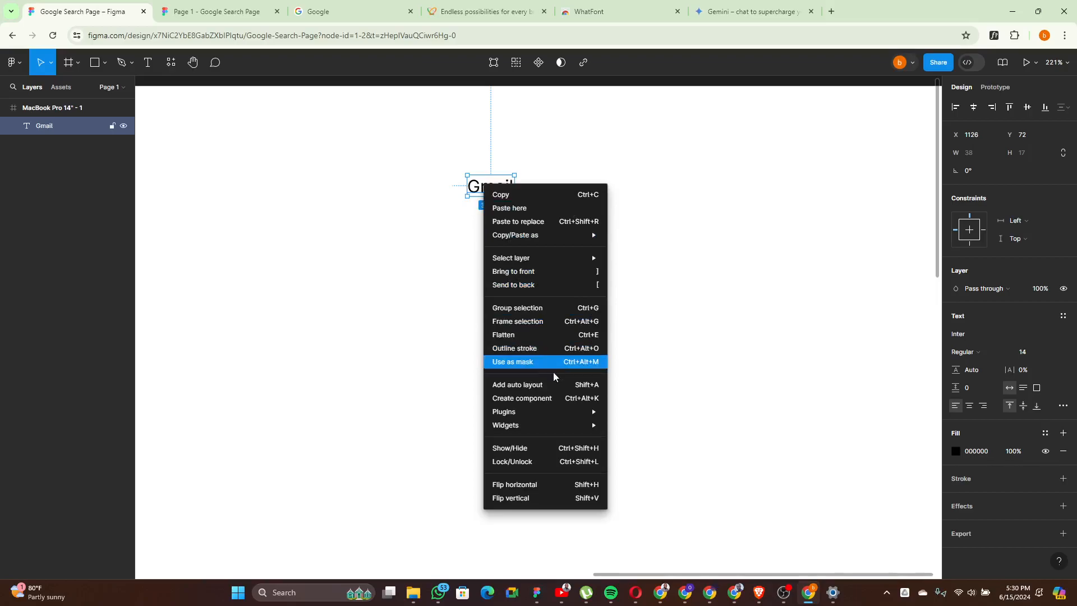
left_click(541, 387)
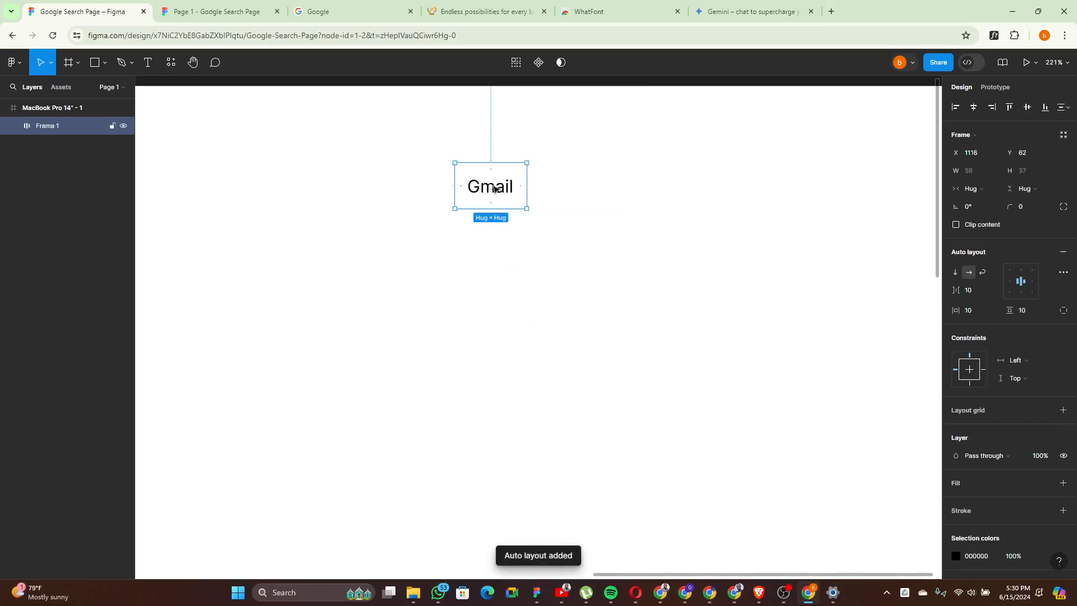
Wrap the Gmail auto layout frame in a second, outer auto layout frame.
right_click(500, 169)
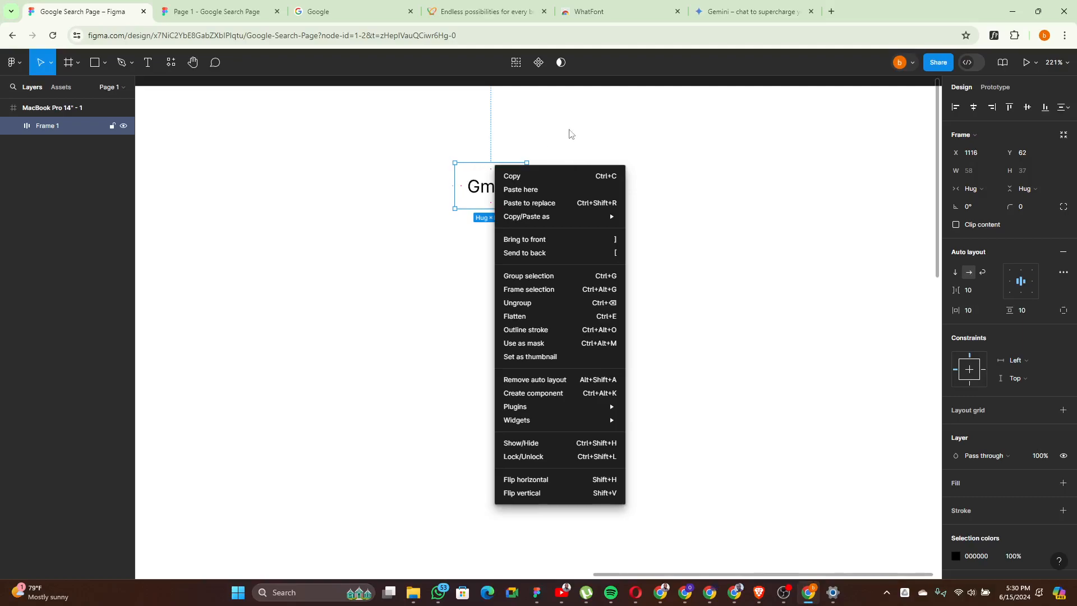
left_click(569, 133)
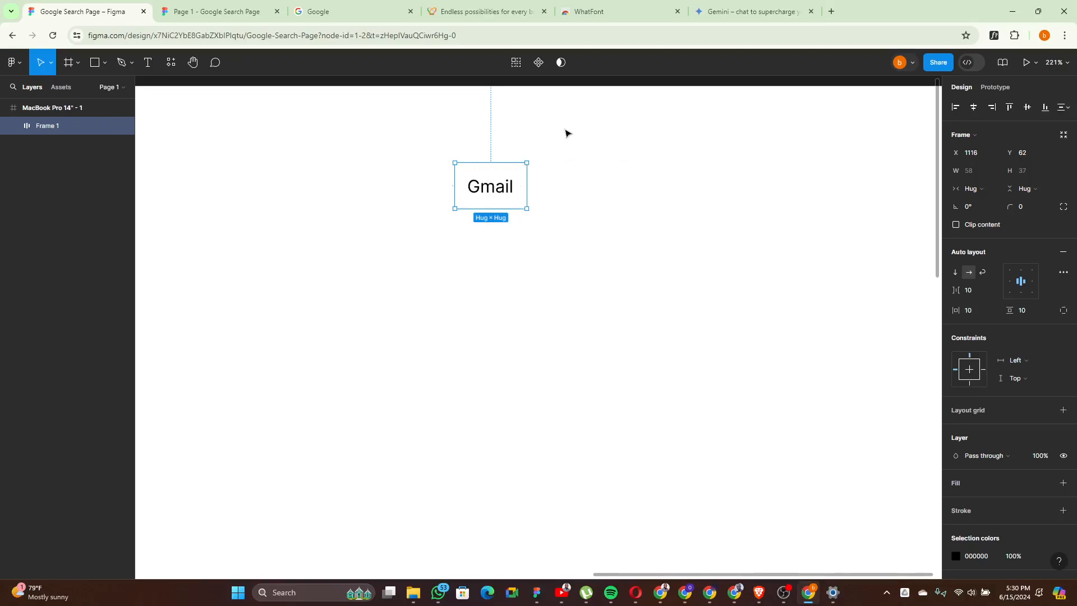
double_click(501, 187)
left_click(570, 185)
left_click(483, 180)
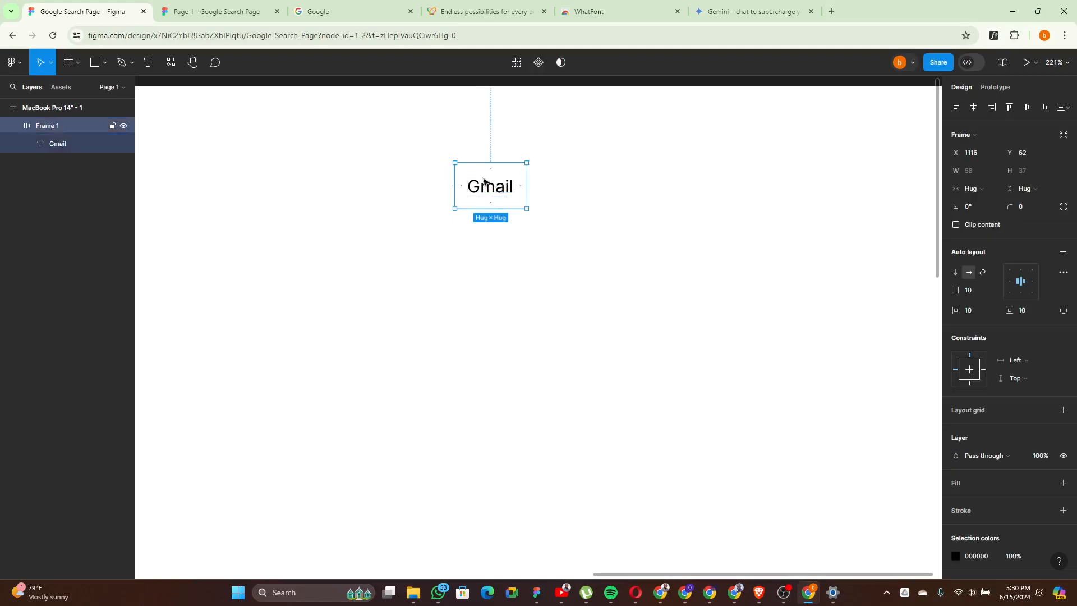
right_click(483, 181)
left_click(665, 221)
key("shift+a")
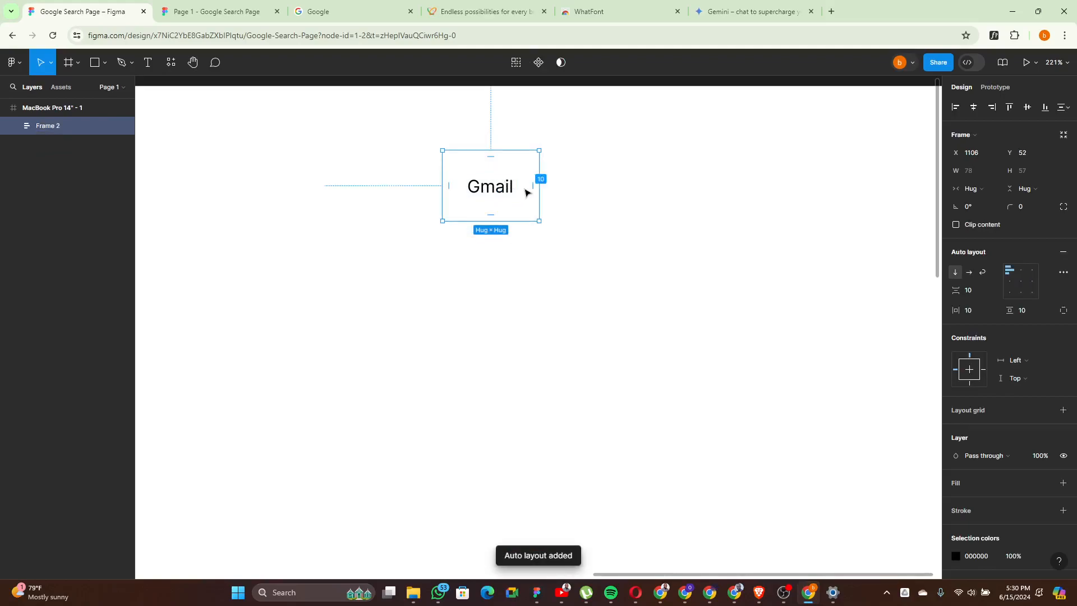
Add a black stroke to the inner Gmail frame and another to the outer auto layout frame.
double_click(495, 191)
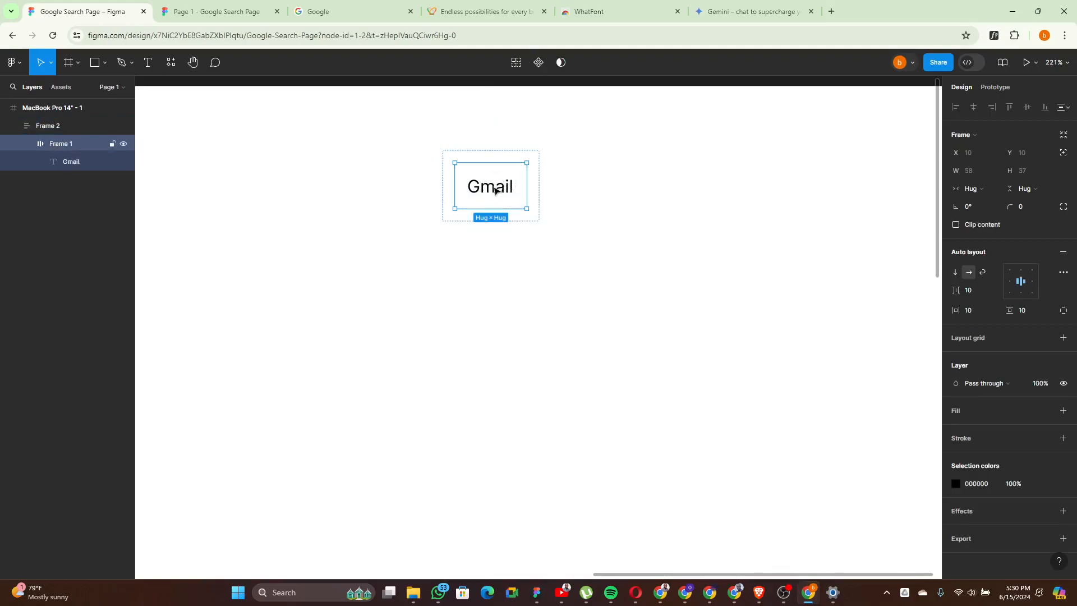
left_click(1062, 438)
key("Escape")
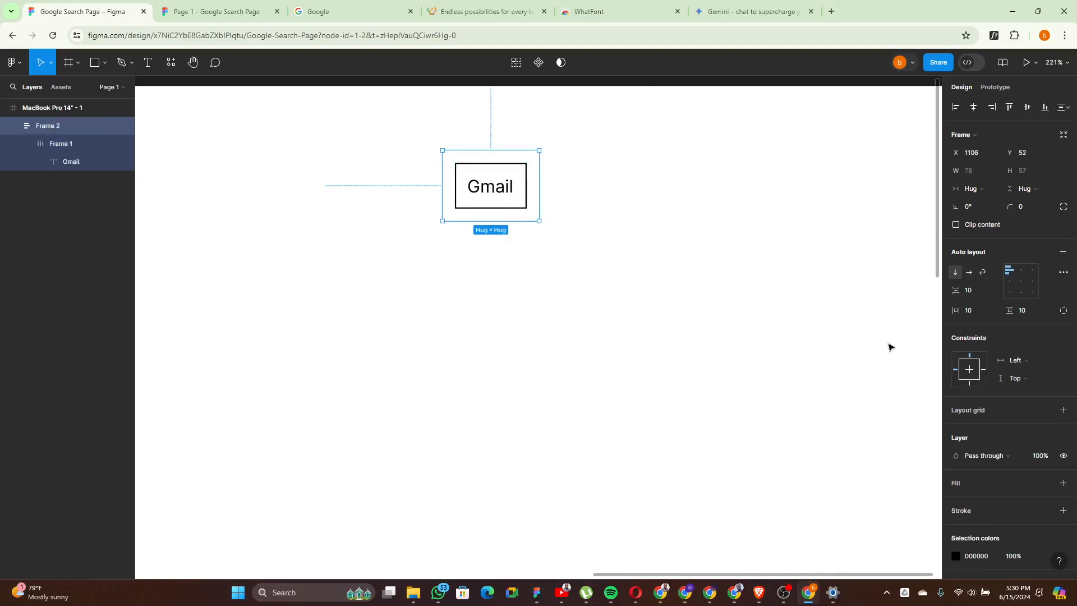
left_click(1062, 511)
left_click(764, 362)
Change the stroke color of the inner Gmail frame to a bright green, about 93D900.
double_click(498, 191)
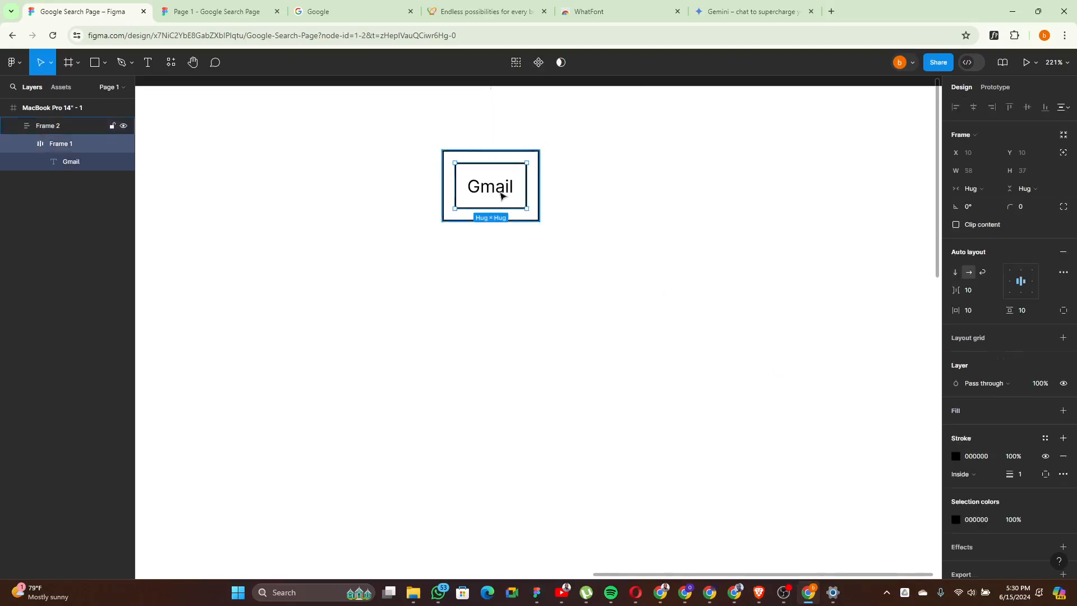
left_click(498, 190)
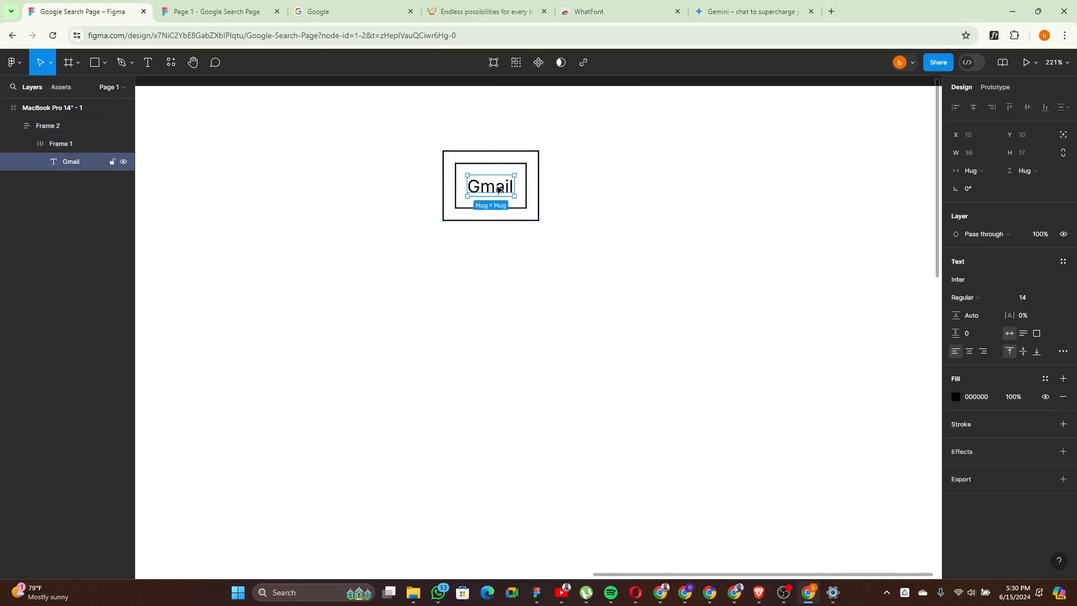
left_click(514, 164)
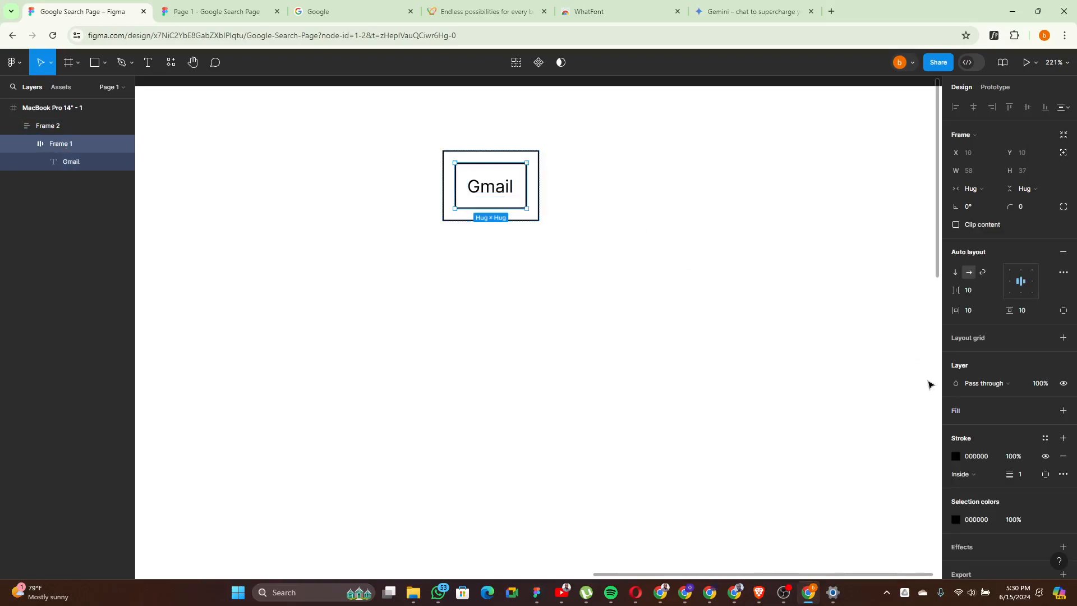
left_click(955, 454)
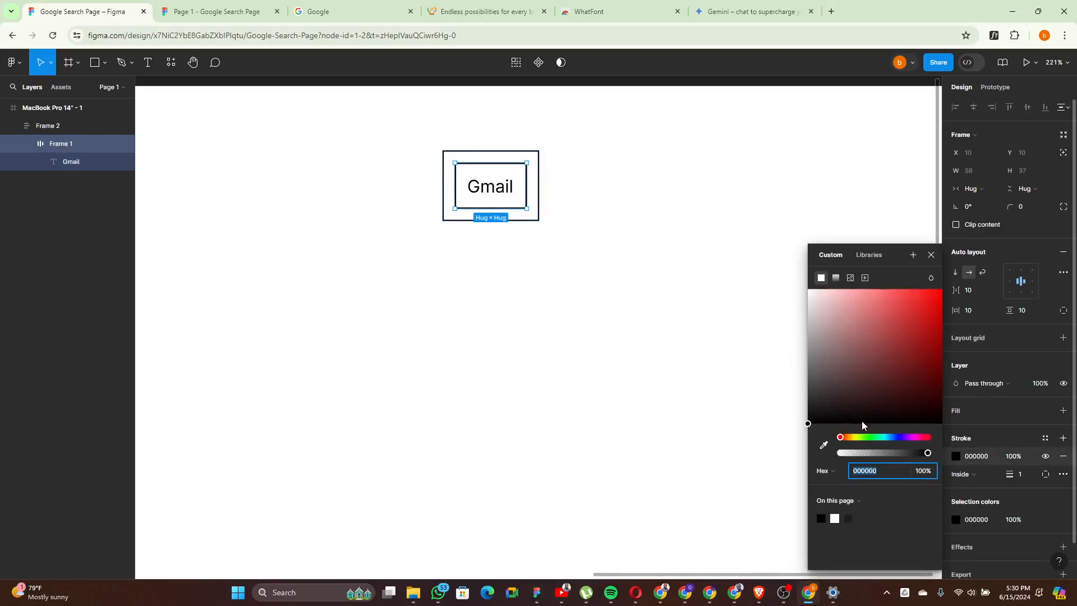
left_click(862, 438)
mouse_move(881, 379)
left_mouse_down()
mouse_move(930, 307)
mouse_move(942, 313)
left_mouse_up()
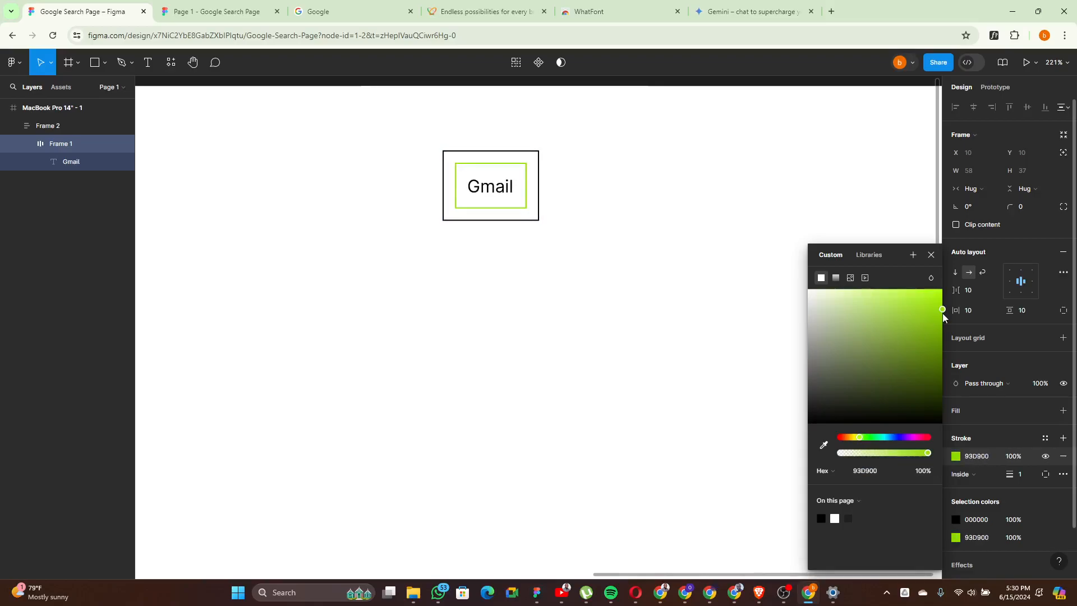
left_click(695, 253)
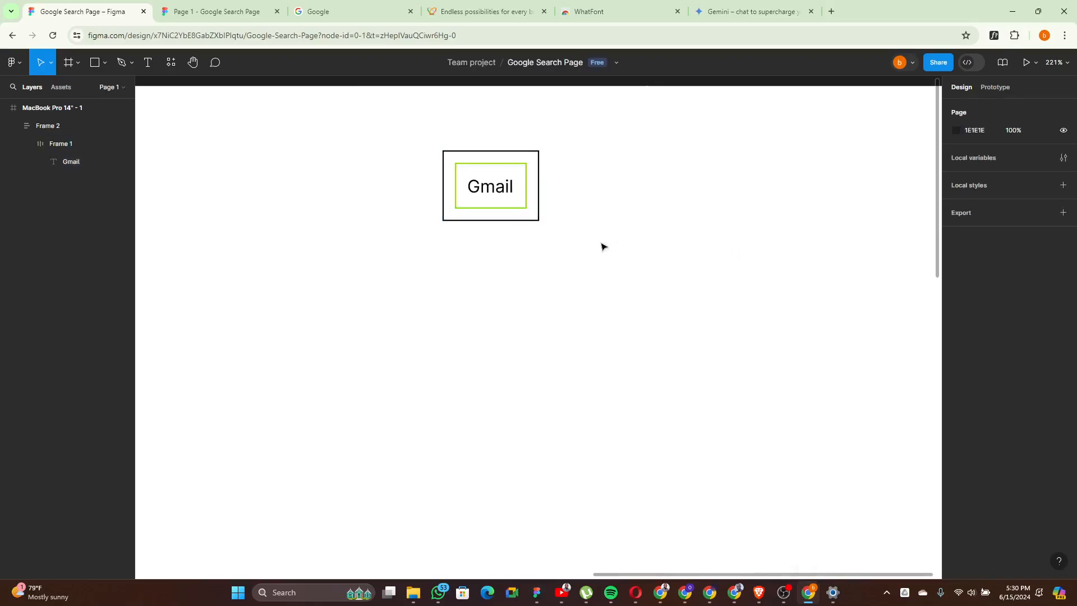
Examine the nesting by selecting the outer frame, the inner frame and the Gmail text in turn.
left_click(507, 193)
key("Escape")
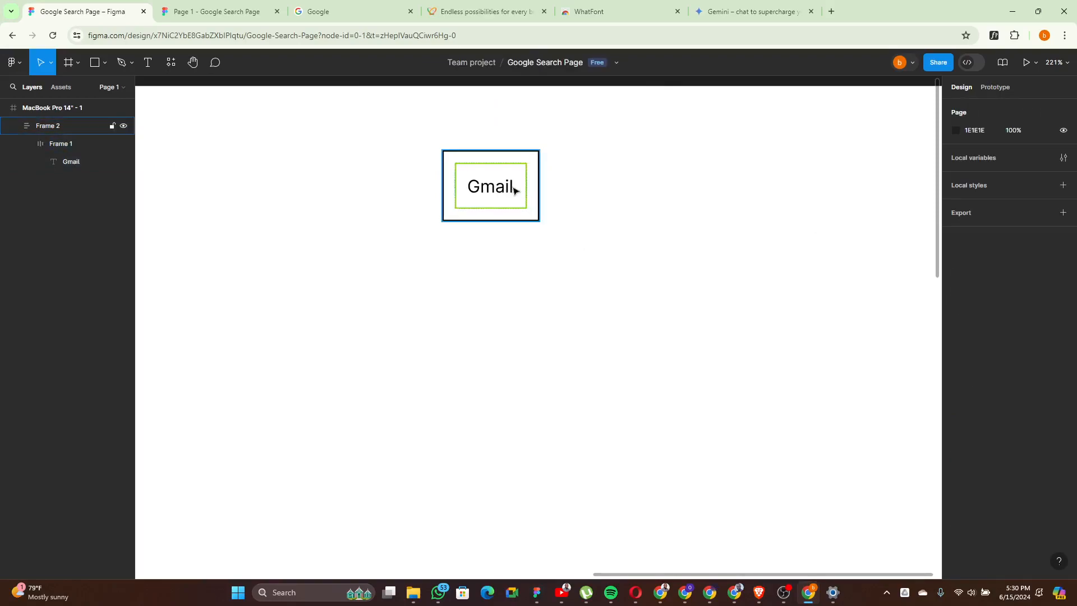
left_click(474, 162)
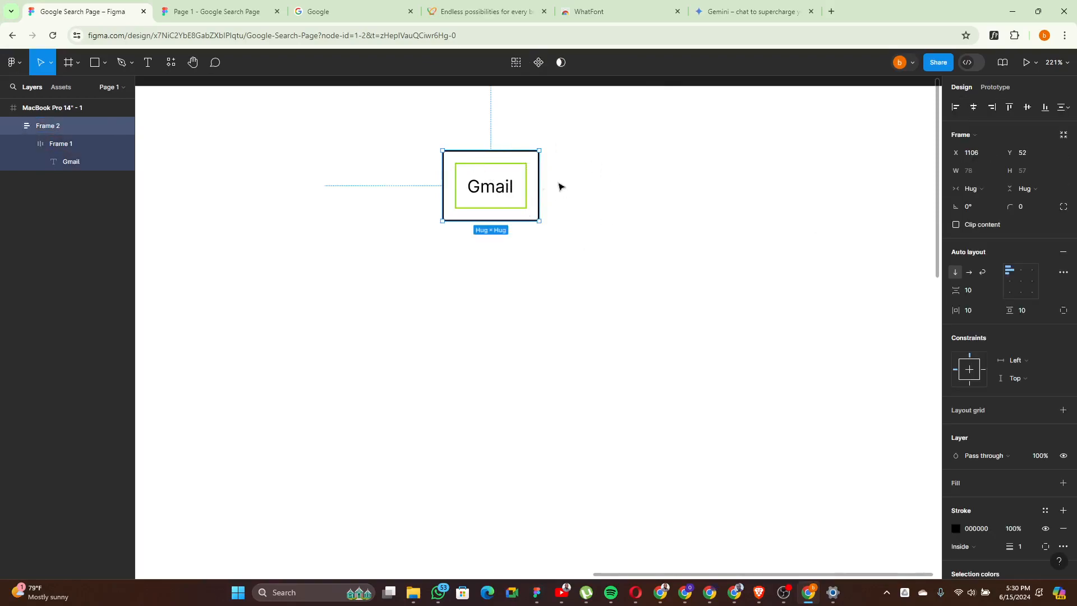
key("Escape")
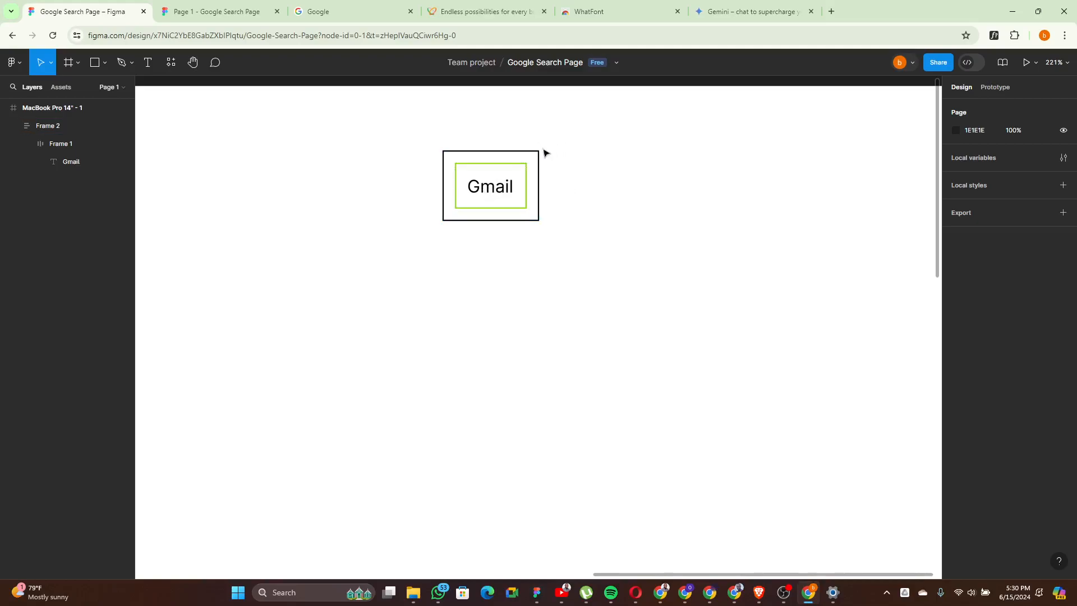
double_click(491, 189)
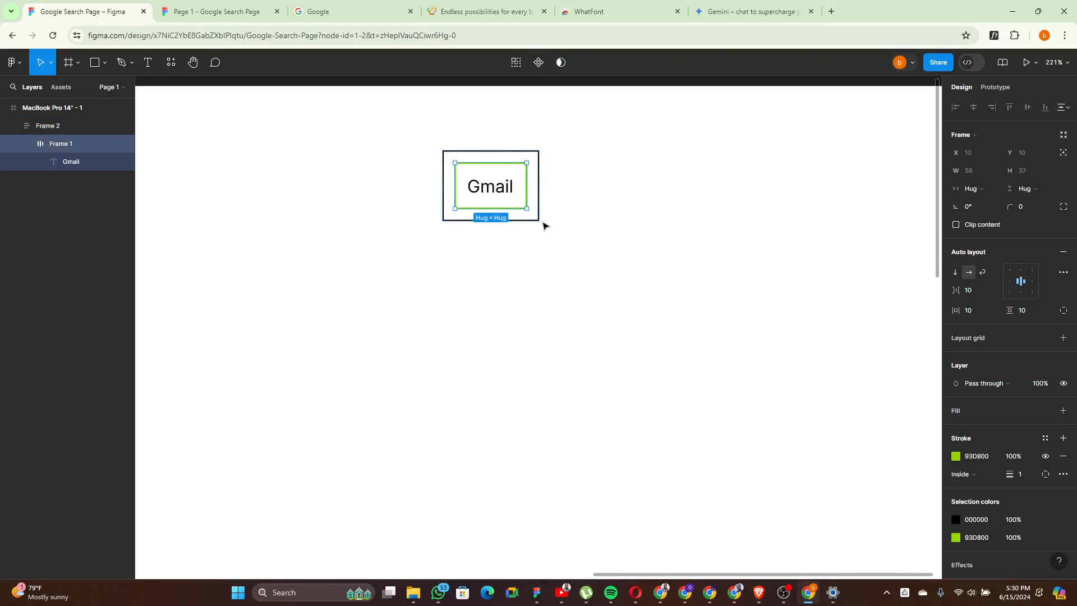
double_click(487, 191)
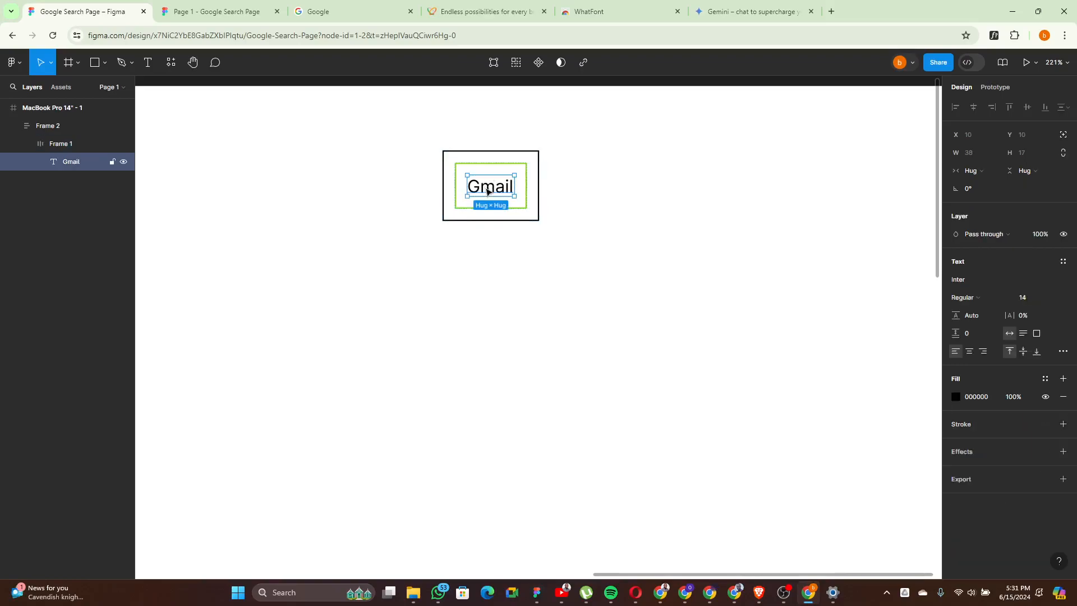
left_click(576, 194)
Duplicate the inner Gmail frame within the outer frame and delete the surplus third copy.
double_click(470, 189)
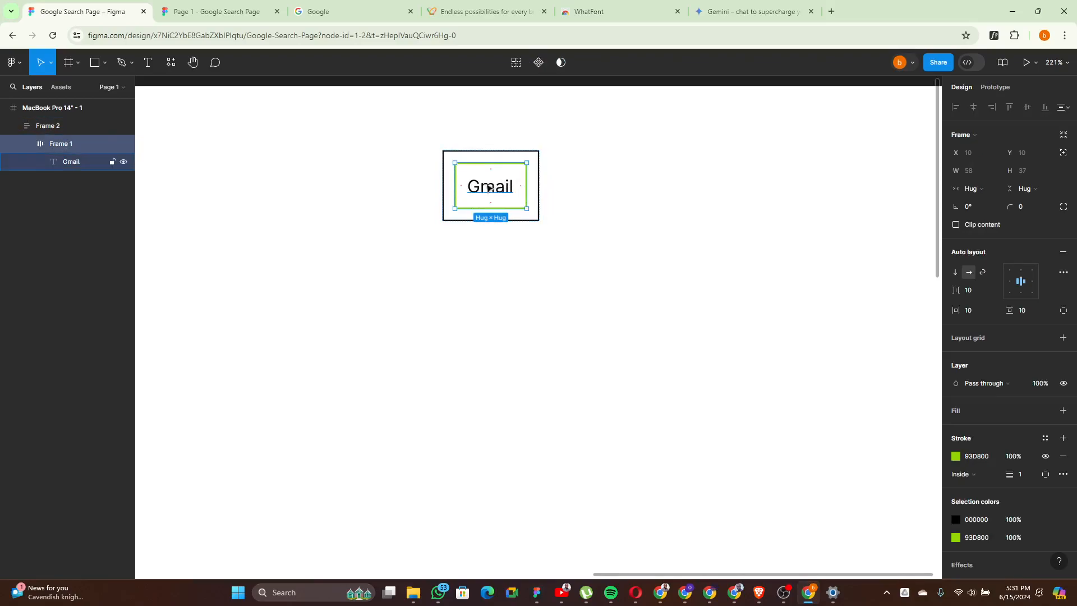
key("ctrl+d")
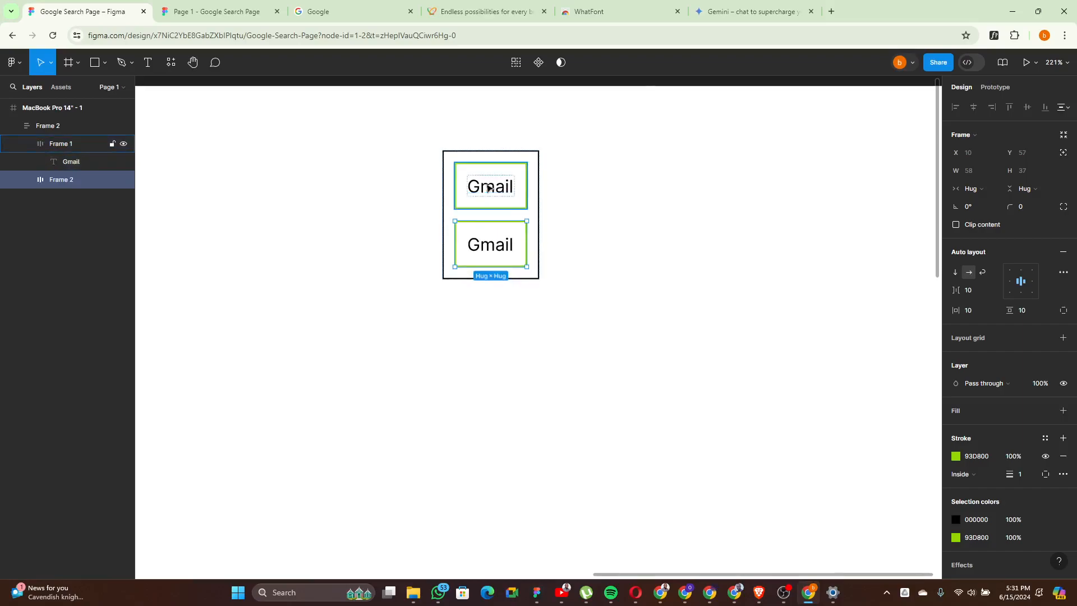
key("ctrl+d")
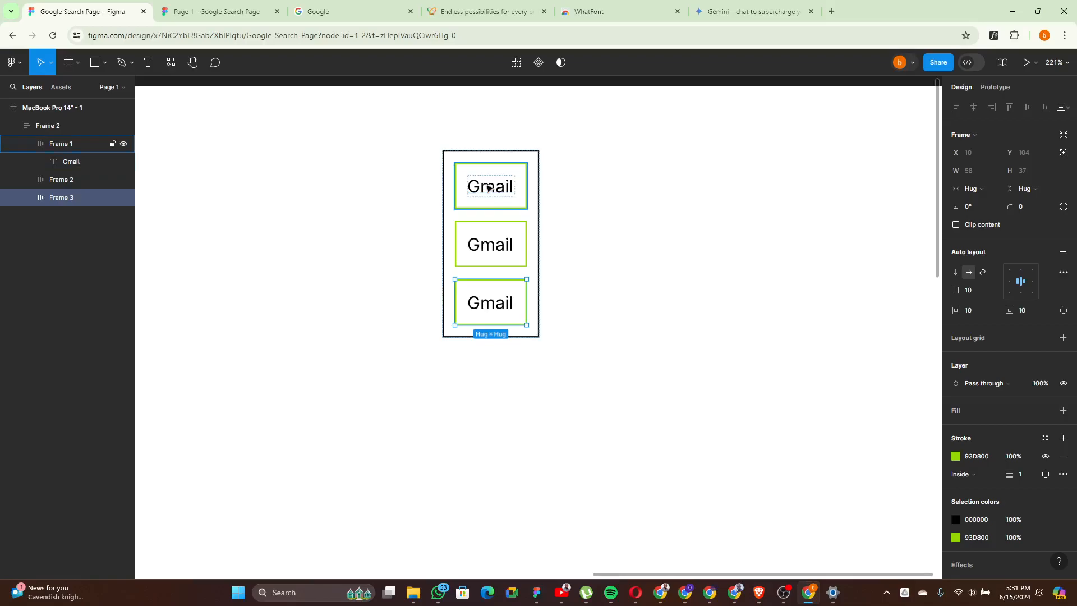
key("Delete")
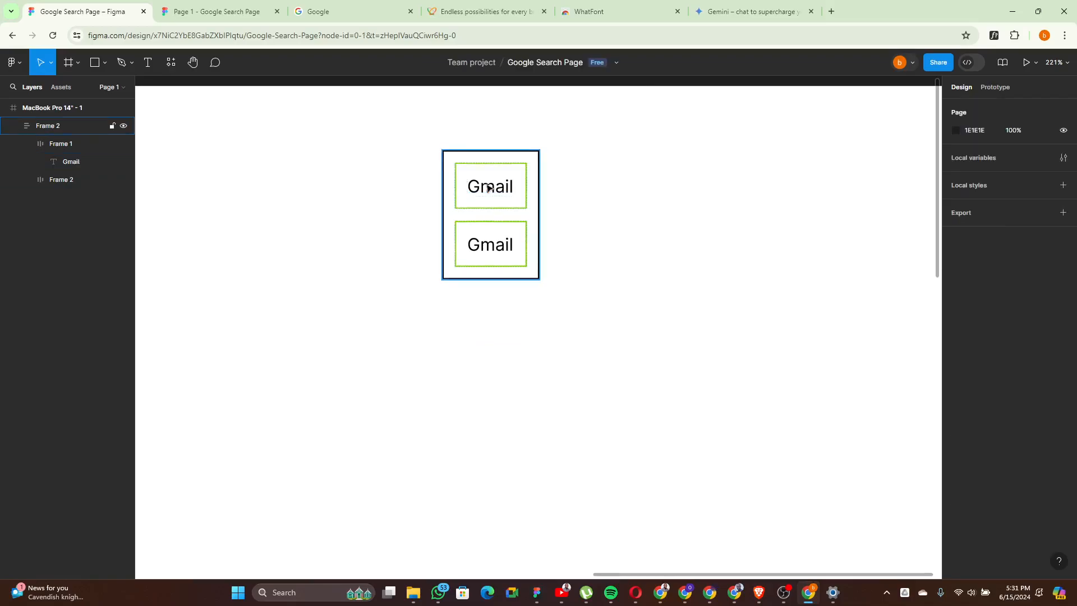
Try including strokes in the outer frame's auto layout and return the setting to Excluded from layout.
left_click(508, 207)
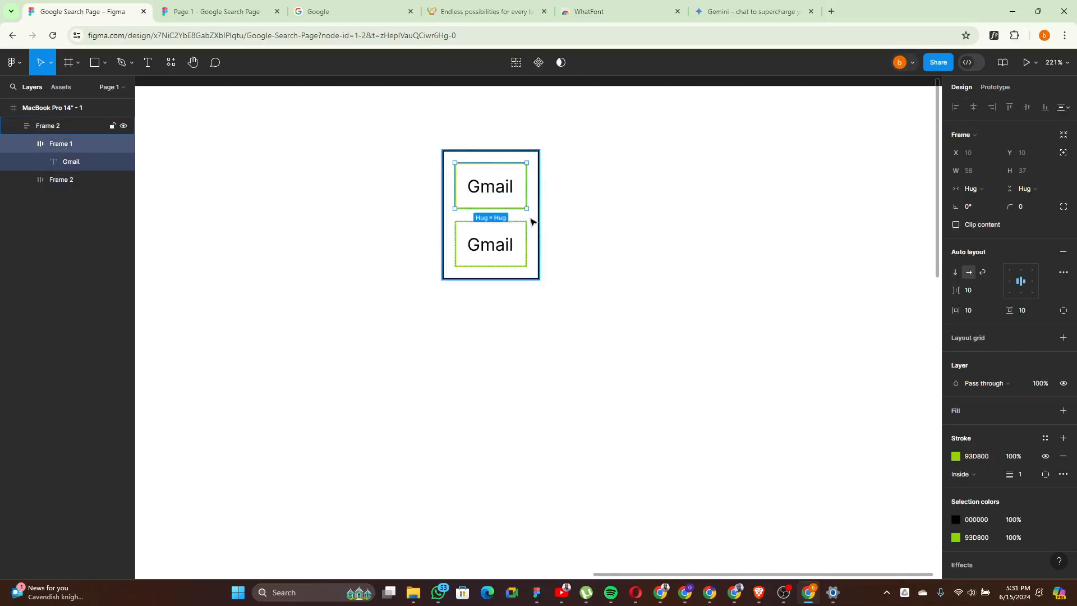
left_click(533, 220)
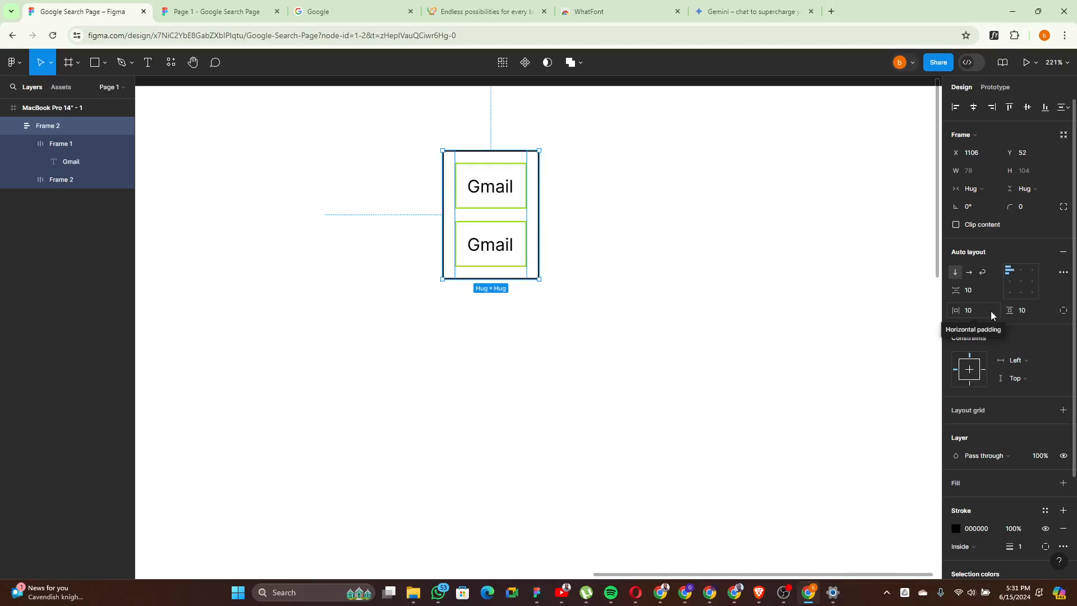
left_click(1063, 271)
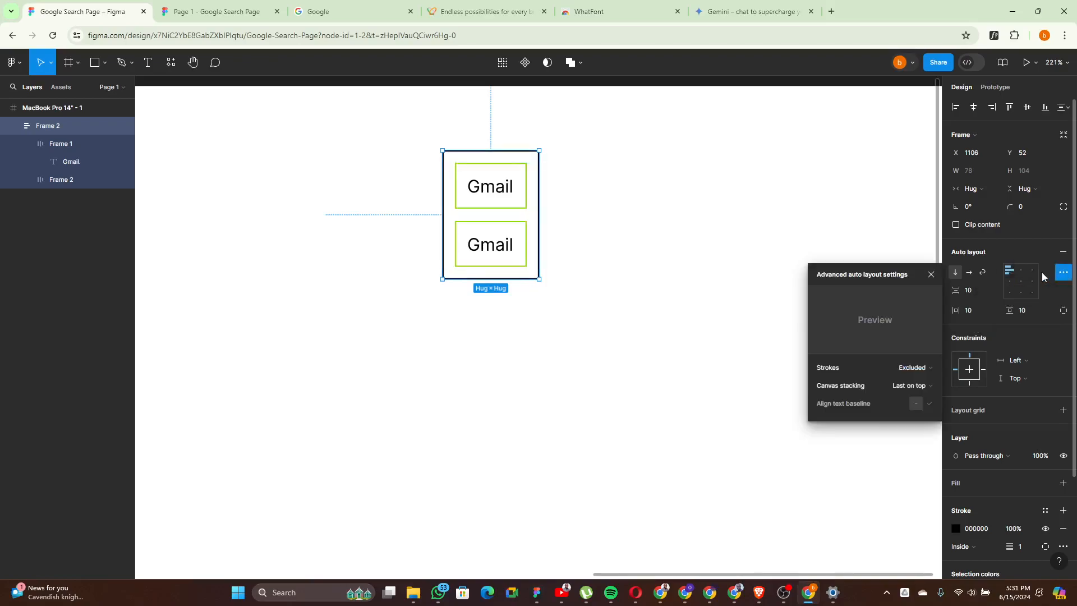
left_click(907, 385)
left_click(909, 386)
left_click(908, 368)
left_click(915, 353)
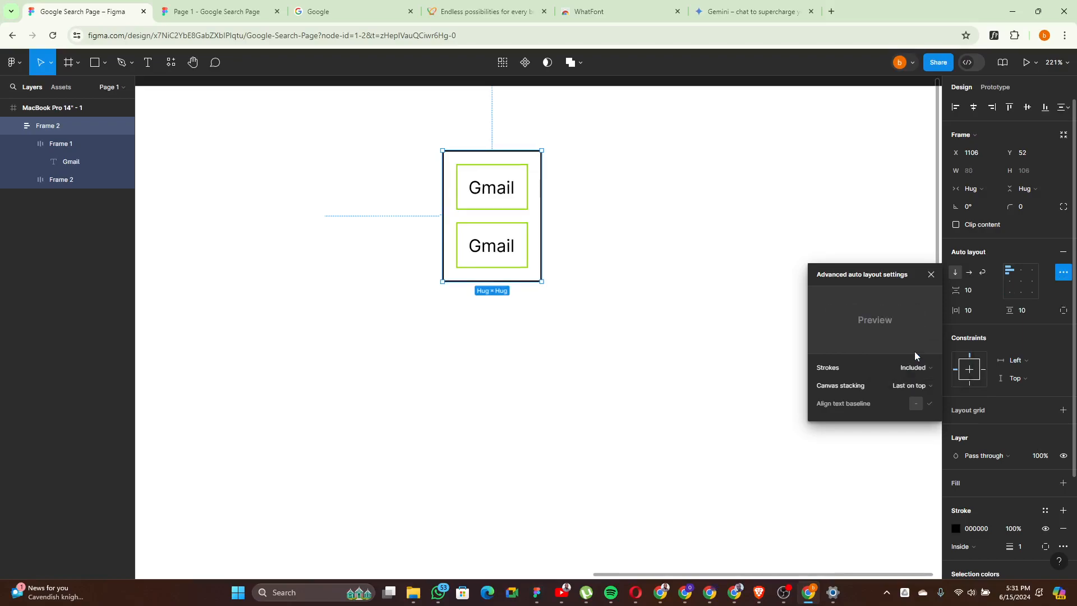
left_click(916, 371)
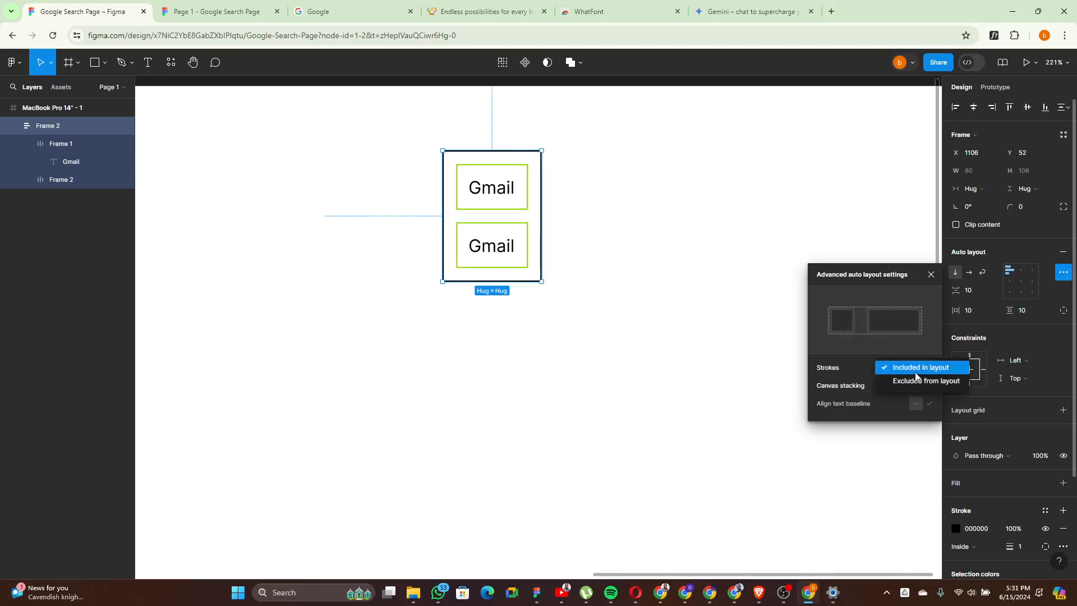
left_click(918, 380)
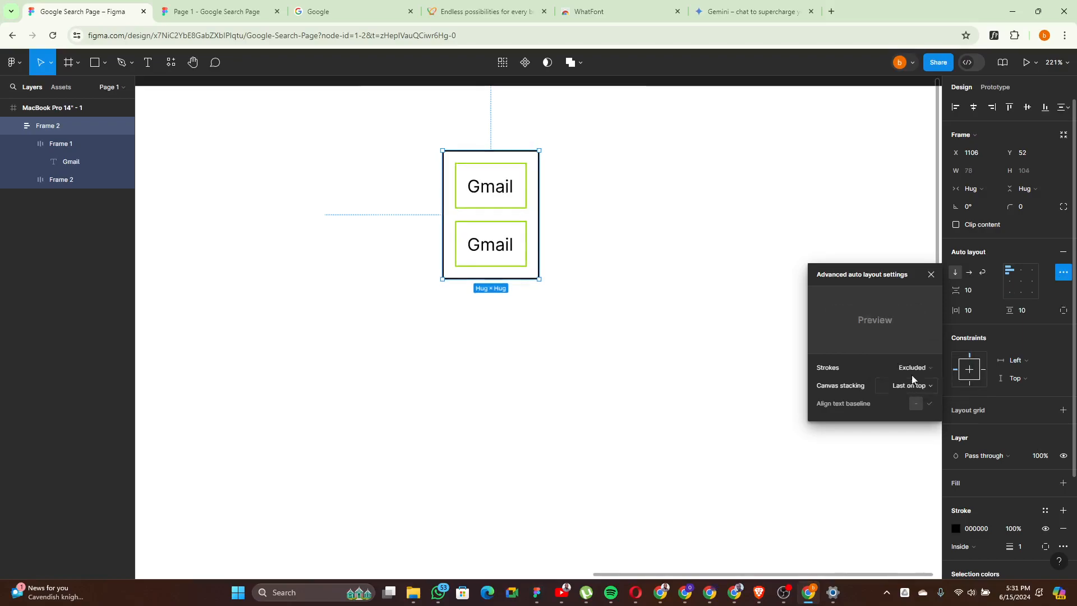
left_click(932, 274)
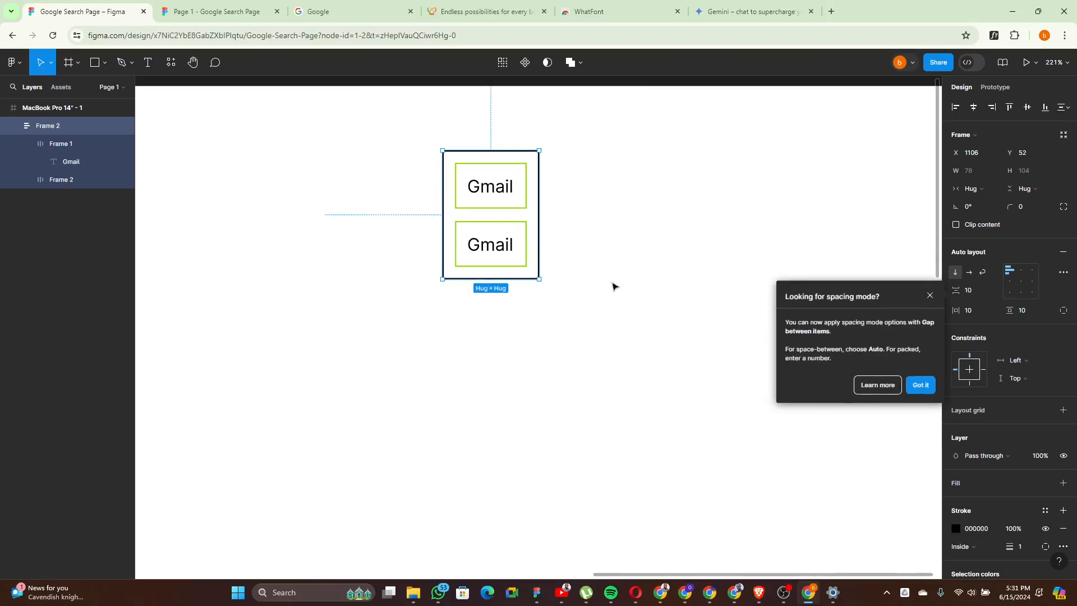
left_click(929, 291)
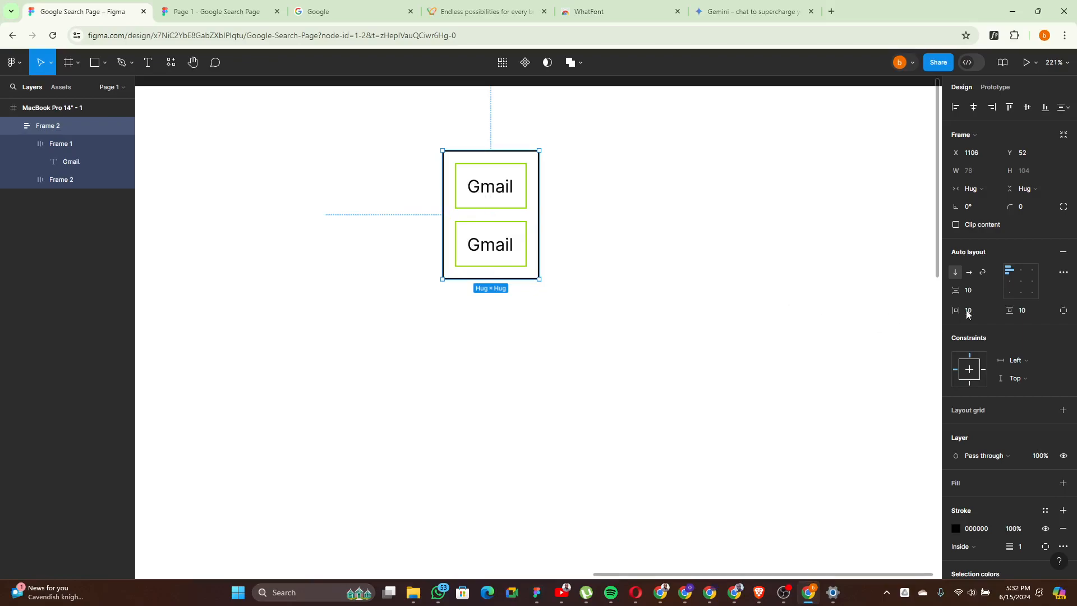
Switch the outer frame's auto layout direction to horizontal.
left_click(968, 273)
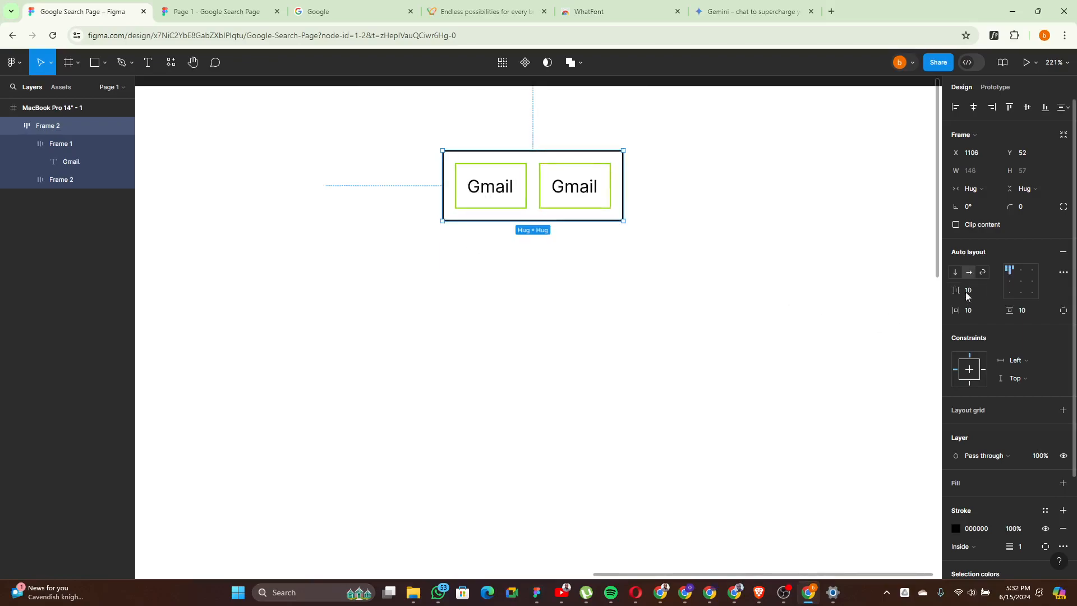
Change the text in the second Gmail box to Images.
scroll(575, 182, "up", 4)
double_click(568, 189)
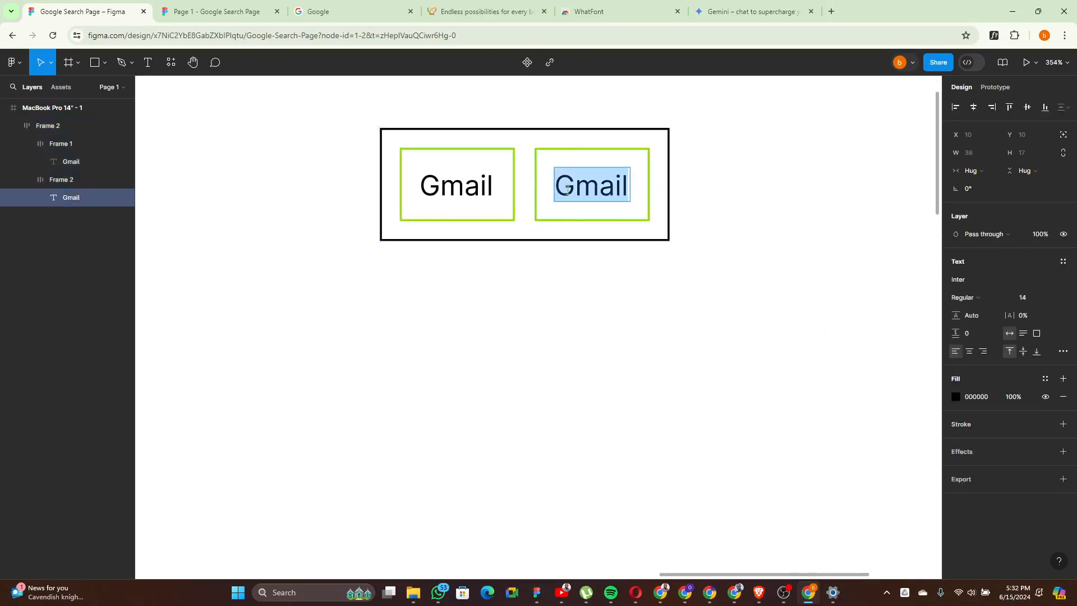
type("Images")
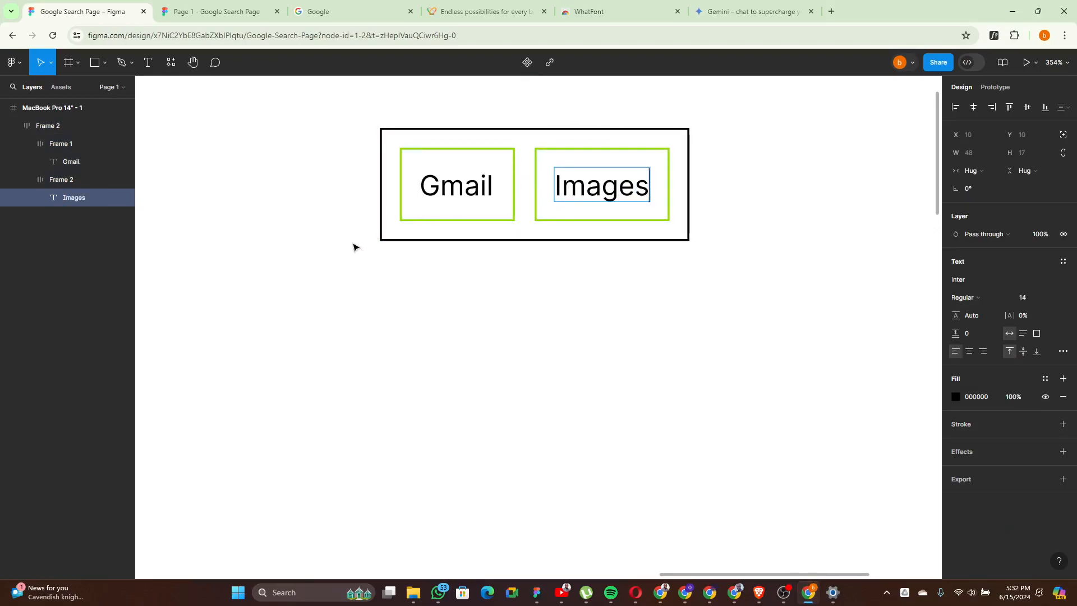
key("Escape")
scroll(355, 245, "down", 3)
scroll(416, 267, "down", 2)
left_click(443, 281)
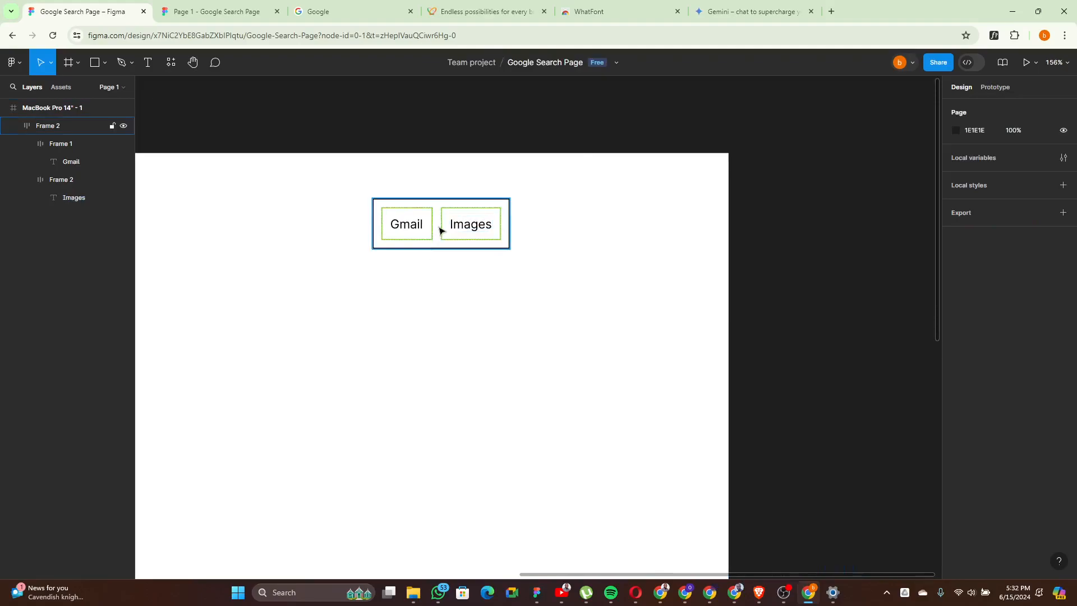
Set the horizontal and vertical padding of both inner frames, around Gmail and Images, to 2.
left_click(440, 230)
scroll(410, 235, "up", 1)
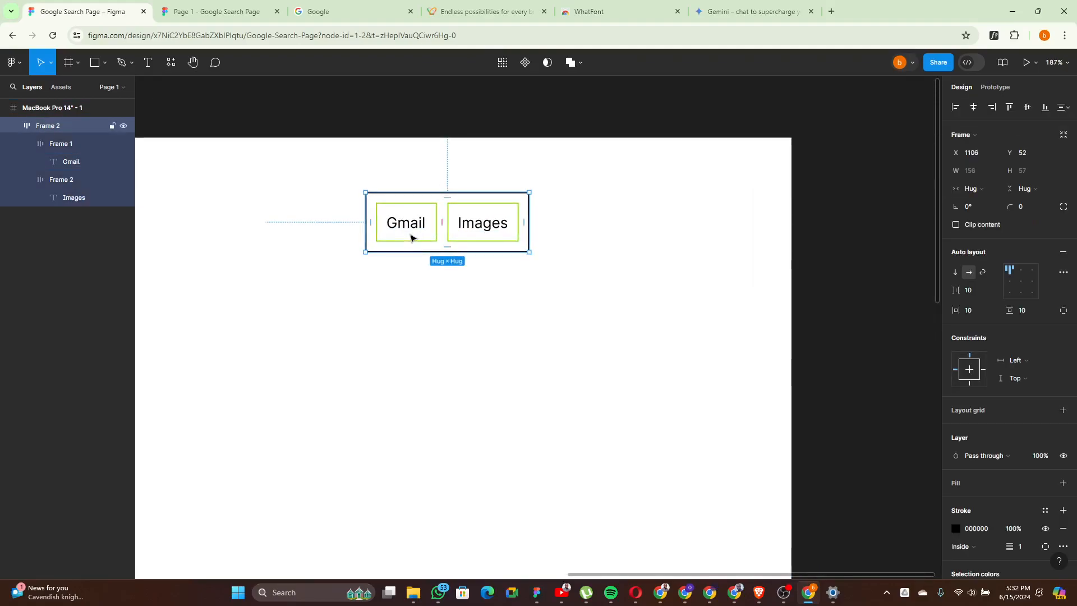
left_click(411, 238)
scroll(412, 234, "up", 2)
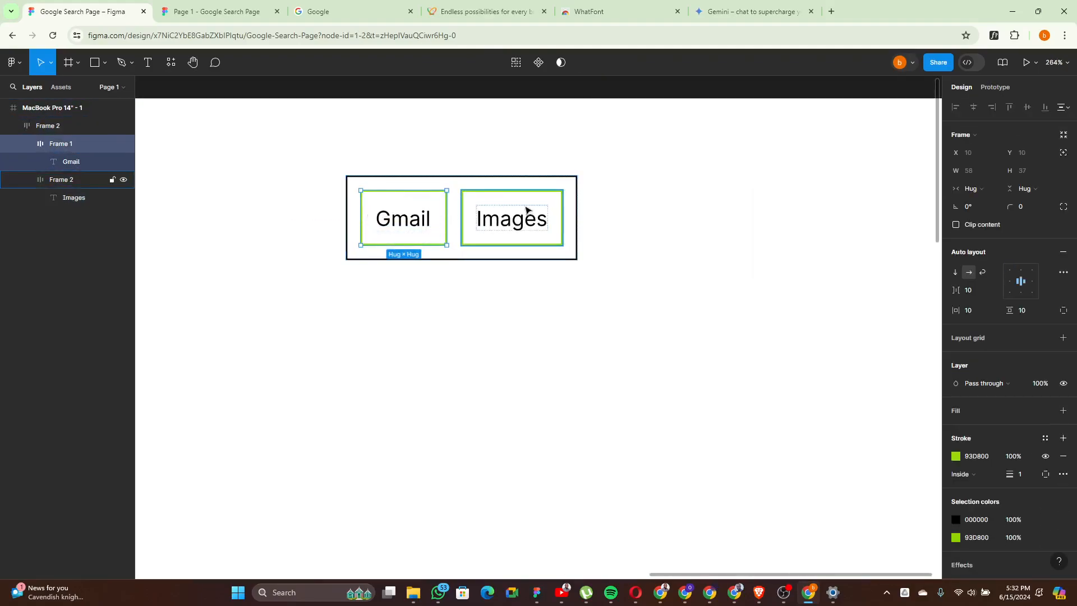
left_click(487, 229)
left_click(419, 226, "shift")
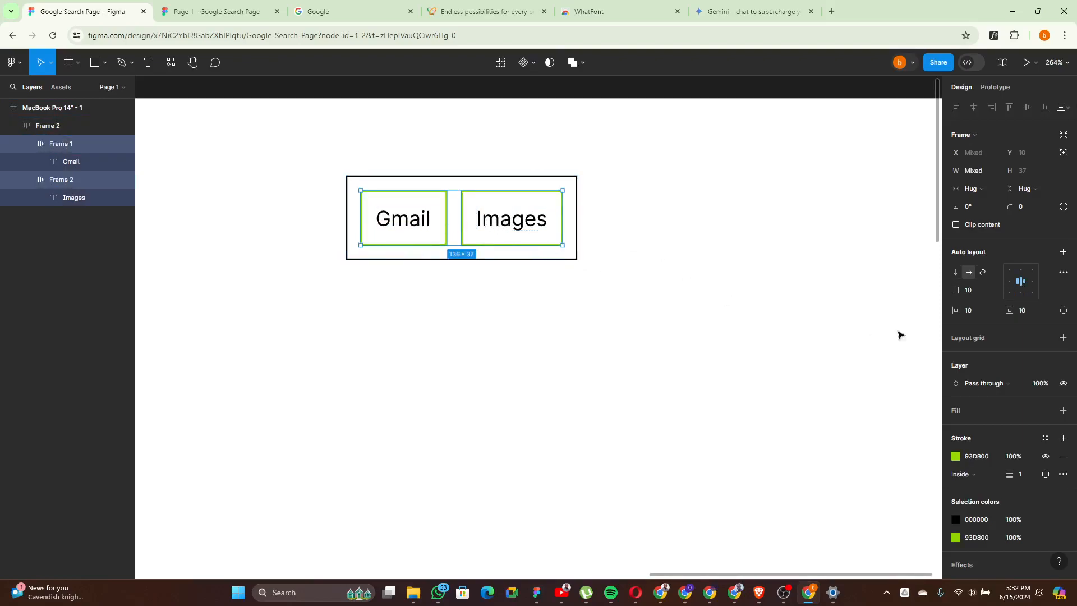
left_click(1031, 313)
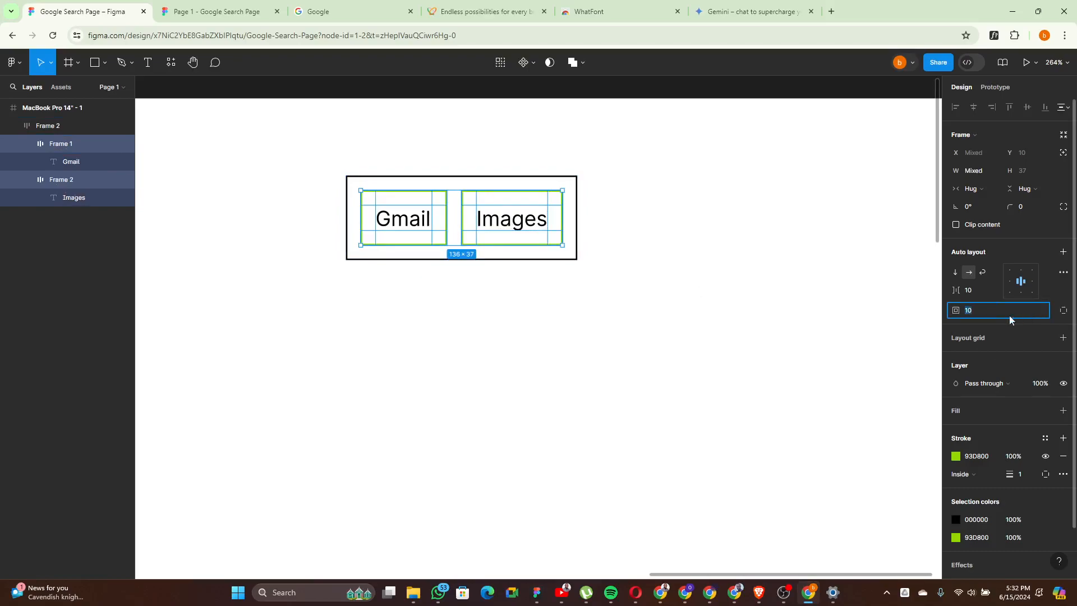
left_click(1061, 312)
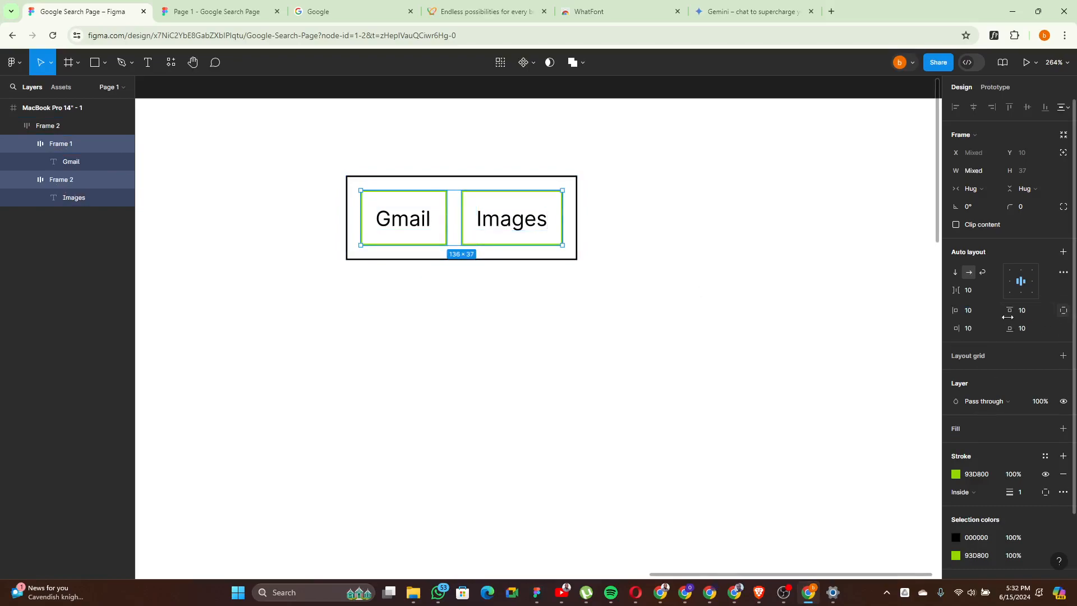
left_click(1063, 310)
left_click(972, 314)
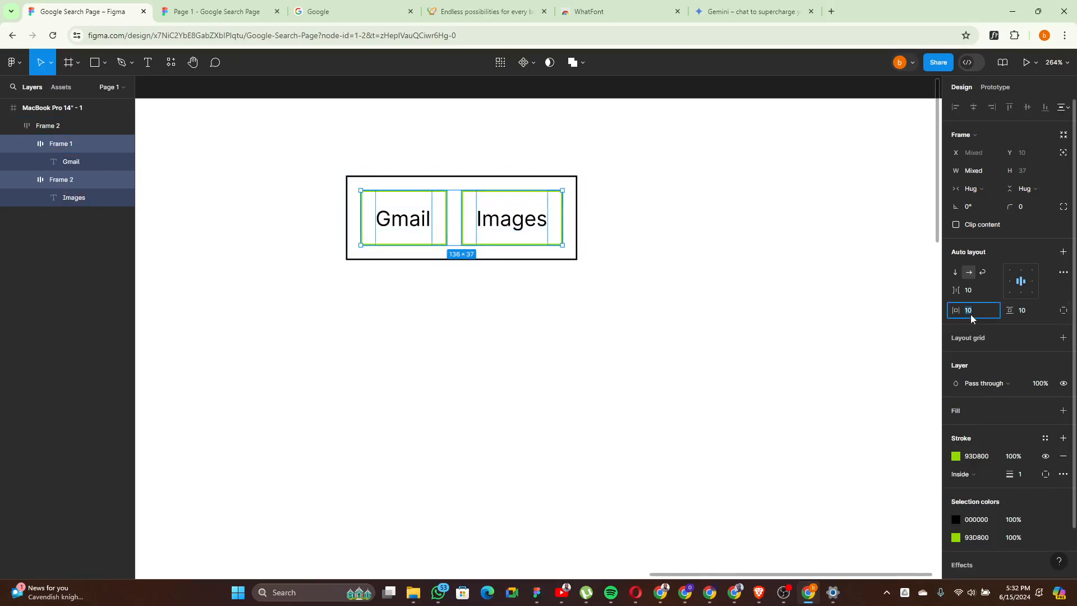
type("2")
left_click(1025, 310)
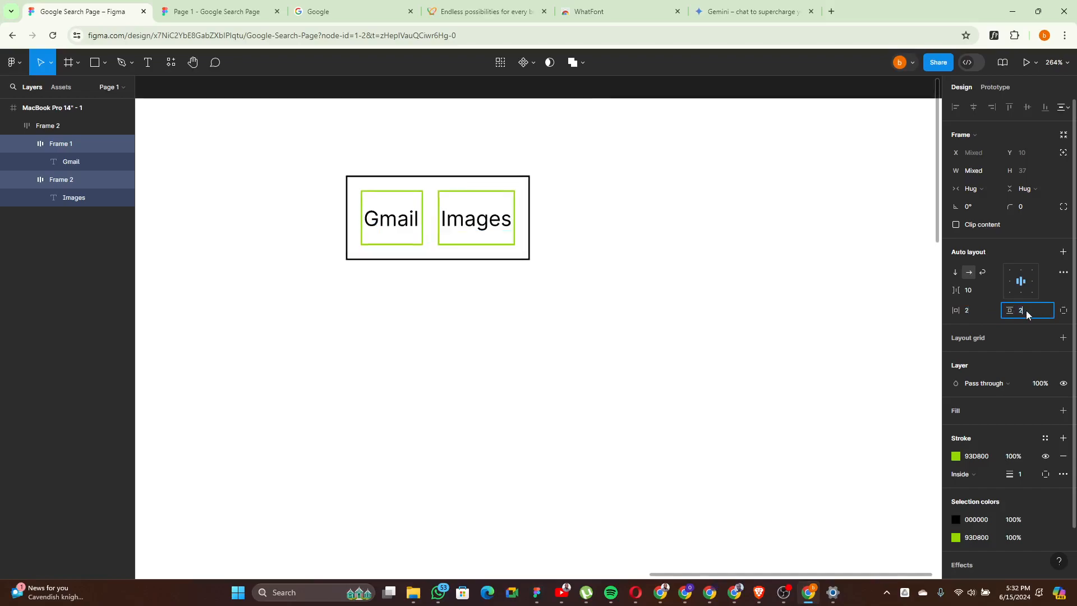
type("2")
key("Return")
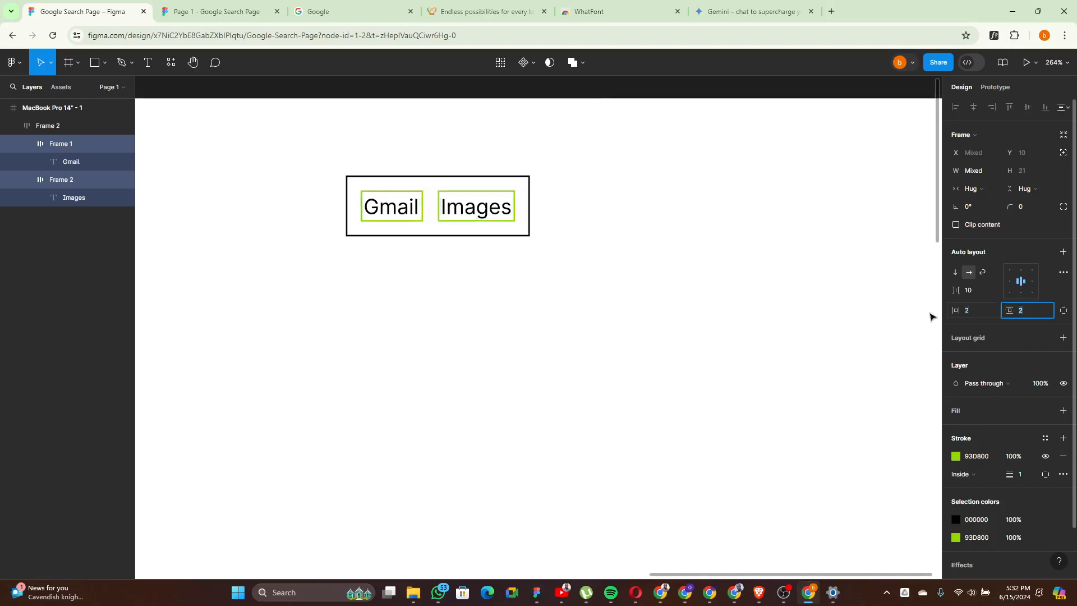
left_click(675, 293)
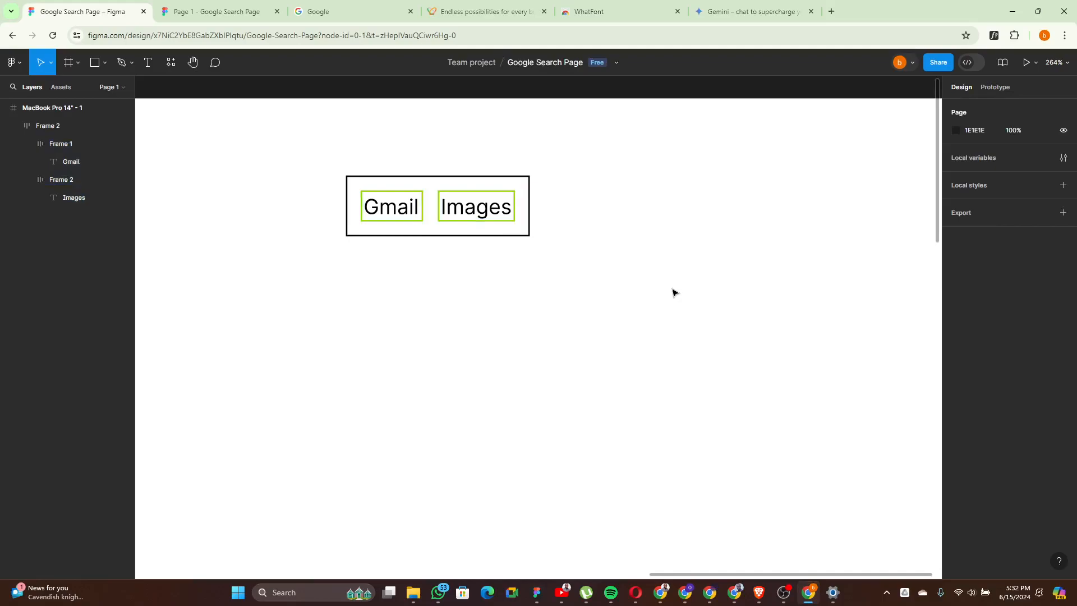
Examine the outer frame's gap between the Gmail and Images boxes.
left_click(437, 212)
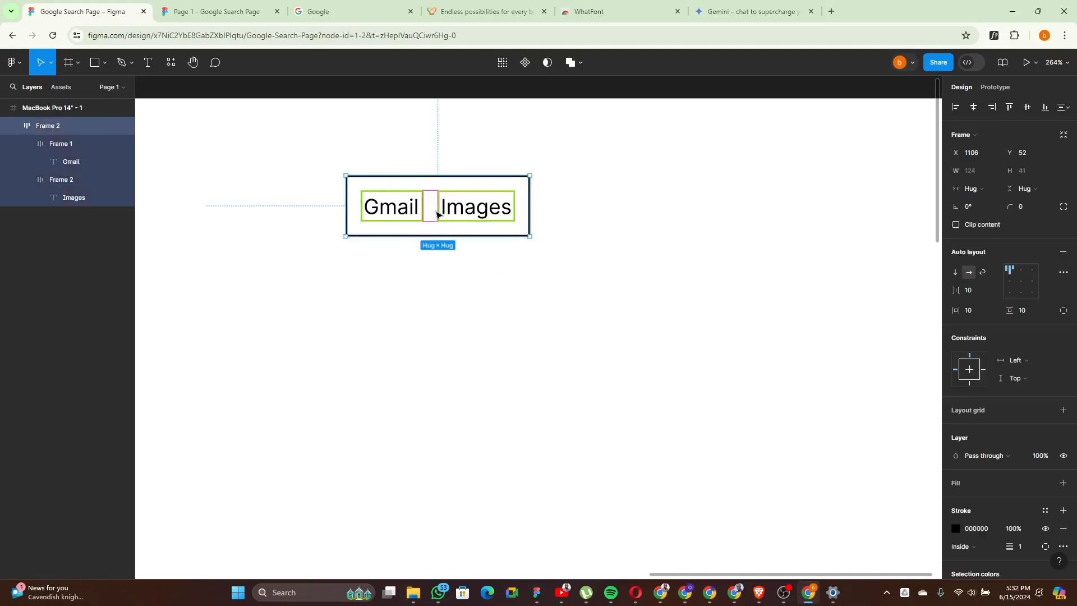
left_click(437, 213)
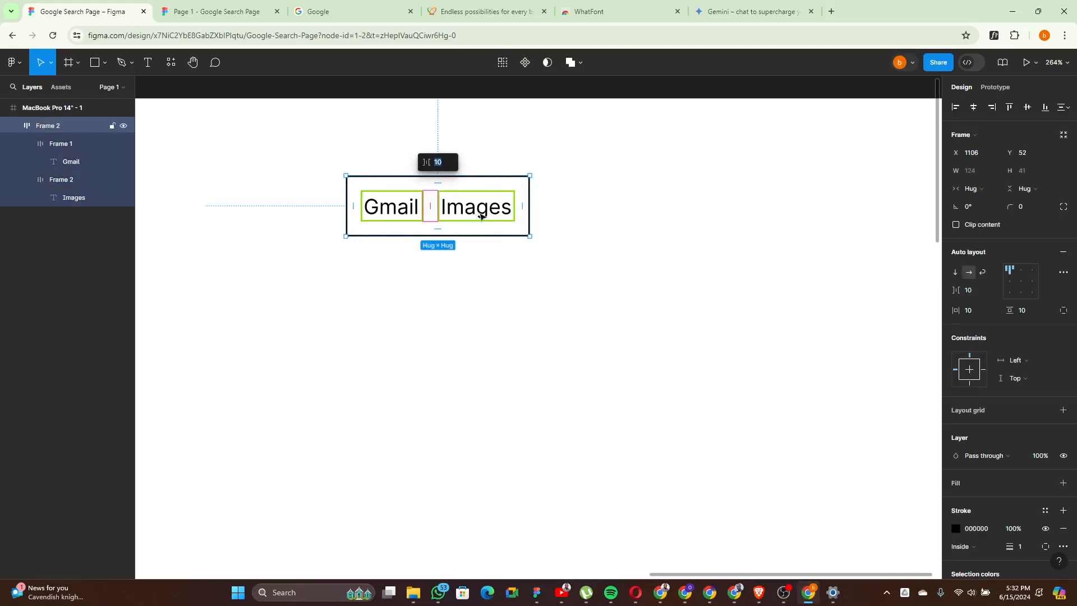
left_click(562, 193)
scroll(377, 224, "down", 3)
left_click(402, 232)
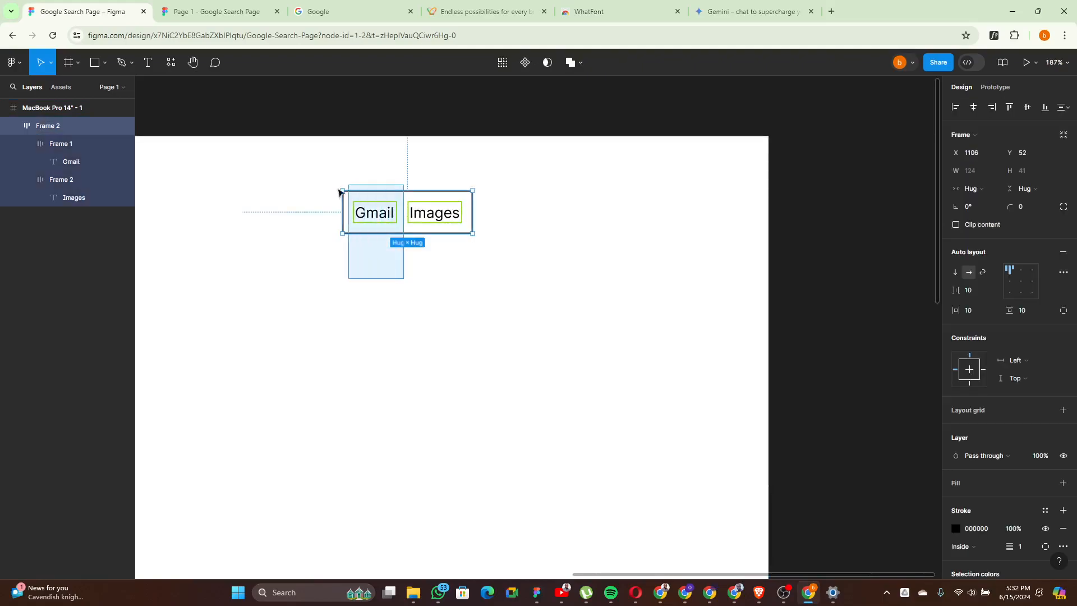
scroll(440, 223, "up", 1)
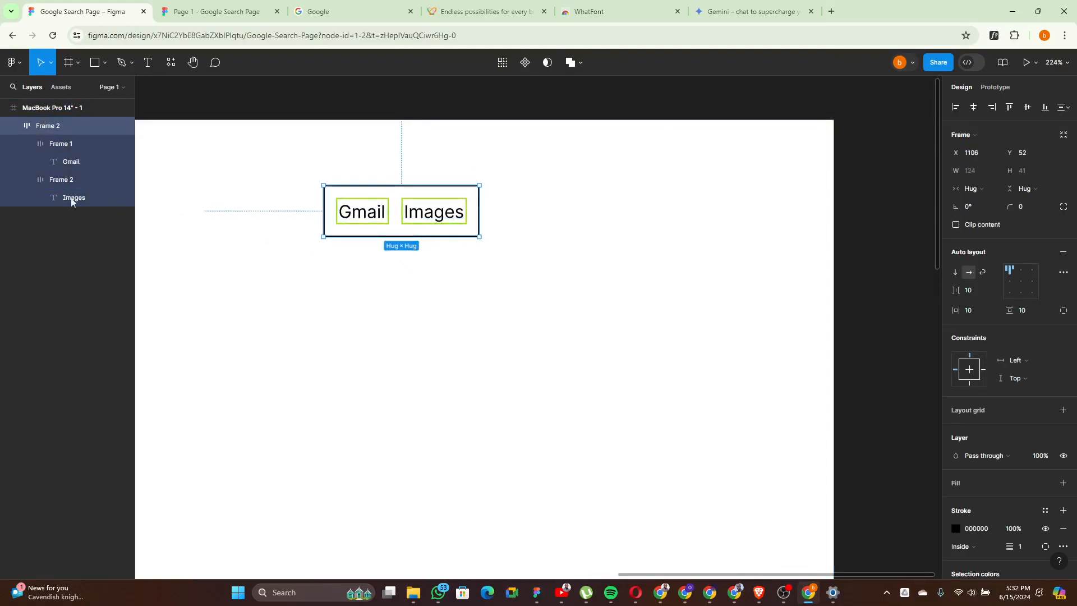
Rename the inner frame around the Gmail text as Gmail box.
scroll(374, 213, "up", 3)
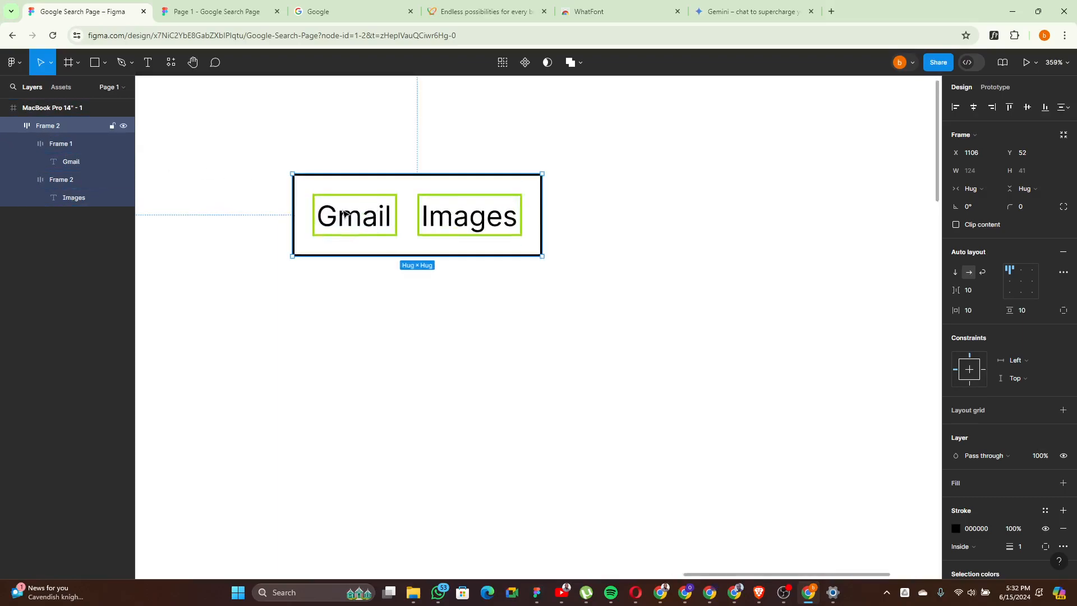
left_click(346, 216)
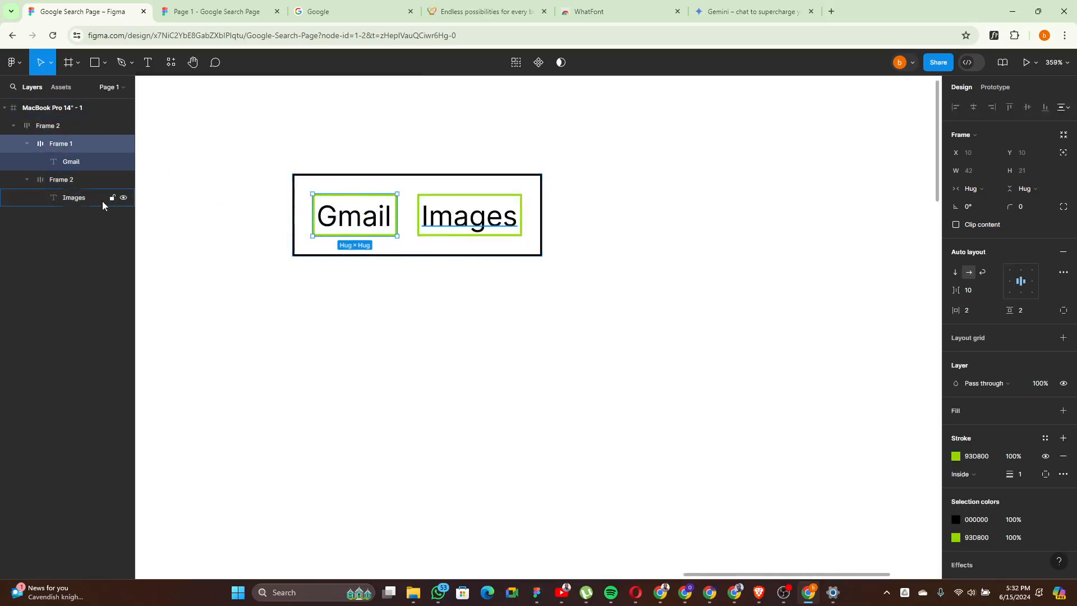
double_click(66, 143)
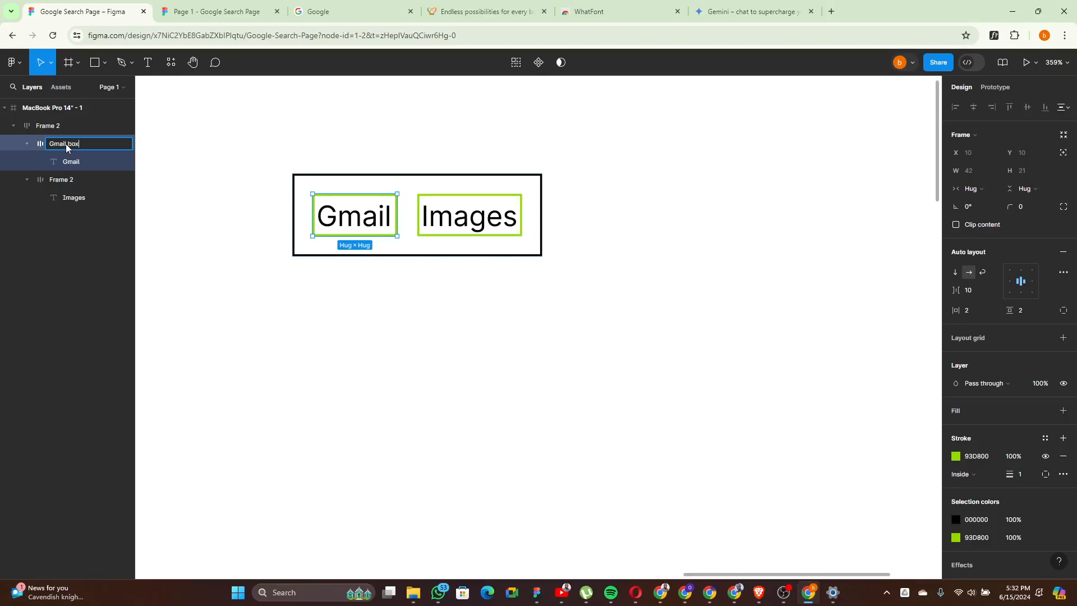
Rename the inner frame around the Images text as Image Box.
left_click(84, 180)
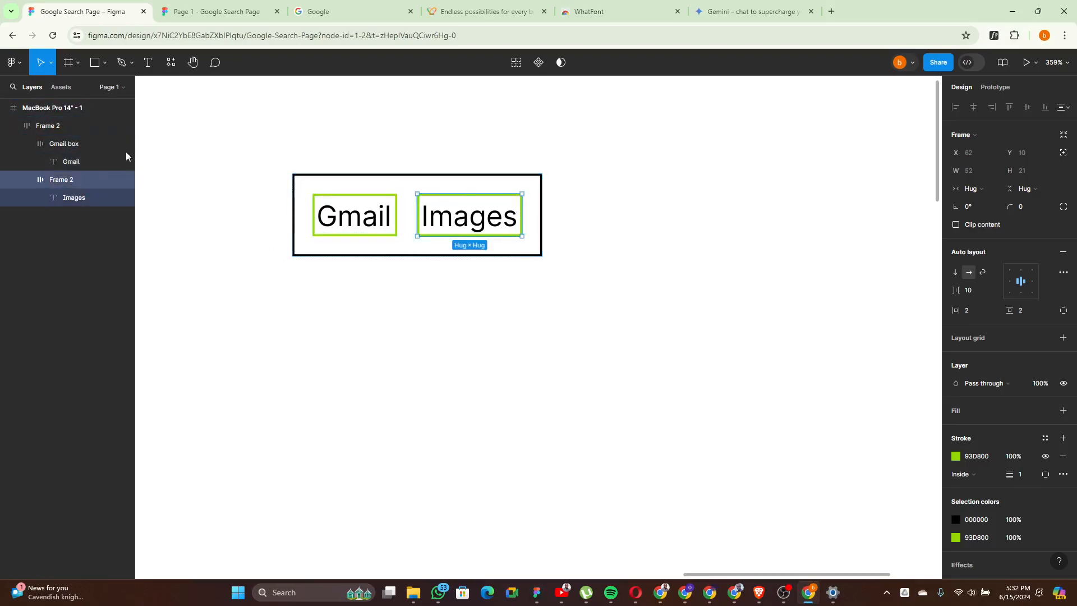
double_click(71, 179)
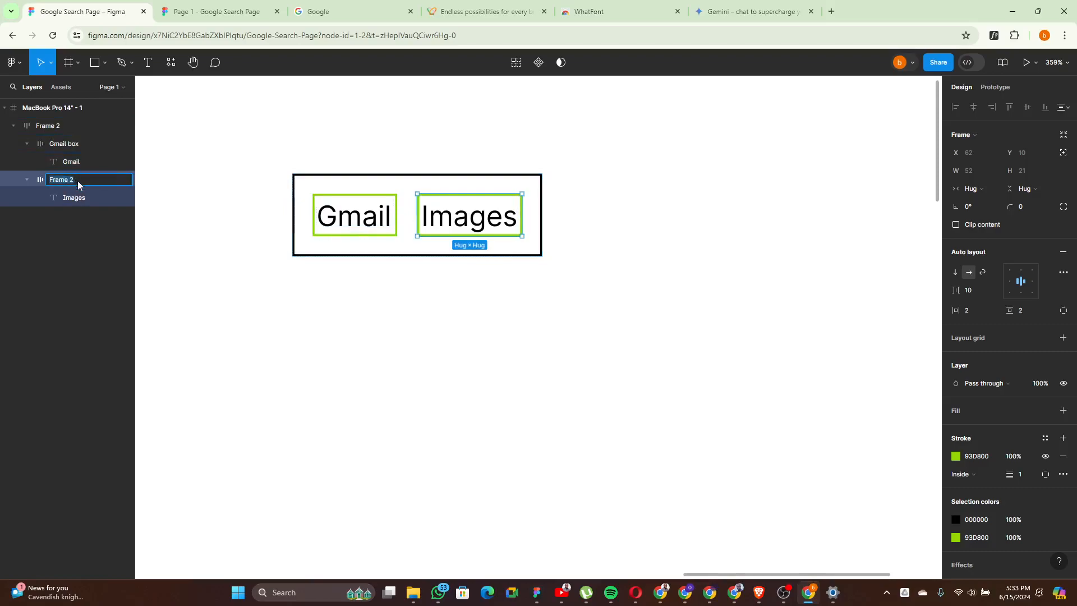
type("Image Bos")
key("BackSpace")
type("x")
key("Return")
left_click(250, 283)
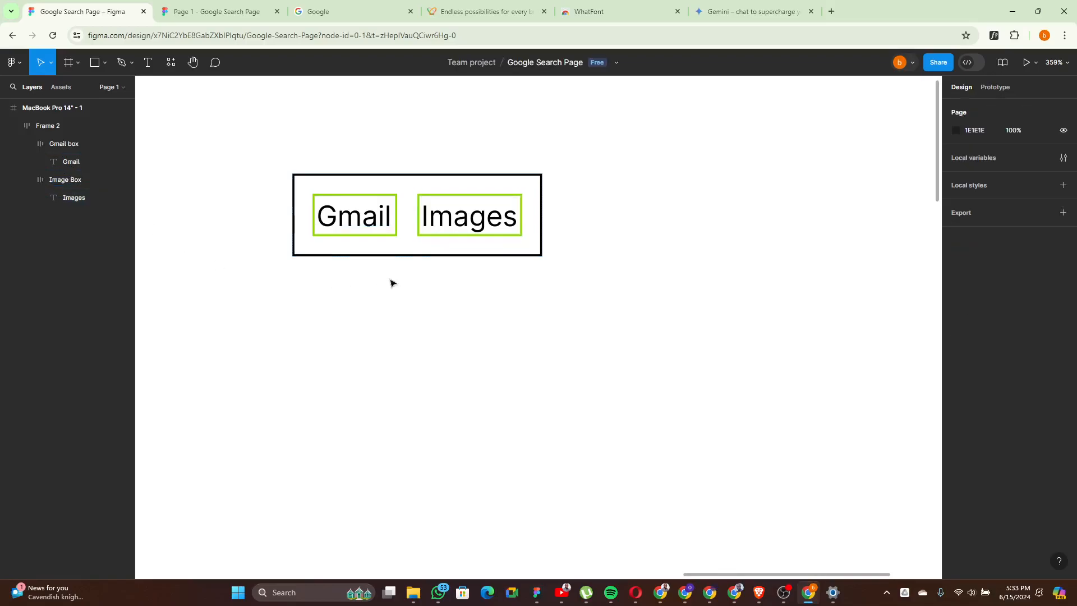
Rename the outer frame holding both boxes as Header links.
left_click(314, 193)
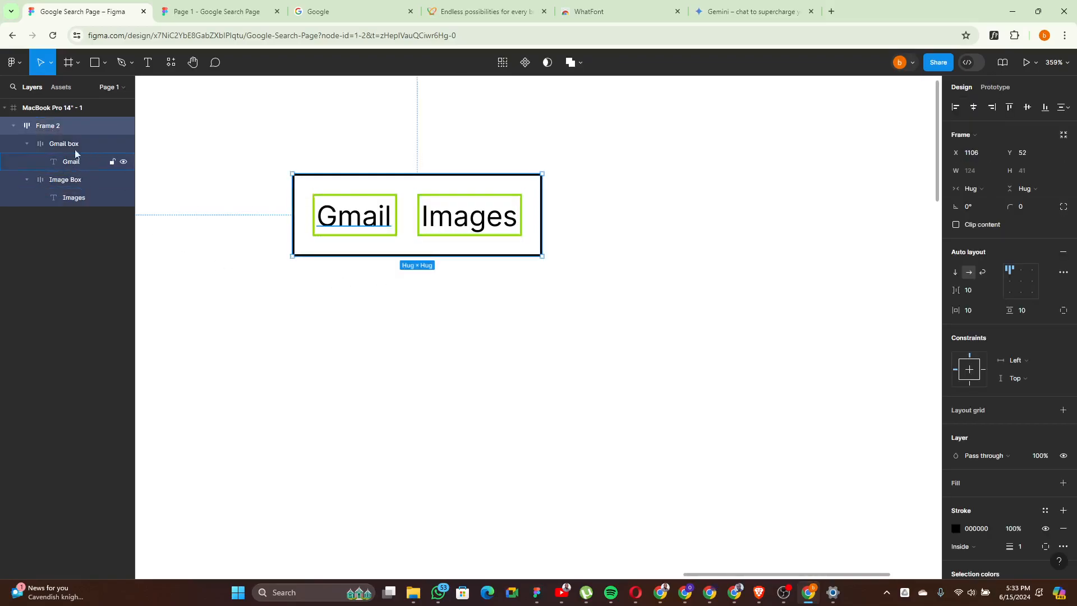
double_click(51, 126)
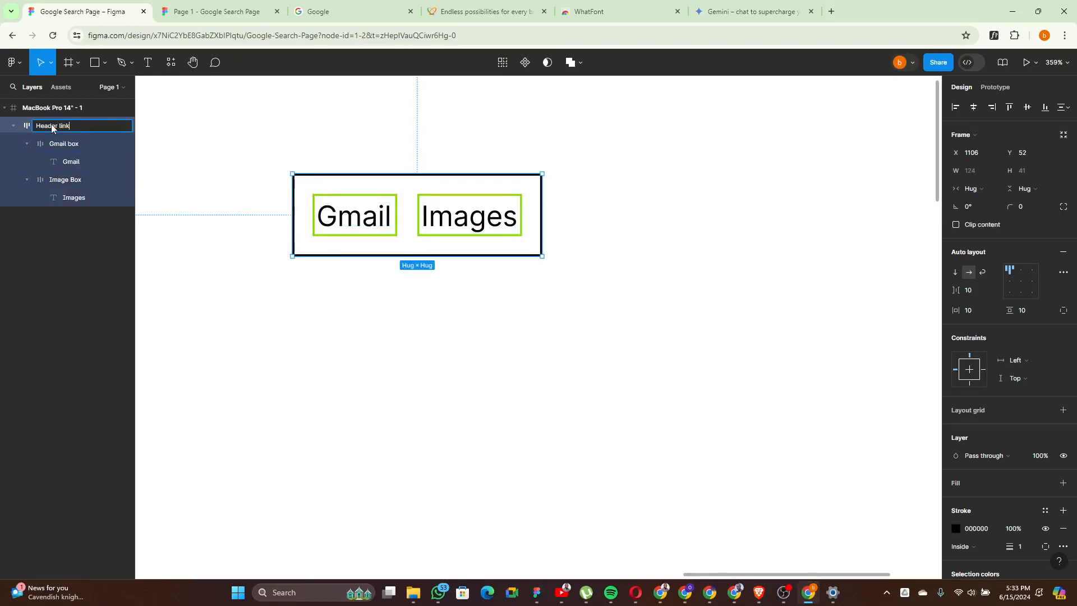
key("Return")
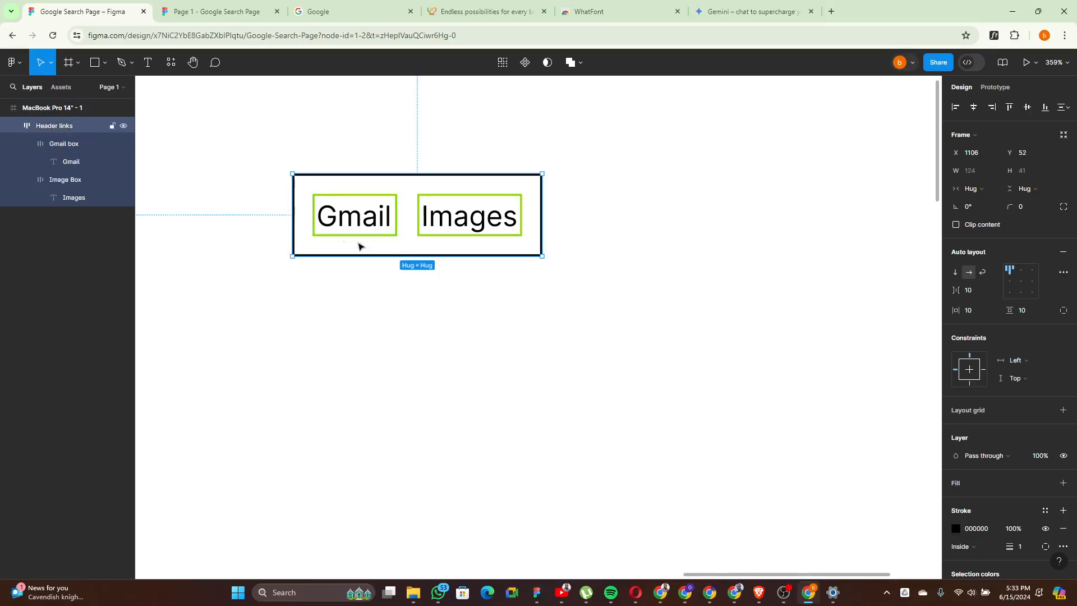
Rename the outer frame holding both boxes as Navigation Links.
scroll(241, 223, "down", 3)
left_click(327, 283)
scroll(335, 238, "up", 2)
double_click(56, 125)
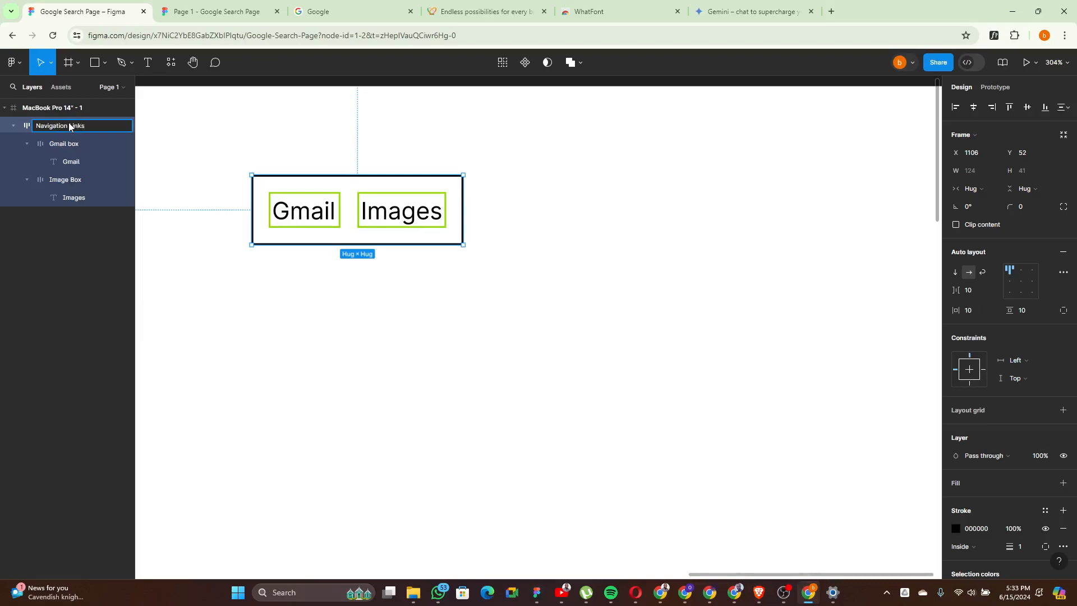
left_click(234, 308)
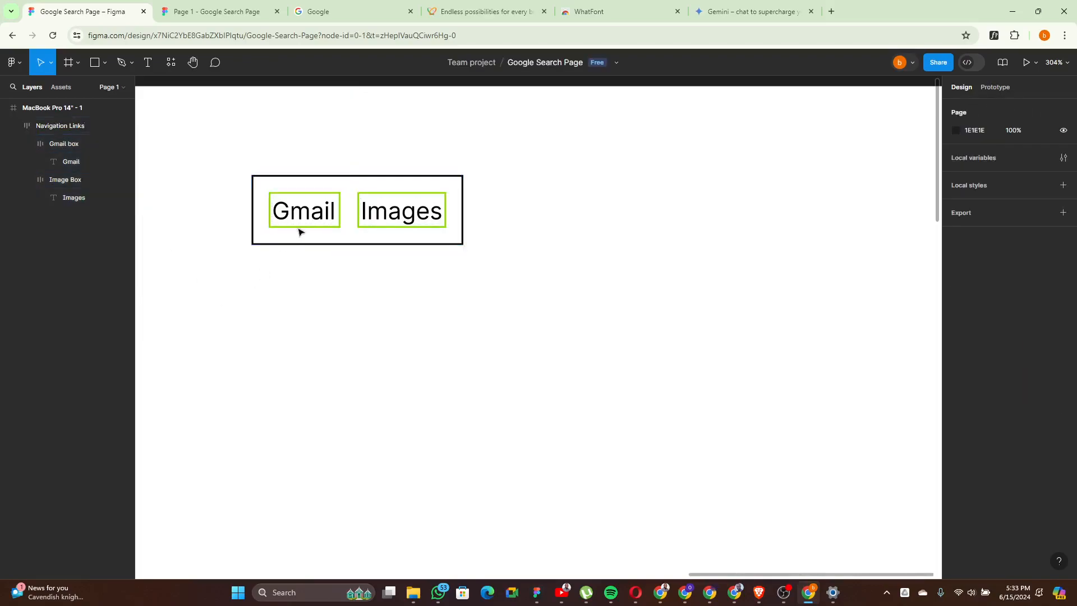
Compare the header links in the prototype preview with the real Google homepage, and return to the design file.
scroll(299, 232, "down", 5)
left_click(326, 226)
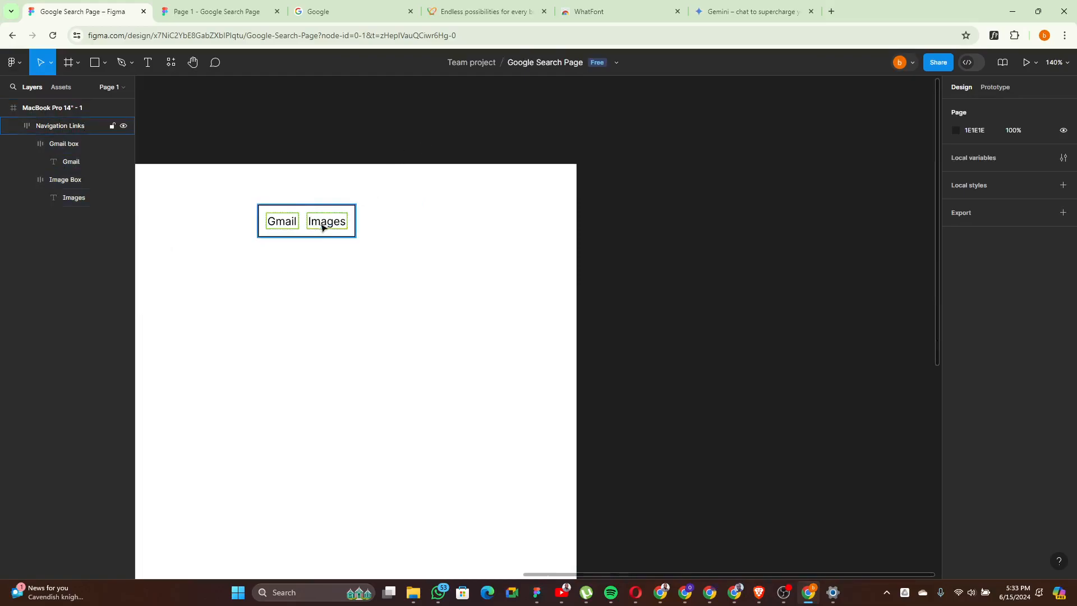
scroll(288, 231, "up", 1)
scroll(278, 225, "up", 1)
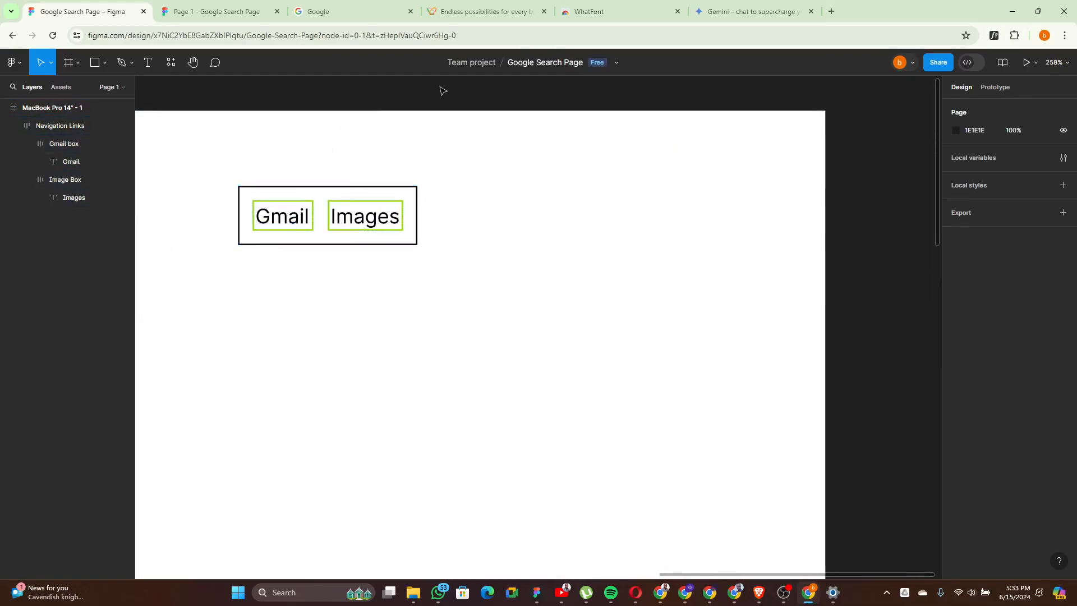
left_click(362, 13)
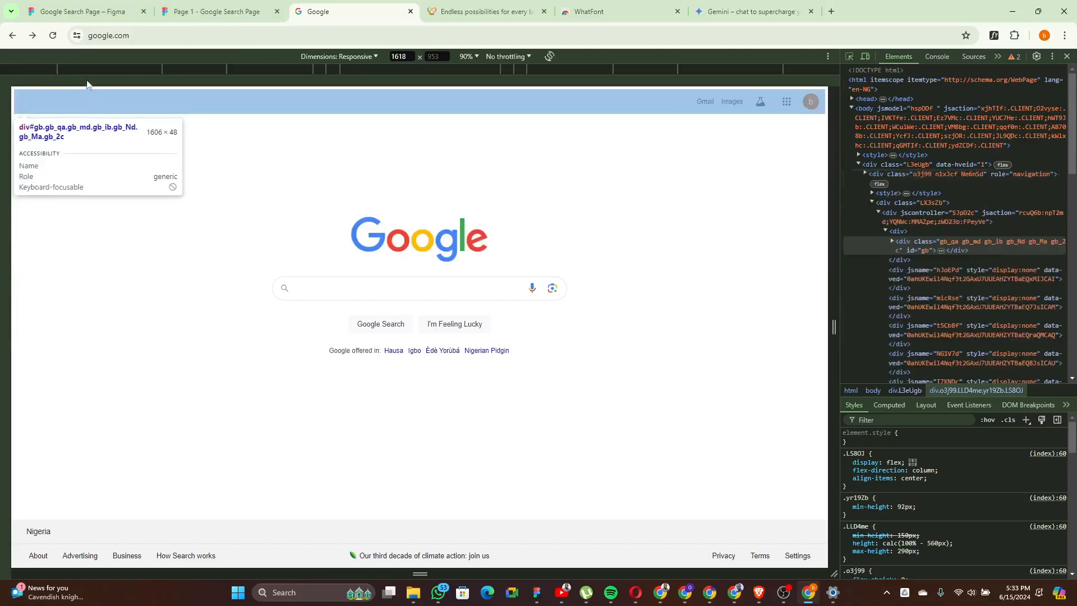
left_click(188, 10)
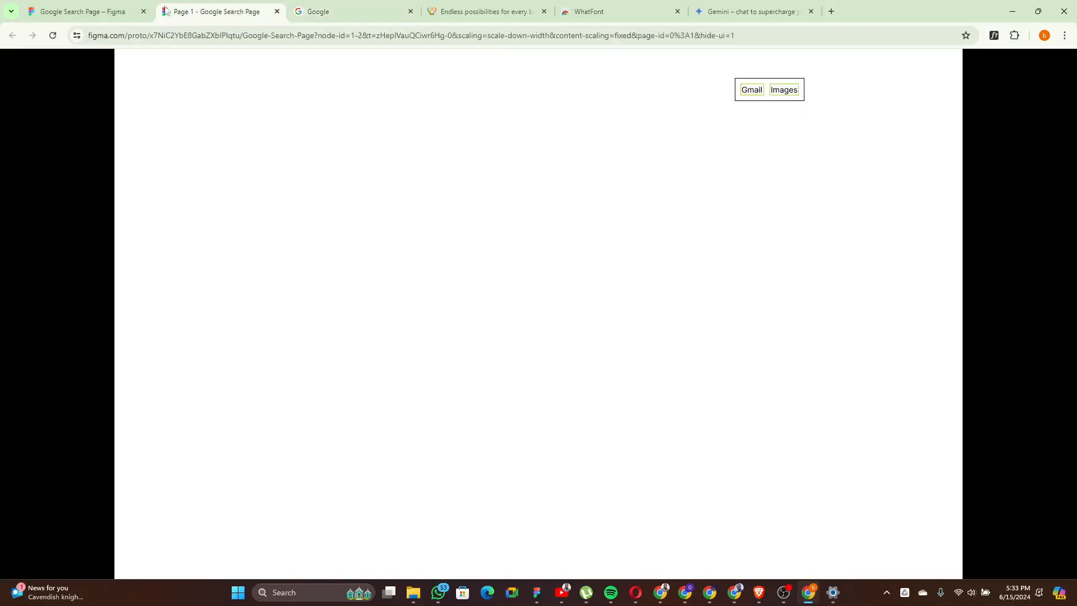
left_click(77, 12)
left_click(209, 11)
left_click(78, 11)
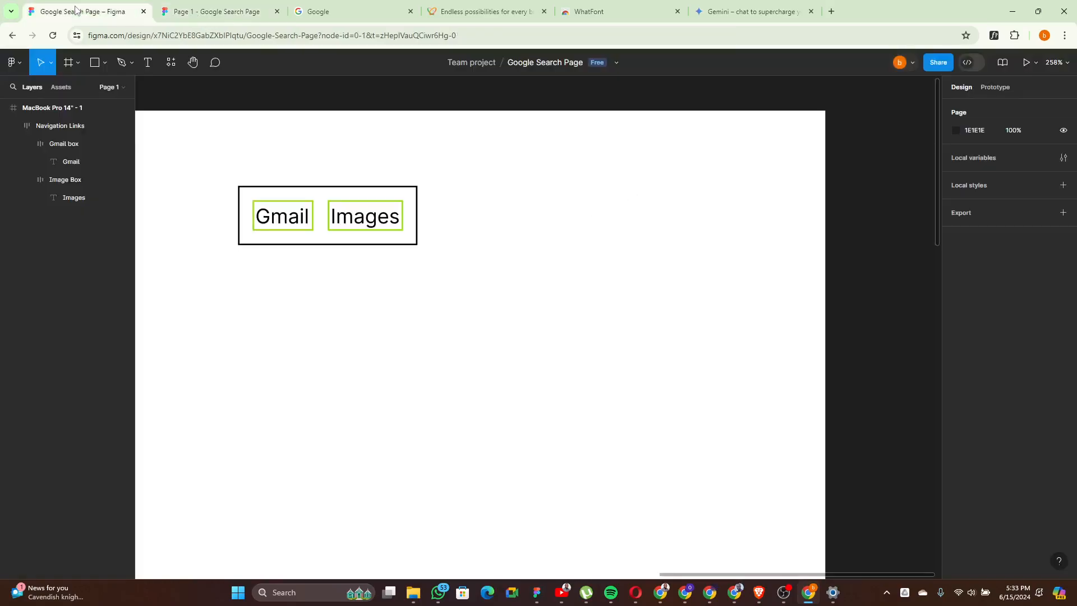
Wrap the Navigation Links frame in a new outer auto layout frame.
left_click(307, 216)
left_click(307, 217)
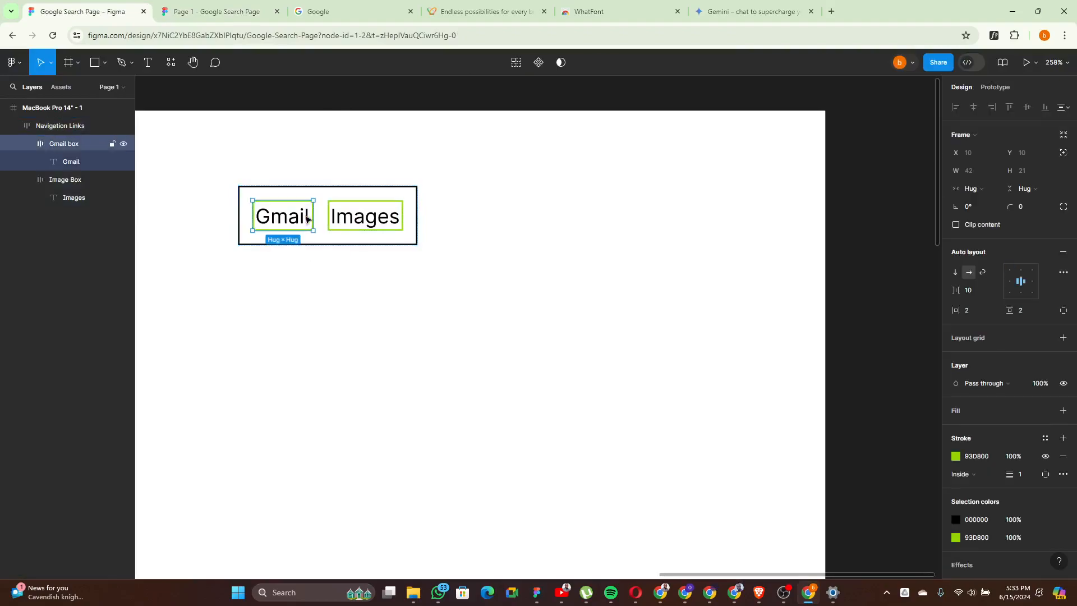
left_click(318, 240)
left_click_drag(215, 160, 465, 297)
right_click(355, 220)
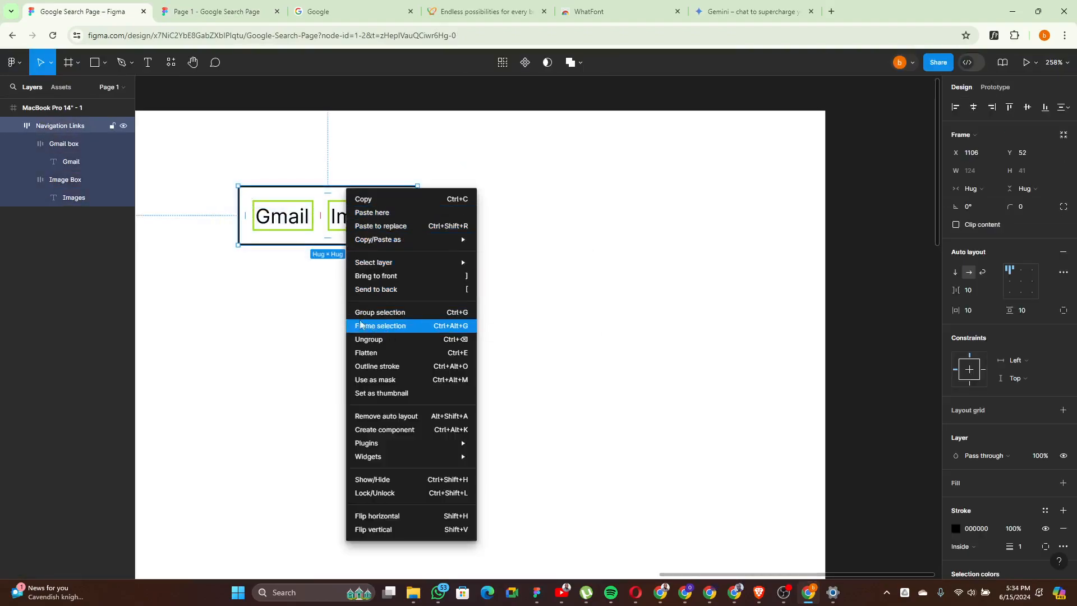
left_click(297, 273)
left_click_drag(216, 182, 447, 276)
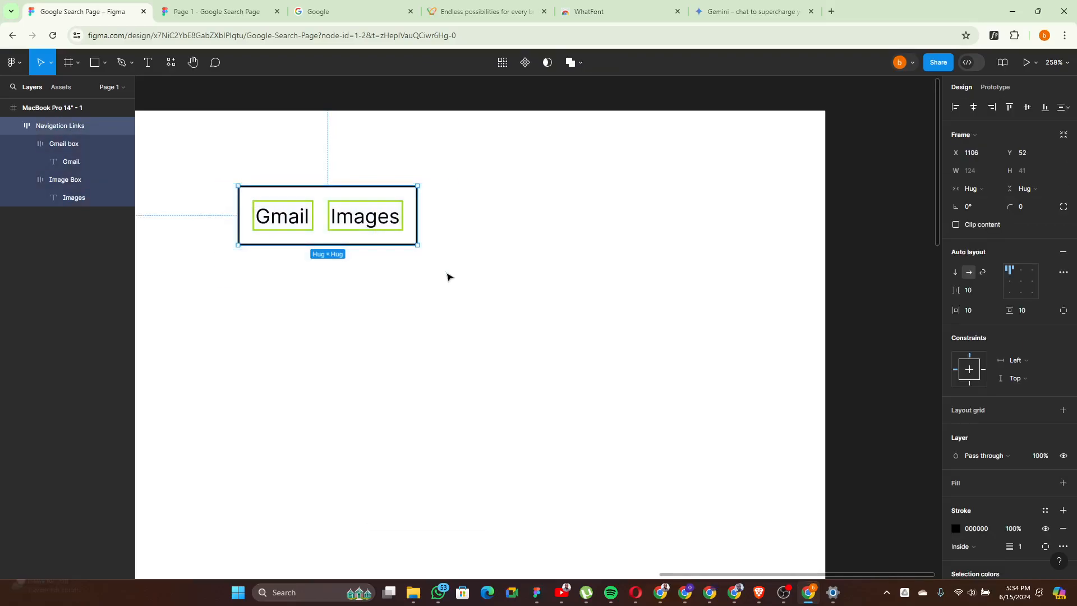
key("shift+a")
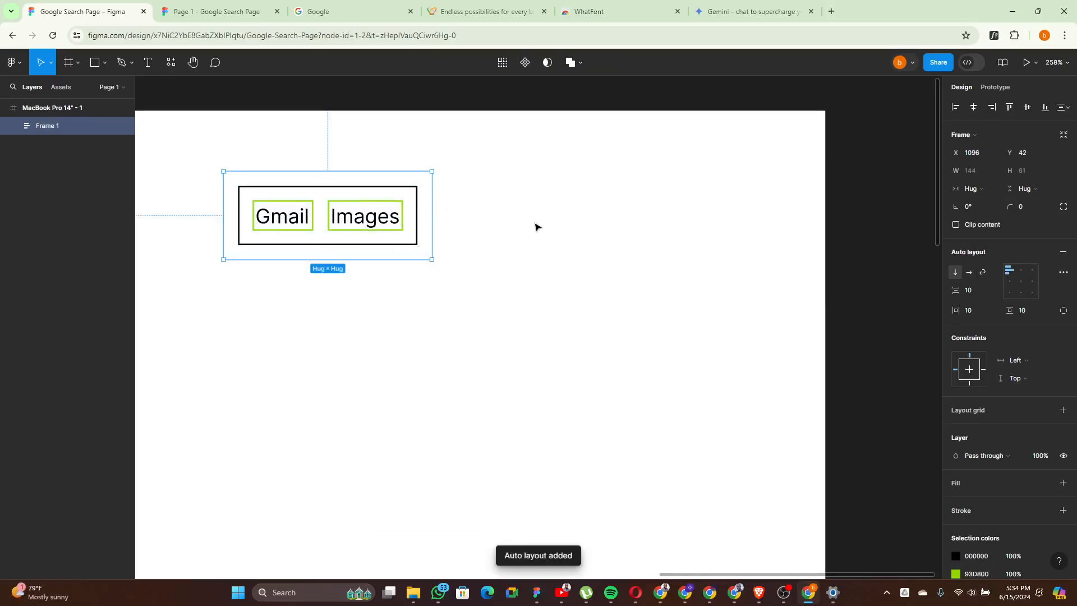
scroll(499, 232, "down", 3)
scroll(404, 242, "up", 1)
scroll(339, 244, "up", 2)
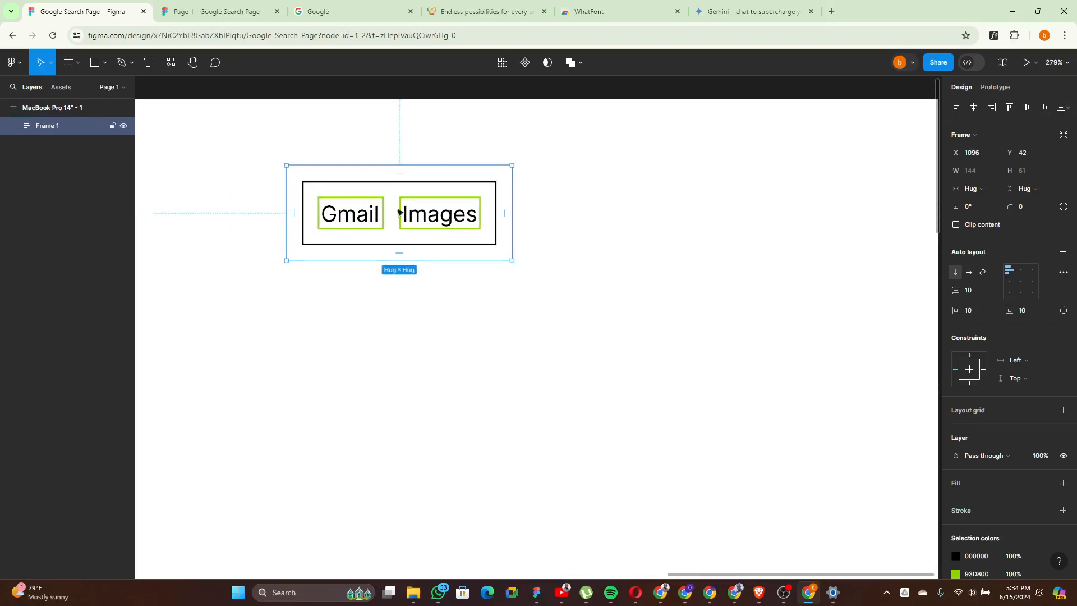
scroll(327, 217, "down", 2)
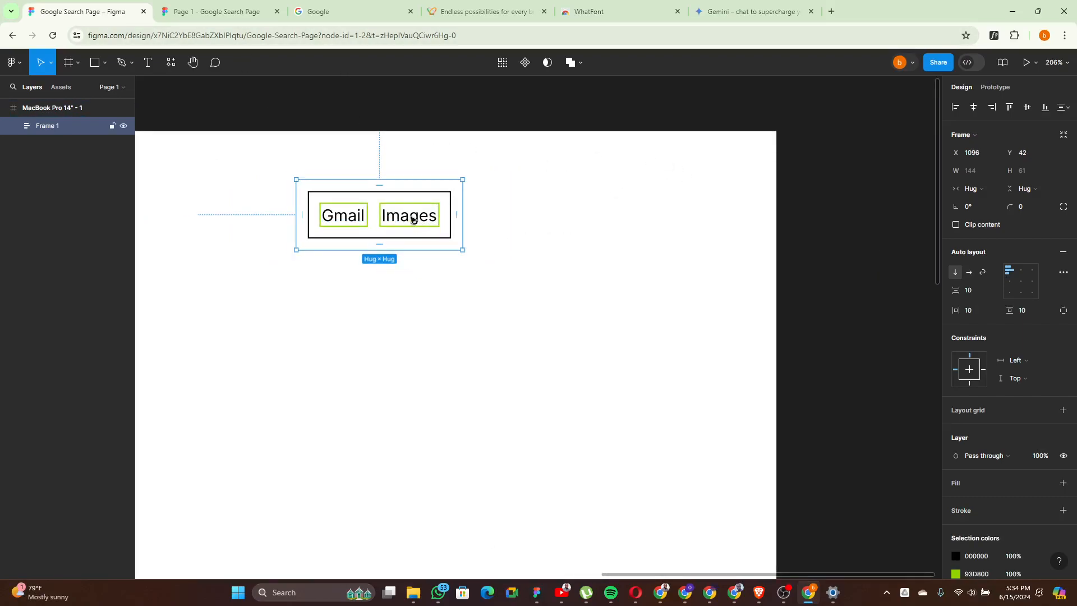
Duplicate the Navigation Links frame inside the new outer frame and set the outer frame's layout direction to horizontal.
double_click(421, 219)
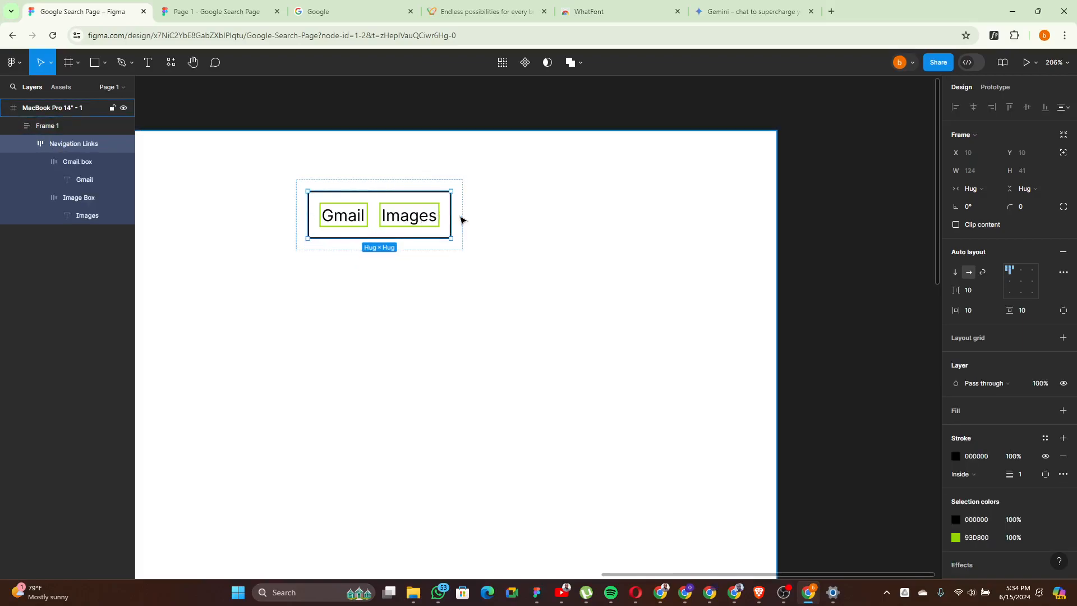
key("ctrl+d")
left_click(487, 260)
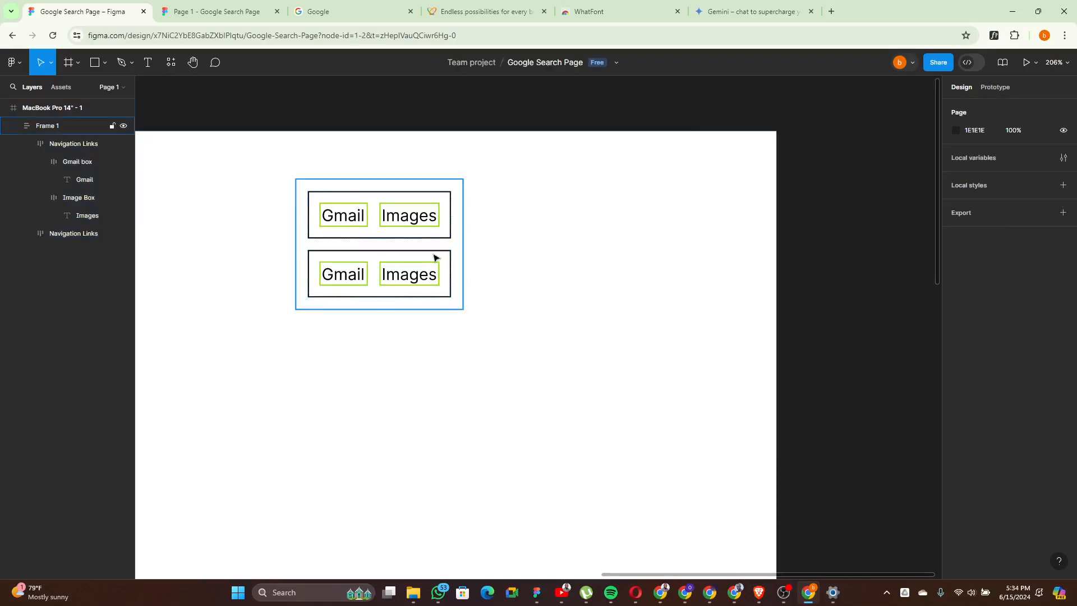
left_click(434, 255)
left_click(969, 272)
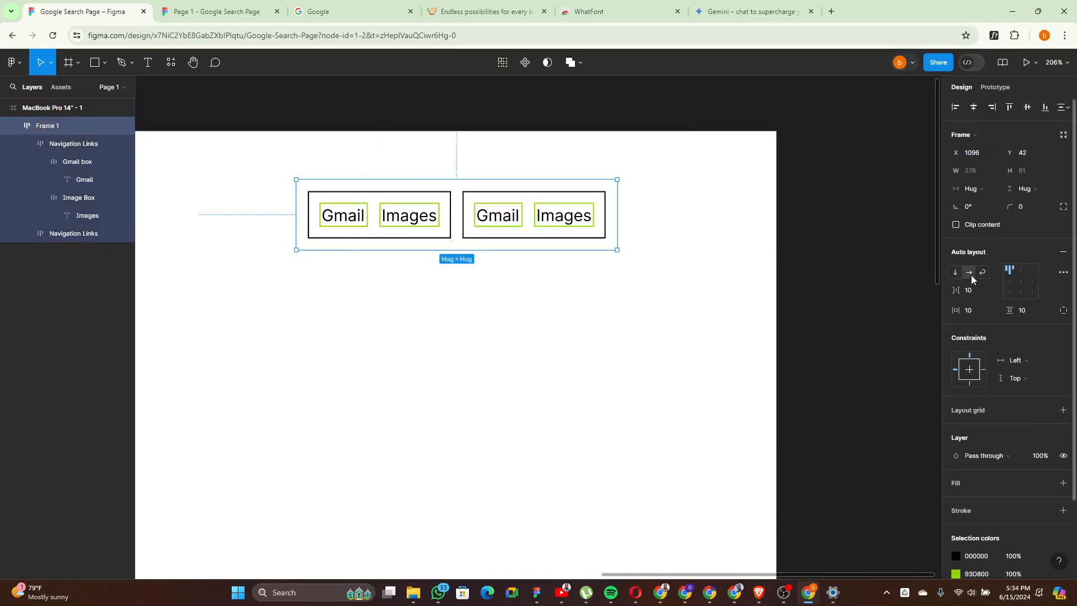
left_click(553, 273)
Move the outer frame into the page frame's top-right corner and align it right with a Right constraint.
left_click(487, 232)
left_click_drag(534, 211, 691, 163)
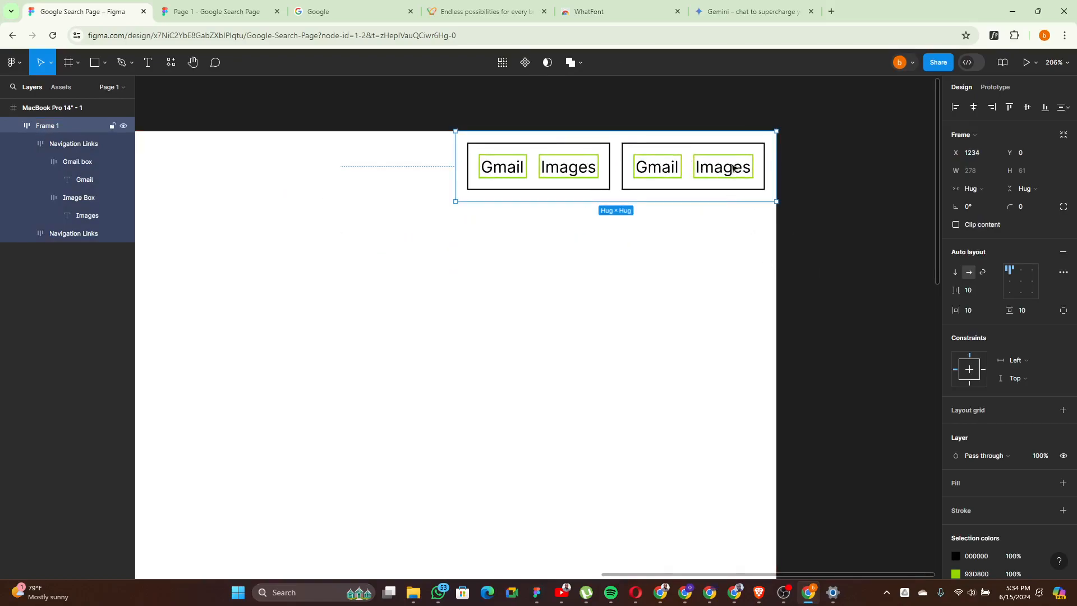
left_click(991, 109)
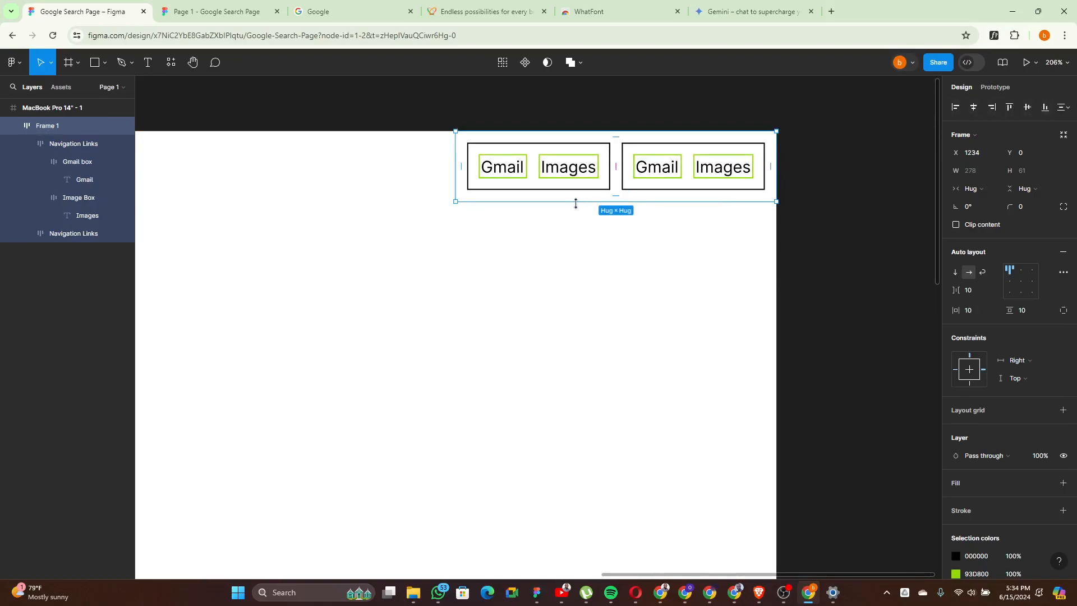
scroll(565, 214, "down", 1)
scroll(450, 240, "down", 5)
left_click(449, 240)
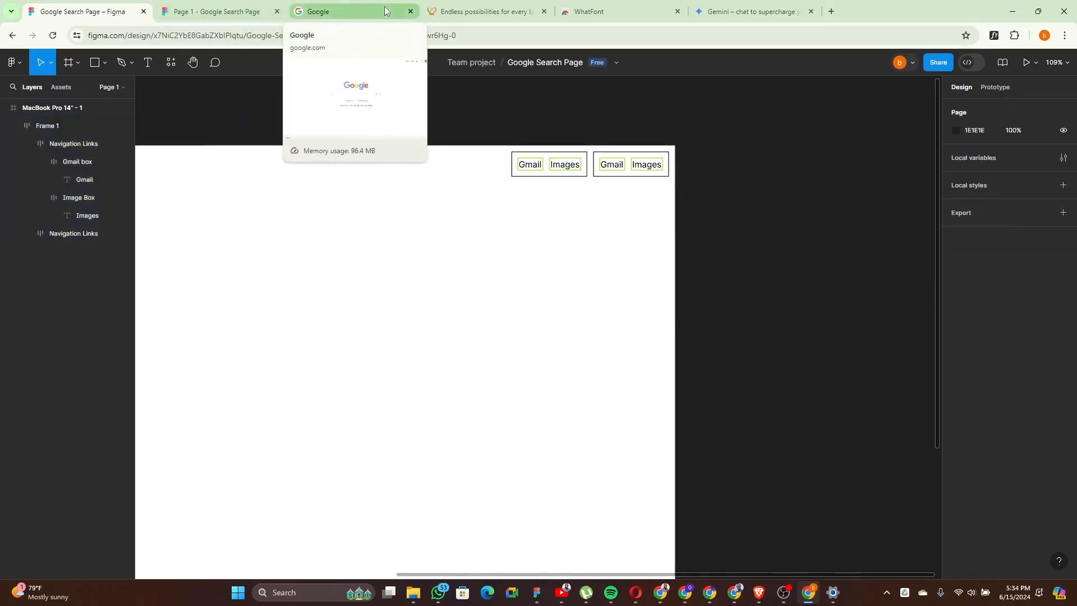
Check the header icons on the real Google homepage, and duplicate the Image Box inside the second Navigation Links frame.
left_click(336, 11)
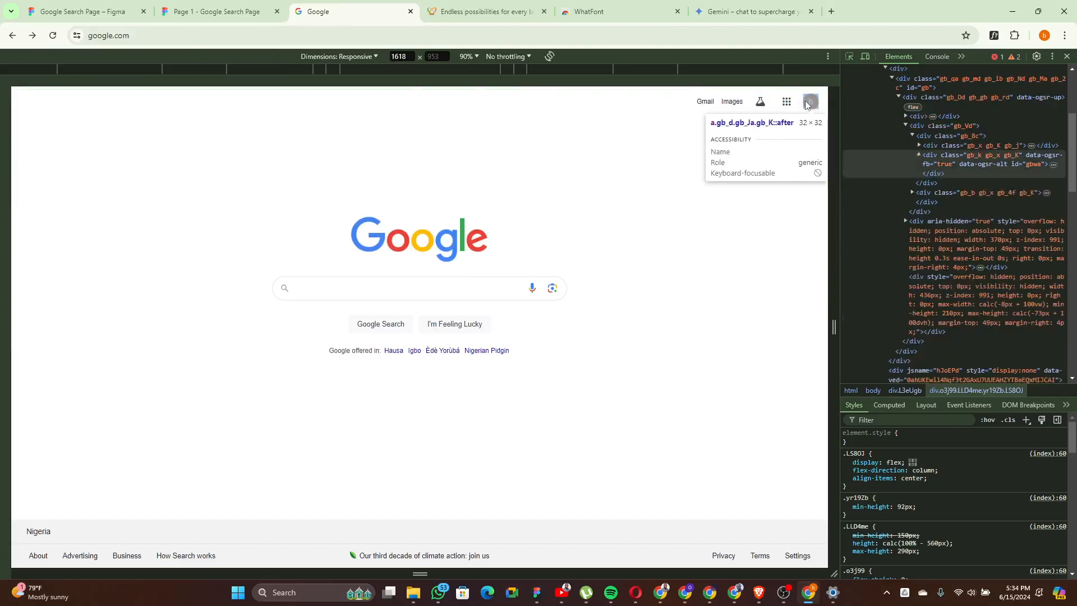
left_click(94, 11)
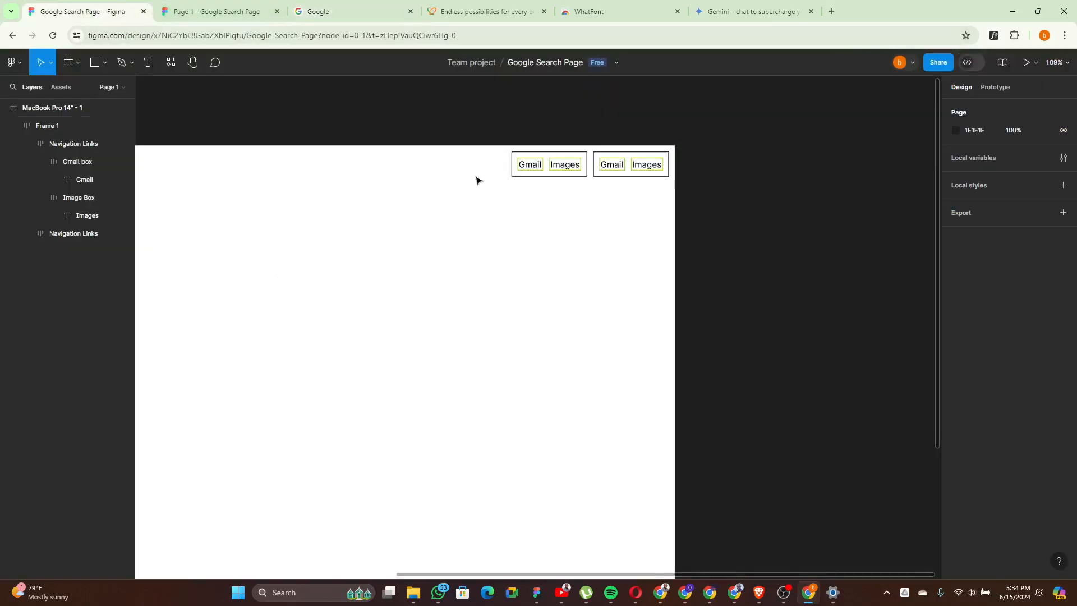
scroll(605, 168, "up", 5)
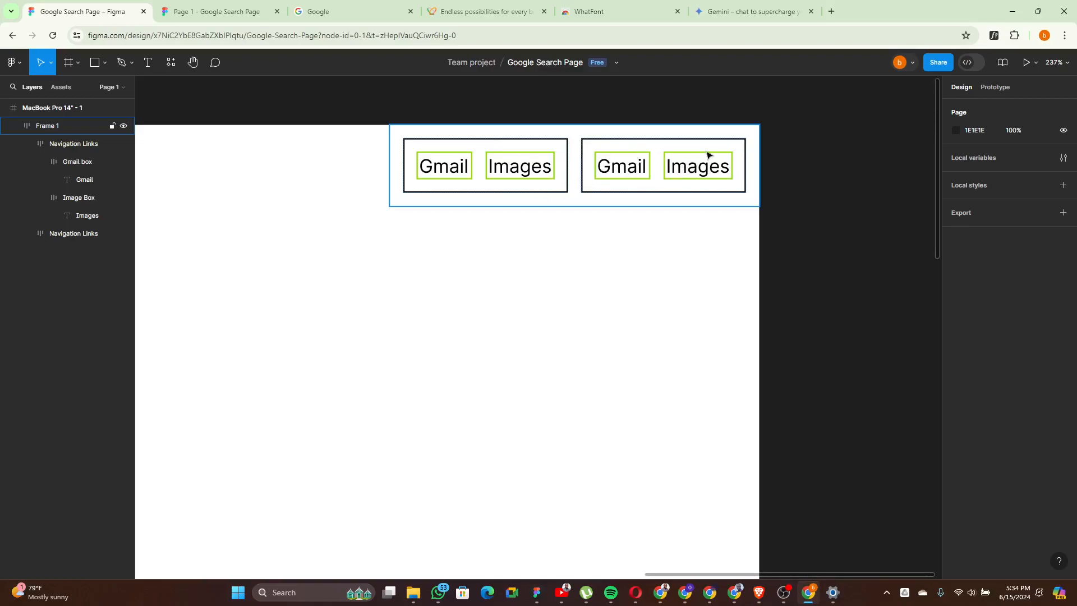
left_click(690, 167)
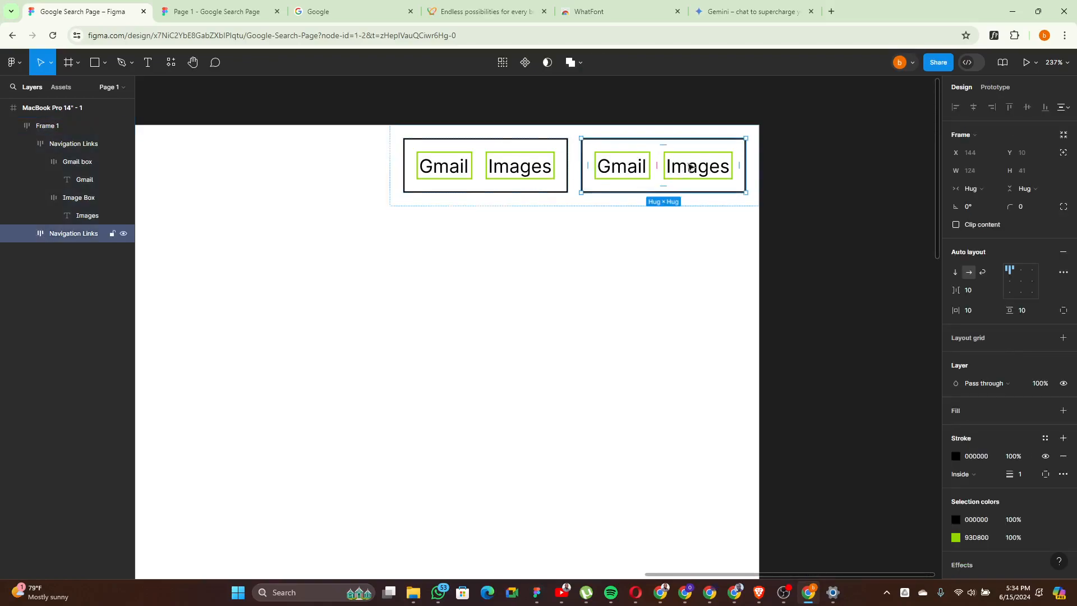
double_click(690, 167)
key("ctrl+d")
scroll(573, 174, "down", 1)
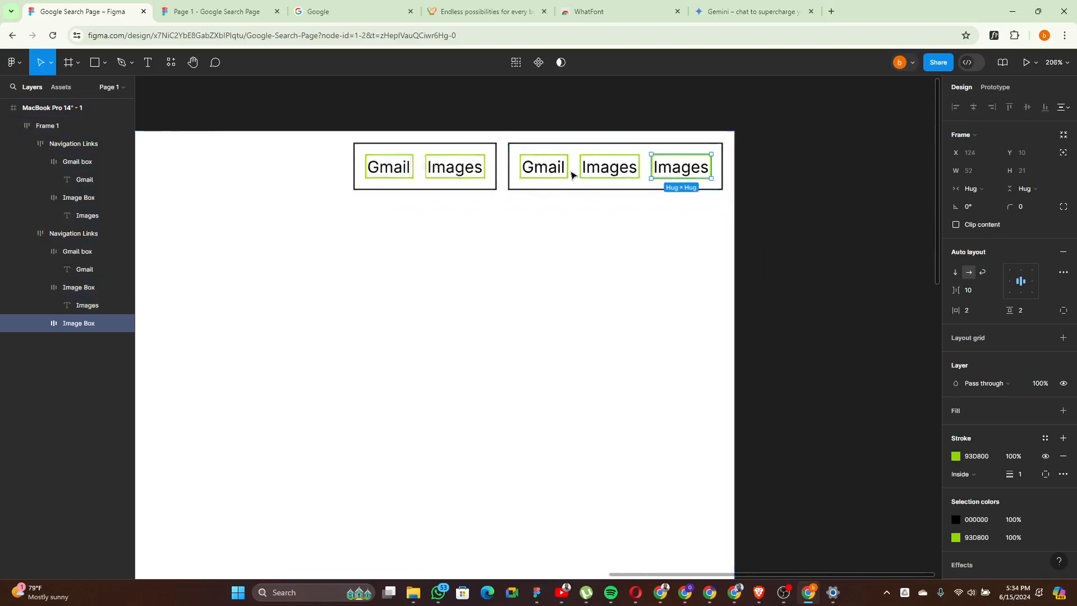
scroll(572, 175, "down", 5)
left_click(548, 213)
scroll(469, 224, "down", 1)
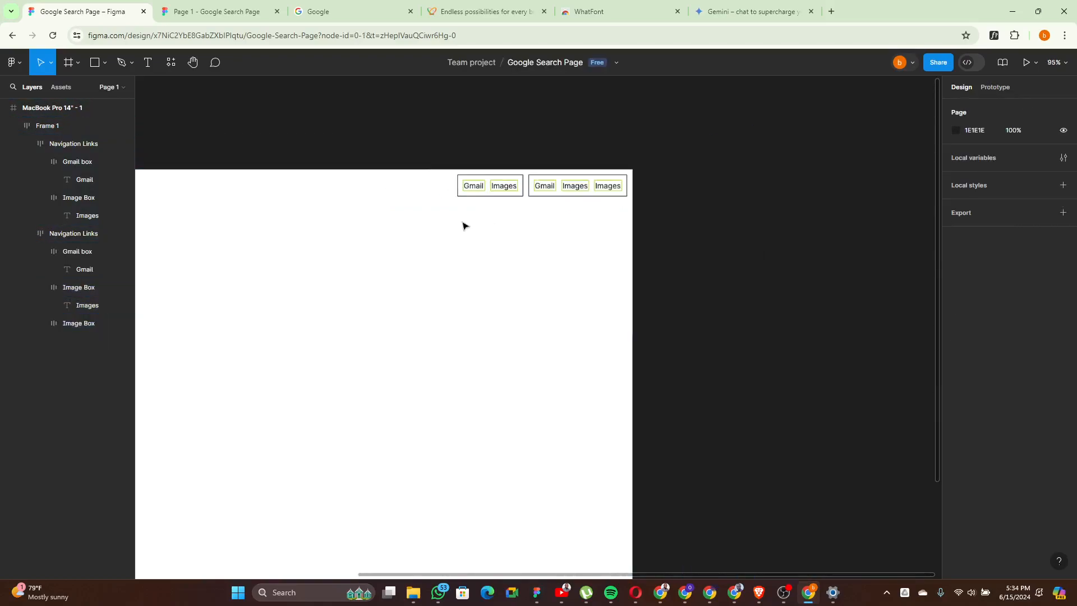
scroll(331, 242, "up", 4)
scroll(611, 246, "down", 3)
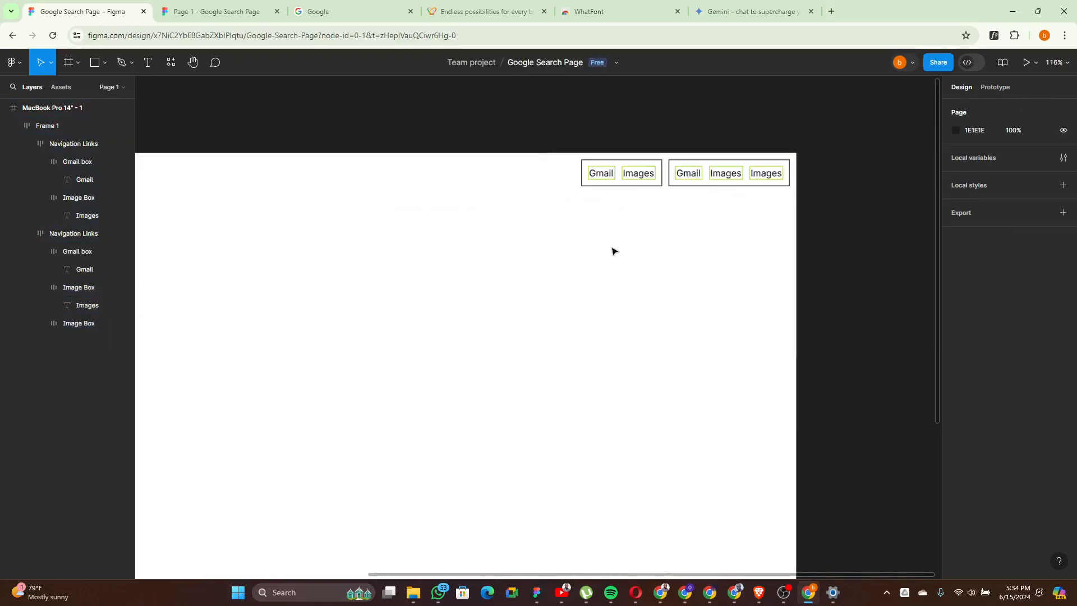
Search the Iconify plugin for Flask and import the ph:flask-fill icon at height 24 into the empty area of the page frame.
left_click(172, 61)
left_click(223, 87)
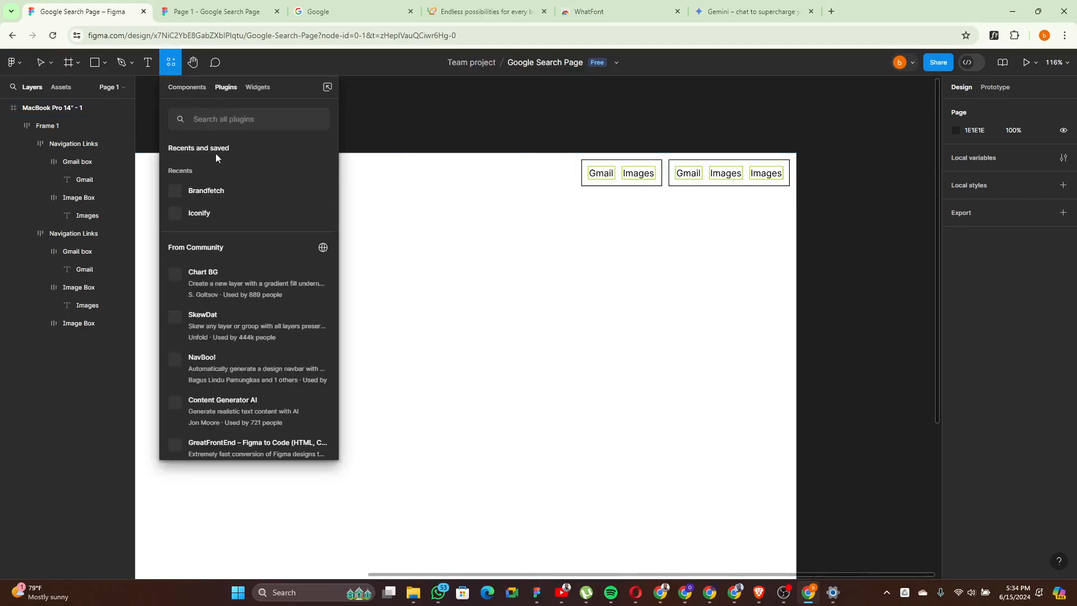
key("Escape")
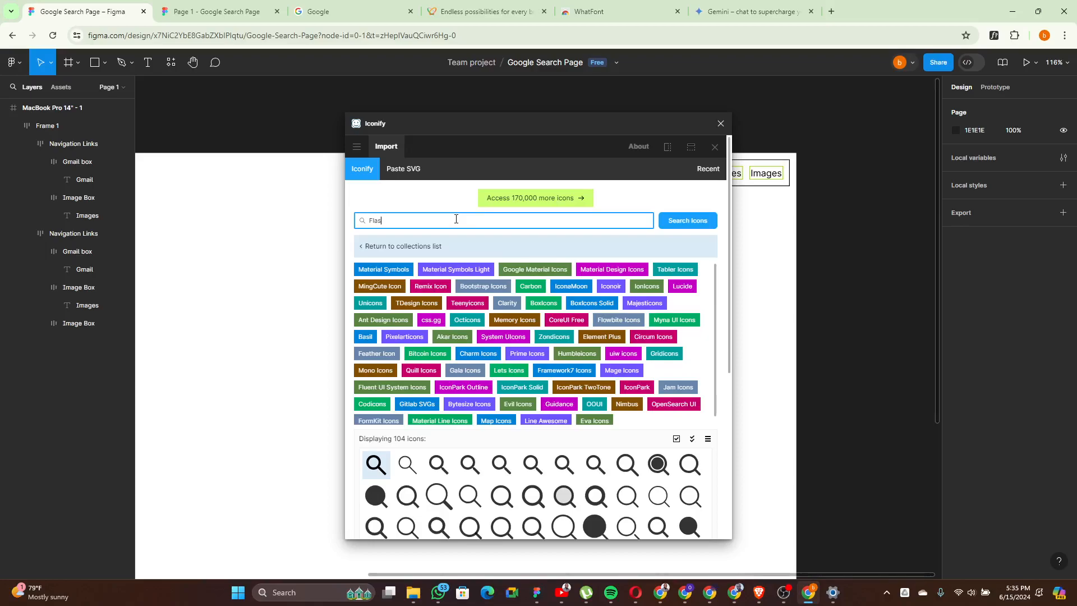
key("Return")
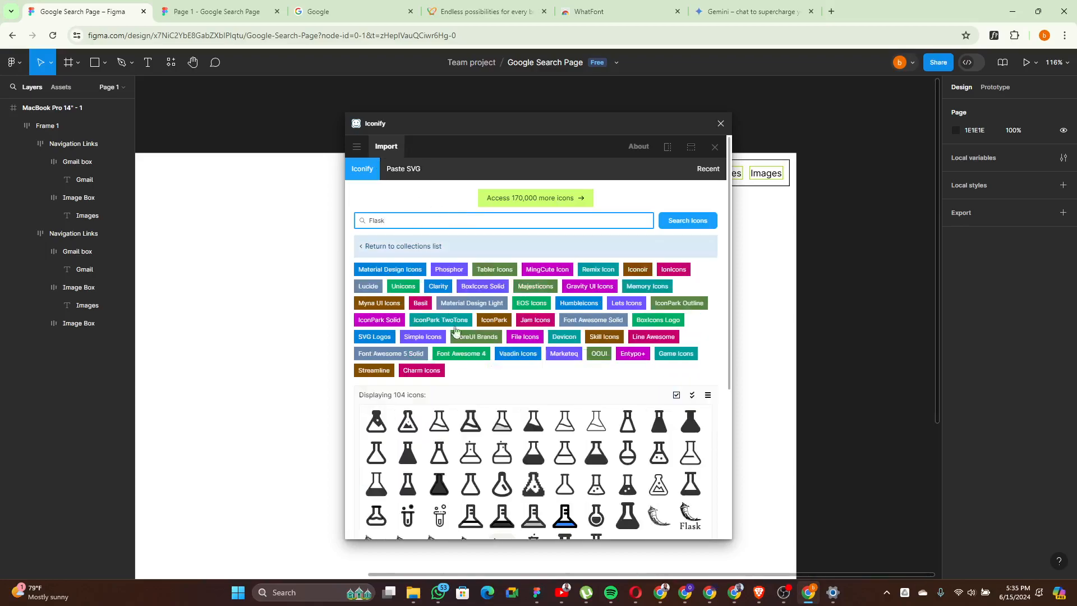
scroll(454, 326, "down", 1)
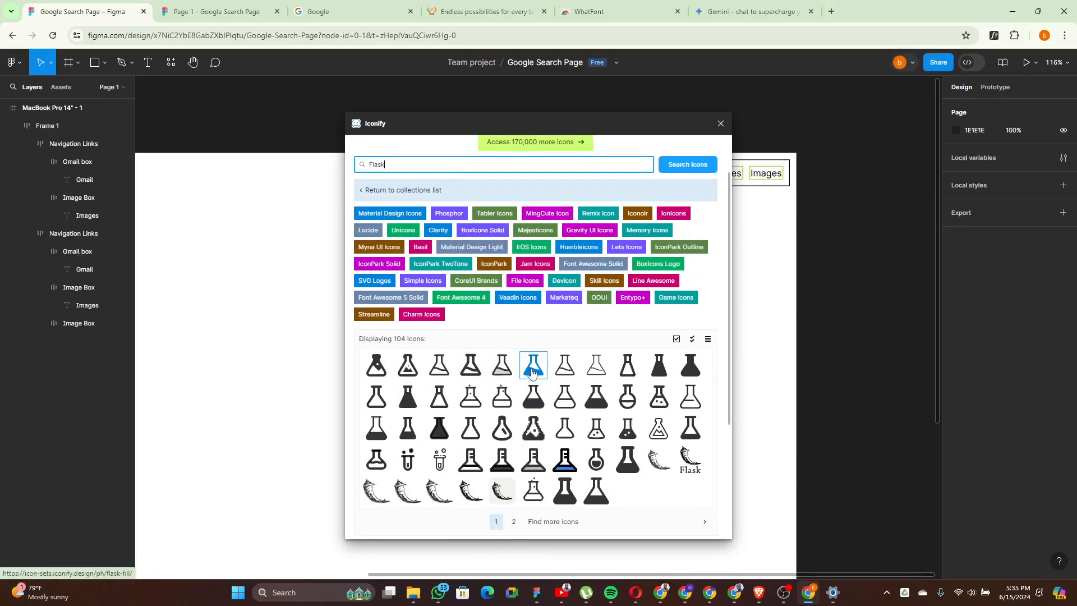
left_click(532, 371)
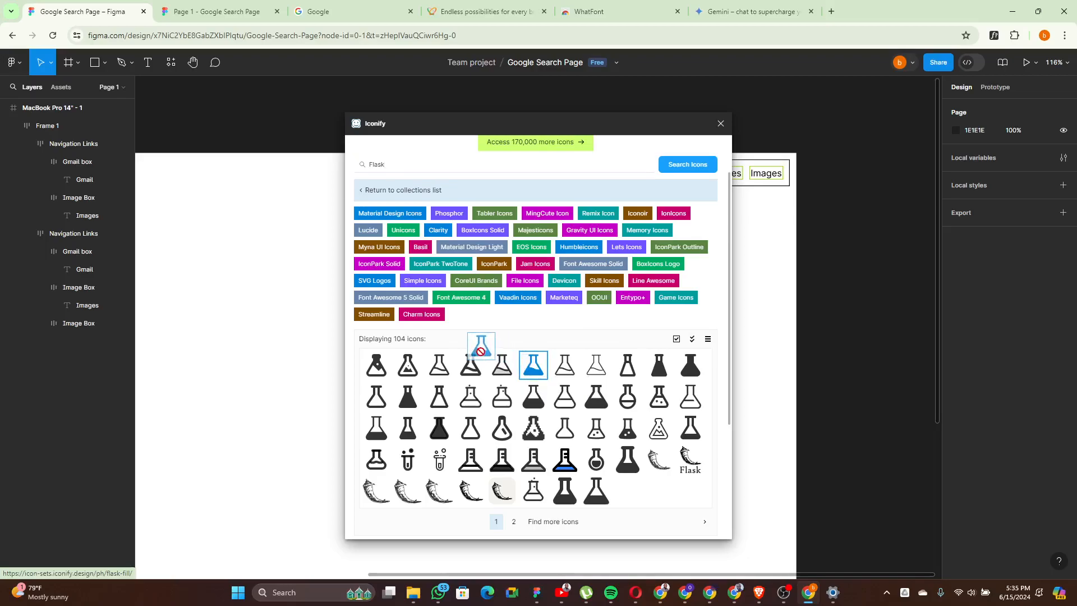
left_click(533, 372)
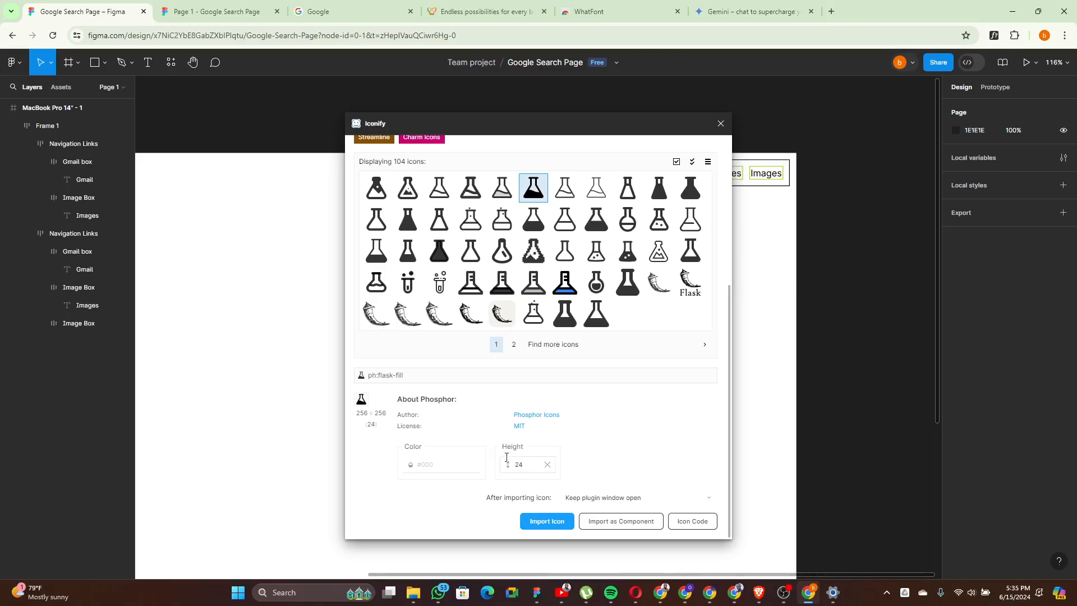
left_click_drag(359, 400, 320, 216)
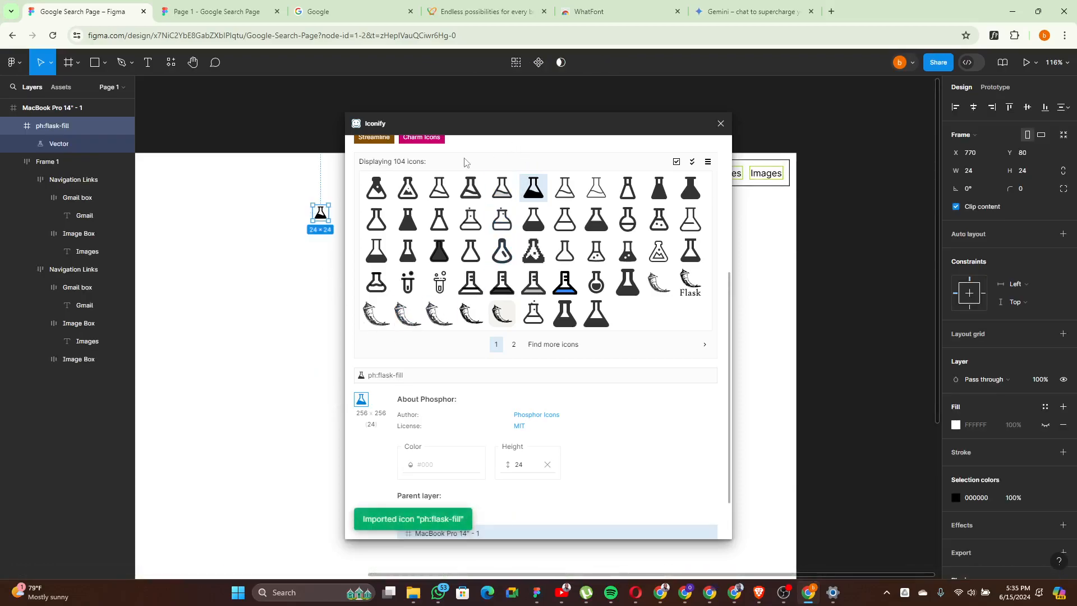
Search Iconify for Grid and import the line-md:grid-3-filled icon below the flask icon.
scroll(471, 218, "up", 5)
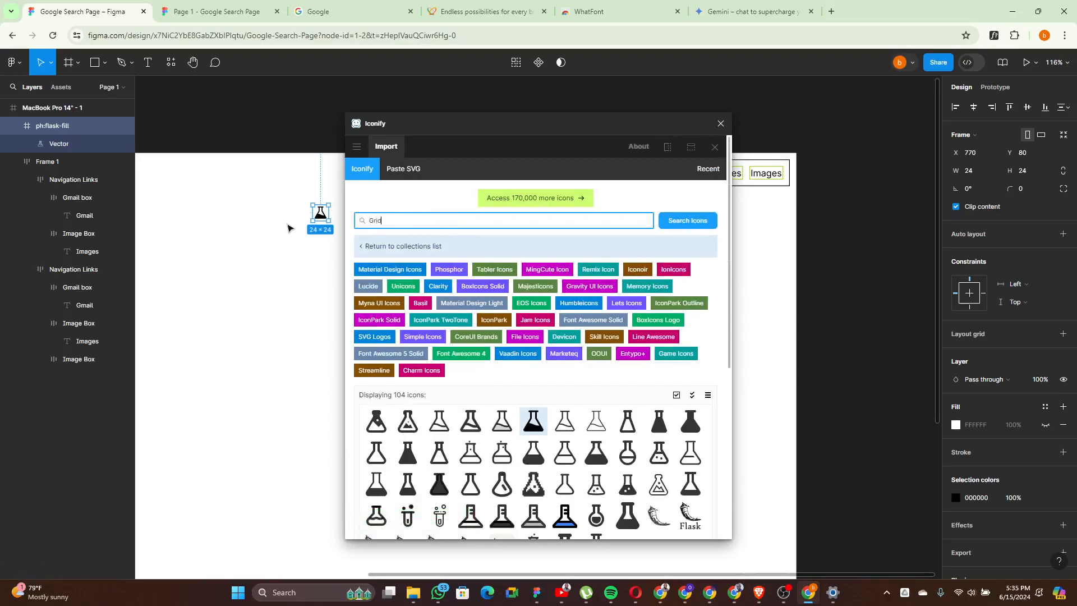
left_click(680, 222)
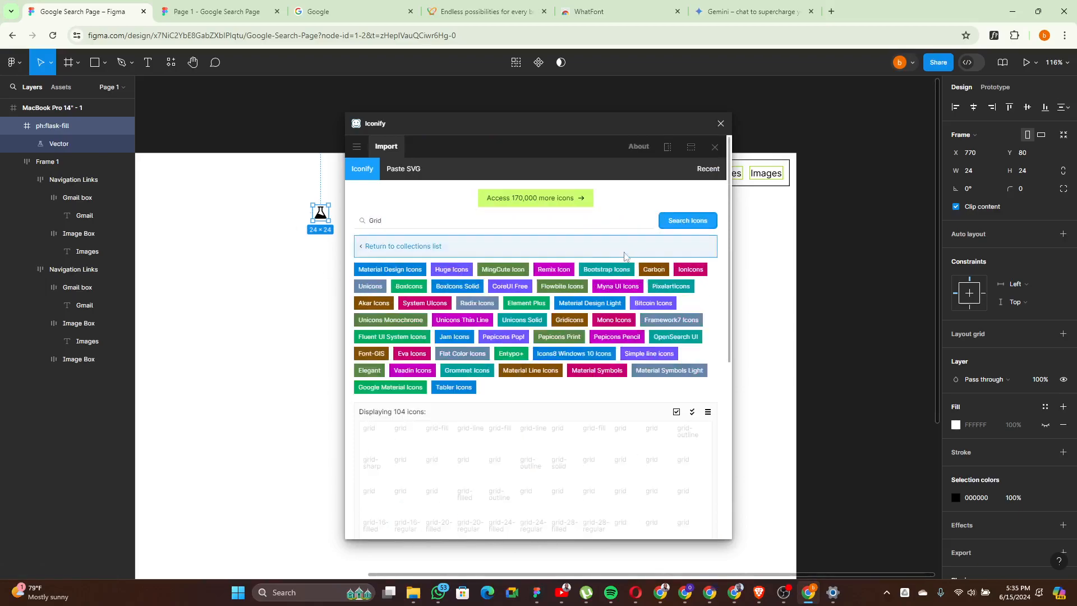
scroll(505, 348, "down", 5)
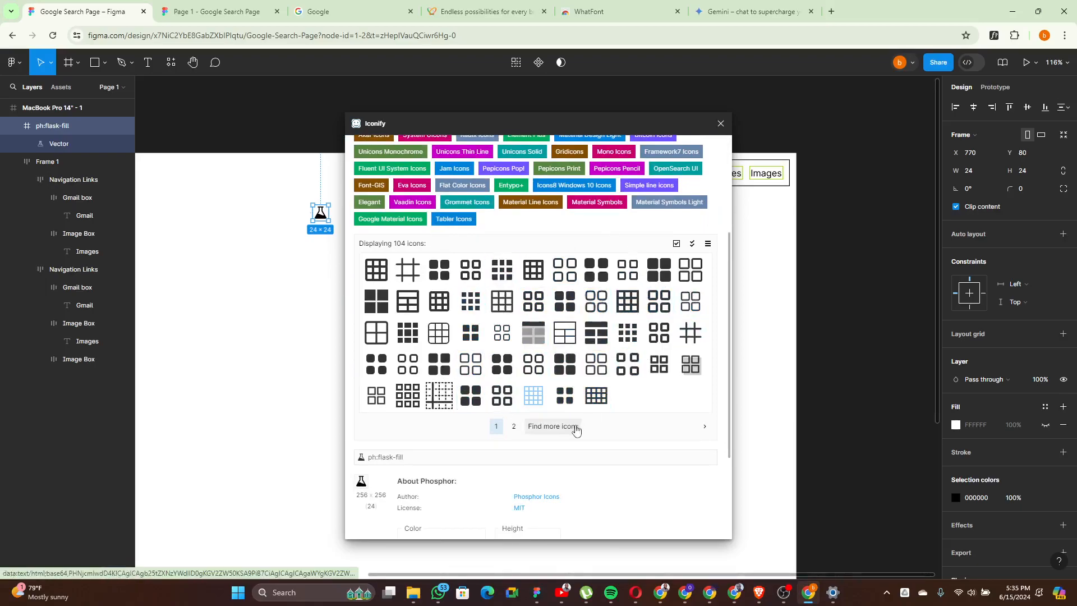
left_click(514, 427)
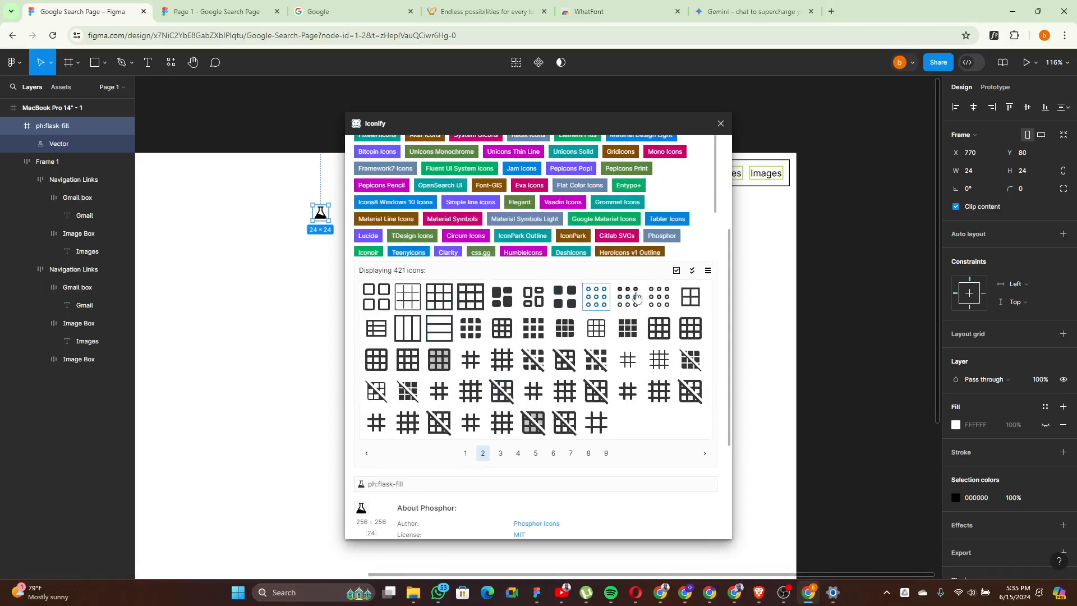
left_click_drag(628, 296, 310, 269)
Import a second copy of the line-md:grid-3-filled icon at height 24 and close the Iconify plugin.
scroll(475, 389, "down", 1)
scroll(476, 390, "down", 3)
scroll(597, 224, "up", 2)
left_click(627, 240)
scroll(508, 282, "down", 3)
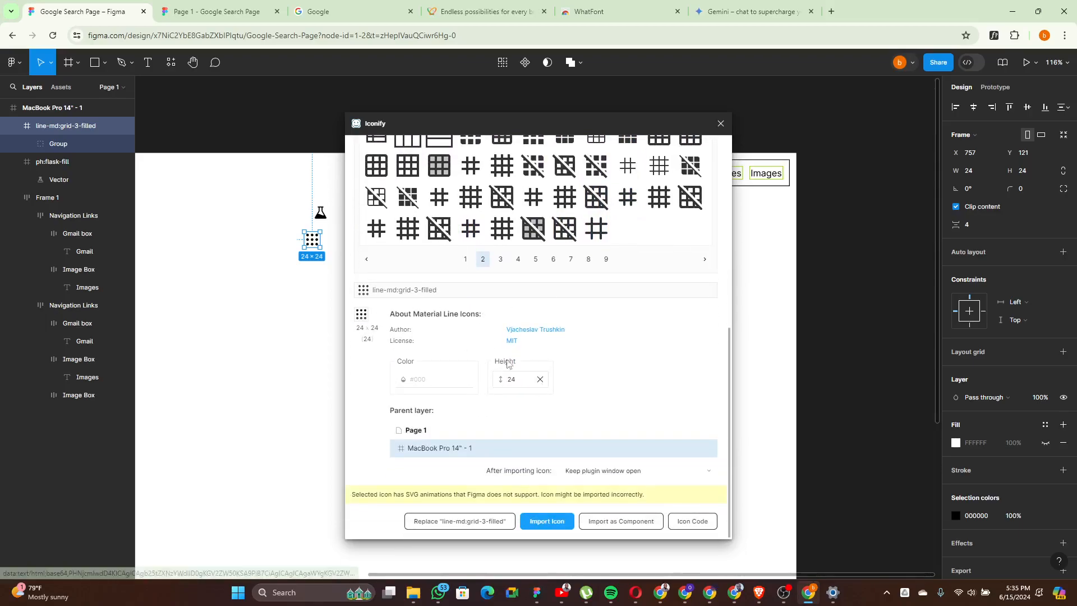
left_click_drag(360, 314, 287, 292)
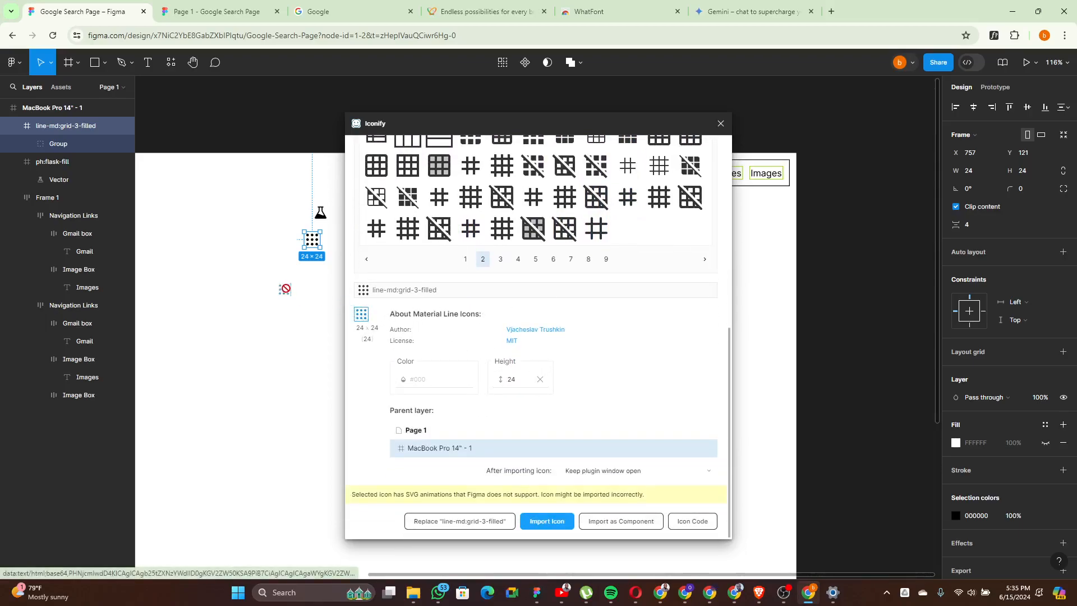
left_click(719, 123)
Delete the first grid icon directly below the flask and move the remaining copy level with the flask, just to its right.
scroll(393, 231, "up", 5)
left_click(305, 244)
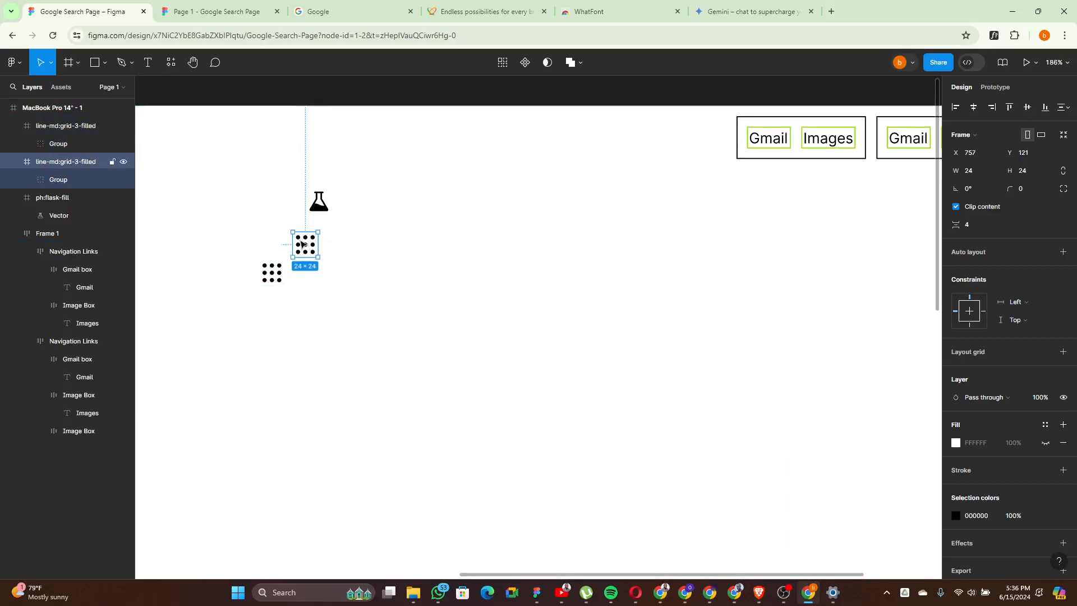
key("Delete")
left_click_drag(273, 269, 356, 200)
scroll(272, 230, "down", 2)
scroll(314, 219, "up", 2)
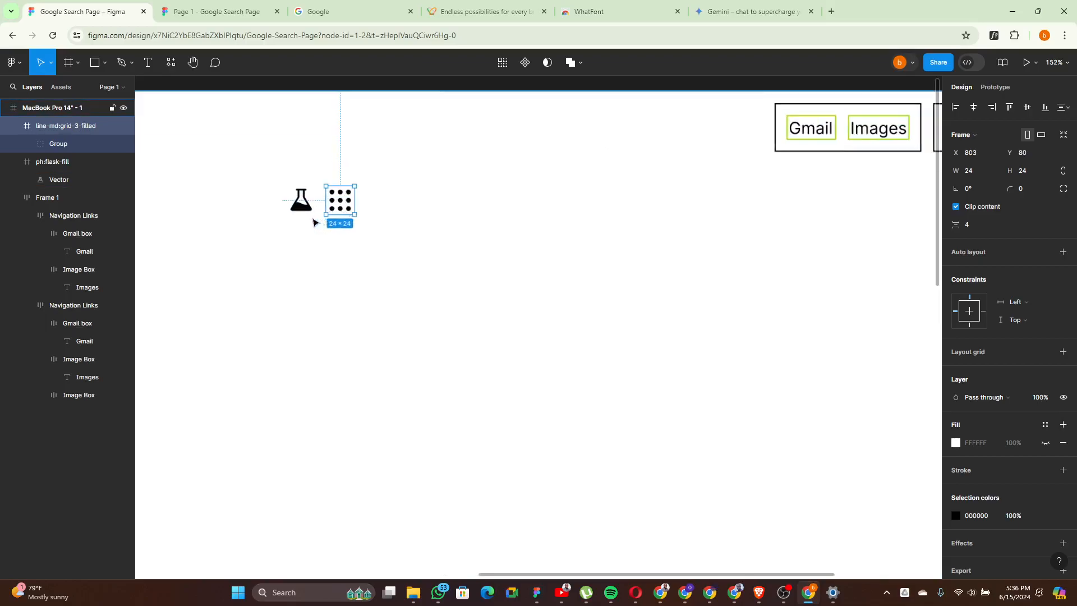
left_click(301, 206)
scroll(230, 237, "down", 2)
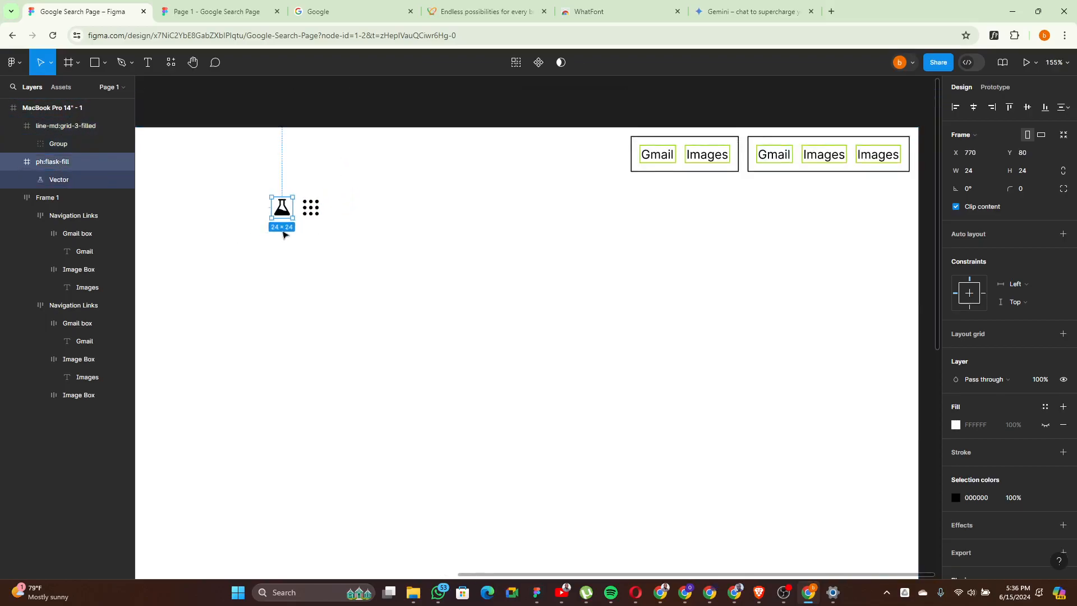
Copy the loose flask icon and paste it to replace the Gmail box in the second Navigation Links frame.
scroll(281, 207, "up", 2)
right_click(279, 211)
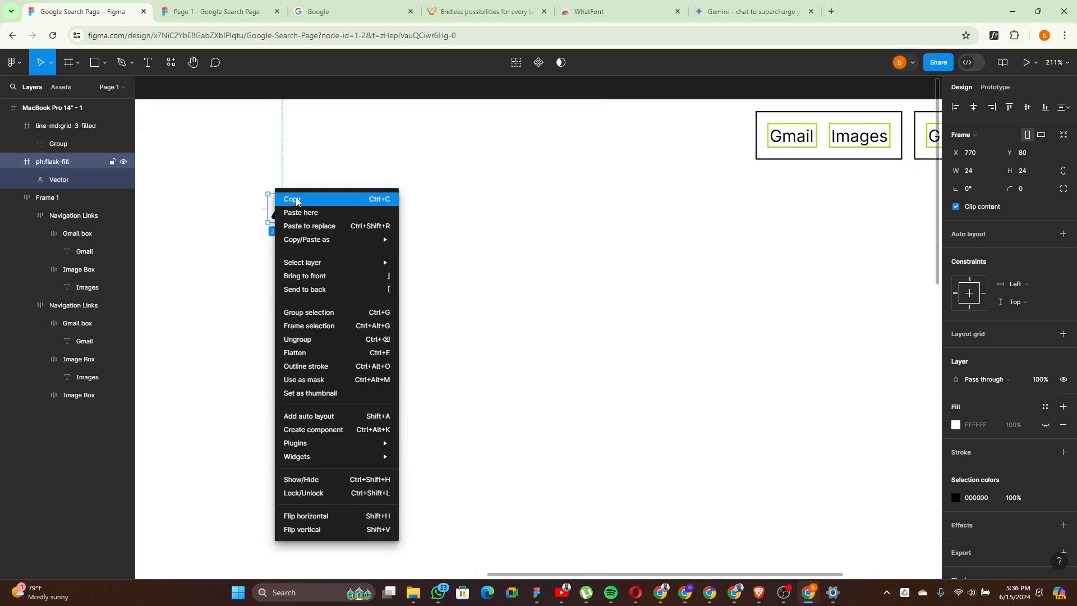
left_click(286, 199)
scroll(498, 207, "right", 8)
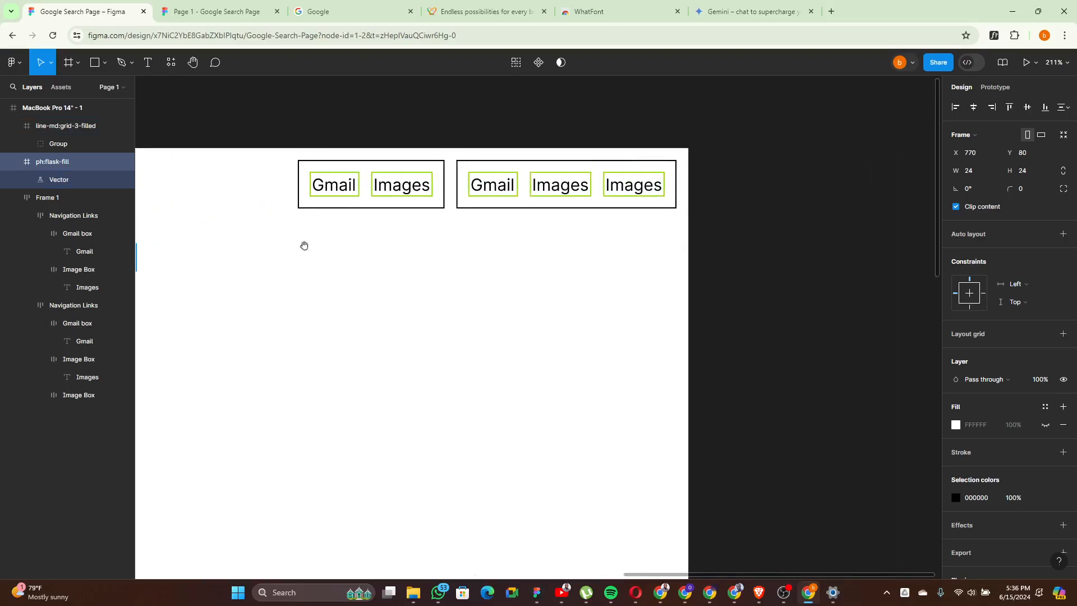
left_click(479, 192)
double_click(480, 192)
right_click(475, 189)
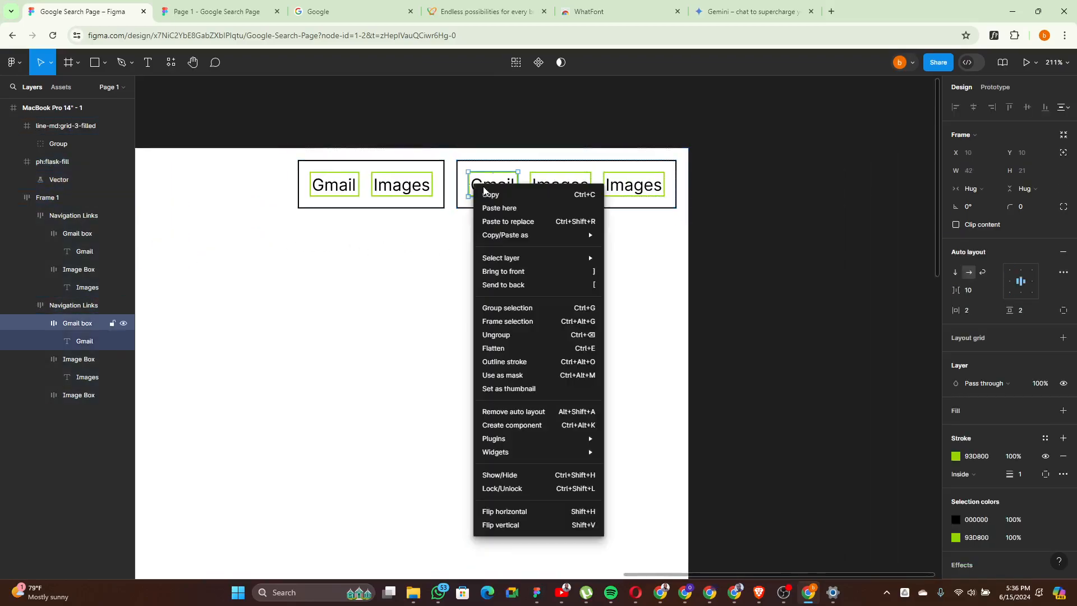
left_click(515, 221)
Copy the loose grid icon and paste it to replace the Images box beside the flask in the second Navigation Links frame.
scroll(613, 210, "down", 5, "ctrl")
left_click(346, 218)
right_click(337, 217)
left_click(377, 199)
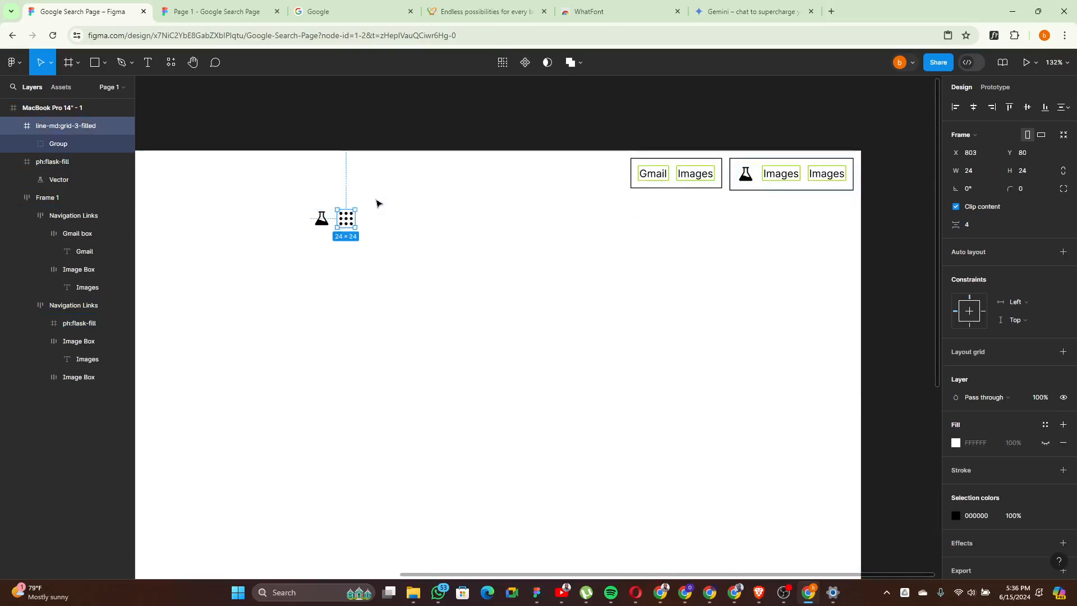
scroll(527, 224, "right", 5)
left_click(548, 179)
left_click(547, 185)
double_click(547, 185)
double_click(547, 185)
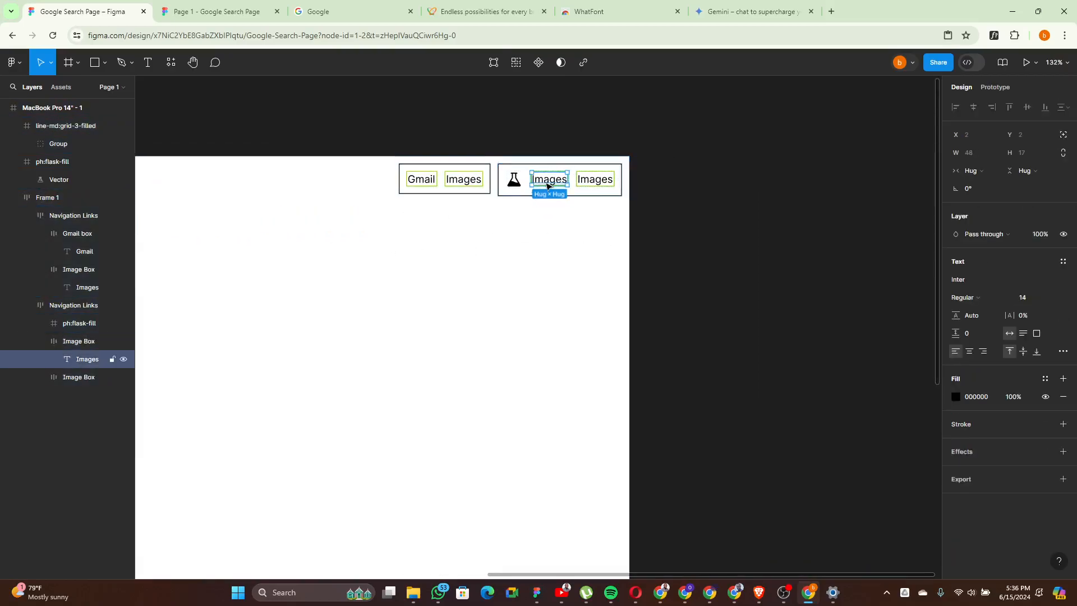
key("Escape")
right_click(532, 180)
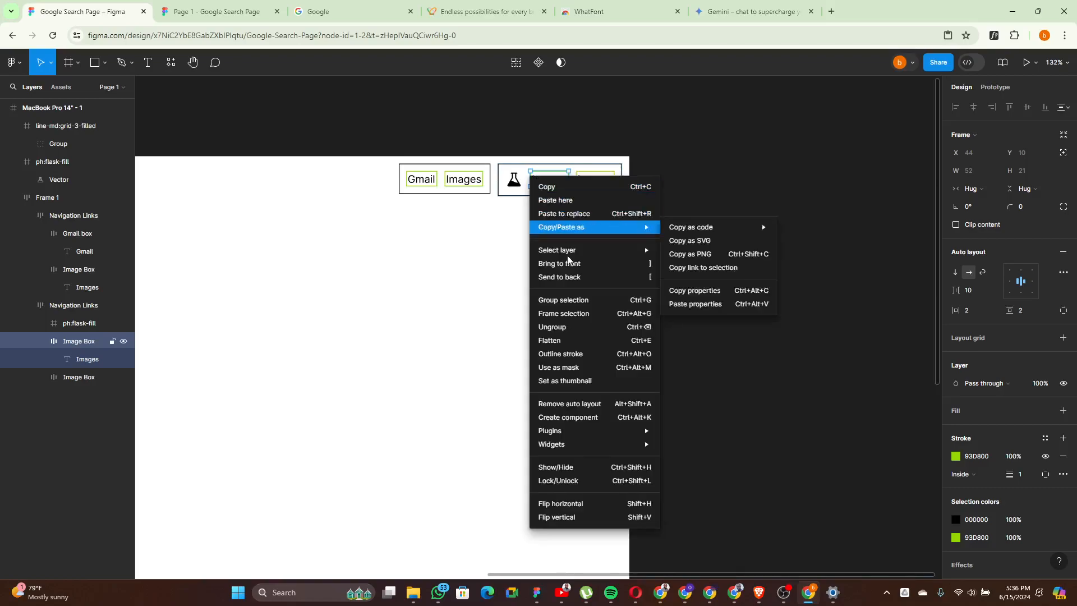
left_click(564, 213)
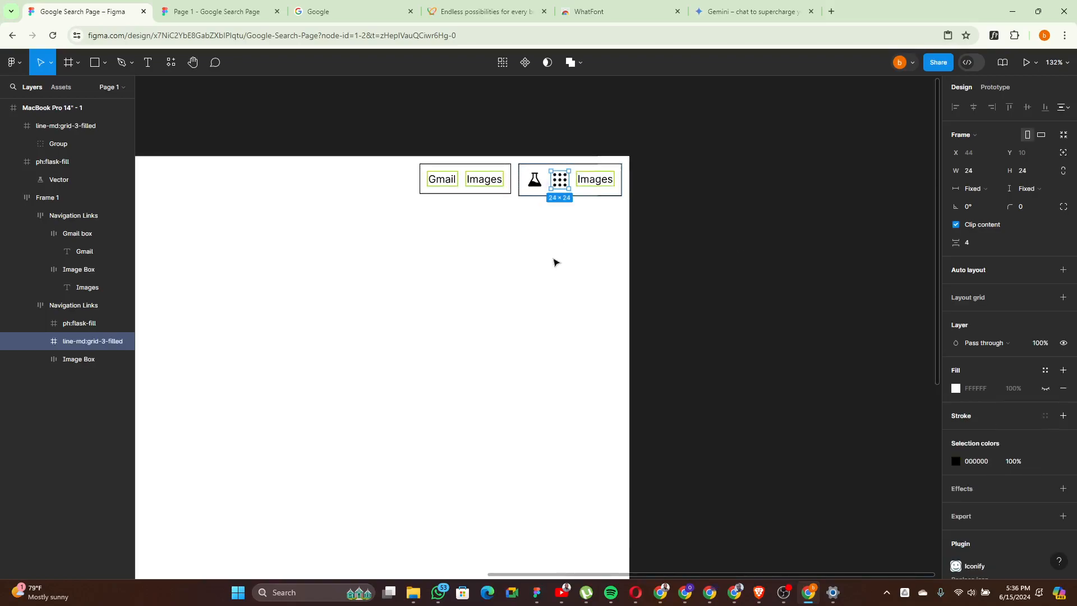
Delete the loose flask and grid icons from the empty area of the page frame.
left_click(559, 254)
scroll(563, 252, "down", 3)
scroll(289, 256, "up", 1)
scroll(226, 254, "down", 1)
scroll(222, 240, "up", 1)
left_click_drag(228, 217, 309, 274)
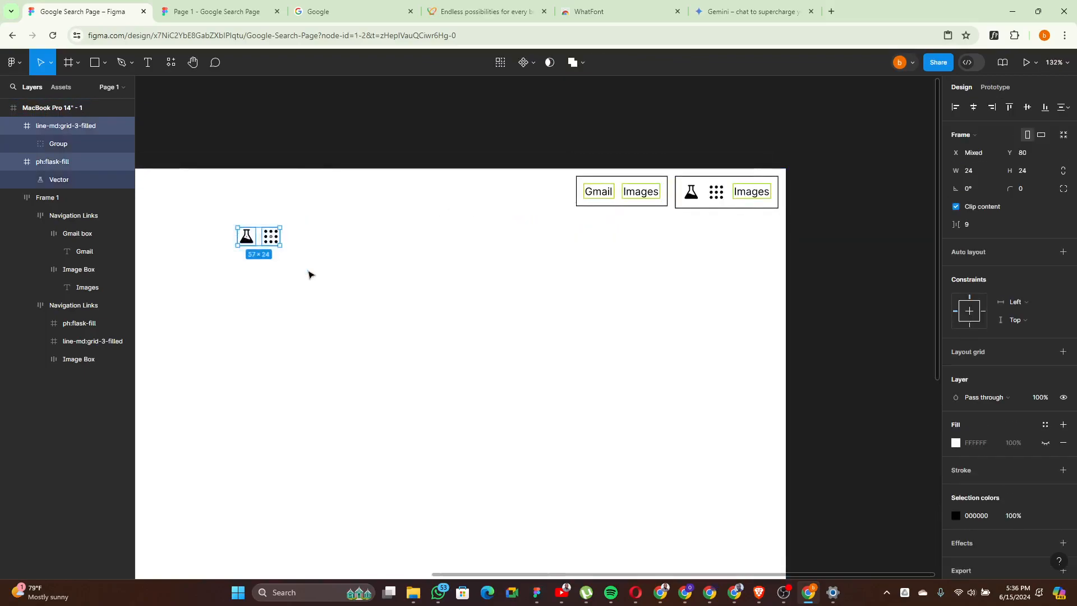
key("Delete")
Review the header icons on the canvas and in the prototype preview, look at the Google page, and return to the design file.
scroll(177, 250, "down", 3)
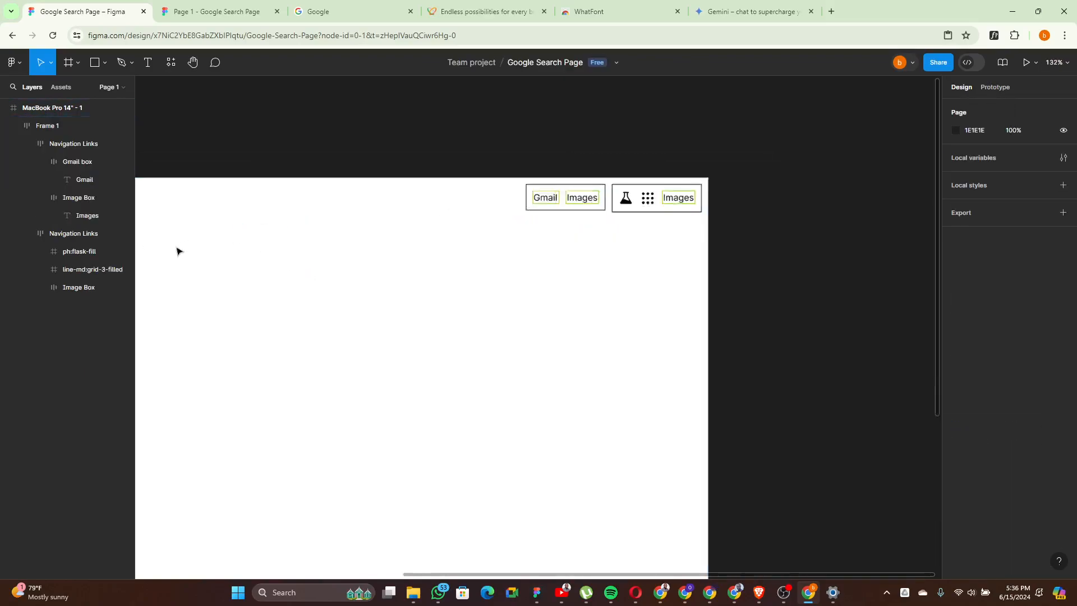
scroll(412, 237, "up", 8)
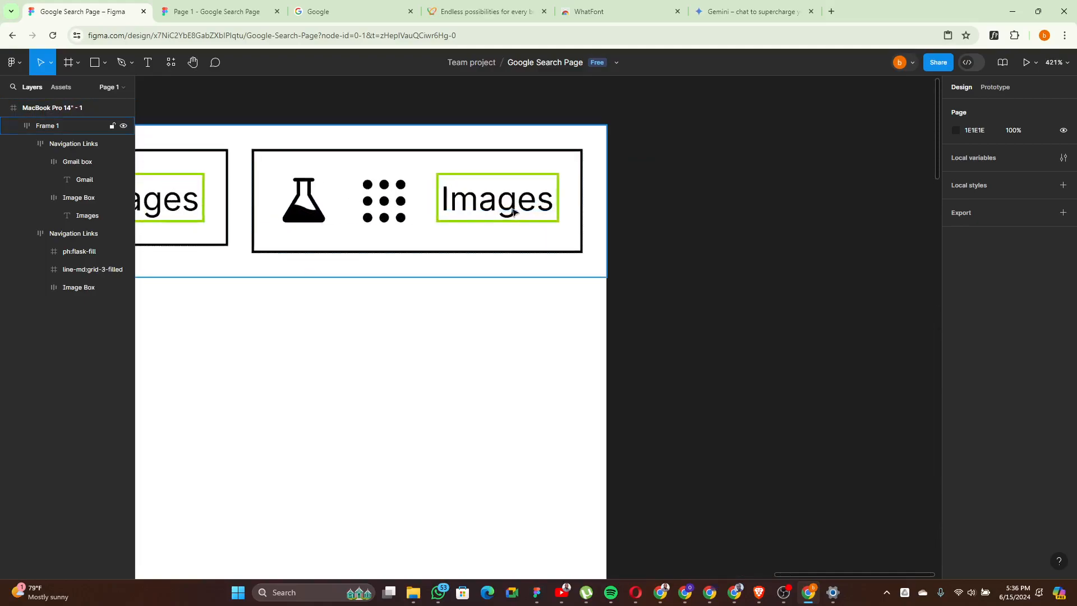
scroll(495, 204, "down", 1)
scroll(494, 203, "right", 1)
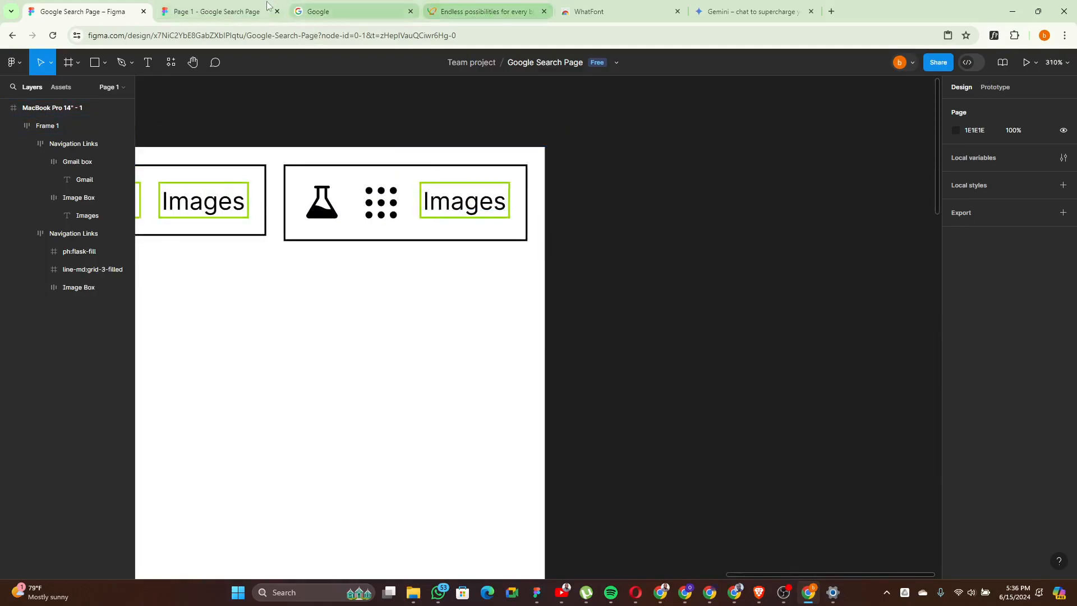
left_click(229, 11)
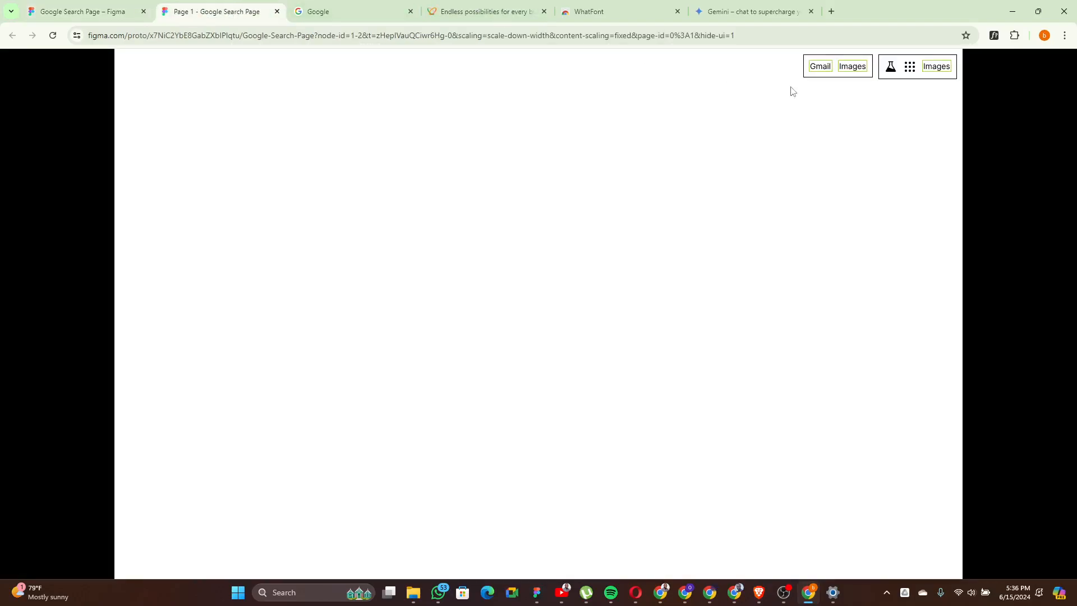
left_click(330, 8)
left_click(78, 12)
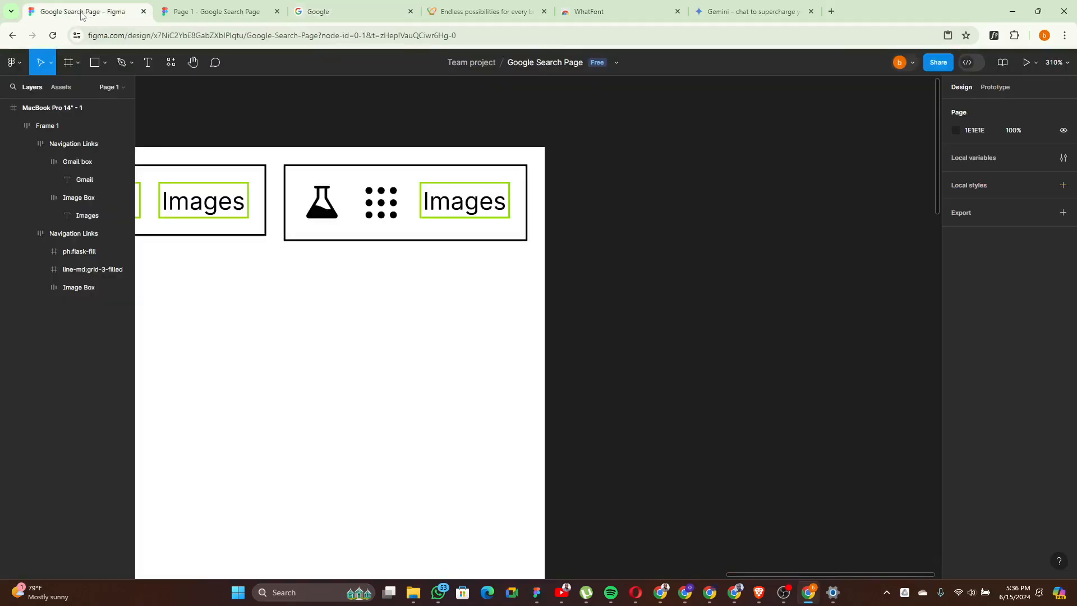
scroll(438, 199, "up", 2)
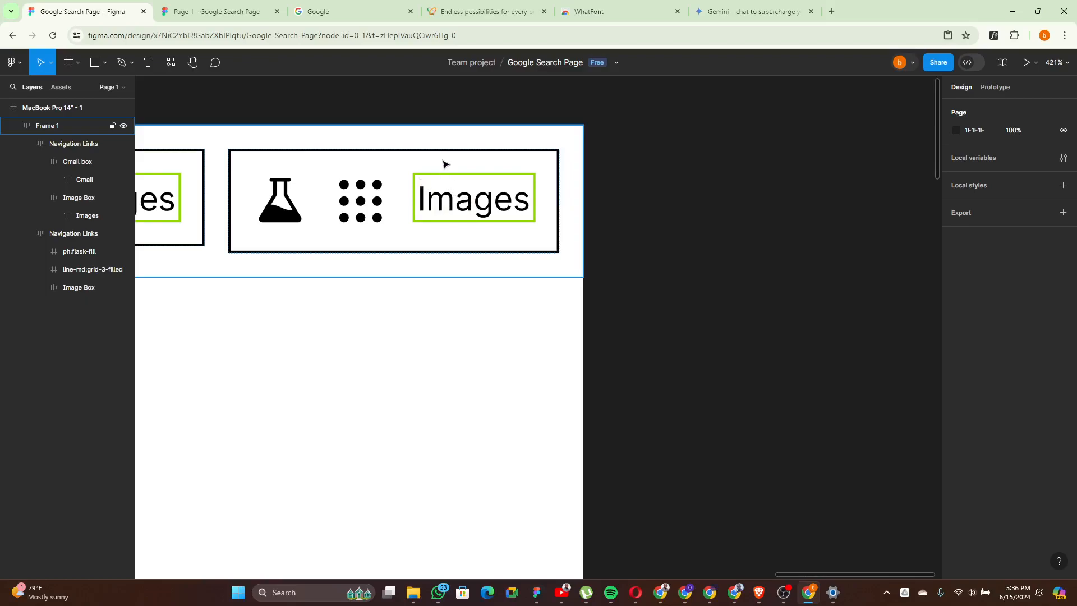
Examine the nesting of the Images text, its green box and the surrounding second Navigation Links frame.
left_click(446, 203, "ctrl")
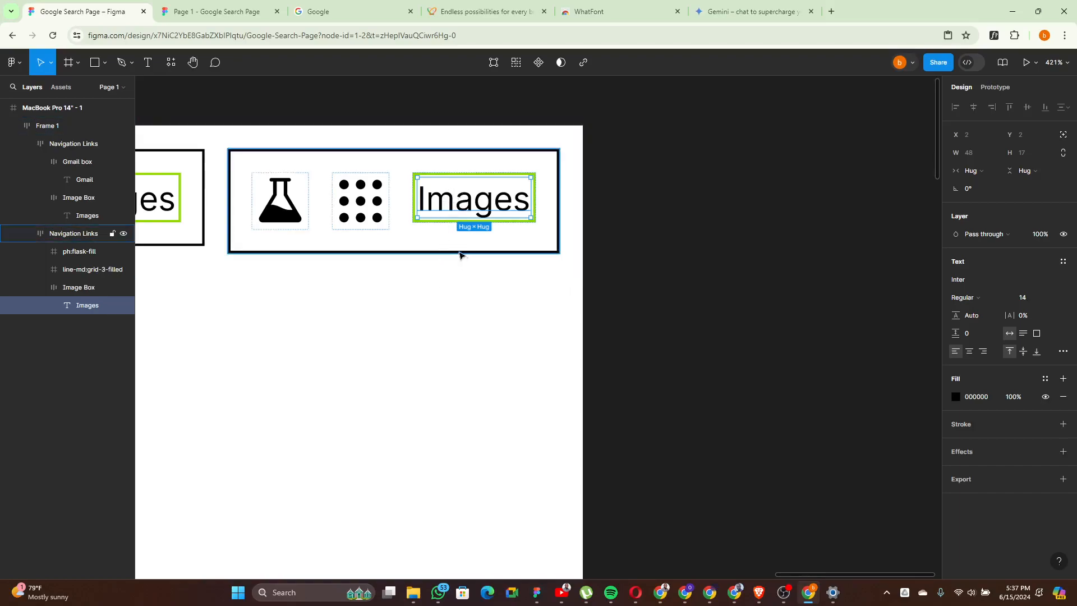
left_click(446, 289)
left_click(450, 207, "ctrl")
double_click(450, 205)
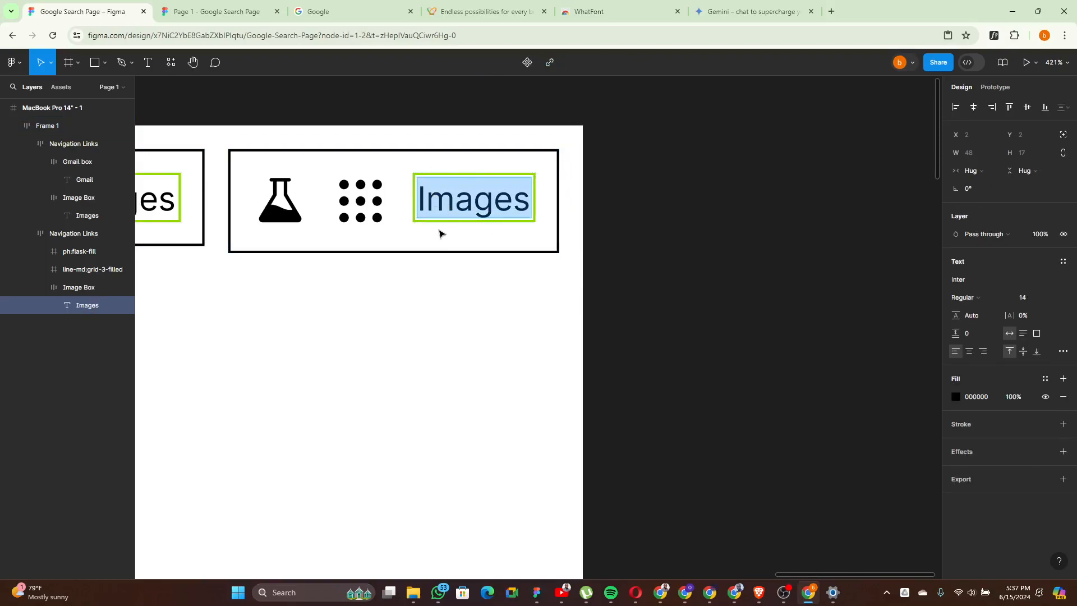
key("Escape")
left_click(423, 223)
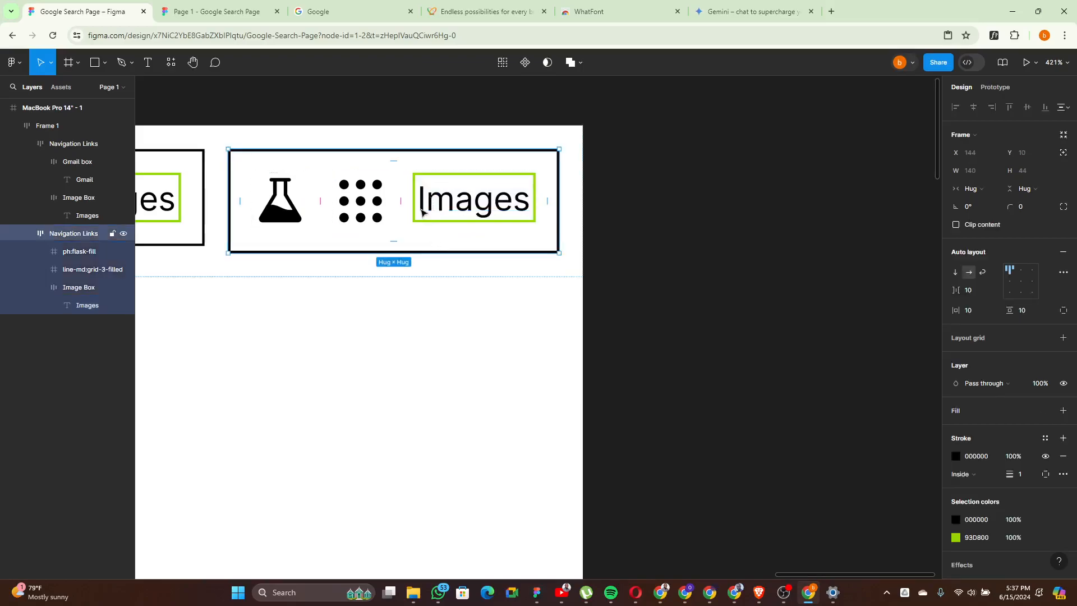
left_click(423, 210)
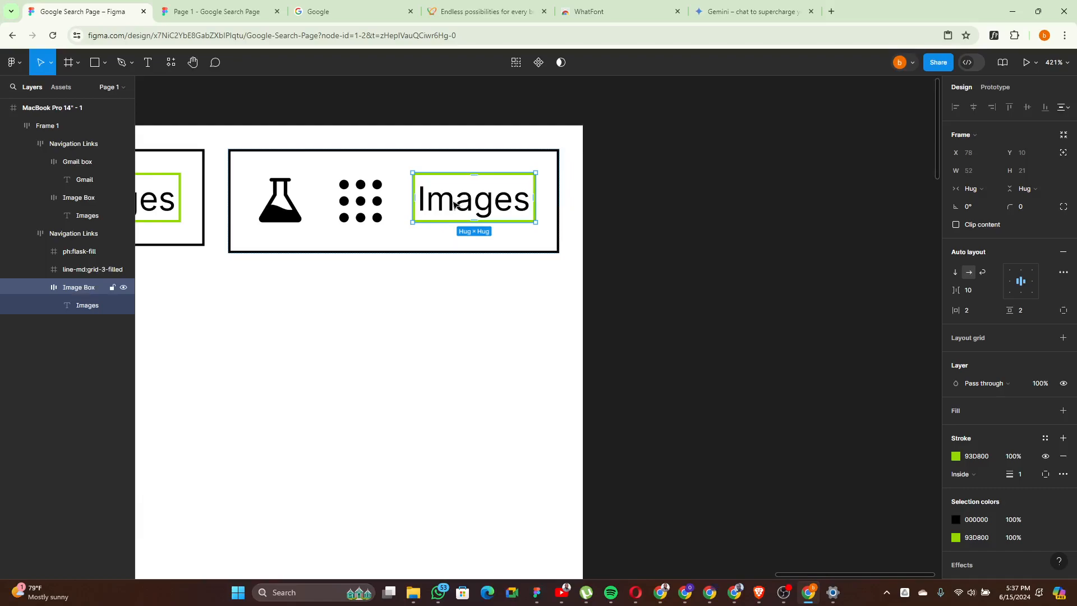
Shorten and lengthen the Images text in the second Navigation Links frame with random letters, ending with "Imdsd", to test the box's hug sizing.
double_click(509, 207)
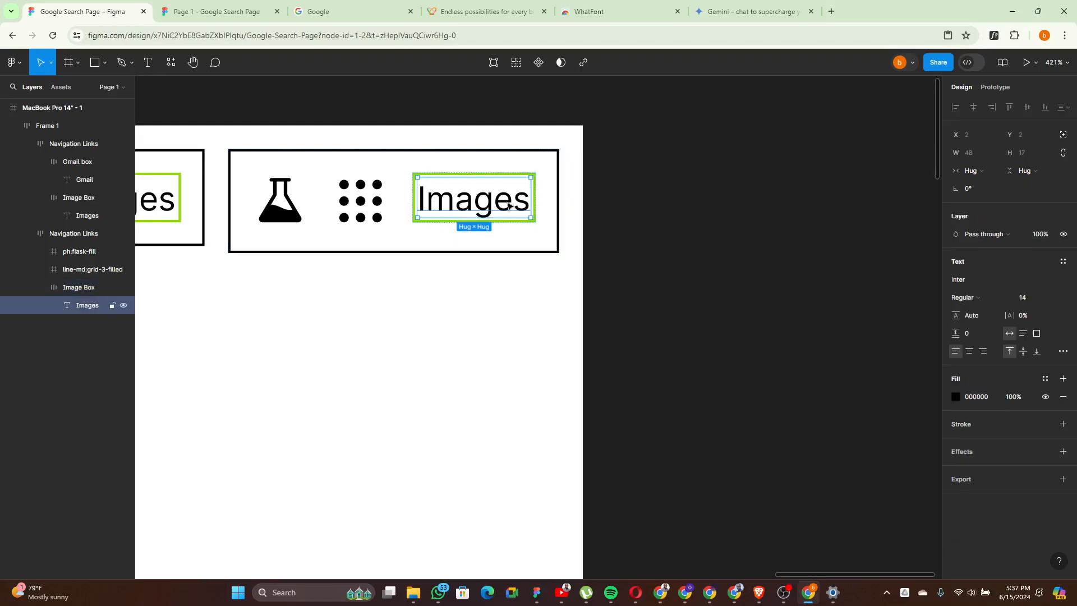
double_click(509, 207)
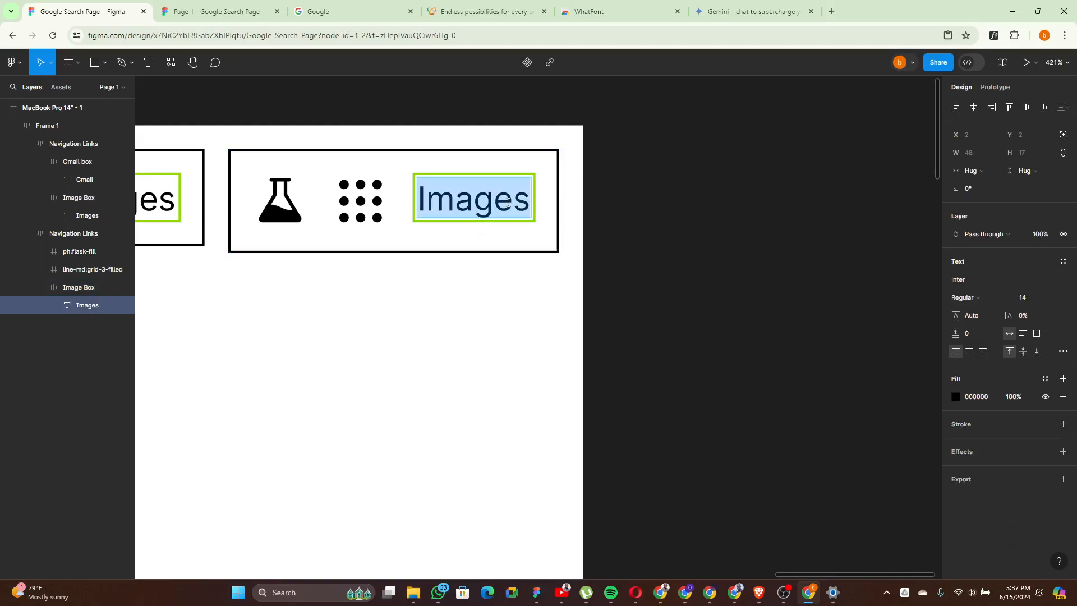
key("Right")
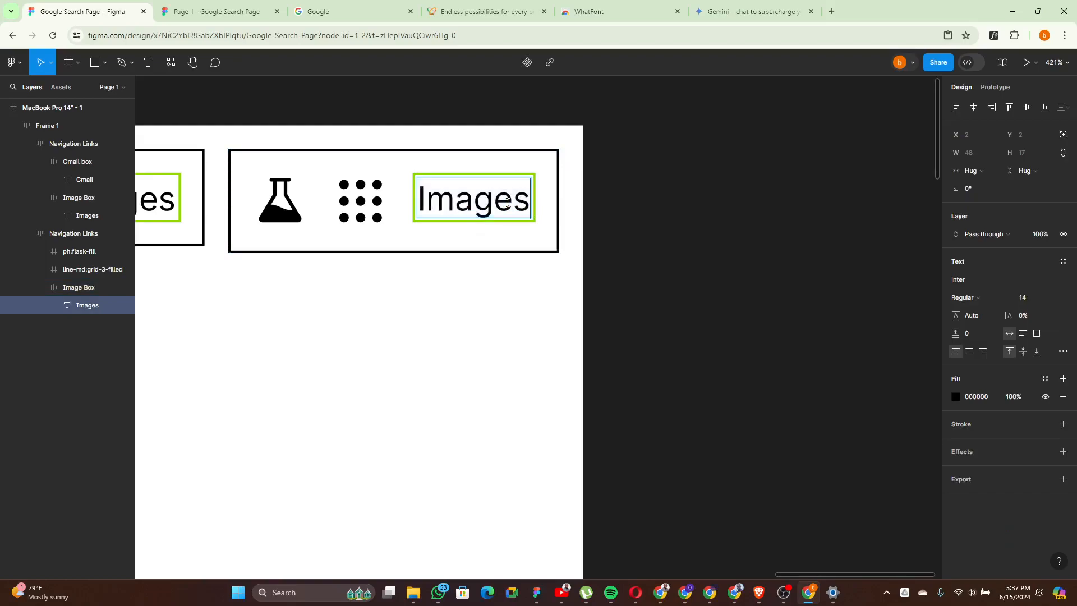
key("BackSpace")
key("BackSpace")
key("BackSpace")
key("BackSpace")
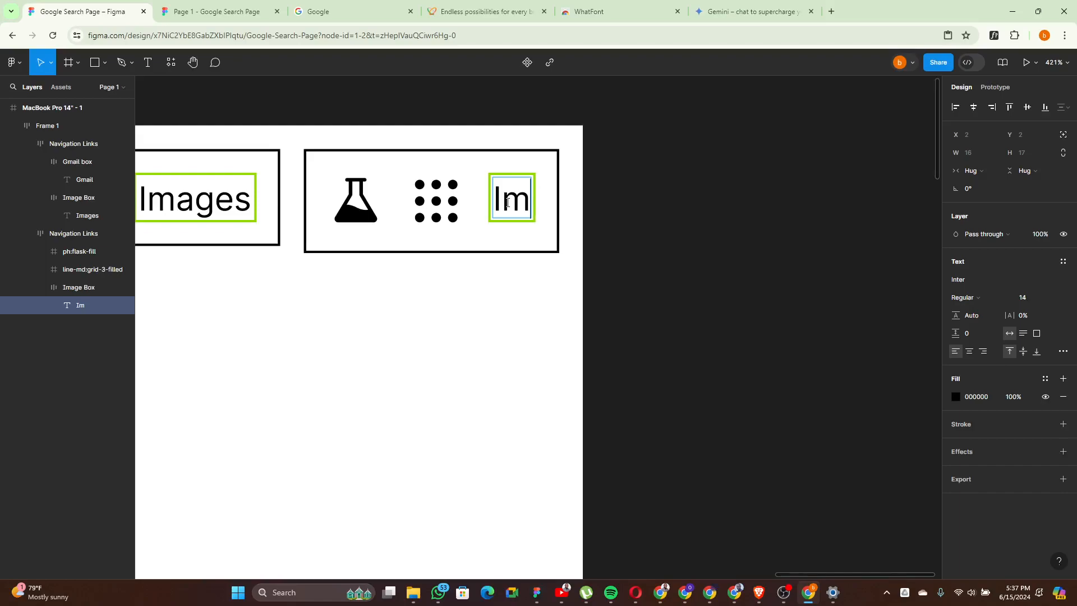
type("dsdfsfsfdsfs")
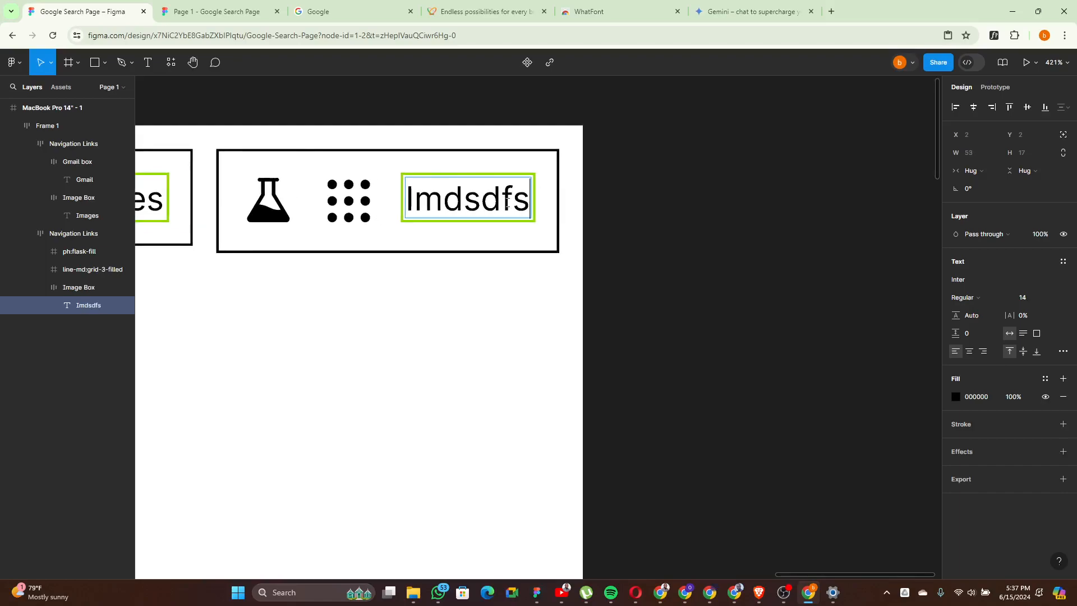
key("BackSpace")
key("BackSpace")
key("BackSpace")
key("BackSpace")
key("BackSpace")
key("BackSpace")
key("BackSpace")
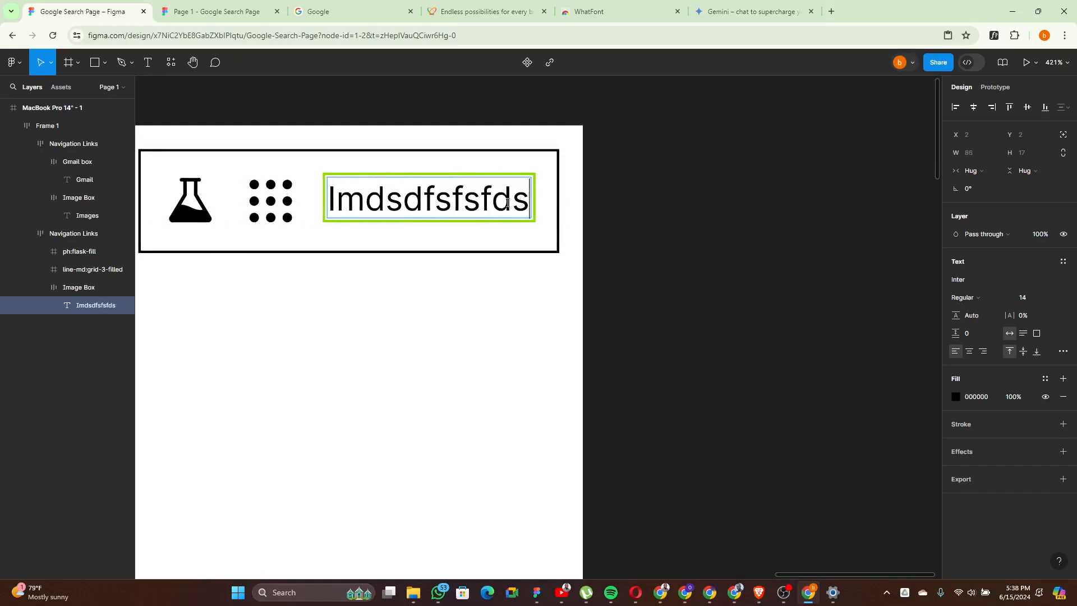
key("BackSpace")
key("BackSpace")
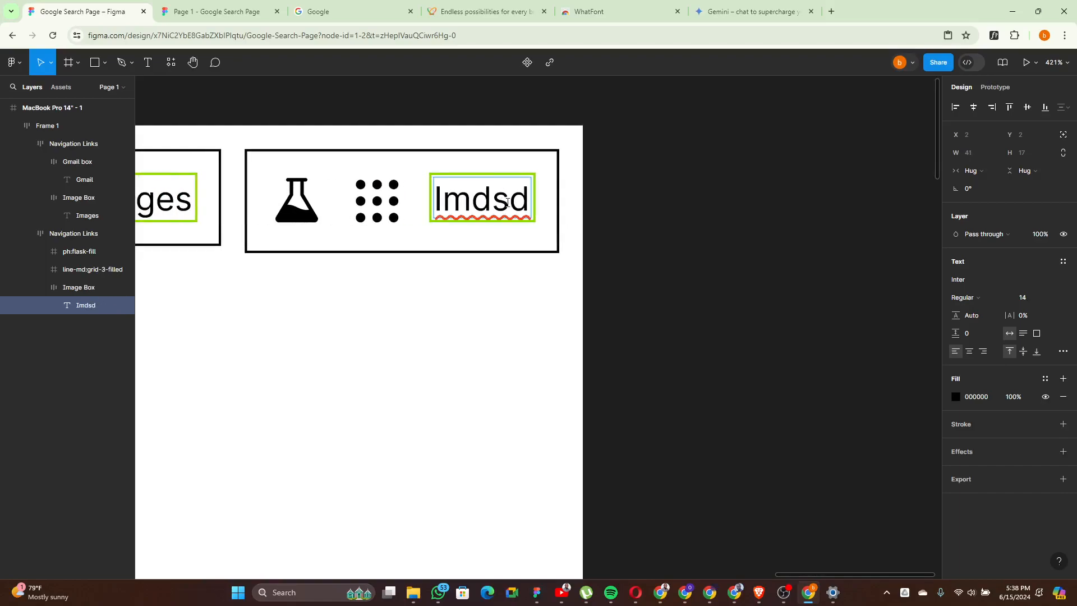
key("Escape")
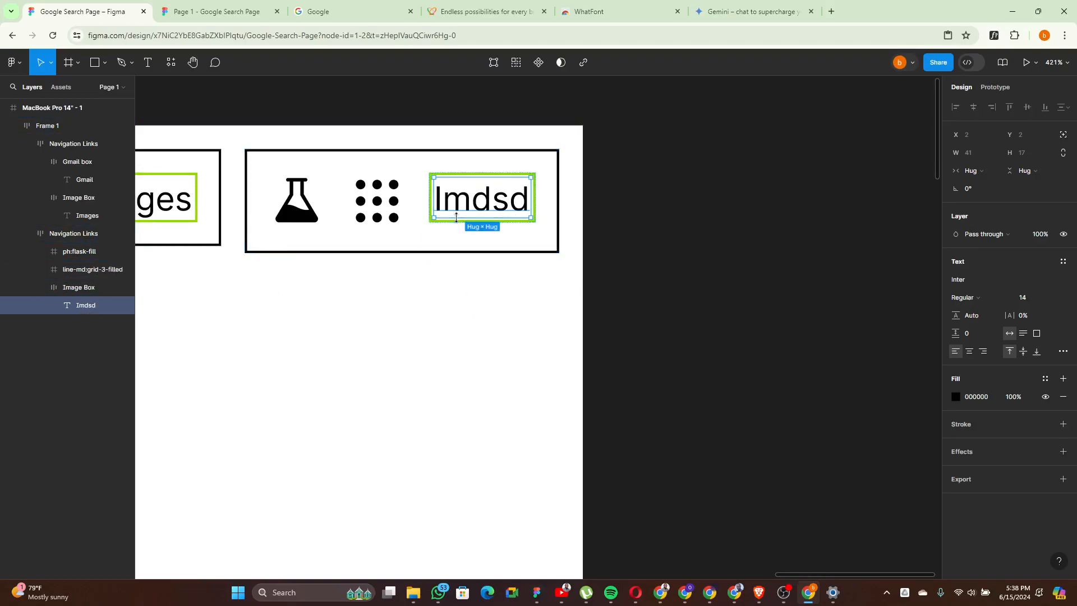
Delete the text layer inside the Image Box beside the grid icon, keeping the empty box.
key("Delete")
left_click(478, 198)
left_click(478, 199)
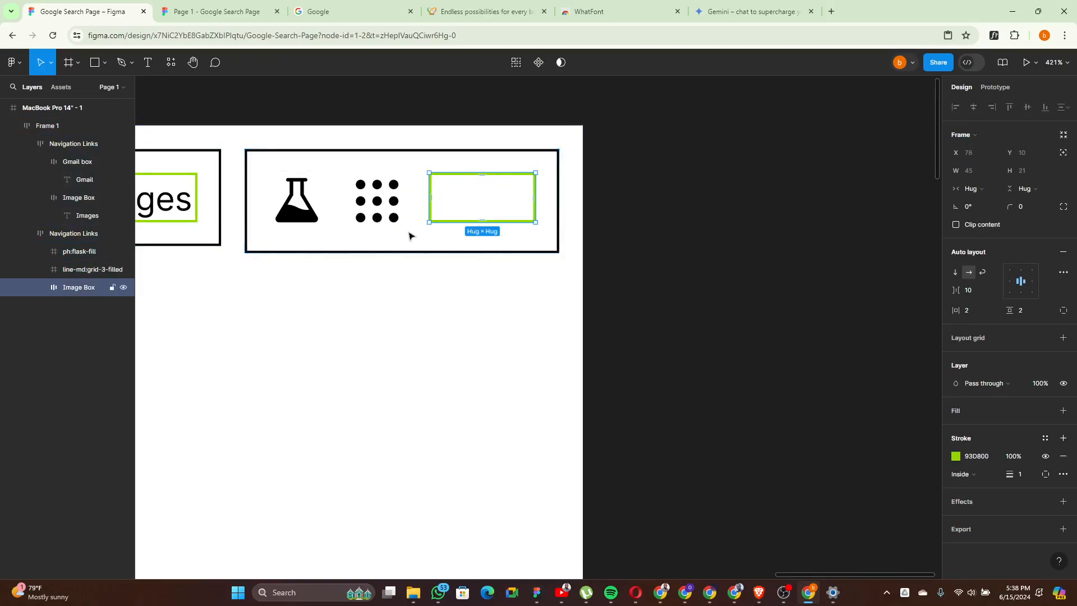
left_click(448, 319)
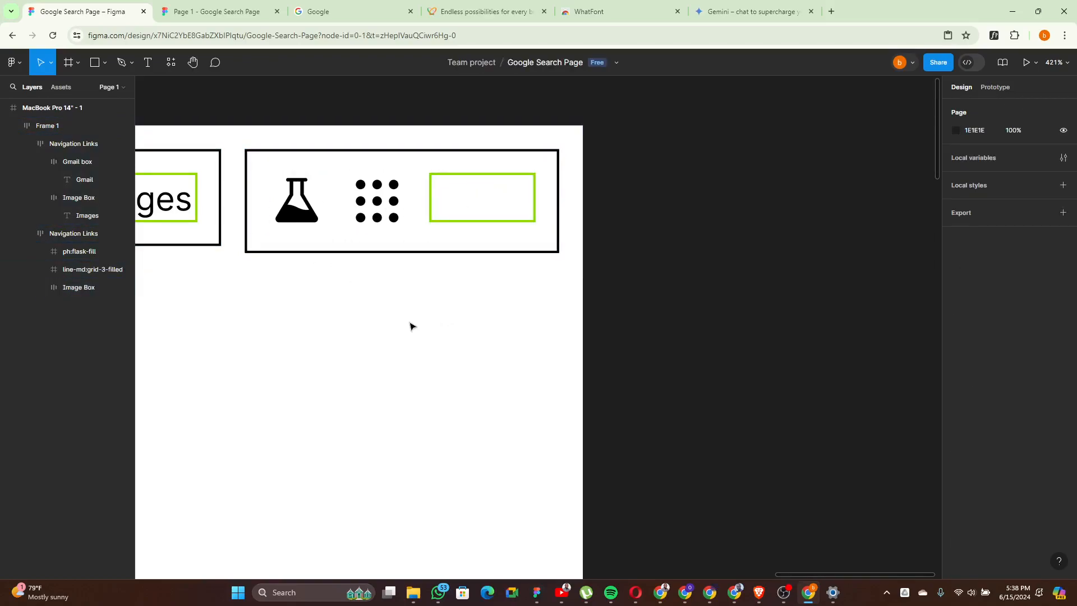
Try a new text layer reading "d" inside the empty Image Box and remove it again.
key("t")
left_click(349, 324)
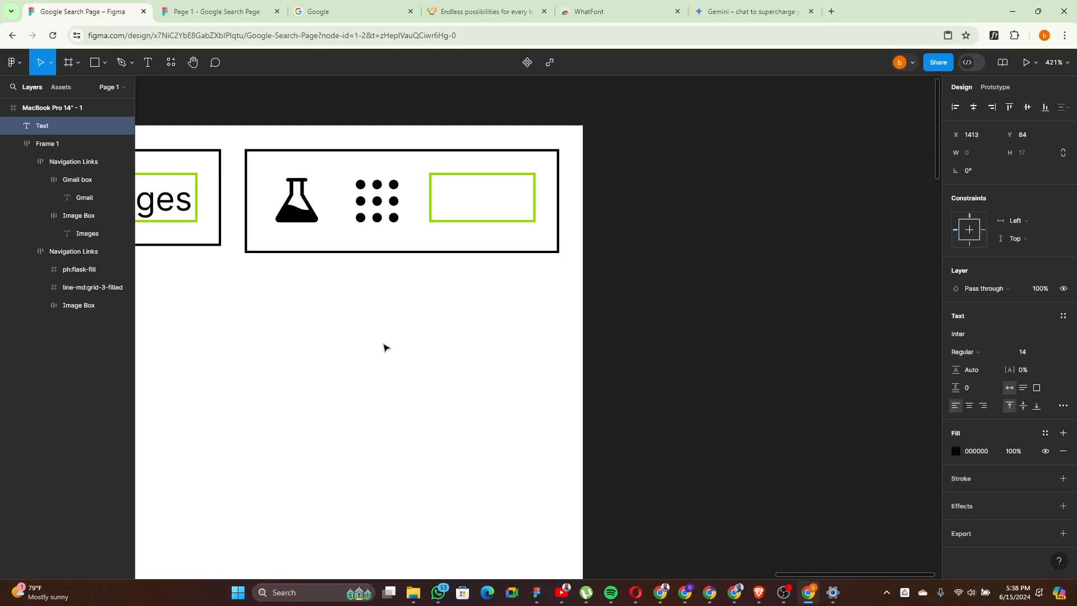
type("d")
key("Escape")
left_click_drag(363, 352, 474, 212)
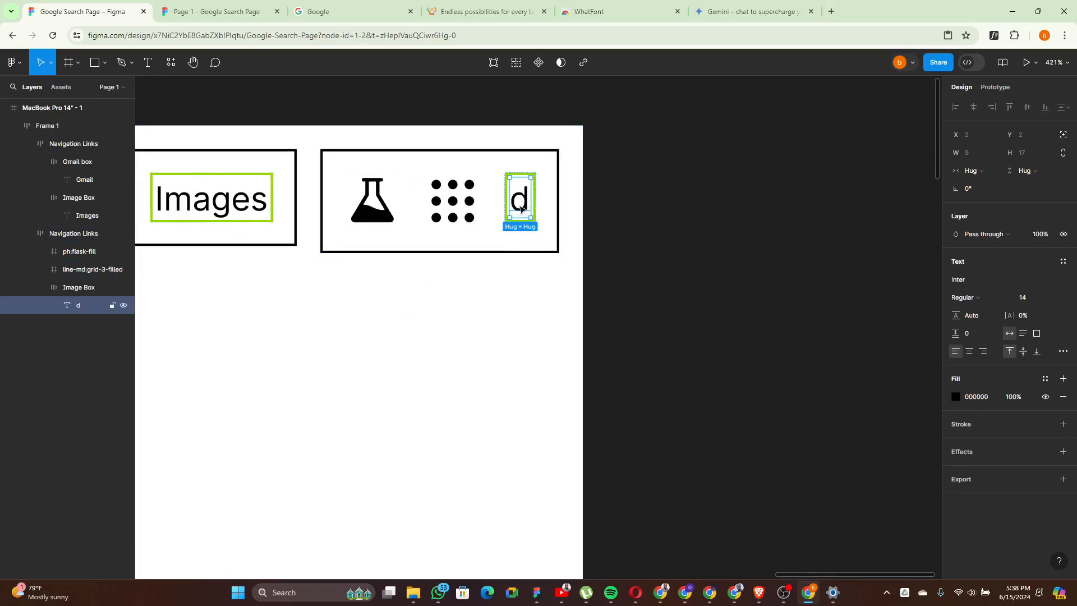
key("Delete")
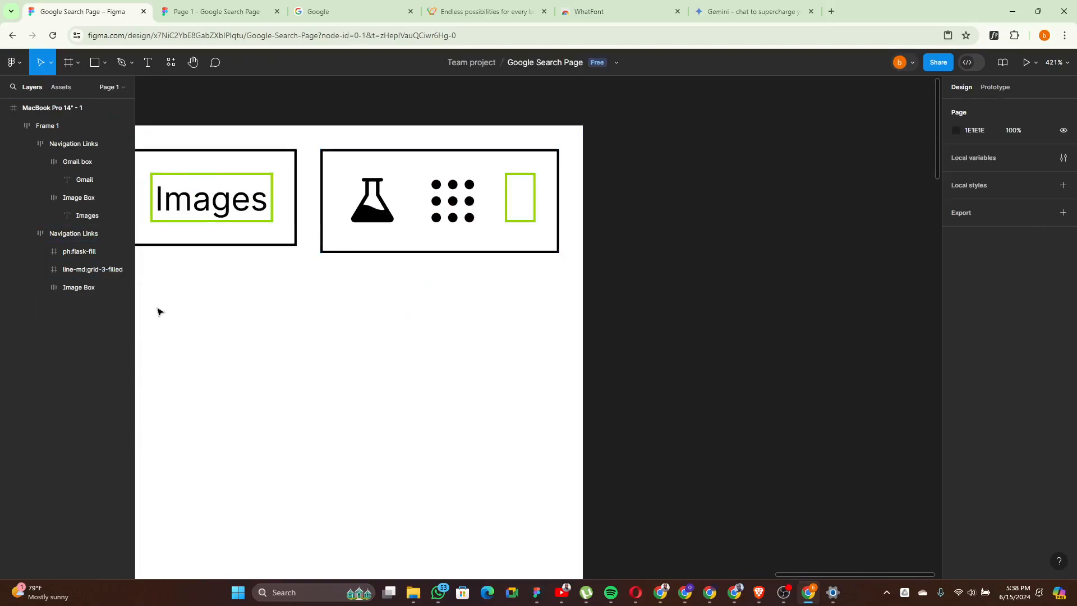
Resize the empty Image Box to 24 by 24 and swap its green 93D800 stroke to a fill.
left_click(512, 212)
double_click(512, 212)
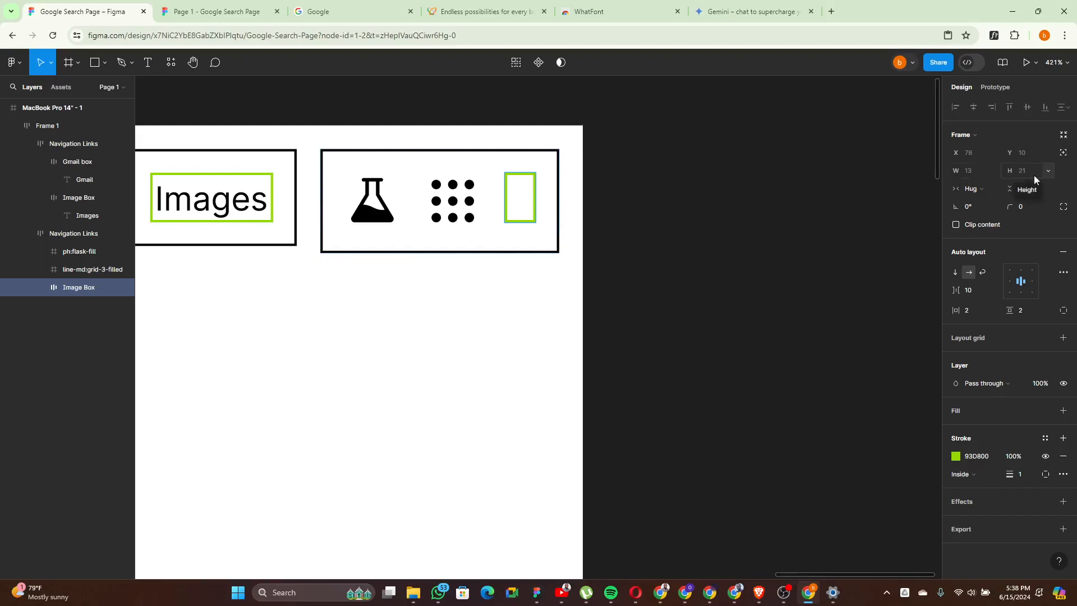
left_click(977, 172)
type("24")
key("Tab")
type("0")
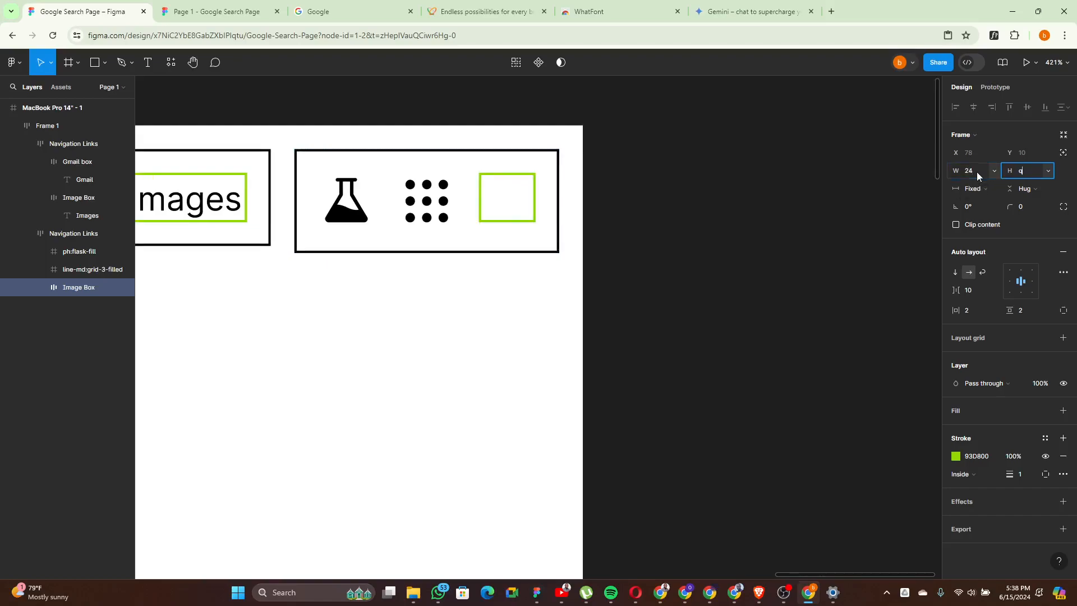
key("BackSpace")
type("24")
key("Return")
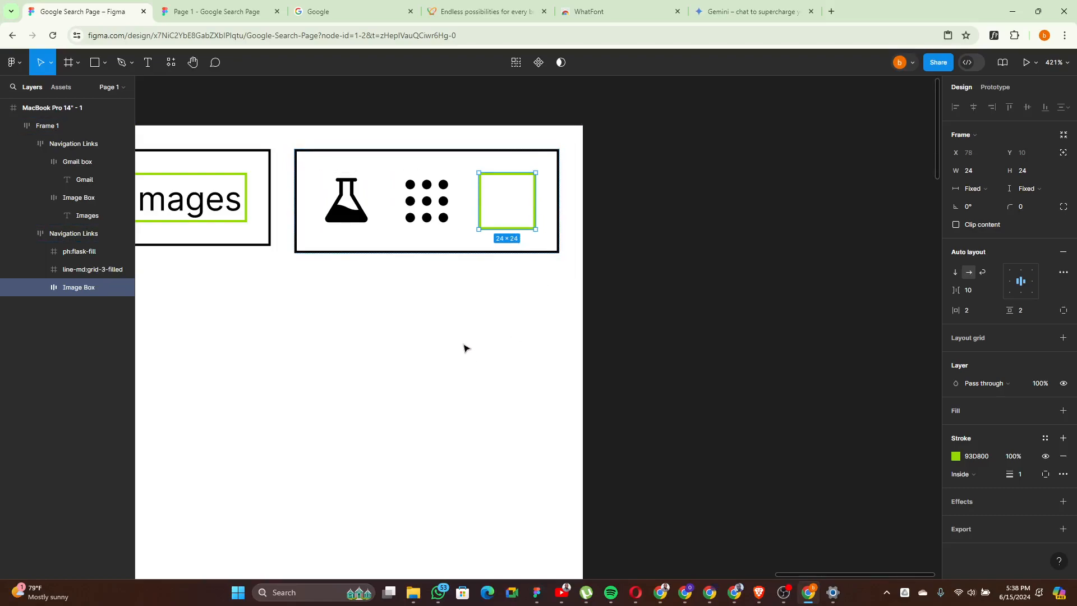
key("shift+x")
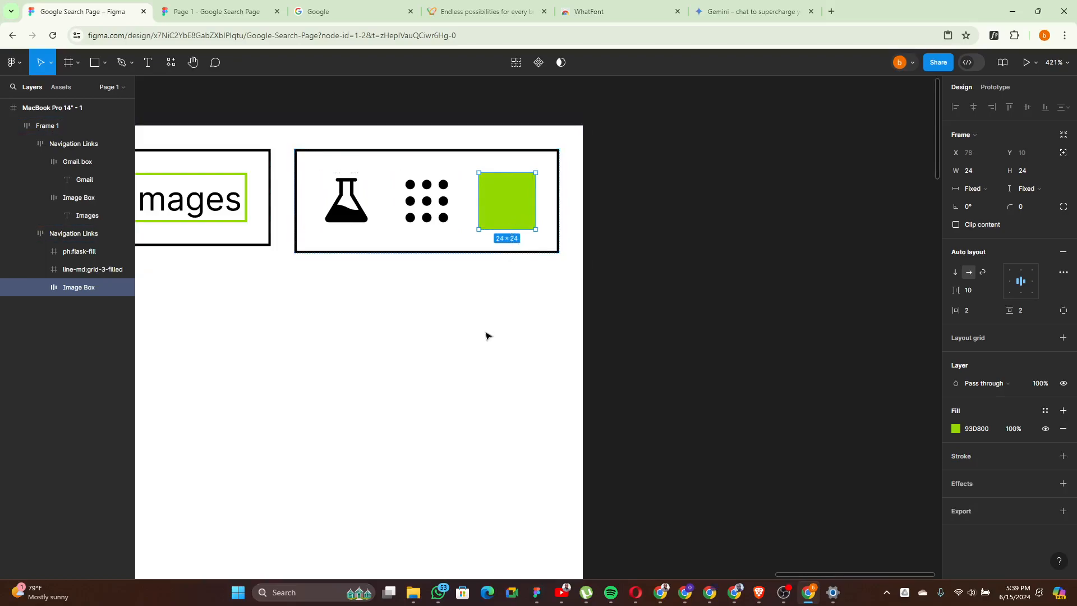
Add a text note reading "Shift + X" on the blank page area below the icon frame.
left_click(481, 324)
key("t")
left_click(429, 314)
type("X")
key("ctrl+a")
key("Left")
type("Shift +")
Swap the green Image Box's fill to a stroke and back to a fill.
left_click(497, 208)
left_click(498, 209)
left_click(508, 211, "ctrl")
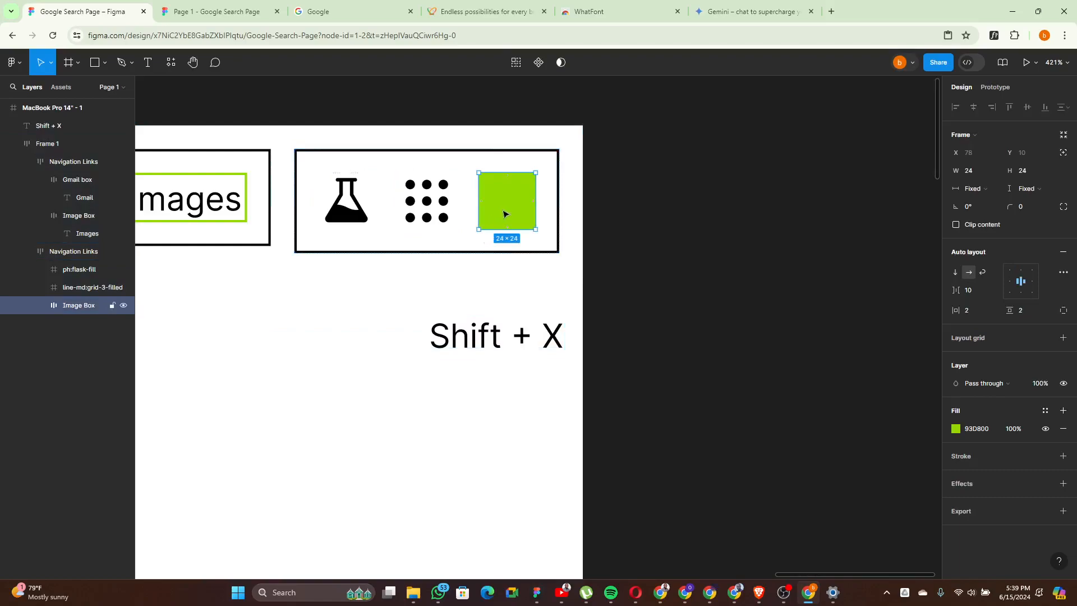
key("shift+x")
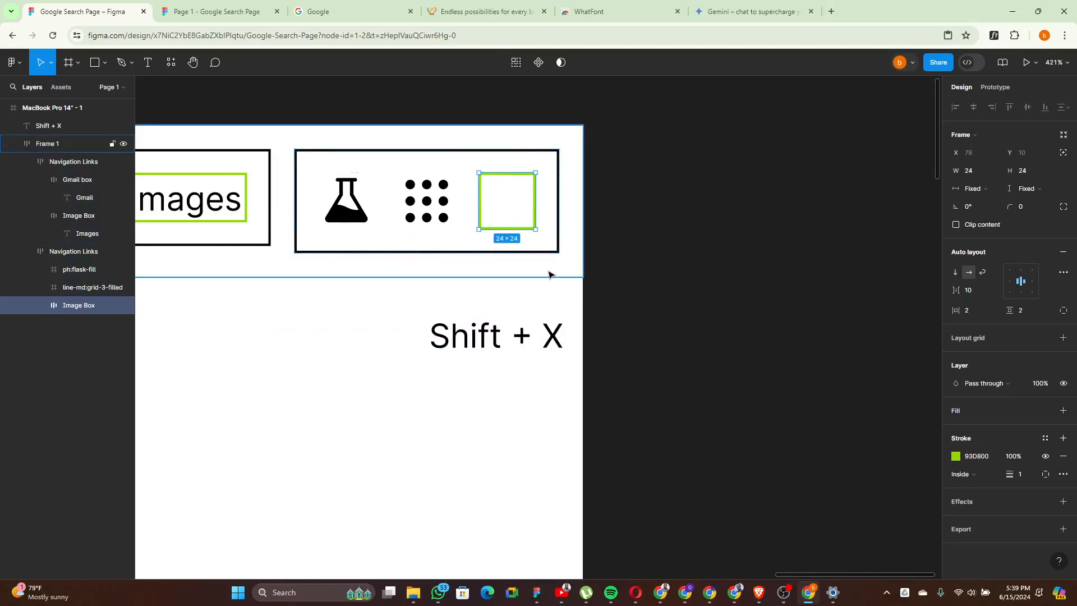
key("shift+x")
Delete the "Shift + X" text note below the icon frame.
left_click(525, 358)
left_click(503, 324)
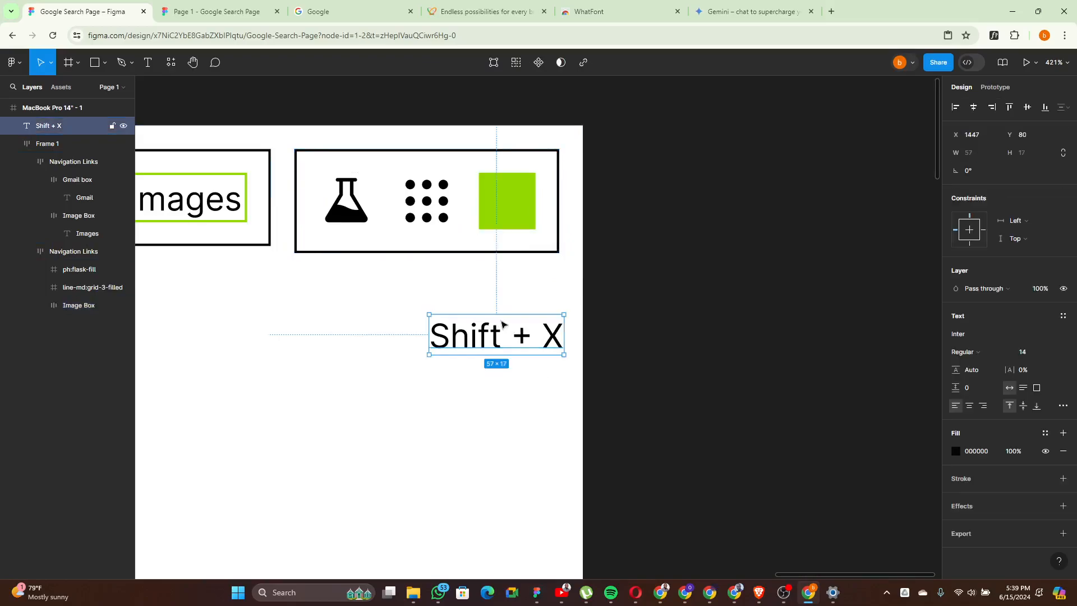
key("Delete")
Set the corner radius of the green Image Box to 44 to turn it into a circle.
scroll(516, 220, "up", 2)
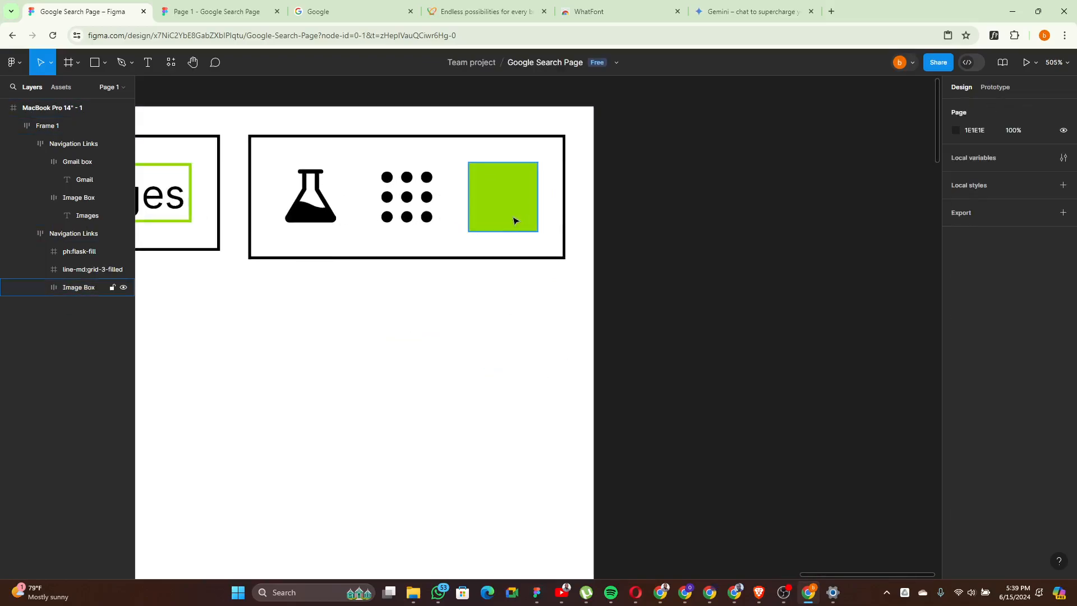
left_click(501, 221)
scroll(399, 293, "down", 2)
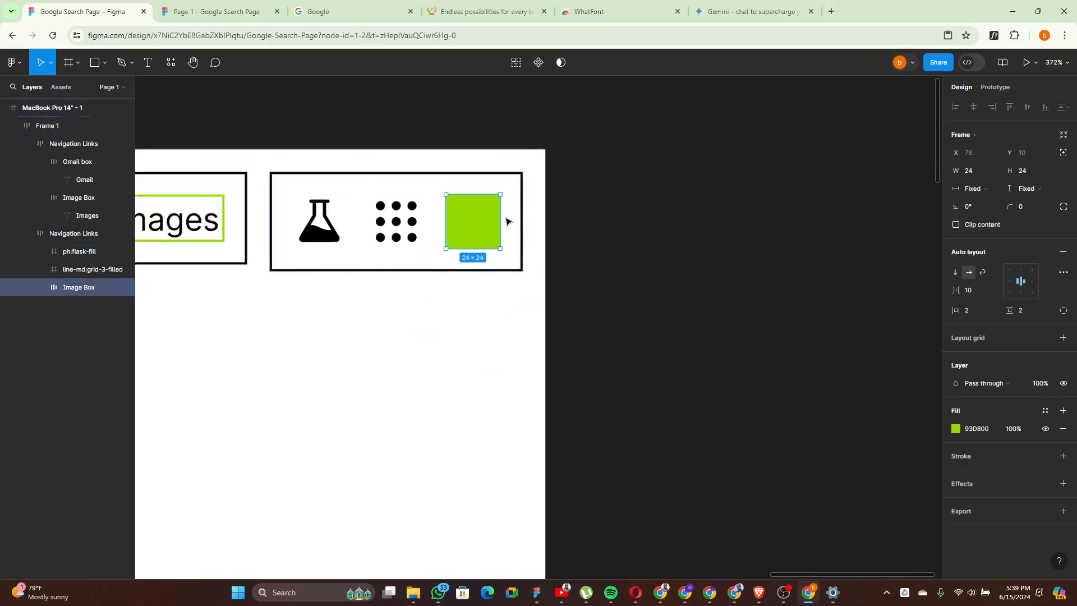
scroll(503, 213, "up", 2)
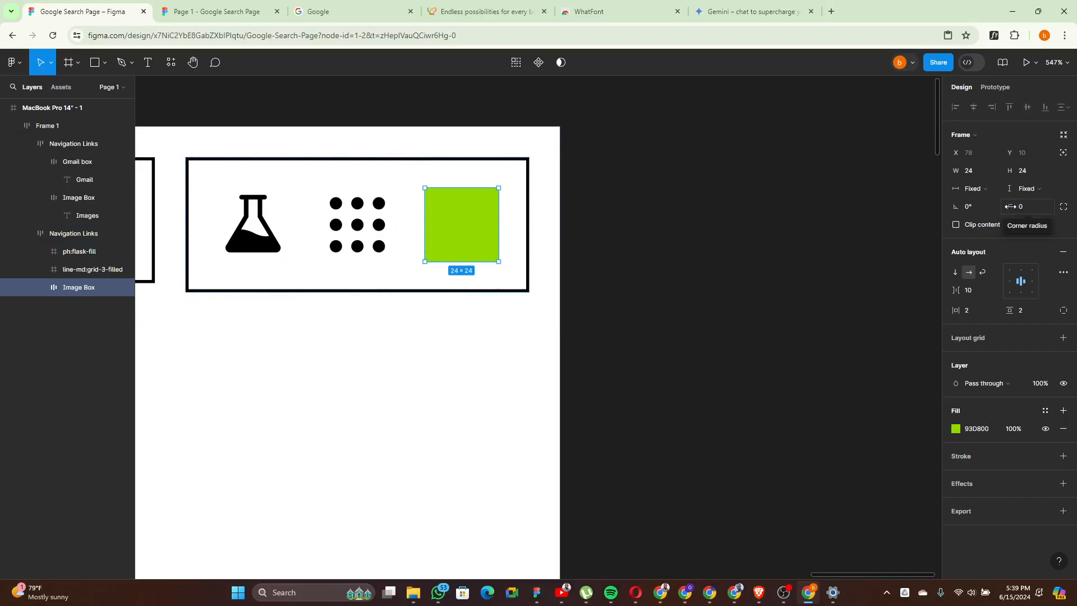
mouse_move(1010, 206)
left_mouse_down()
mouse_move(1066, 206)
mouse_move(125, 196)
mouse_move(1001, 201)
left_mouse_up()
left_click(832, 279)
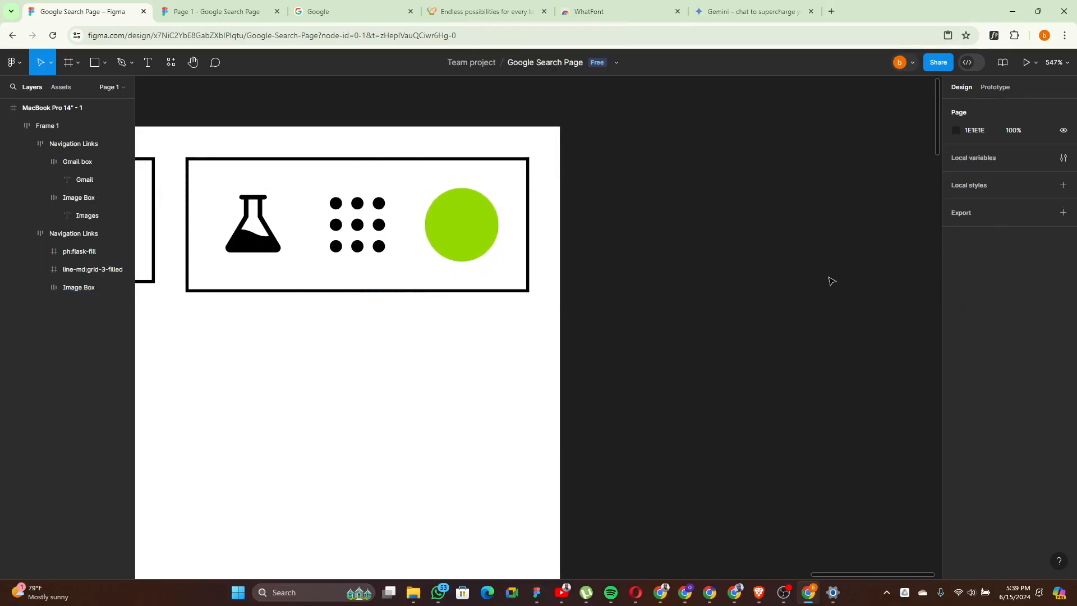
Compare the header icons on the live Google homepage and resize the round green Image Box to 32 by 32.
scroll(653, 286, "down", 10, "ctrl")
scroll(586, 297, "up", 10, "ctrl")
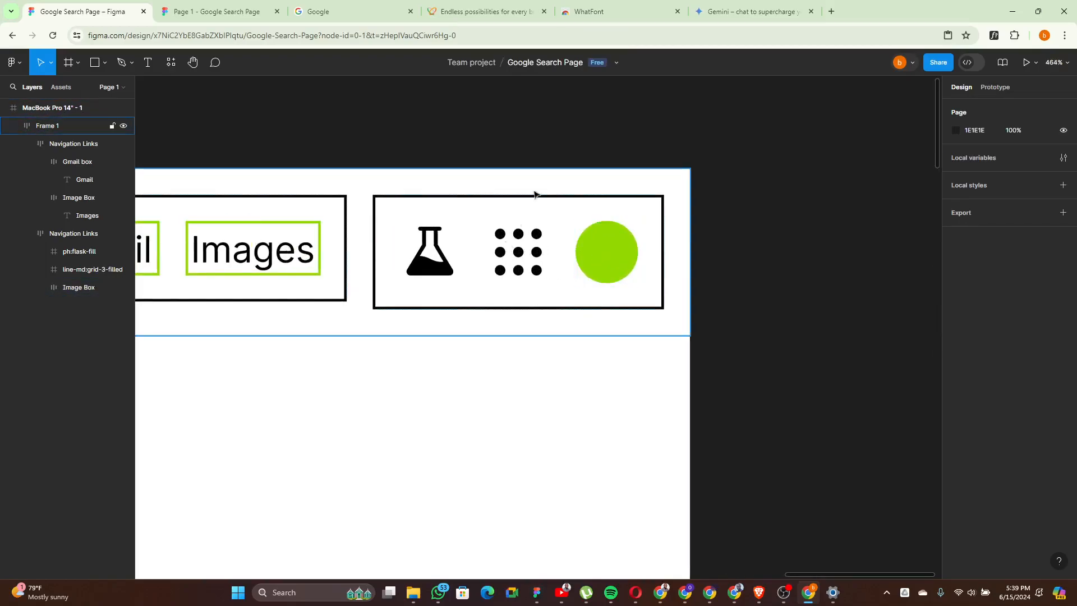
left_click(354, 13)
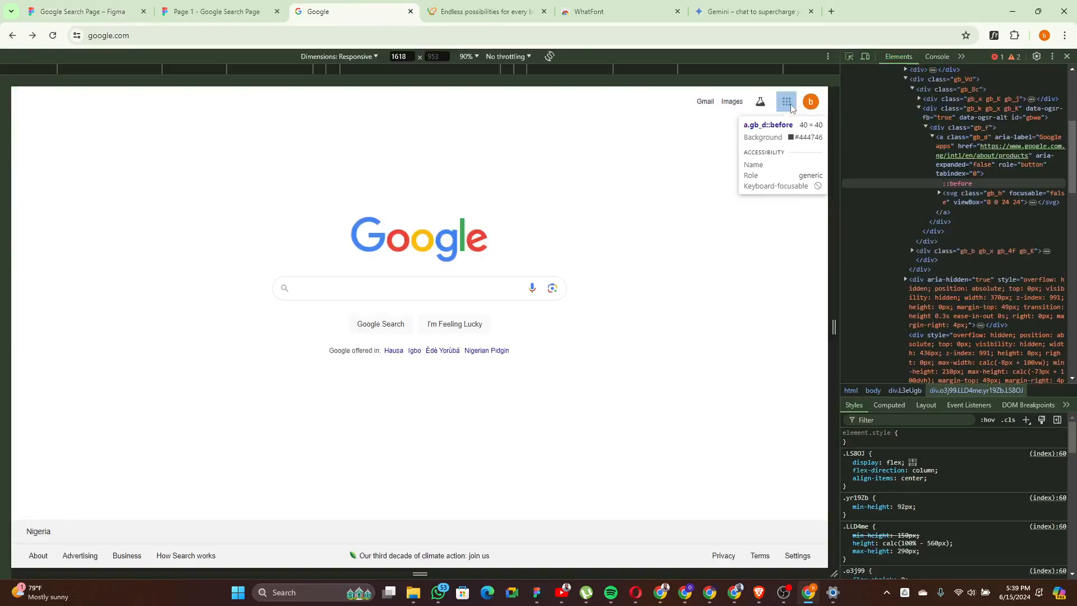
left_click(79, 11)
left_click(608, 250)
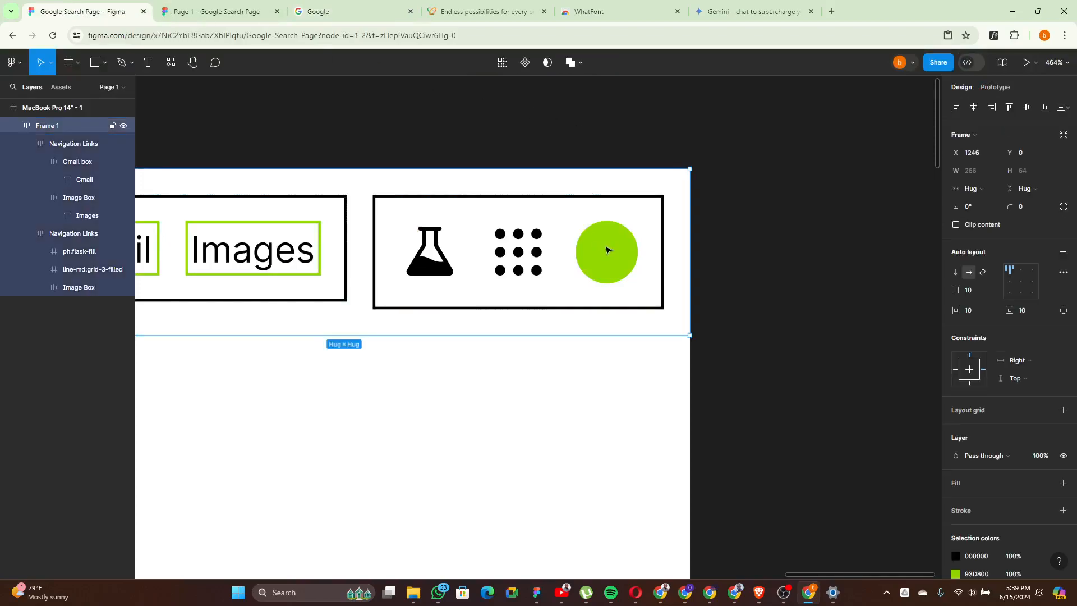
double_click(607, 250)
left_click(1026, 176)
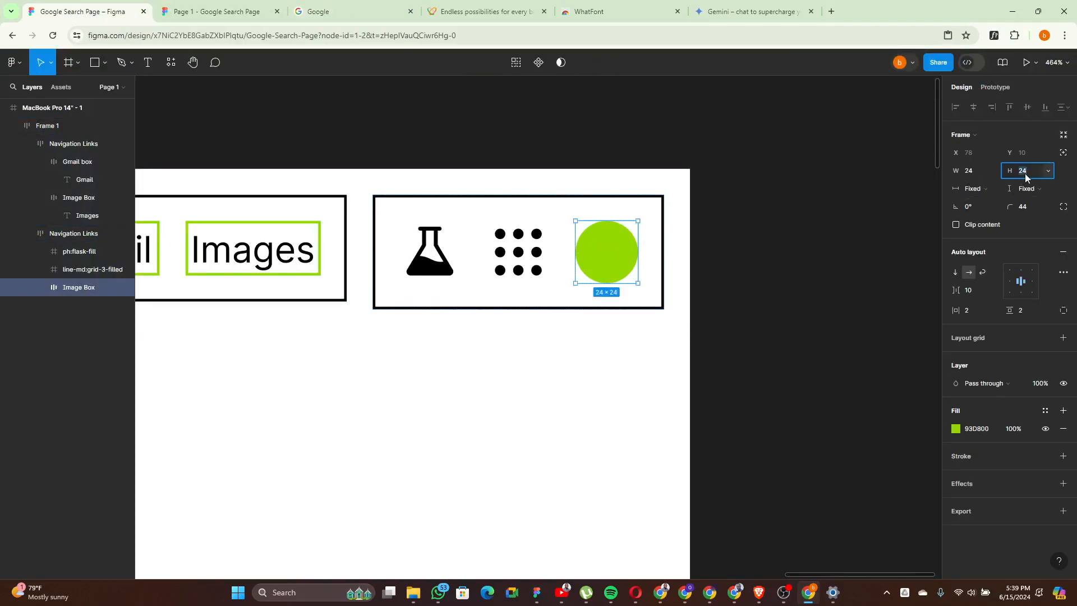
left_click(979, 172)
type("32")
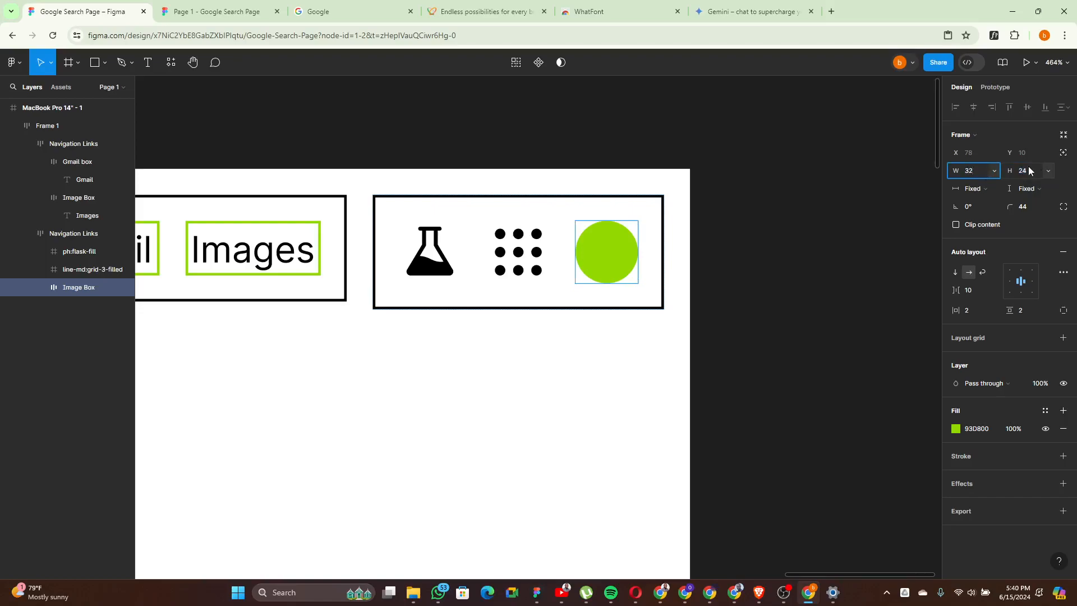
left_click(1031, 171)
type("32")
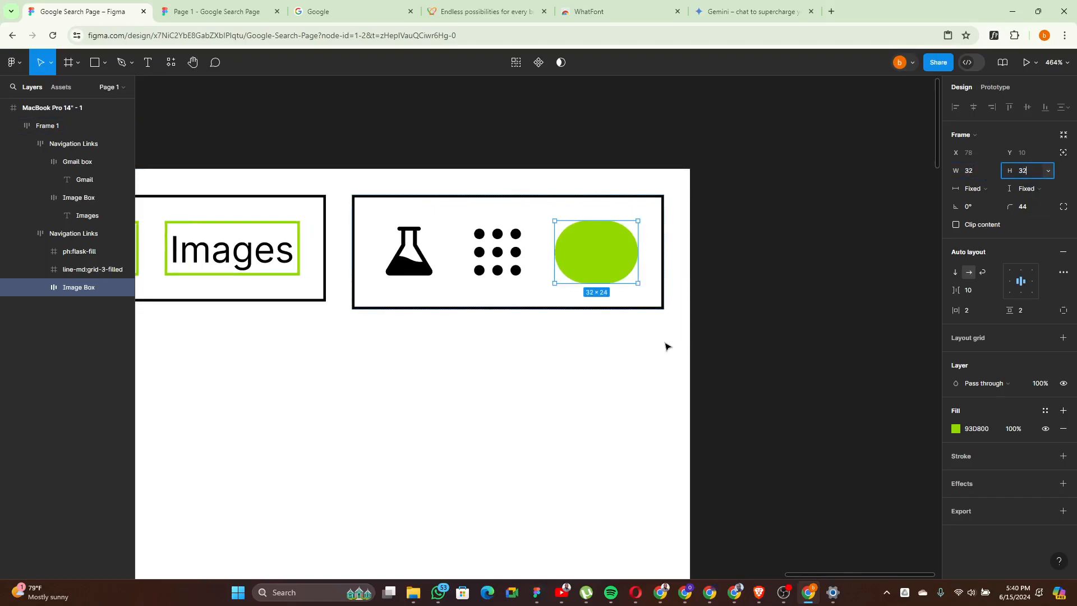
left_click(666, 344)
Align Frame 1's contents to the right and centre them vertically in its auto layout.
scroll(657, 327, "down", 3)
scroll(629, 323, "down", 3)
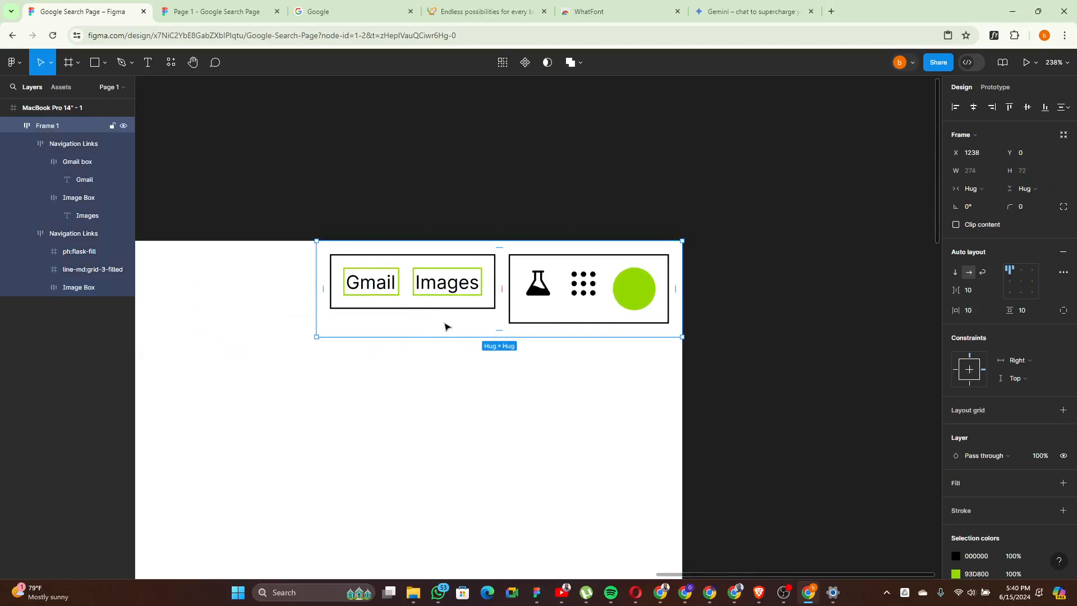
left_click(1008, 285)
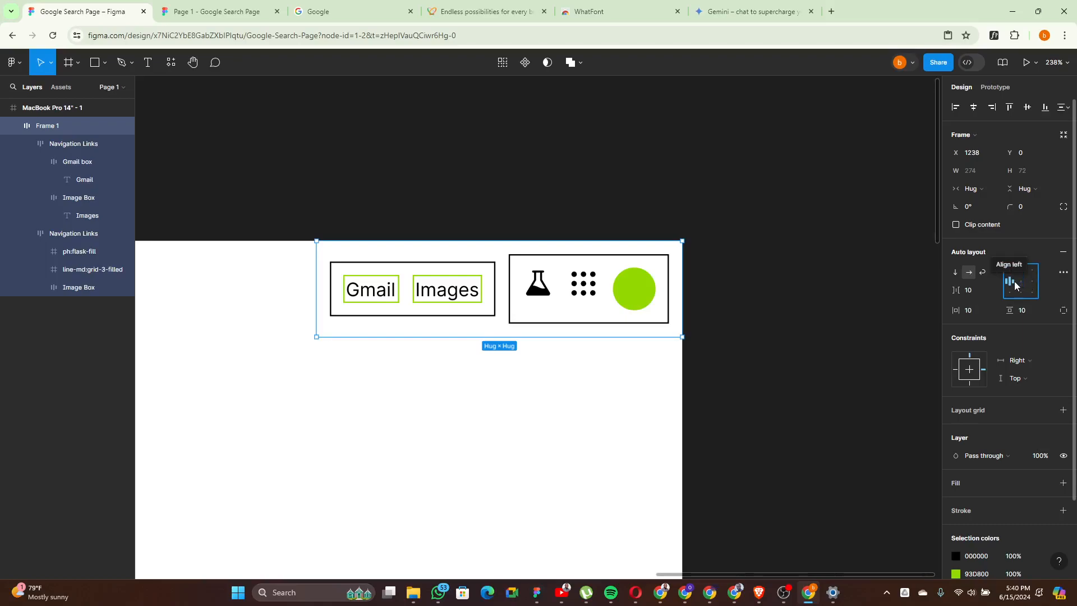
left_click(1023, 285)
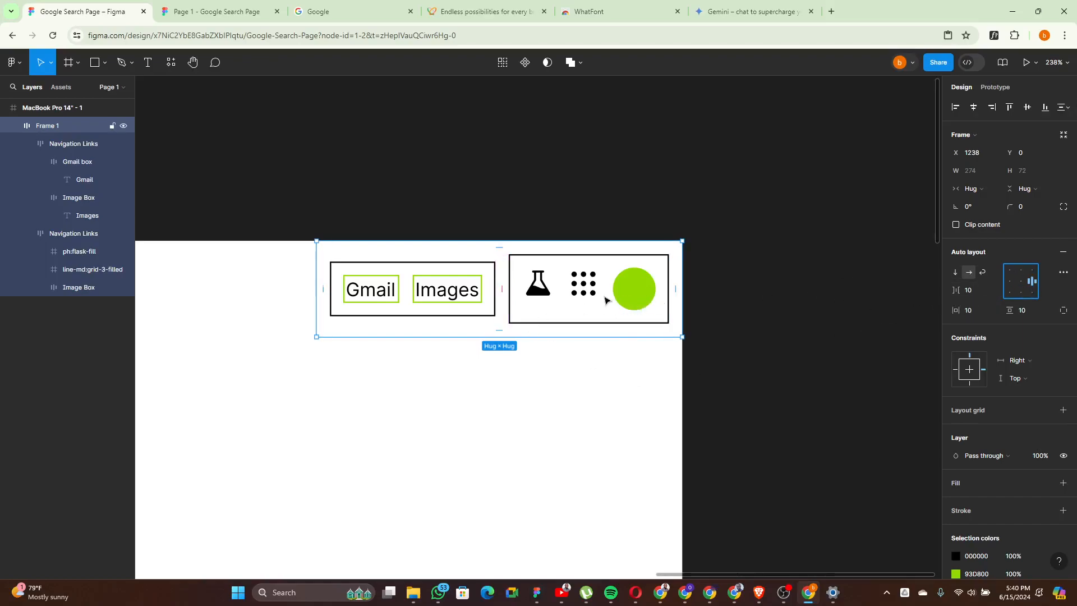
left_click(618, 380)
scroll(634, 365, "down", 3)
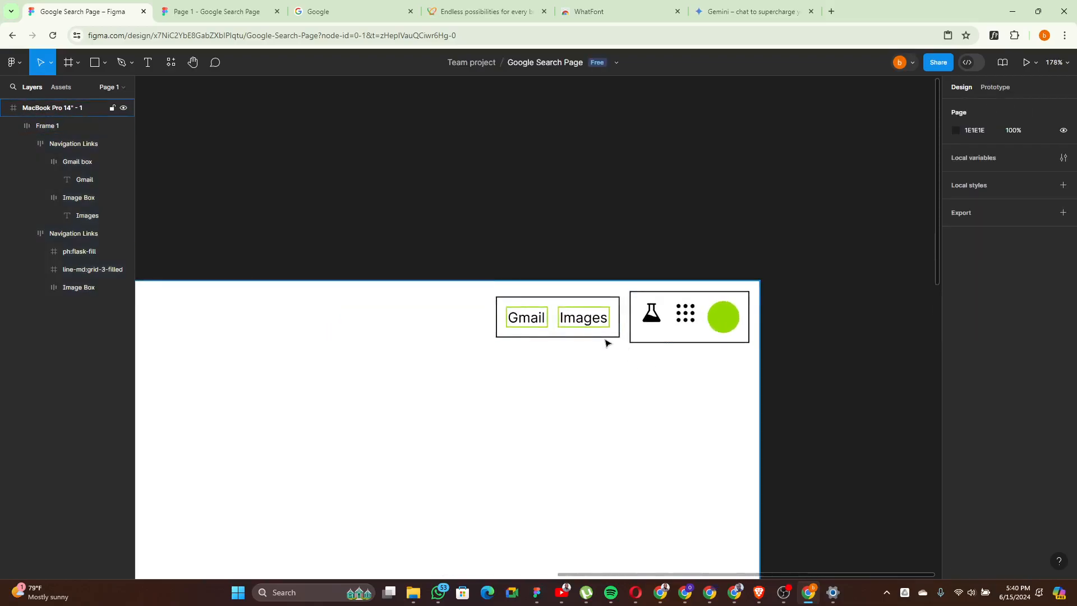
Inspect the header frames, and check the size and padding of the header container on the live Google homepage.
scroll(624, 347, "up", 3)
left_click(713, 328)
double_click(710, 318)
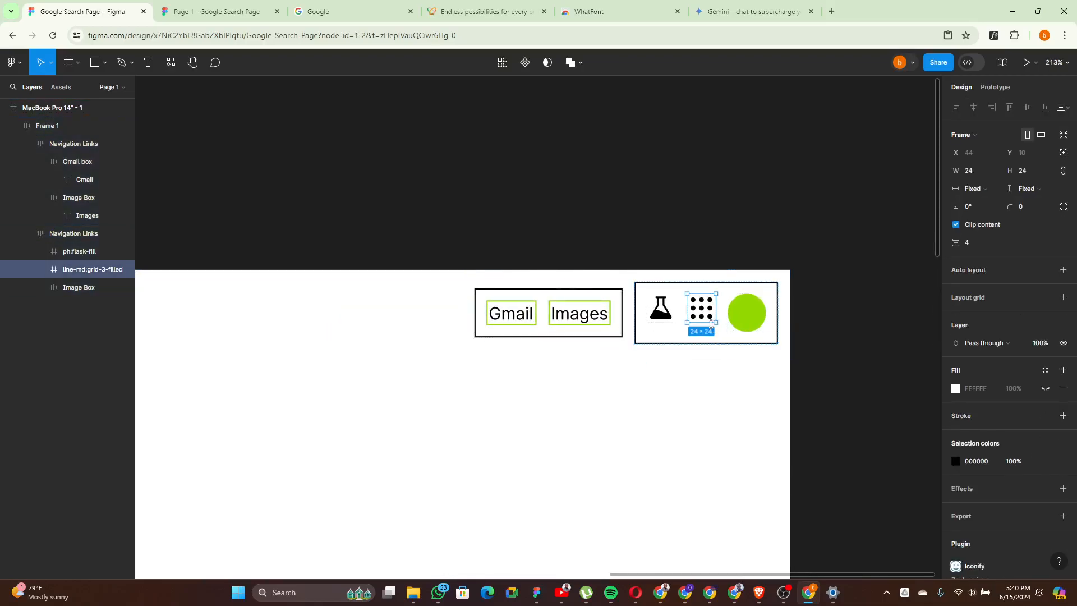
left_click(678, 342)
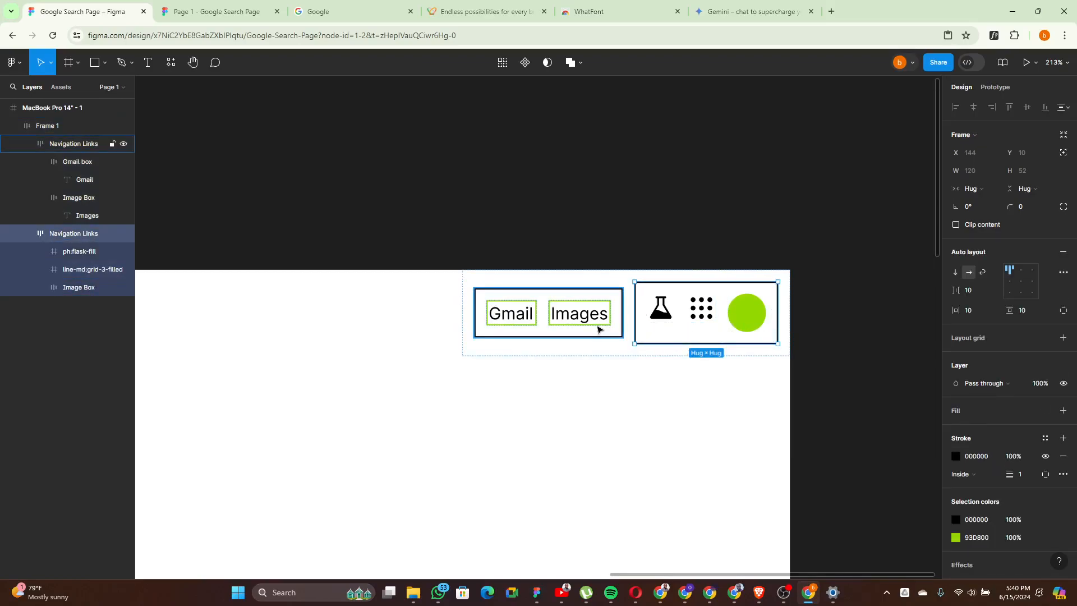
left_click(490, 350)
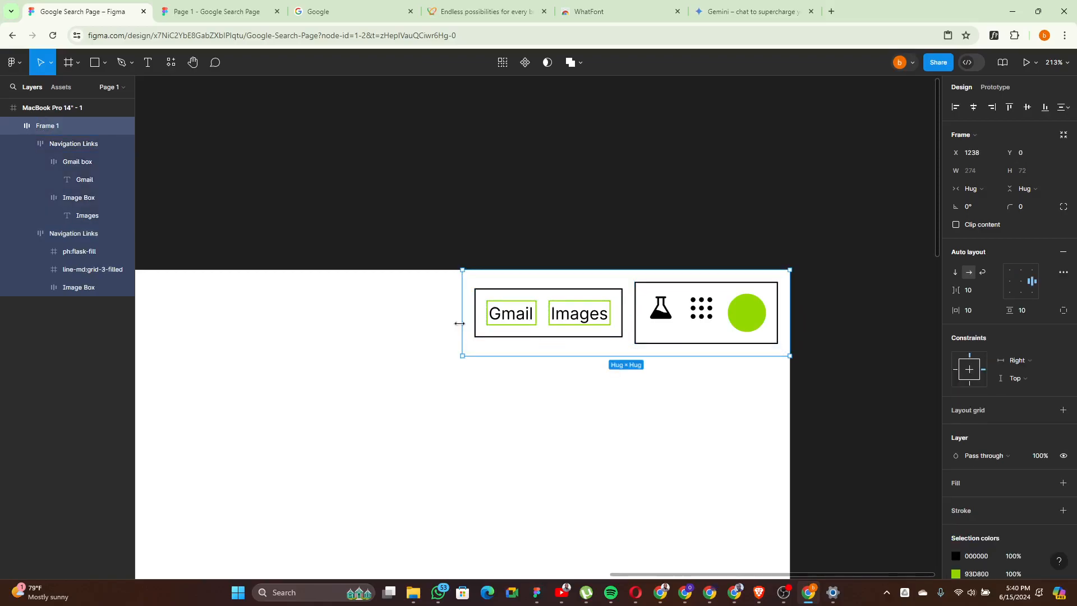
left_click(360, 12)
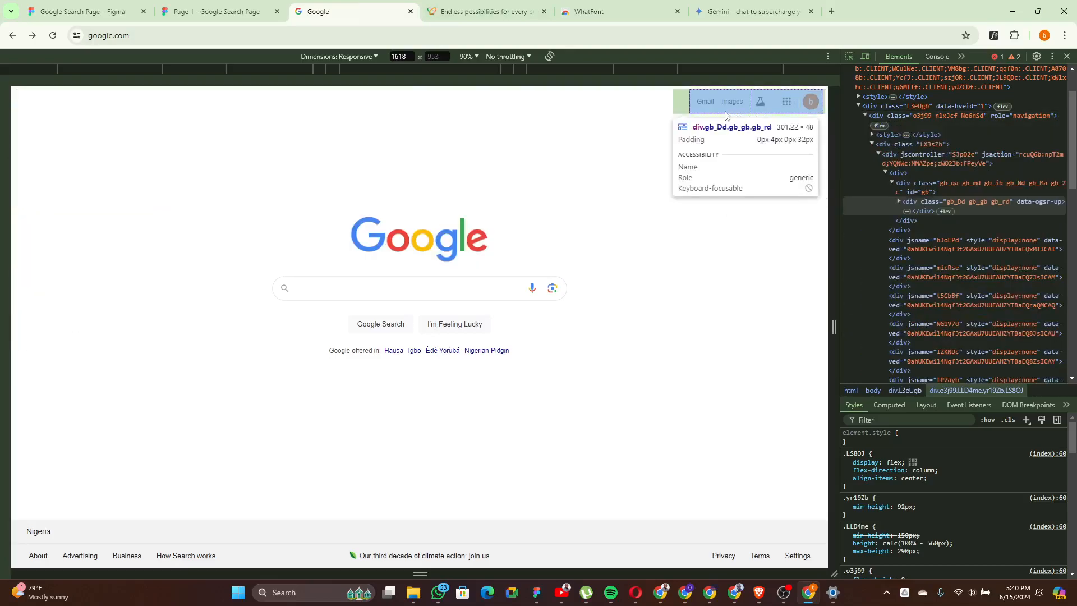
left_click(81, 8)
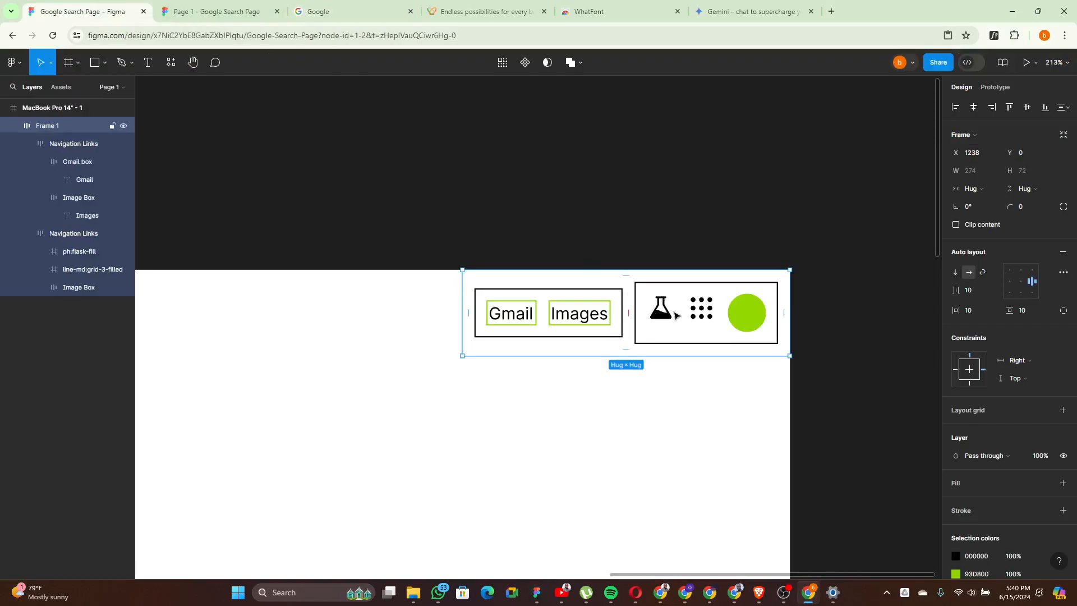
Try a vertical padding of 0 on the Navigation Links frame holding the icons, undo it, and reduce the padding to 4.
double_click(676, 316)
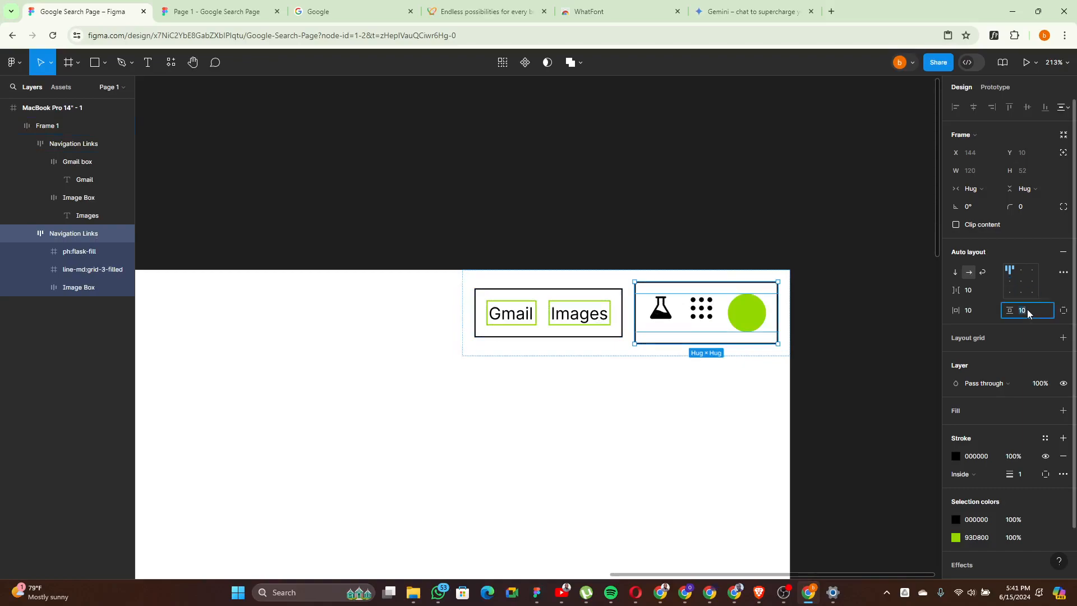
type("0")
key("Return")
key("ctrl+z")
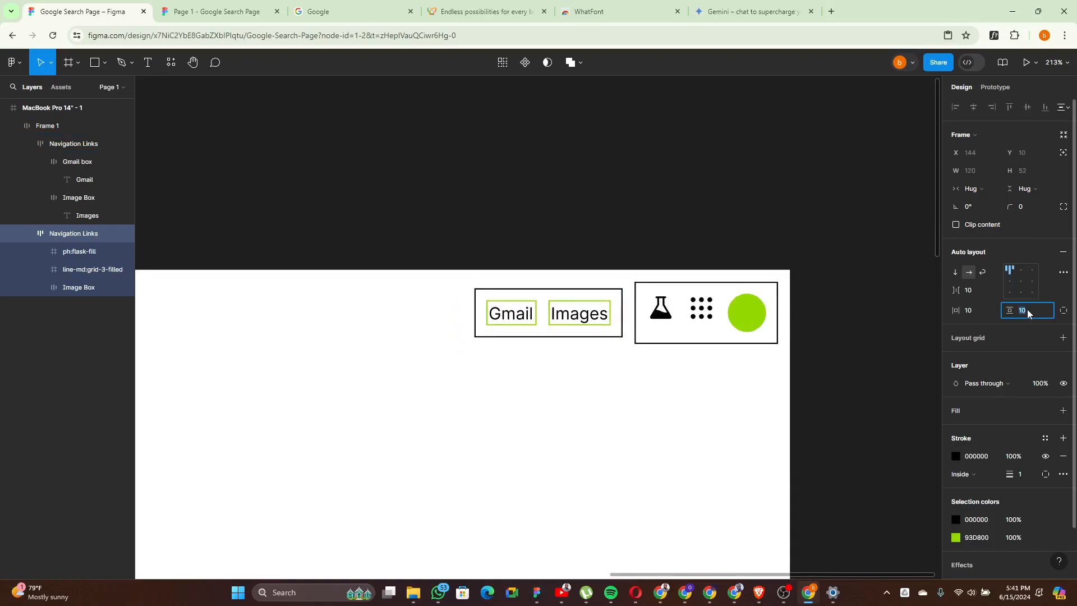
key("Down")
key("Down")
key("Down")
key("Down")
key("Down")
key("Down")
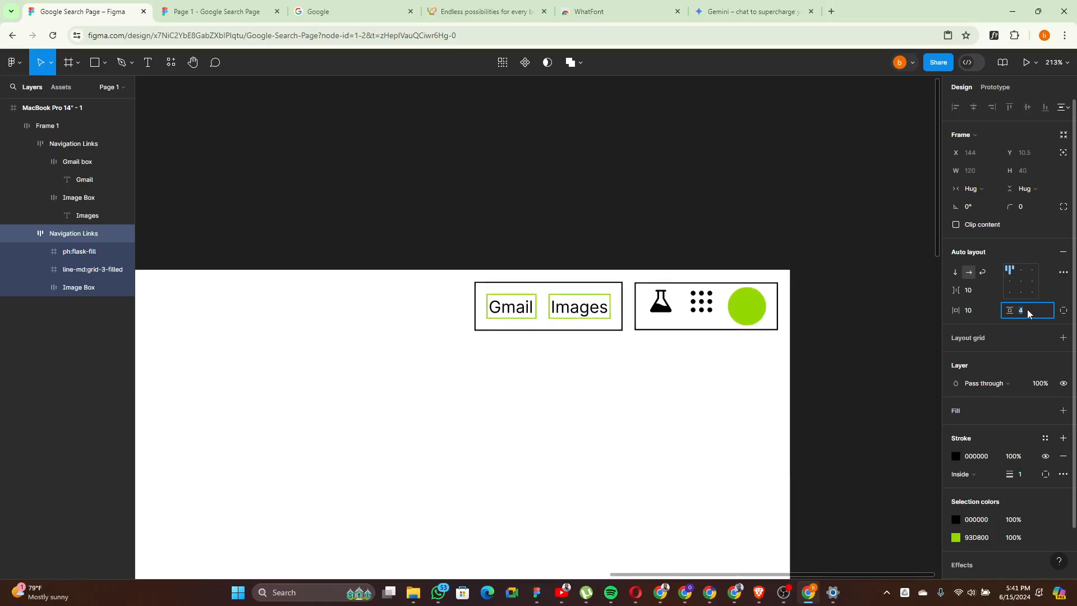
left_click(694, 394)
Align the contents of the icons' Navigation Links frame to the right and centre them vertically.
left_click(722, 315)
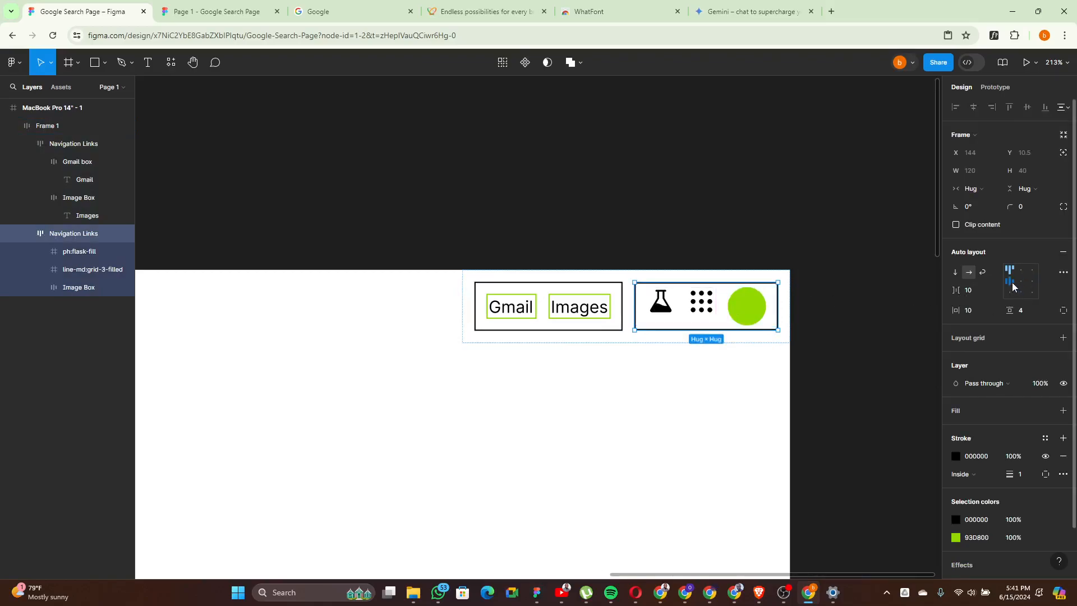
left_click(1031, 282)
left_click(673, 387)
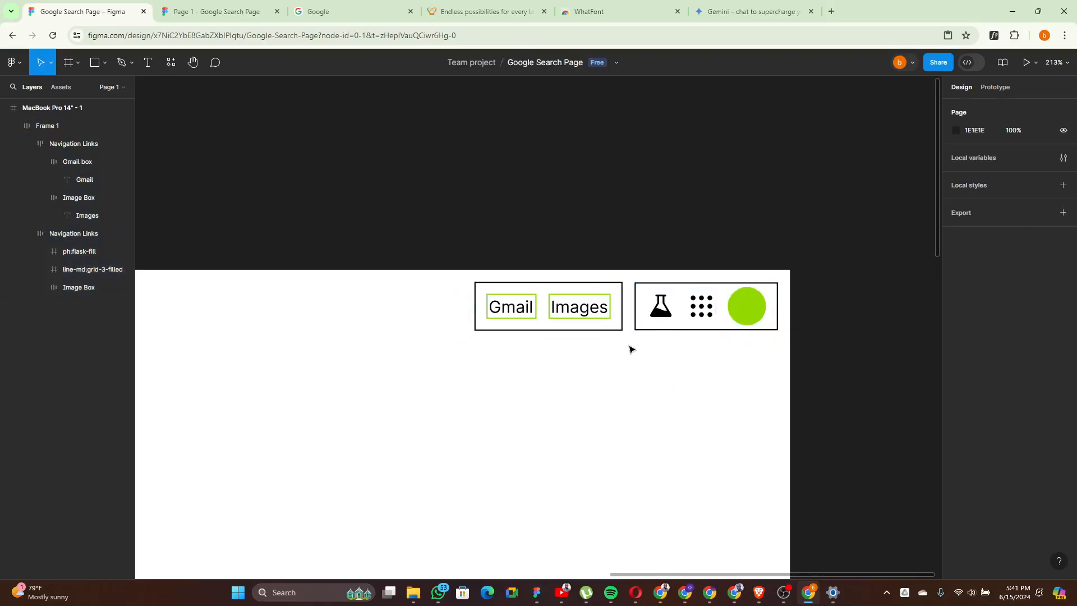
Show the MacBook Pro 14" - 1 frame's column layout grid, check its margin setting, and hide the grid again.
left_click(464, 332)
scroll(813, 328, "down", 5, "ctrl")
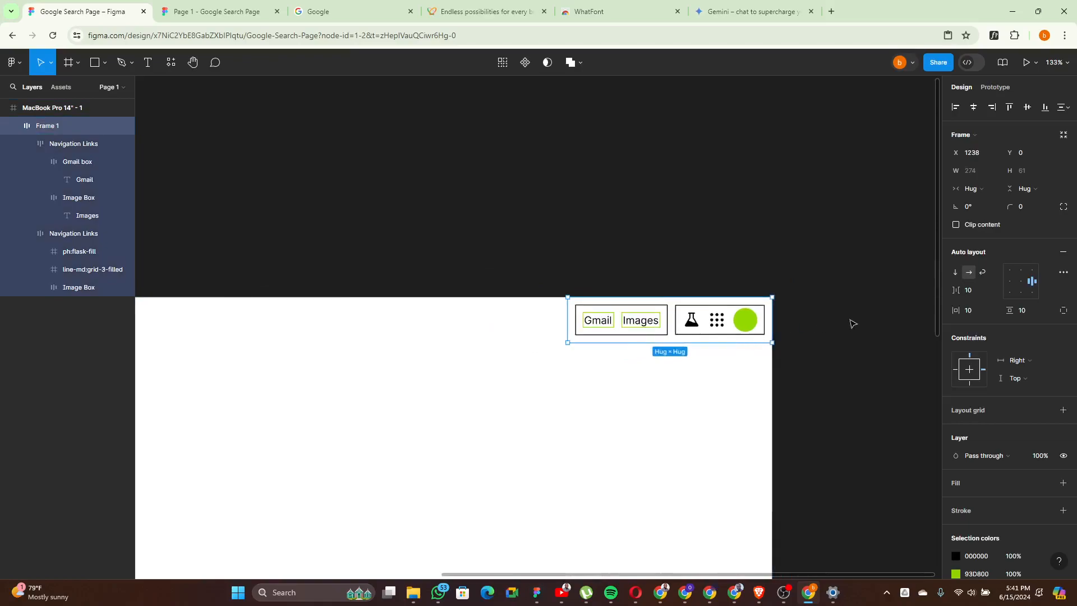
scroll(671, 346, "down", 1)
scroll(542, 346, "down", 3, "ctrl")
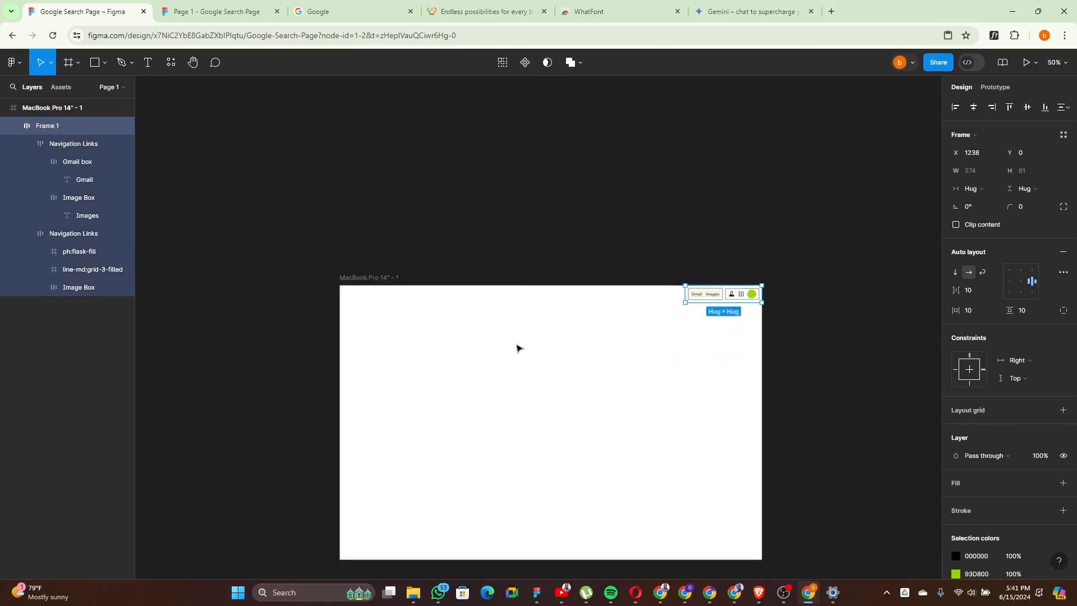
left_click(378, 290)
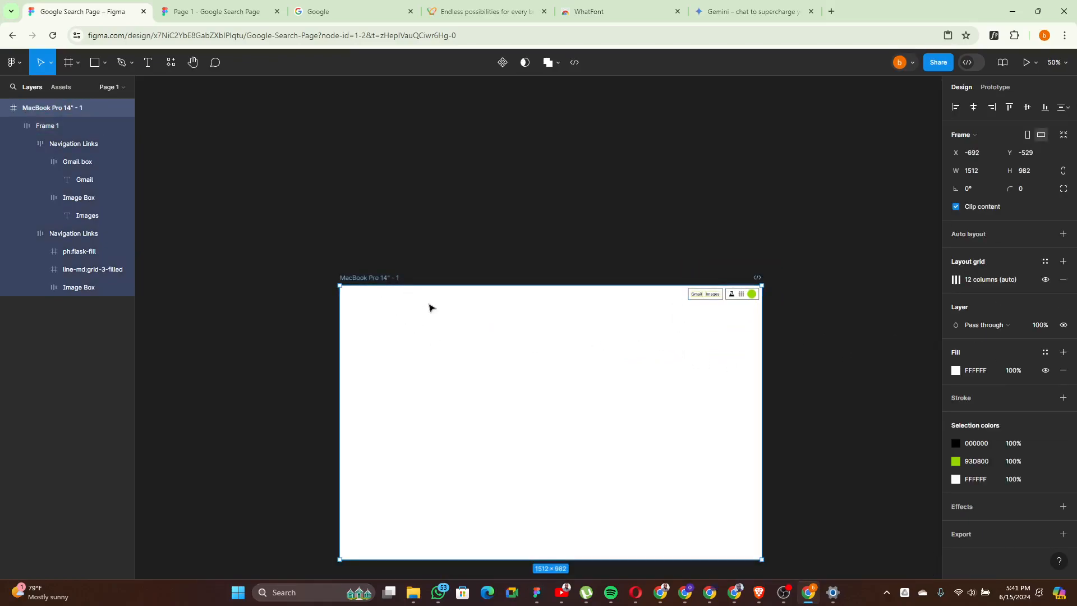
key("ctrl+shift+4")
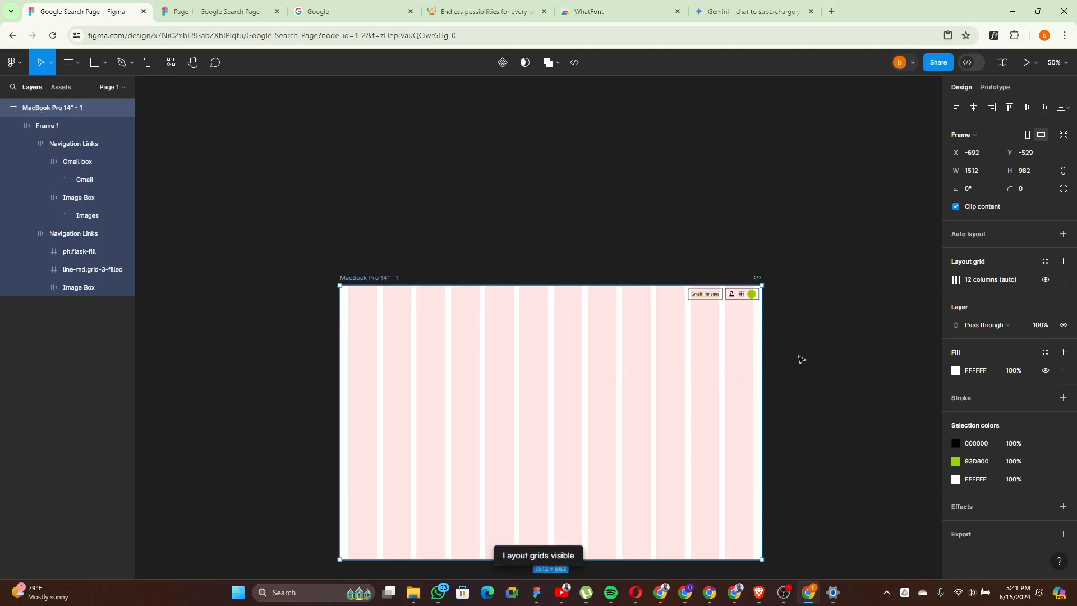
scroll(757, 359, "down", 2)
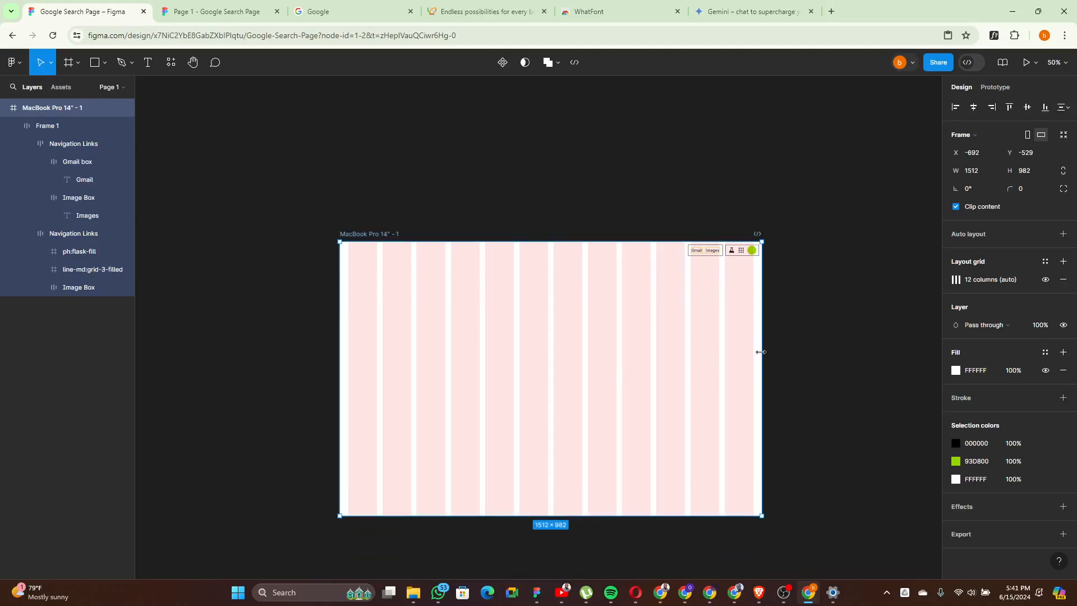
left_click(955, 280)
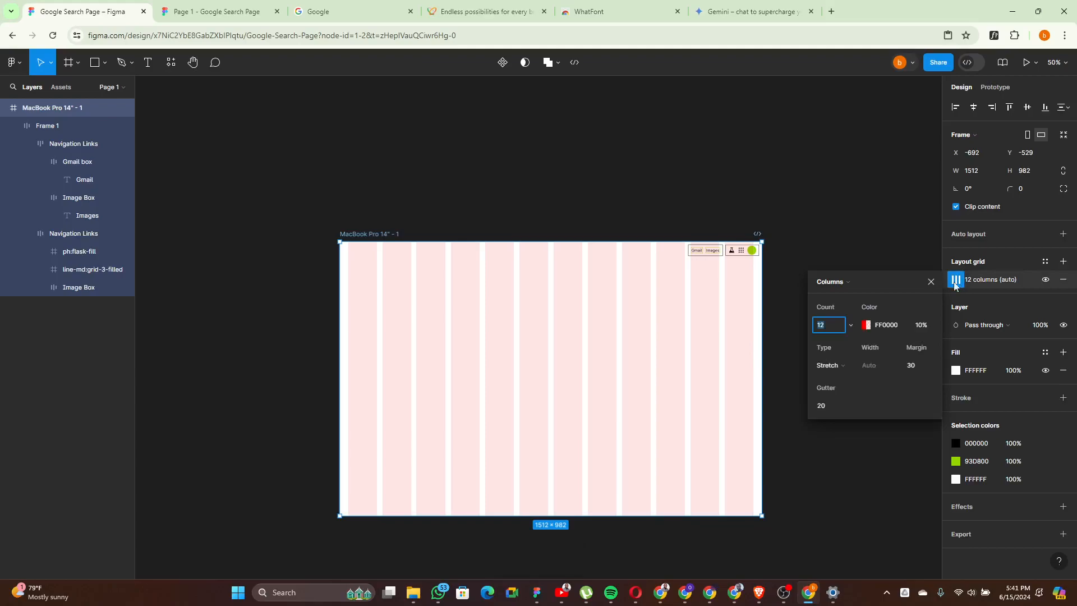
left_click(783, 380)
key("ctrl+shift+4")
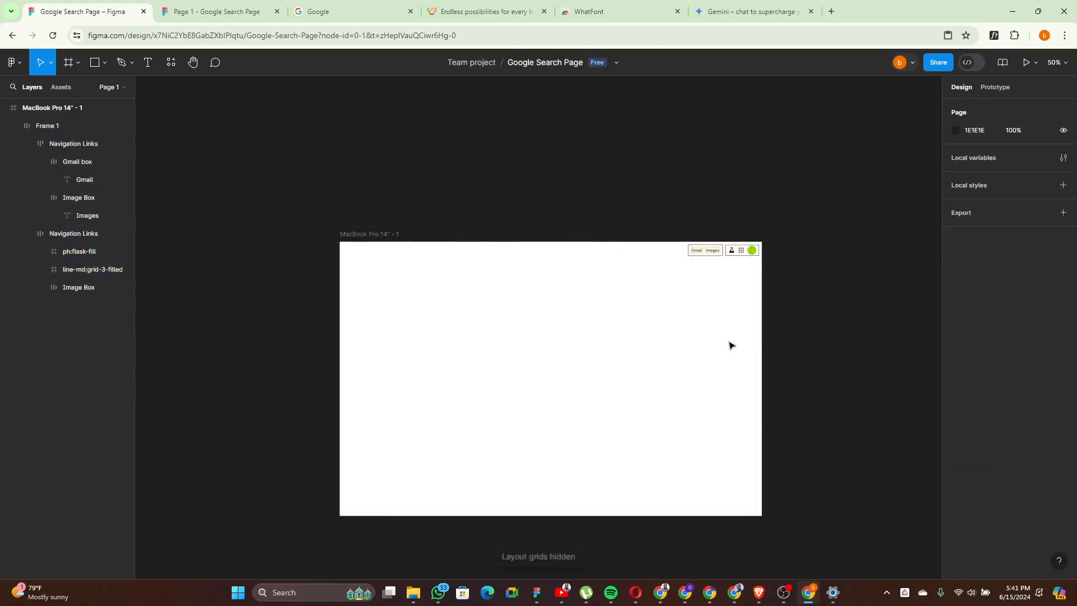
Set the horizontal padding of Frame 1, the header container, to 30.
scroll(760, 239, "up", 3)
scroll(760, 239, "up", 5)
left_click(717, 279)
left_click(969, 312)
type("3")
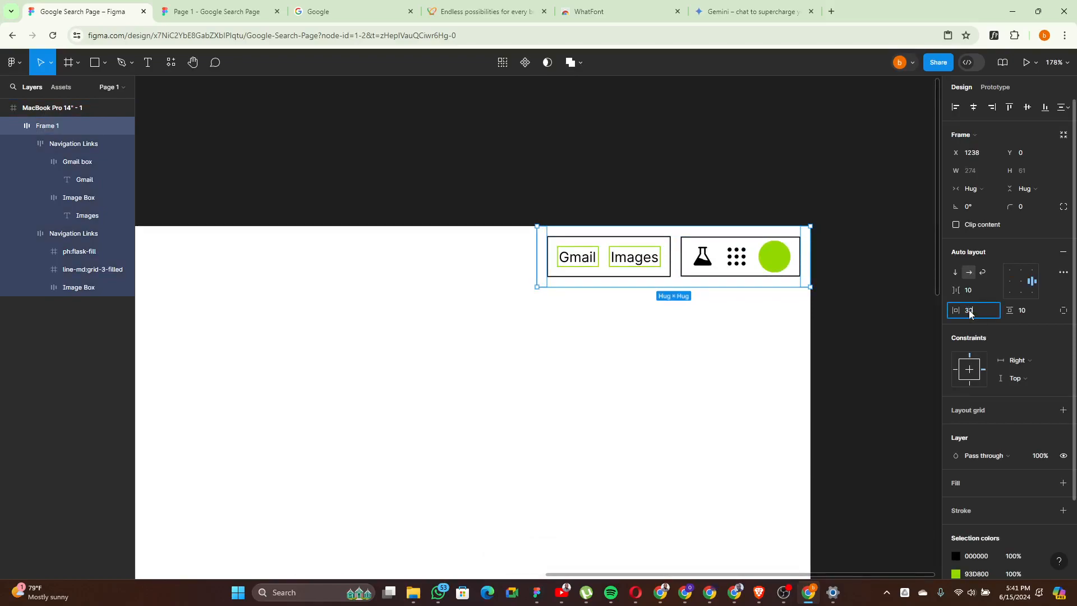
type("0")
key("Return")
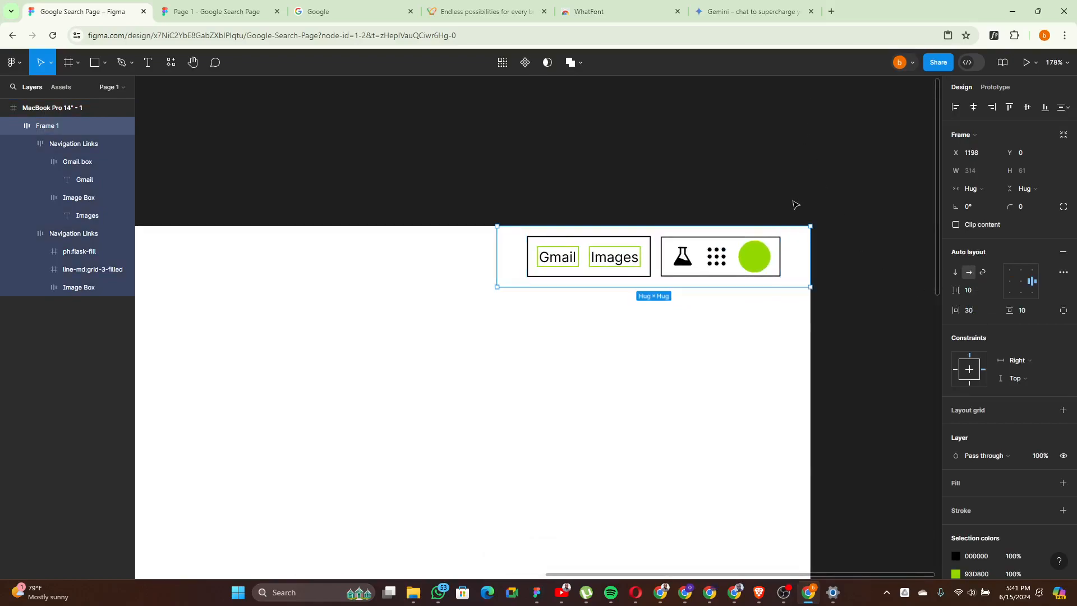
Check the header's width on the live Google page, make Frame 1 1512 wide, and align it to the MacBook frame's left edge.
scroll(796, 201, "down", 3)
scroll(698, 245, "down", 2)
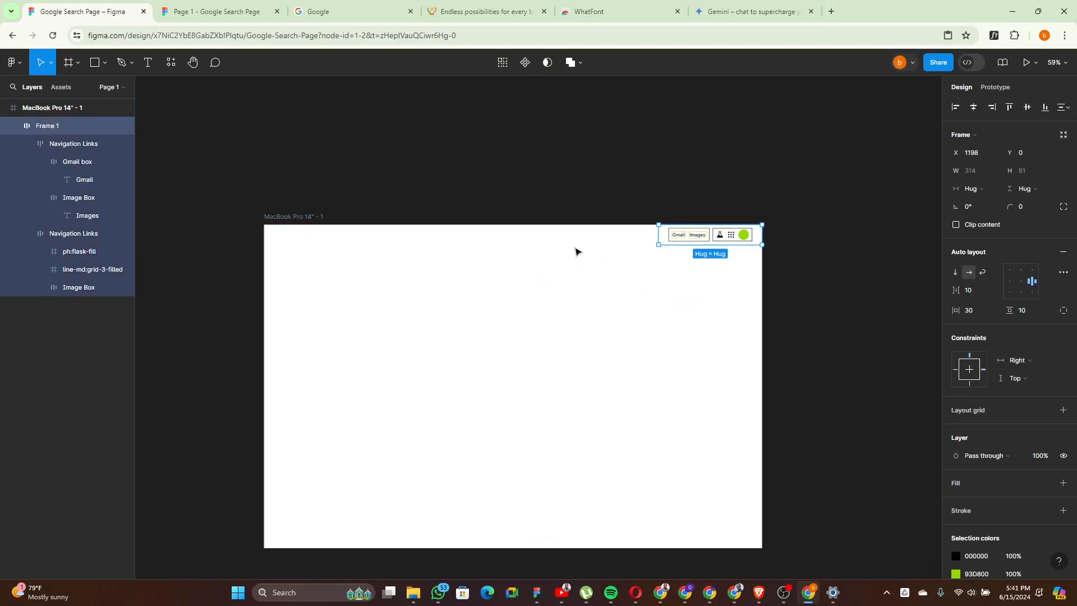
left_click(352, 13)
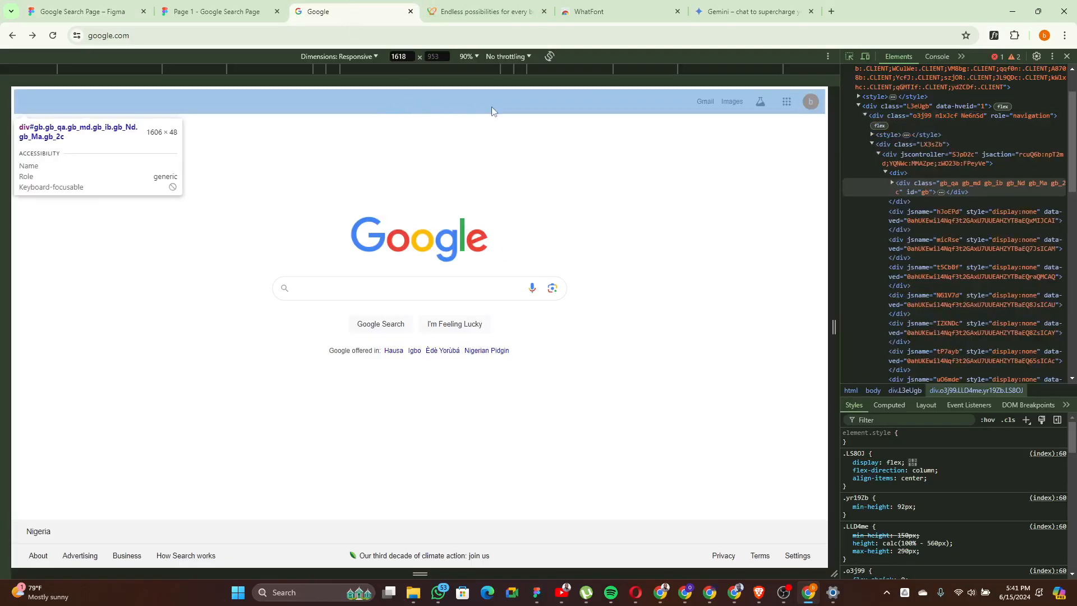
left_click(84, 12)
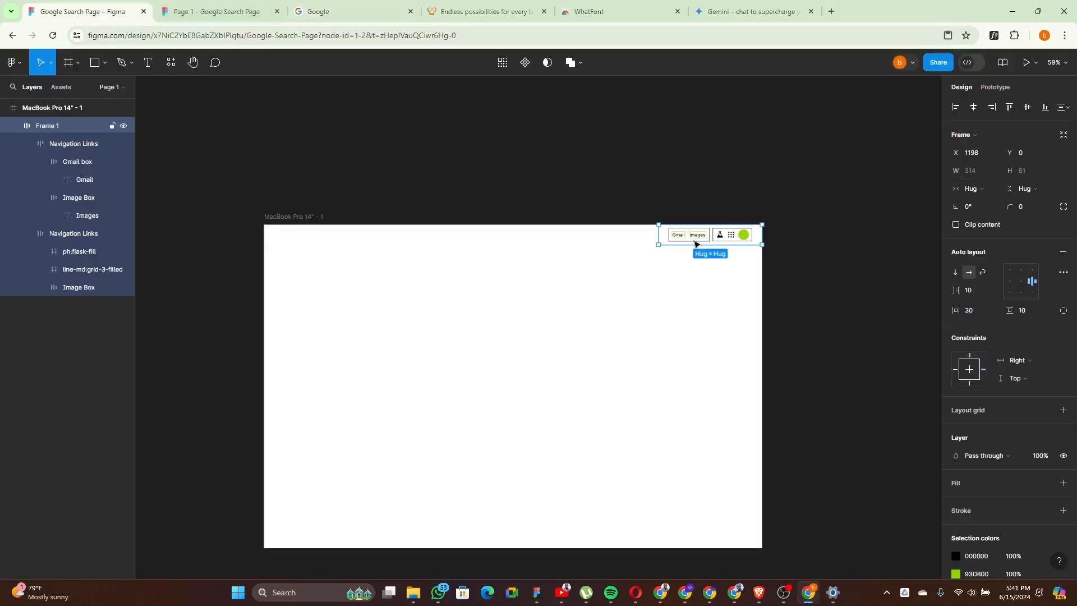
left_click(978, 173)
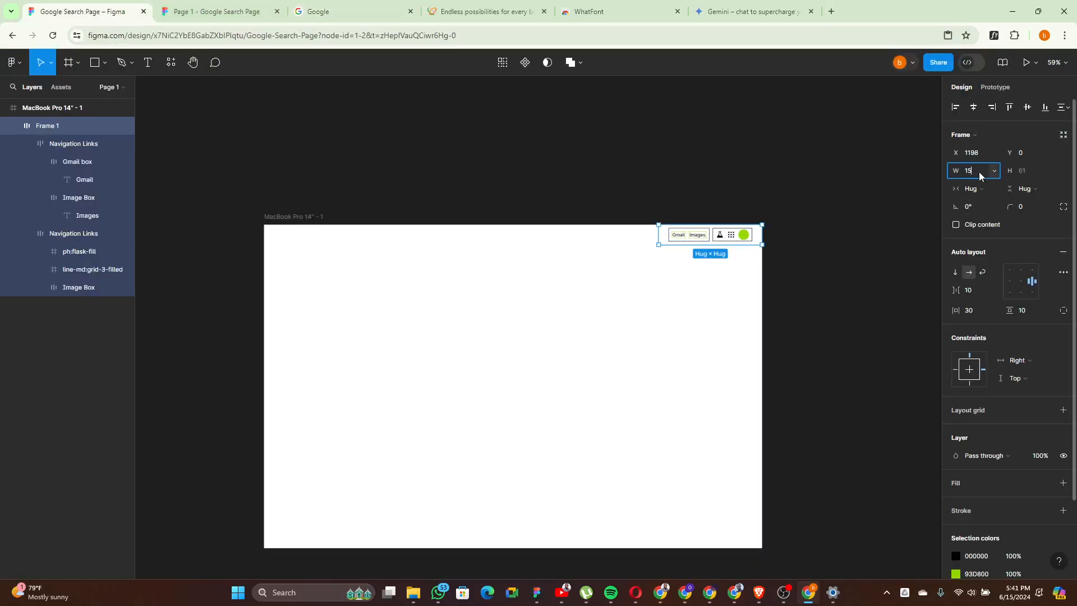
type("1512")
key("Return")
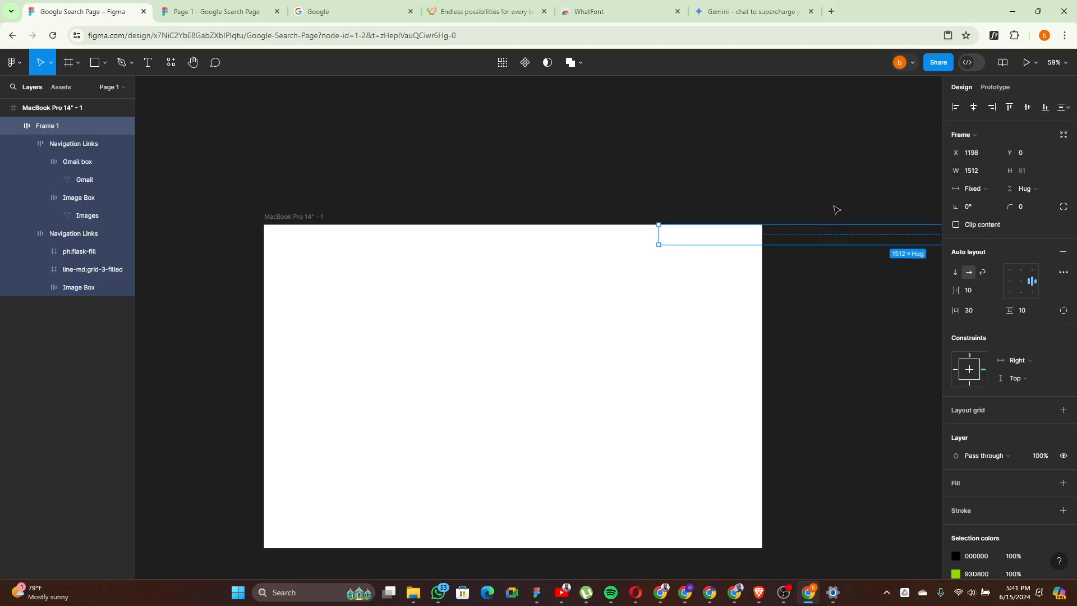
left_click(954, 109)
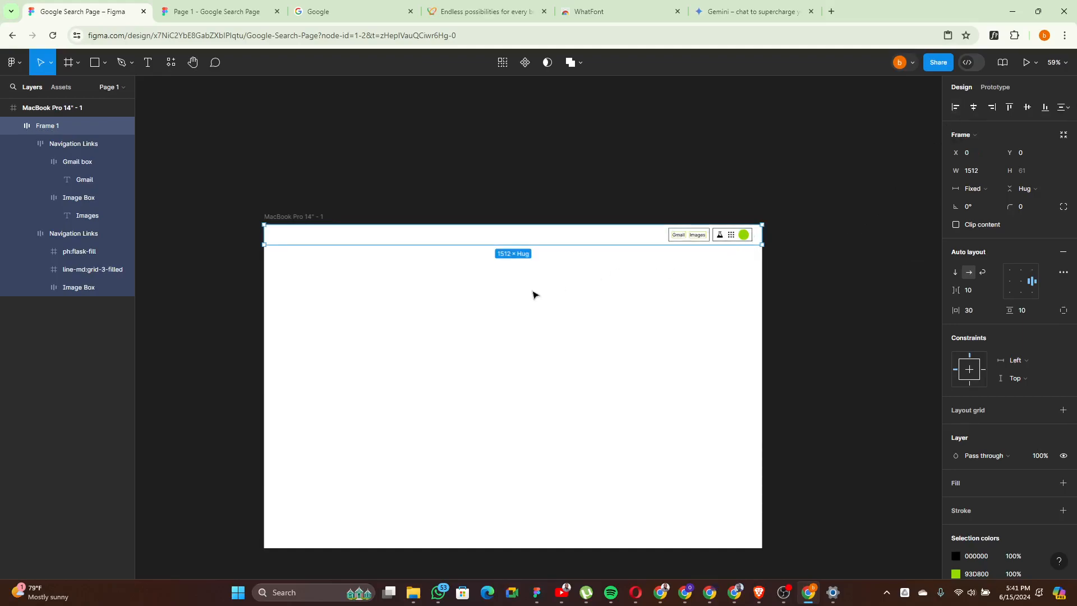
Replace the round profile placeholder's solid fill with the picture file named Image from the My pictures folder.
scroll(564, 288, "down", 1)
scroll(752, 194, "up", 5)
scroll(746, 193, "up", 6)
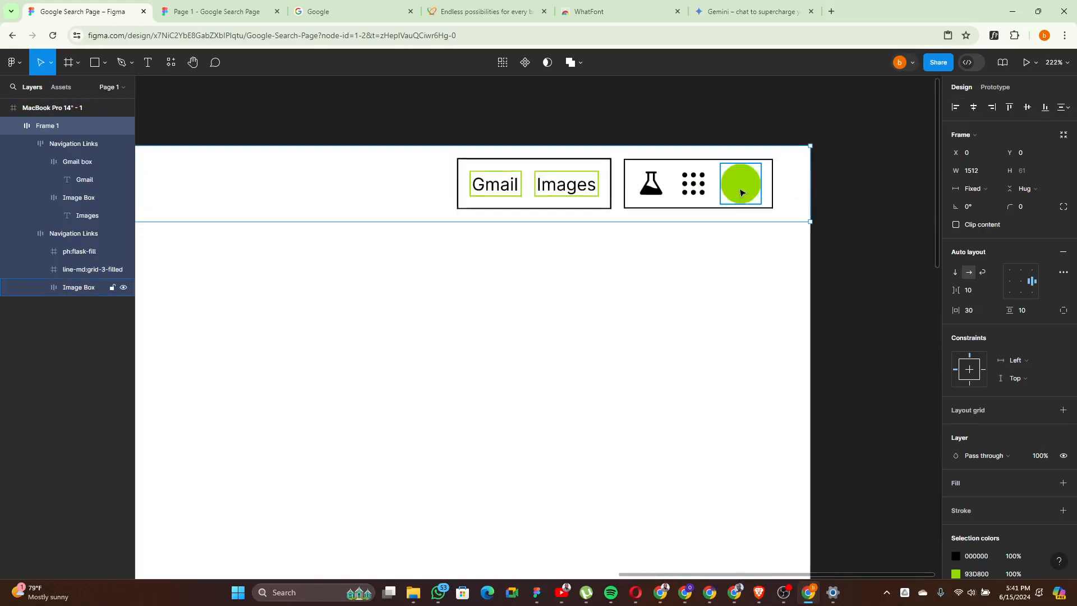
left_click(742, 184)
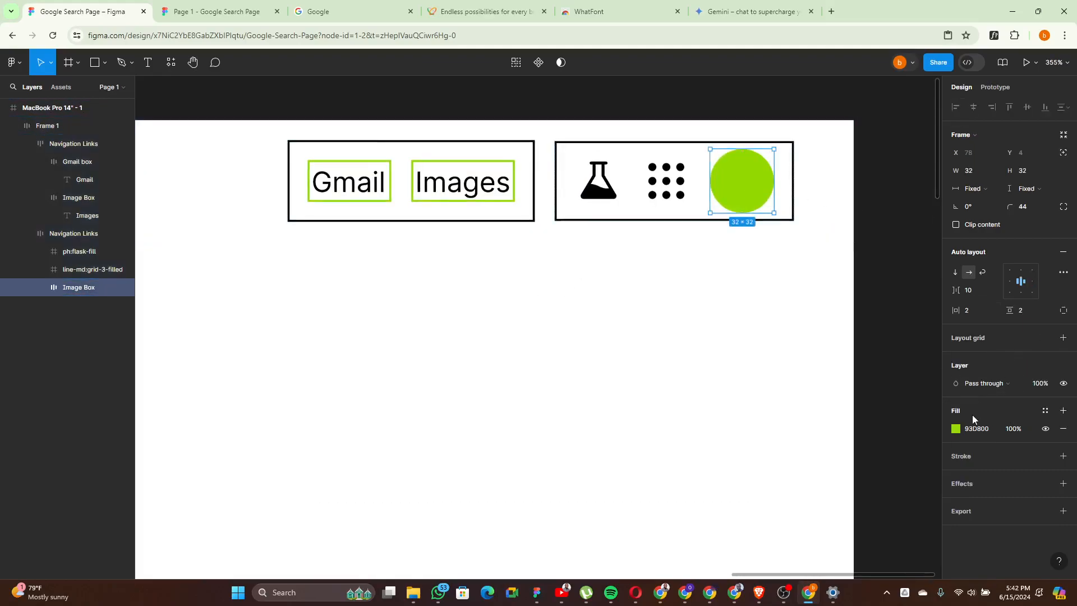
left_click(955, 429)
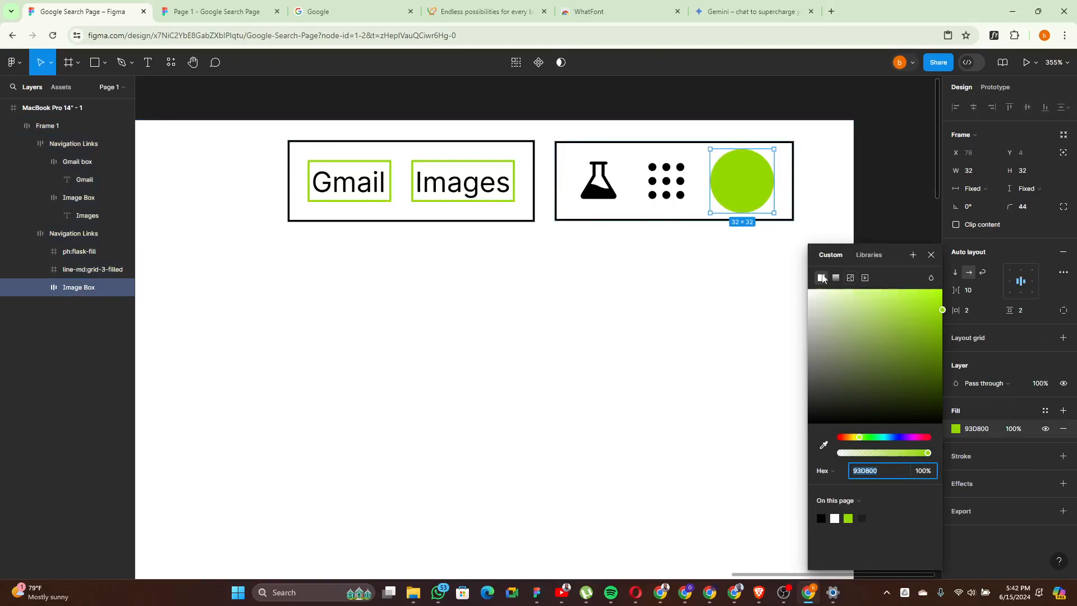
left_click(851, 277)
left_click(872, 359)
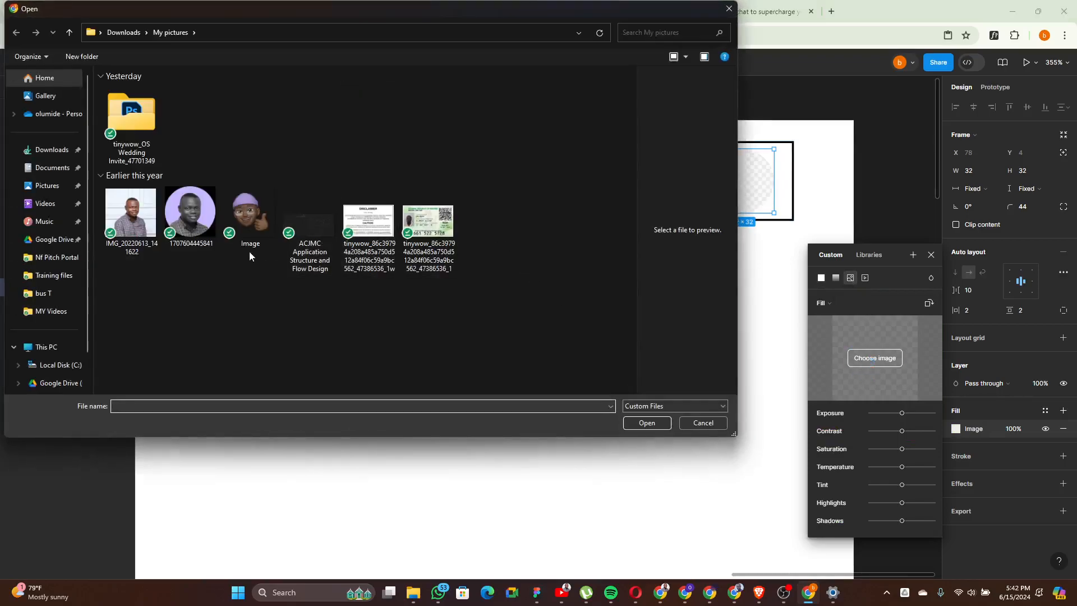
left_click(250, 227)
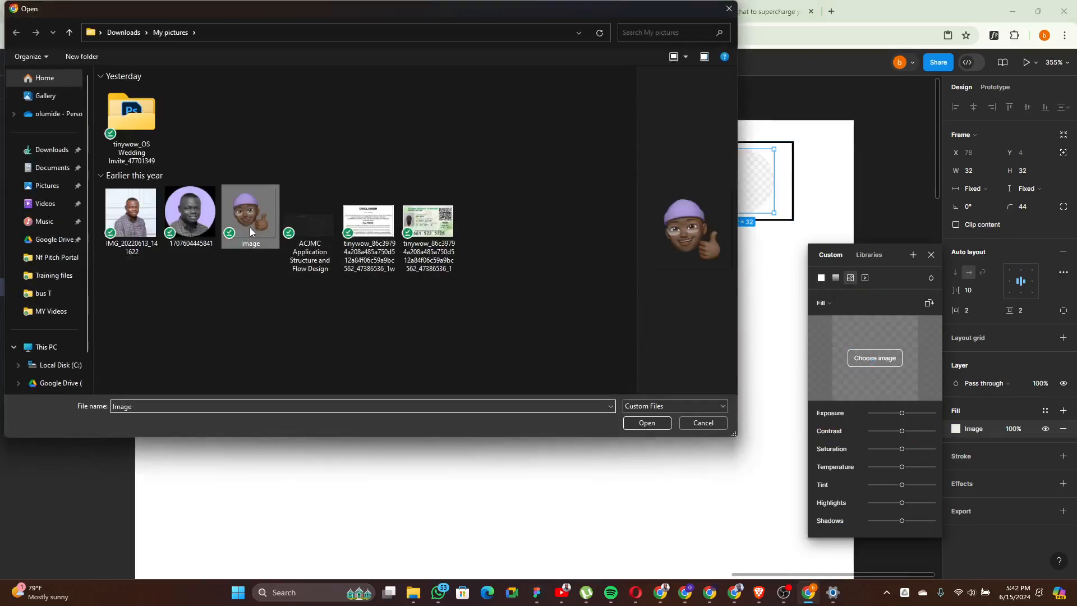
double_click(250, 228)
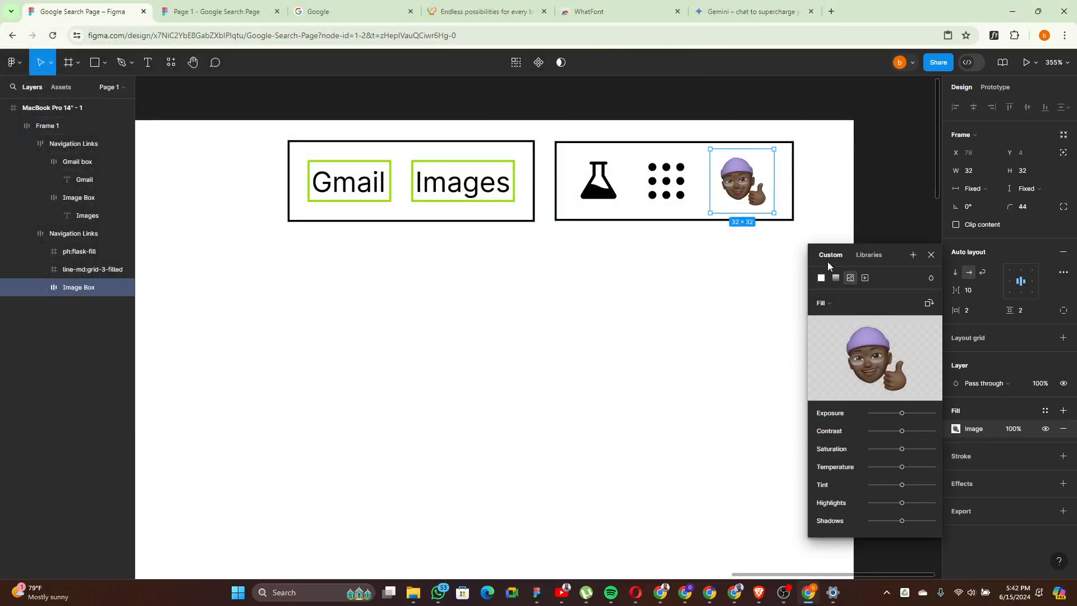
left_click(930, 256)
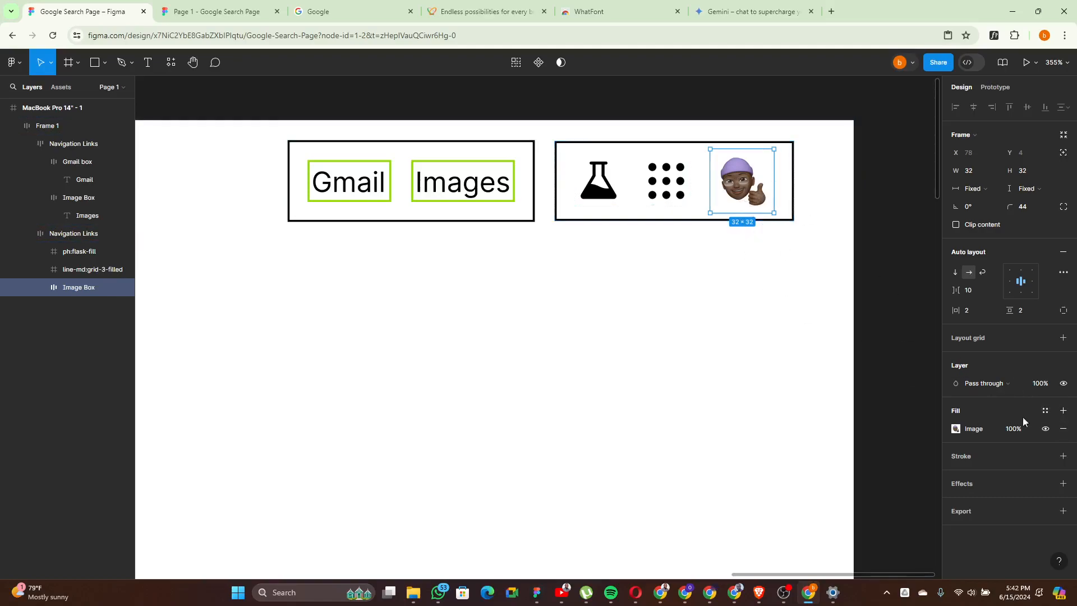
Add a second solid fill to the profile circle, place it beneath the image fill, and set its opacity to 100%.
left_click(1062, 414)
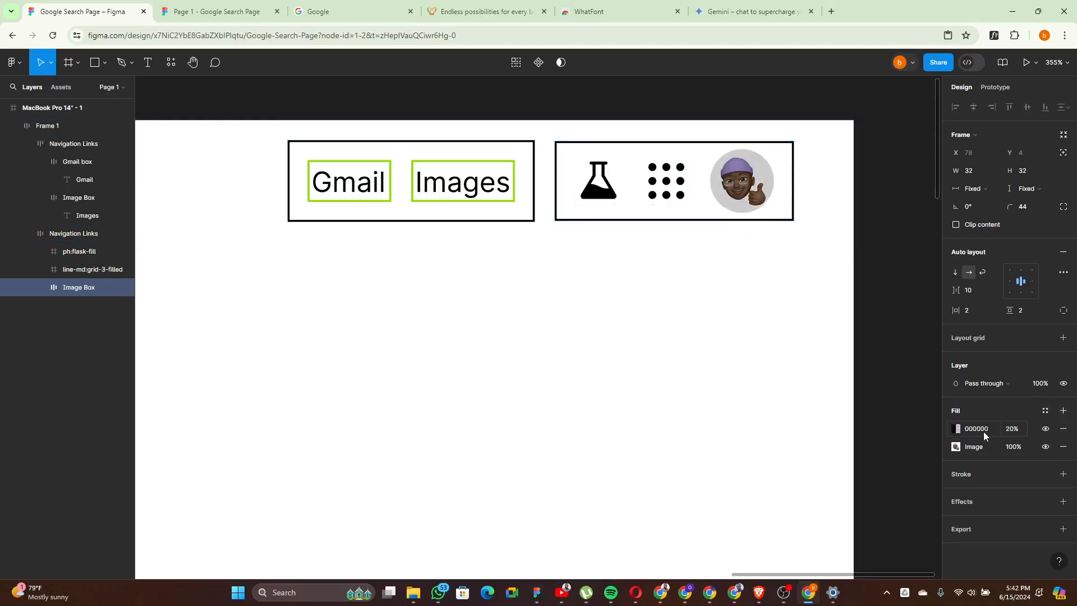
left_click_drag(946, 429, 952, 452)
left_click(981, 447)
left_click(1015, 449)
type("100")
key("Return")
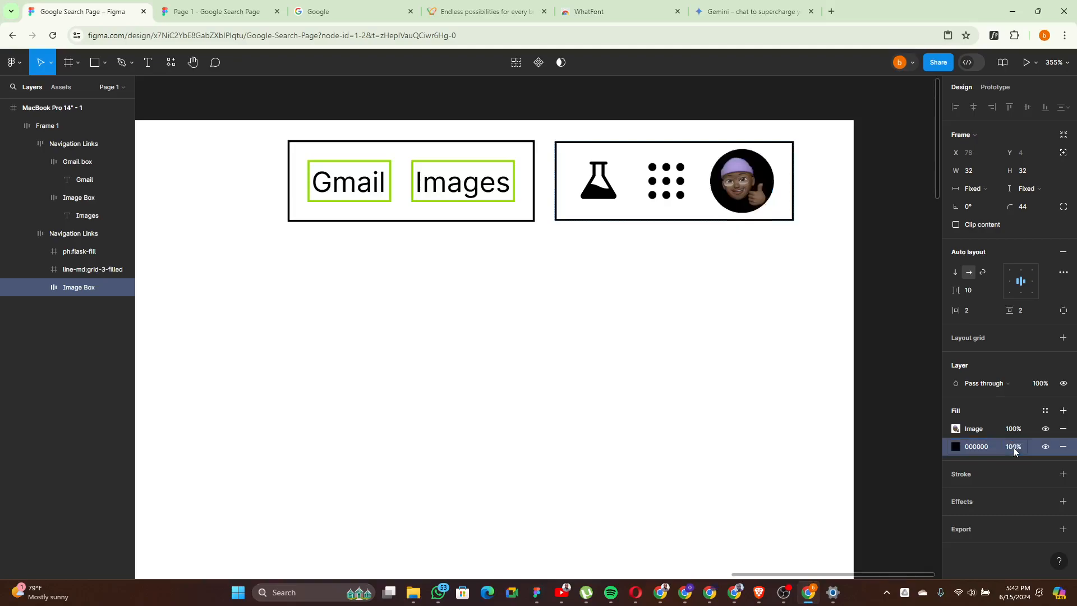
Recolour the profile circle's background fill with the page's green, 93D800.
left_click(954, 447)
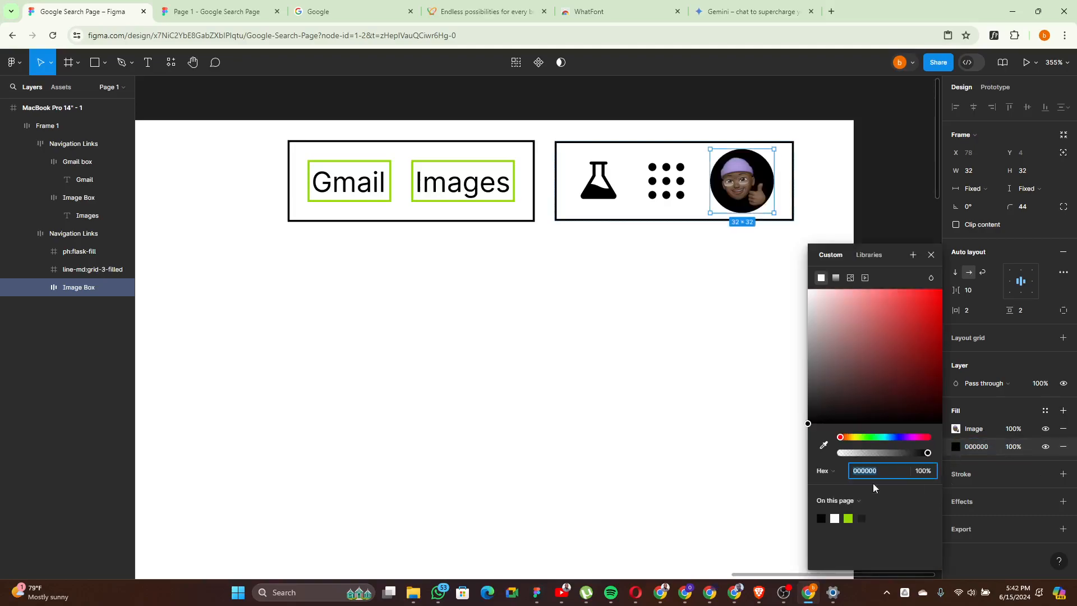
left_click(848, 517)
left_click(705, 435)
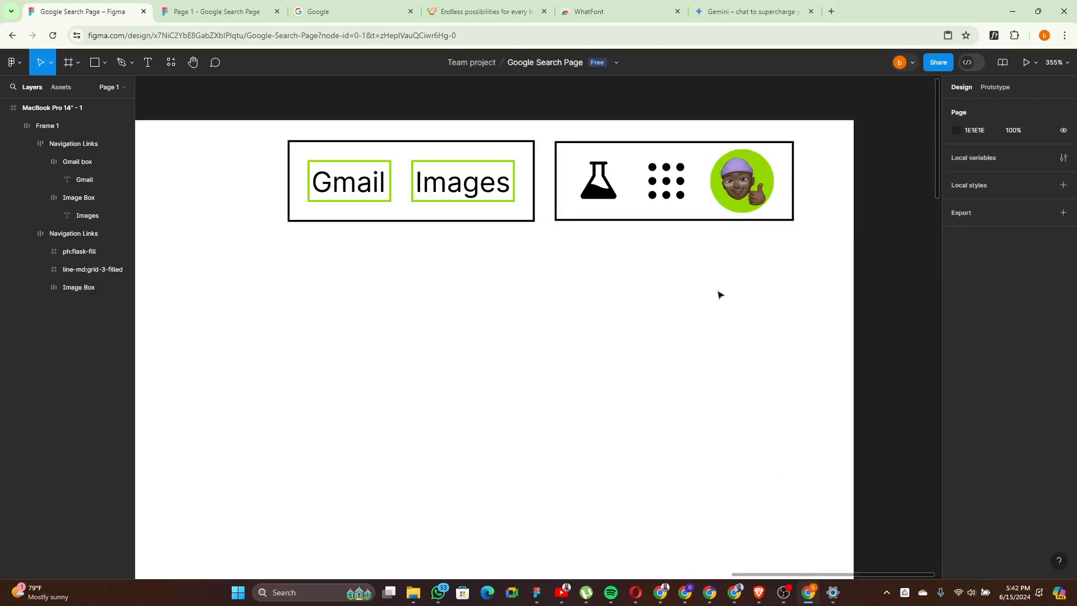
scroll(692, 285, "down", 3)
scroll(754, 180, "up", 3)
Change the profile circle's background fill to the purple sampled from the avatar's cap.
left_click(743, 223)
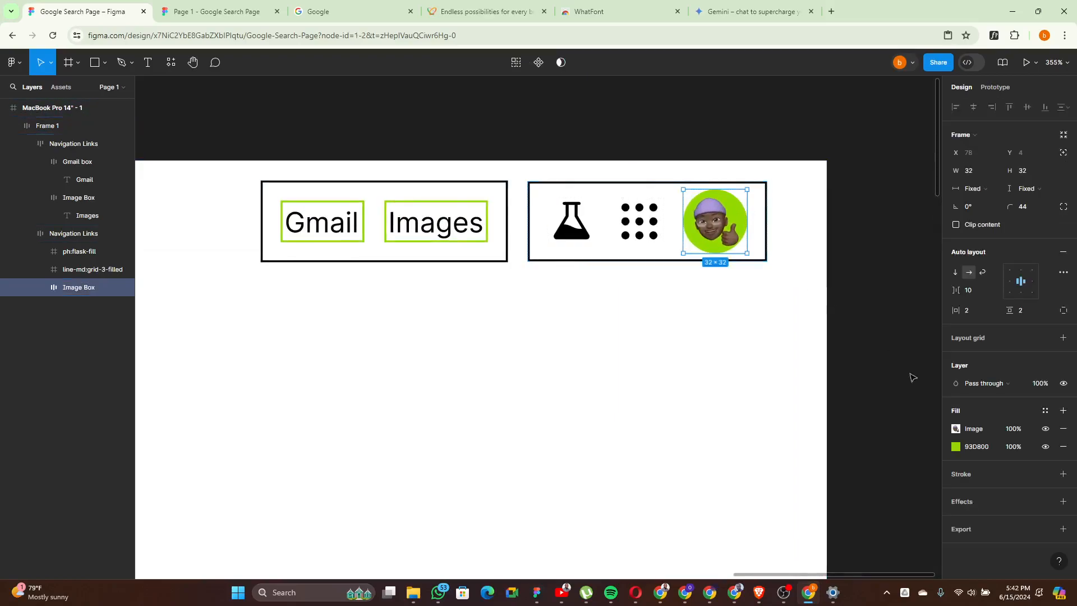
left_click(956, 447)
left_click(823, 445)
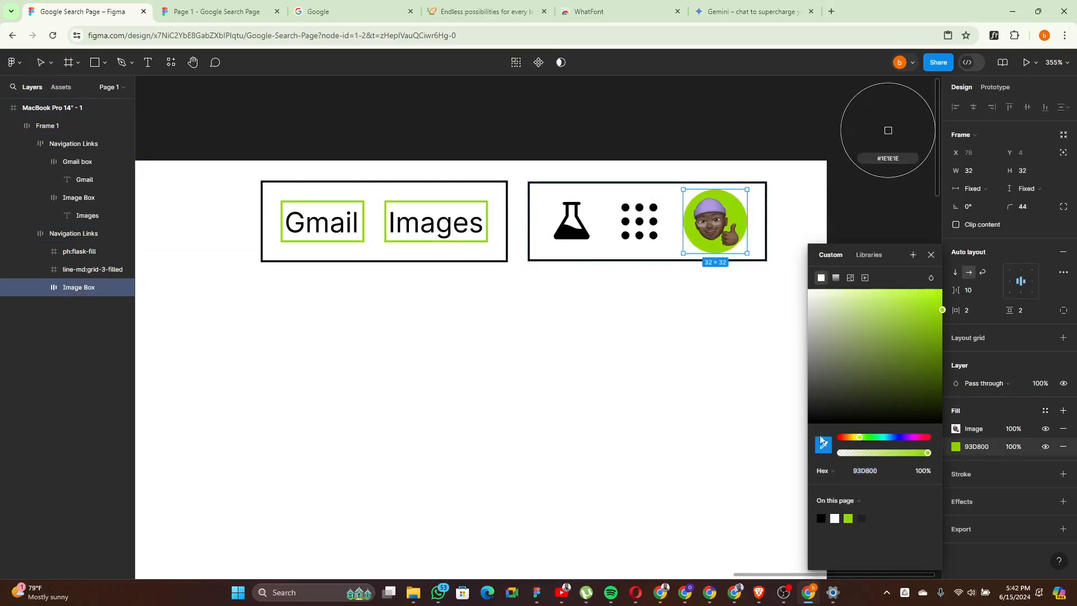
left_click(711, 210)
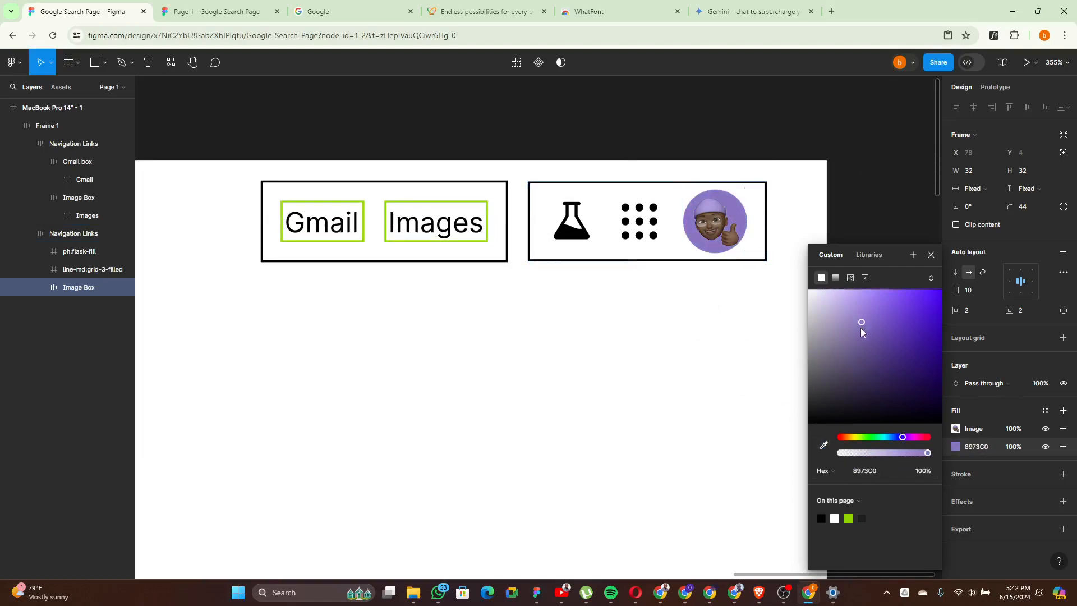
left_click(705, 411)
Review the header at different magnifications, and compare its prototype preview with the live Google homepage.
scroll(709, 339, "down", 10)
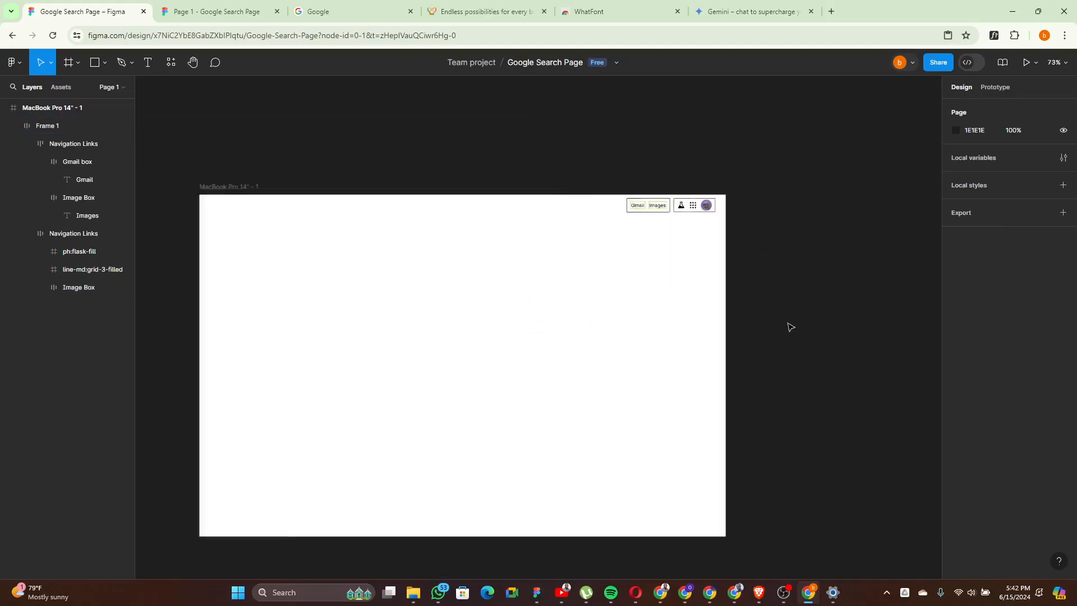
scroll(607, 236, "up", 3)
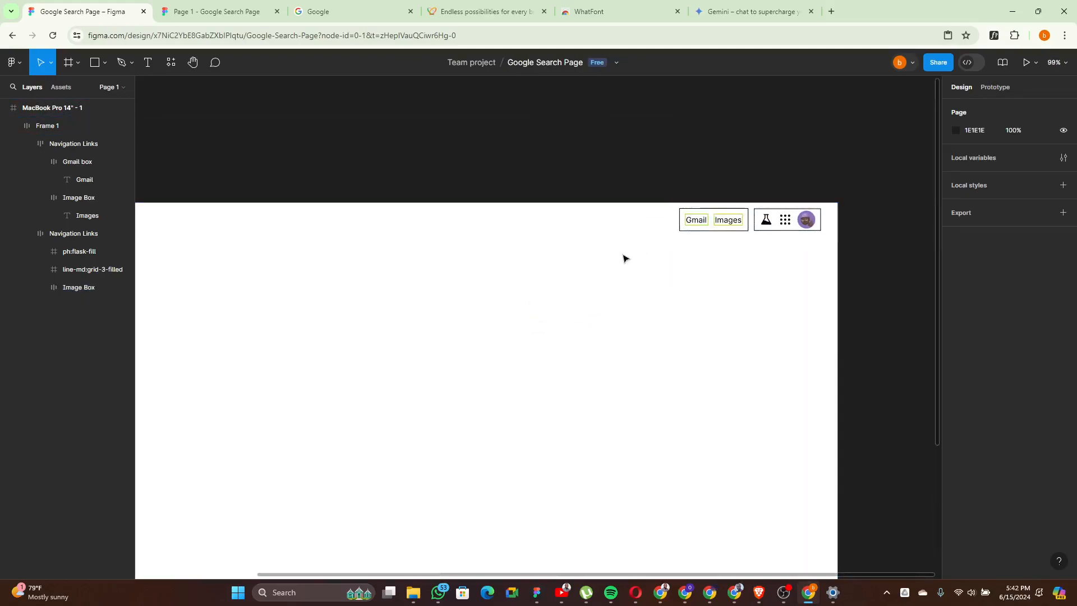
scroll(625, 258, "up", 4)
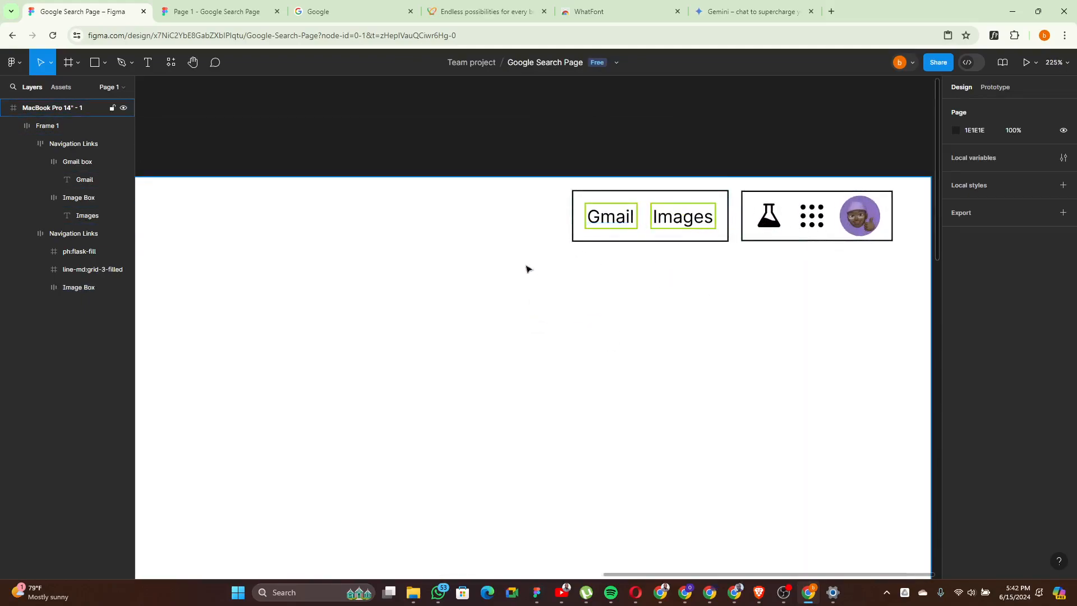
scroll(649, 264, "down", 2)
scroll(721, 247, "up", 3)
scroll(776, 271, "down", 4)
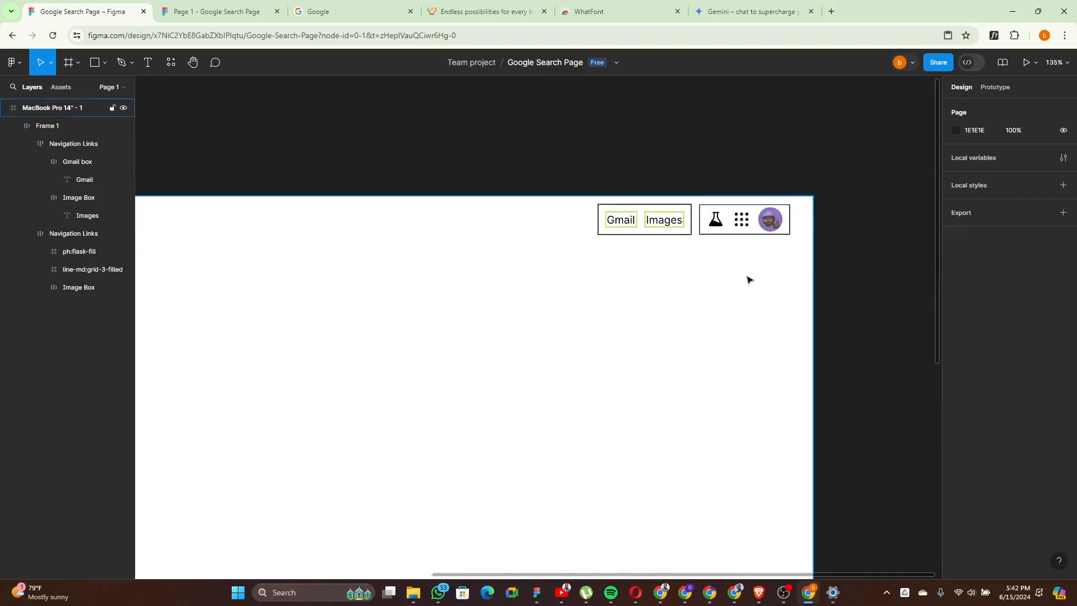
scroll(750, 279, "down", 5)
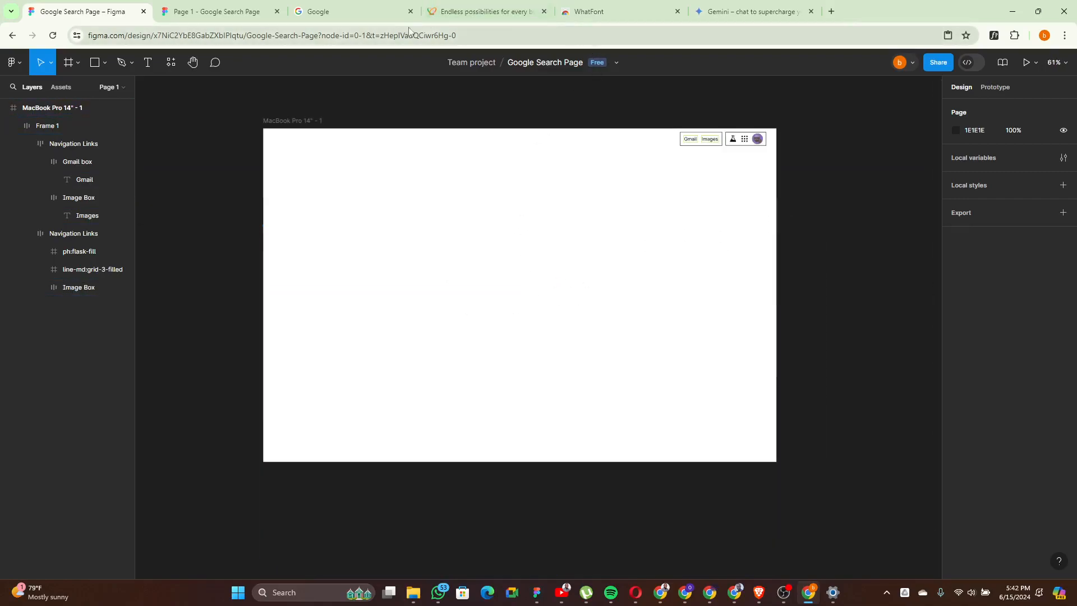
left_click(218, 12)
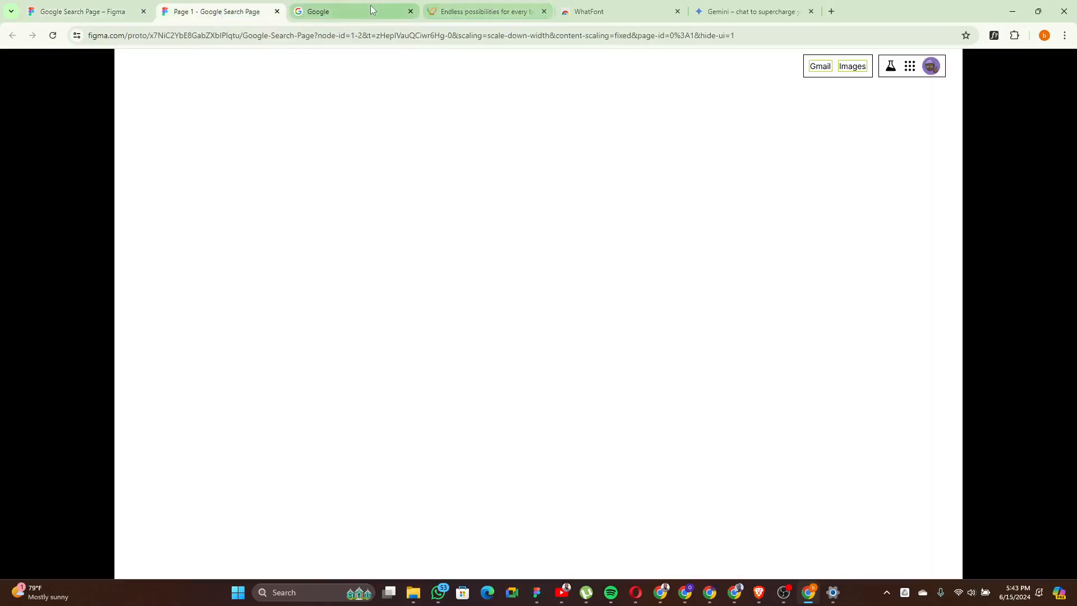
left_click(348, 11)
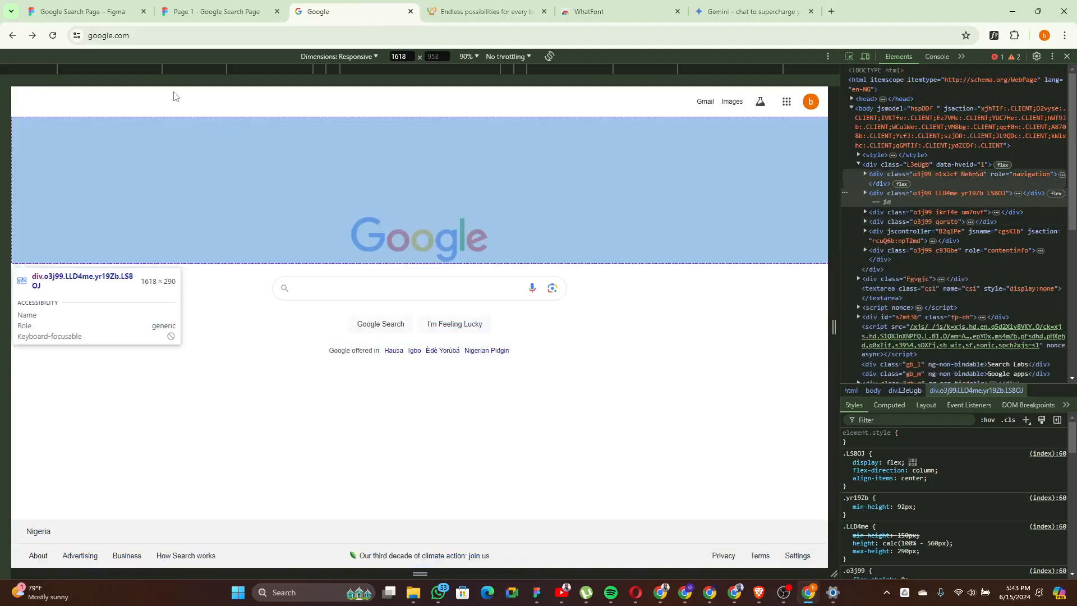
Duplicate the header Frame 1 downwards and align the copy to the bottom of the MacBook Pro 14" - 1 frame.
left_click(79, 11)
left_click(575, 145)
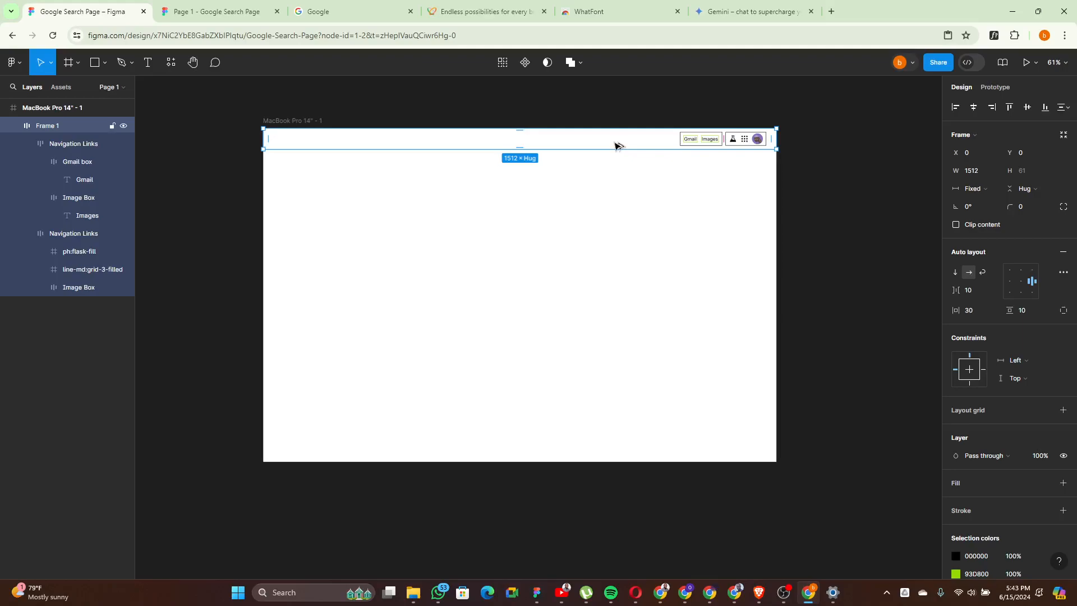
left_click_drag(615, 152, 639, 442)
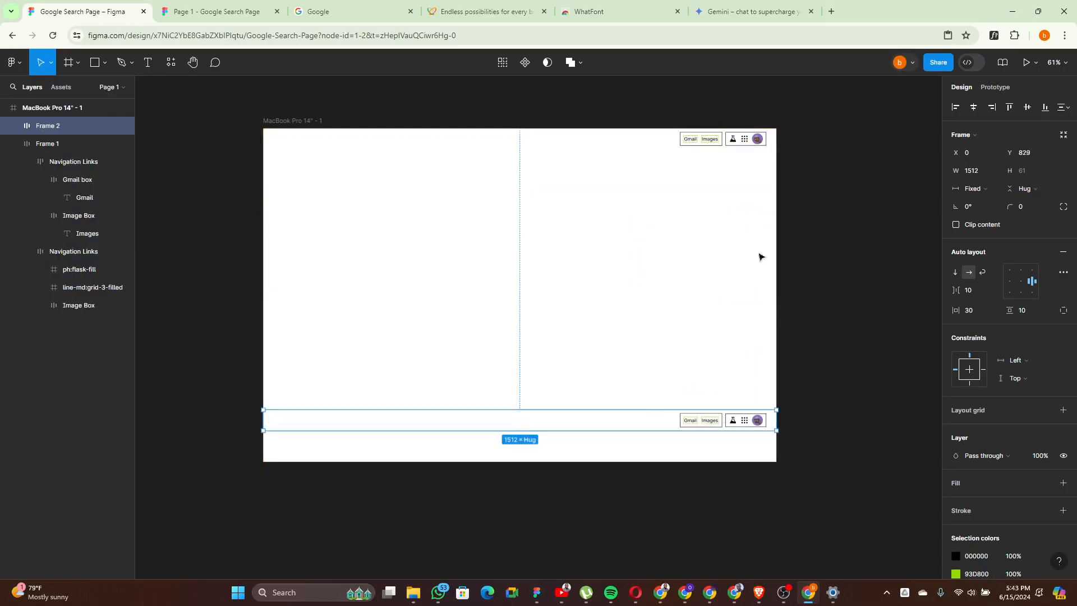
left_click(1044, 107)
Remove the black stroke from both Navigation Links frames in the header Frame 1.
scroll(583, 271, "up", 2)
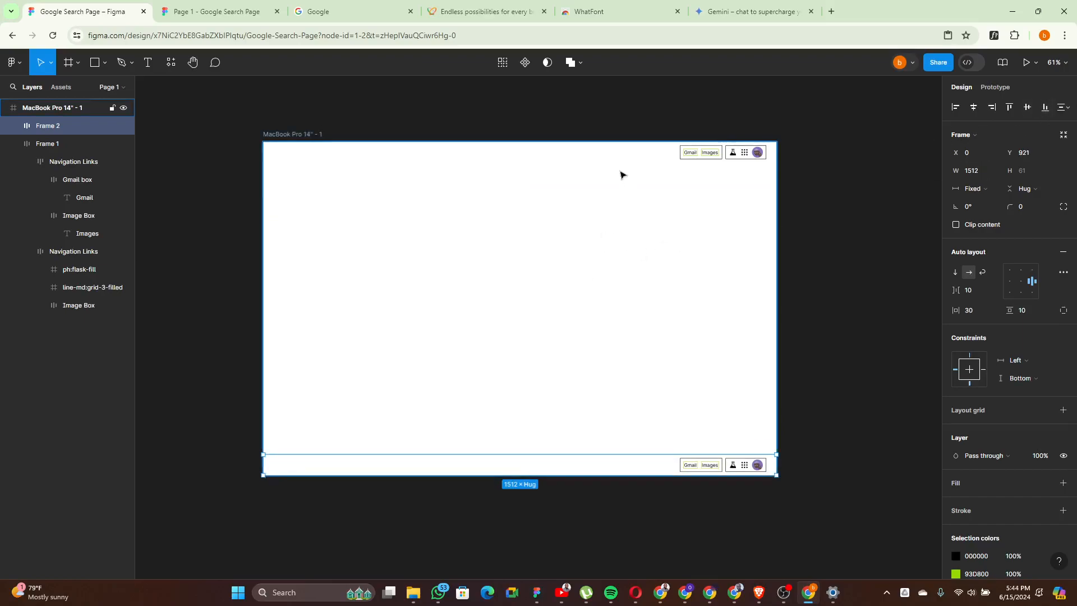
scroll(621, 174, "up", 6)
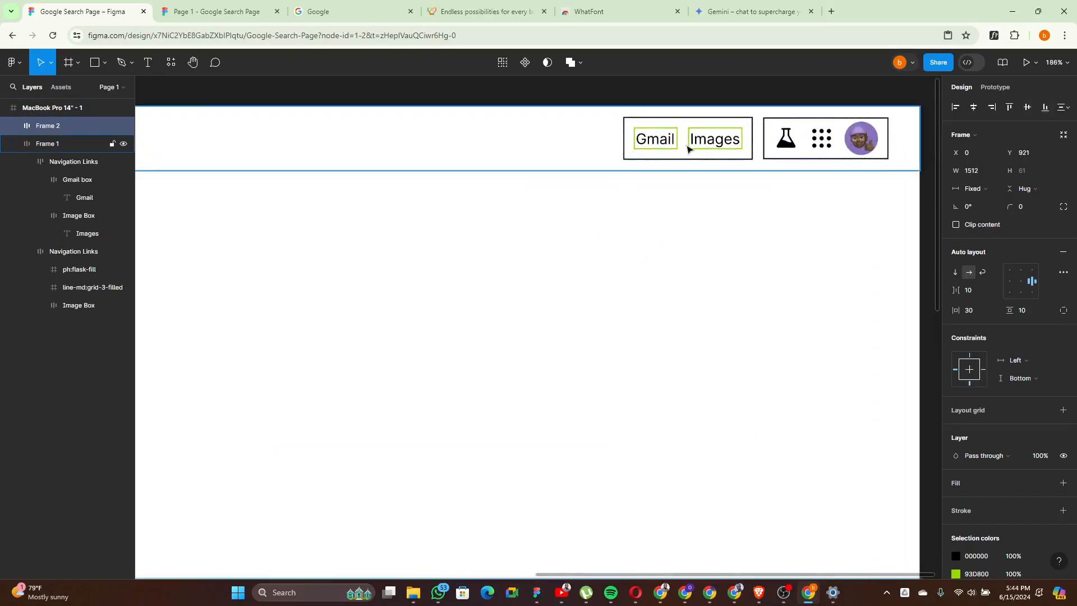
left_click(690, 148)
left_click(691, 149)
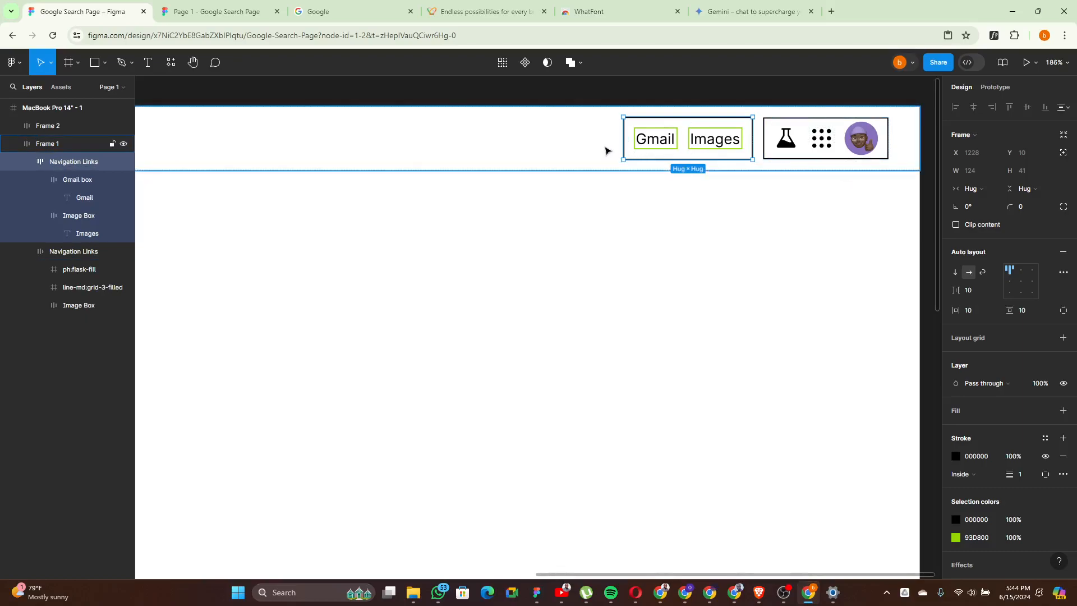
left_click(767, 155)
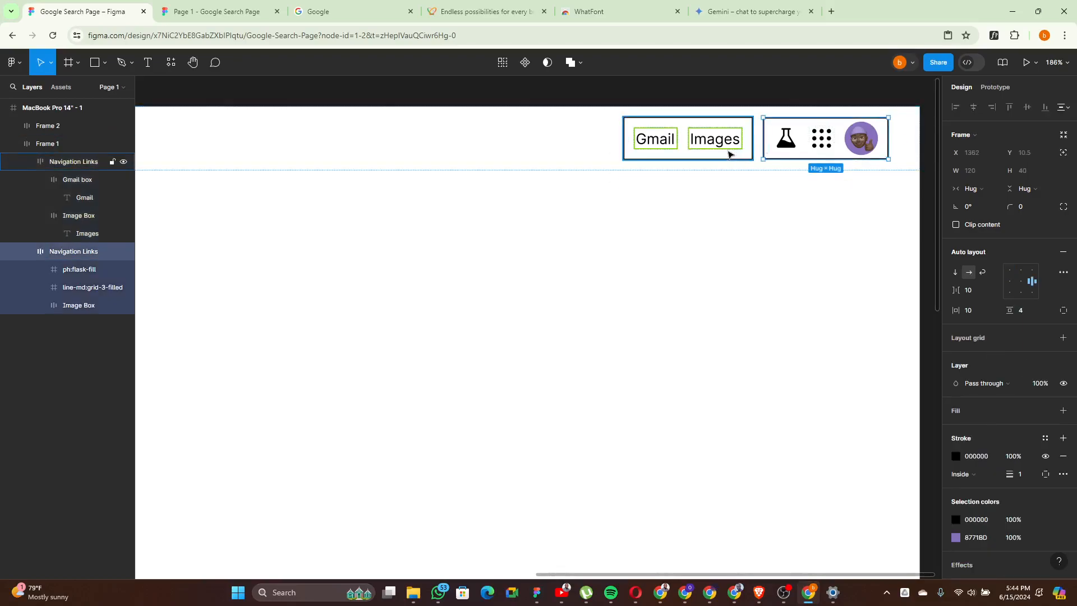
left_click(728, 154, "shift")
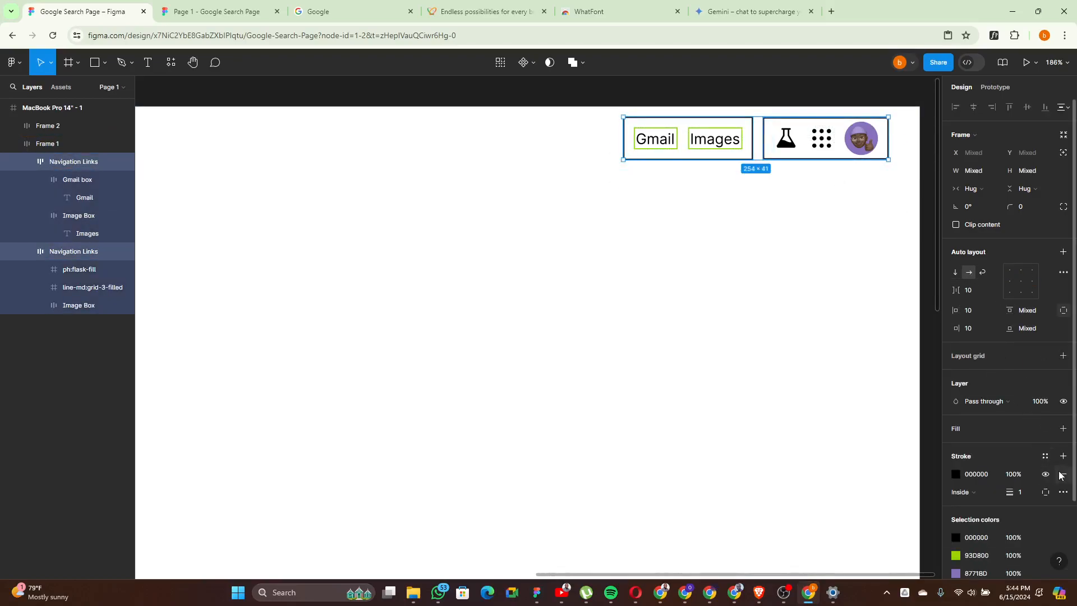
Remove the green stroke from the Gmail box and Image Box around the header's Gmail and Images links.
left_click(732, 150)
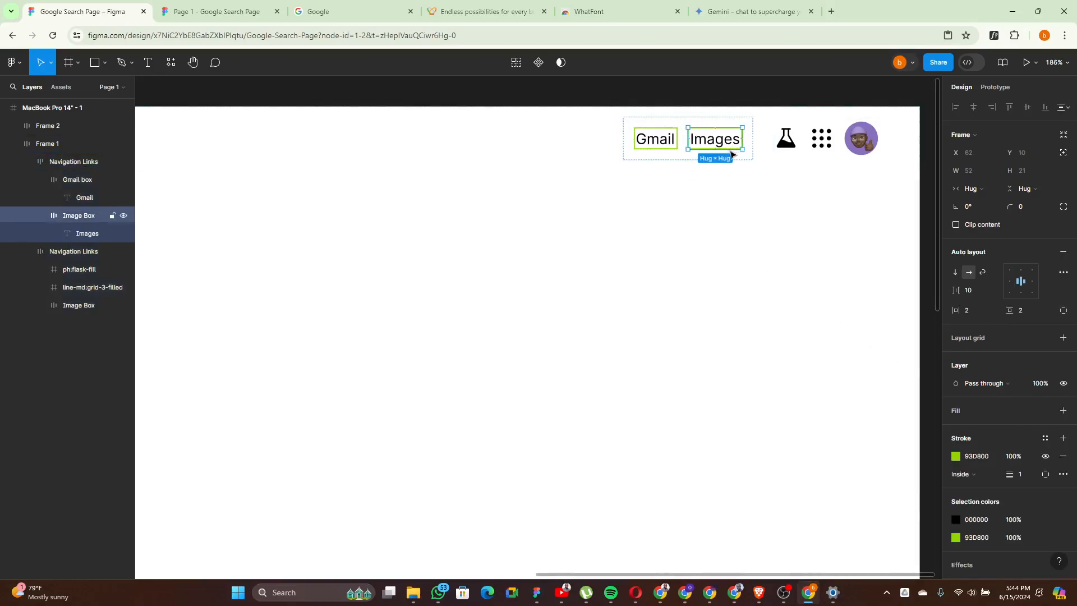
left_click(664, 144, "shift")
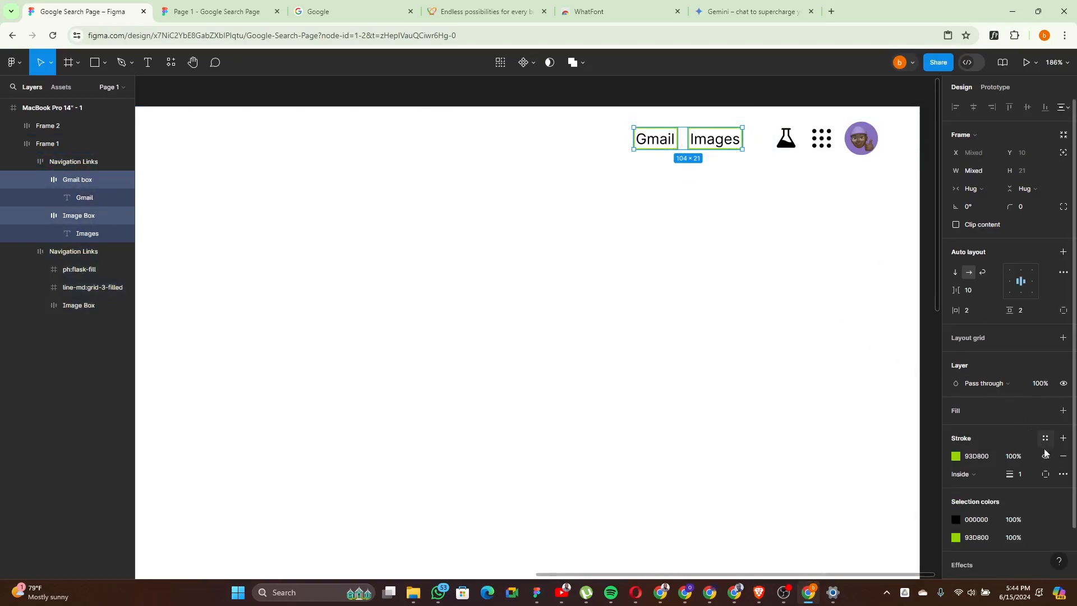
left_click(1062, 455)
left_click(692, 284)
Check the header without outlines on the canvas and in the prototype preview, and compare it with the live Google homepage.
scroll(567, 139, "down", 3, "ctrl")
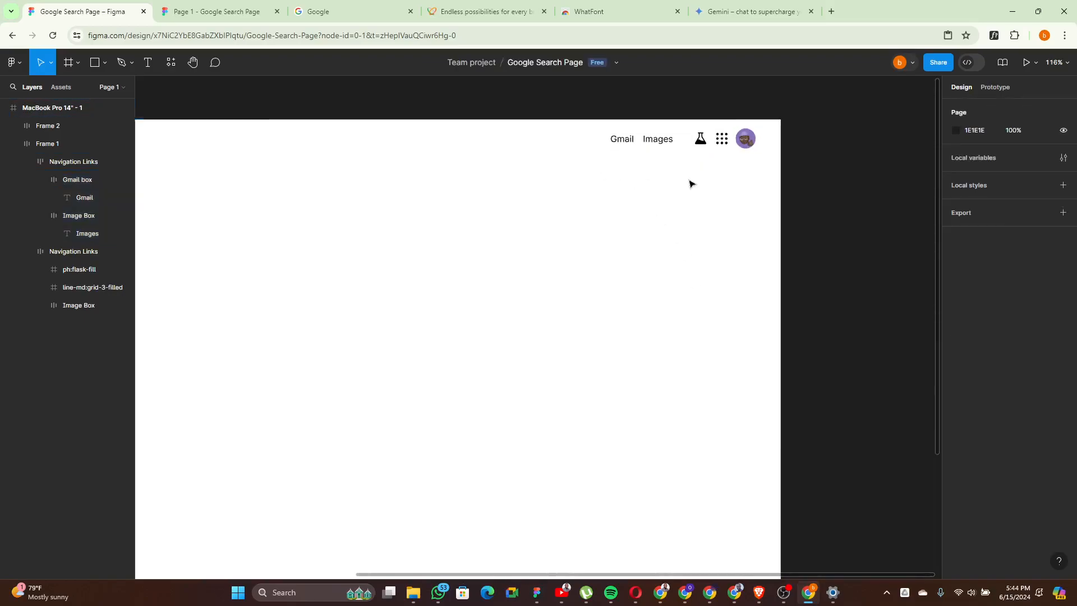
scroll(668, 173, "down", 4, "ctrl")
left_click(220, 7)
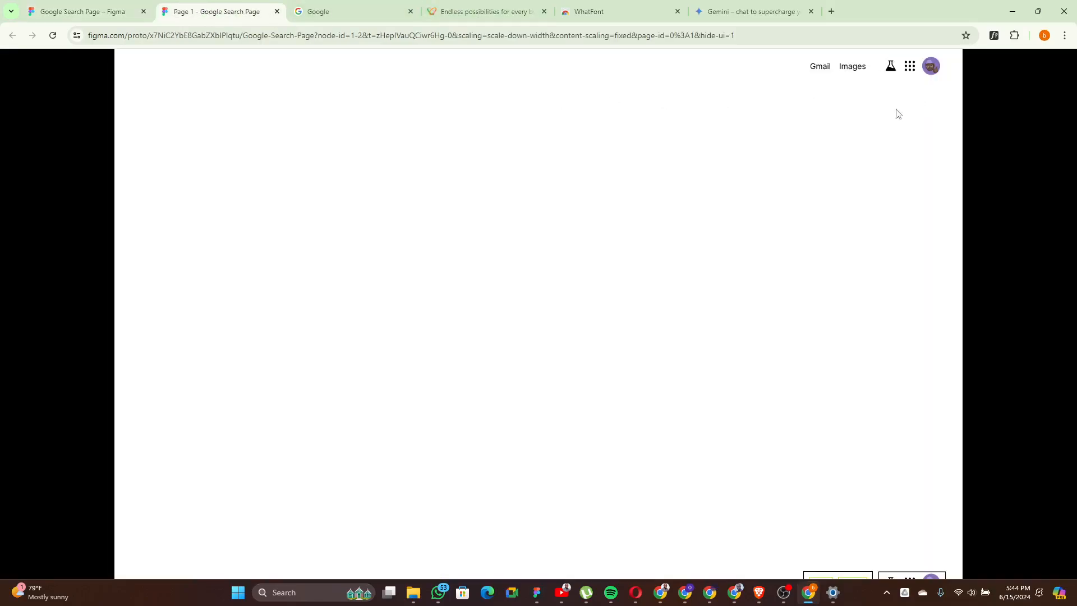
left_click(151, 17)
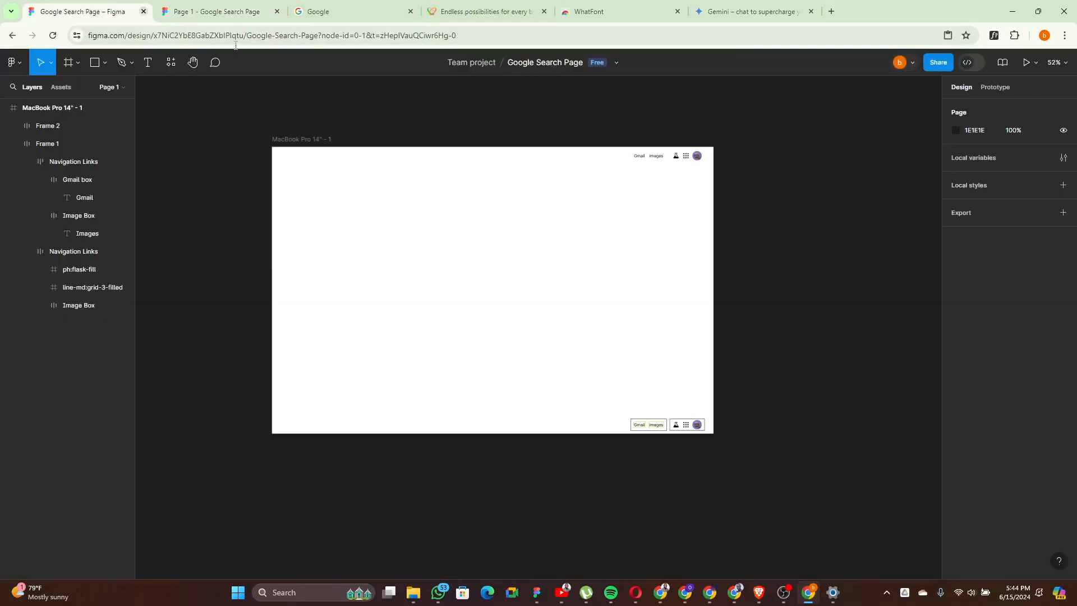
scroll(450, 207, "up", 3, "ctrl")
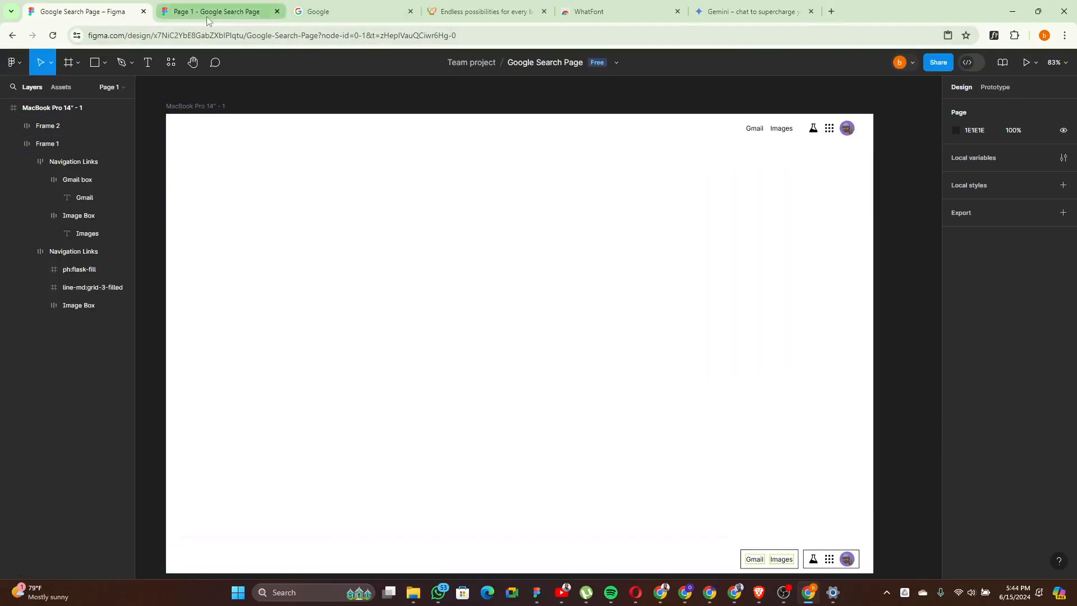
left_click(336, 11)
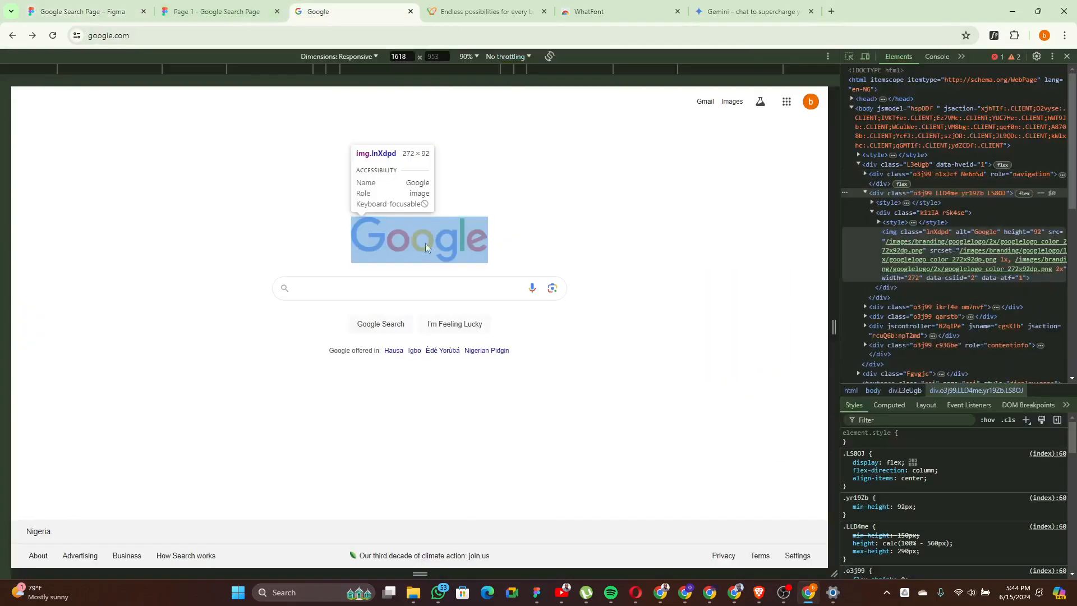
left_click(90, 11)
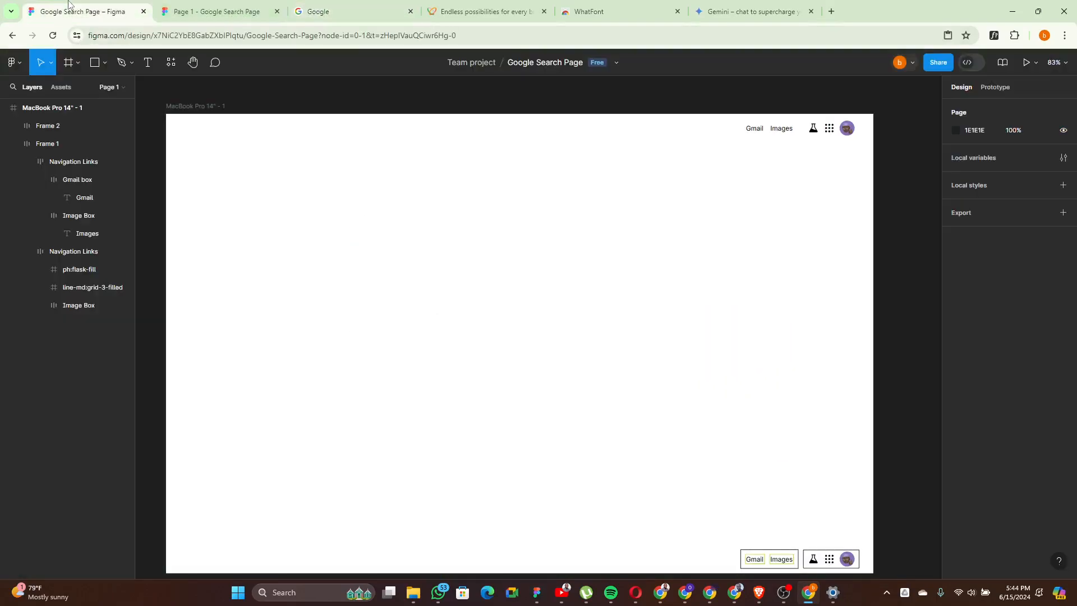
Inspect the logo image on the live Google homepage and close the developer tools.
left_click(313, 3)
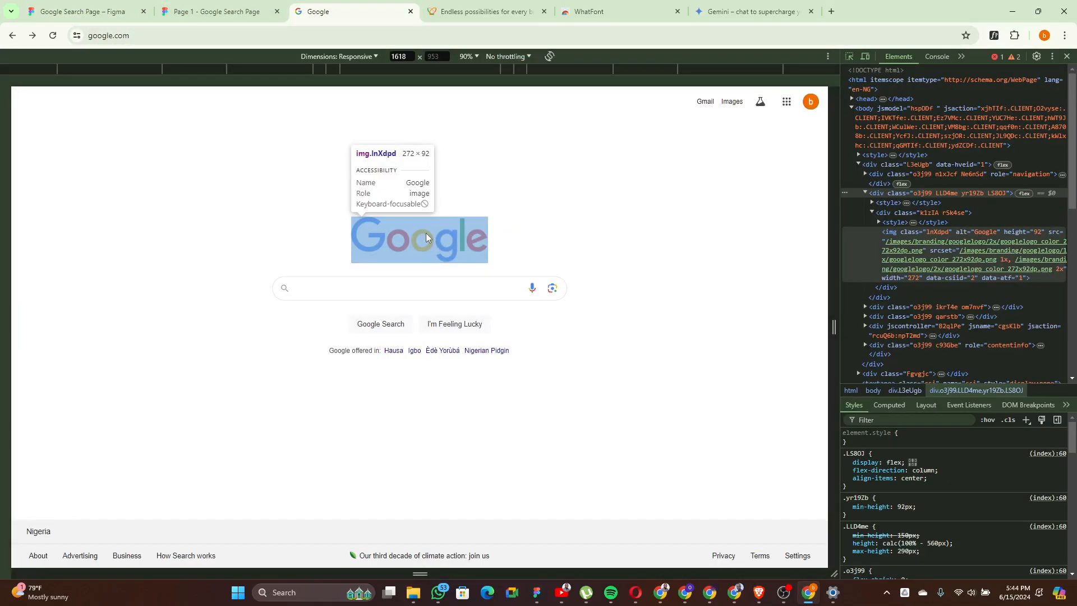
left_click(426, 231)
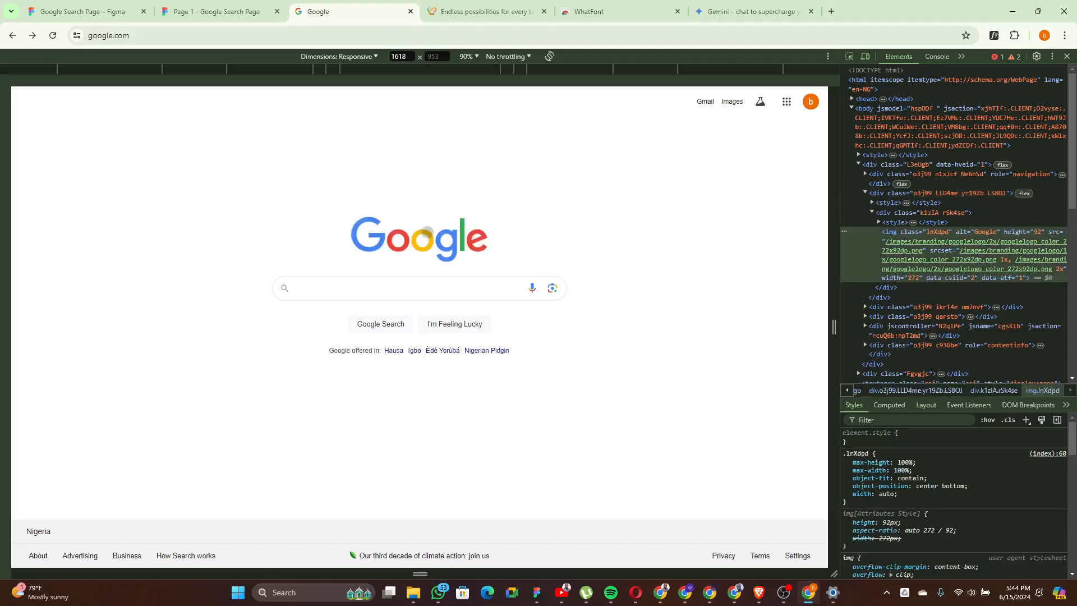
key("F12")
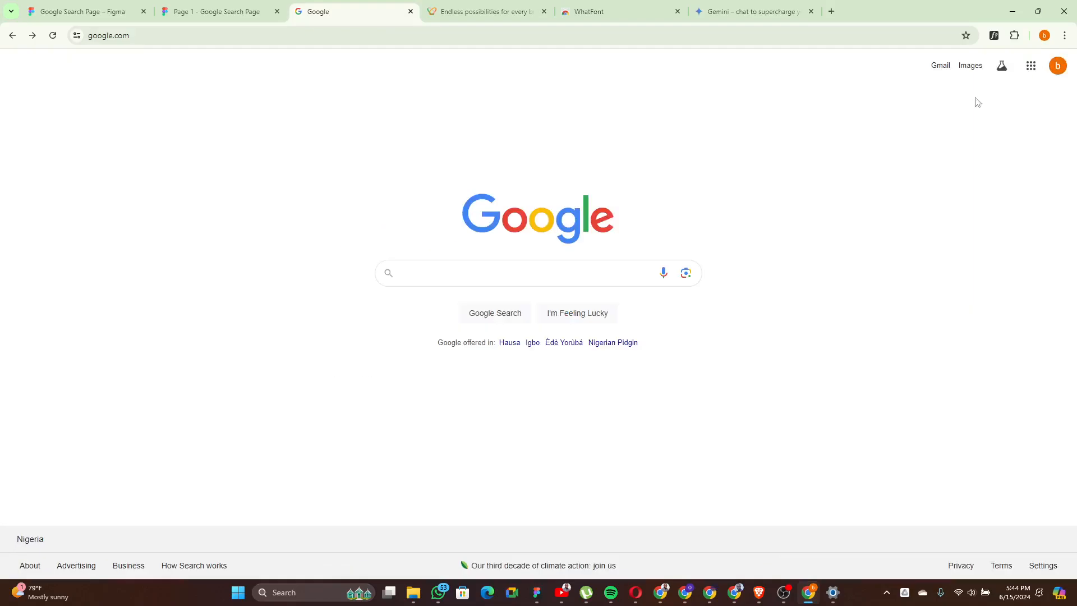
Try placing the logo image copied from the live Google homepage in the MacBook Pro 14" - 1 frame, and delete it again.
right_click(565, 210)
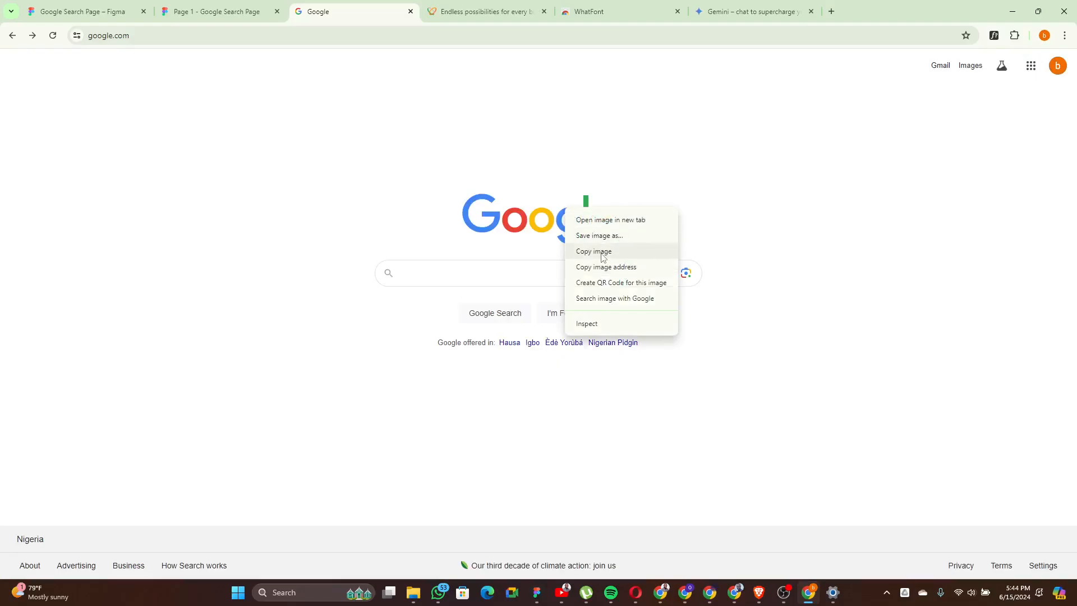
left_click(595, 251)
left_click(100, 11)
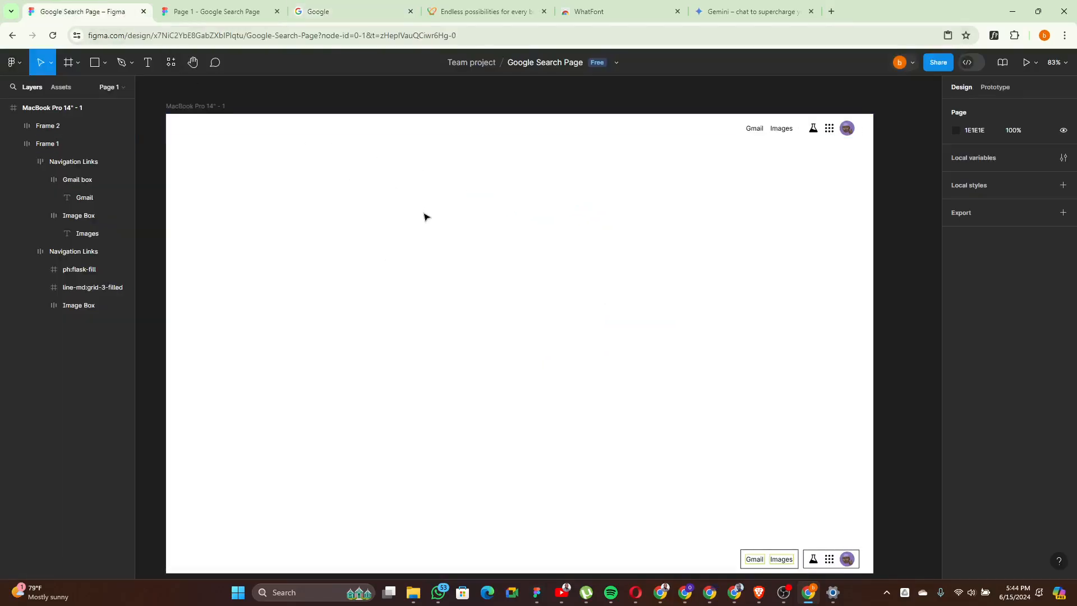
right_click(425, 216)
left_click(470, 213)
left_click_drag(558, 233, 529, 293)
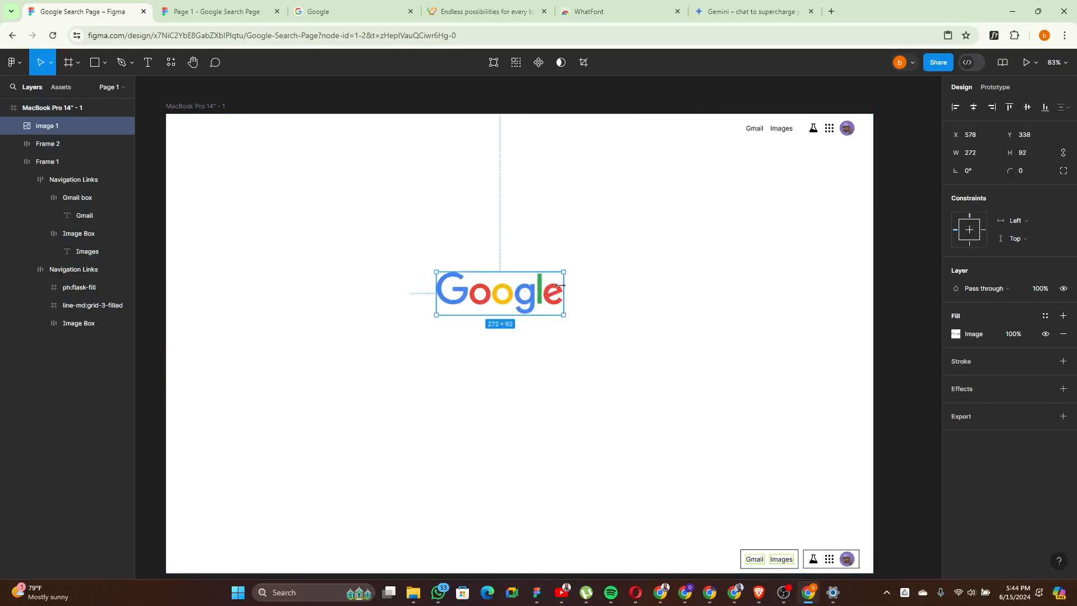
key("Delete")
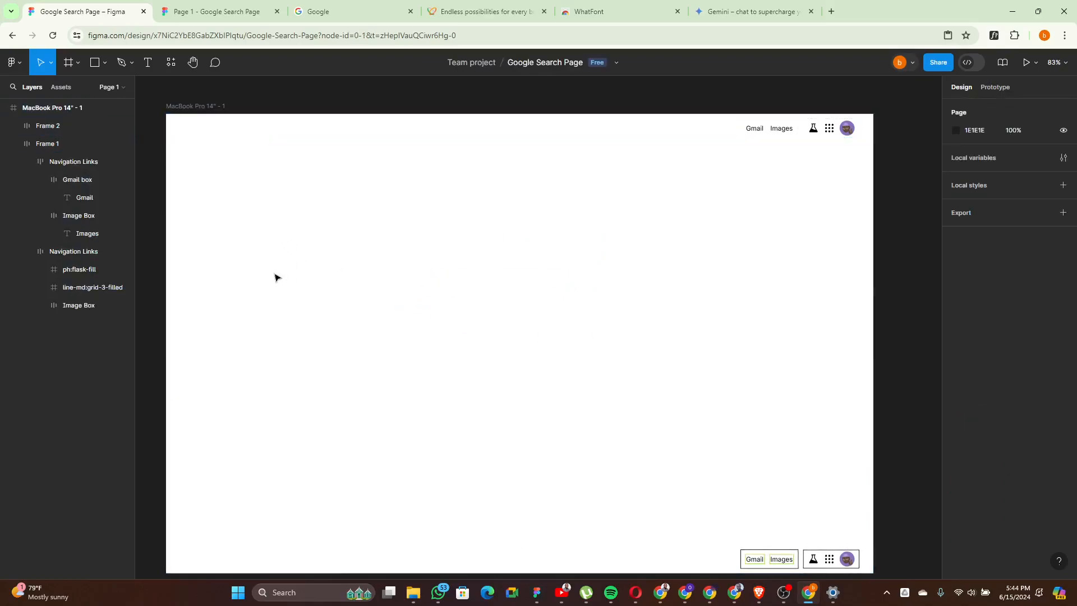
Place the Google wordmark SVG from the Brandfetch plugin's Google brand page in the MacBook Pro 14" - 1 frame and close the plugin.
left_click(170, 63)
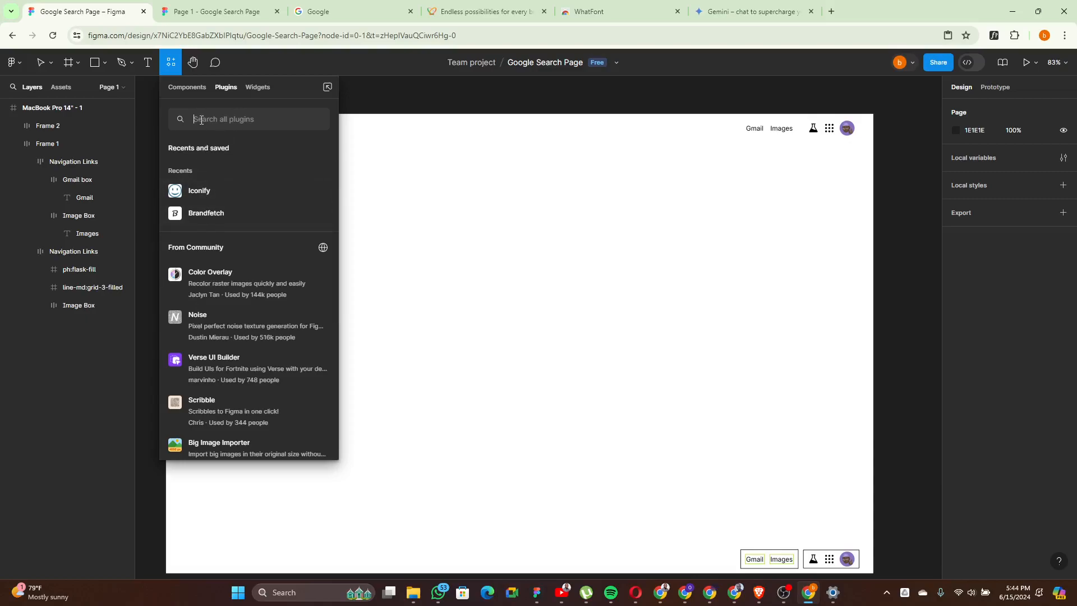
left_click(215, 217)
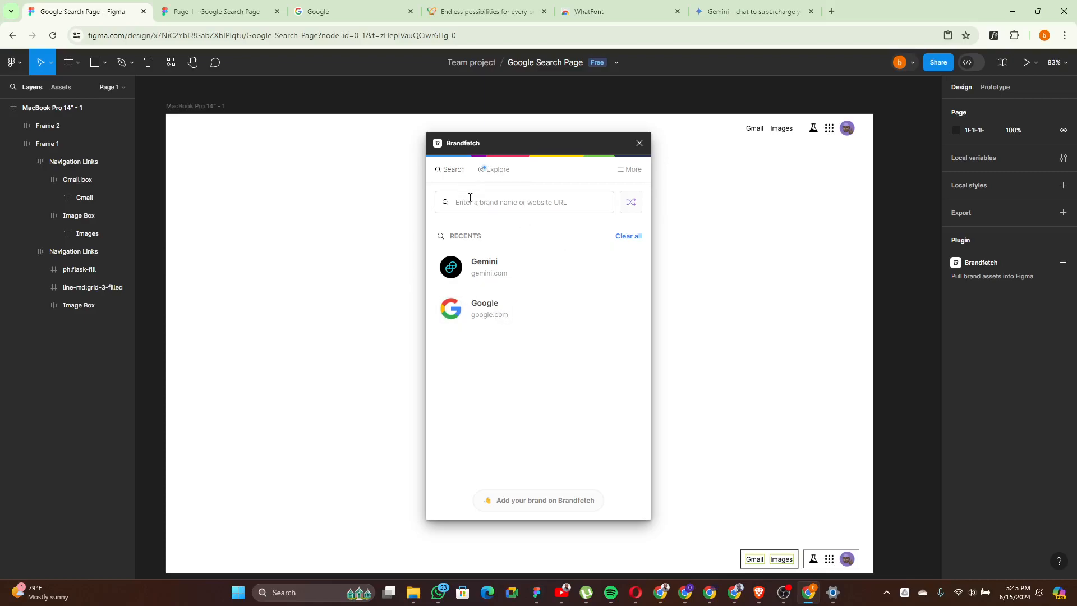
left_click(491, 169)
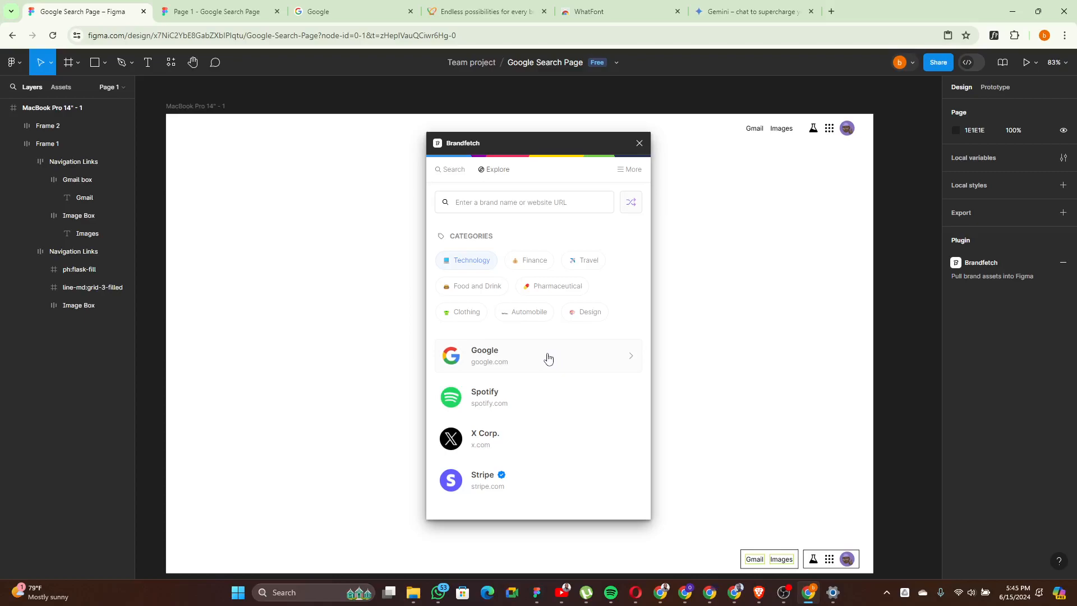
left_click(548, 357)
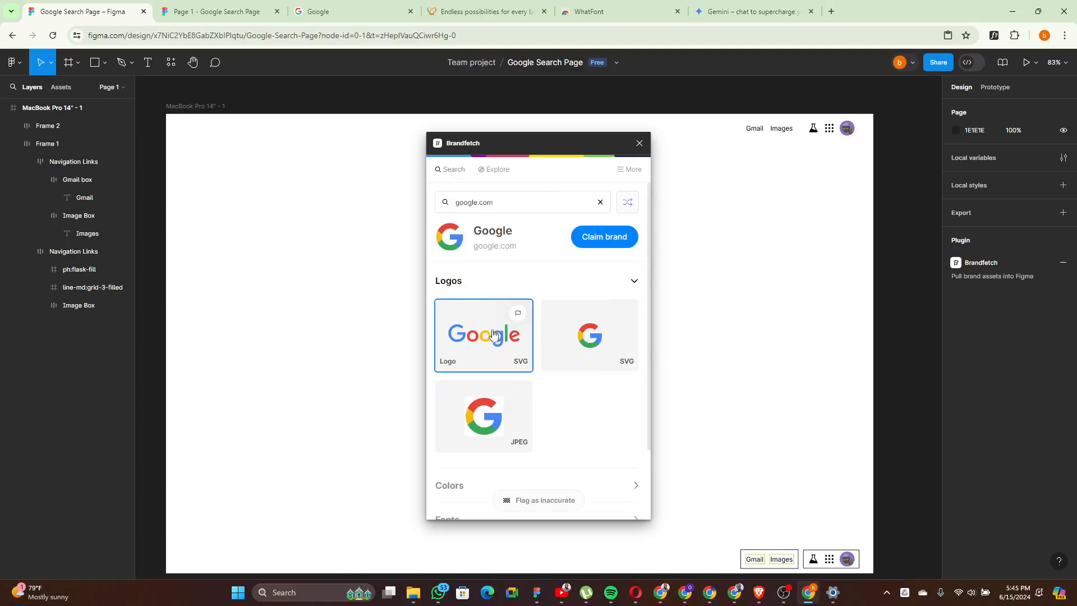
left_click_drag(491, 336, 256, 291)
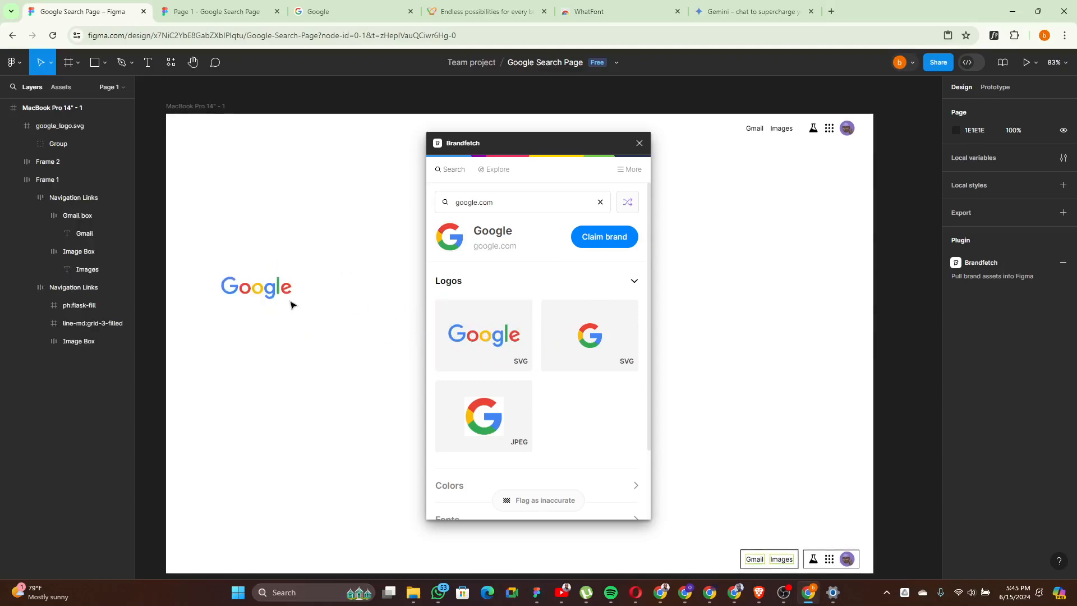
left_click(640, 144)
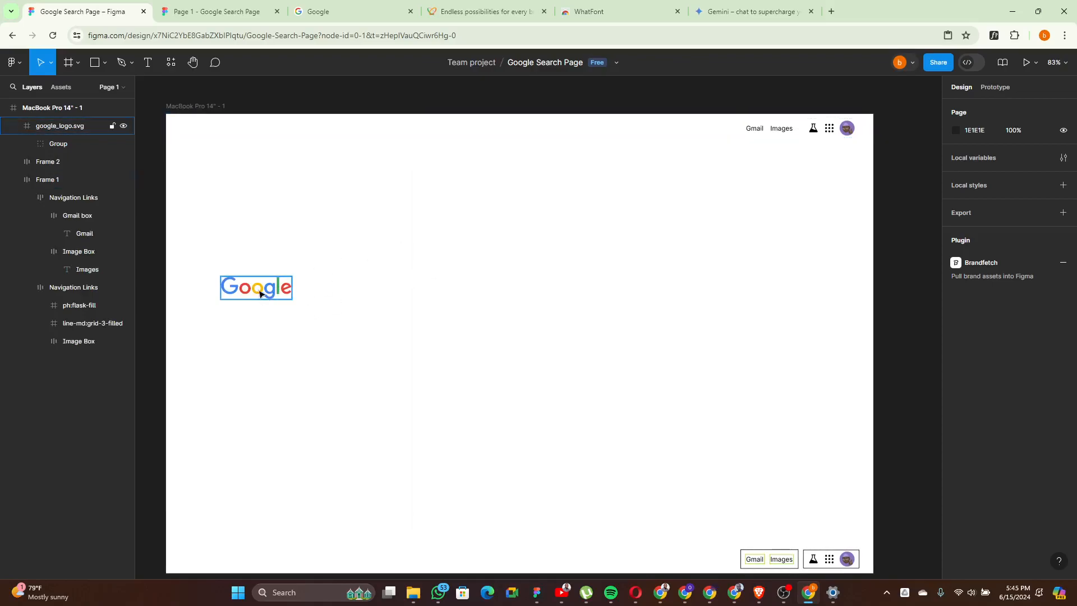
Centre the Google logo horizontally in the page frame and scale it proportionally to about 361 × 113.
left_click_drag(260, 292, 516, 319)
left_click(973, 107)
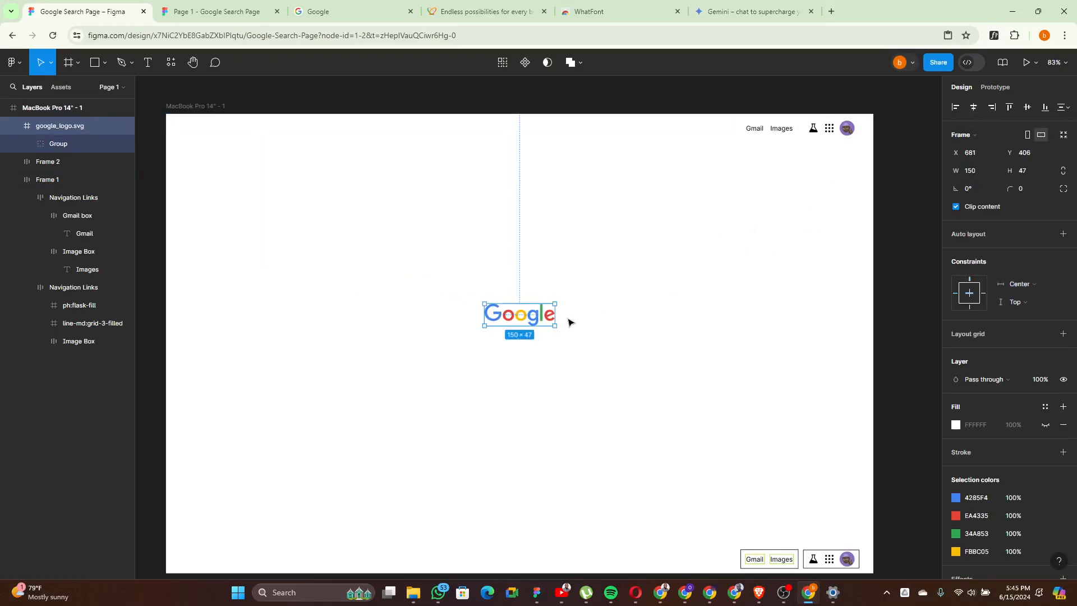
left_click(51, 62)
left_click(49, 102)
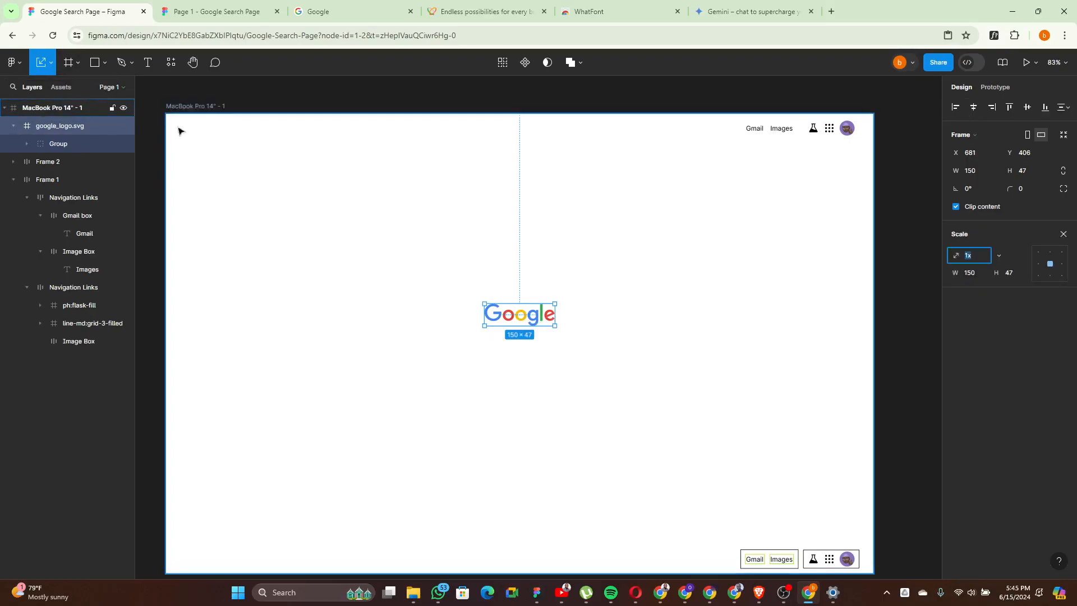
left_click(516, 327)
left_click_drag(516, 328, 519, 356)
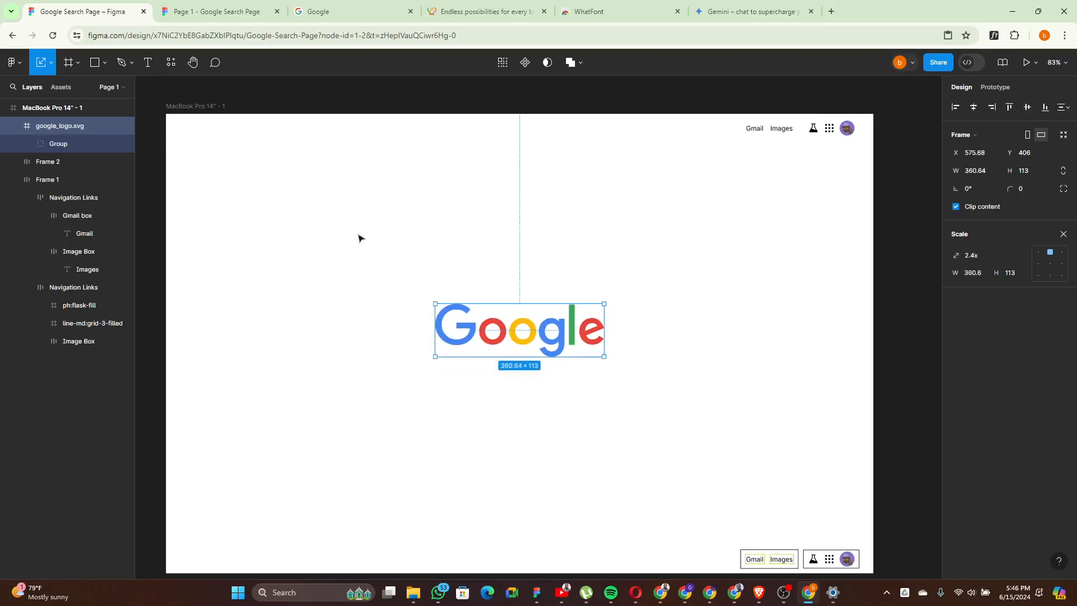
Compare the logo in the prototype preview with the live Google homepage, and move it up to about Y 347.
left_click(246, 8)
left_click(370, 11)
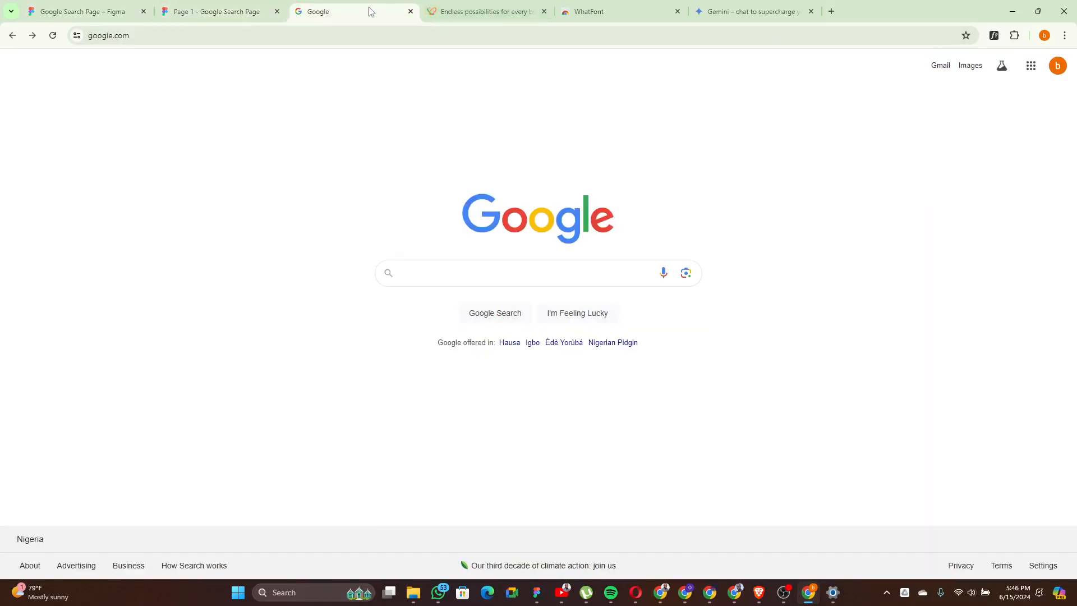
left_click(216, 11)
left_click(84, 11)
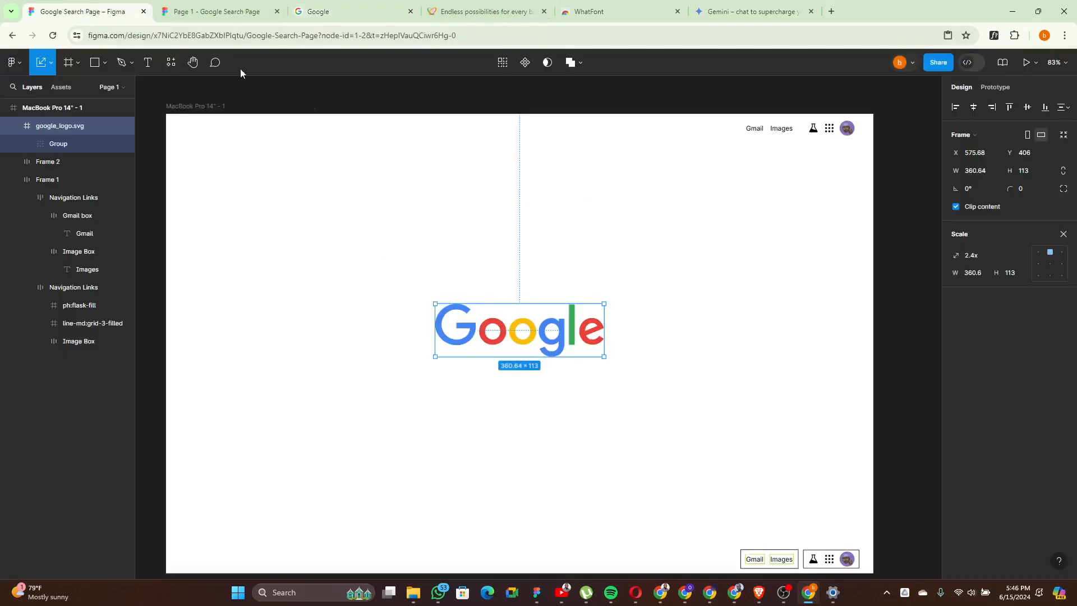
left_click_drag(542, 324, 542, 297)
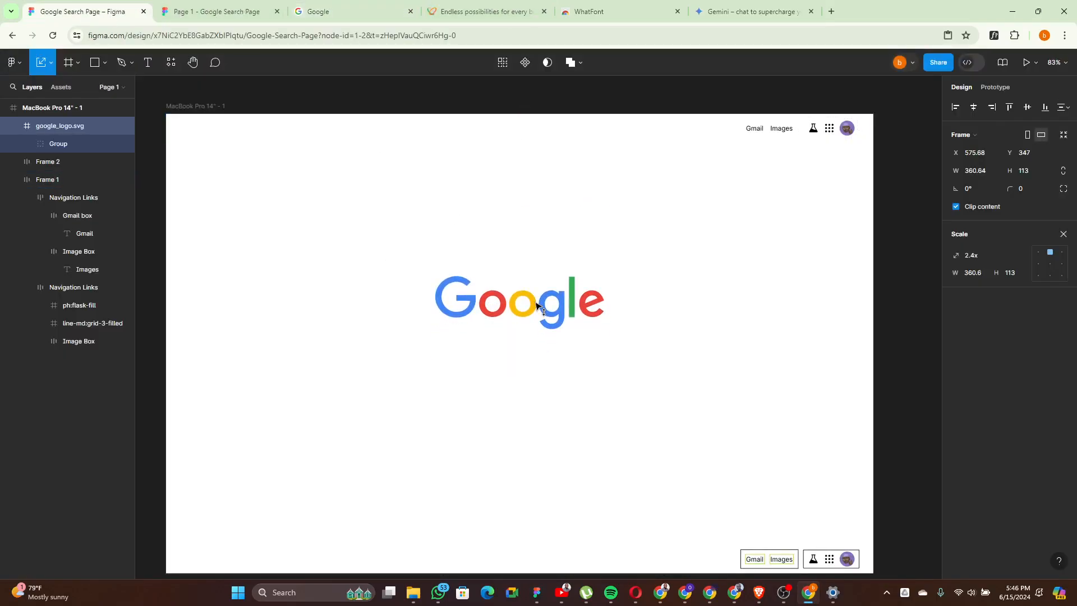
left_click(307, 5)
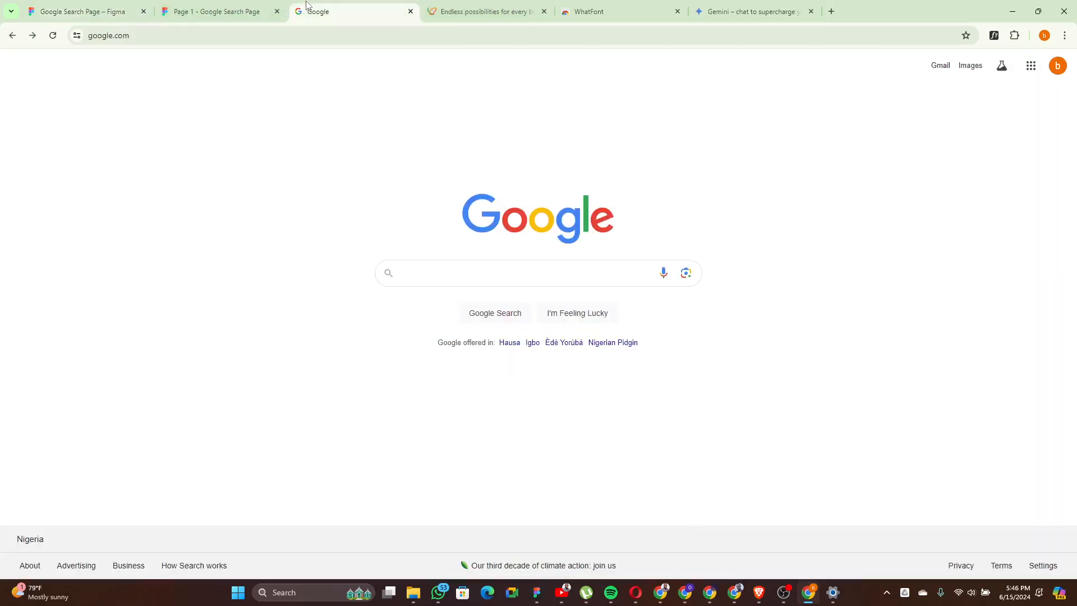
left_click(177, 10)
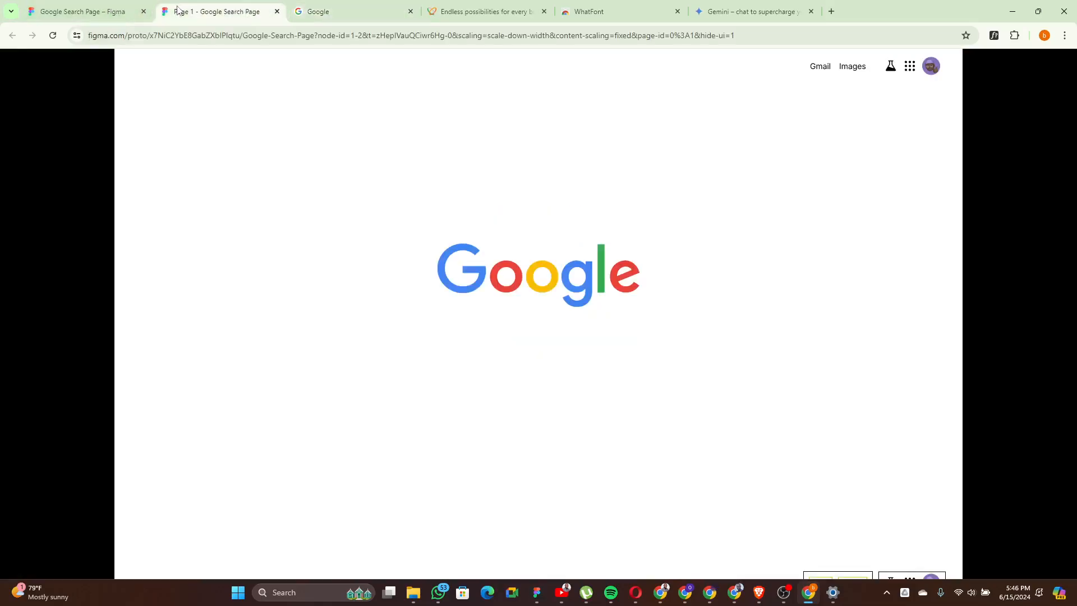
left_click(84, 11)
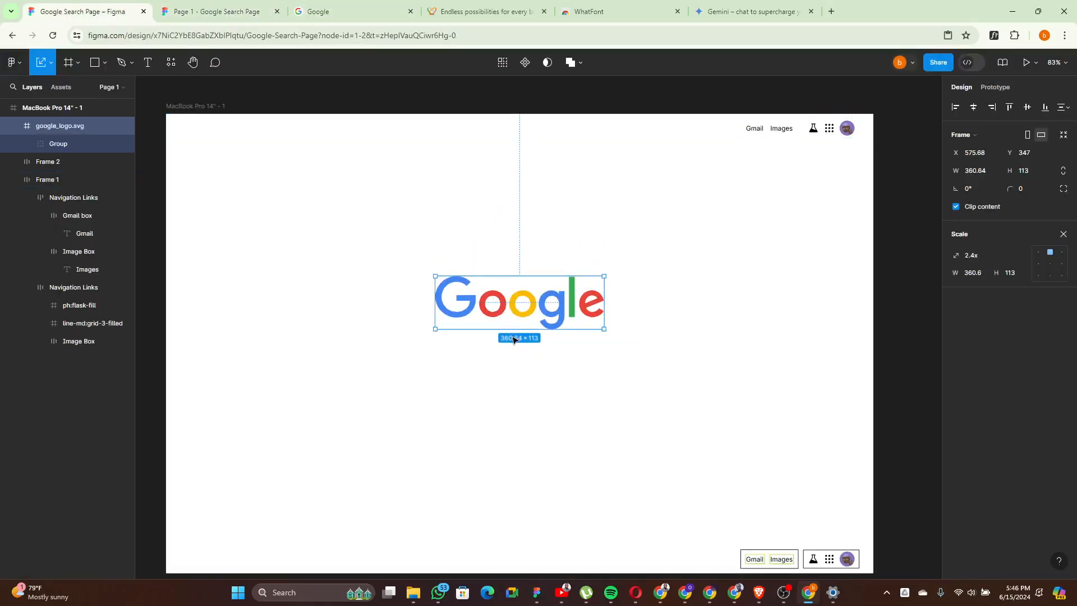
Scale the Google logo down to about 271 × 85 and move it up to about Y 294, comparing the prototype preview with the live homepage.
left_click_drag(513, 332, 513, 324)
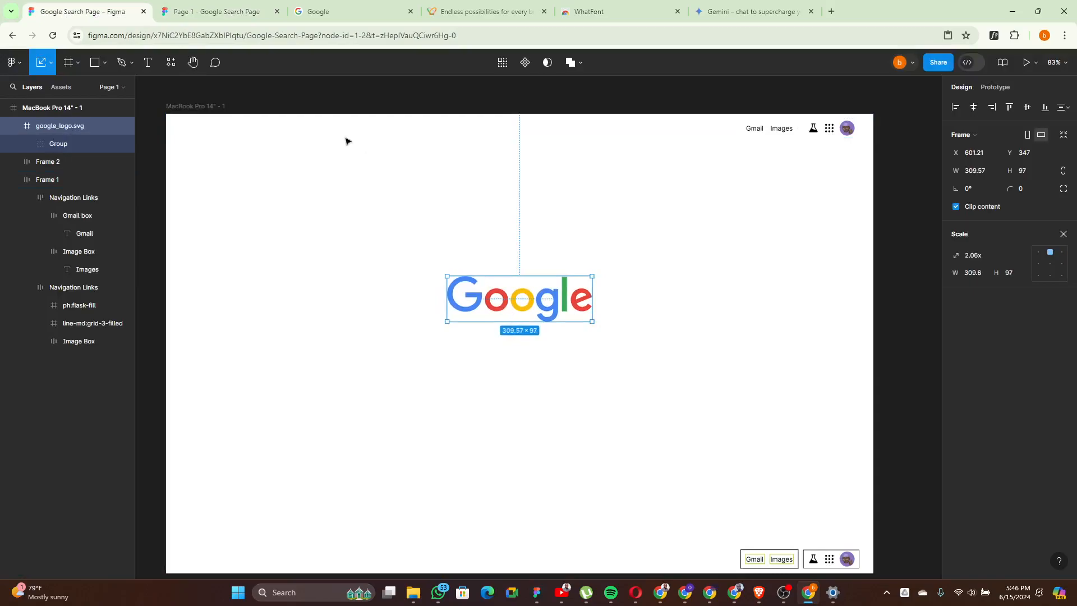
left_click(332, 20)
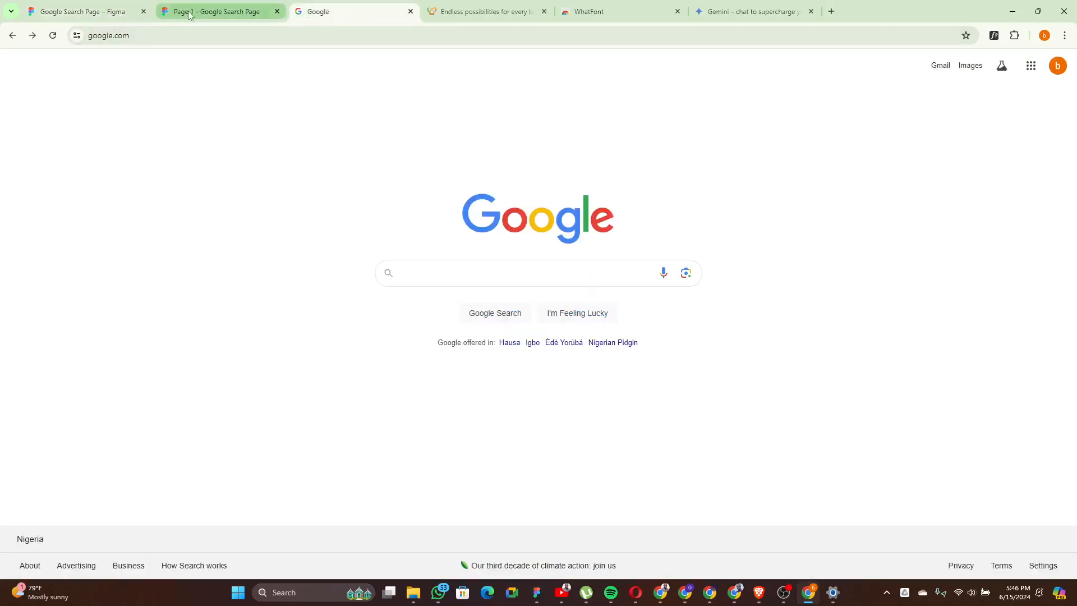
left_click(193, 12)
left_click(322, 12)
left_click(217, 9)
left_click(101, 12)
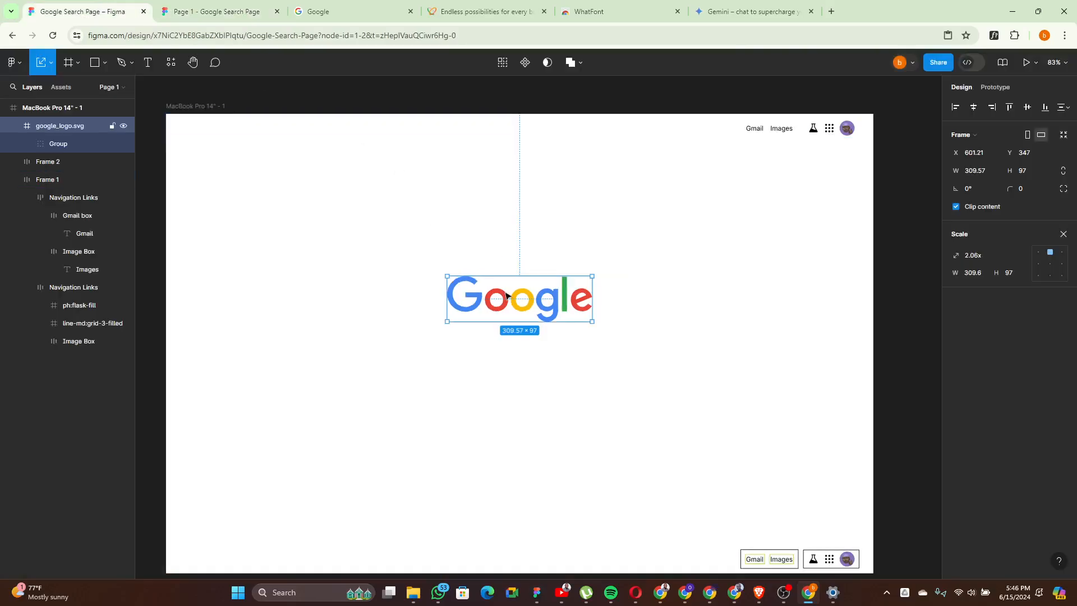
left_click_drag(506, 289, 506, 265)
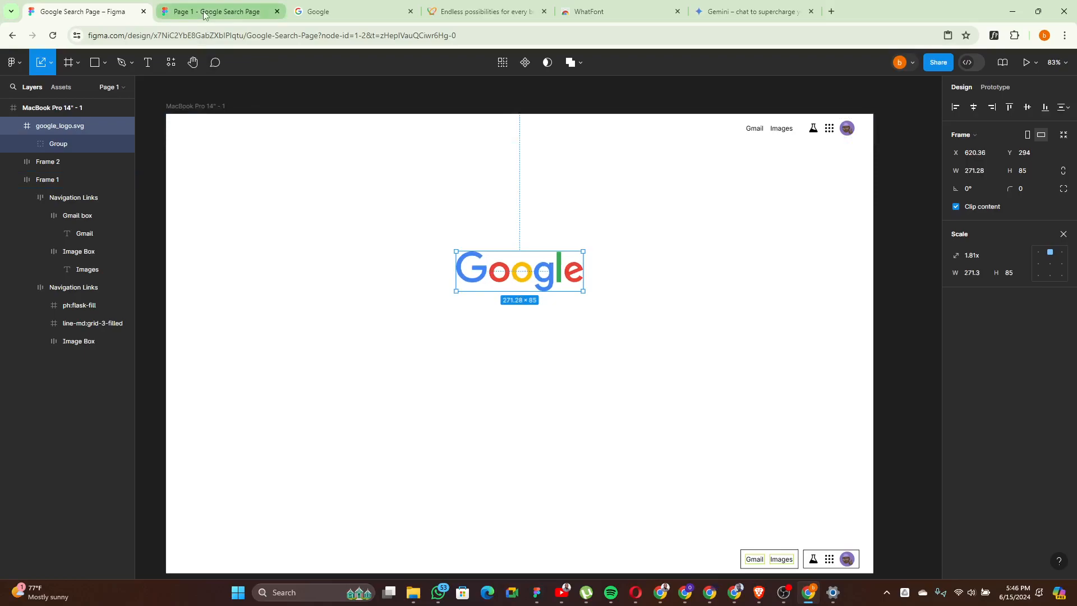
left_click(273, 17)
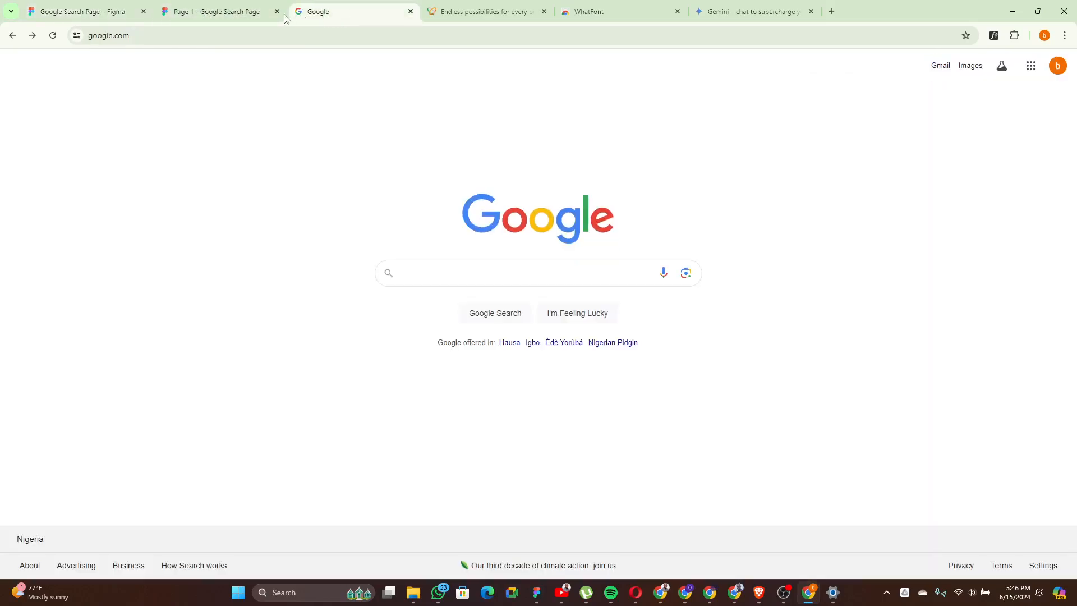
left_click(228, 12)
left_click(94, 11)
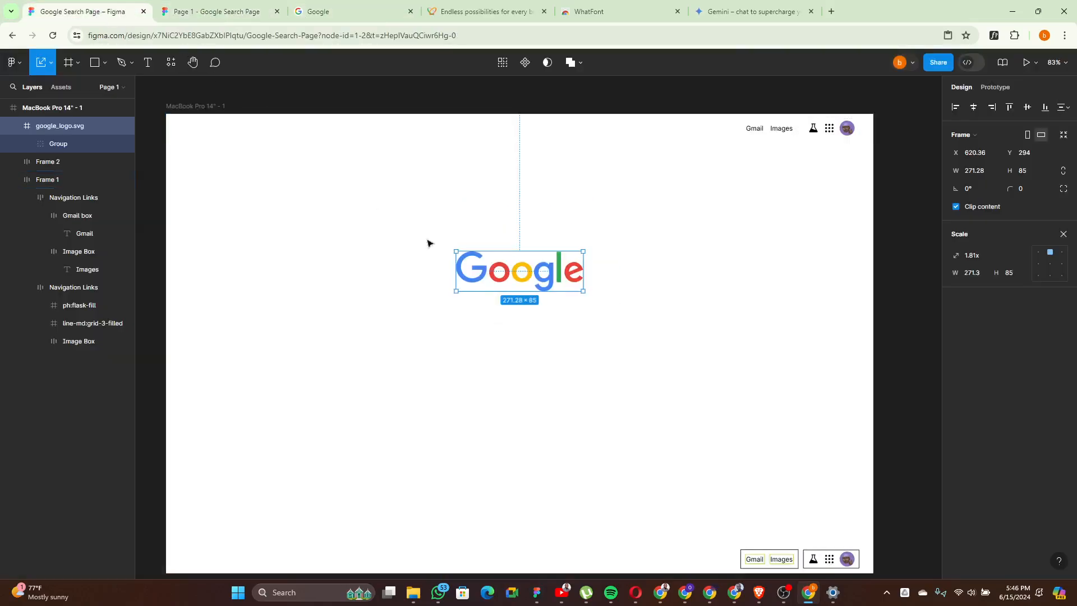
Import the tabler:search magnifier icon from the Iconify plugin into the page frame, below and left of the Google logo, and close the plugin.
scroll(426, 280, "down", 3)
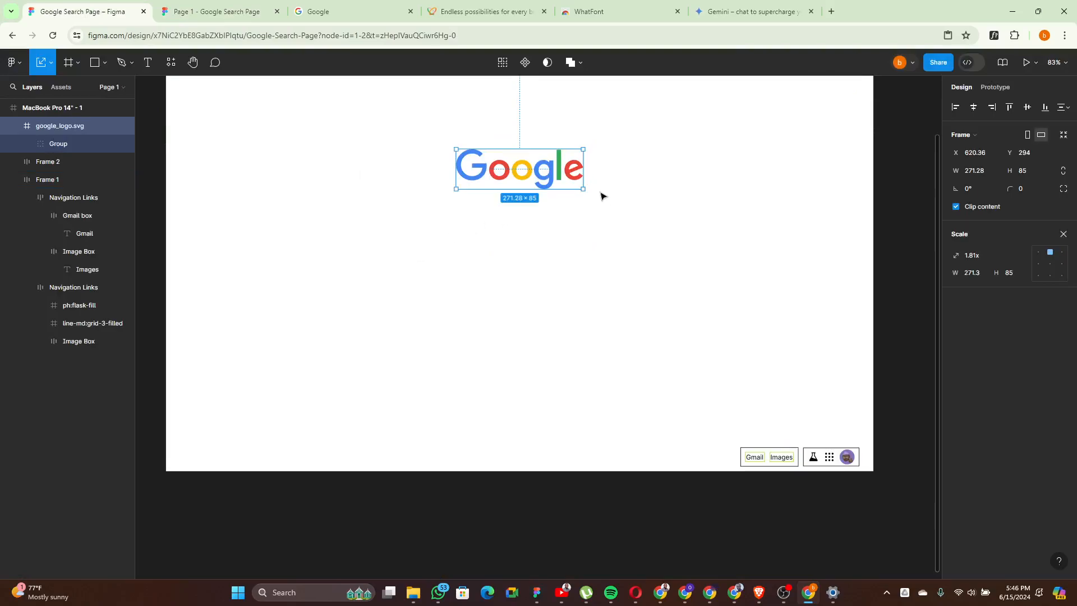
scroll(507, 209, "up", 2)
scroll(469, 200, "down", 3)
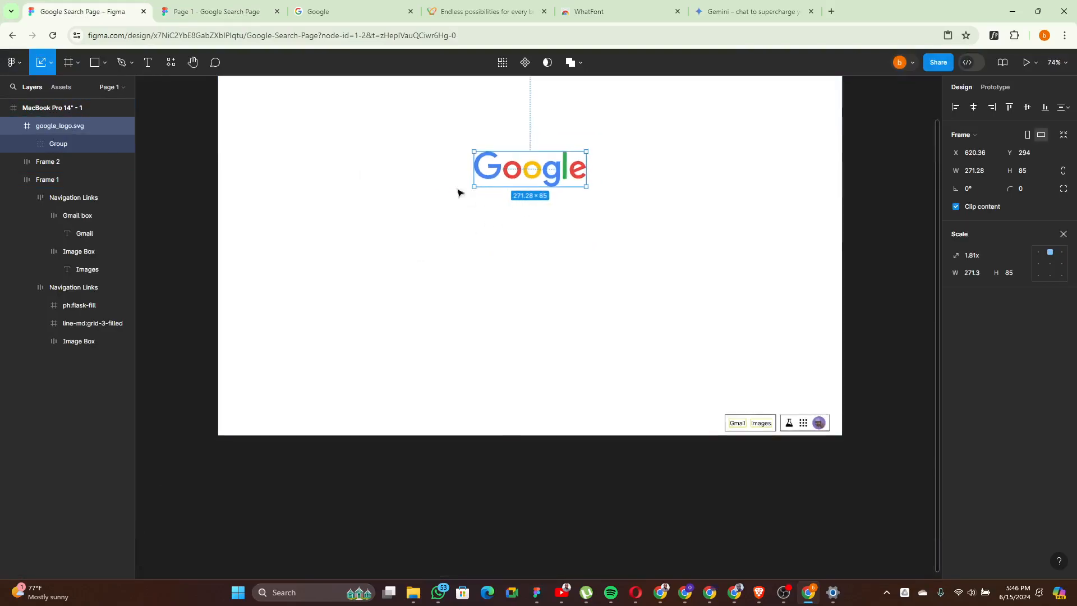
left_click(316, 10)
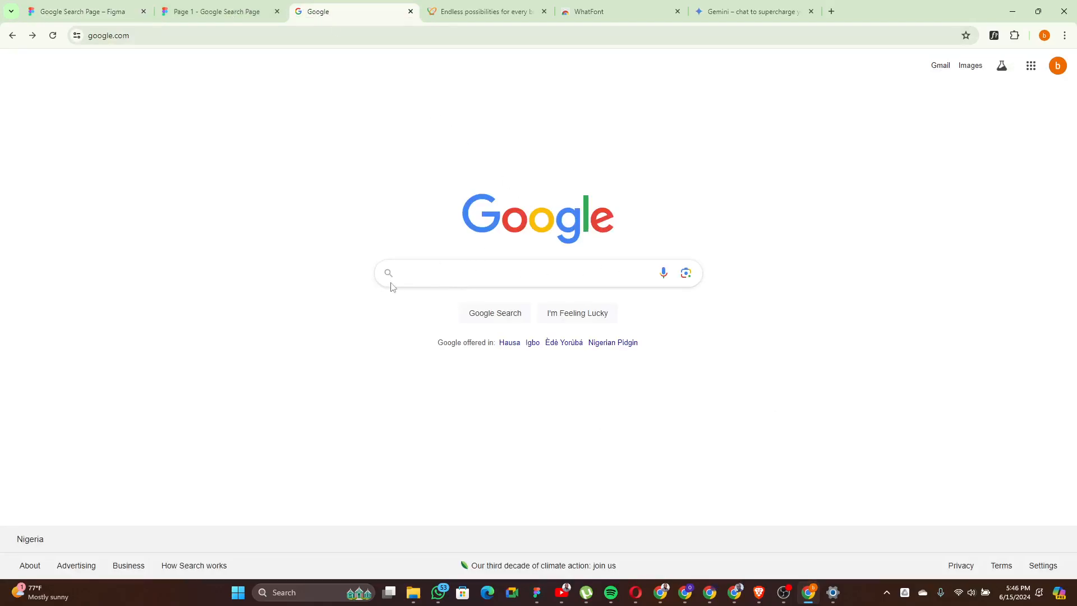
left_click(96, 7)
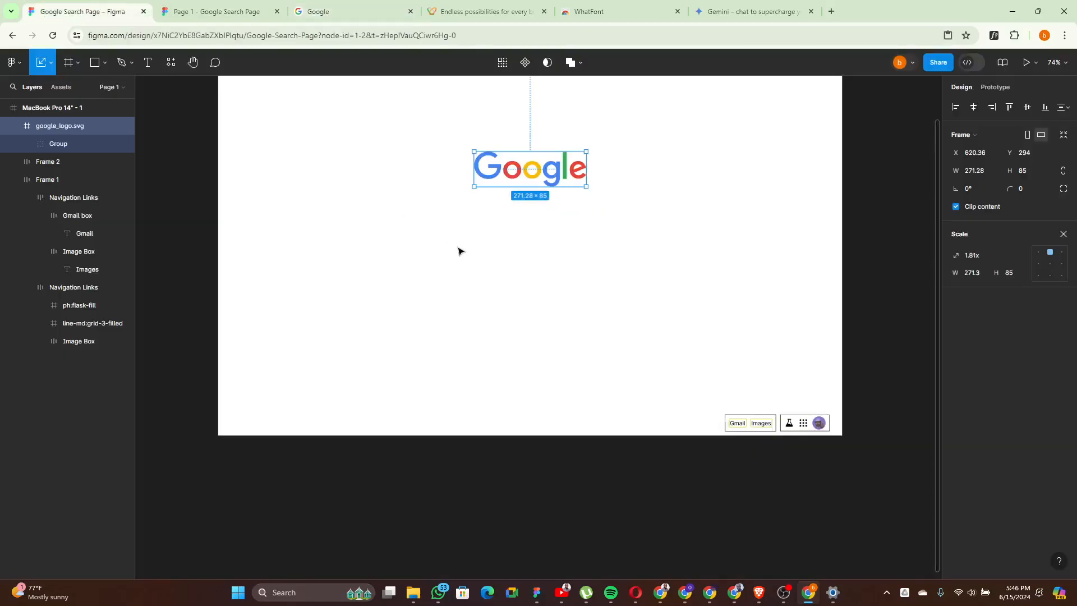
left_click(163, 63)
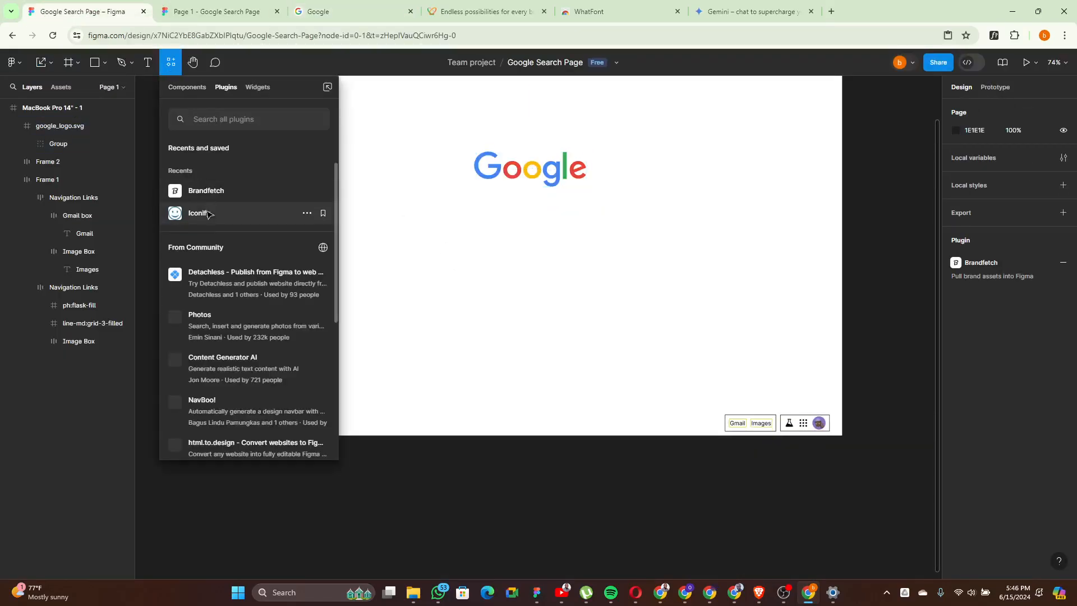
left_click(199, 213)
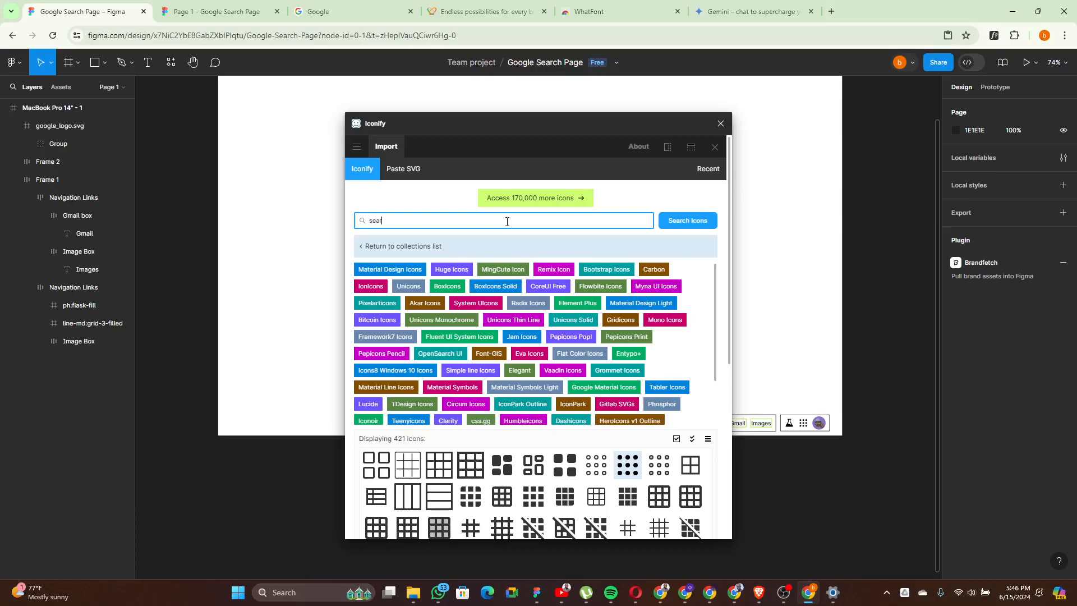
key("Return")
scroll(500, 291, "down", 2)
scroll(479, 298, "down", 4)
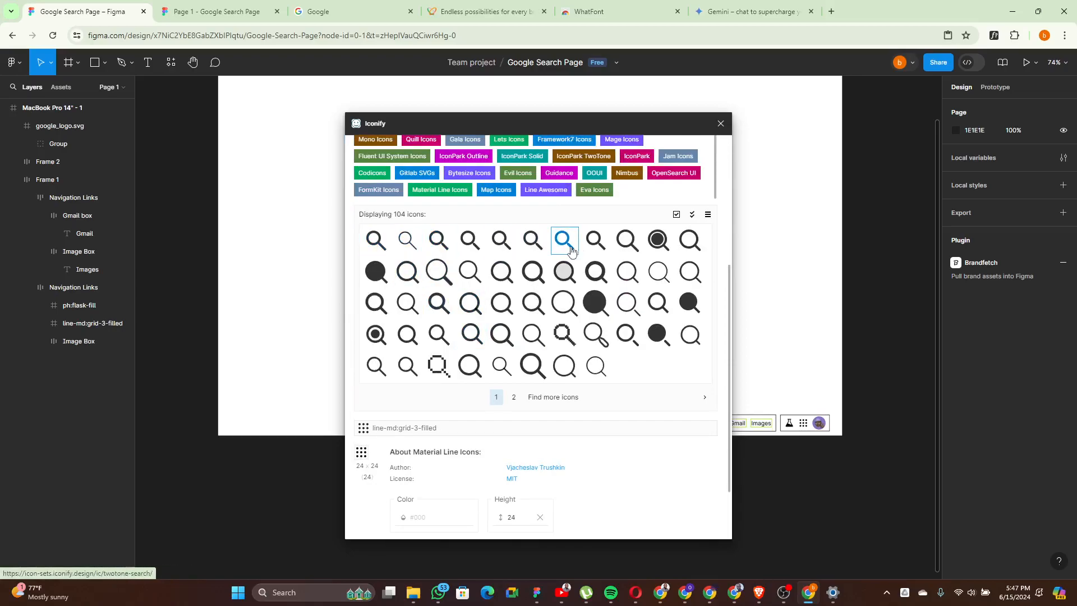
left_click_drag(626, 245, 318, 225)
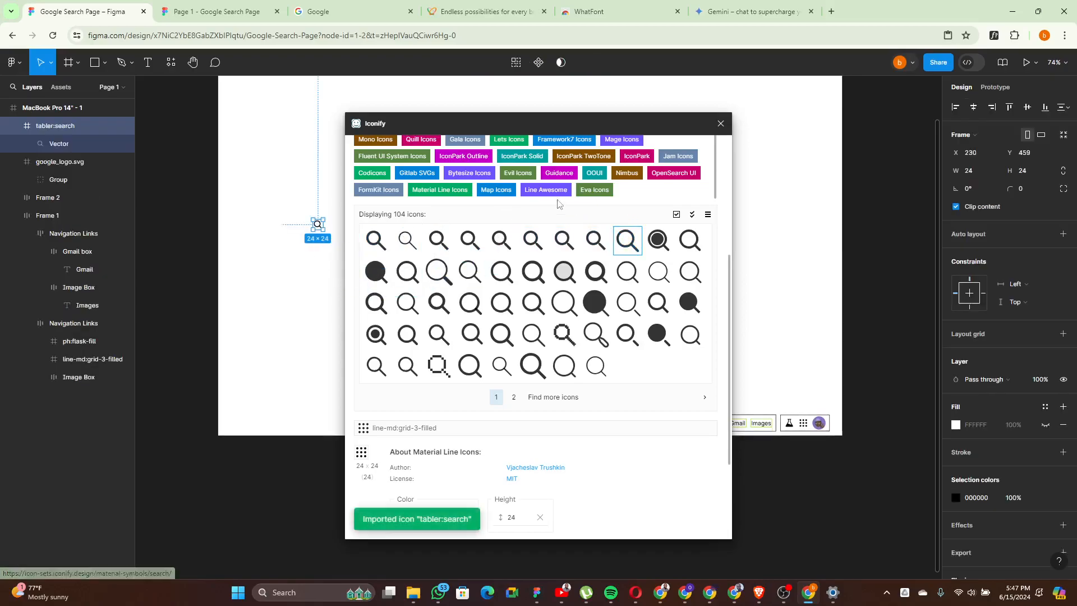
left_click(720, 124)
Check the live homepage's search bar, and import the ic:round-mic icon from Iconify near the magnifier icon using the search term Mic.
scroll(358, 256, "up", 2, "ctrl")
scroll(342, 235, "up", 1, "ctrl")
scroll(252, 180, "down", 3, "ctrl")
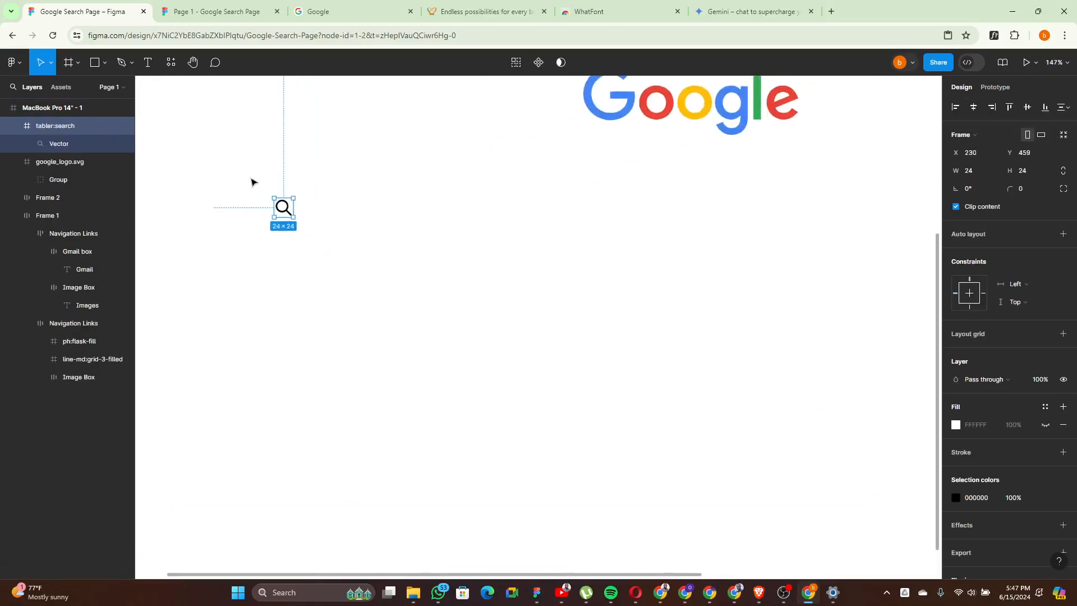
left_click(349, 11)
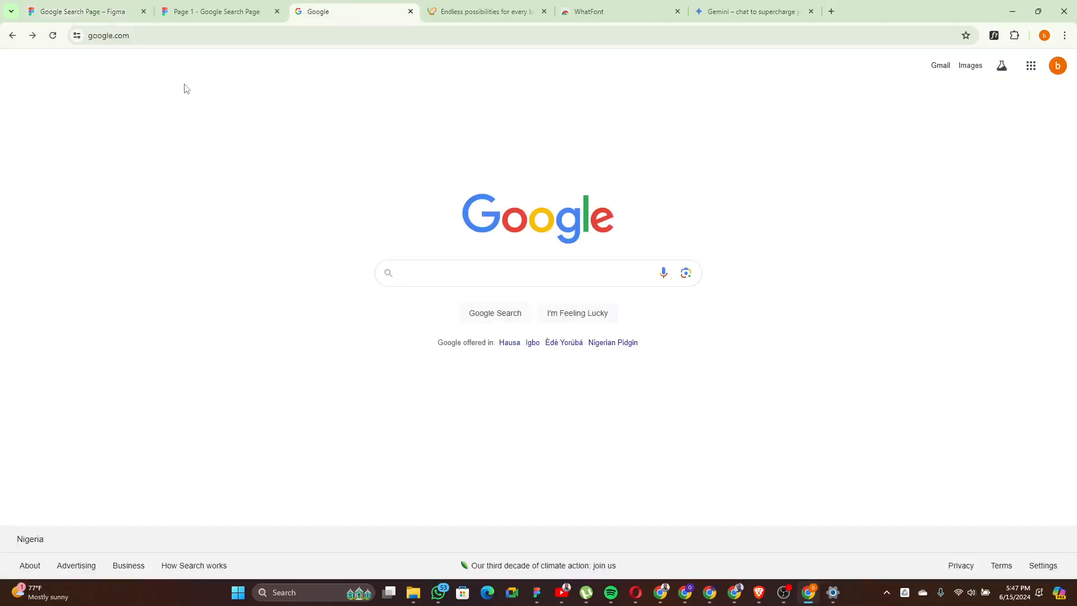
left_click(84, 11)
scroll(355, 212, "up", 1)
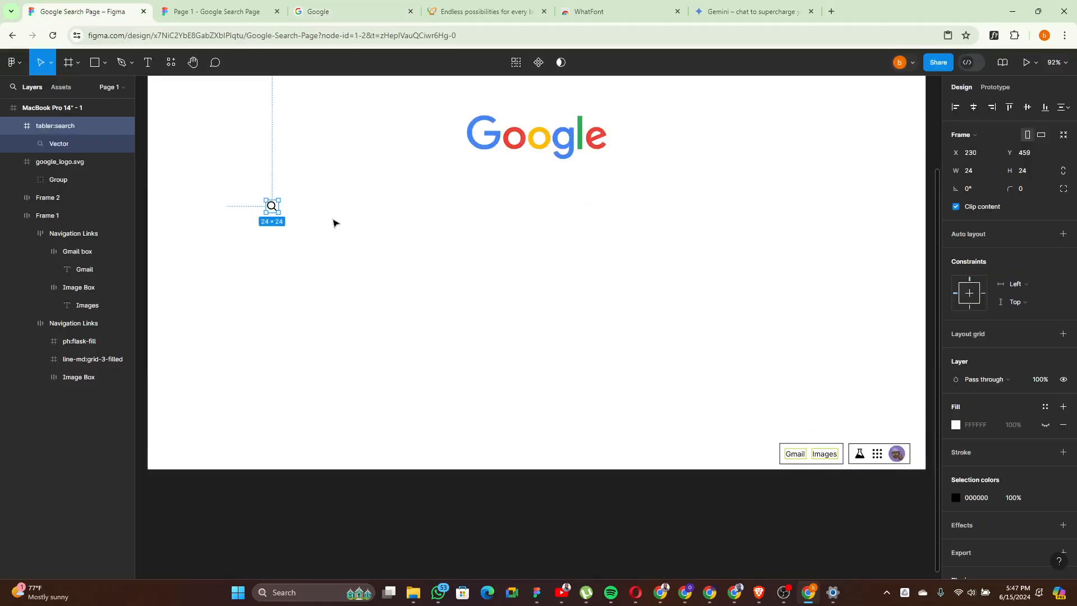
left_click(171, 62)
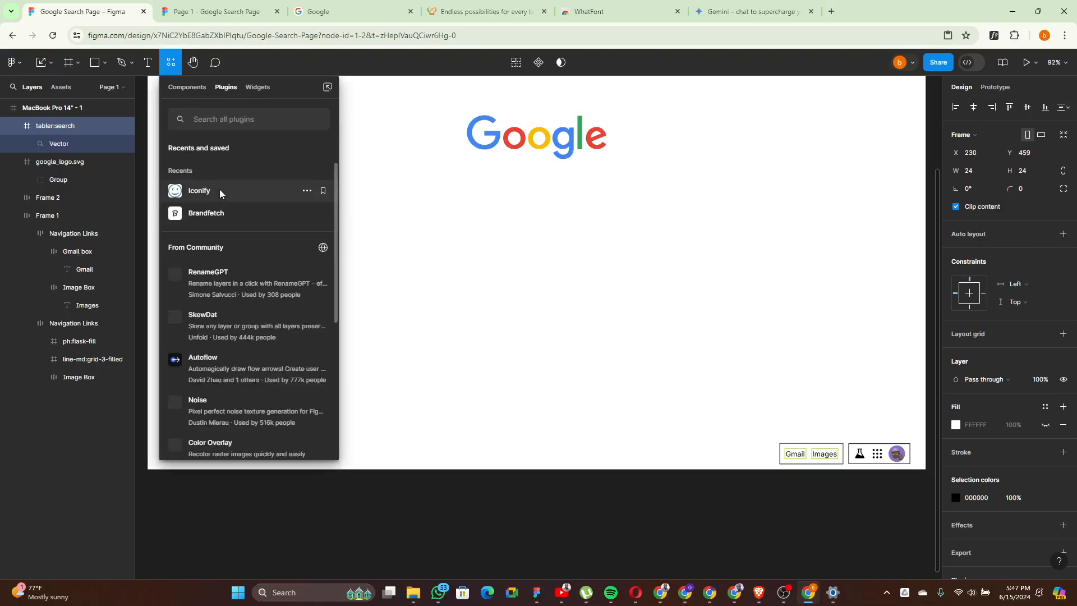
left_click(224, 187)
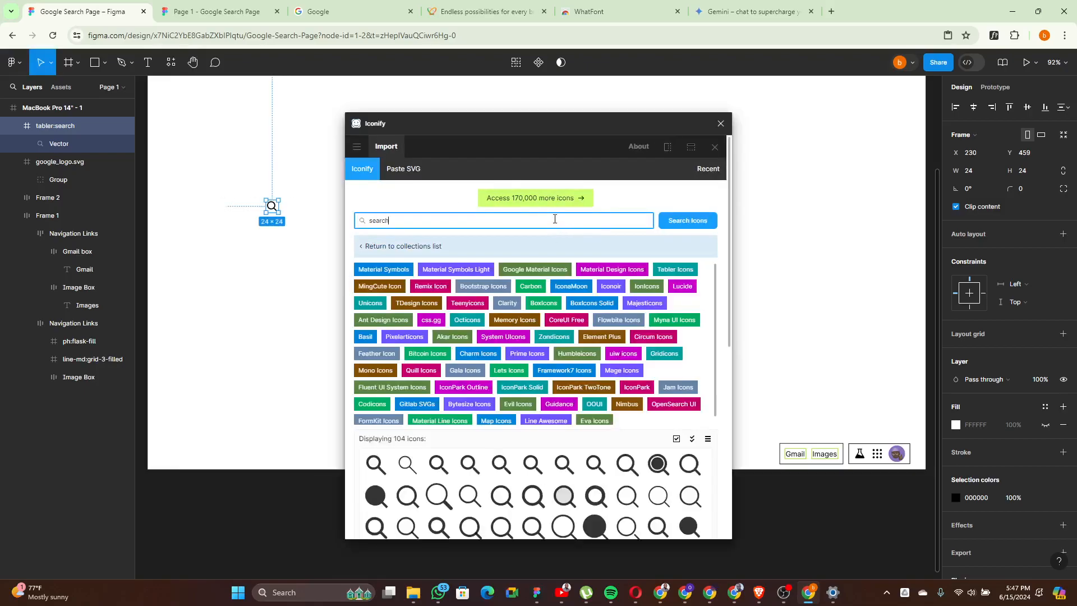
type("Mic")
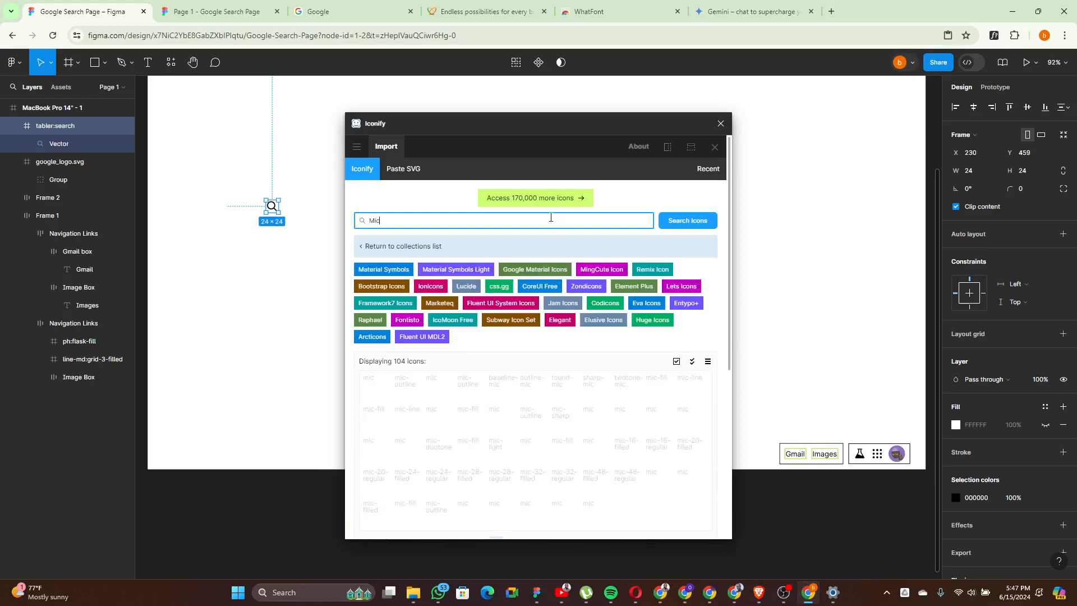
scroll(617, 348, "down", 1)
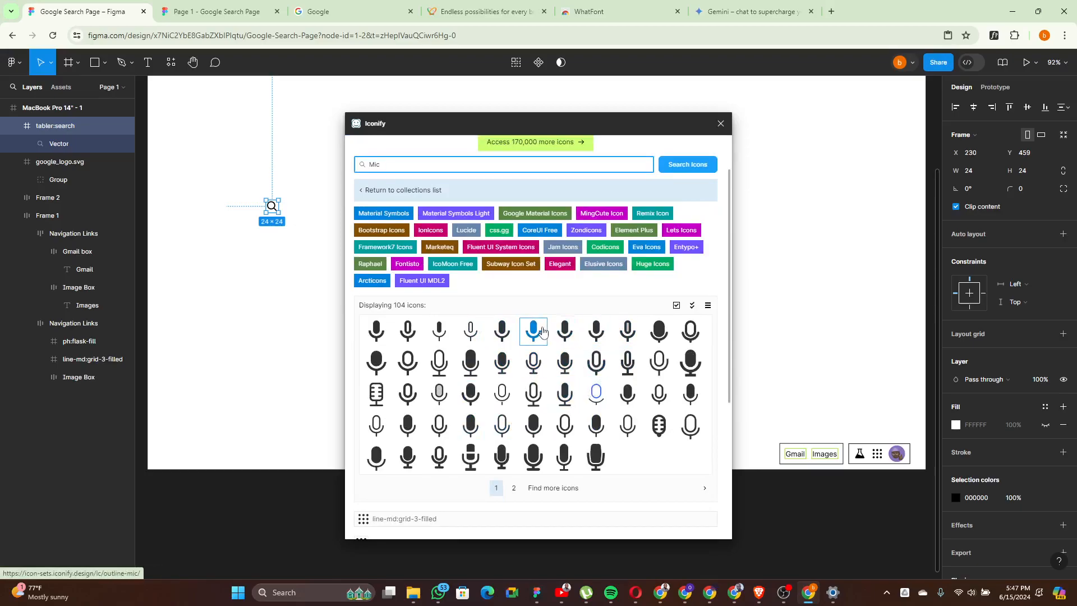
left_click_drag(564, 345, 306, 185)
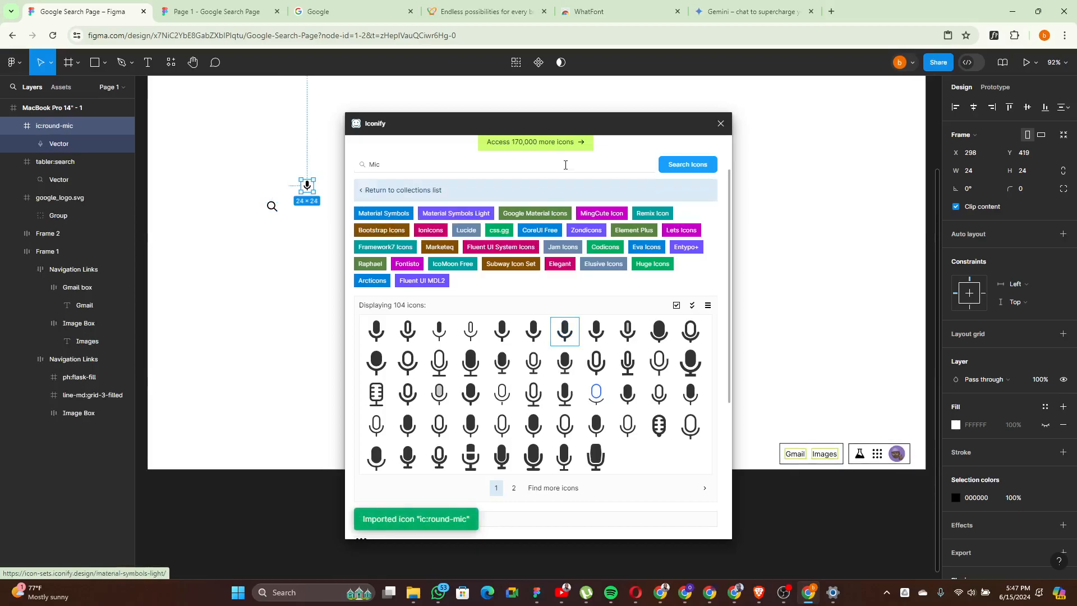
Search Iconify for Google Lens, import the arcticons:google-lens icon just below the magnifier, and close the plugin.
left_click(408, 161)
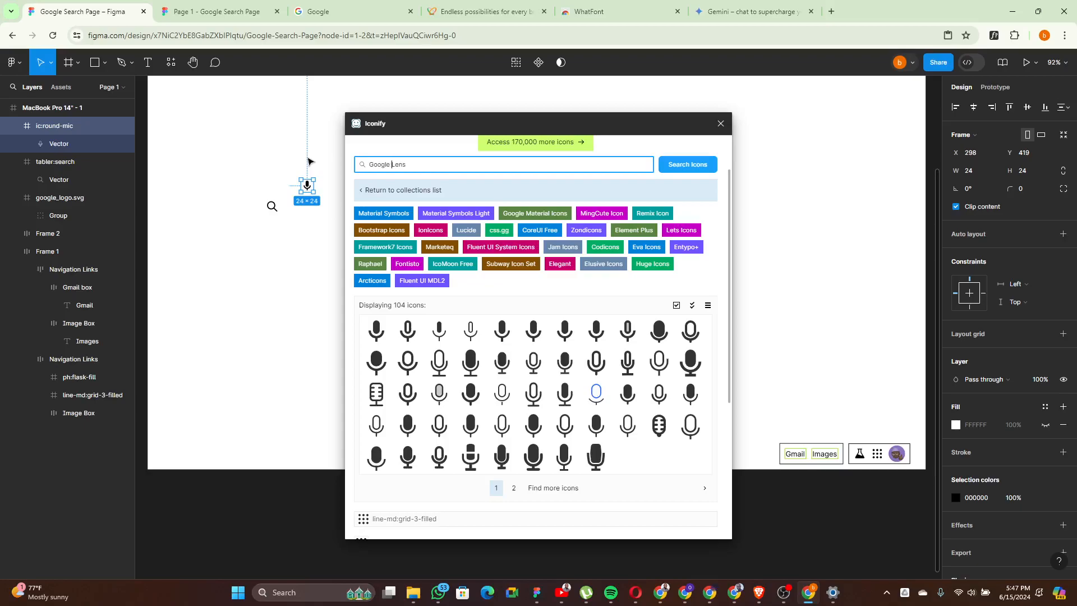
key("Return")
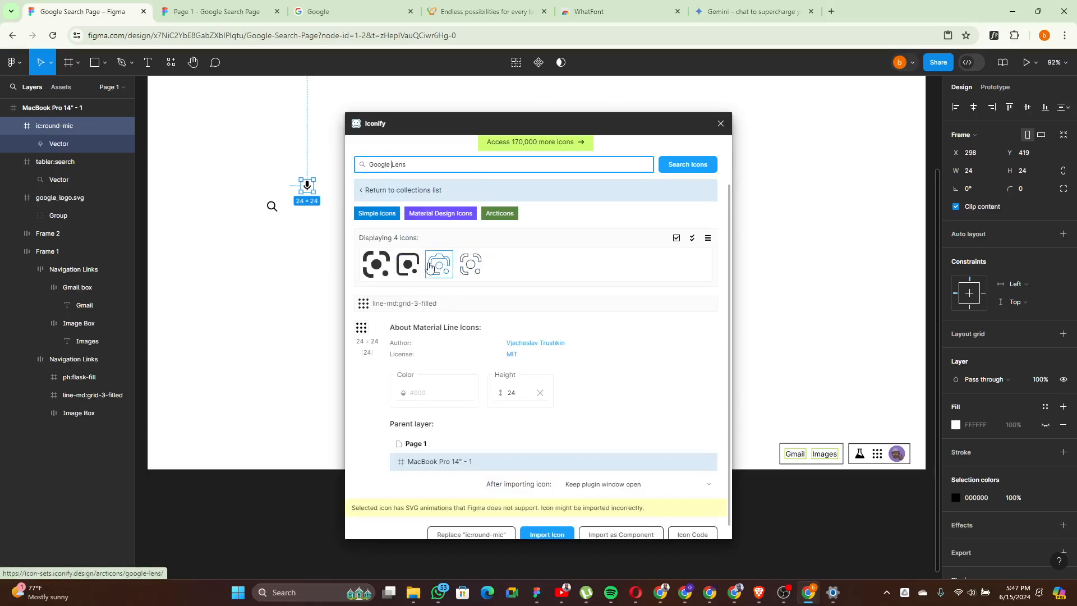
left_click_drag(438, 267, 268, 247)
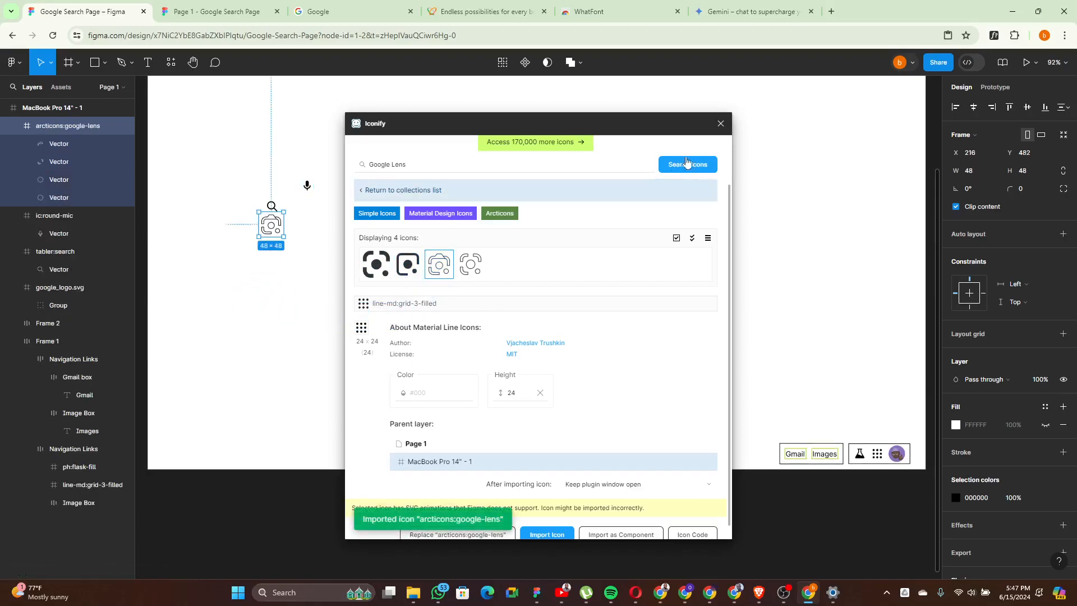
left_click(719, 124)
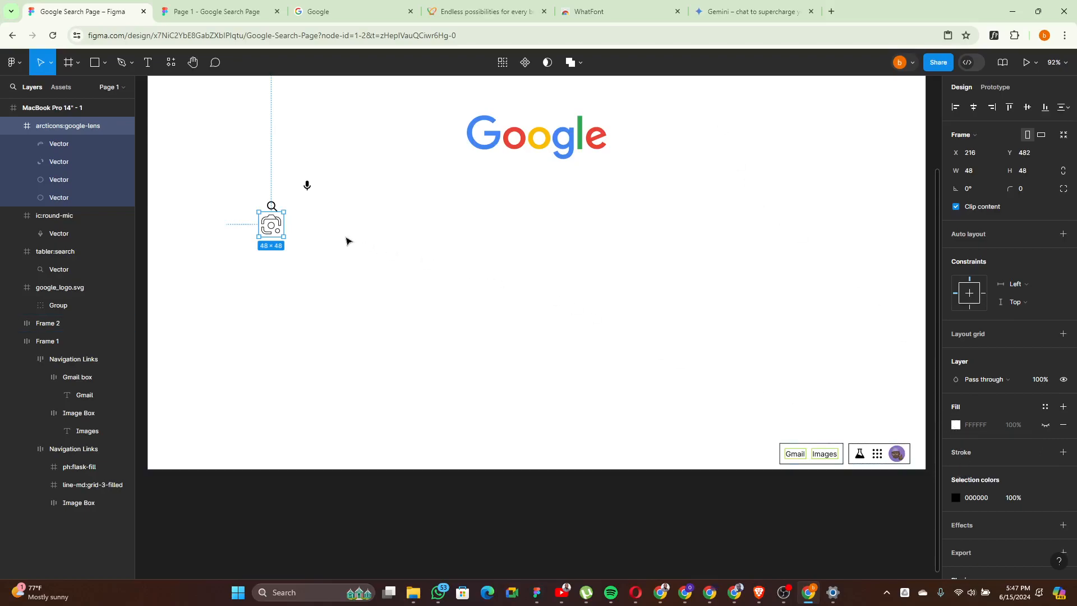
left_click(956, 426)
left_click(955, 427)
left_click(498, 396)
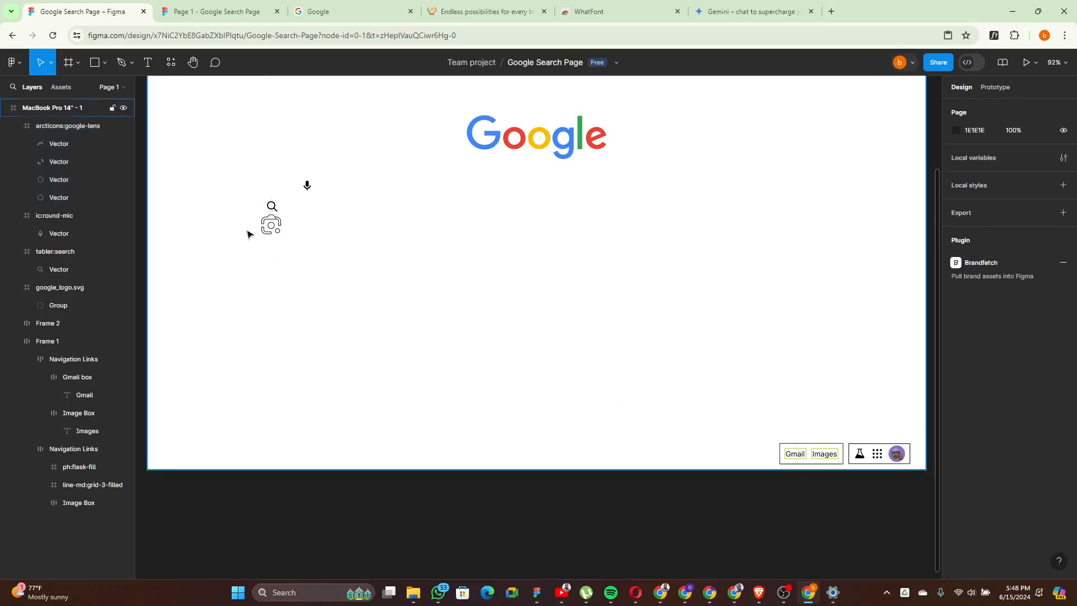
Line up the Google Lens icon at about X 363, Y 462 and the microphone at about X 296, Y 461, beside the magnifier.
scroll(250, 235, "up", 4)
scroll(261, 246, "down", 4)
left_click_drag(279, 230, 354, 218)
scroll(306, 201, "up", 5)
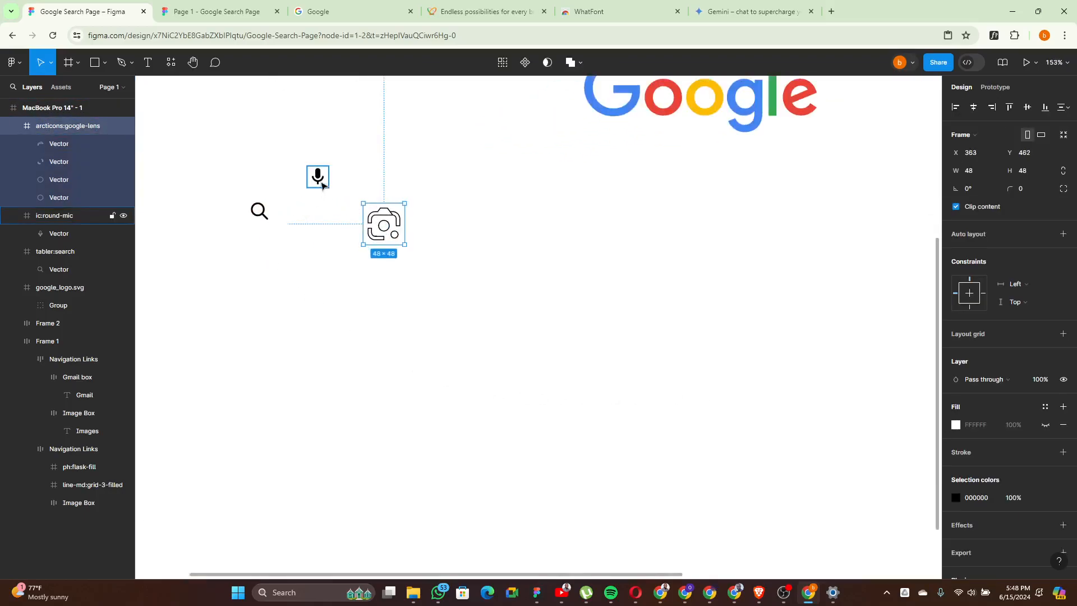
left_click_drag(322, 185, 320, 220)
Resize the Google Lens icon to 24 × 24.
left_click(403, 222)
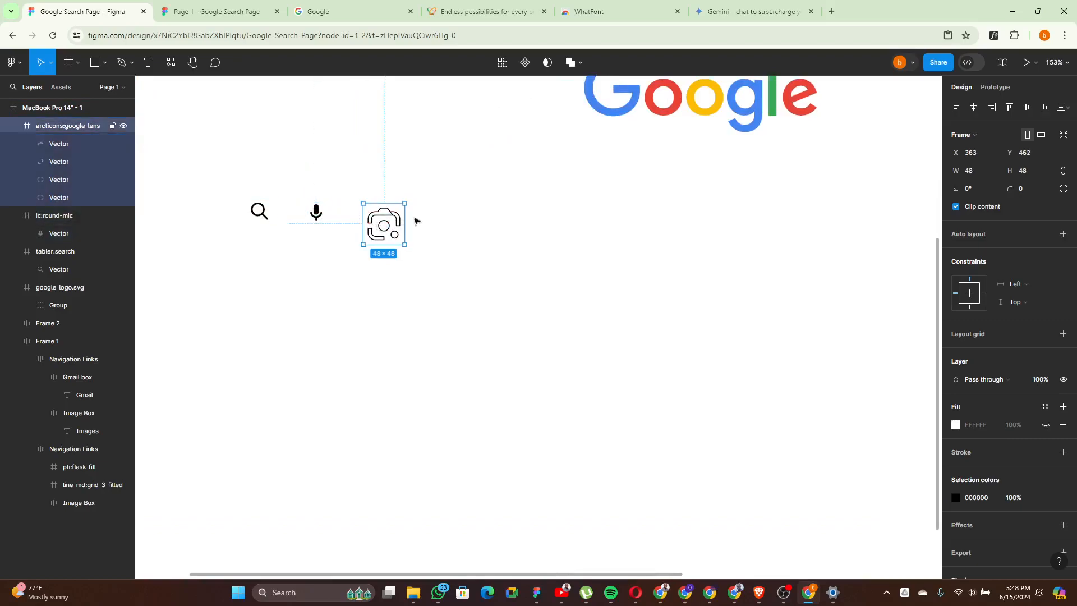
left_click(1034, 170)
type("24")
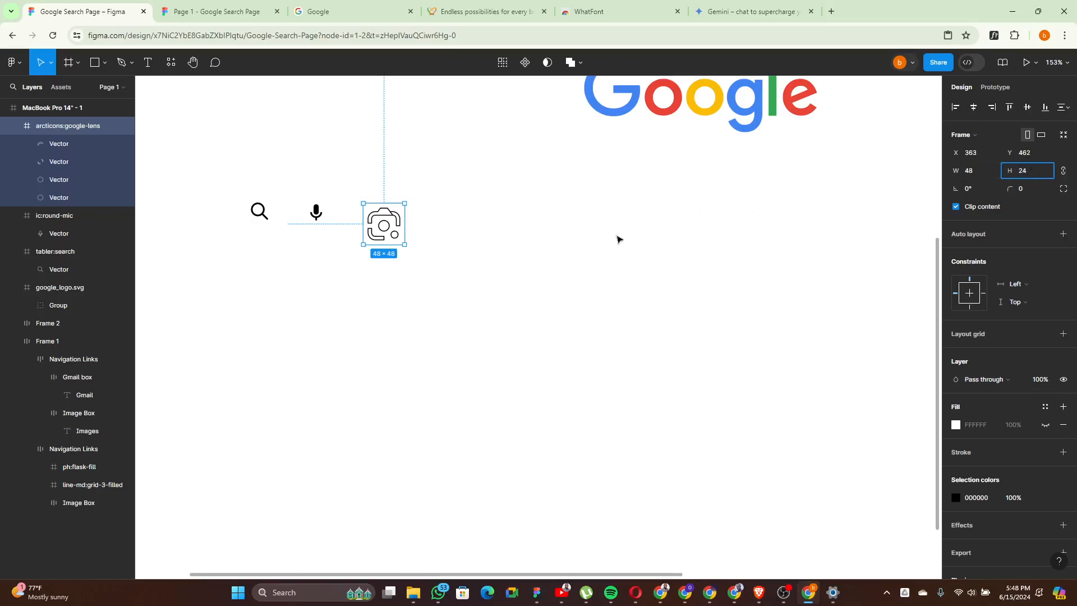
left_click(455, 249)
Check the sizes of the microphone and magnifier icons, and compare the icons with those in the live Google search bar.
left_click(315, 212)
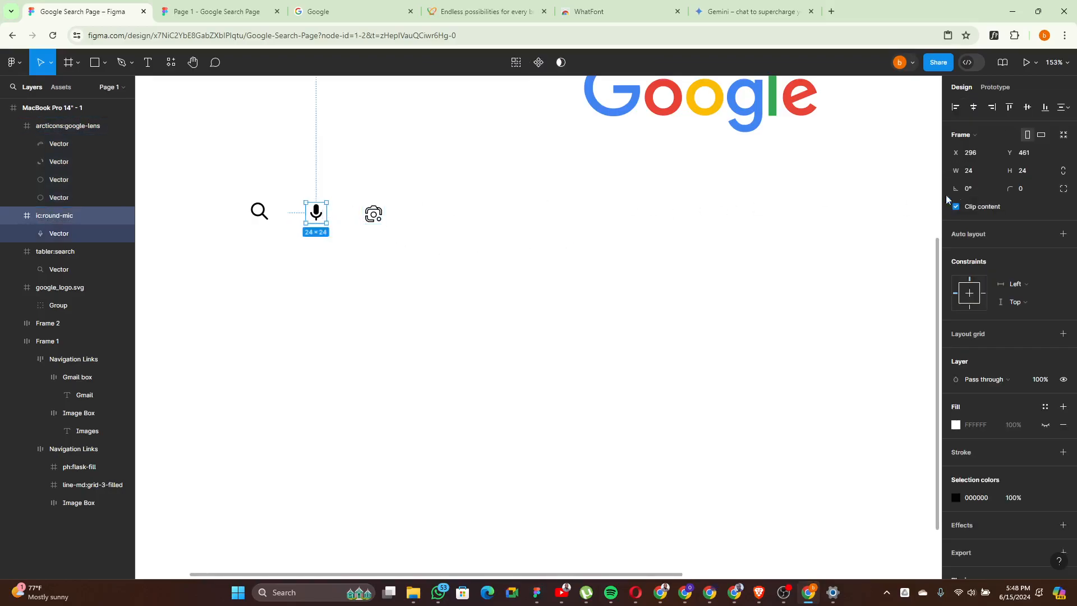
left_click(264, 213)
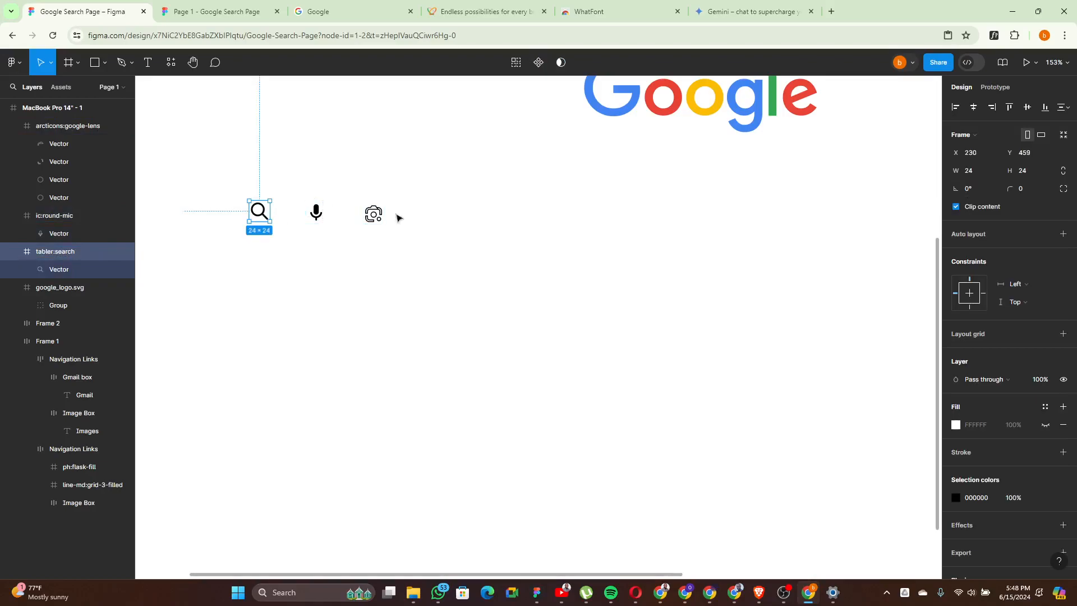
left_click(415, 259)
scroll(364, 211, "up", 5)
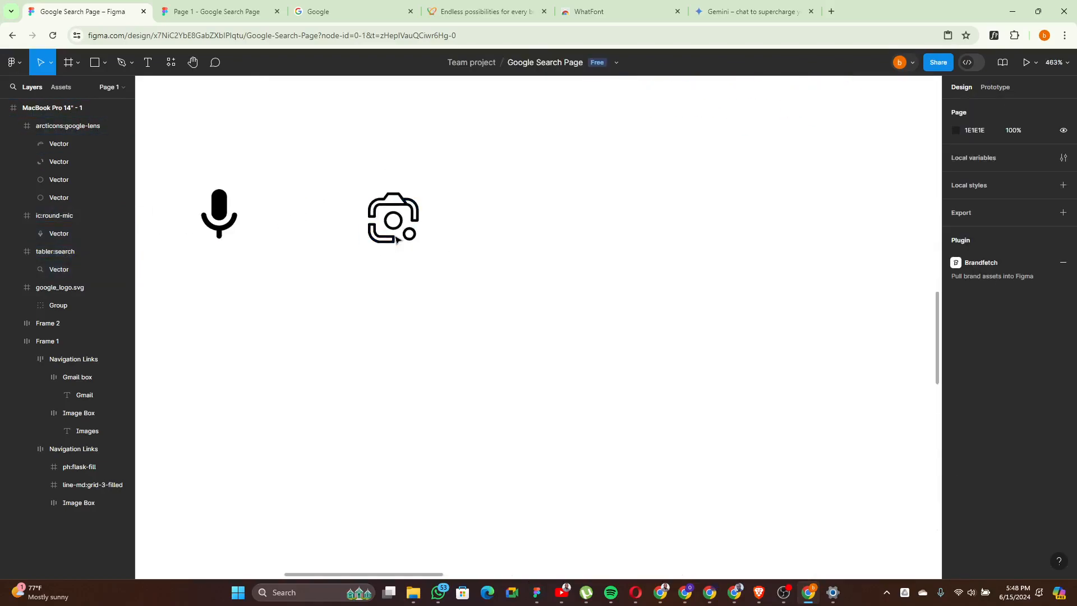
left_click(354, 8)
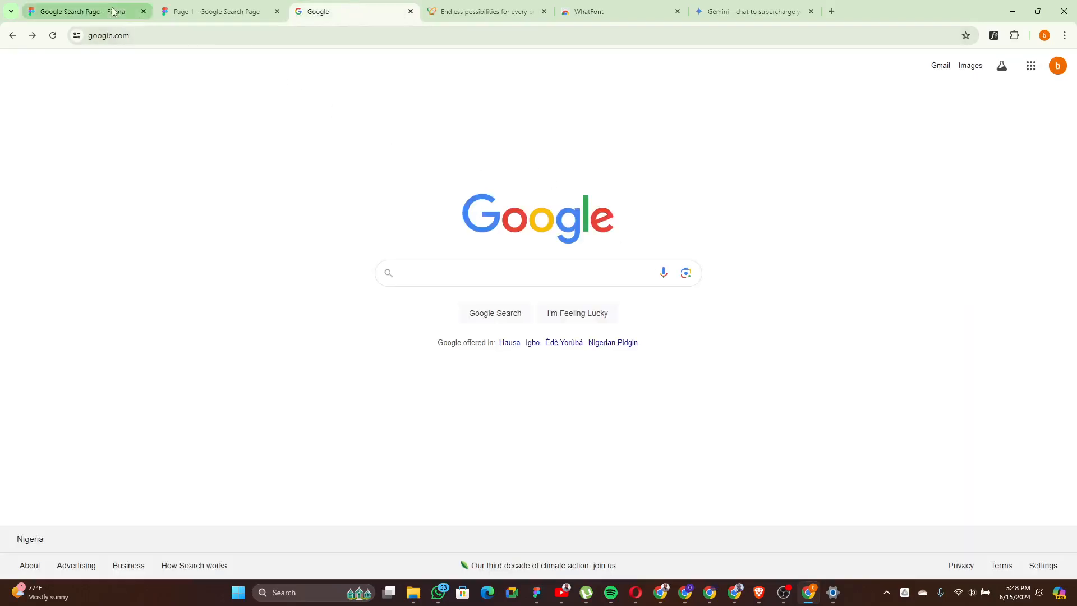
left_click(97, 23)
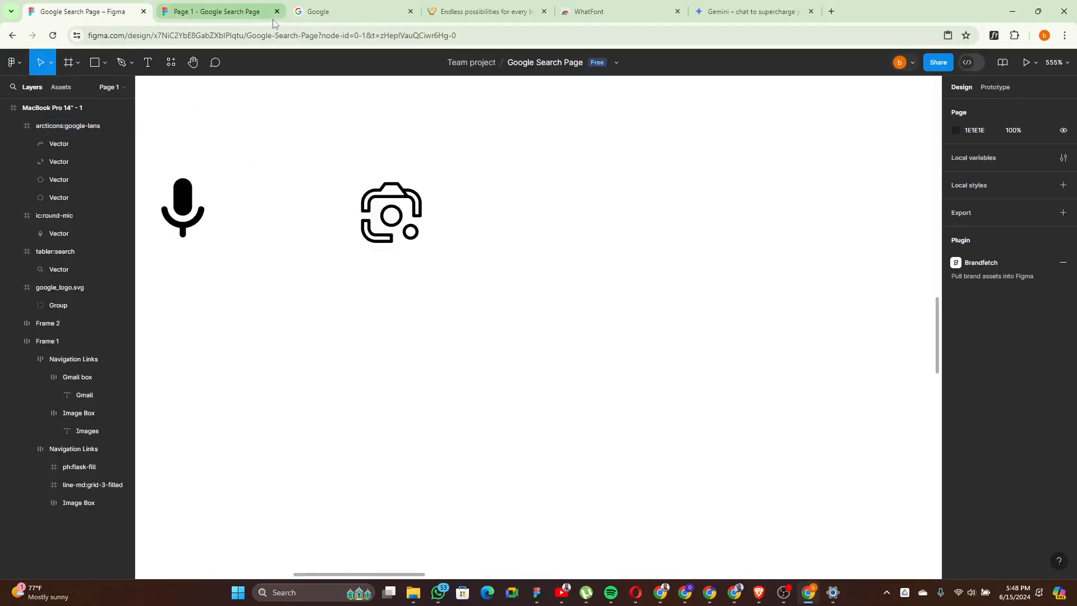
Check the live Google Lens icon, then turn the Figma icon's top-left camera outline from stroke to fill, coloured blue 4285F4.
left_click(307, 13)
scroll(690, 315, "up", 8, "ctrl")
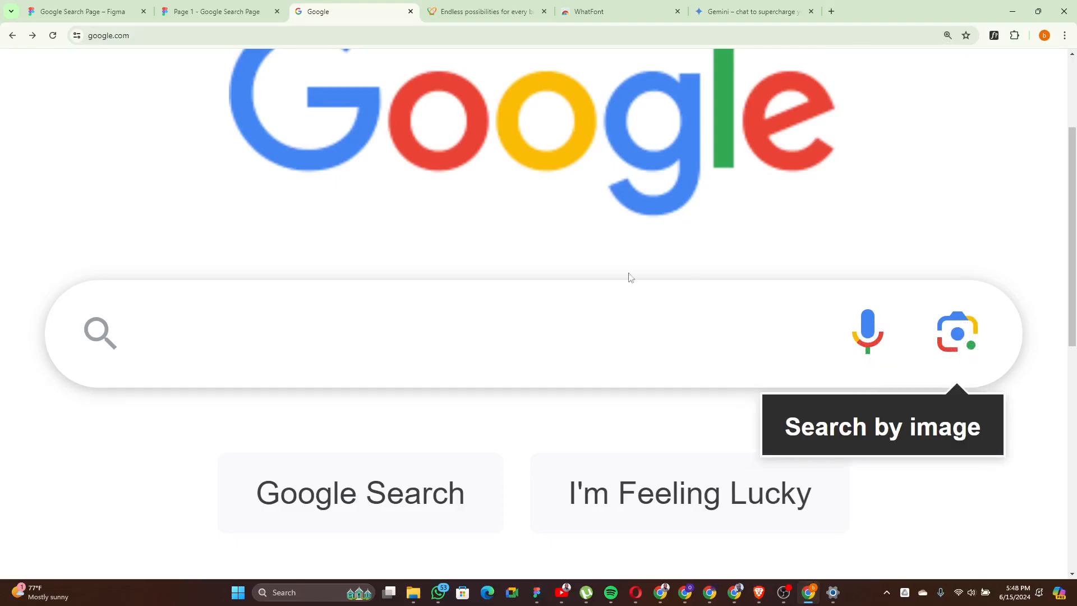
left_click(64, 5)
left_click(386, 209)
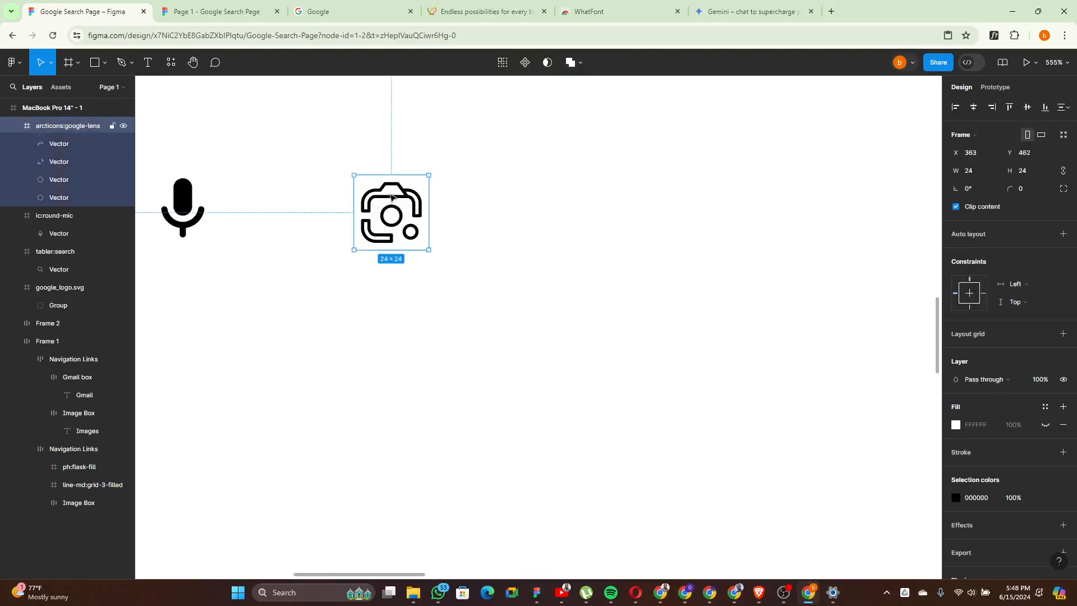
double_click(391, 197)
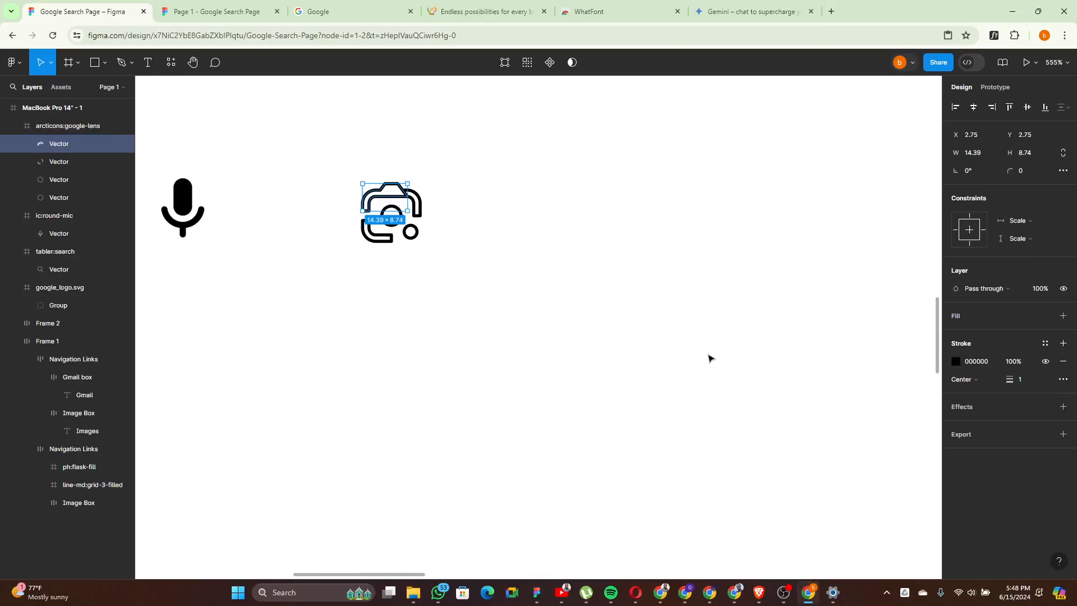
key("shift+x")
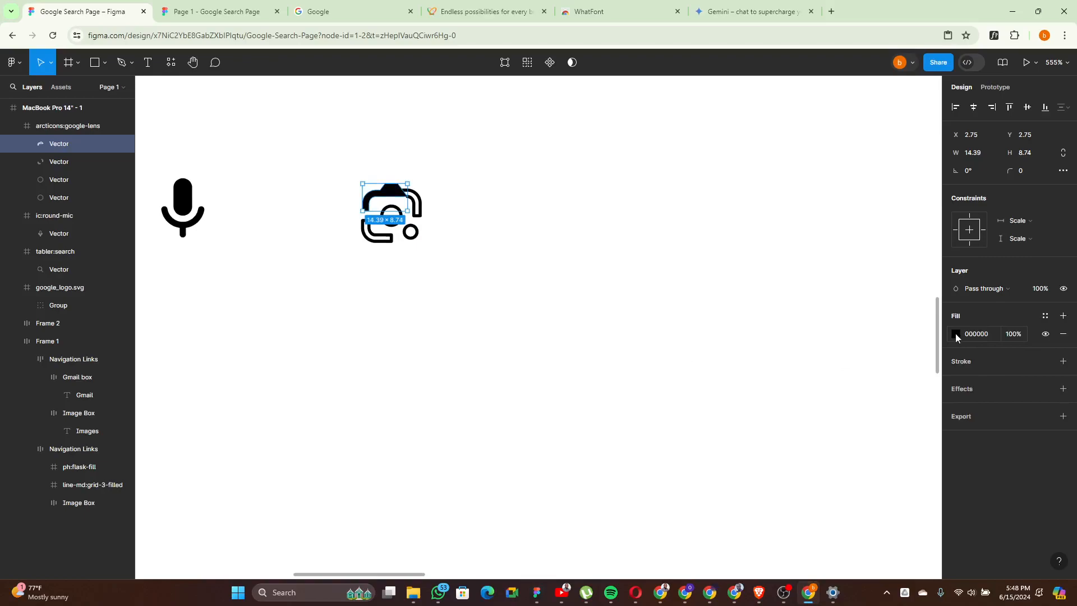
left_click(956, 333)
left_click(889, 517)
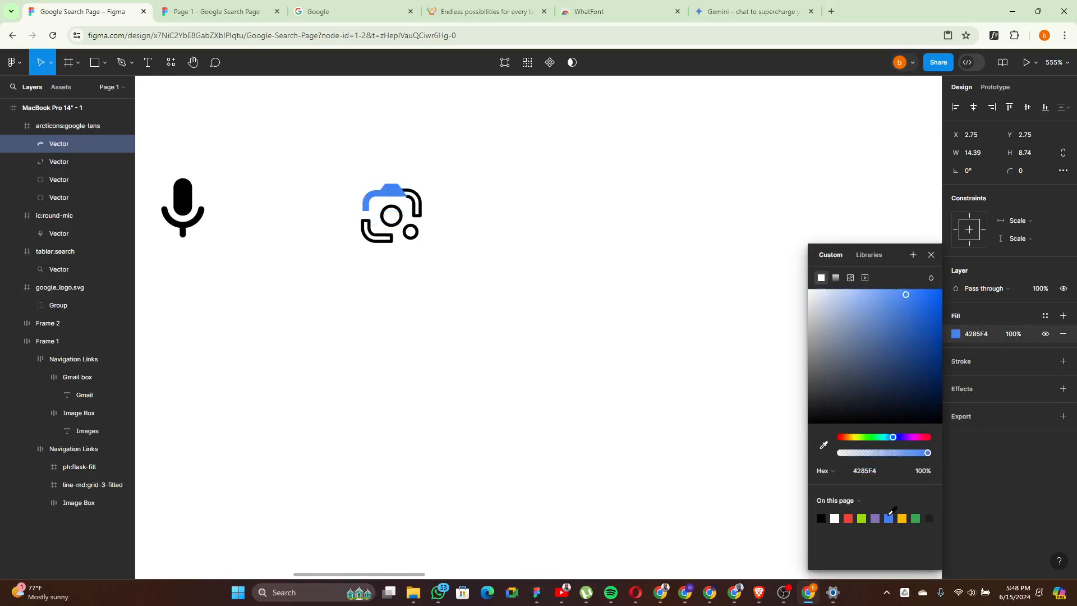
Turn the Lens icon's central circle from stroke to a solid fill in the same Google blue.
left_click(408, 234)
left_click(396, 223)
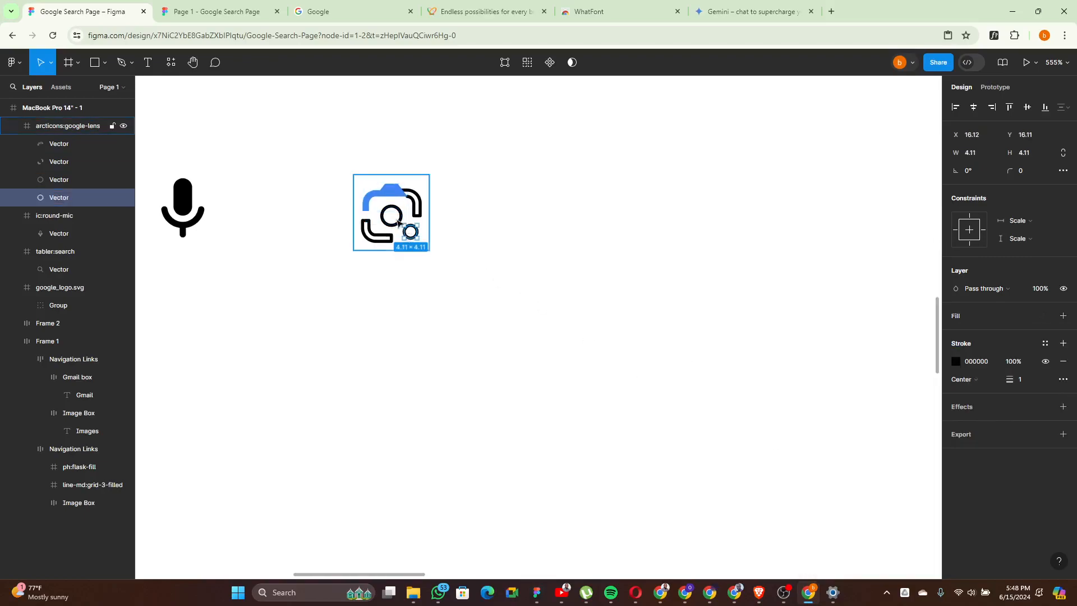
double_click(395, 225)
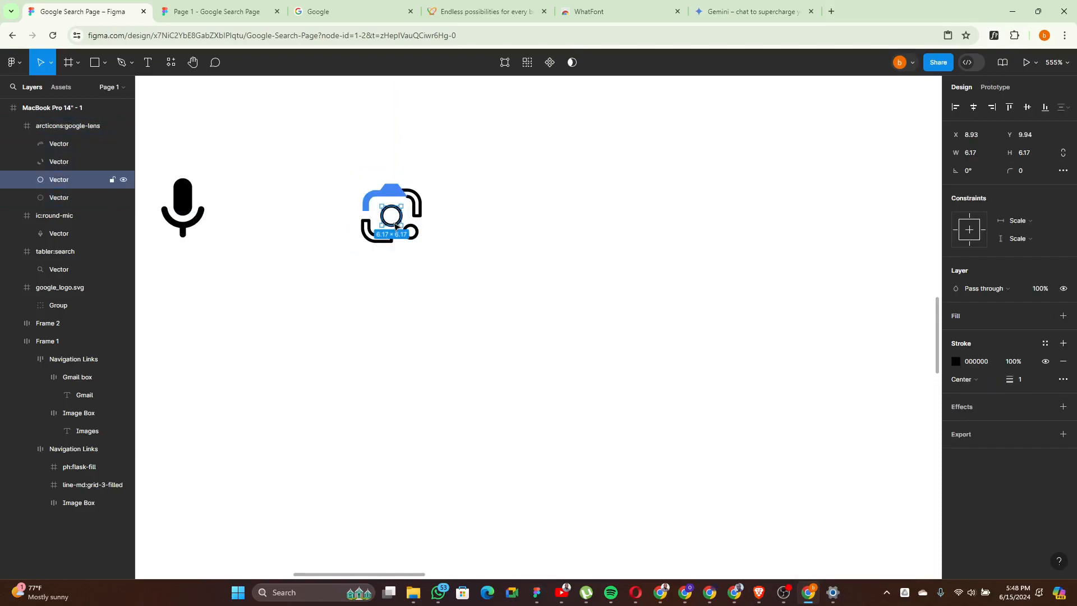
key("shift+x")
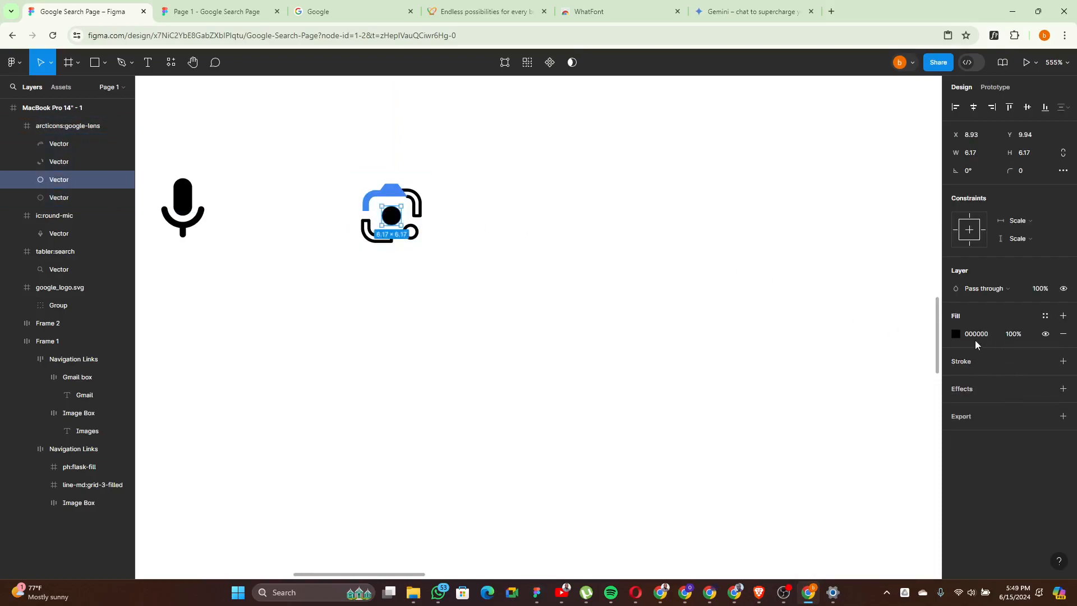
left_click(955, 333)
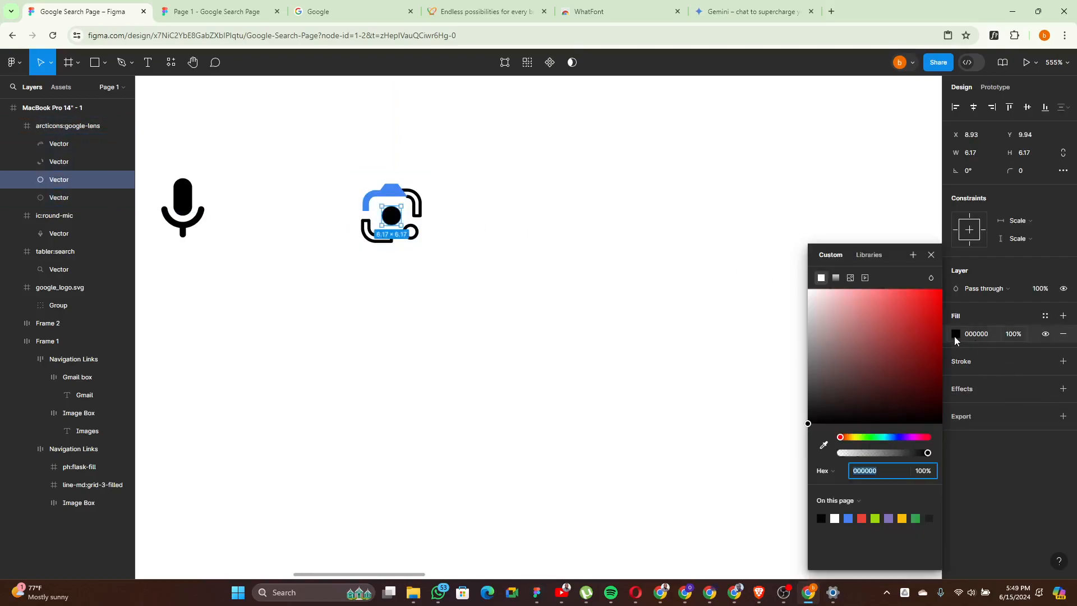
left_click(848, 517)
left_click(396, 274)
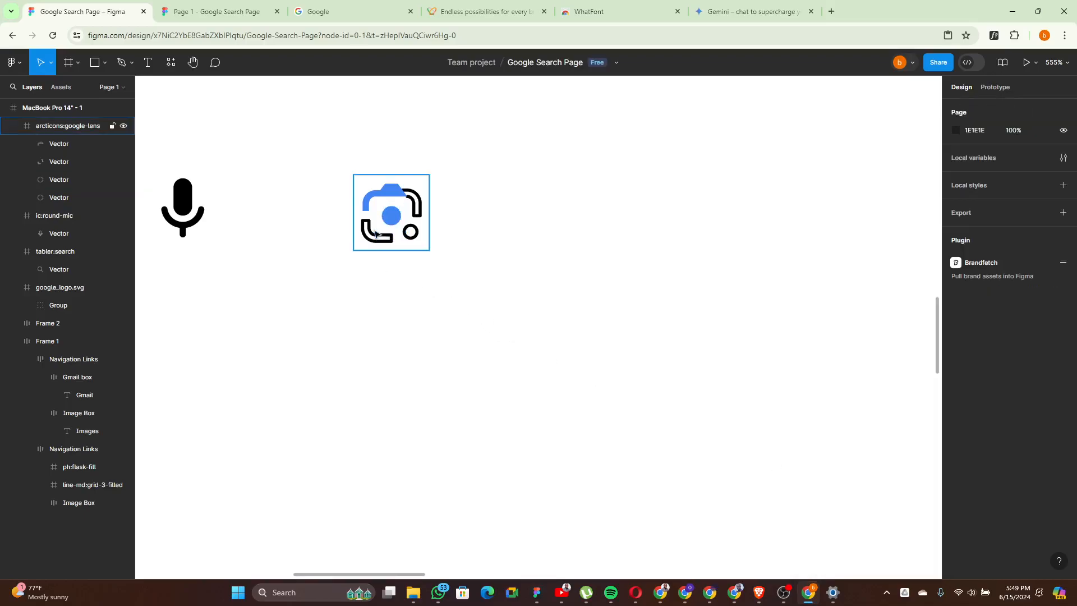
Open the Lens icon's two-part corner bracket vector for editing and swap its stroke for a fill.
left_click(376, 234)
left_click(374, 239)
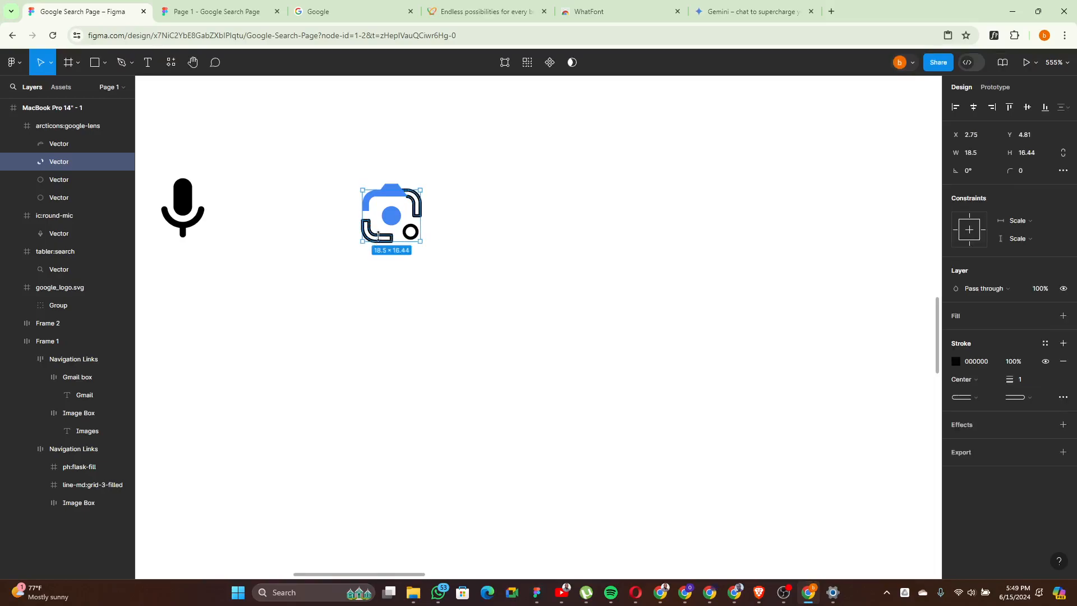
double_click(375, 241)
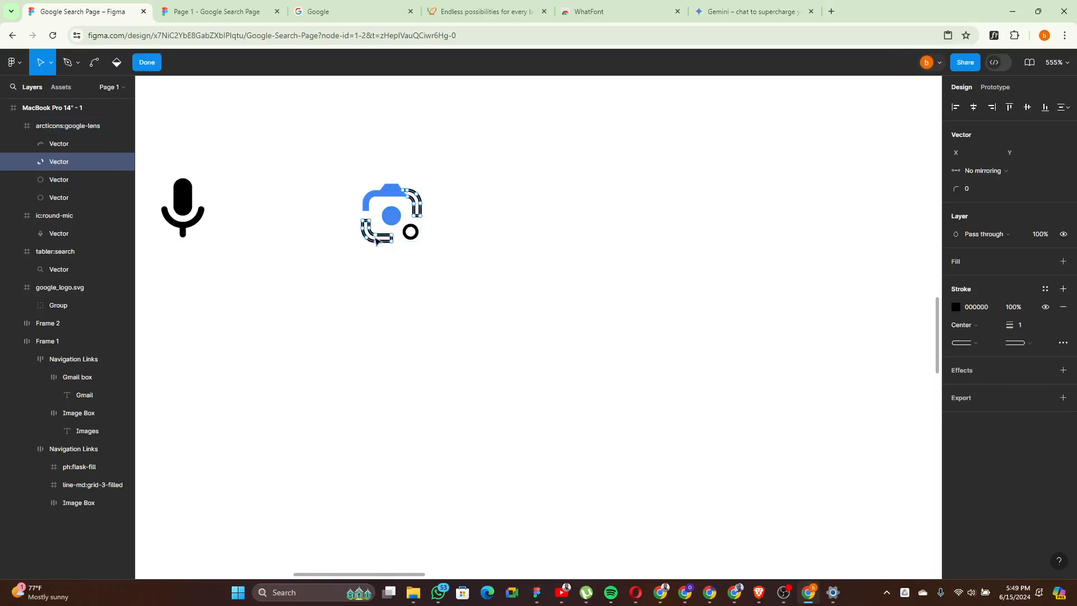
scroll(375, 242, "up", 5)
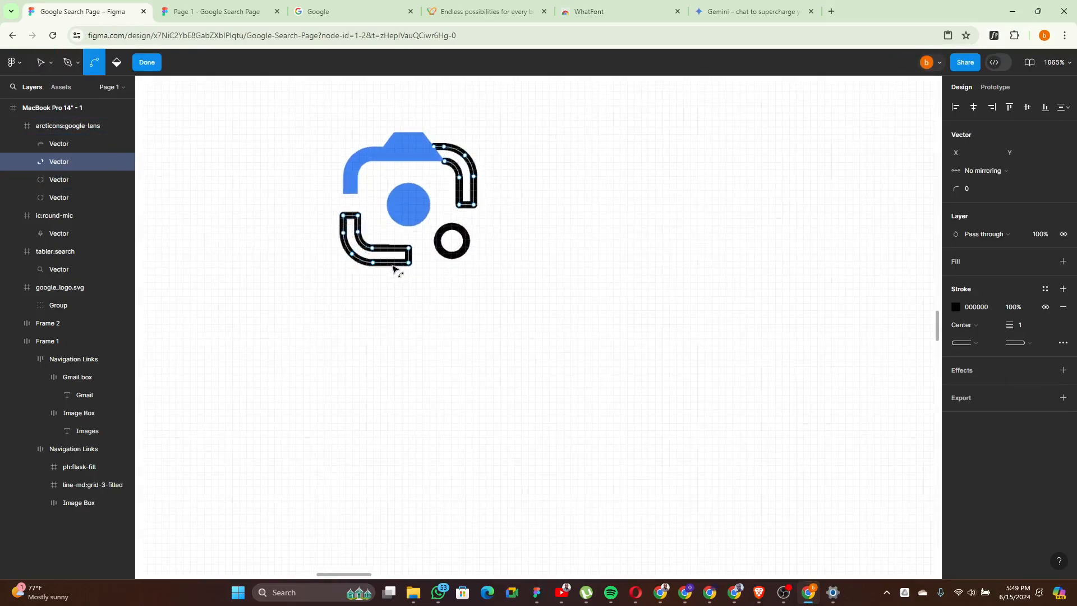
key("shift+x")
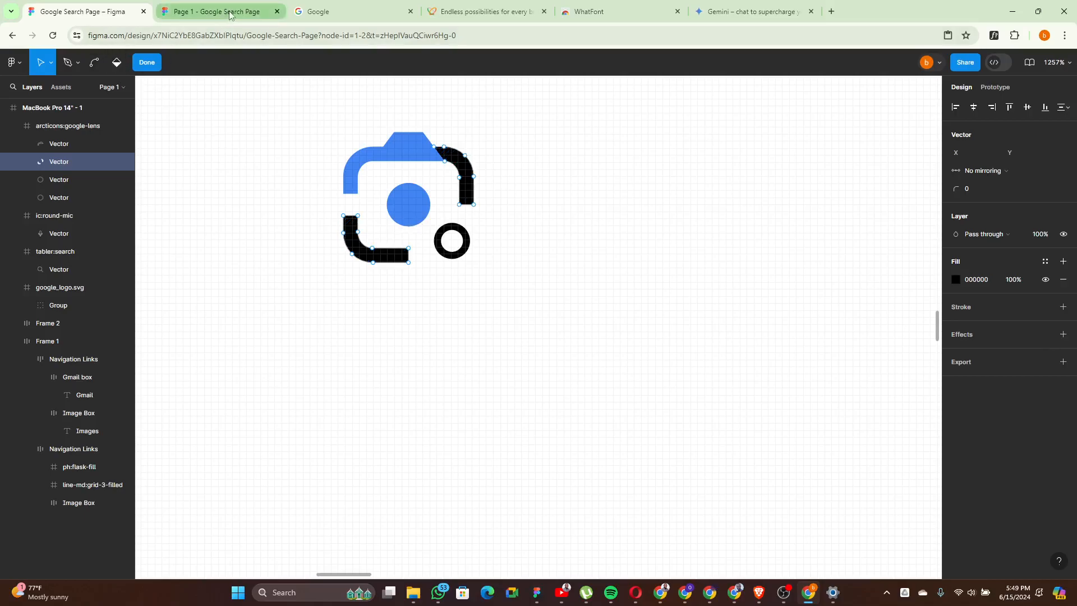
Compare the corner colours with the live icon and paint the bracket's lower-left segment red EA4335 with the Paint bucket.
left_click(301, 11)
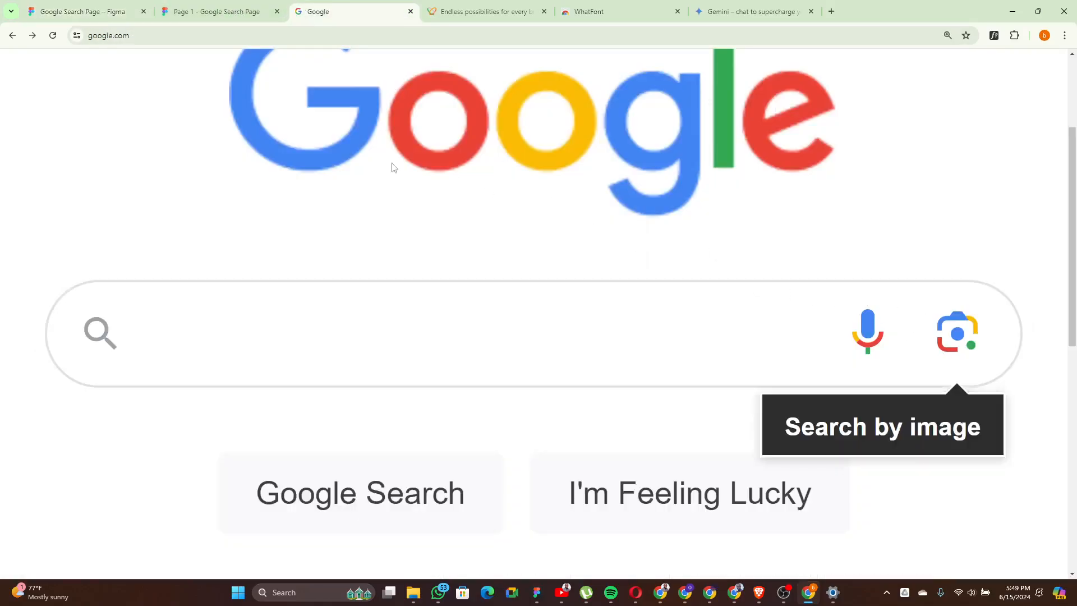
left_click(62, 10)
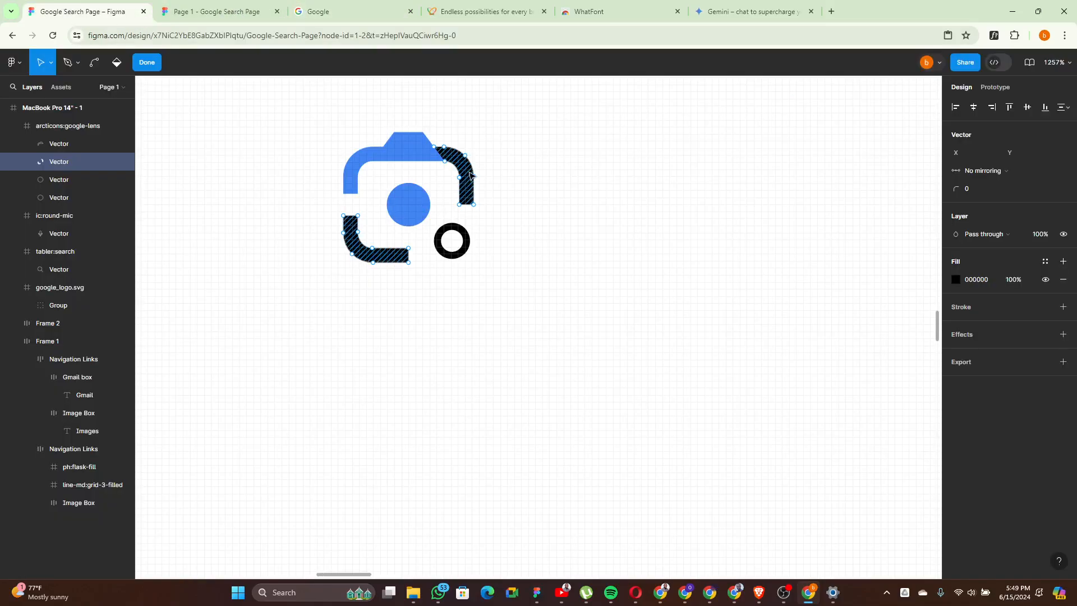
left_click(117, 62)
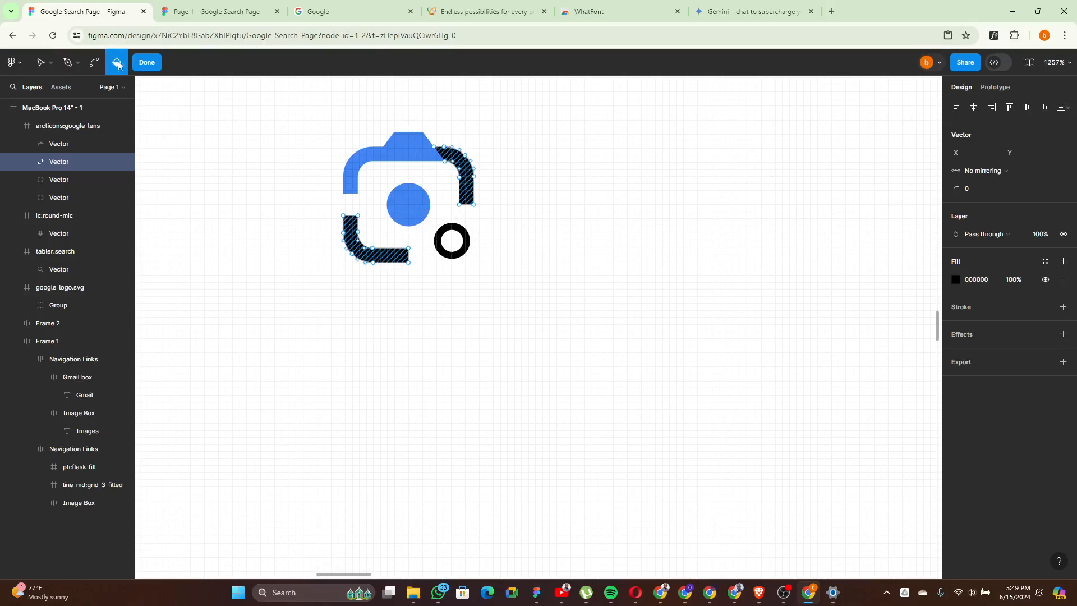
left_click(465, 174)
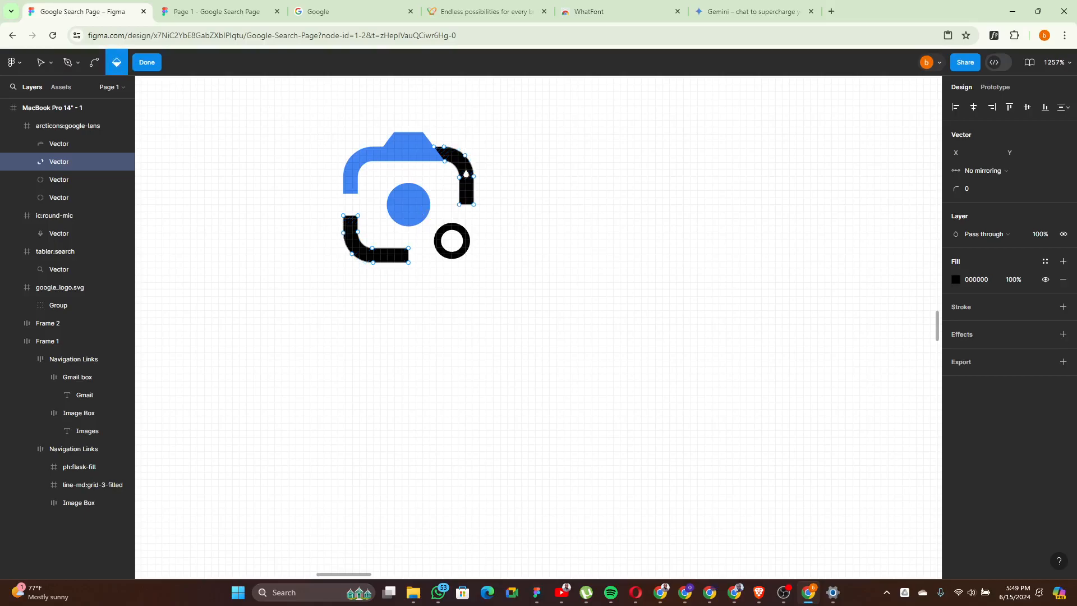
left_click(391, 256)
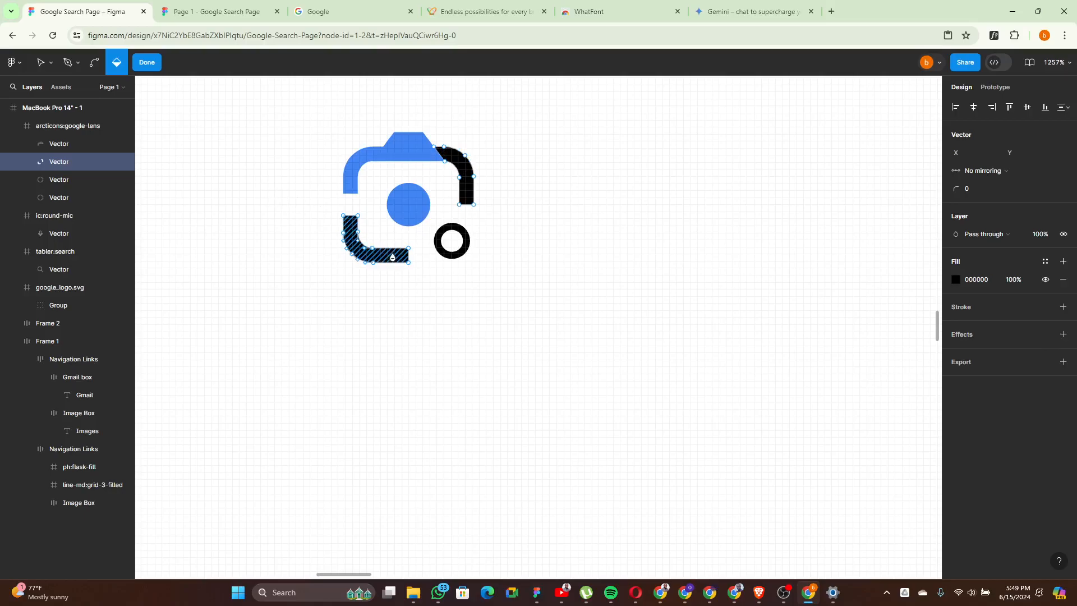
left_click(954, 279)
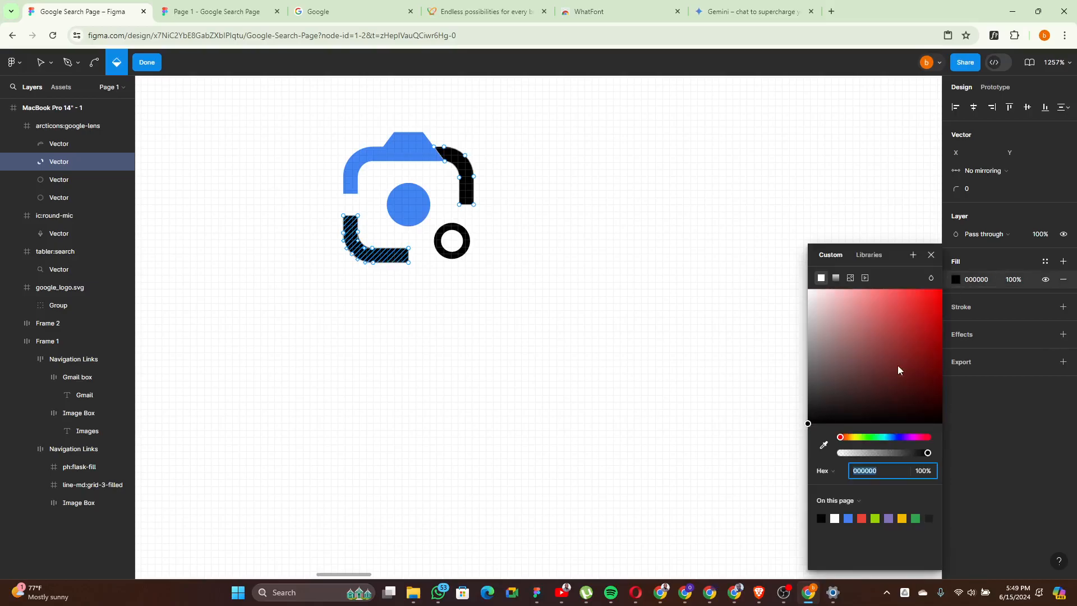
left_click(862, 518)
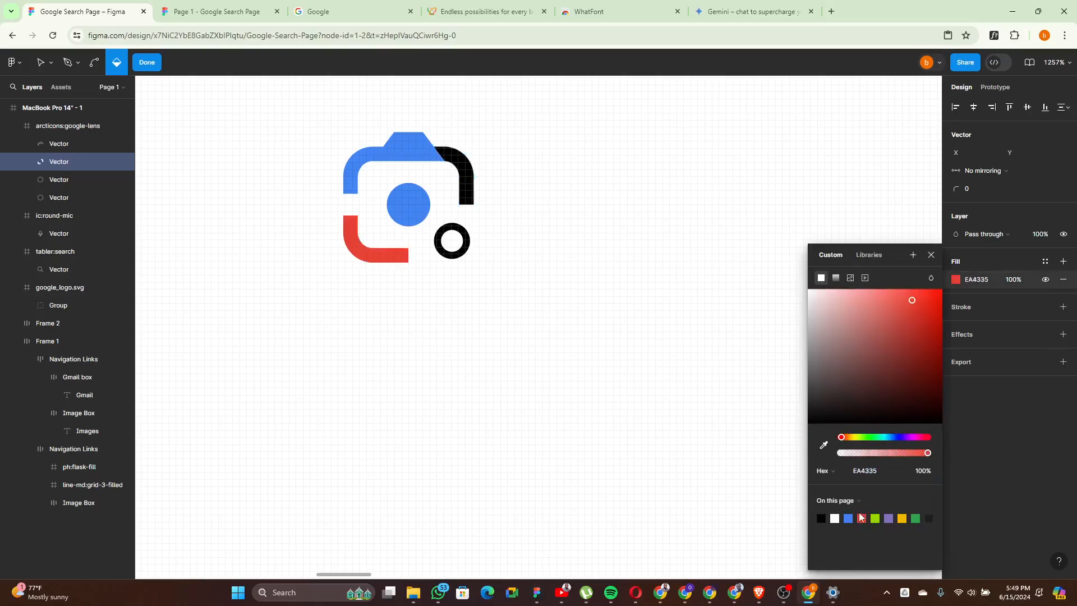
Paint the bracket's upper-right segment yellow FBBC05, checking against the live icon, and finish editing the vector.
left_click(469, 190)
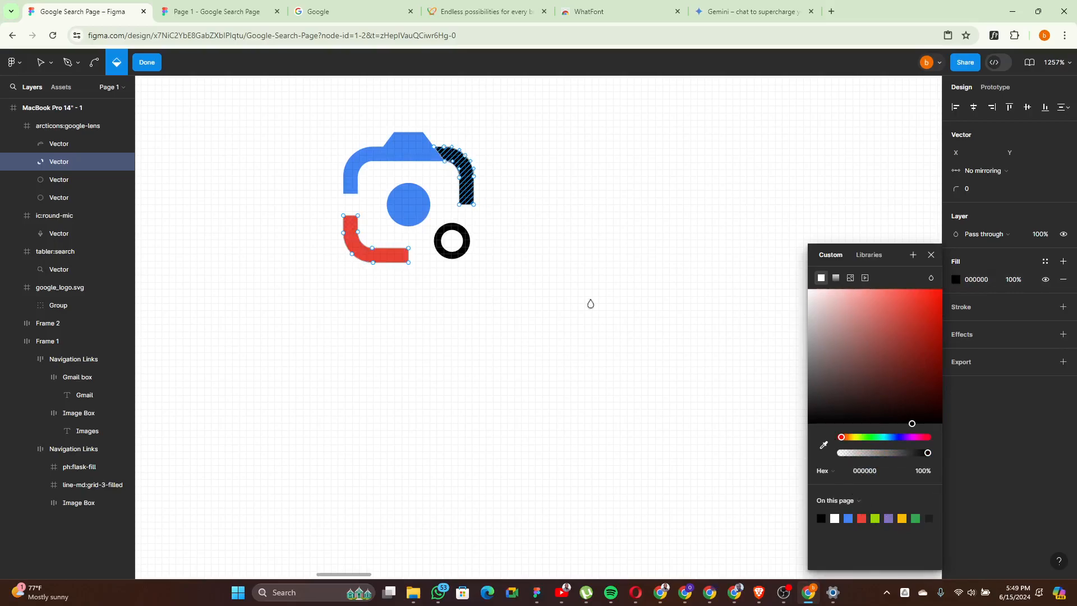
left_click(362, 12)
left_click(101, 11)
left_click(902, 518)
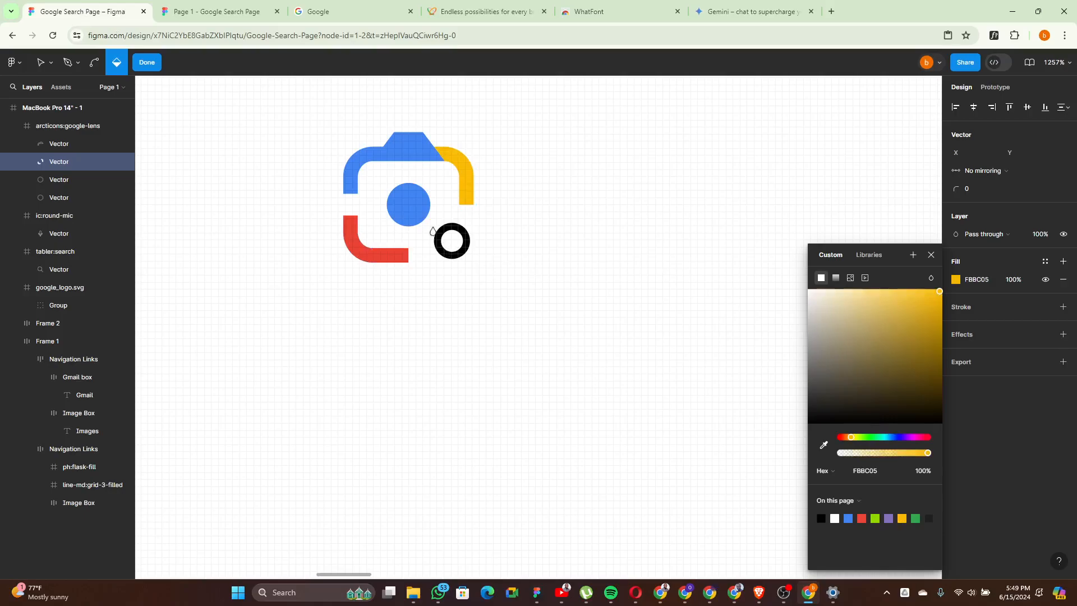
key("Escape")
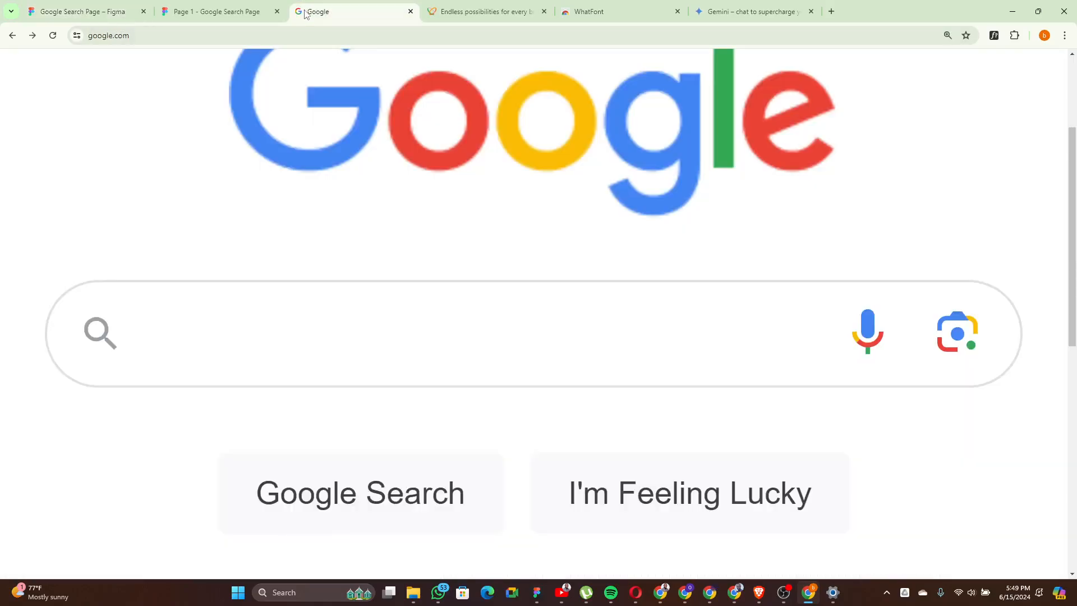
left_click(84, 11)
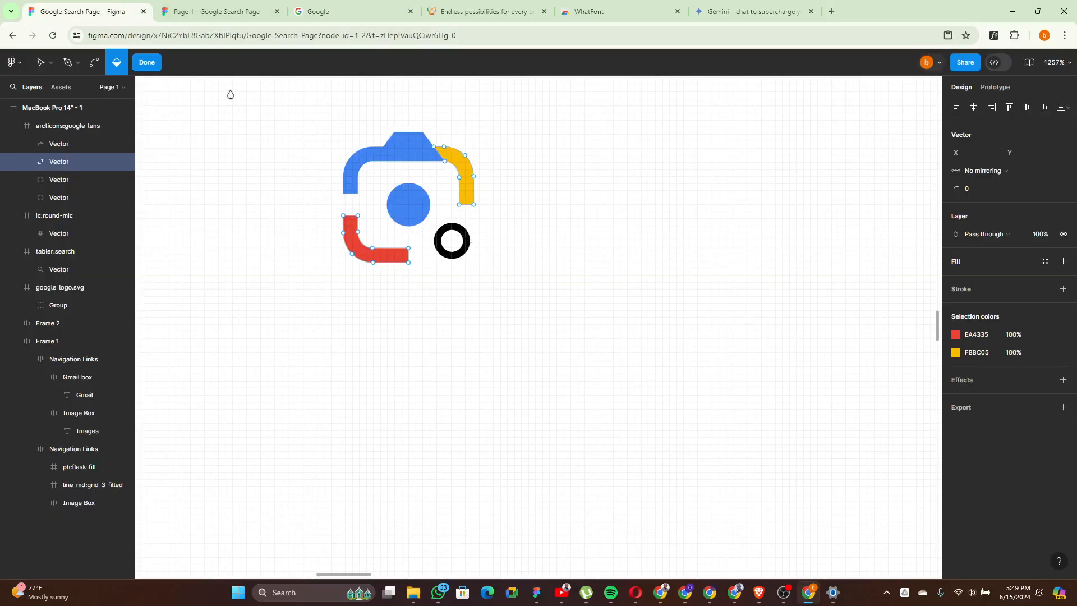
left_click(150, 63)
Turn the Lens icon's small lower-right circle from stroke to a solid fill in the page's Google green.
left_click(452, 227)
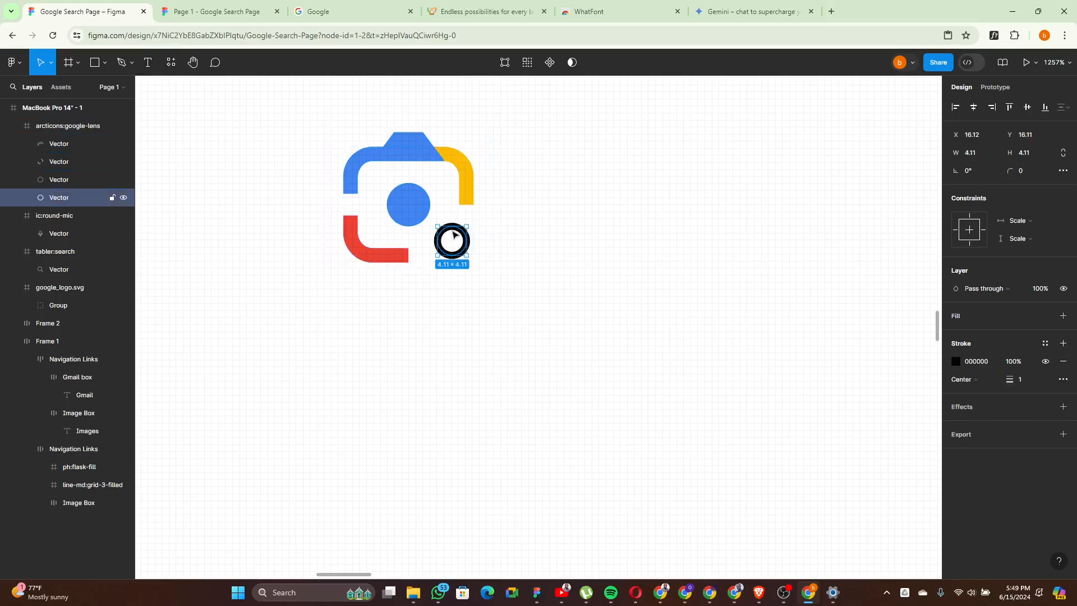
key("shift+x")
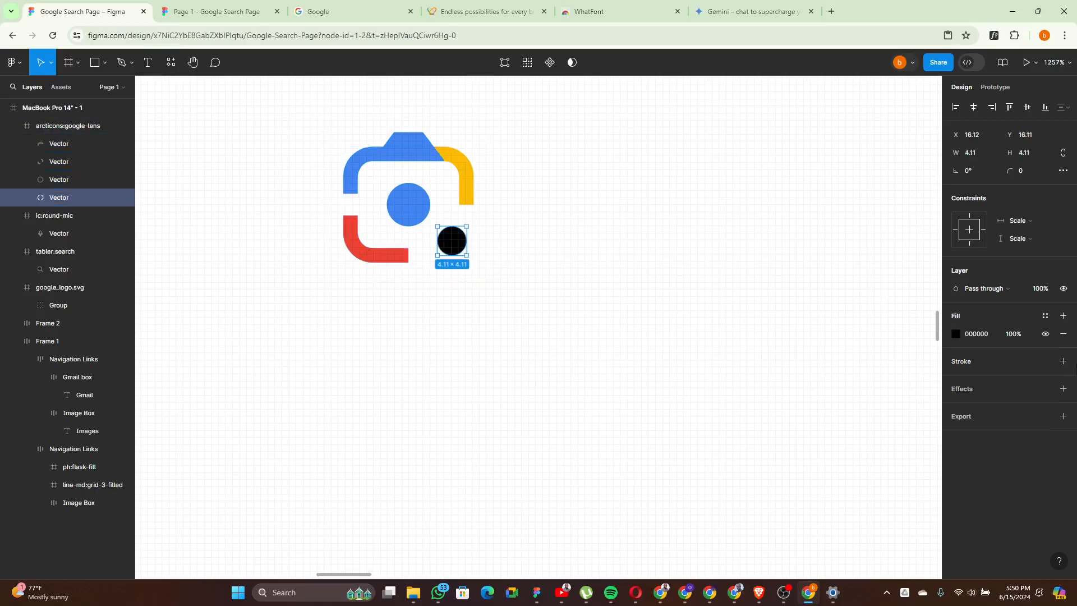
left_click(956, 334)
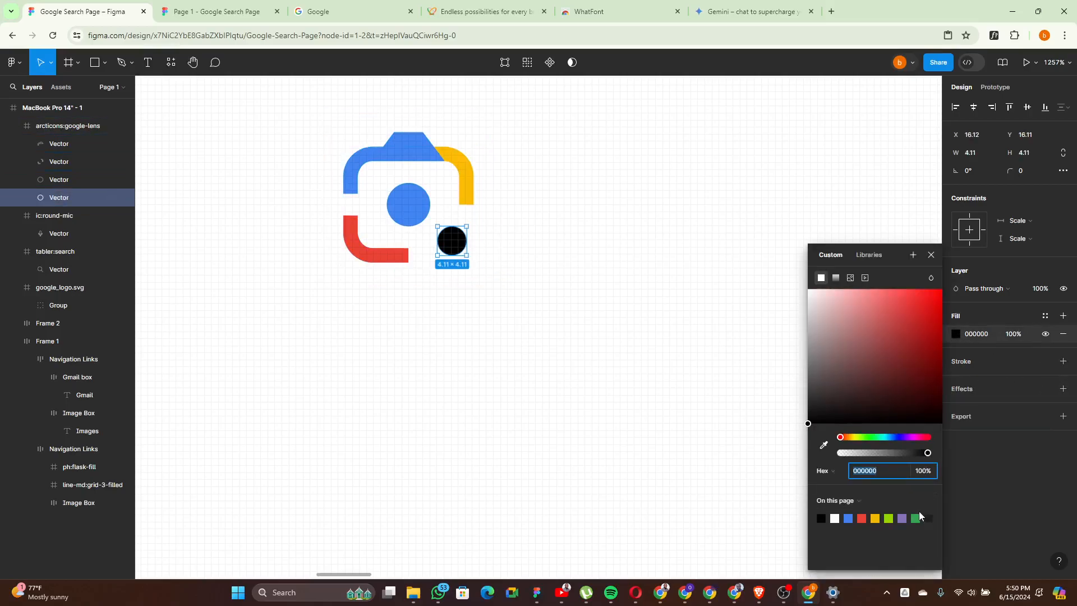
left_click(915, 517)
left_click(608, 294)
Edit the microphone icon's vector and remove the points of its capsule-shaped body, keeping the curved stand.
scroll(583, 298, "down", 5)
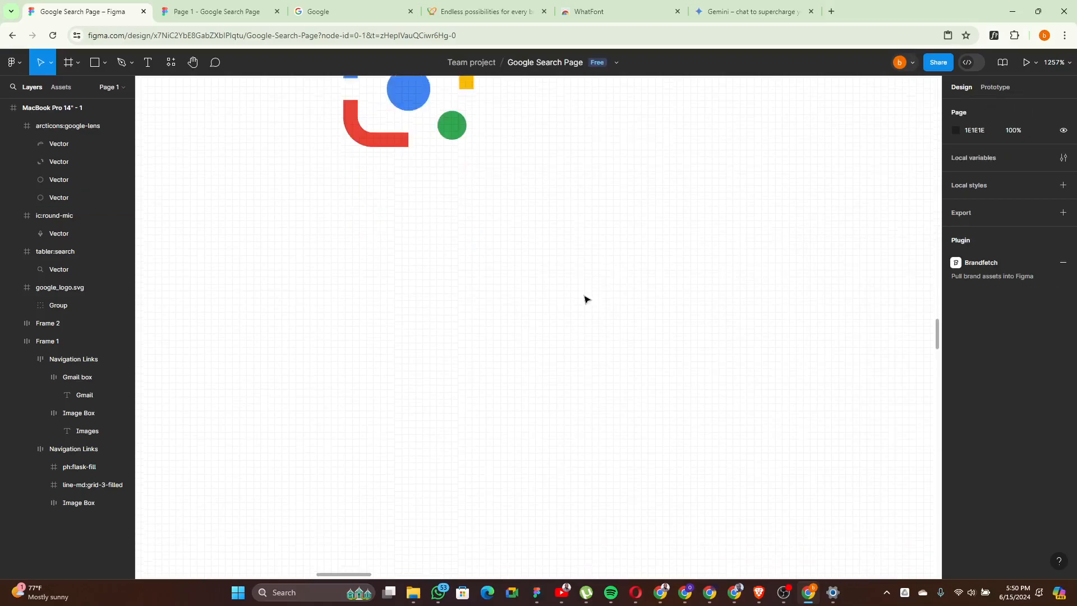
scroll(650, 318, "down", 5)
scroll(346, 202, "up", 4)
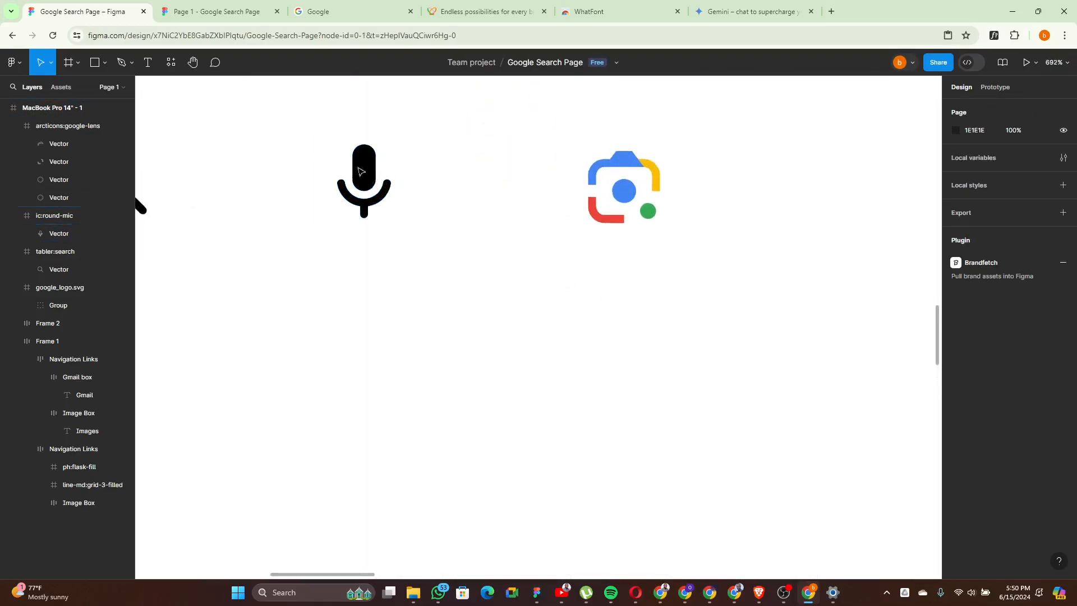
scroll(347, 202, "up", 3)
scroll(368, 209, "down", 2)
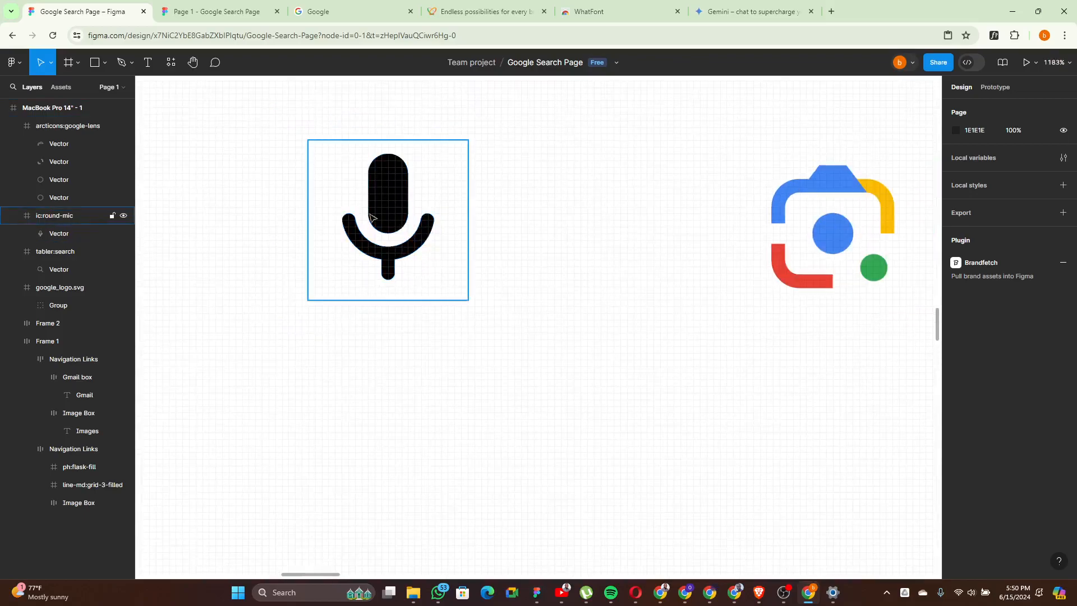
scroll(369, 214, "up", 2)
double_click(387, 205)
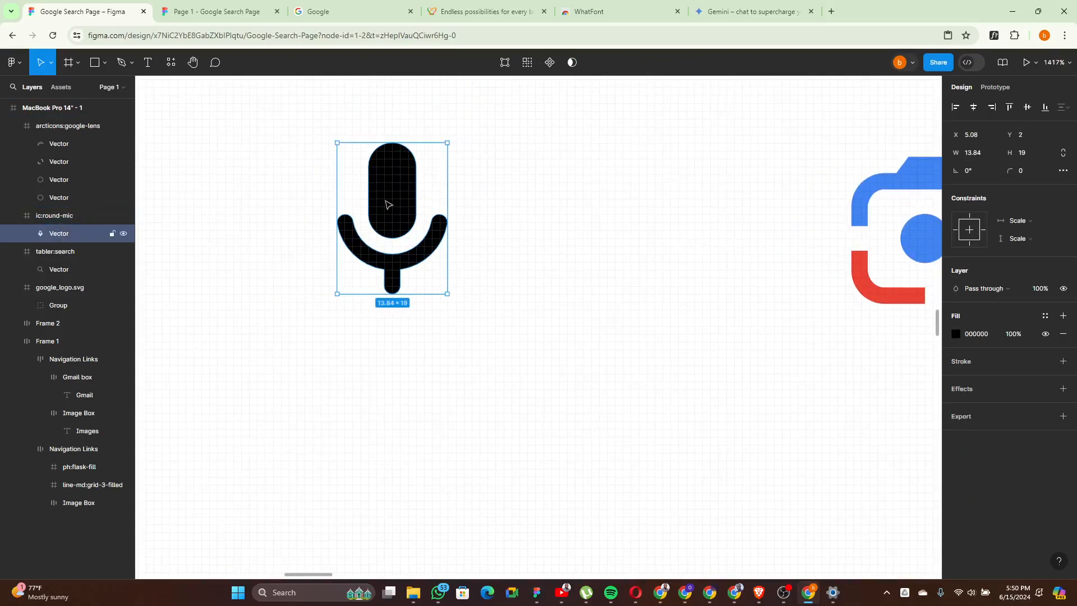
double_click(385, 203)
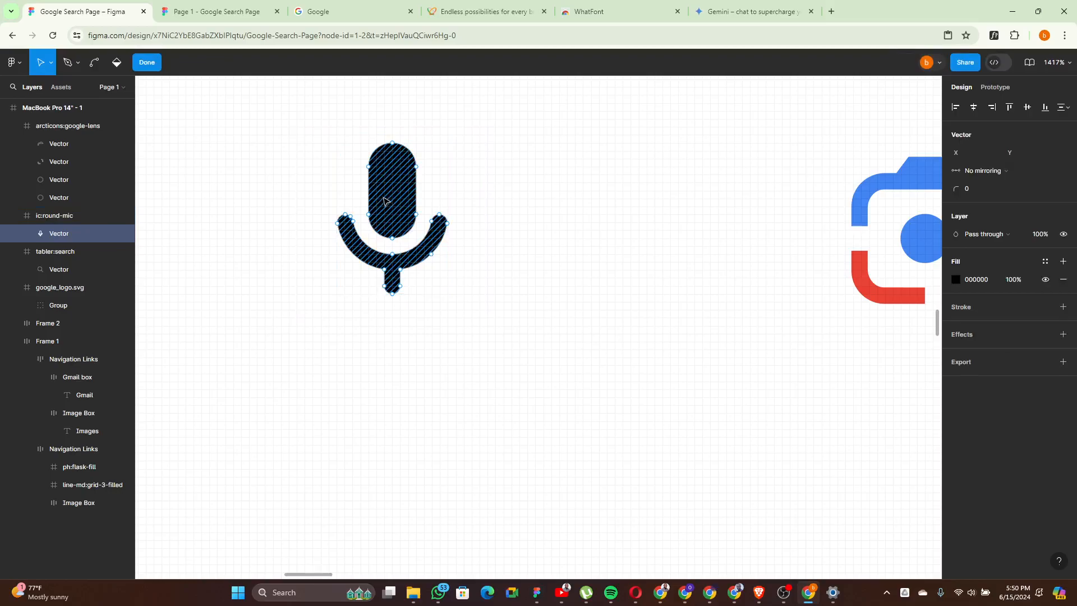
left_click(146, 67)
double_click(396, 213)
key("ctrl+a")
left_click_drag(360, 130, 424, 247)
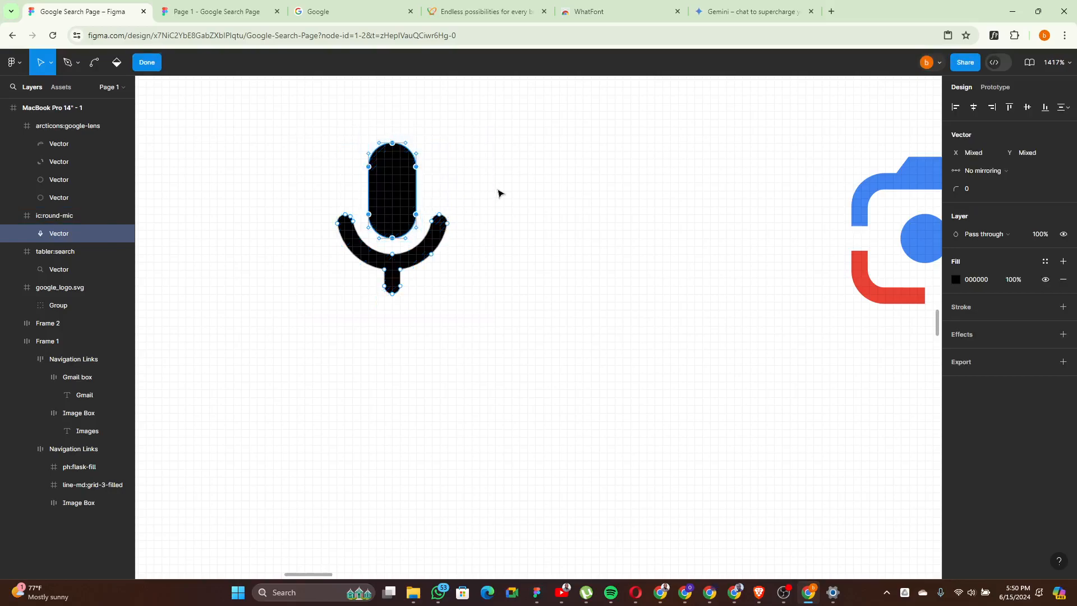
key("ctrl")
key("Delete")
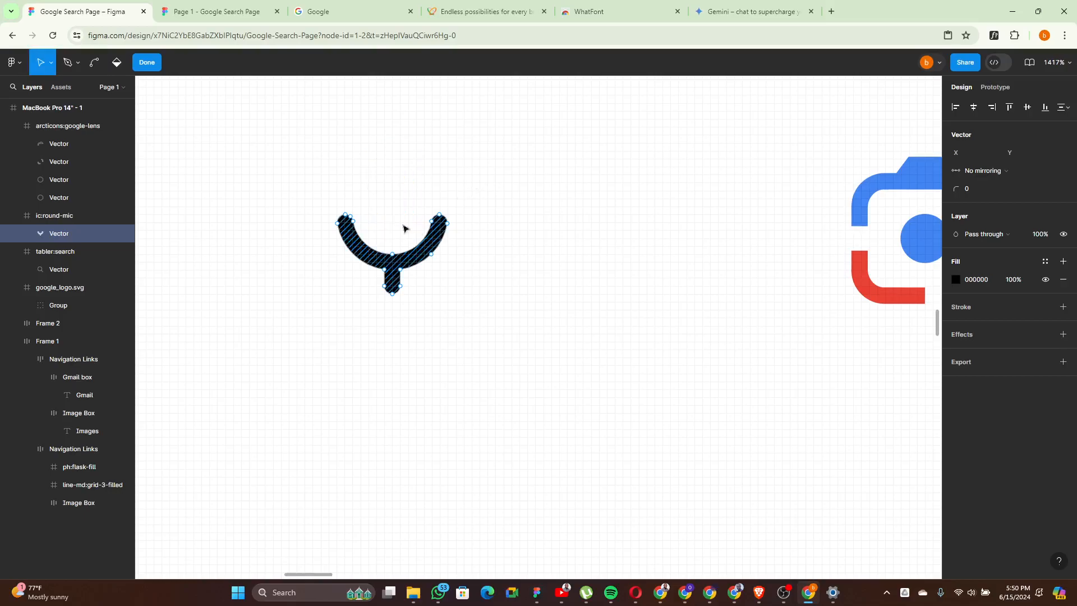
Finish editing the microphone's stand and paste the capsule-shaped body back into the icon as a separate vector.
left_click(149, 62)
key("ctrl+v")
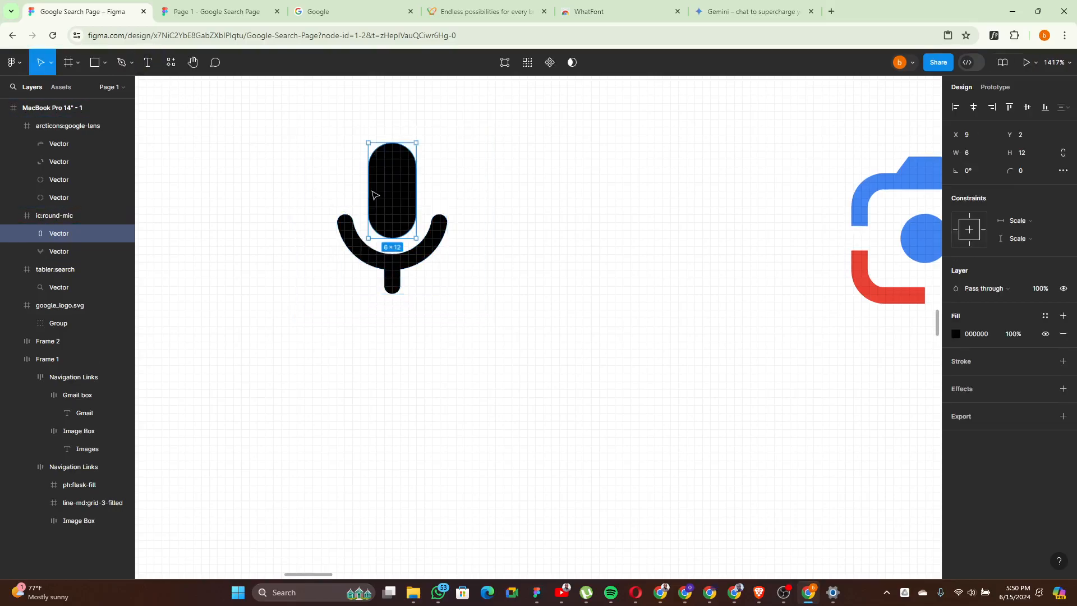
left_click(472, 230)
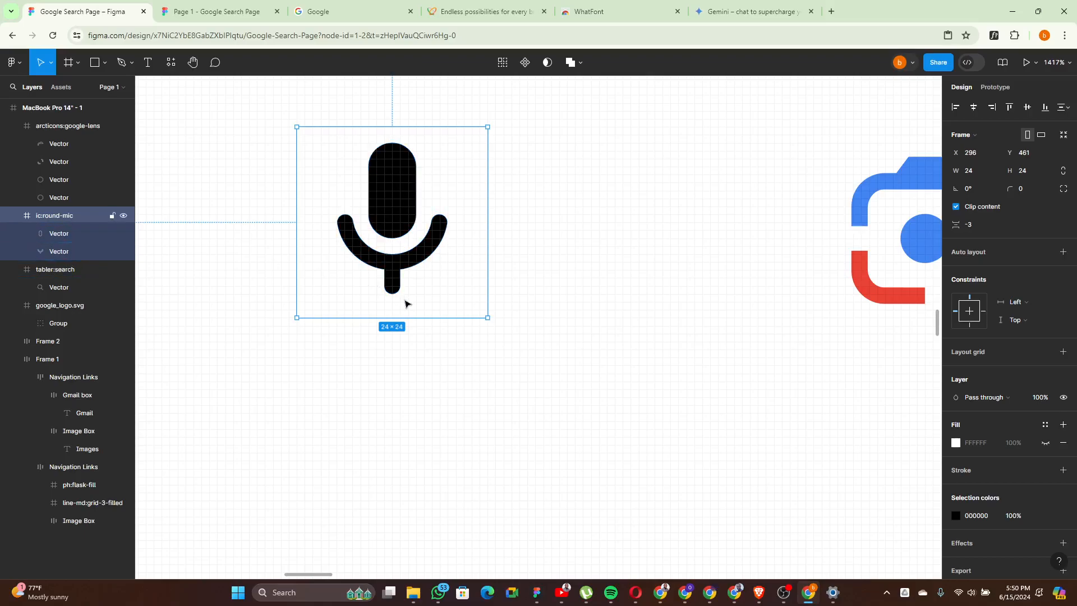
Undo the capsule's paste and the removal of its points, and redo them to restore the separate body and stand vectors.
key("ctrl+z")
key("ctrl+z")
key("ctrl+z")
key("ctrl+z")
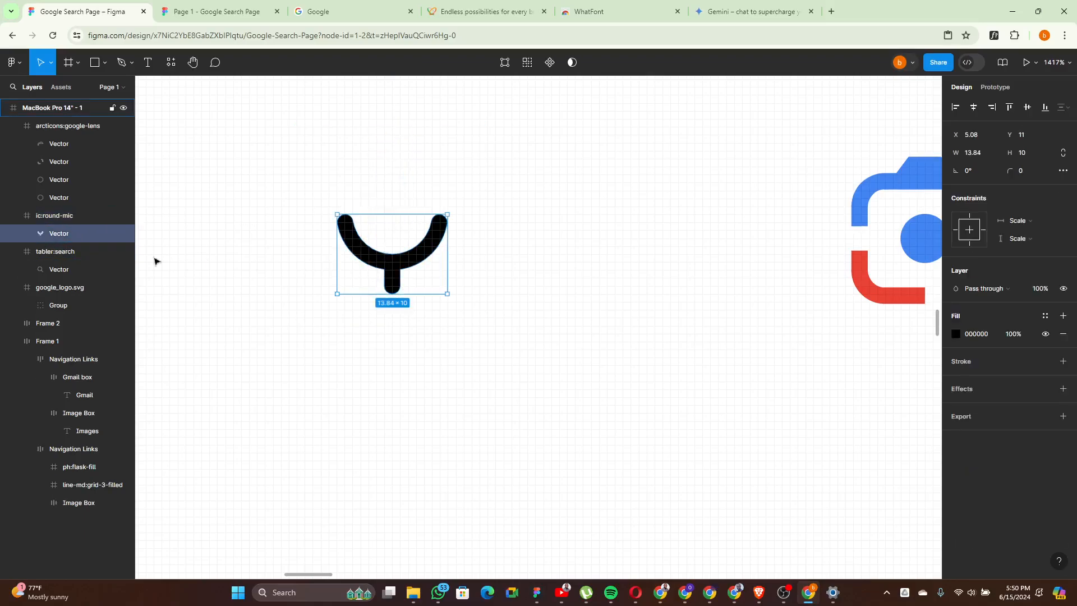
key("ctrl+z")
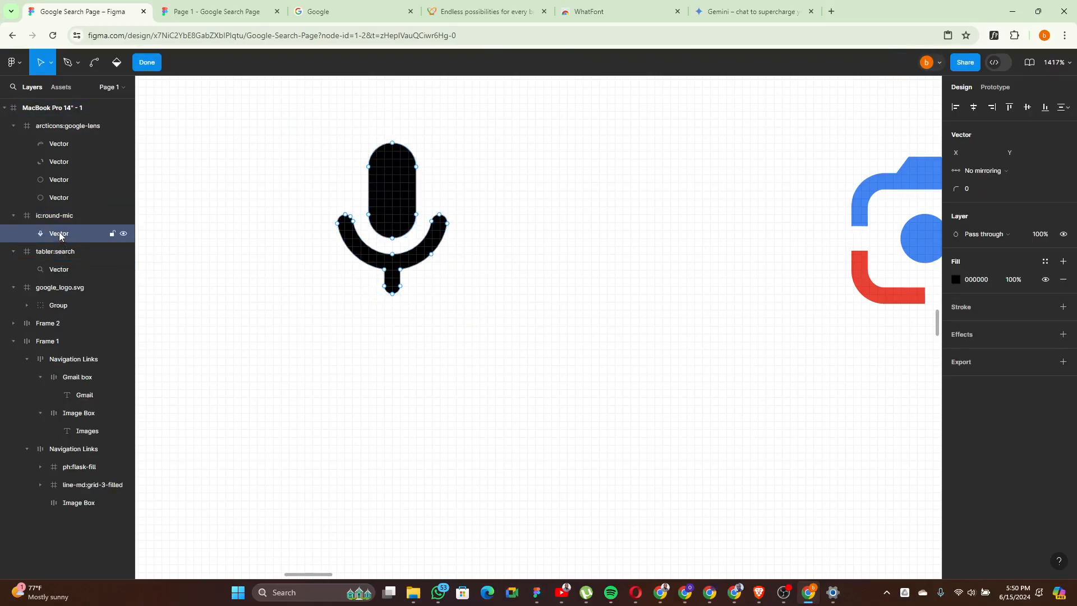
key("ctrl")
key("ctrl+z")
key("ctrl+z")
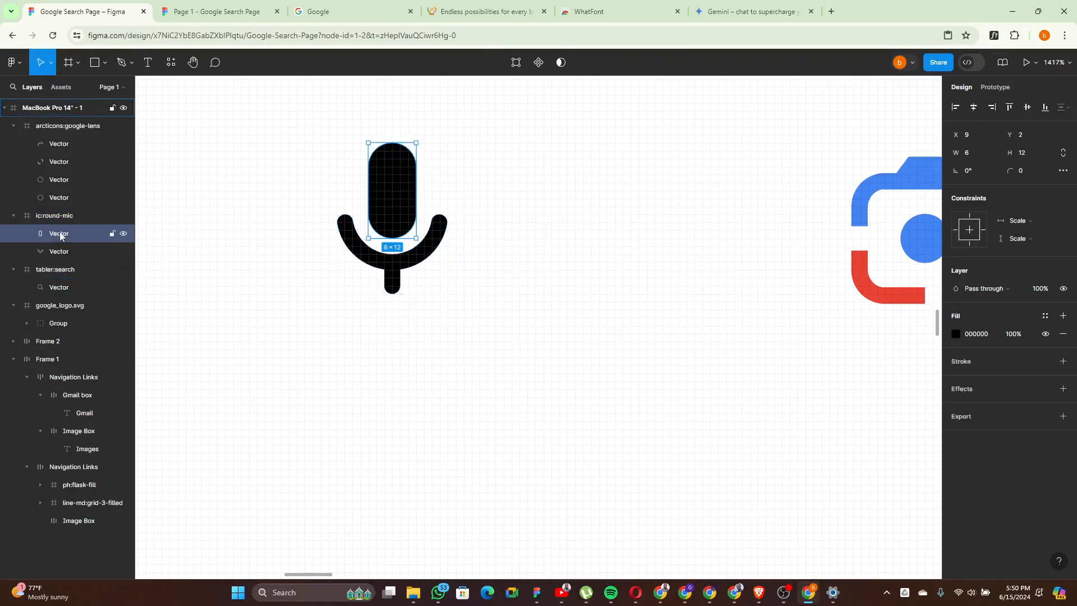
Inspect the points of the microphone's curved stand in vector editing and return to the selected stand layer.
left_click(437, 272)
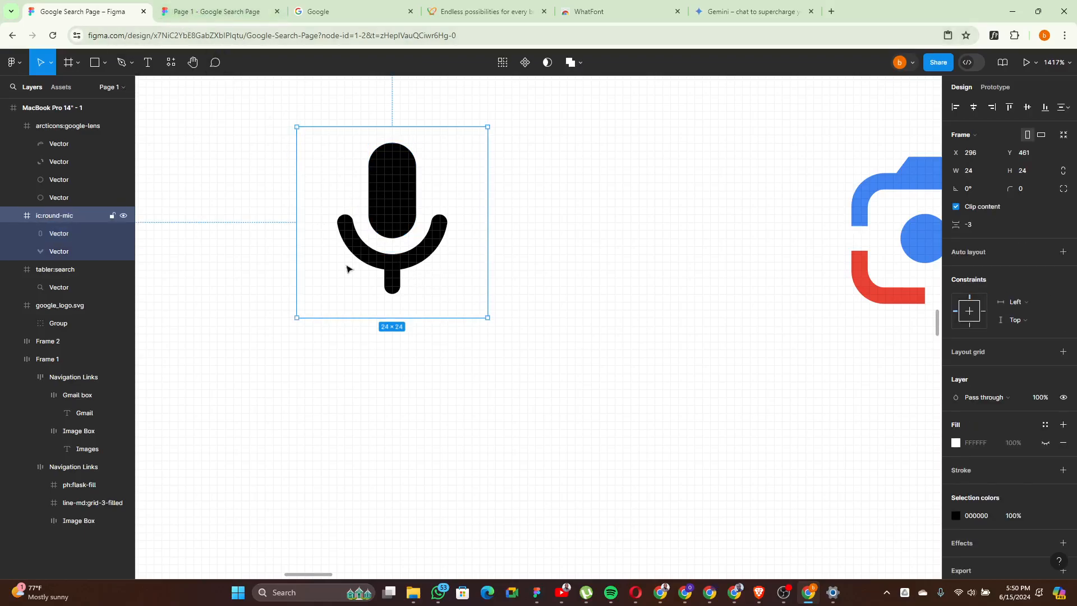
double_click(382, 264)
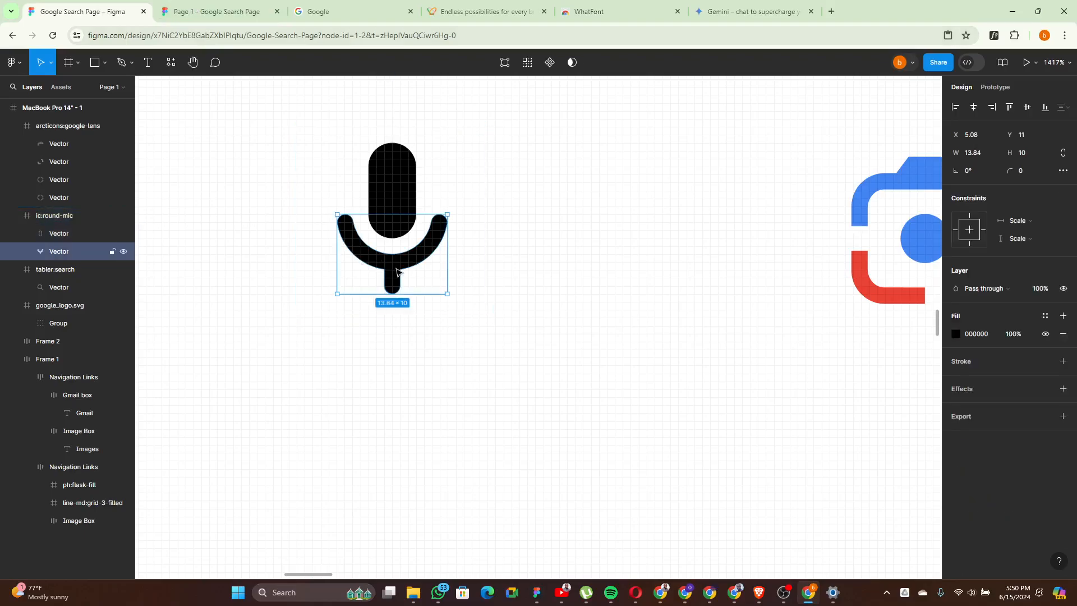
double_click(396, 272)
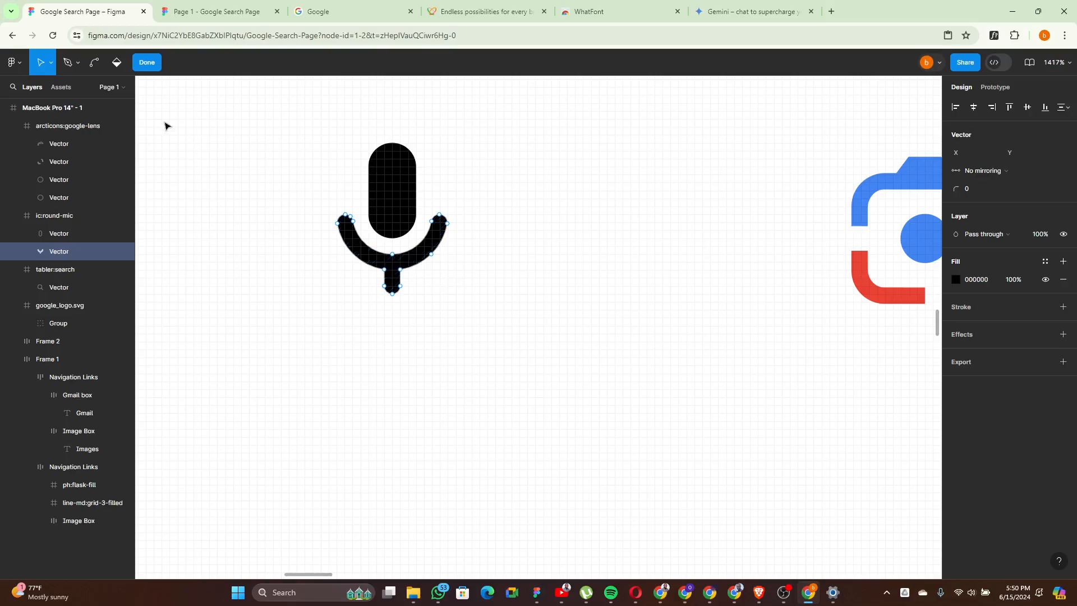
left_click(147, 63)
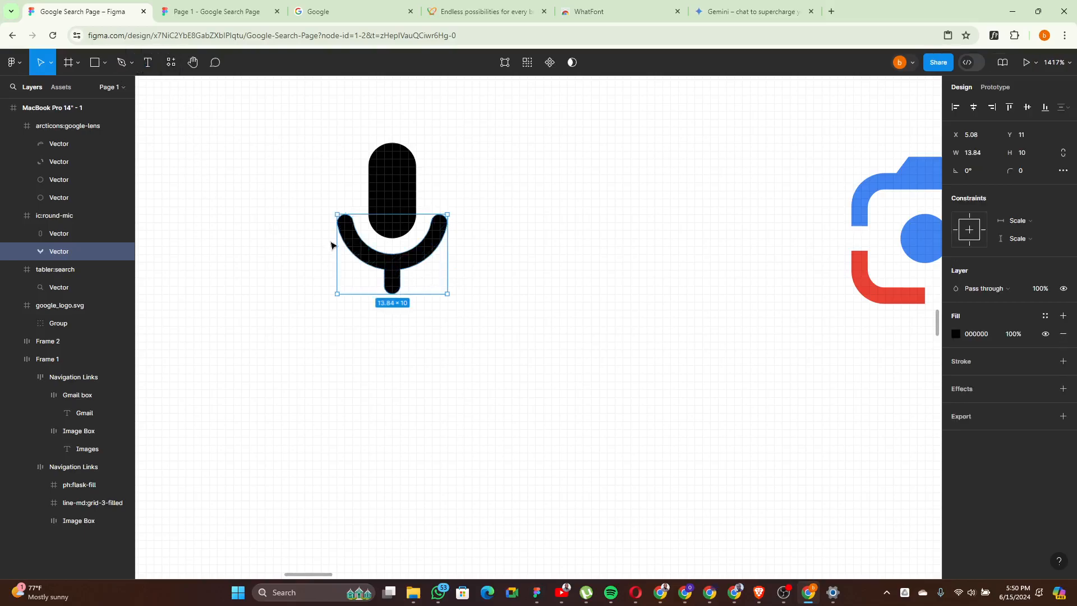
Fill the capsule-shaped body of the microphone icon with the page's blue 4285F4.
left_click(361, 351)
scroll(388, 235, "down", 1)
scroll(394, 218, "up", 2)
left_click(396, 217, "ctrl")
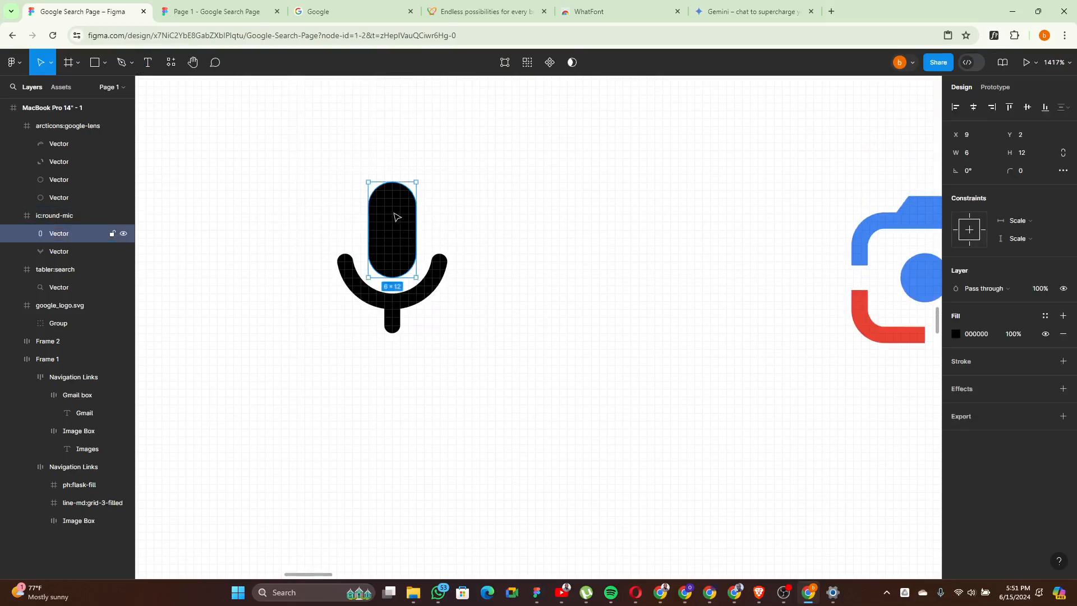
left_click(956, 336)
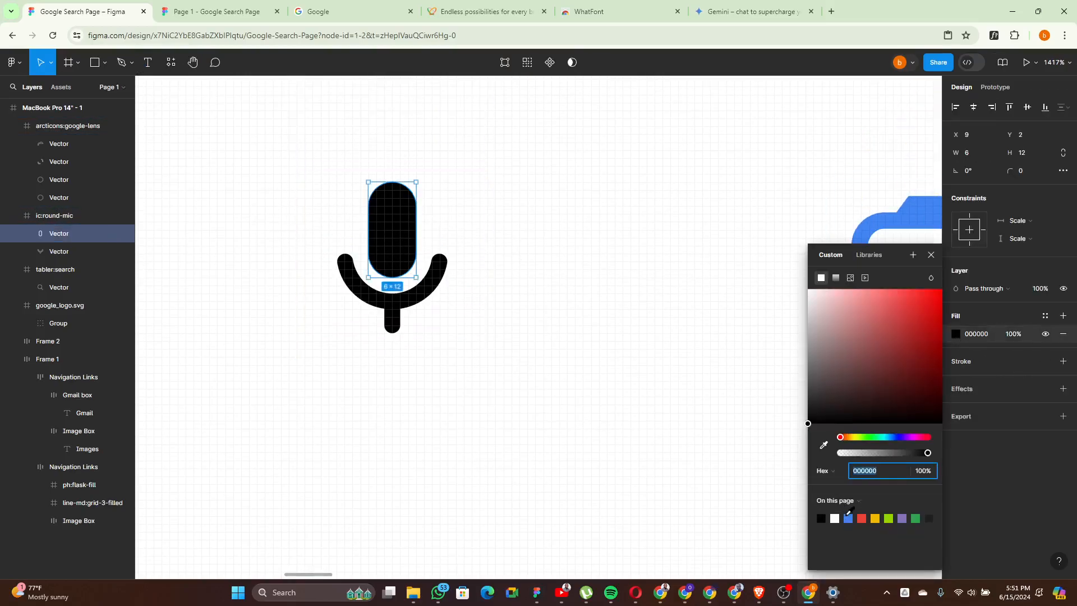
left_click(848, 516)
left_click(596, 420)
Fill the curved stand of the microphone icon with the page's green 34A853.
left_click(403, 306)
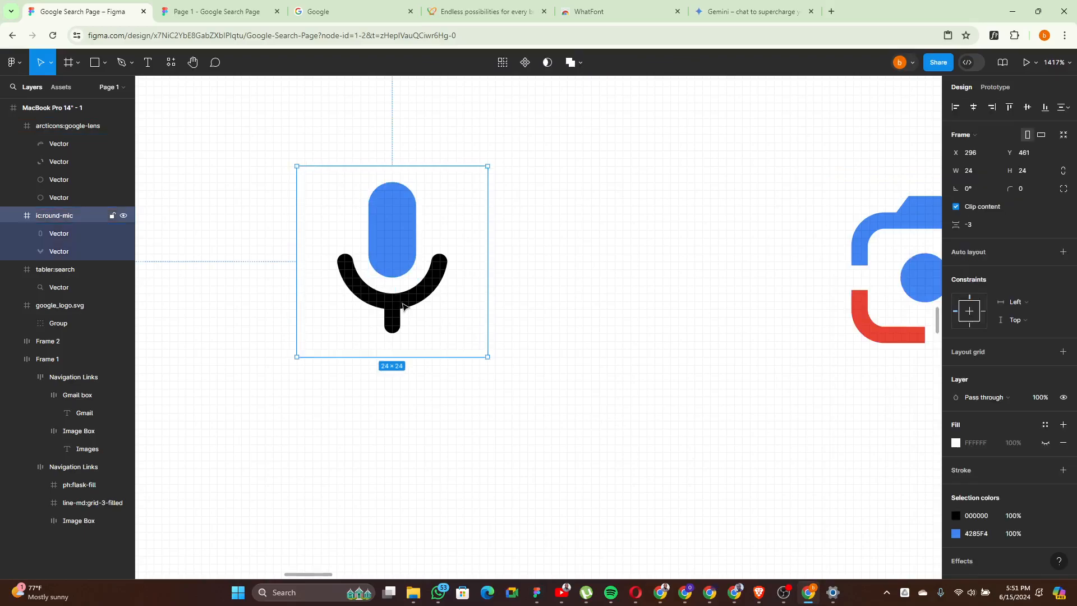
left_click(402, 306)
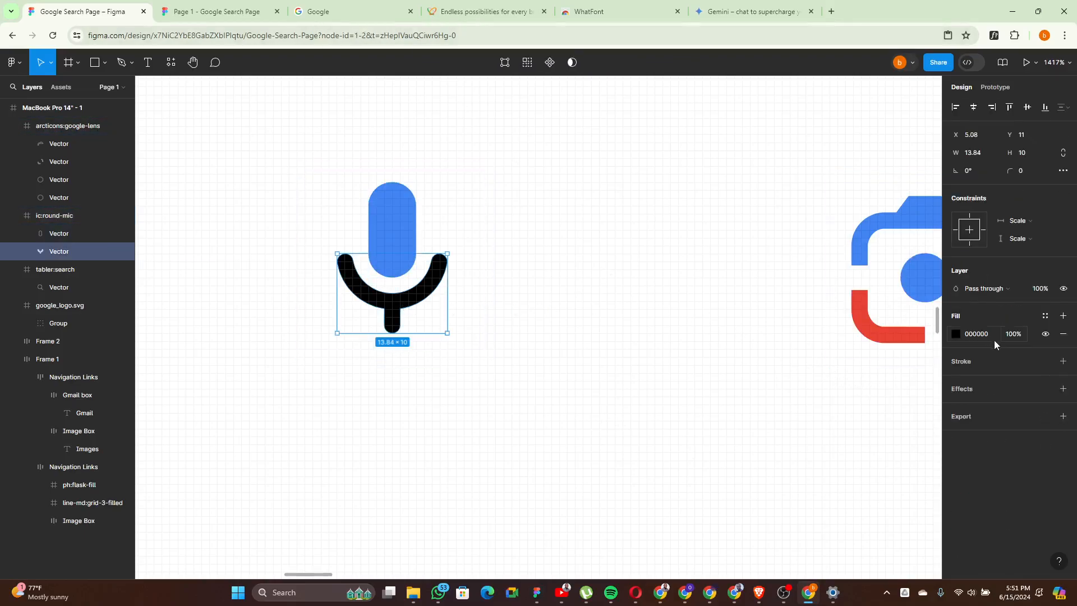
left_click(956, 334)
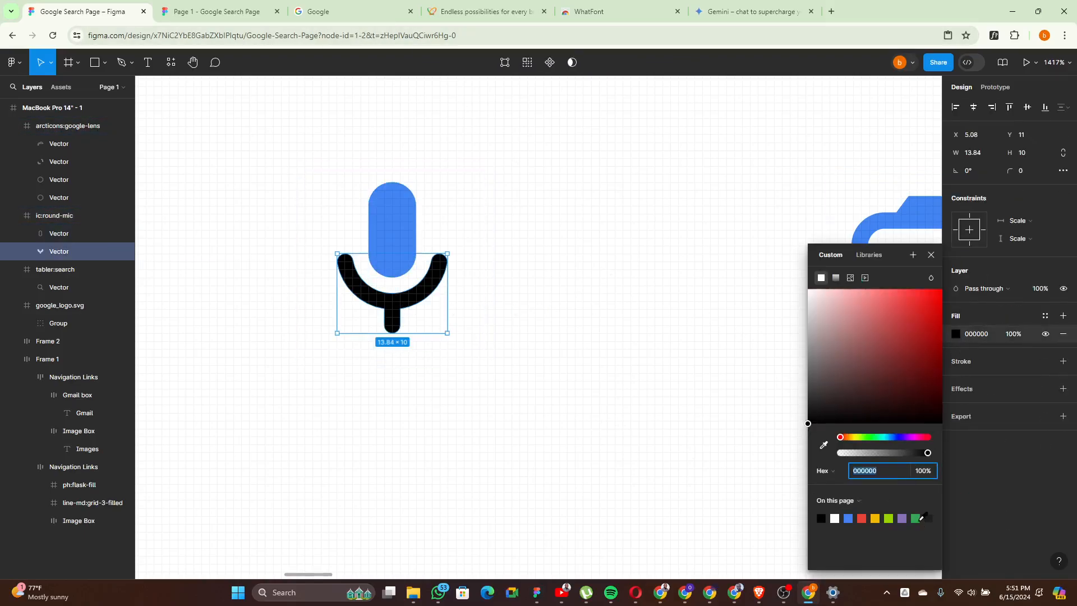
left_click(916, 518)
left_click(632, 390)
scroll(529, 363, "down", 3)
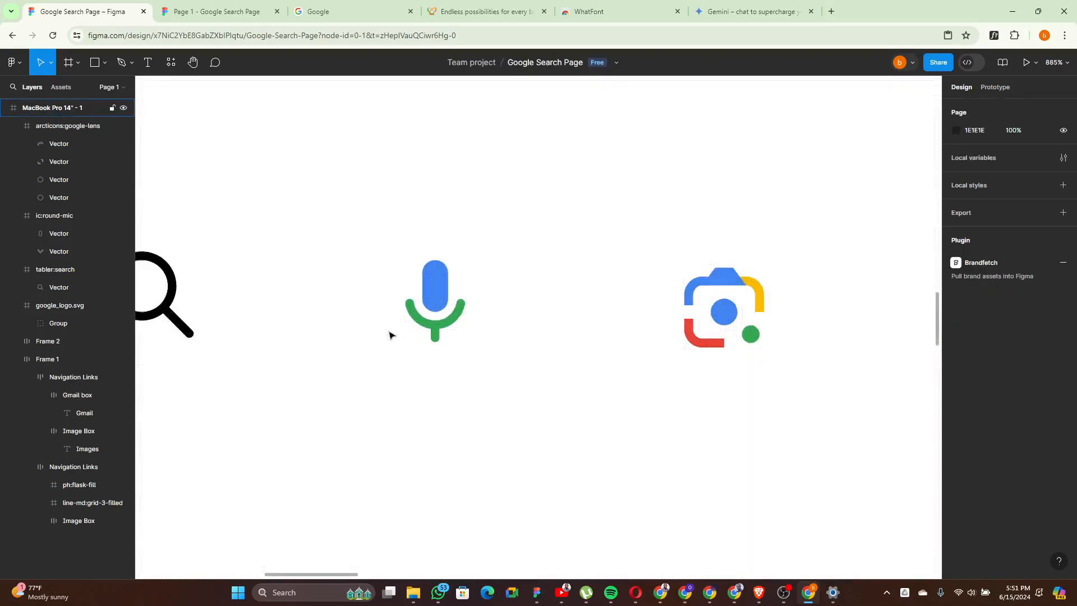
scroll(389, 335, "down", 2)
Check the microphone on the Google page, and recolour the icon's curved stand in Figma to red EA4335.
left_click(333, 5)
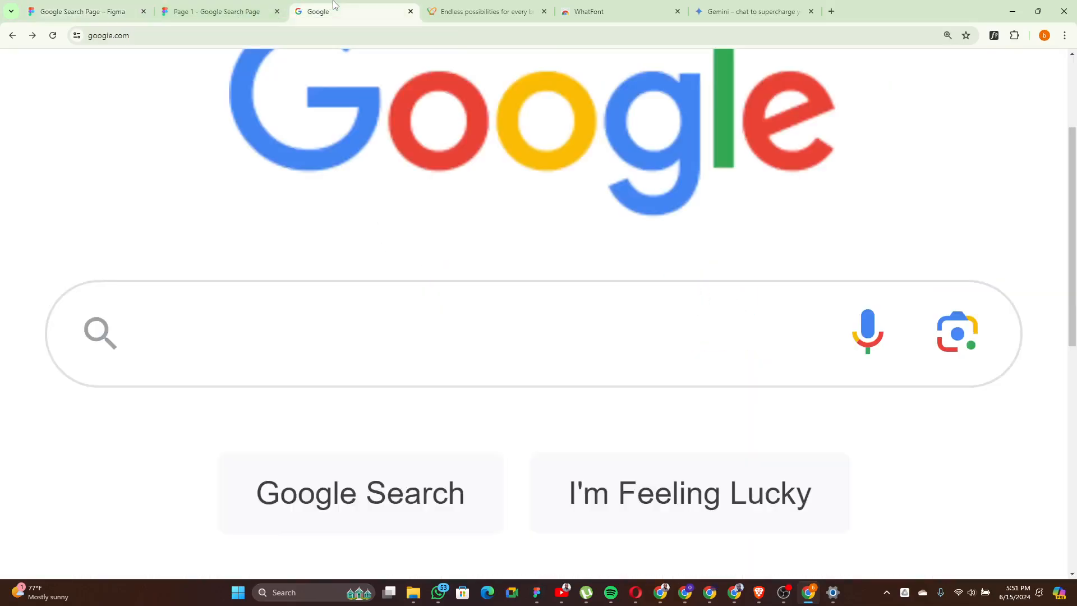
left_click(89, 10)
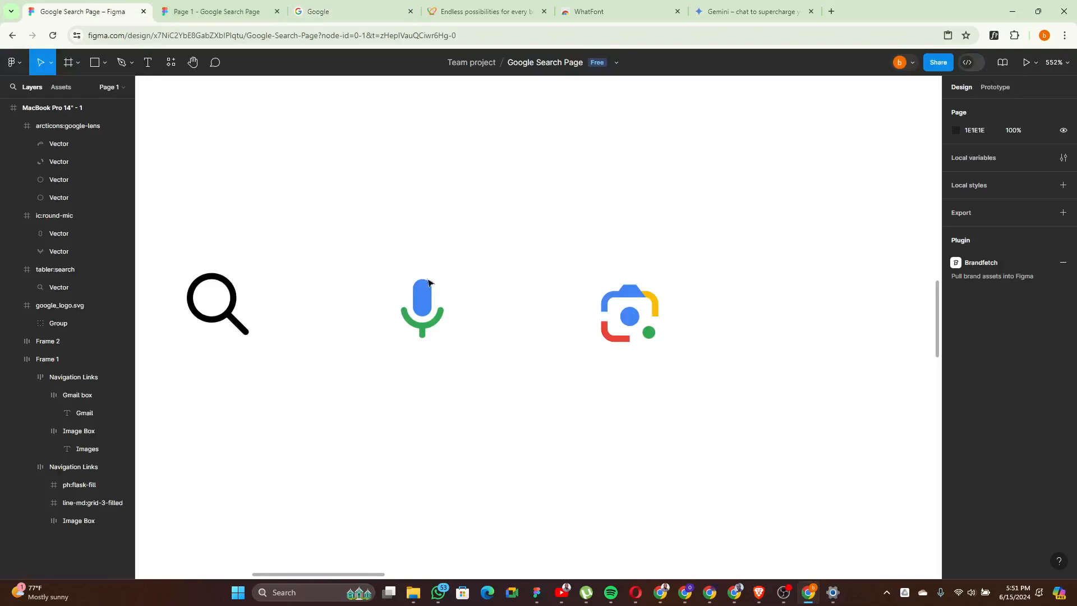
double_click(396, 332)
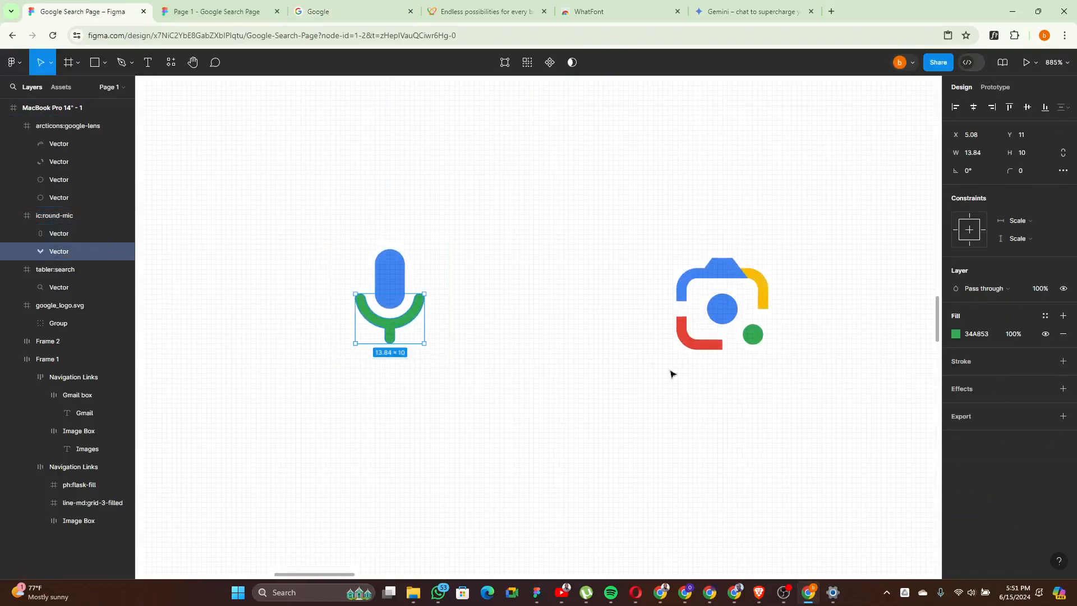
left_click(956, 334)
left_click(879, 480)
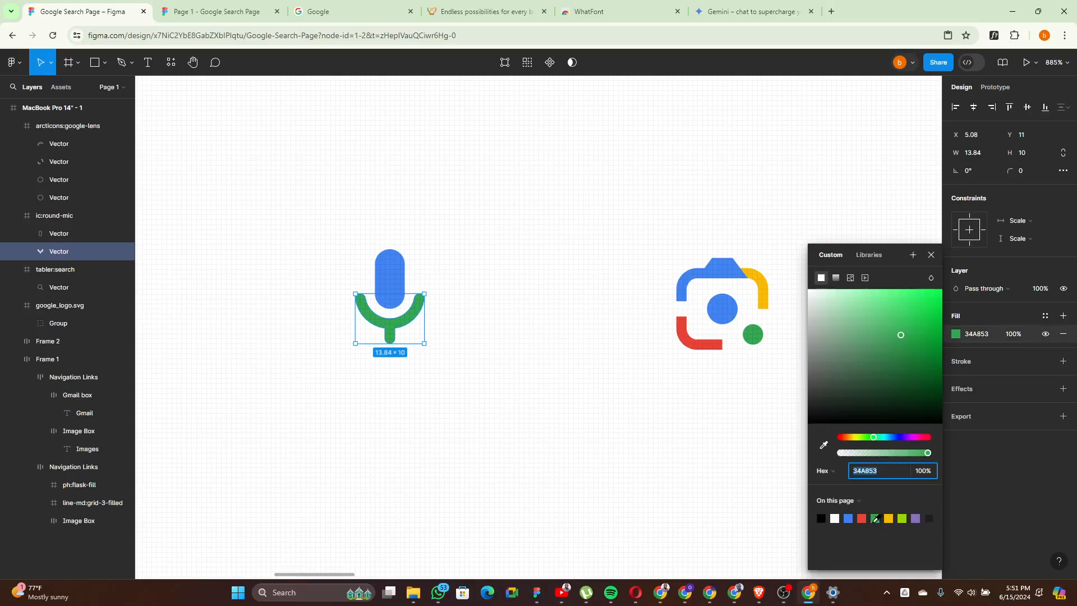
left_click(862, 517)
left_click(539, 457)
scroll(418, 385, "down", 5)
scroll(472, 364, "down", 3)
left_click(359, 361)
scroll(362, 359, "up", 5)
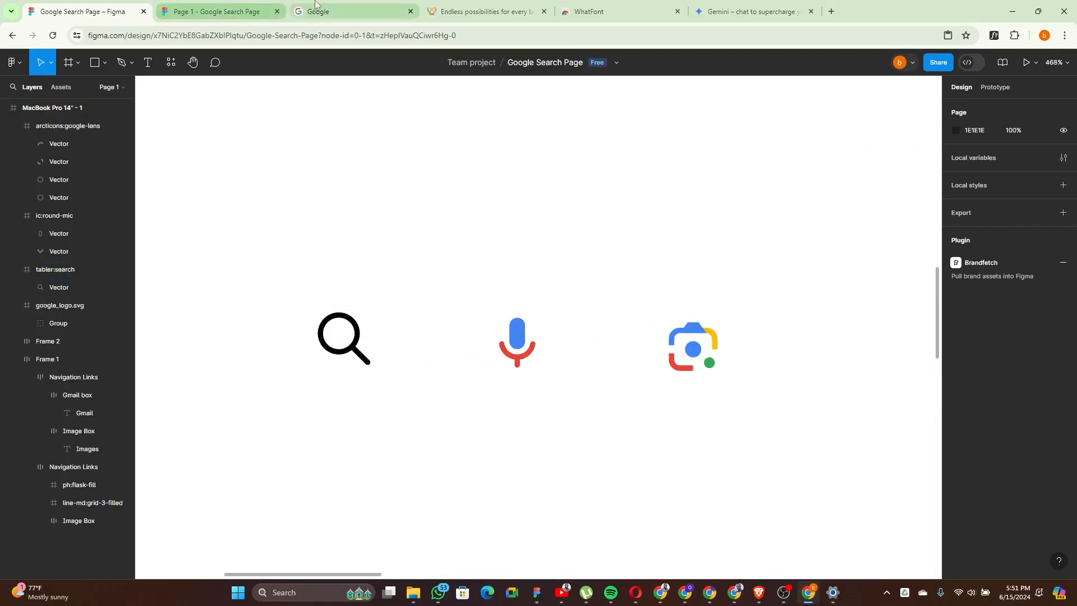
Compare with the search icon on the Google page, and set the magnifying glass in Figma to grey B6B6B6.
left_click(353, 11)
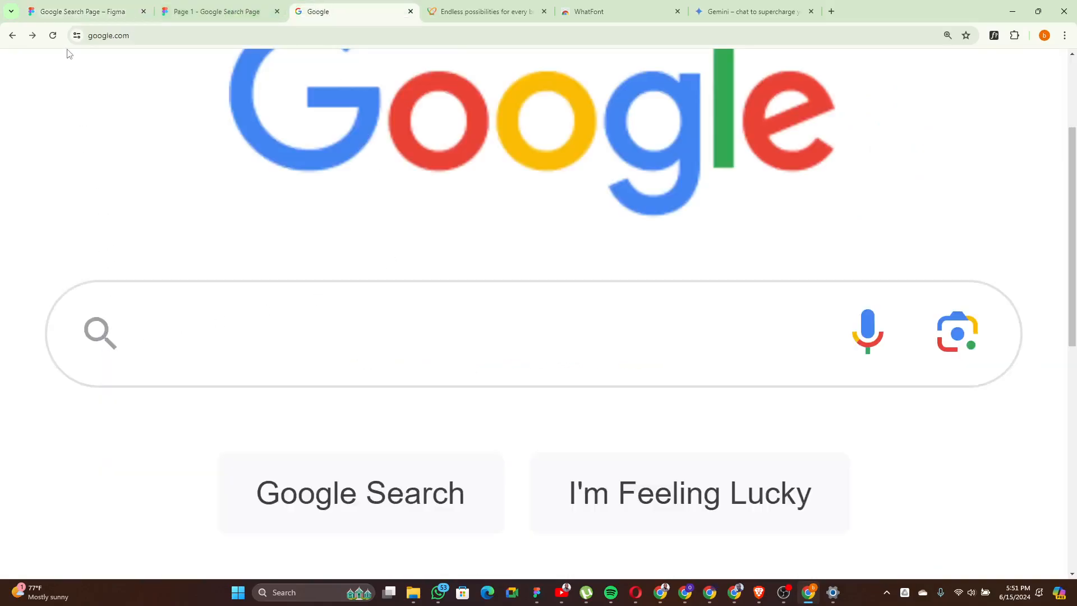
left_click(82, 11)
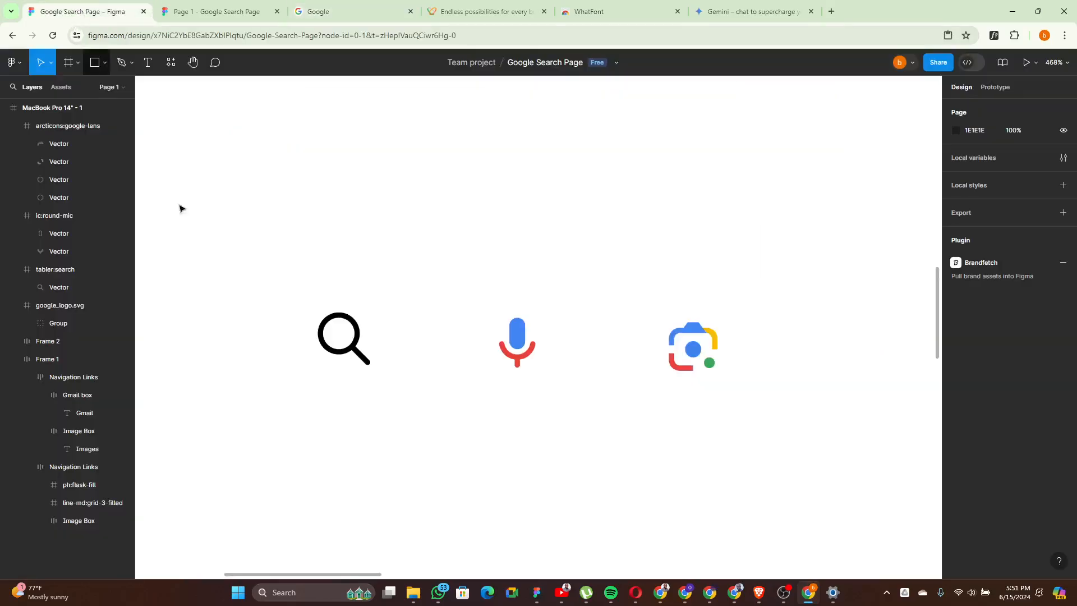
left_click(368, 347)
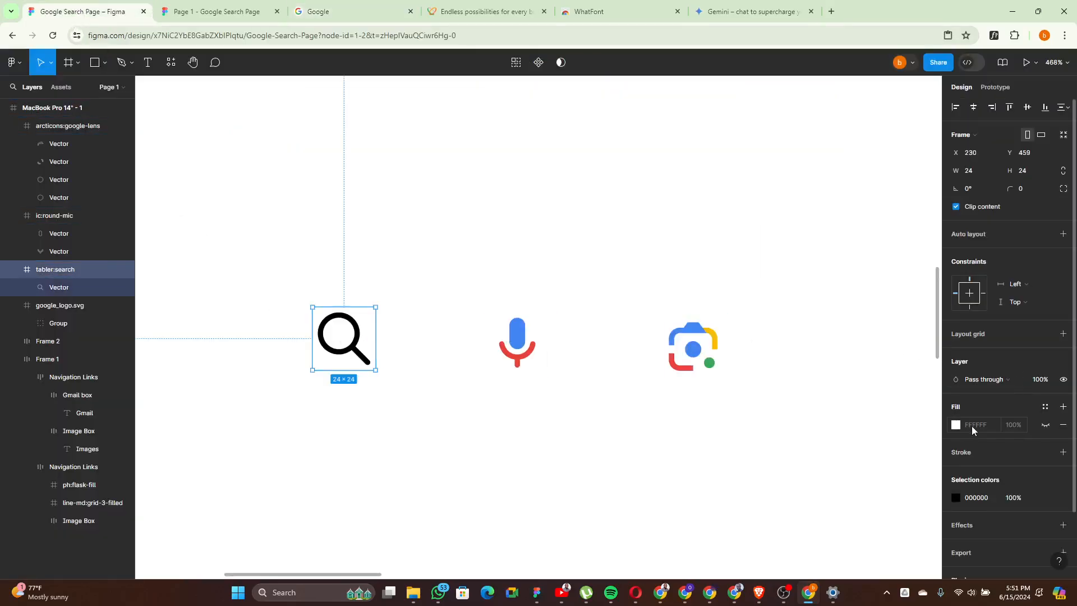
left_click(956, 498)
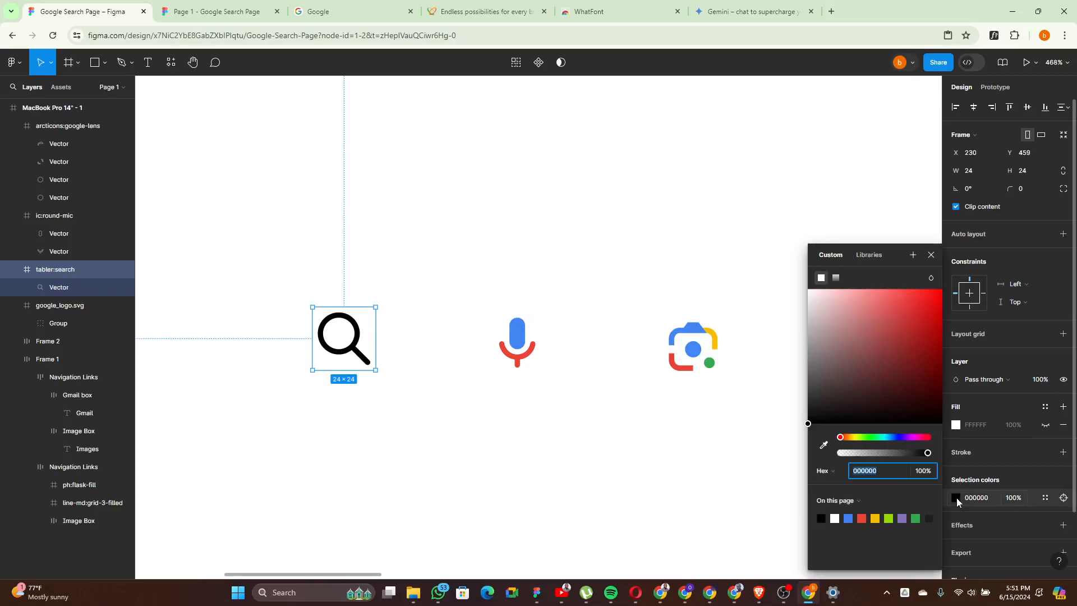
left_click_drag(808, 427, 799, 328)
left_click(617, 289)
scroll(351, 284, "down", 10)
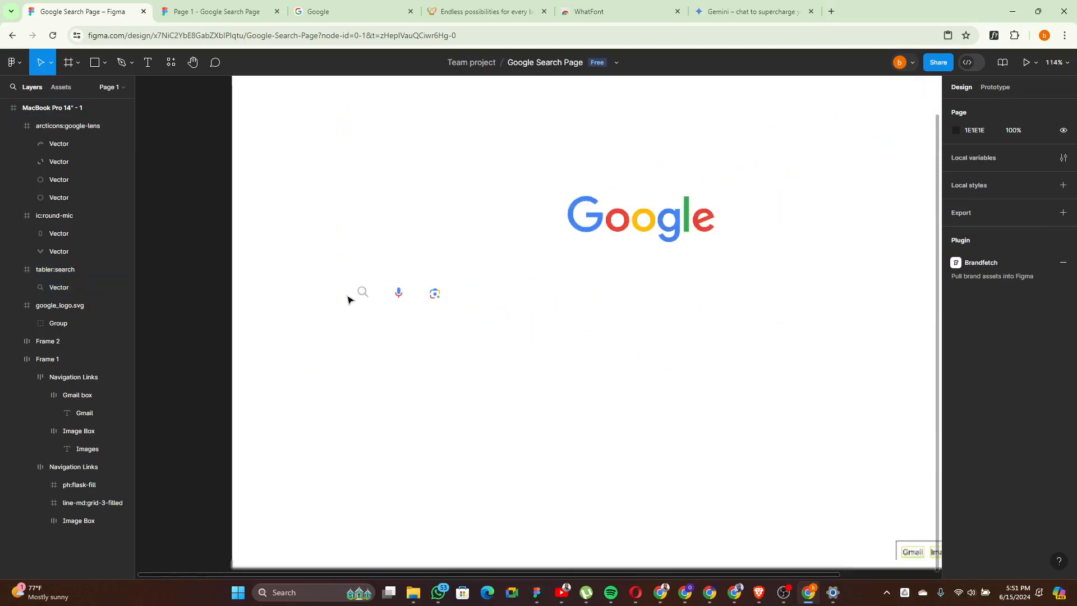
Duplicate the Navigation Links frame containing Gmail and Images, and place the copy beside the lens icon below the Google logo.
scroll(418, 318, "up", 3)
scroll(312, 291, "down", 5)
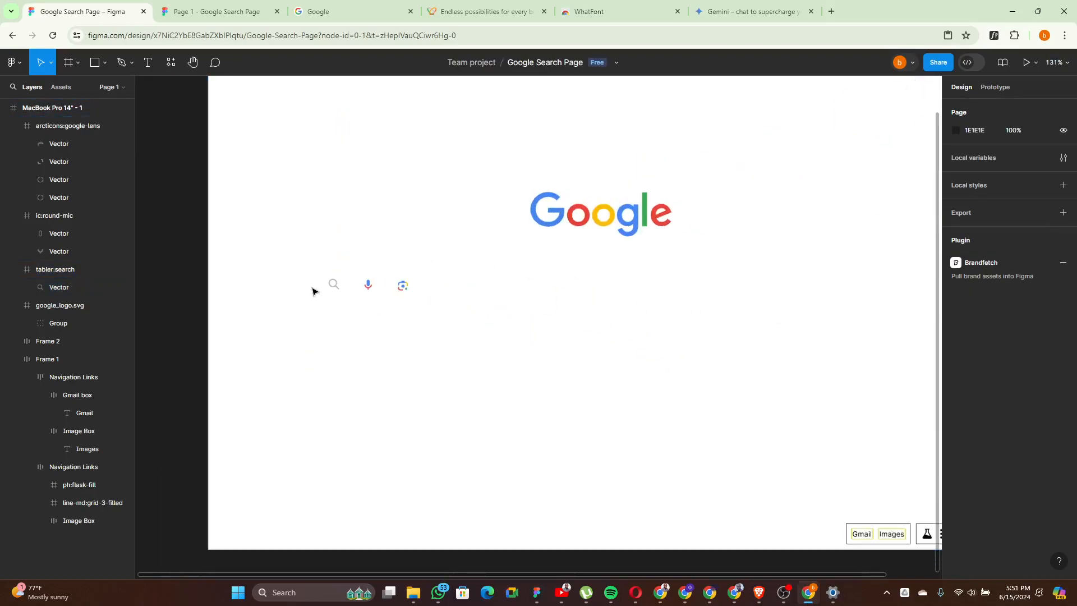
scroll(695, 144, "up", 2)
left_click(723, 110)
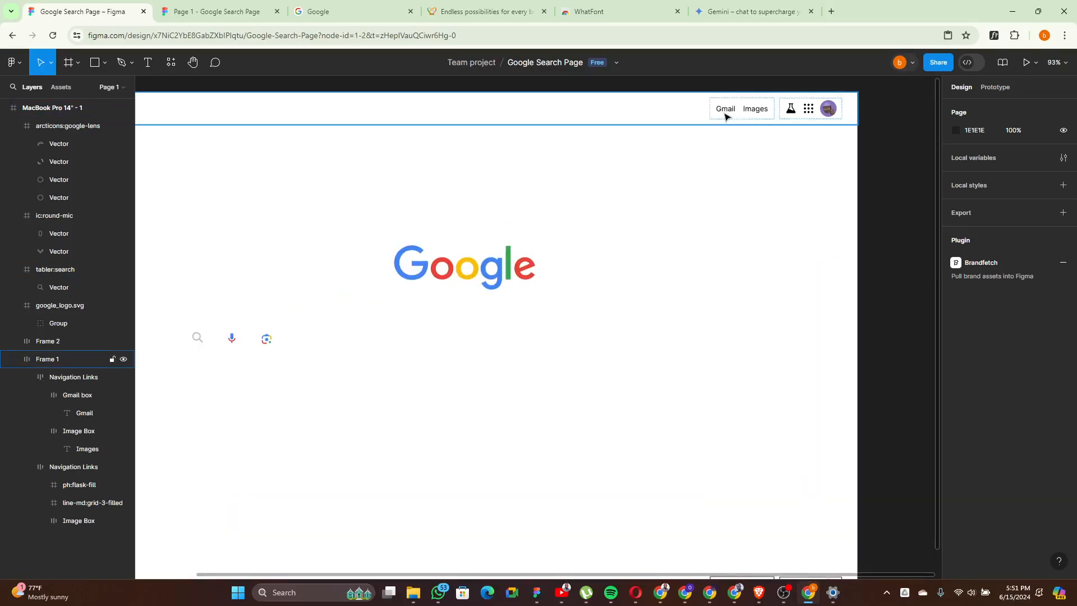
double_click(728, 113)
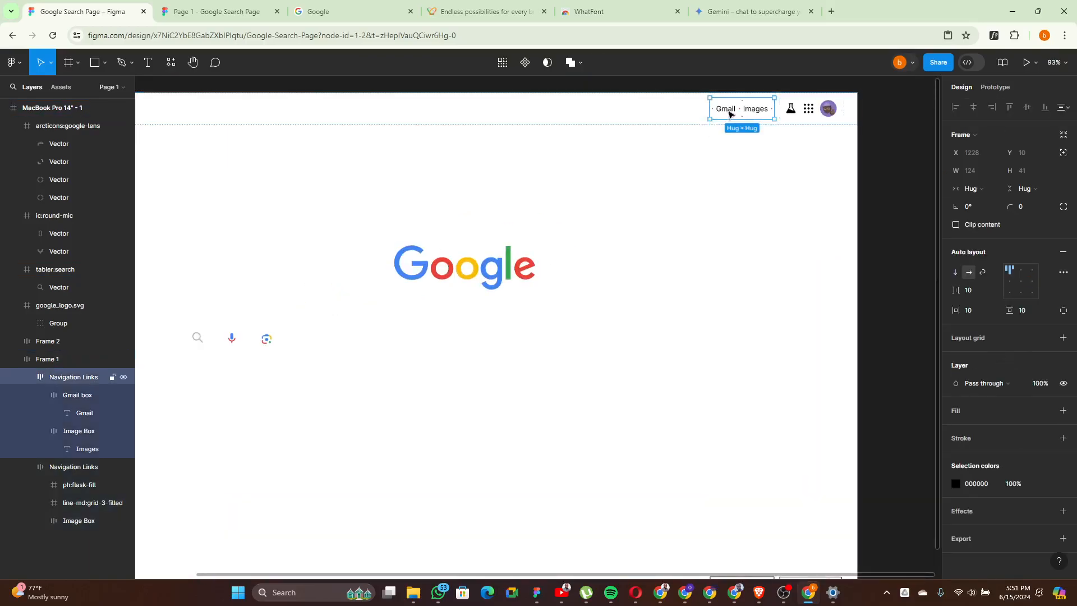
left_click_drag(729, 114, 322, 342, "alt")
scroll(307, 361, "down", 2)
scroll(247, 354, "up", 5)
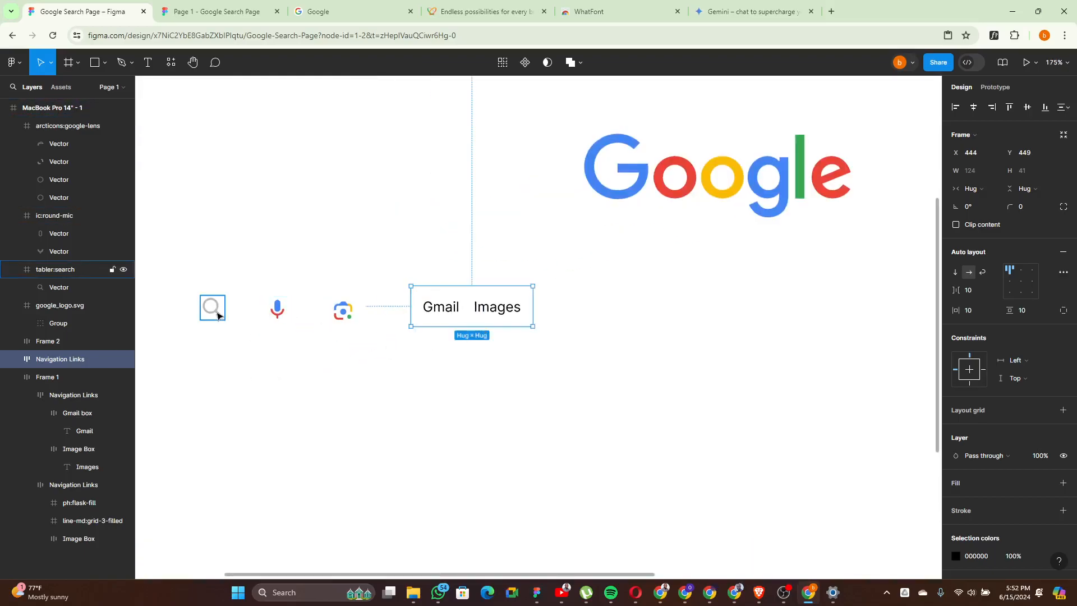
Replace the Gmail box in the duplicated Navigation Links frame with a copy of the grey search icon.
left_click(217, 313)
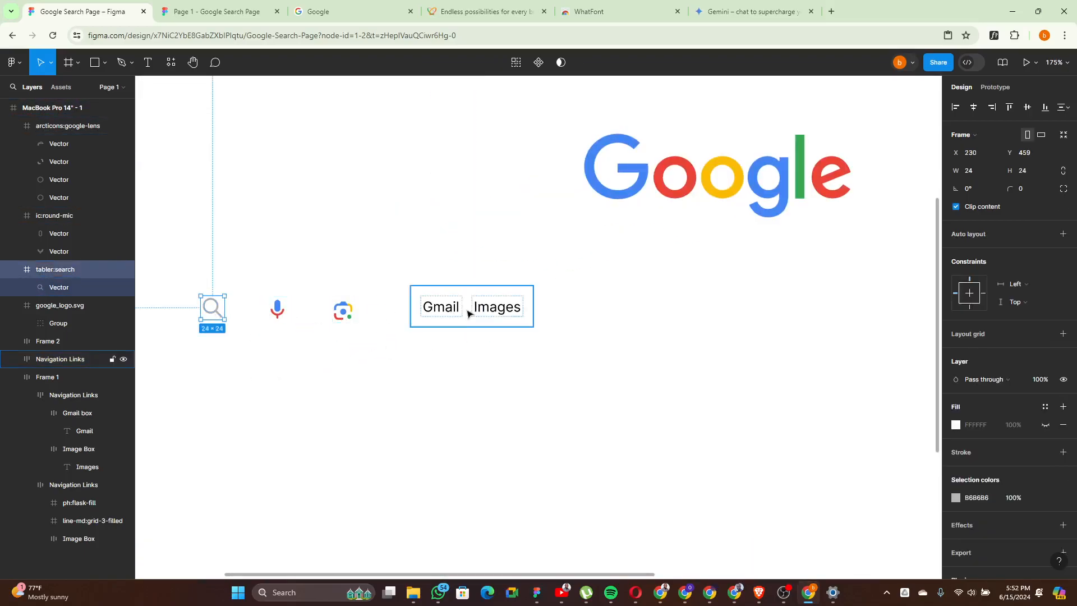
right_click(212, 309)
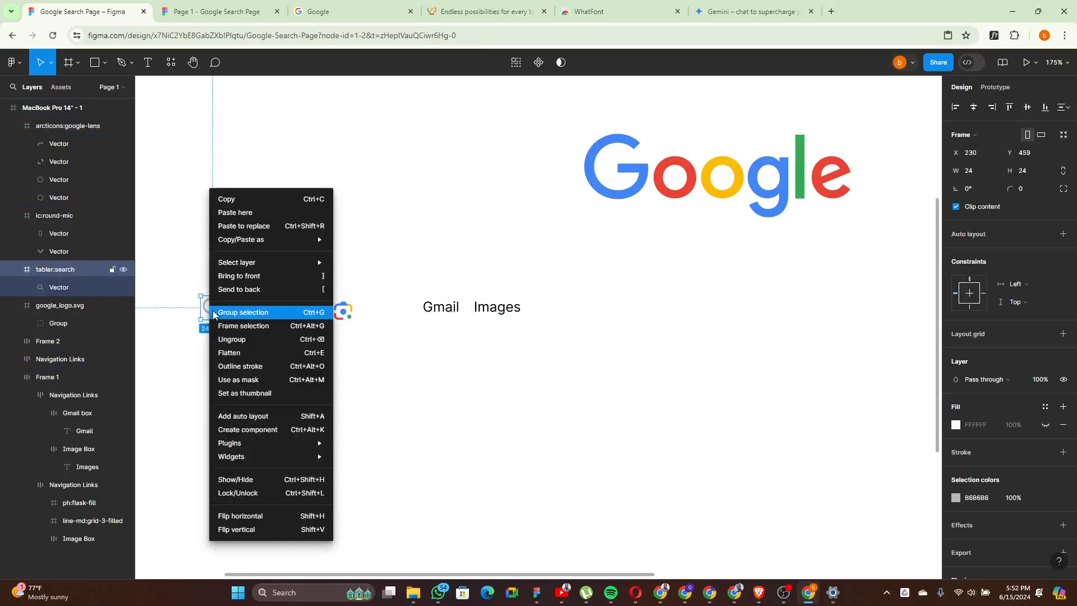
left_click(235, 200)
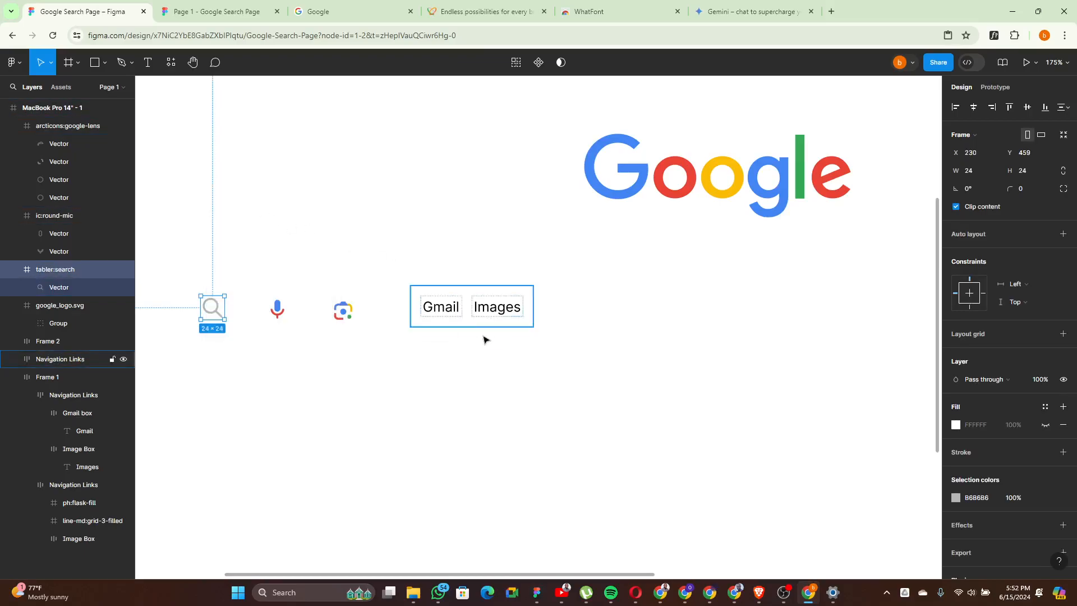
double_click(445, 314)
right_click(444, 315)
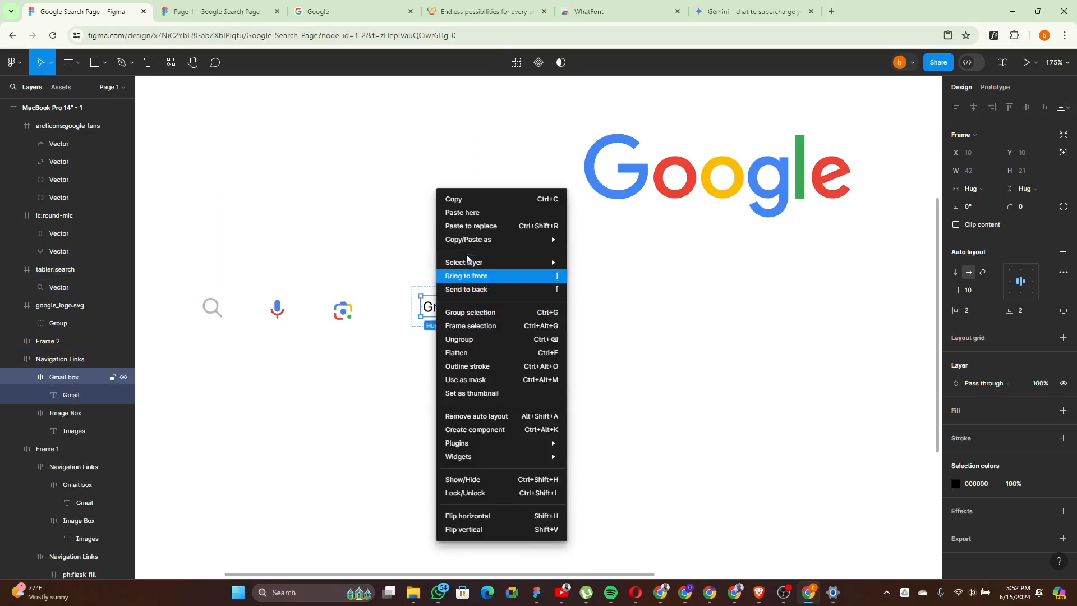
left_click(466, 216)
left_click(372, 332)
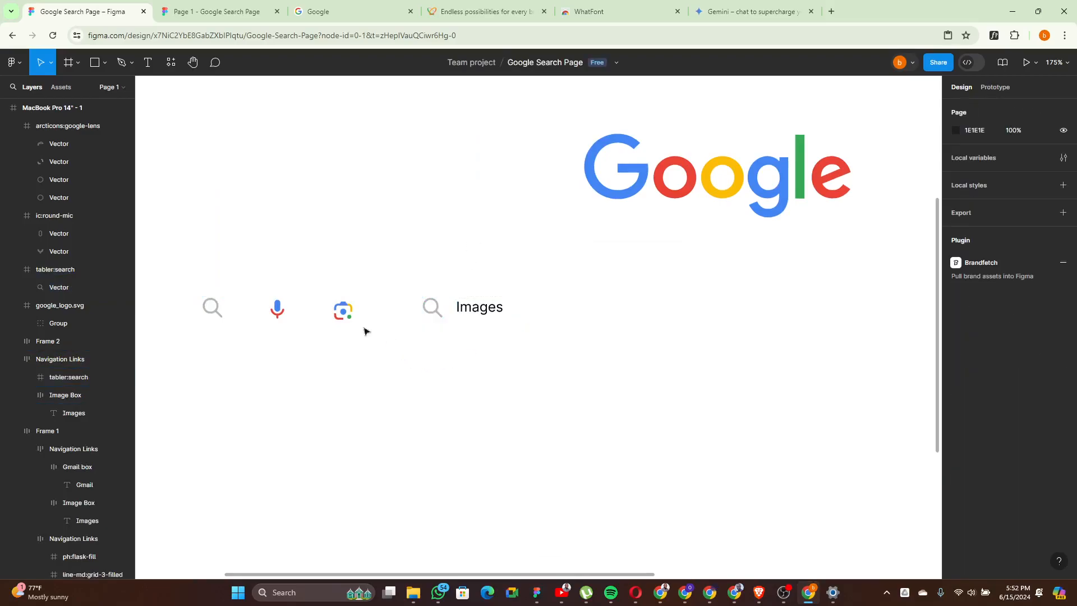
Move the microphone icon close to the lens icon and wrap both in one auto layout frame.
left_click_drag(279, 310, 322, 315)
left_click_drag(266, 273, 409, 353)
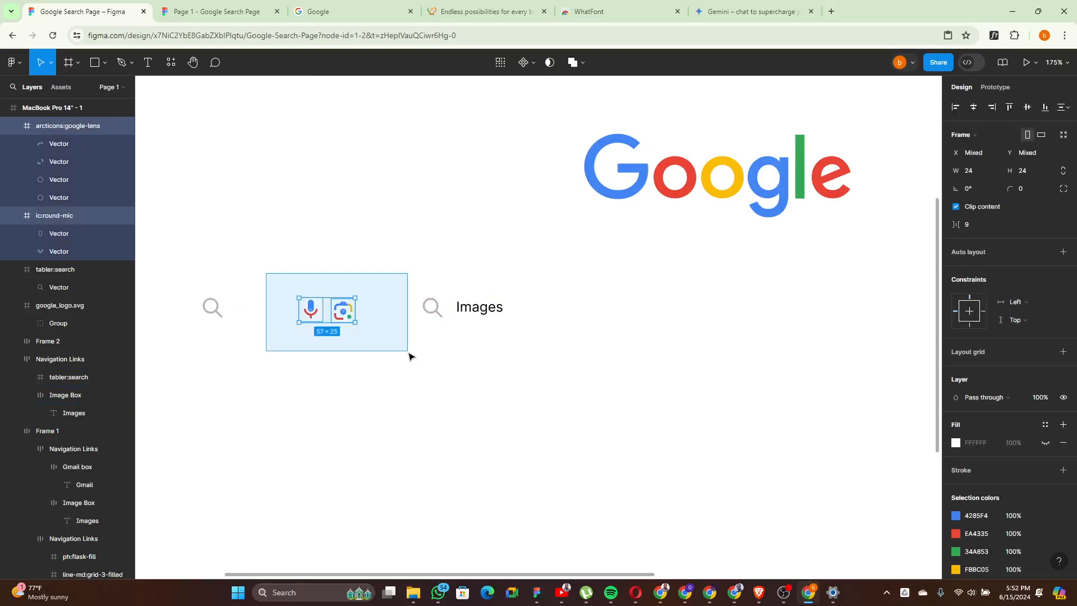
right_click(339, 317)
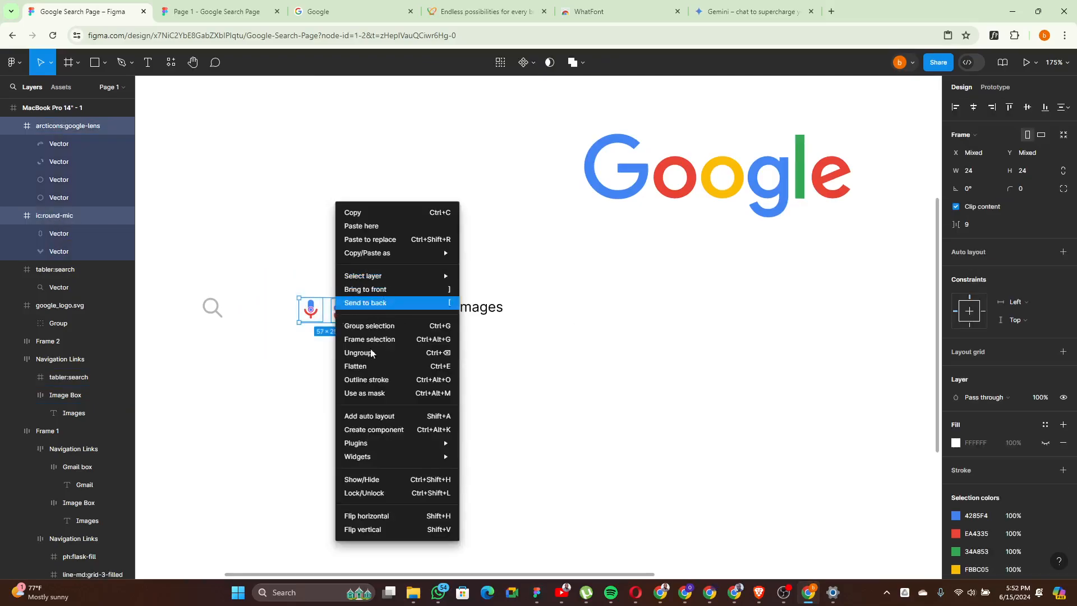
left_click(385, 416)
Replace the Image Box in the duplicated Navigation Links frame with a copy of the microphone and lens frame.
right_click(325, 313)
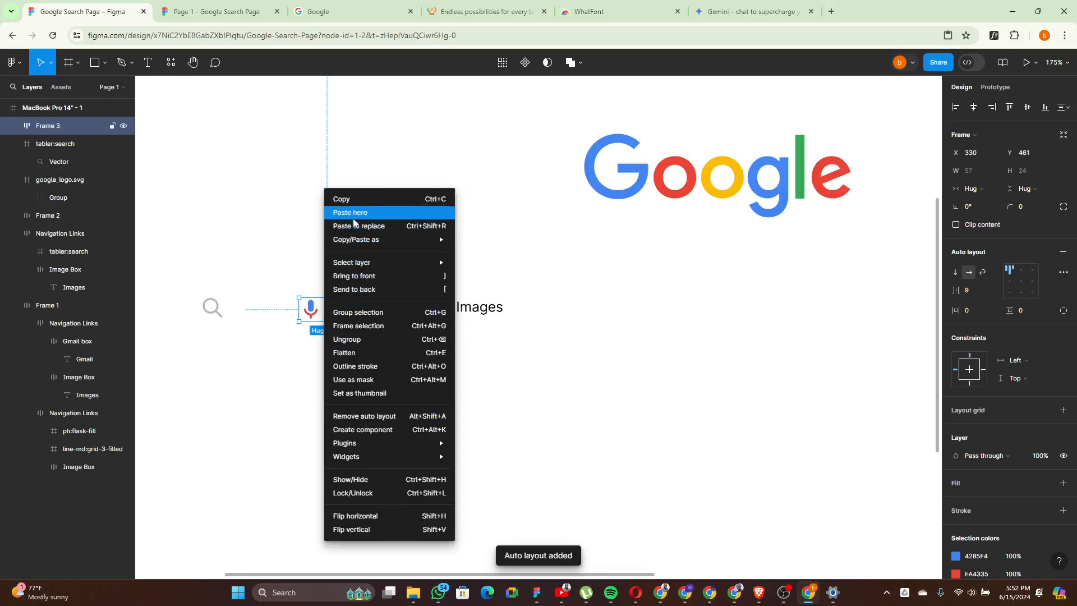
left_click(353, 201)
double_click(488, 313)
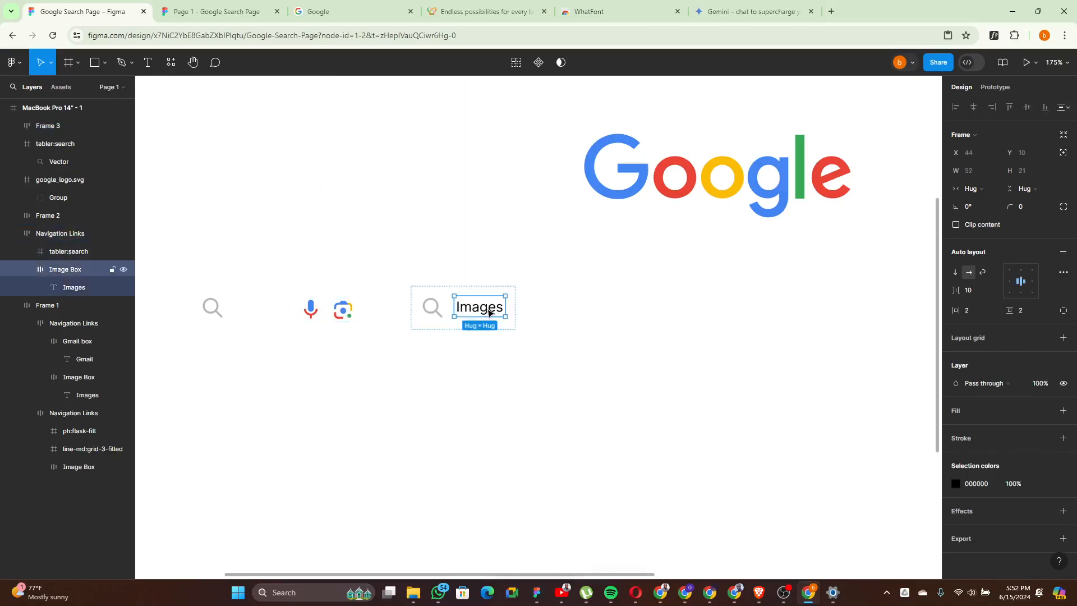
right_click(487, 313)
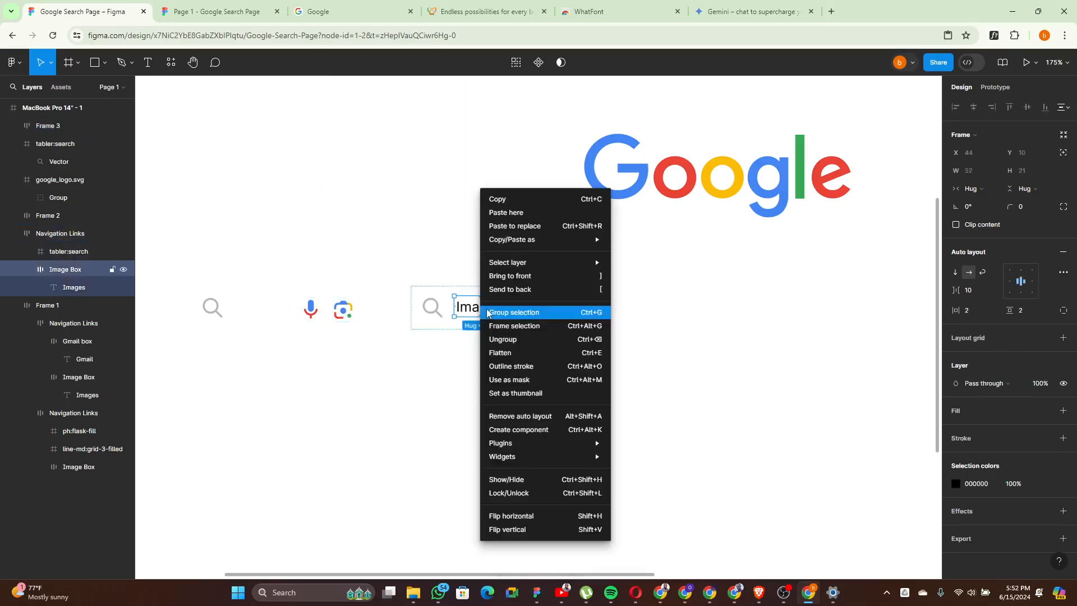
left_click(519, 225)
left_click(504, 379)
Delete the original loose search icon and the original microphone and lens frame.
left_click(314, 316)
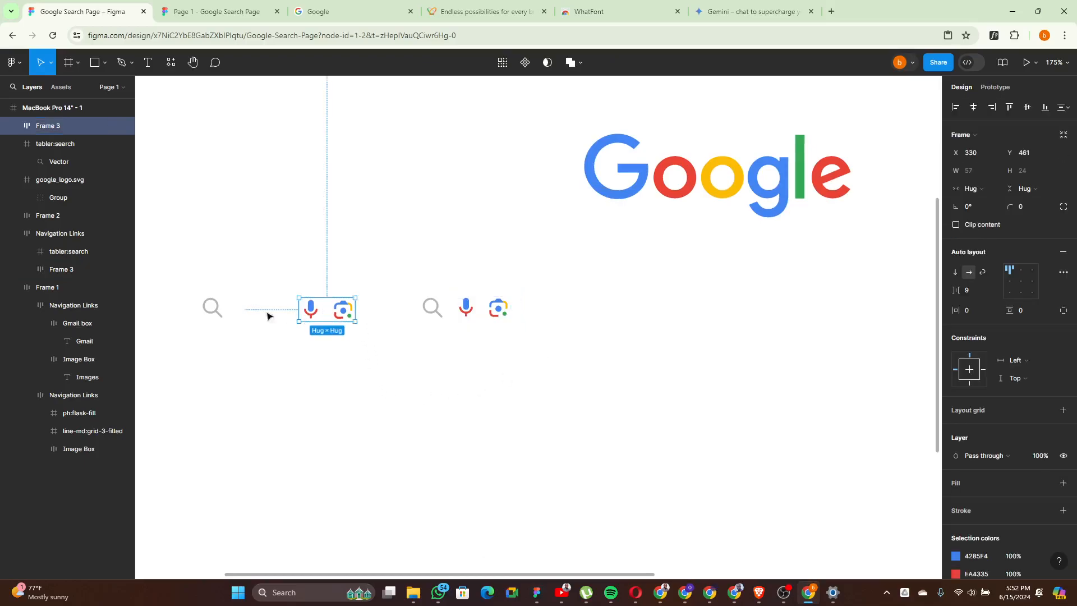
left_click(212, 306, "shift")
key("Delete")
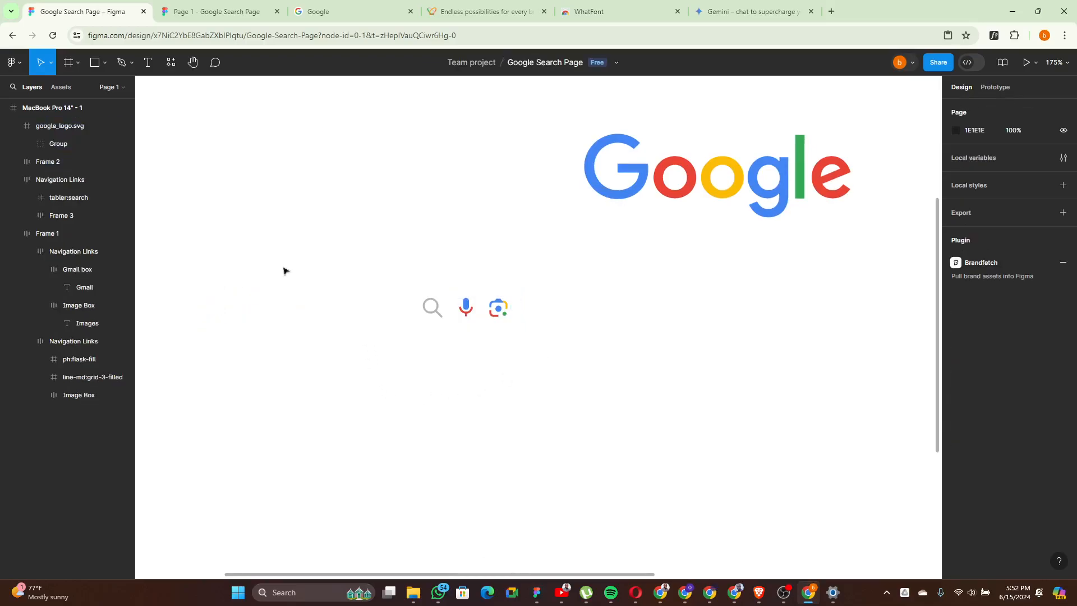
left_click(470, 315)
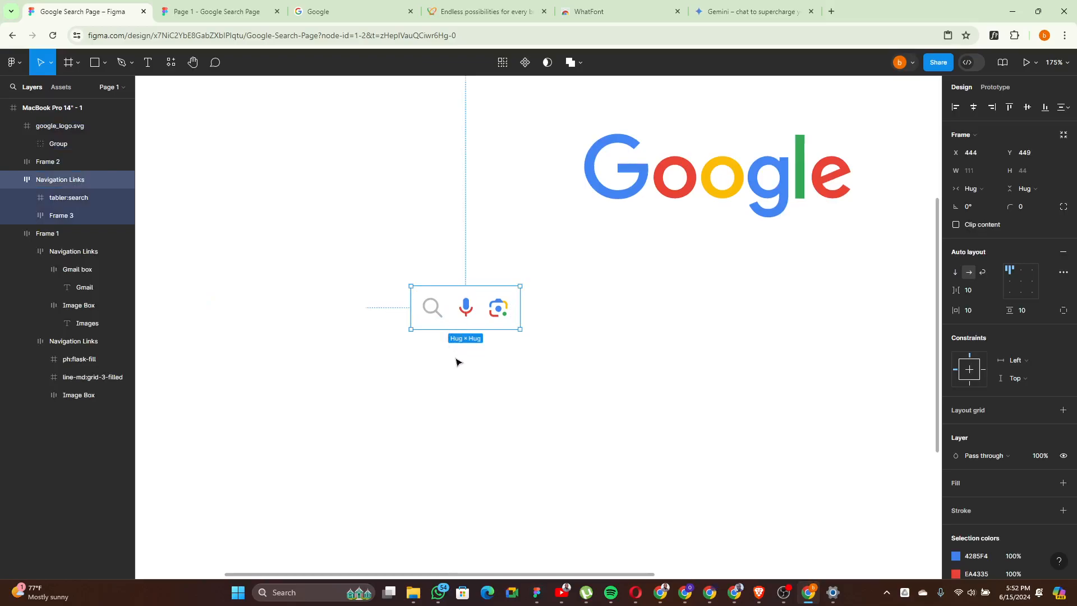
left_click(485, 320)
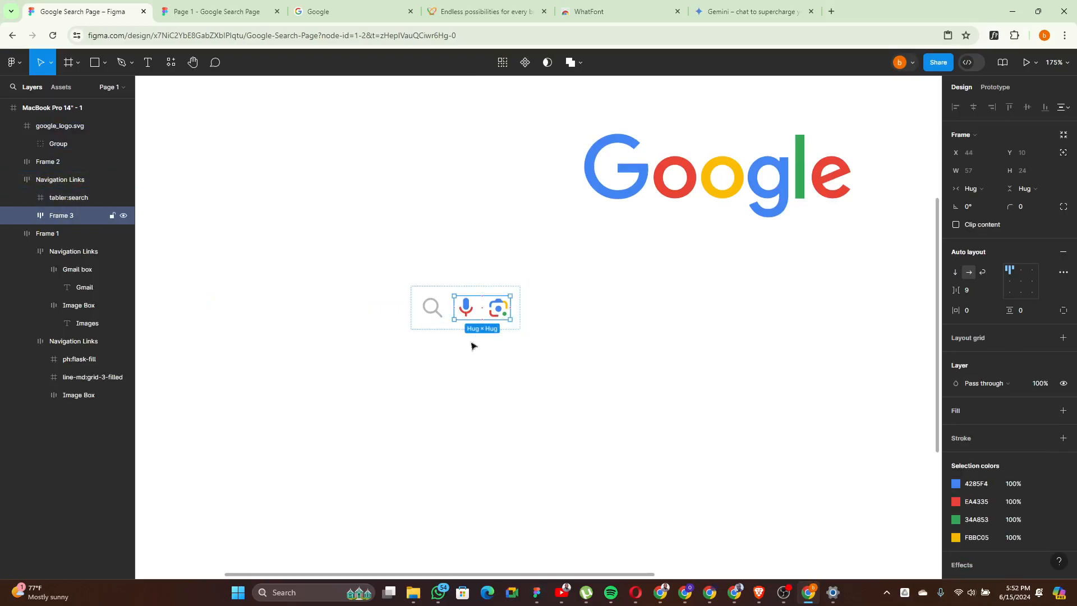
left_click(438, 313)
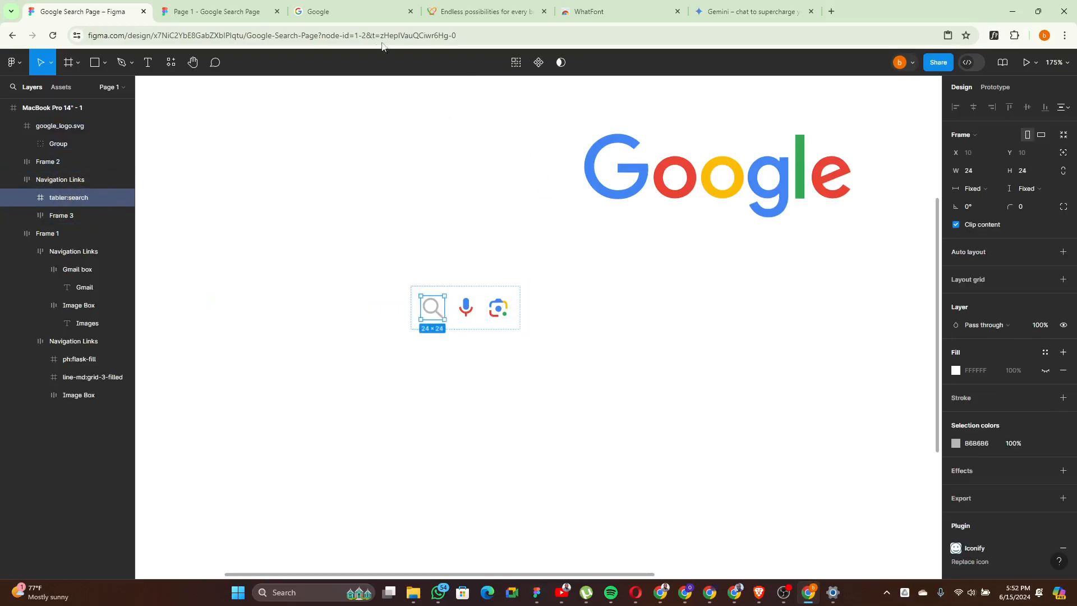
Widen the gap between the search icon and the microphone and lens frame to 451, following the Google reference page.
left_click(349, 15)
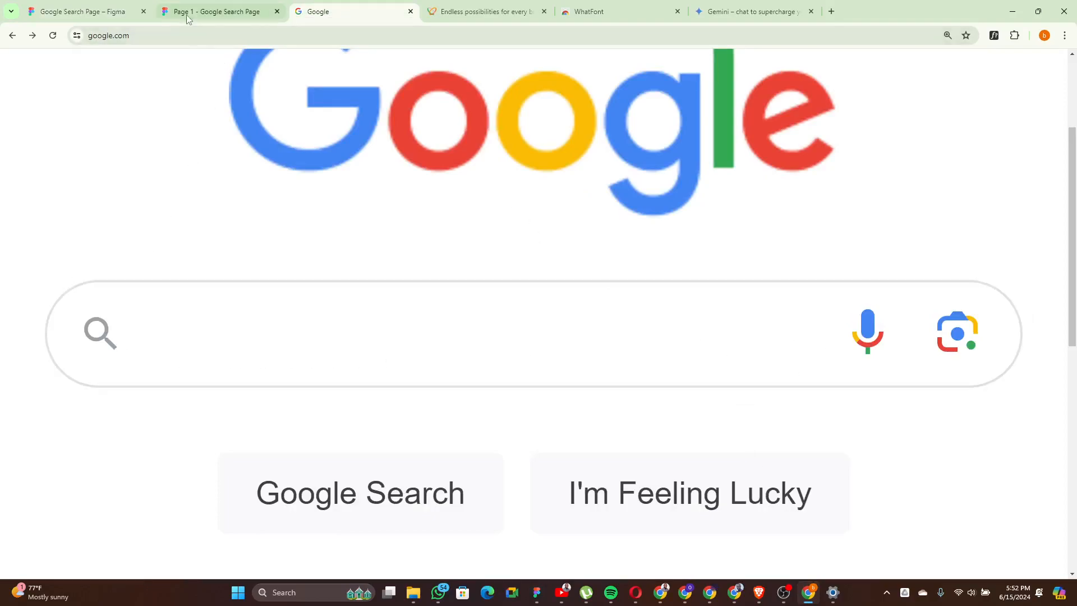
left_click(85, 12)
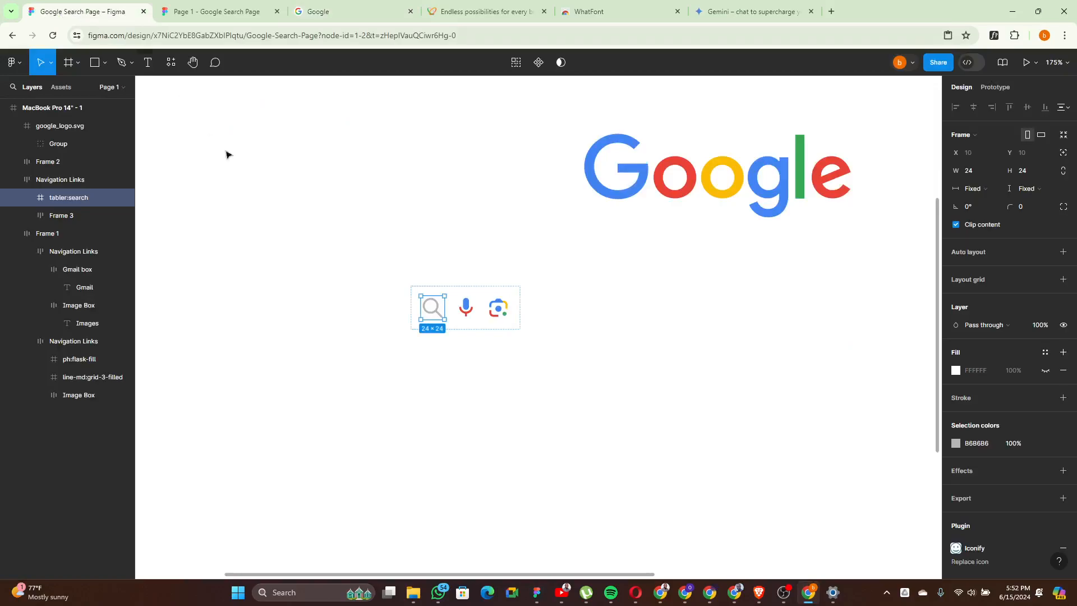
left_click(498, 337)
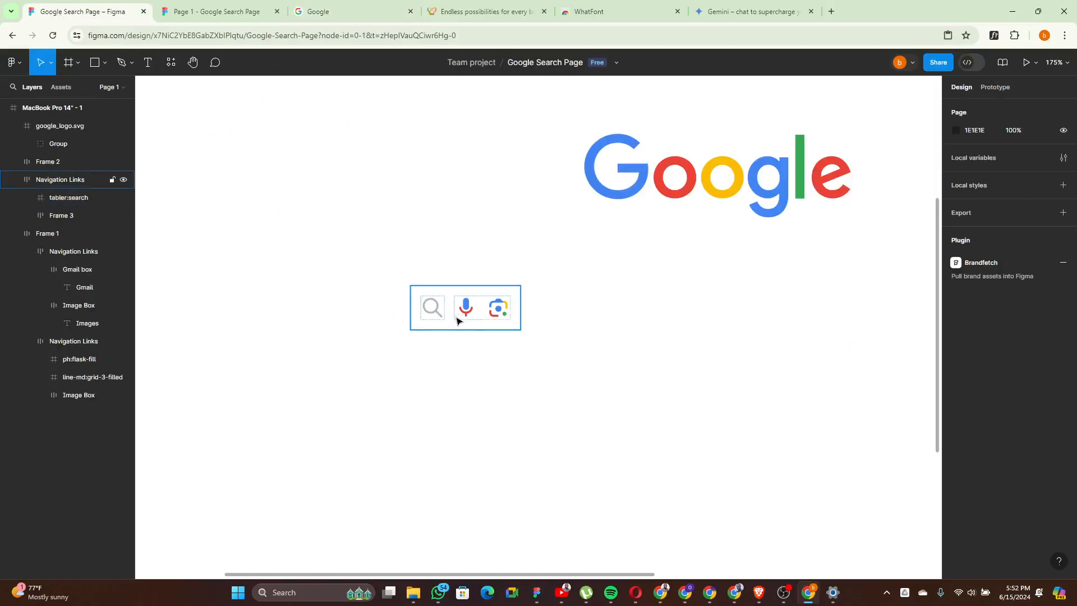
left_click(454, 314)
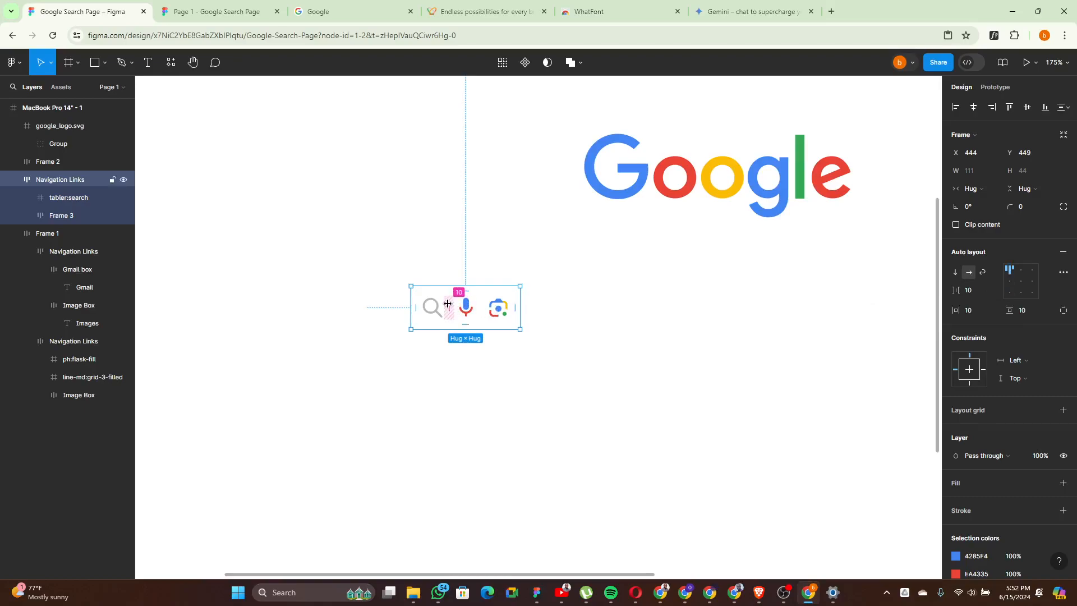
left_click_drag(448, 303, 673, 305)
scroll(385, 327, "down", 5)
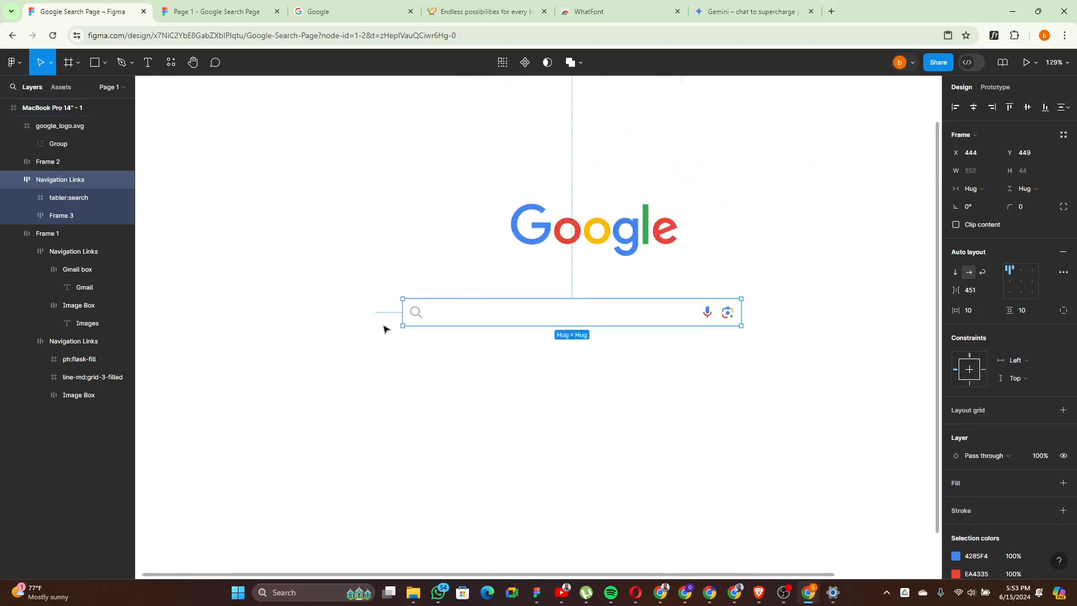
Move the search bar frame up to Y 422 beneath the Google logo and centre it horizontally on the page.
scroll(563, 310, "up", 2)
left_click_drag(512, 338, 521, 321)
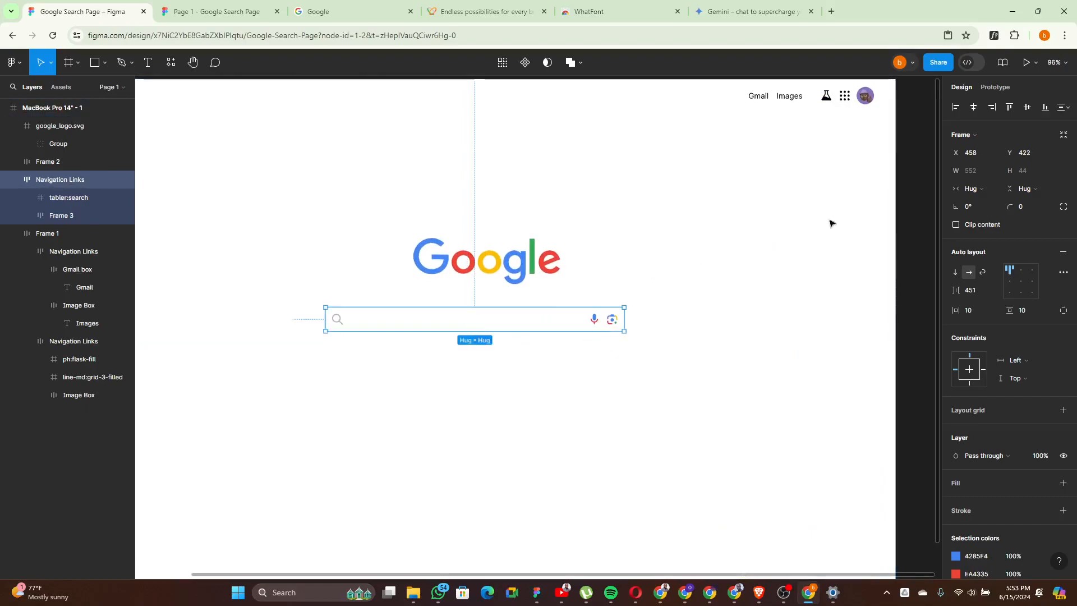
left_click(973, 107)
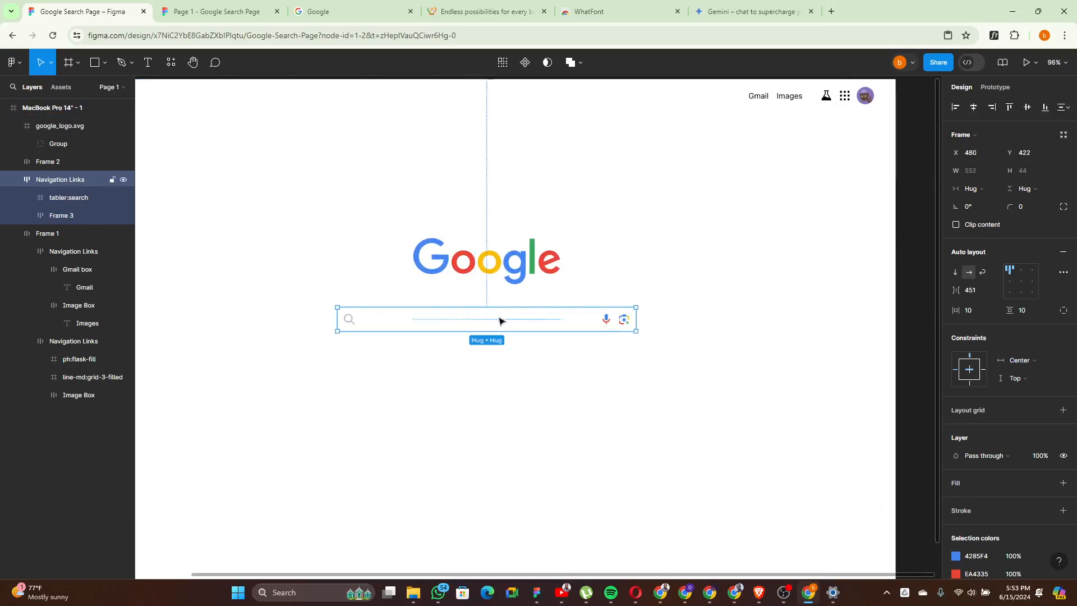
Compare the search bar's width with the Google reference page and adjust its auto layout item gap to 452.
left_click_drag(483, 319, 496, 318)
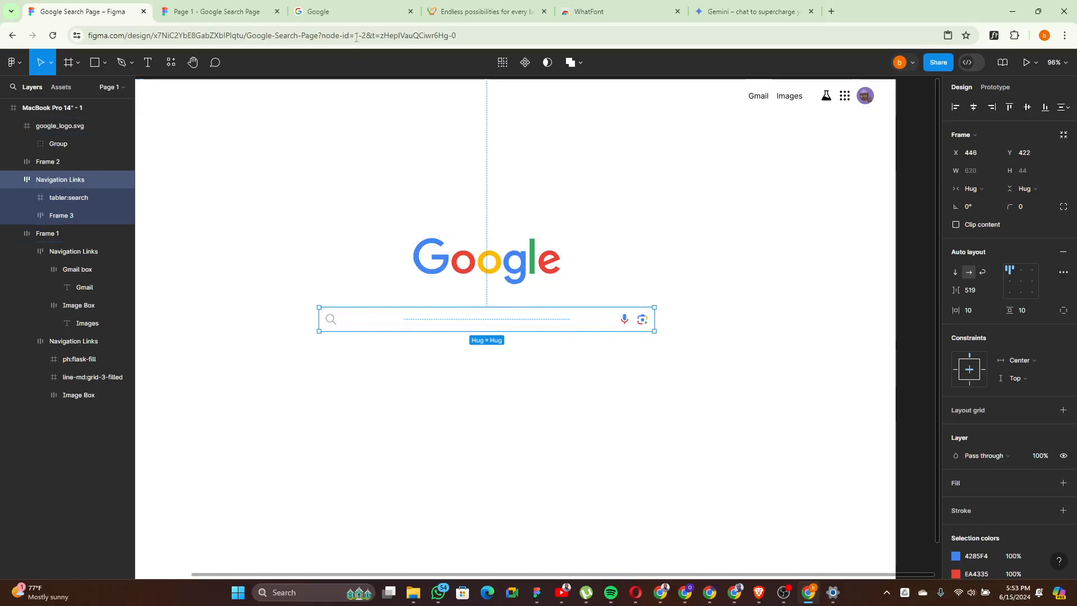
left_click(362, 18)
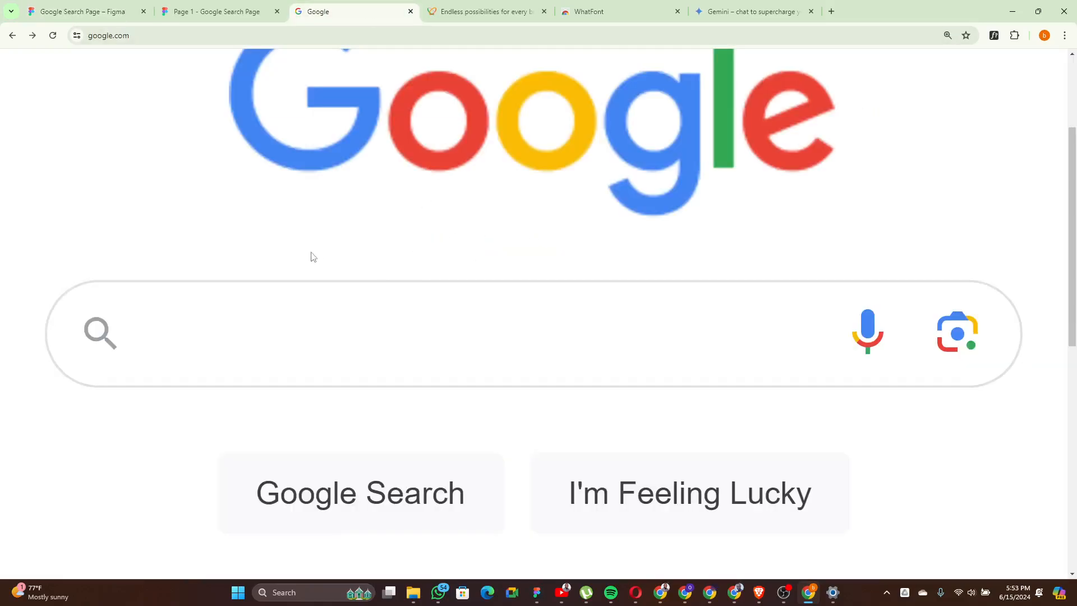
left_click(83, 11)
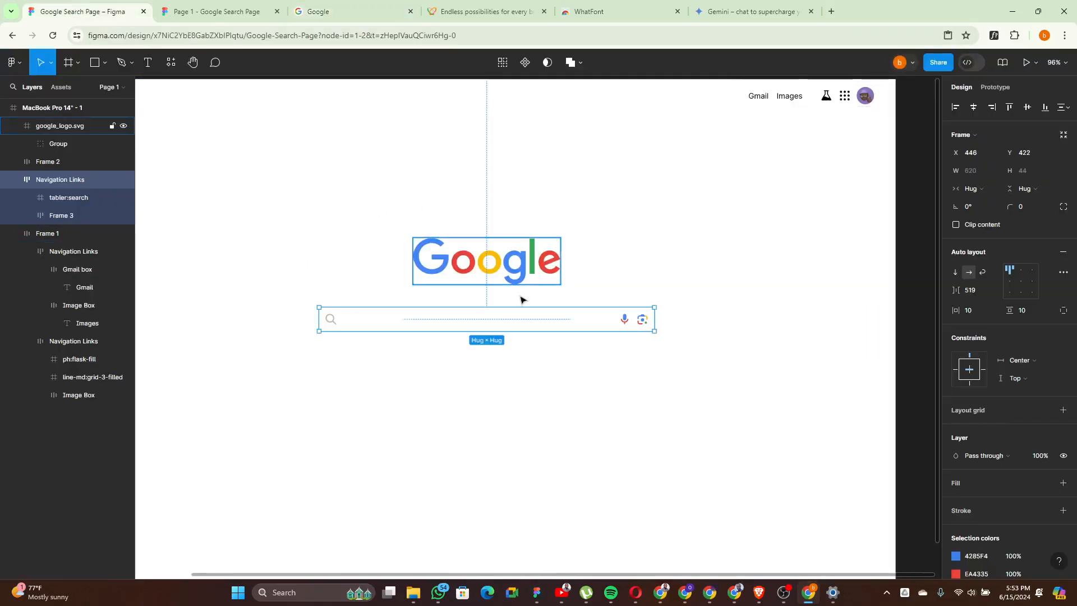
left_click_drag(473, 319, 457, 317)
left_click(499, 372)
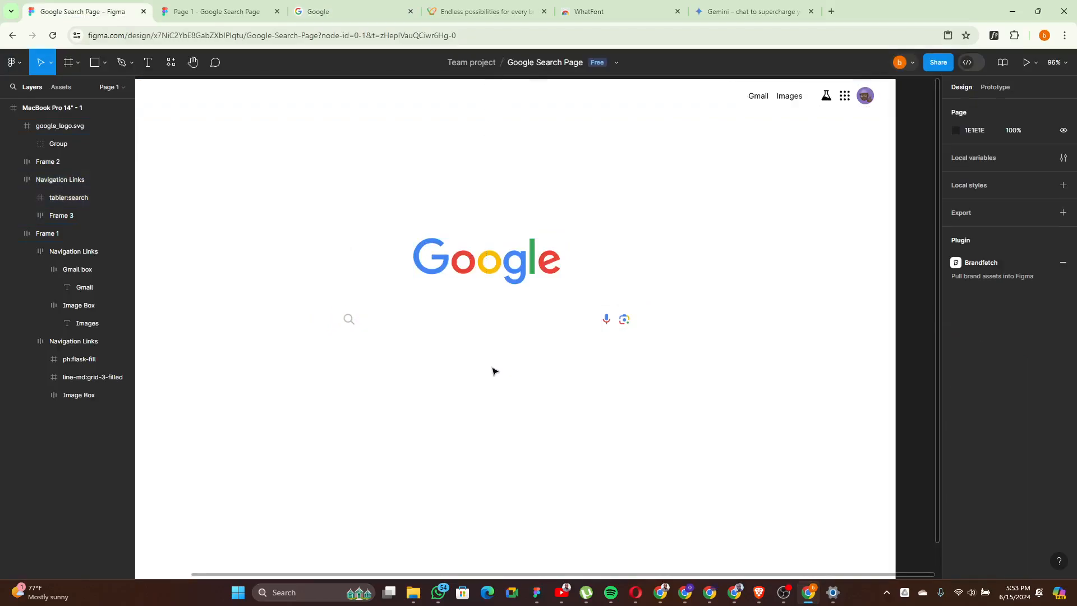
Add a black 1 px inside stroke to the search bar frame.
left_click(420, 319)
scroll(1022, 485, "down", 1)
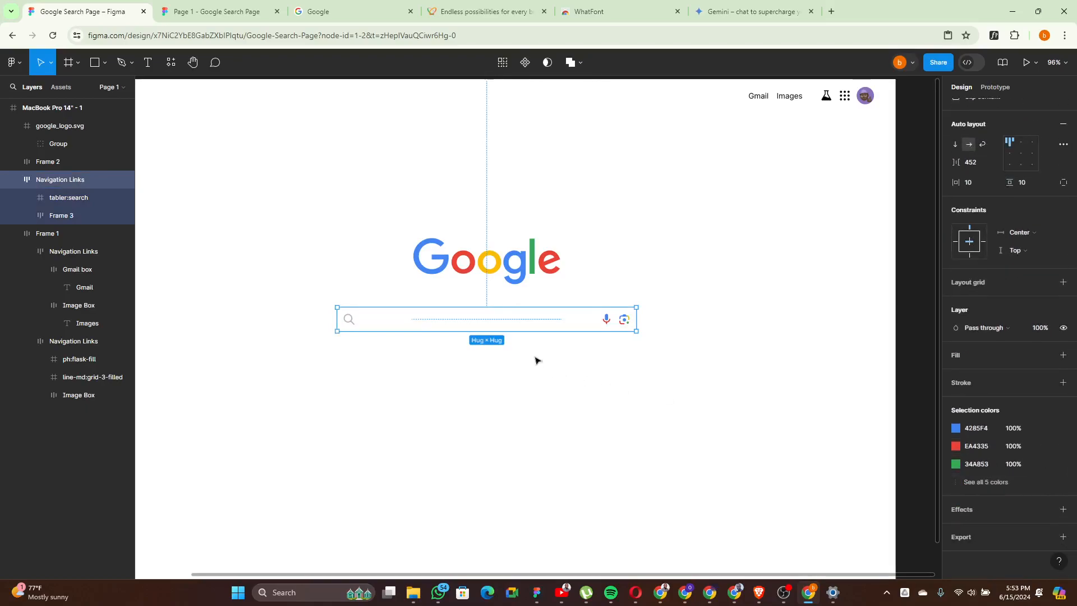
left_click(1062, 382)
left_click(639, 423)
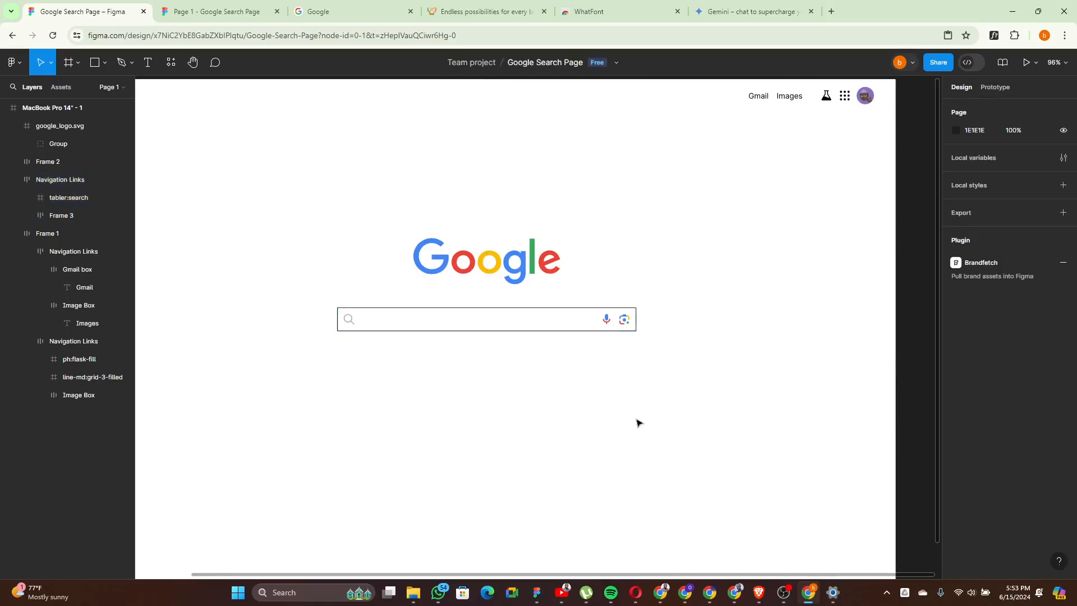
Round the search bar frame's corners to a radius of 42, matching the pill shape on the Google reference page.
left_click(442, 327)
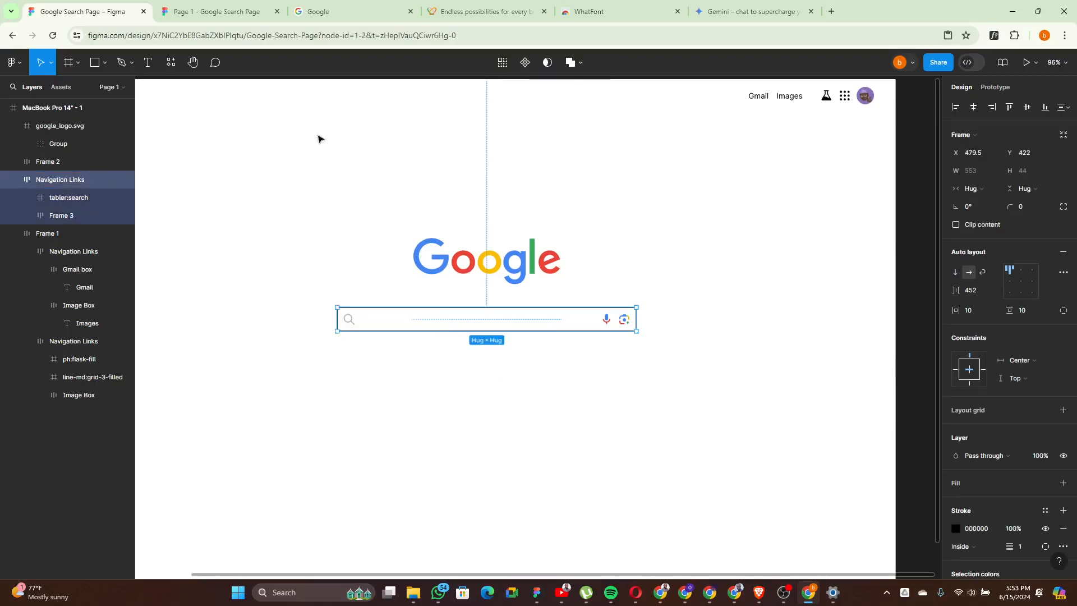
left_click(326, 12)
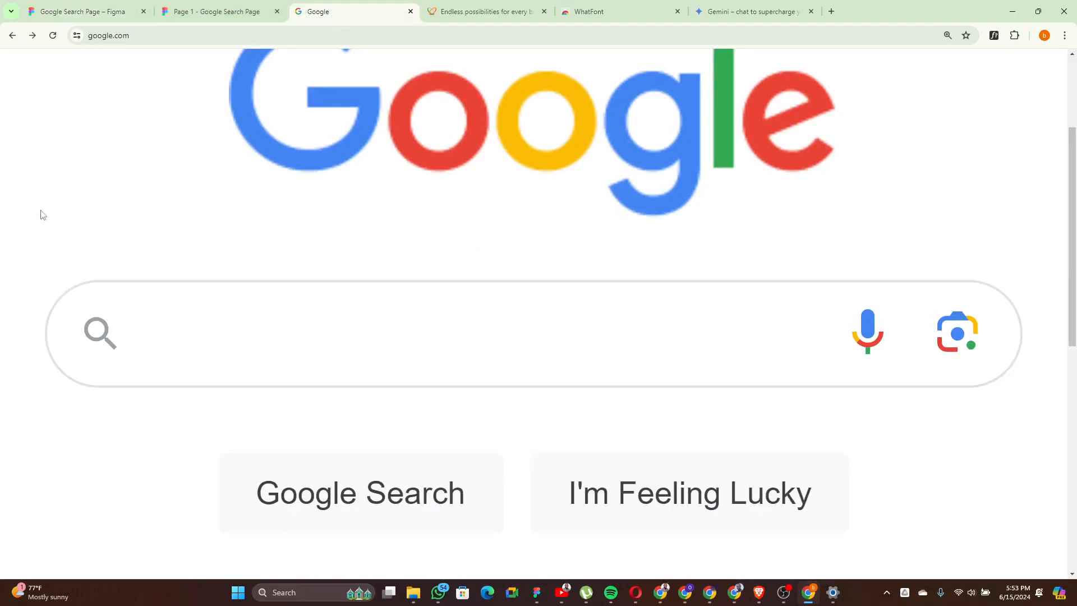
left_click(73, 11)
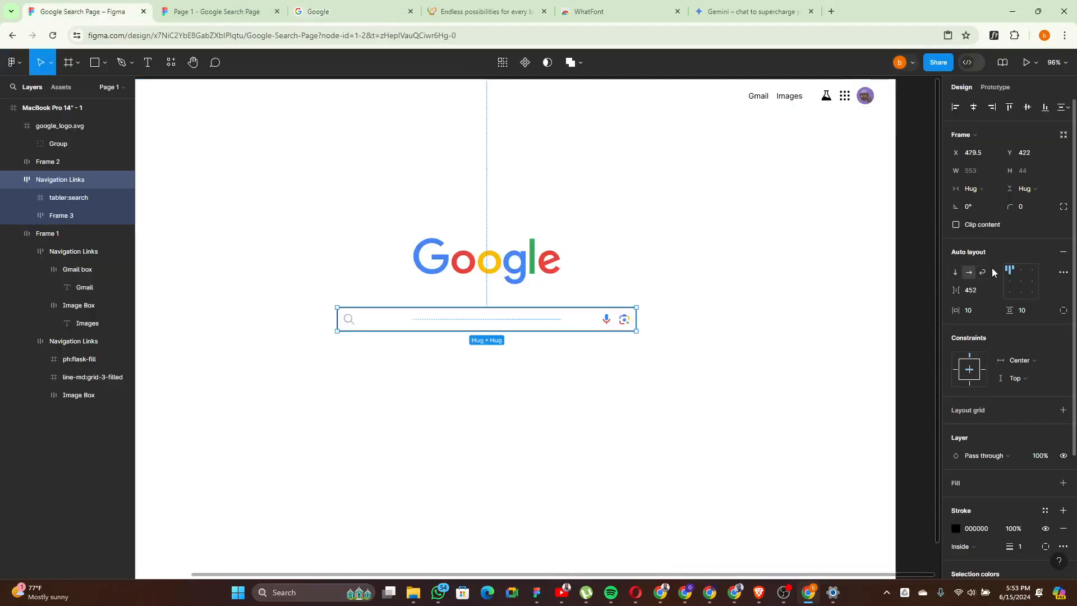
left_click_drag(1011, 207, 406, 209)
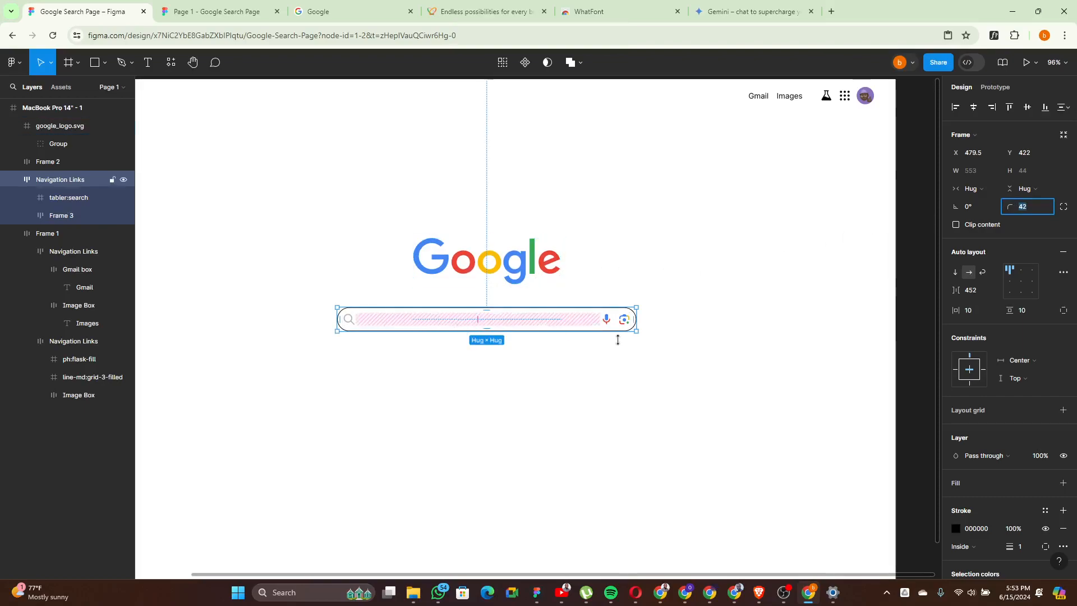
Set the search bar's auto layout padding to 20 horizontally and 16 vertically.
left_click(977, 310)
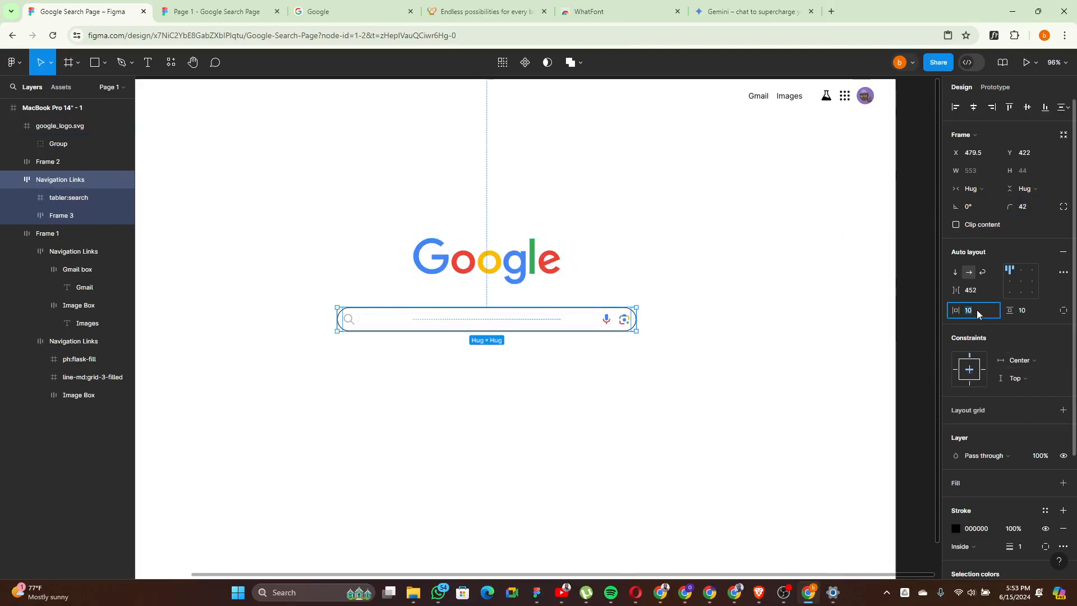
type("20")
key("Return")
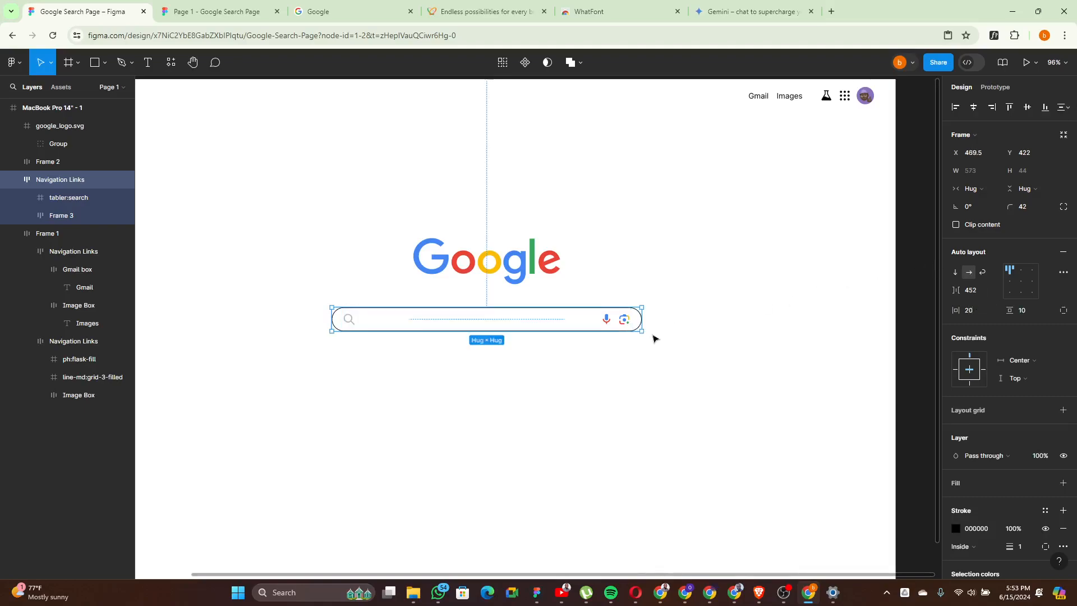
left_click(1031, 315)
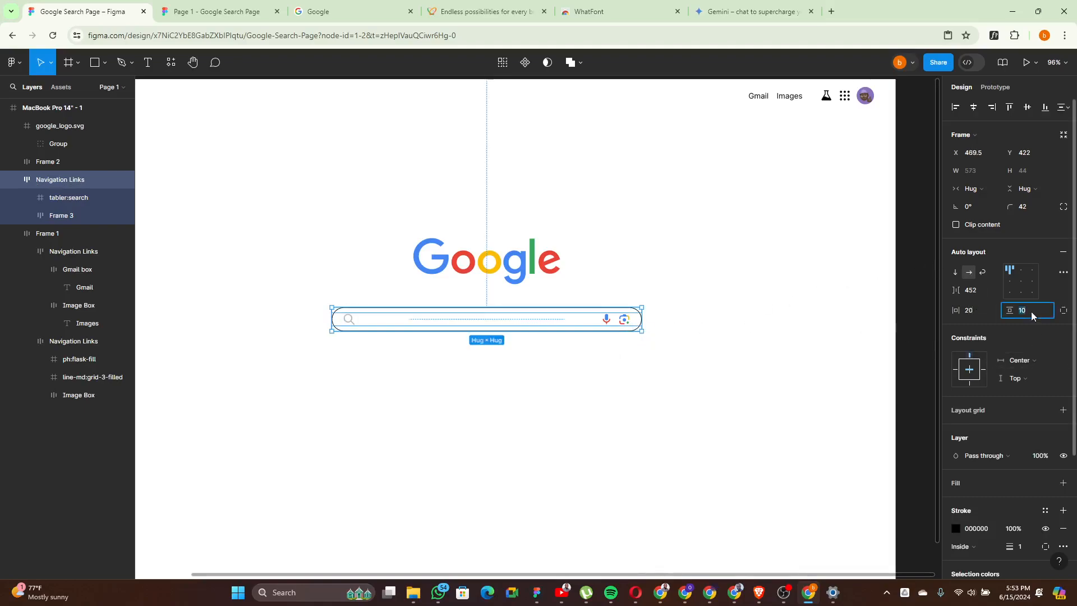
type("16")
key("Return")
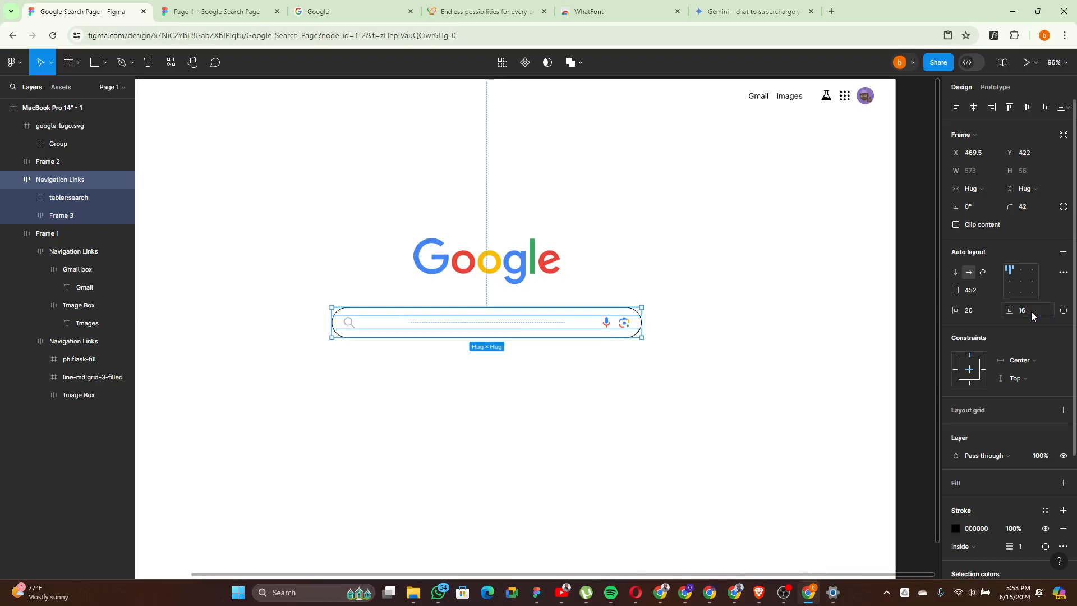
Centre the padded search bar horizontally on the page again.
left_click(771, 433)
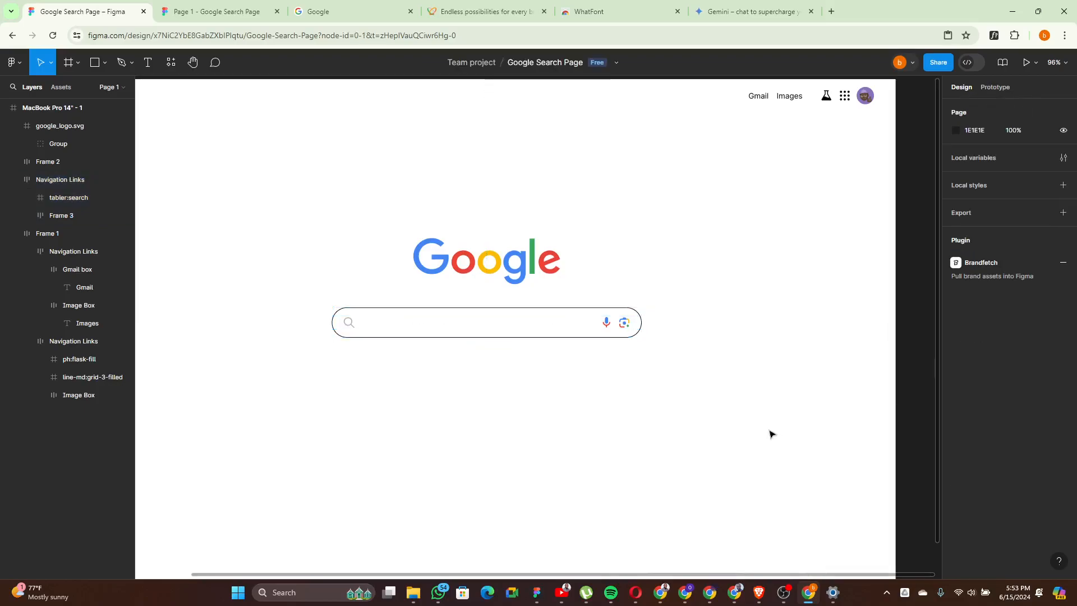
left_click(580, 330)
left_click(972, 107)
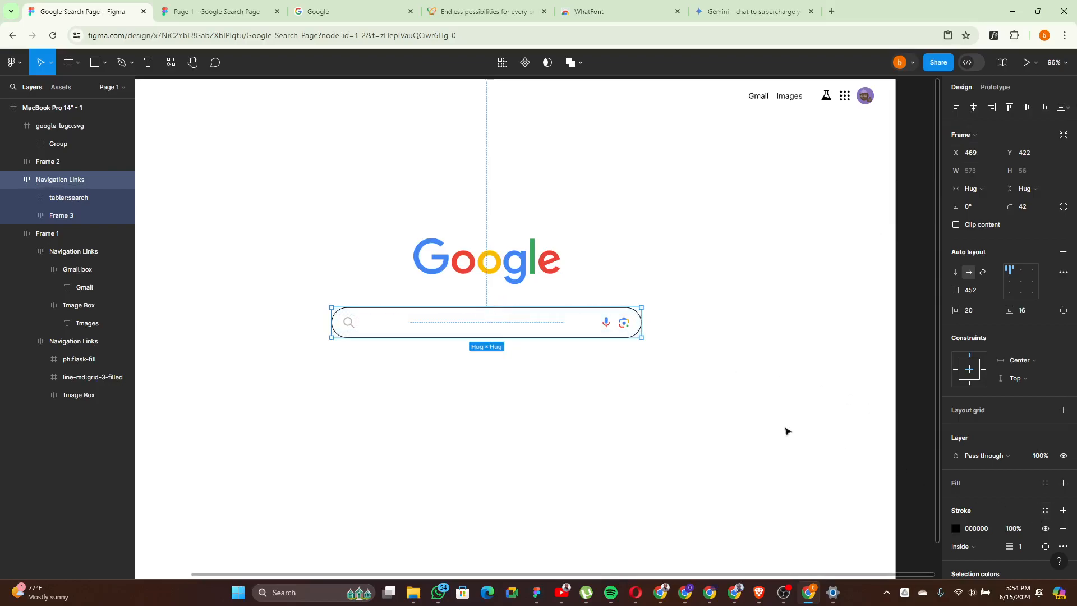
Change the search bar's stroke colour to light grey CFCFCF, using the Google reference page's outline as a guide.
left_click(352, 11)
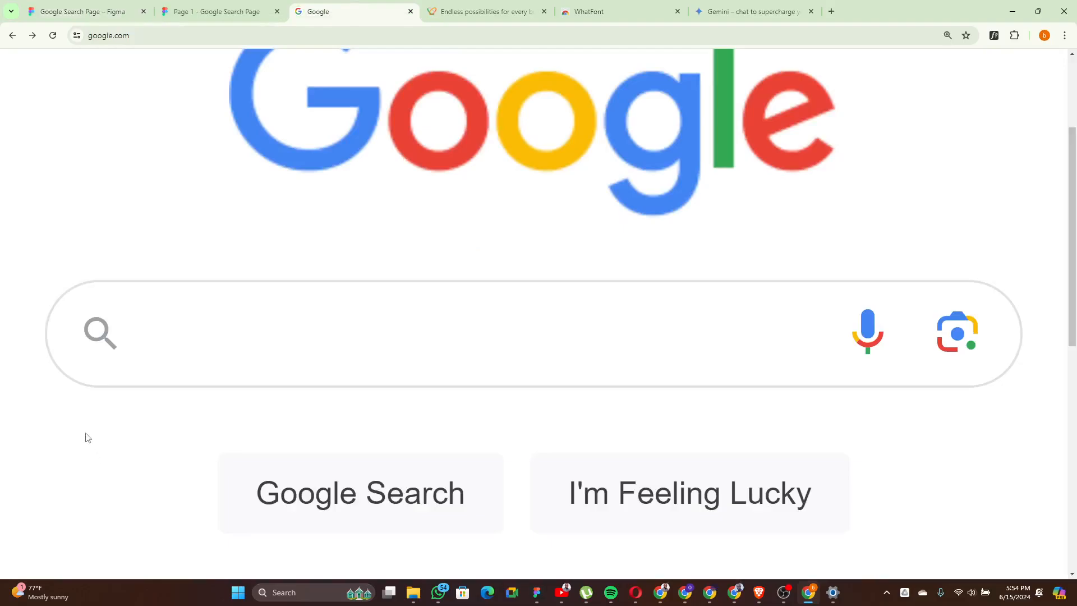
left_click(51, 7)
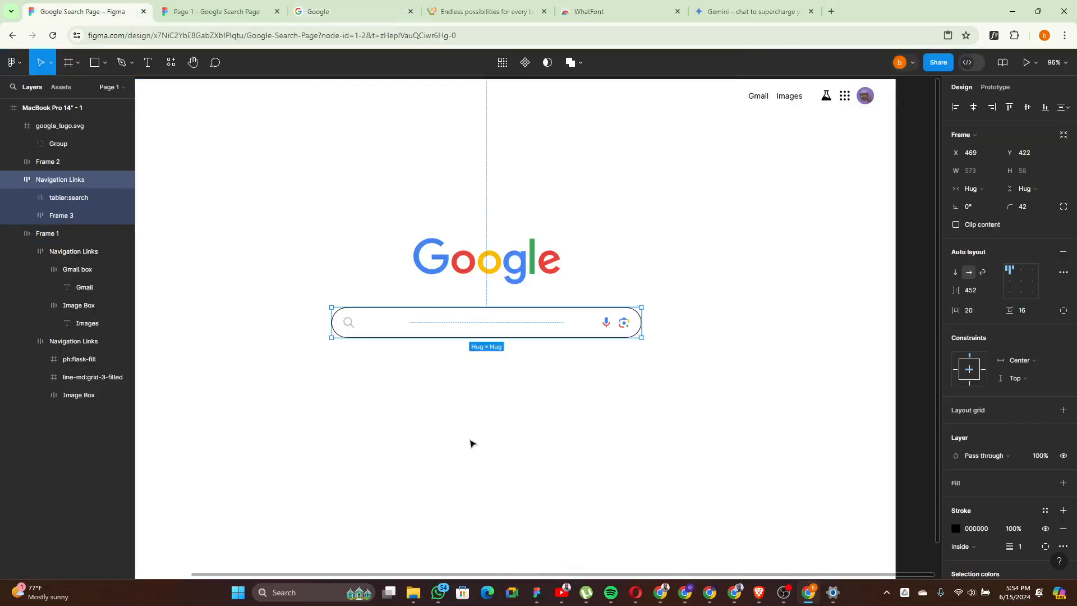
scroll(1048, 503, "down", 3)
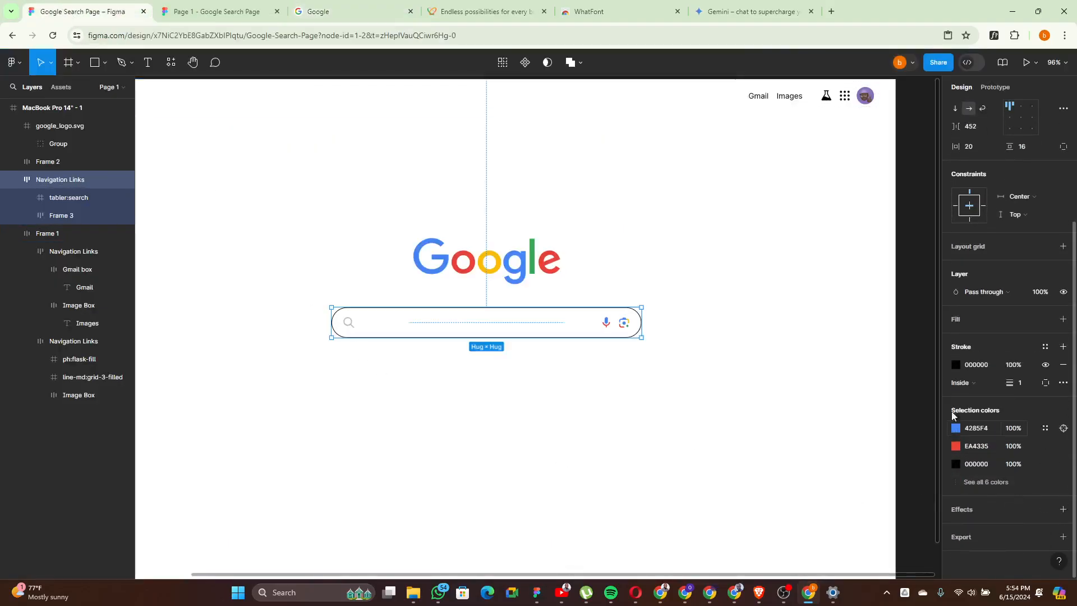
left_click(955, 366)
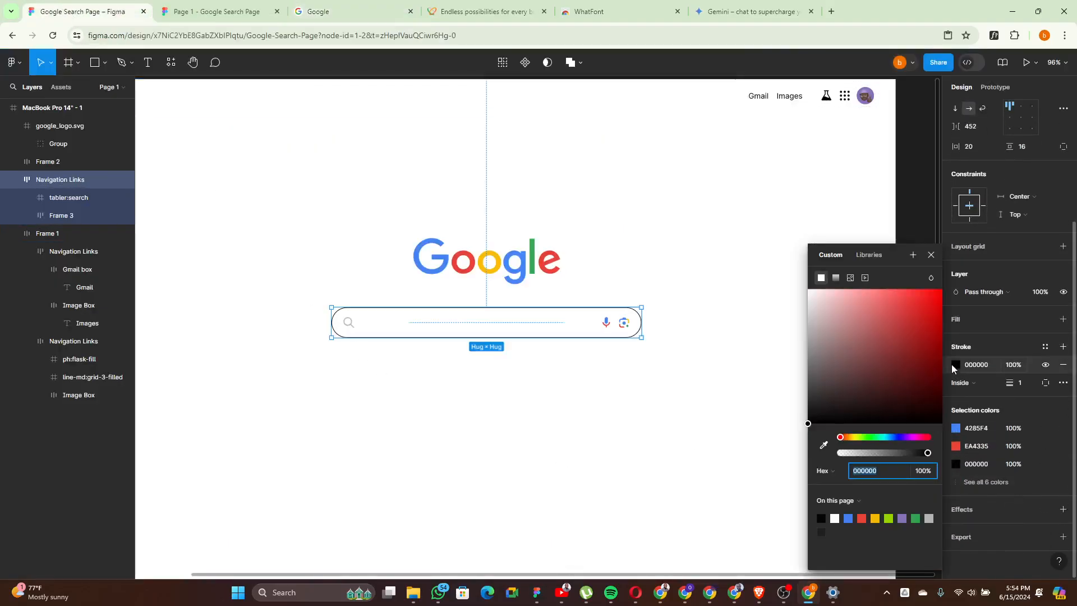
left_click(930, 517)
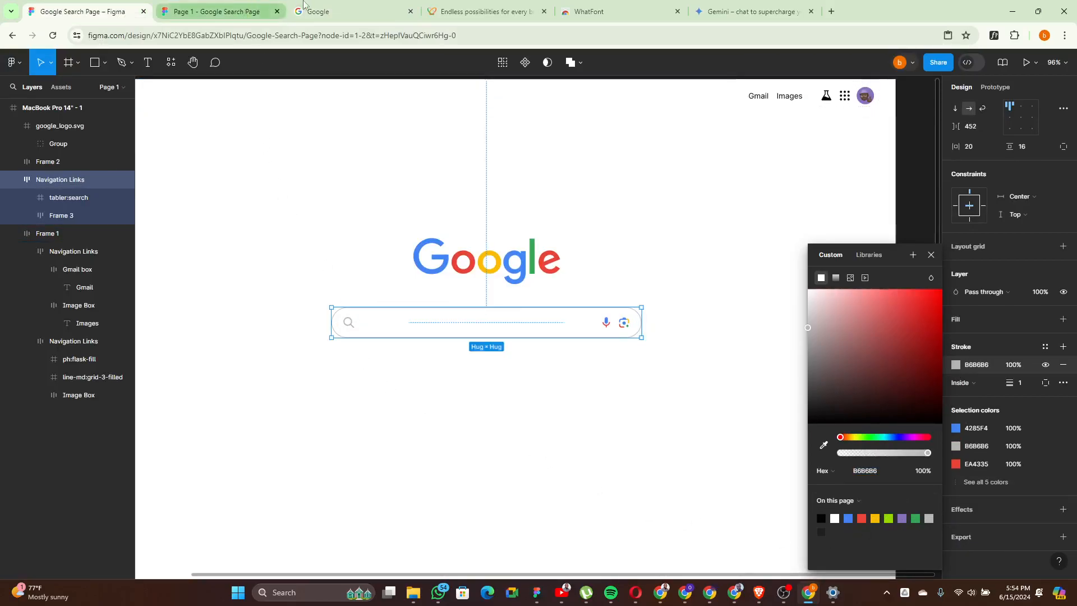
left_click(338, 6)
left_click(107, 9)
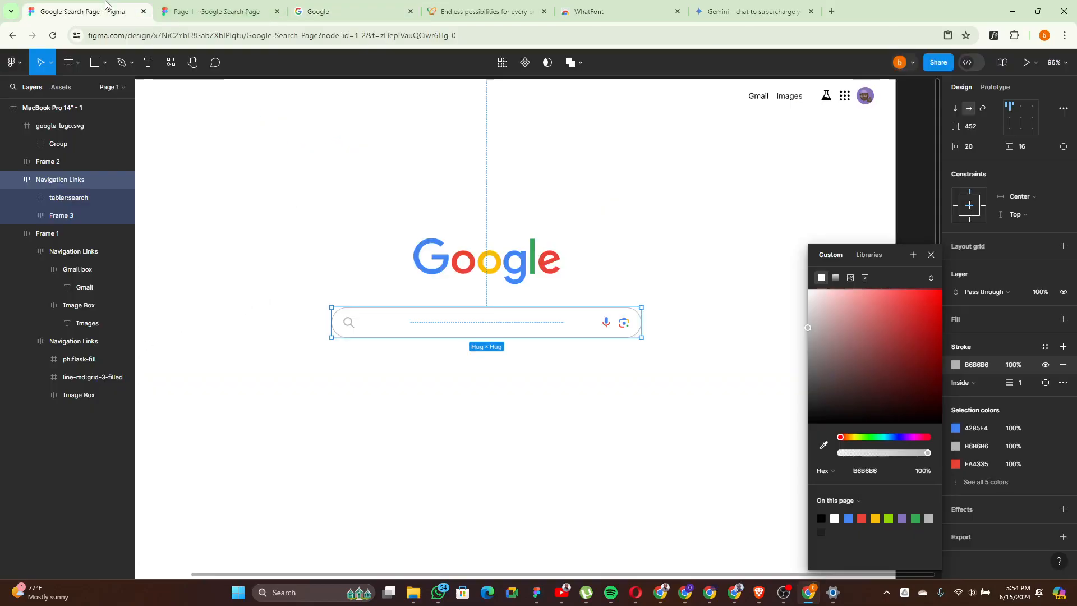
left_click_drag(807, 325, 805, 315)
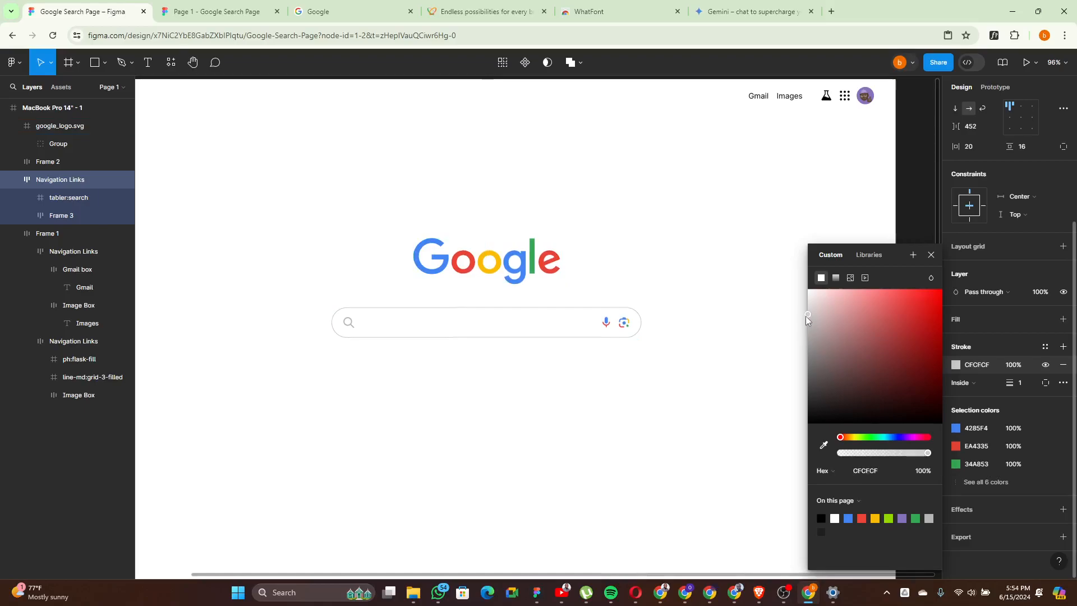
left_click(713, 365)
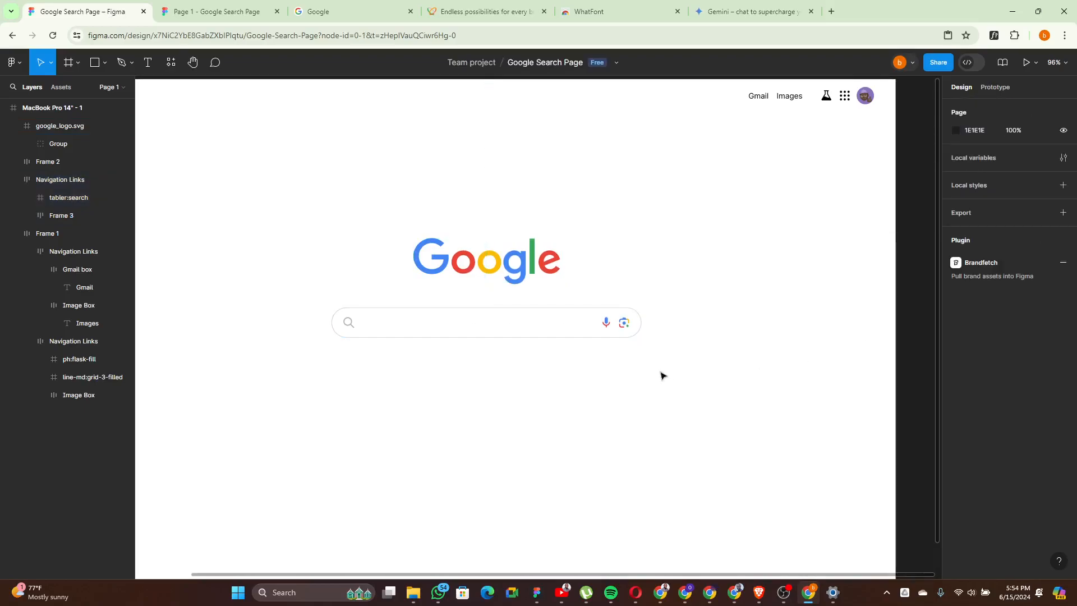
Compare the search bar in the prototype preview with the real Google page reset to 100% zoom.
left_click(224, 12)
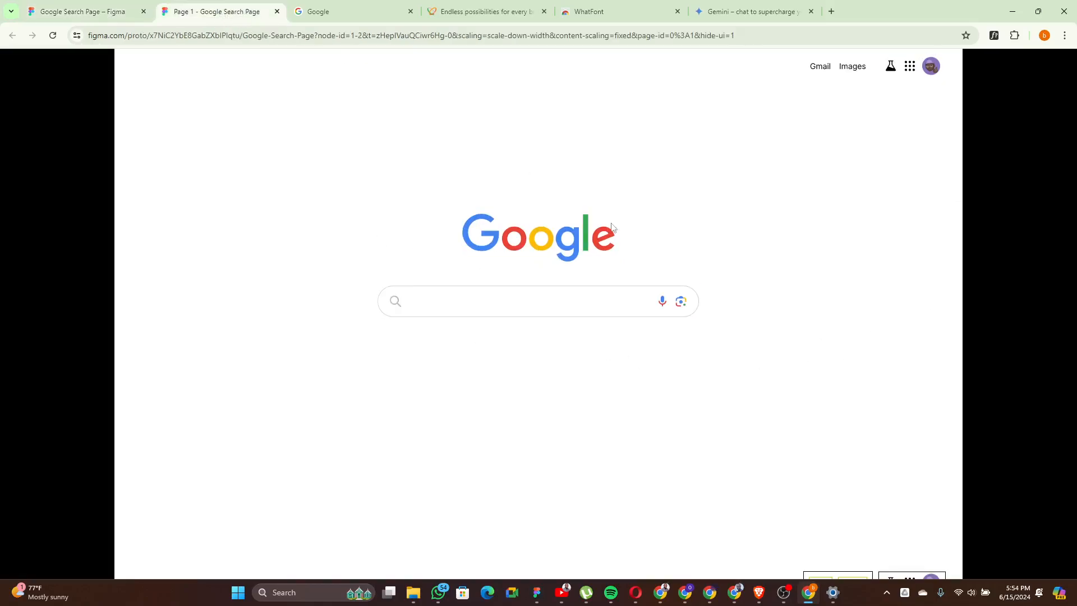
left_click(352, 11)
key("ctrl+minus")
key("ctrl+minus")
key("ctrl+minus")
key("ctrl+minus")
key("ctrl+minus")
key("ctrl+minus")
key("ctrl+minus")
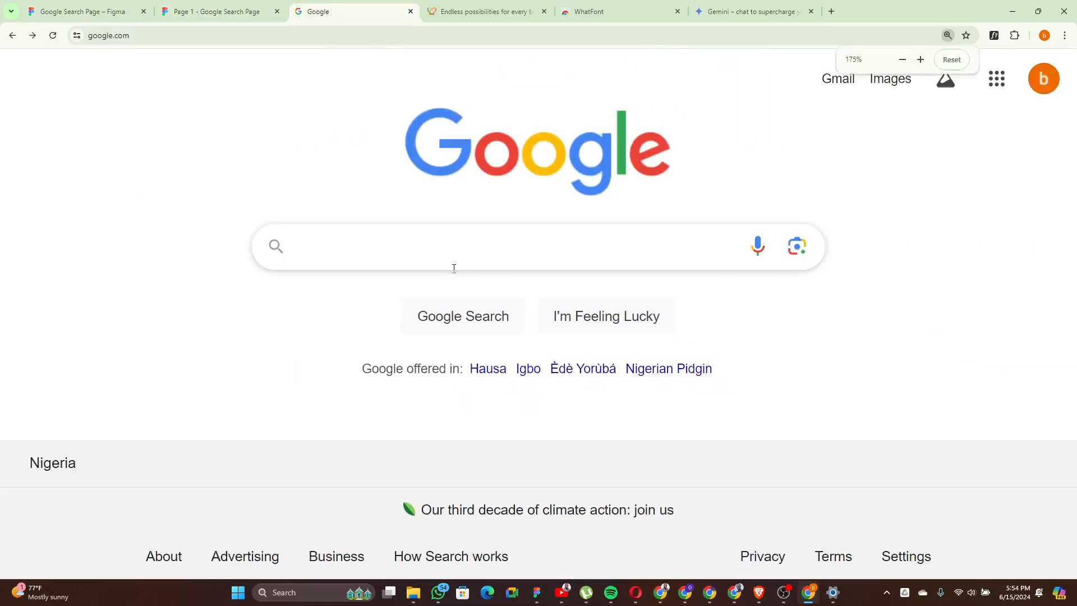
left_click(948, 66)
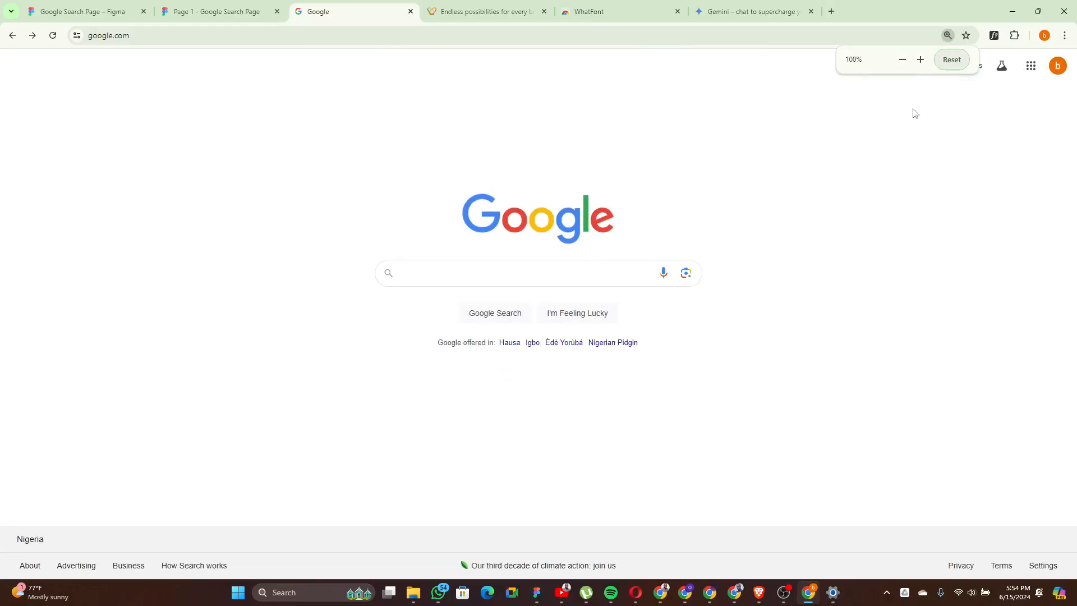
left_click(212, 11)
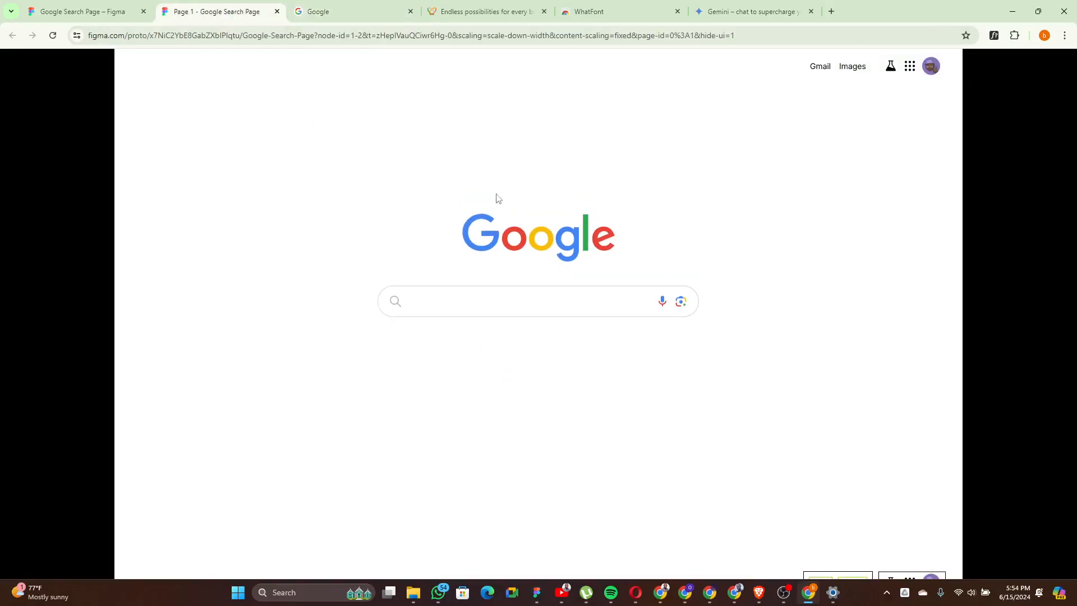
Compare the search bar in the design with the real Google page and check what sits below it.
left_click(317, 11)
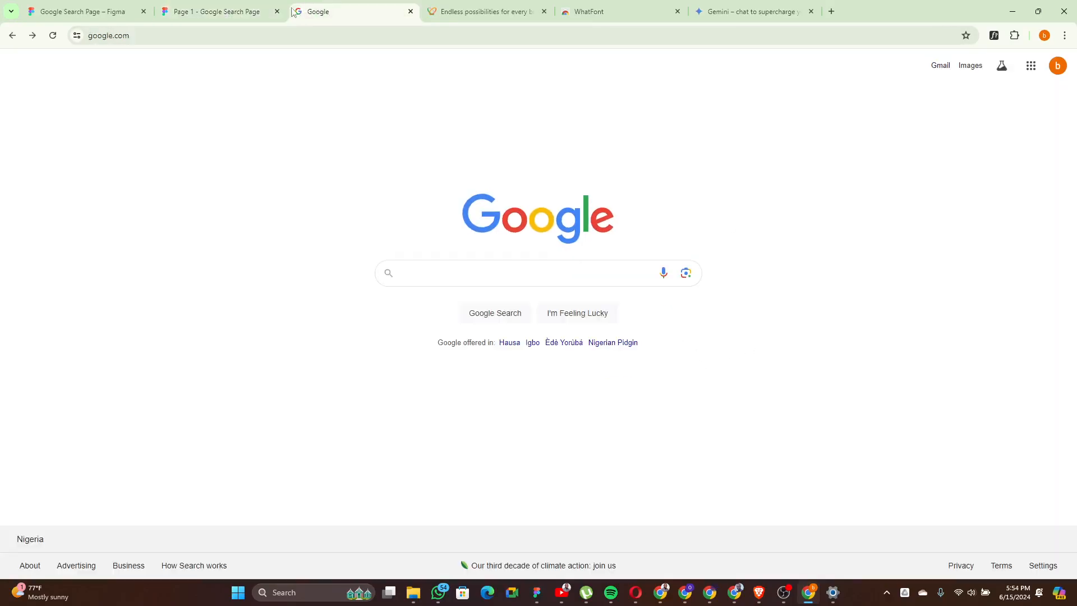
left_click(226, 12)
left_click(115, 13)
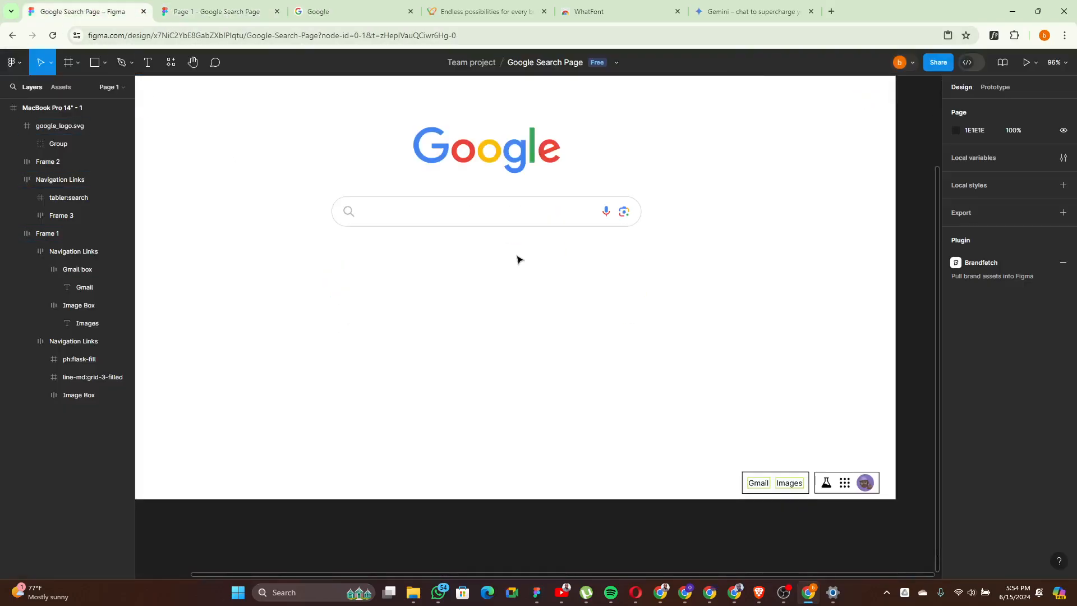
scroll(517, 259, "up", 1)
left_click(486, 208)
left_click(595, 264)
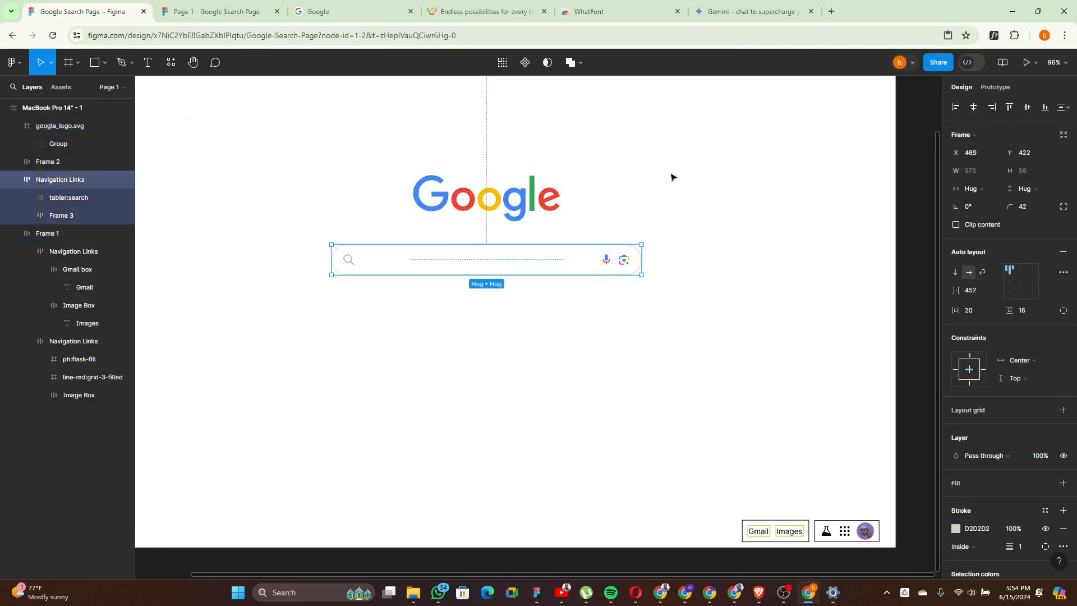
left_click(323, 10)
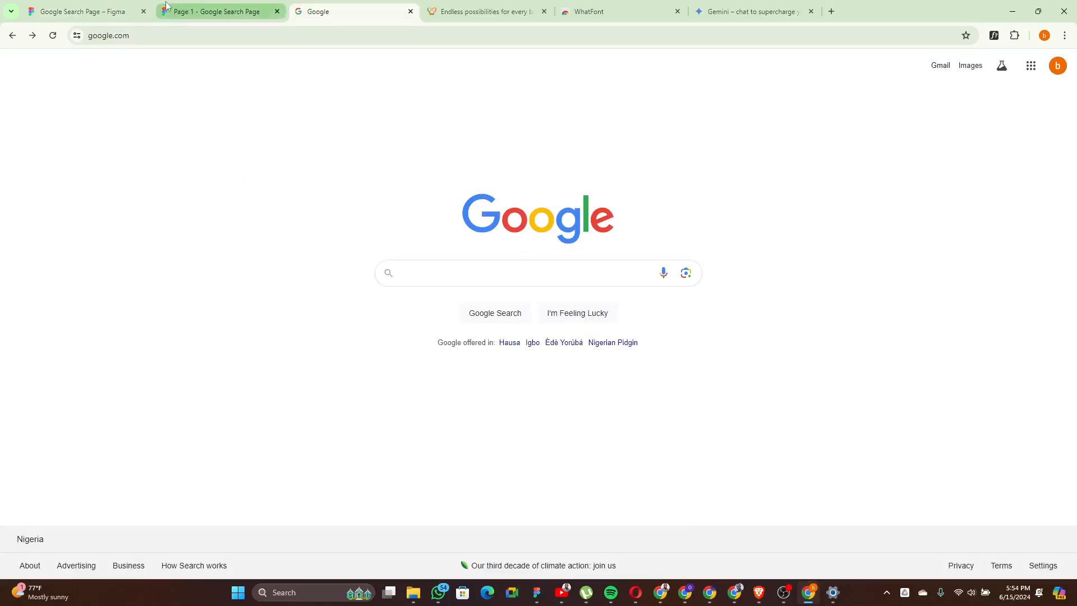
left_click(81, 11)
Place a copy of the Gmail and Images link group below the search bar, flush with its starting edge at X 469, Y 543.
scroll(673, 319, "up", 5)
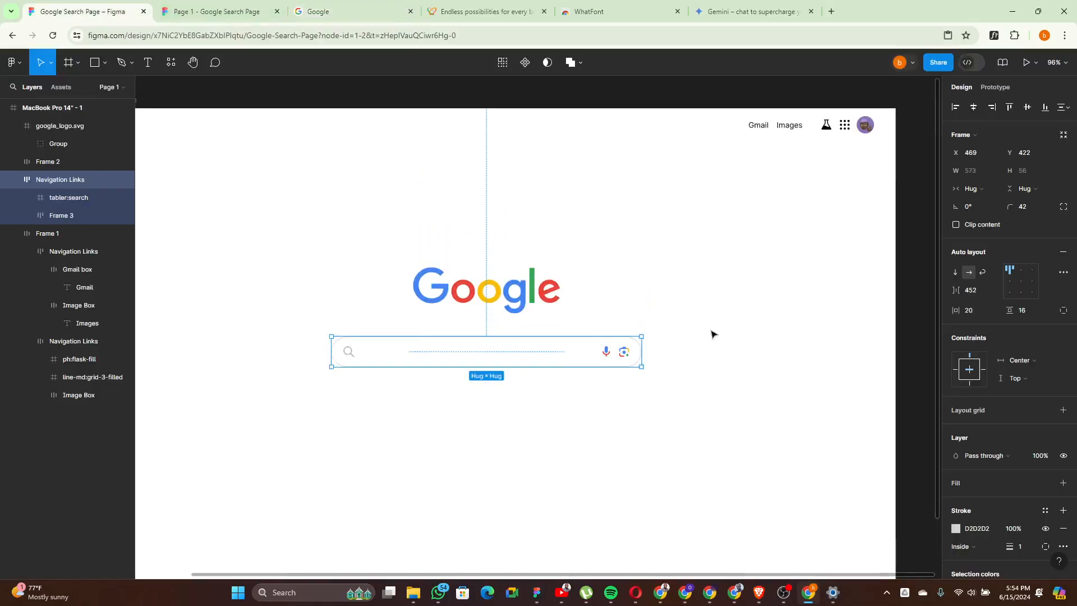
double_click(765, 199)
left_click_drag(768, 199, 359, 486)
scroll(358, 486, "down", 4)
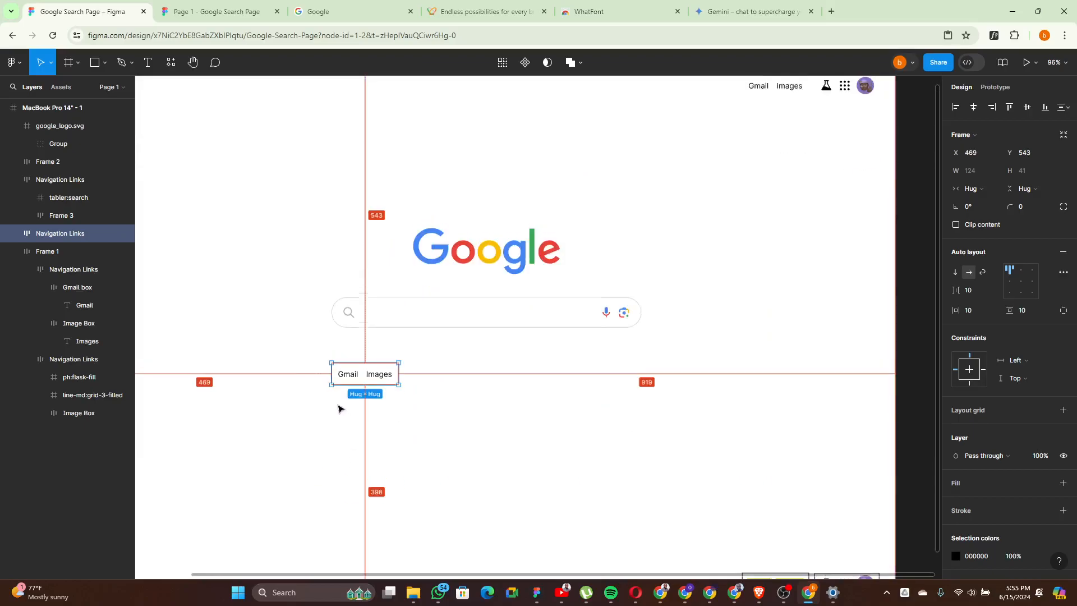
Delete the Images box from the copied link group below the search bar.
scroll(339, 406, "up", 1)
scroll(348, 359, "down", 1)
scroll(354, 354, "up", 3, "ctrl")
scroll(353, 354, "up", 1, "ctrl")
left_click(397, 341)
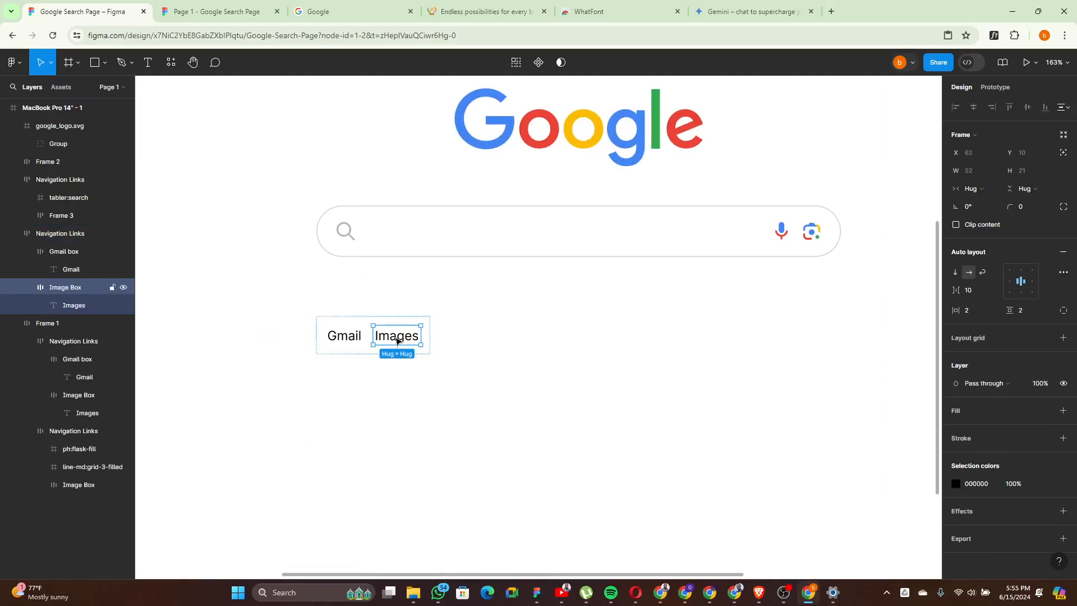
key("Delete")
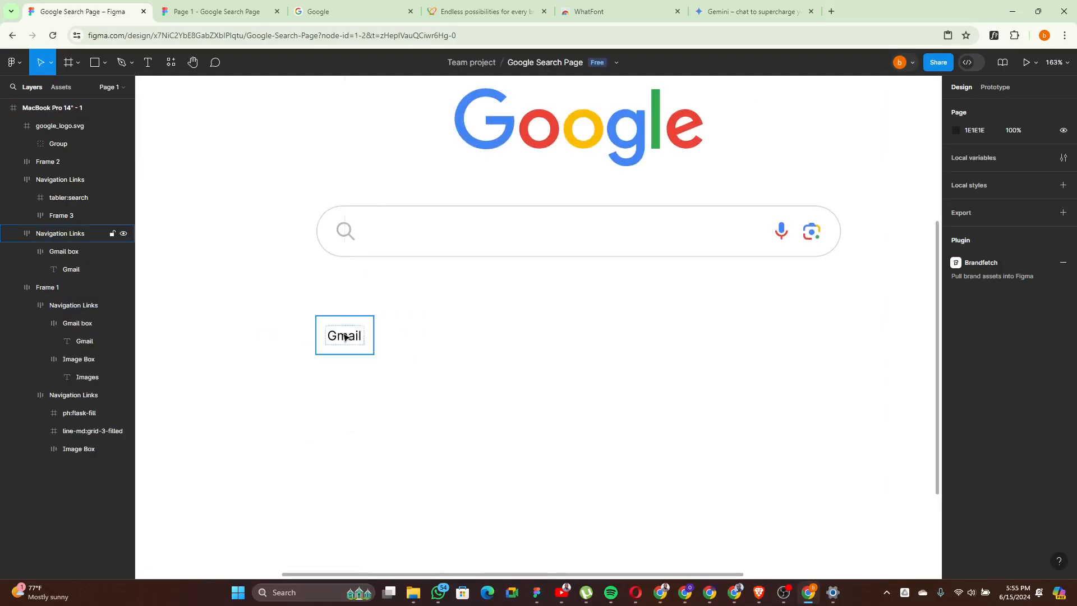
Replace the copied Gmail text with "Google Search", following the button label on the real Google page.
left_click(345, 336)
left_click(345, 336)
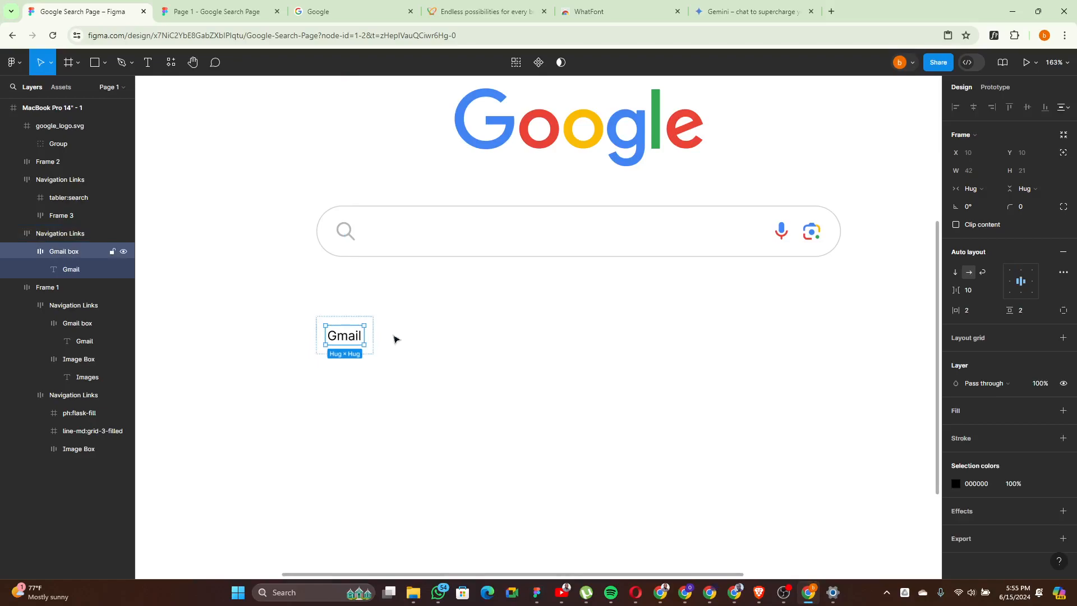
left_click(332, 338)
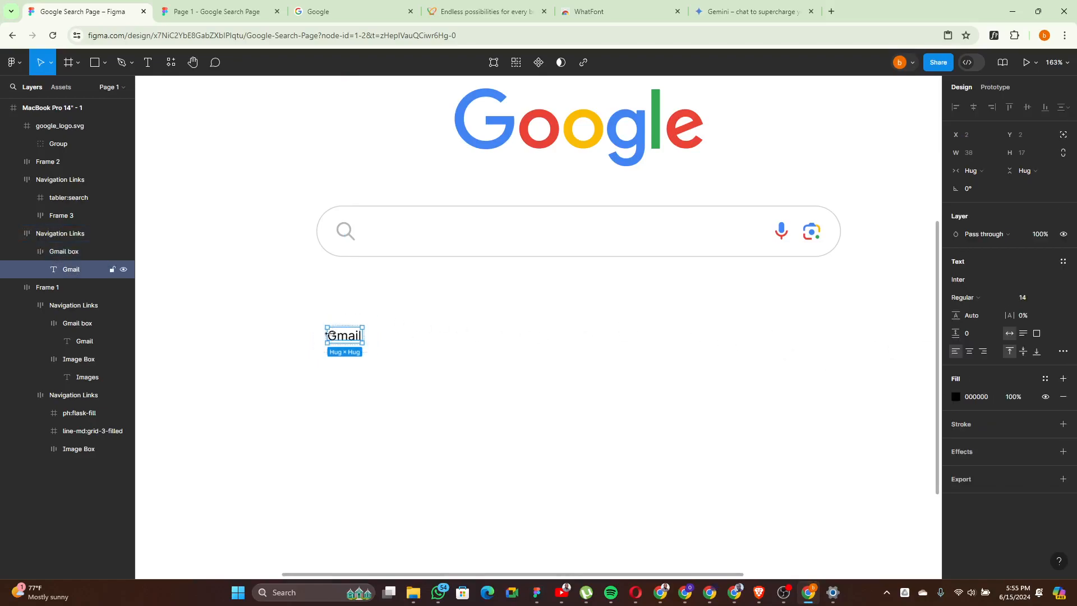
double_click(350, 339)
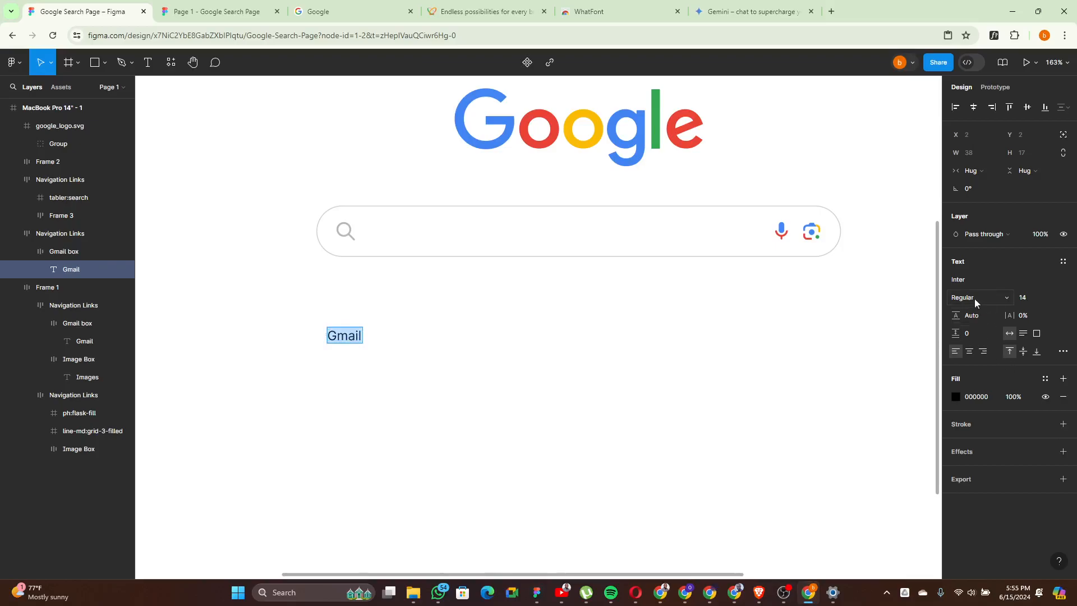
left_click(353, 11)
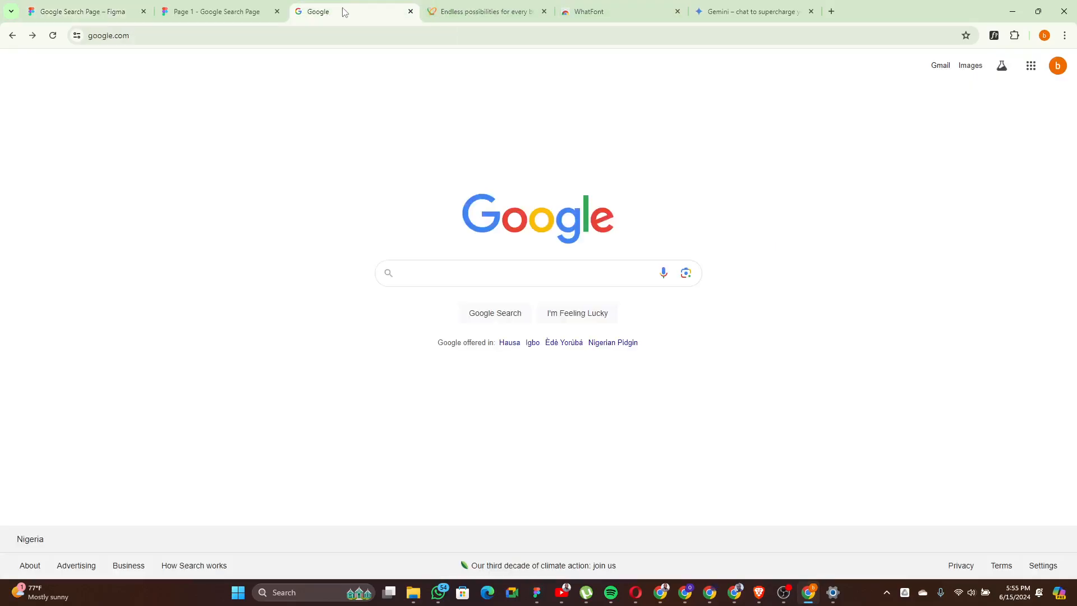
left_click(104, 10)
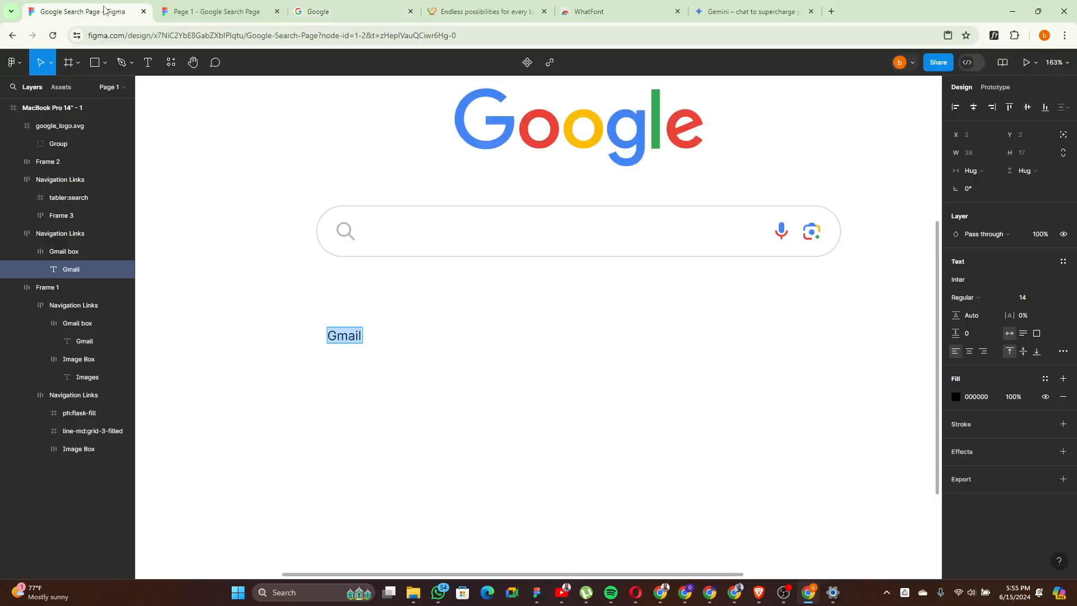
type("Google Search")
left_click(719, 388)
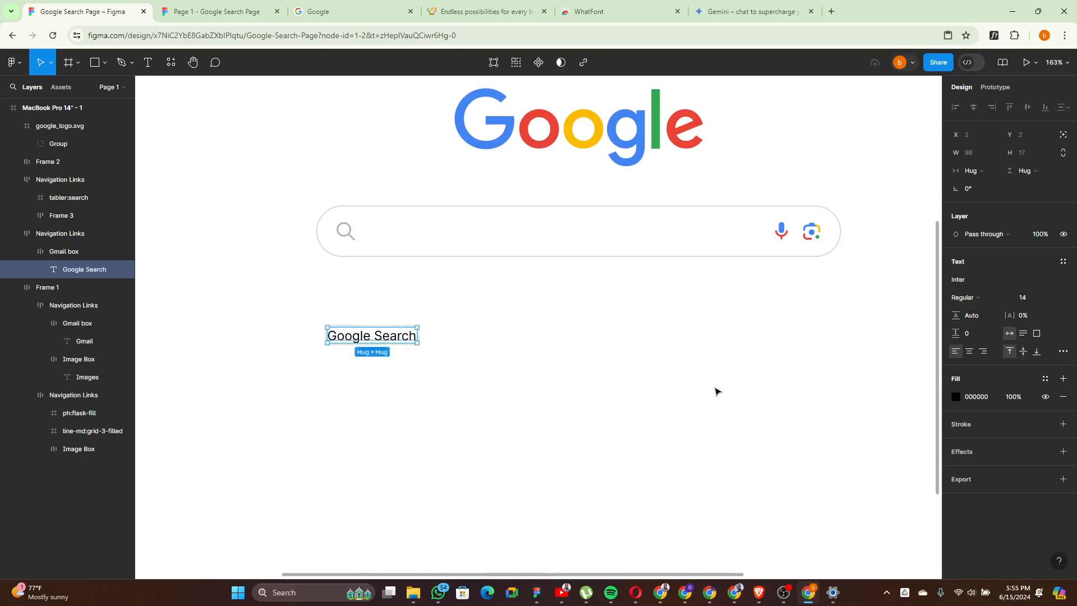
left_click(480, 386)
Add a light grey F0F0F0 fill to the frame around the Google Search text.
left_click(328, 328)
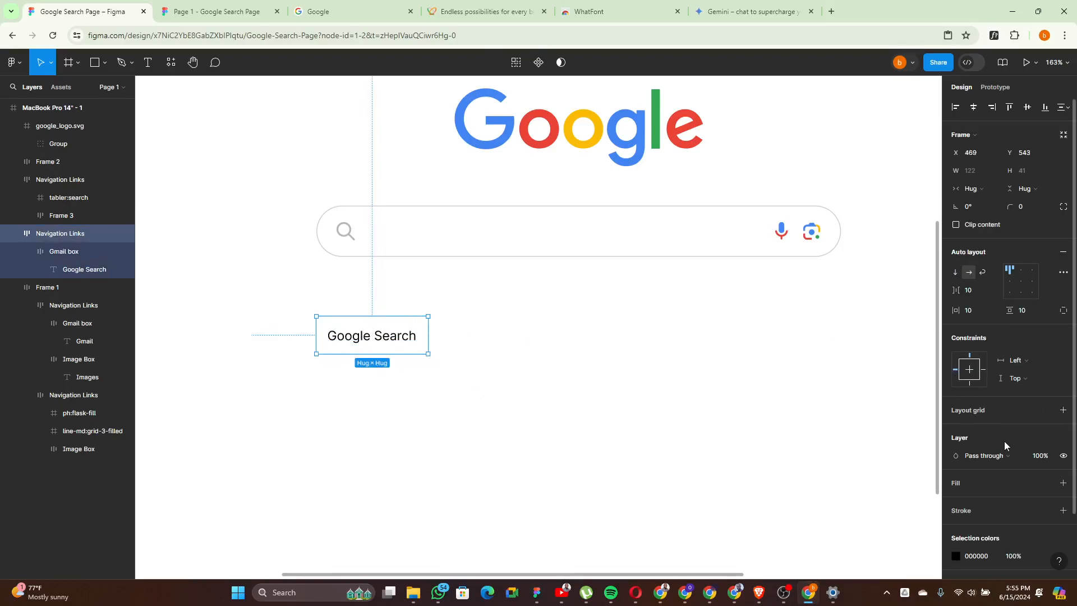
scroll(1004, 441, "down", 2)
left_click(1063, 409)
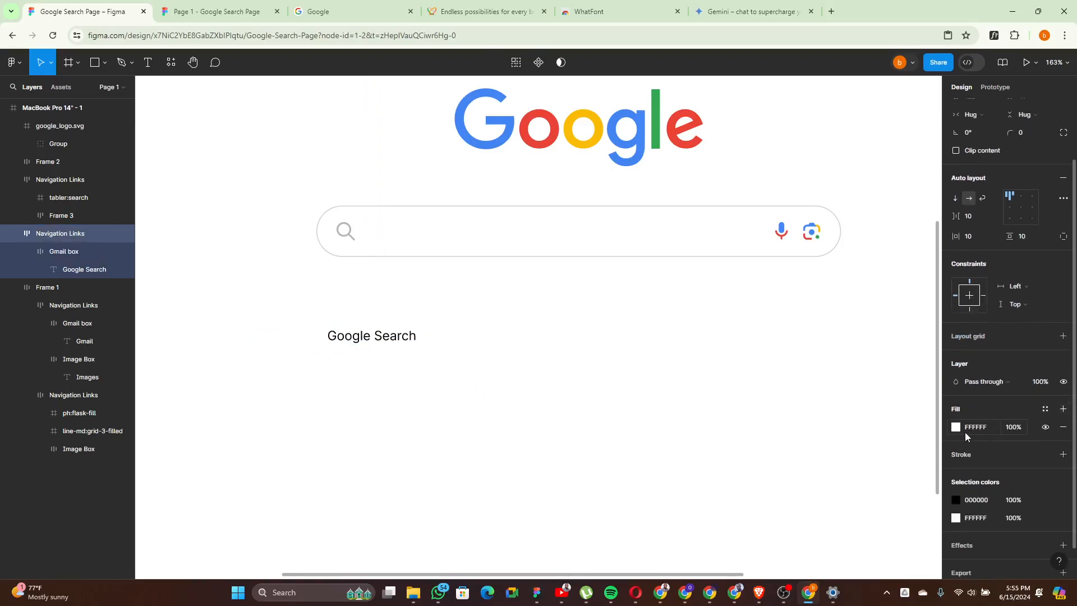
left_click(955, 427)
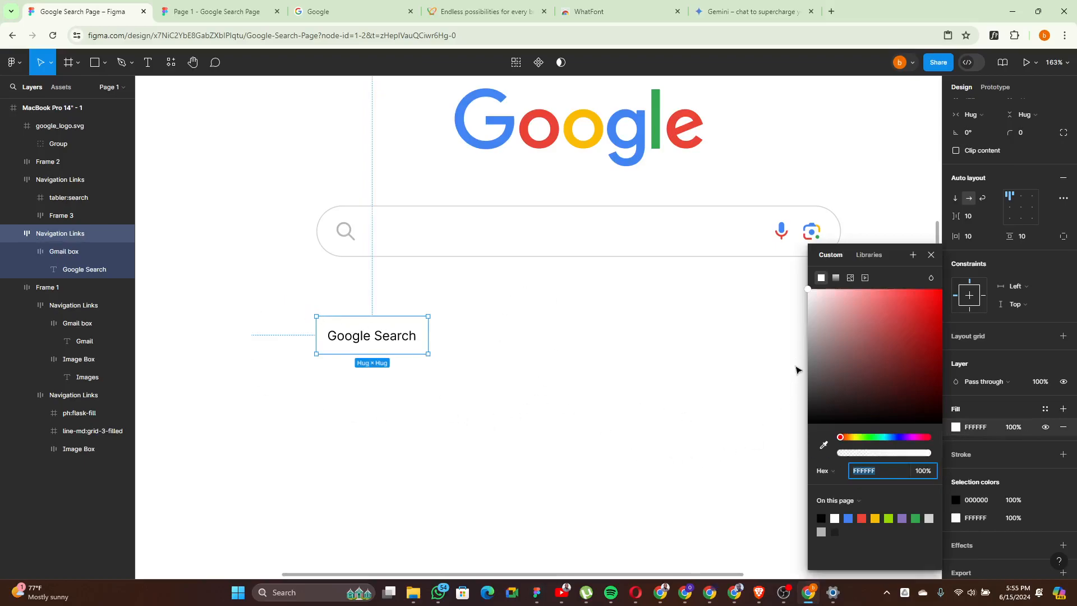
left_click_drag(808, 290, 800, 297)
left_click(575, 397)
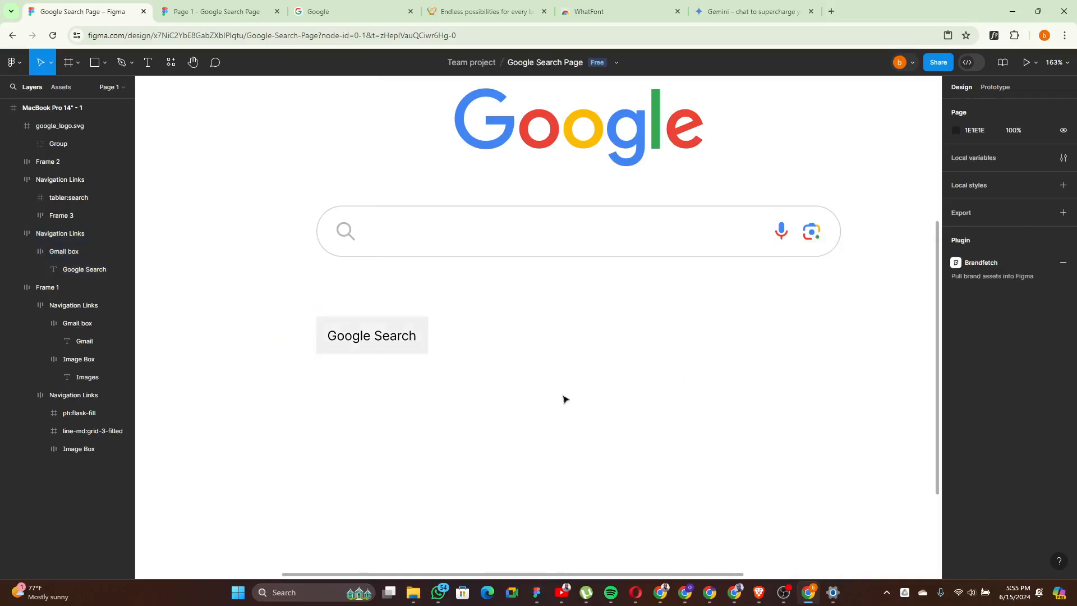
Move the Google Search button to X 489, Y 526 and lighten its fill to F9F9F9.
left_click(418, 344)
left_click_drag(418, 344, 437, 328)
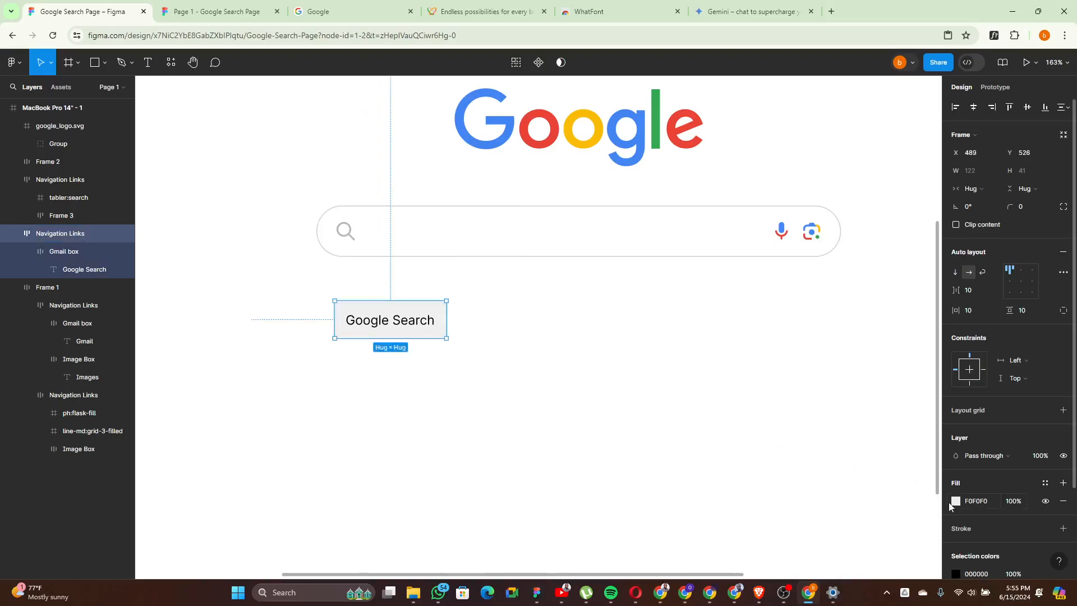
left_click(956, 501)
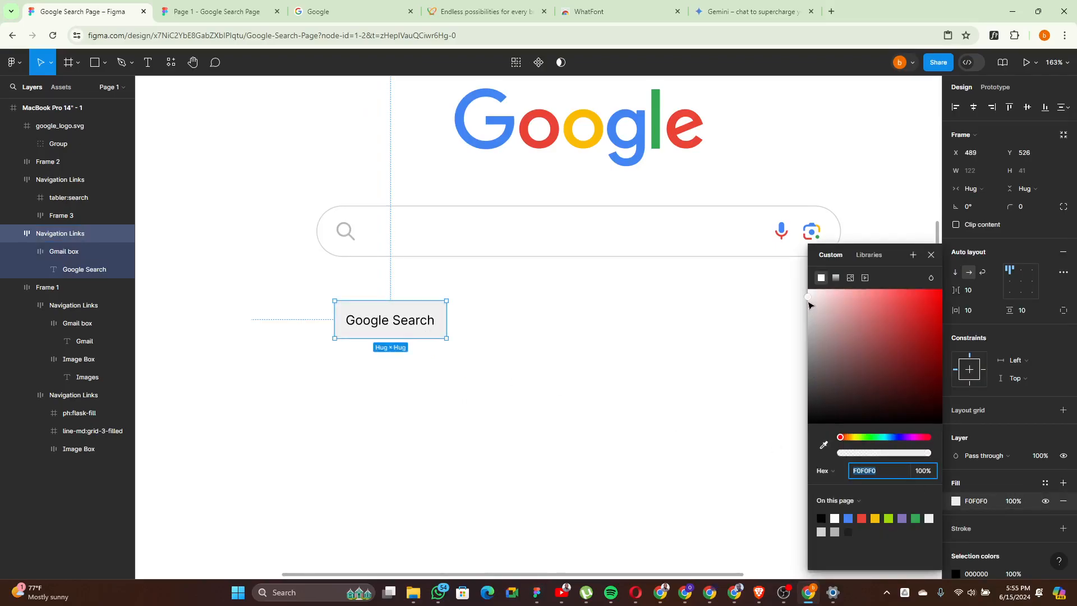
left_click(809, 304)
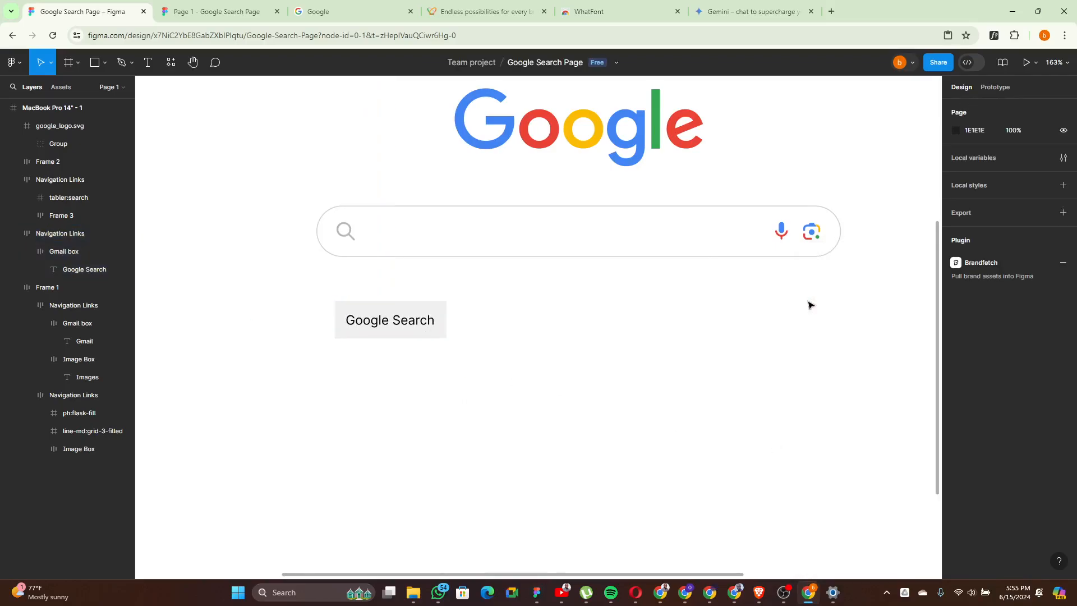
left_click(424, 342)
left_click(955, 501)
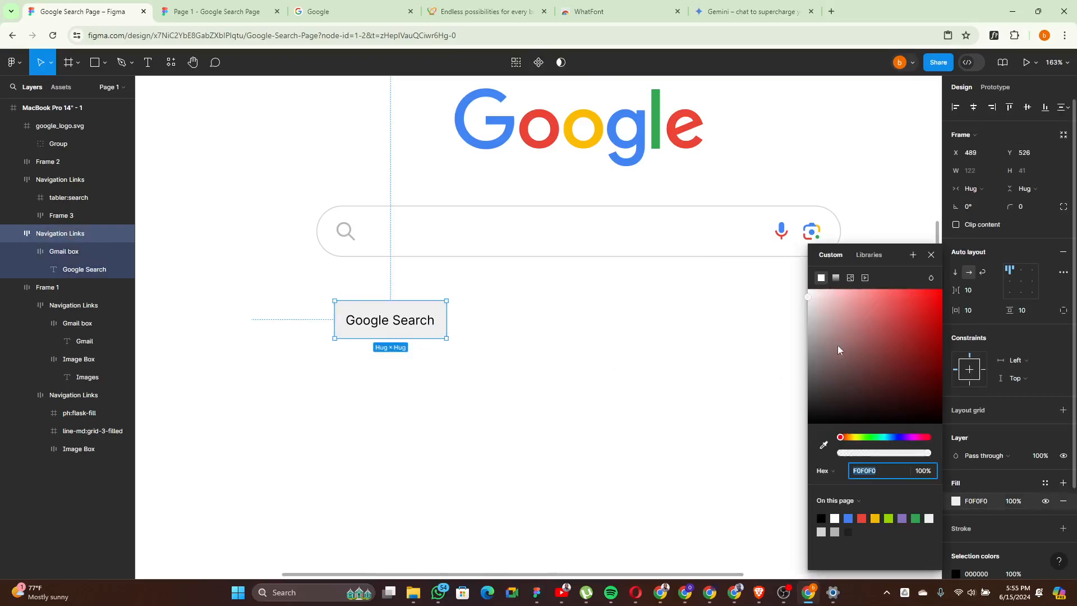
left_click_drag(808, 298, 806, 297)
left_click(580, 385)
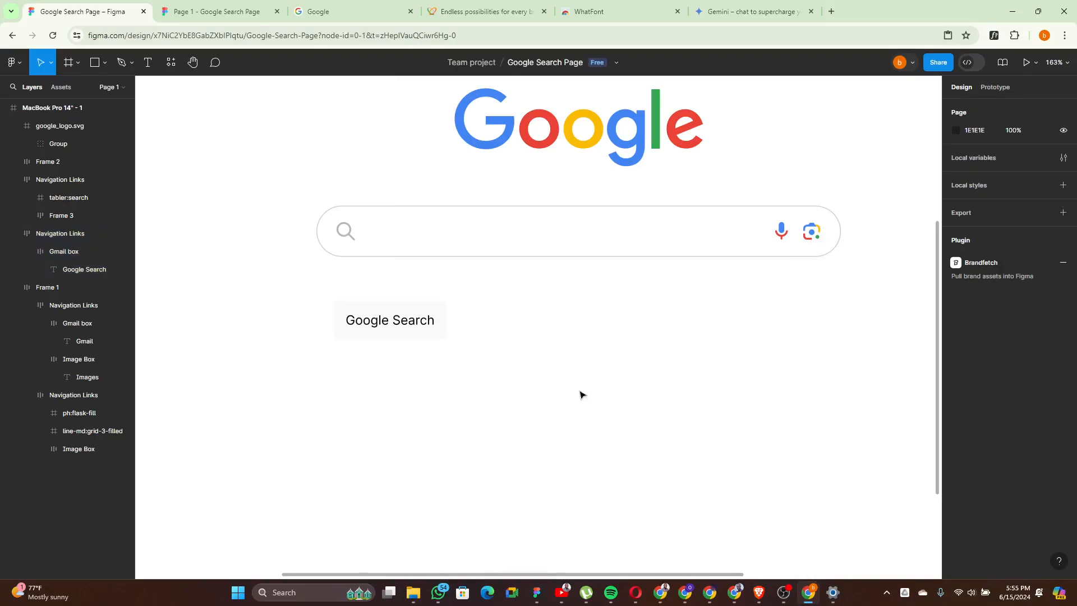
Round the Google Search button's corners with a radius of 6.
left_click(392, 334)
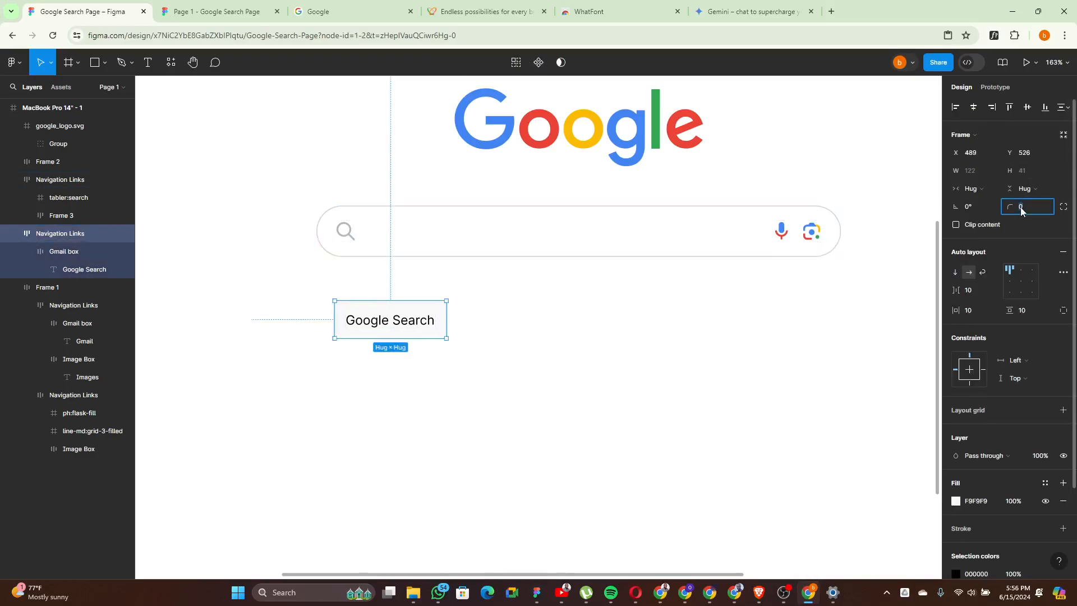
key("Up")
key("Up")
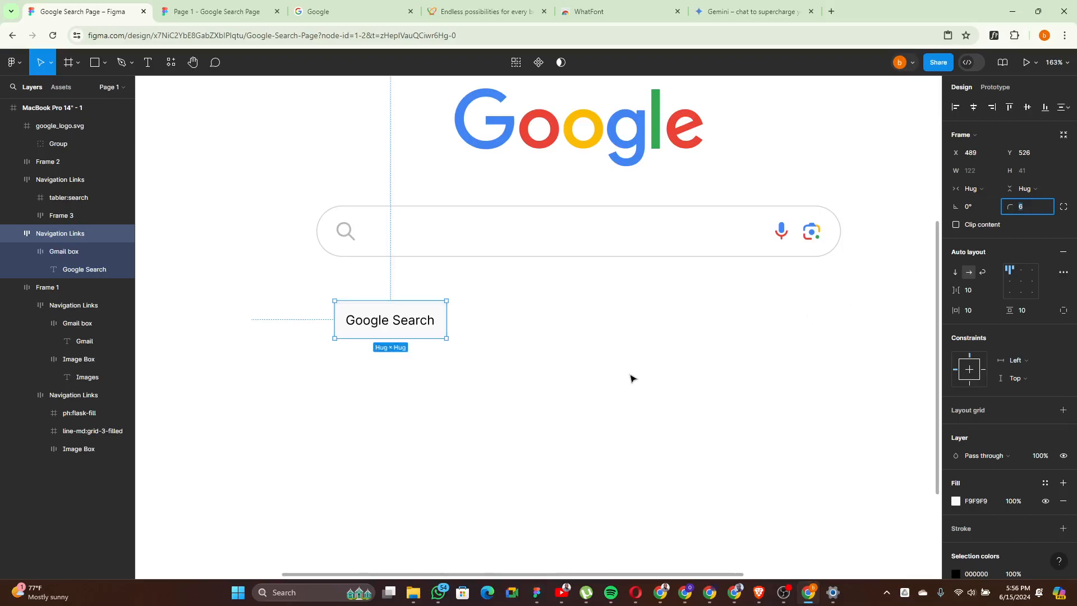
left_click(518, 352)
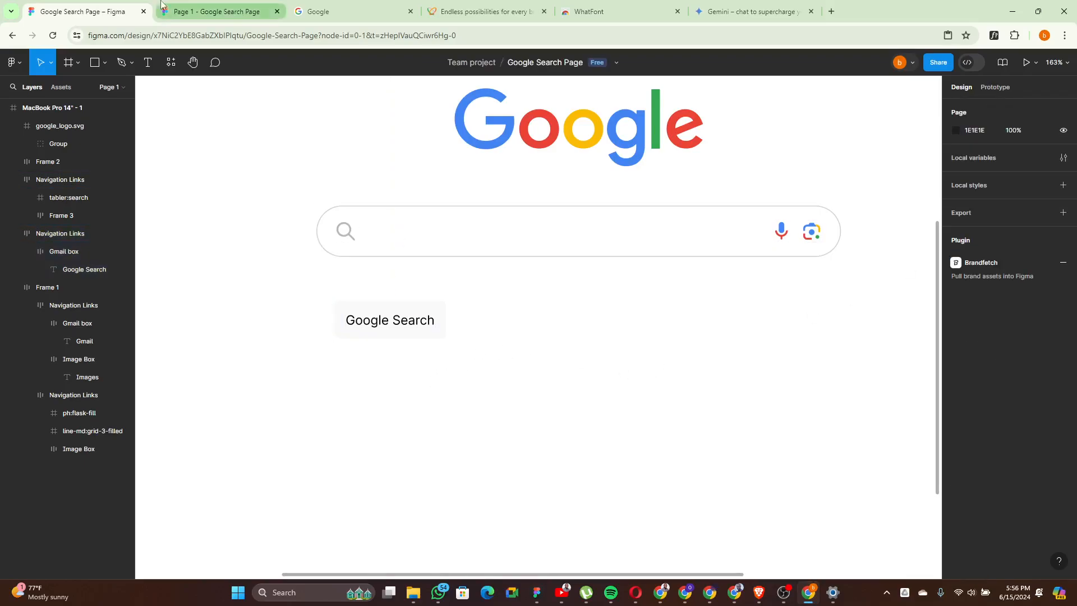
Compare the button in the preview with the real Google page and set its fill to F8F8F8.
left_click(183, 16)
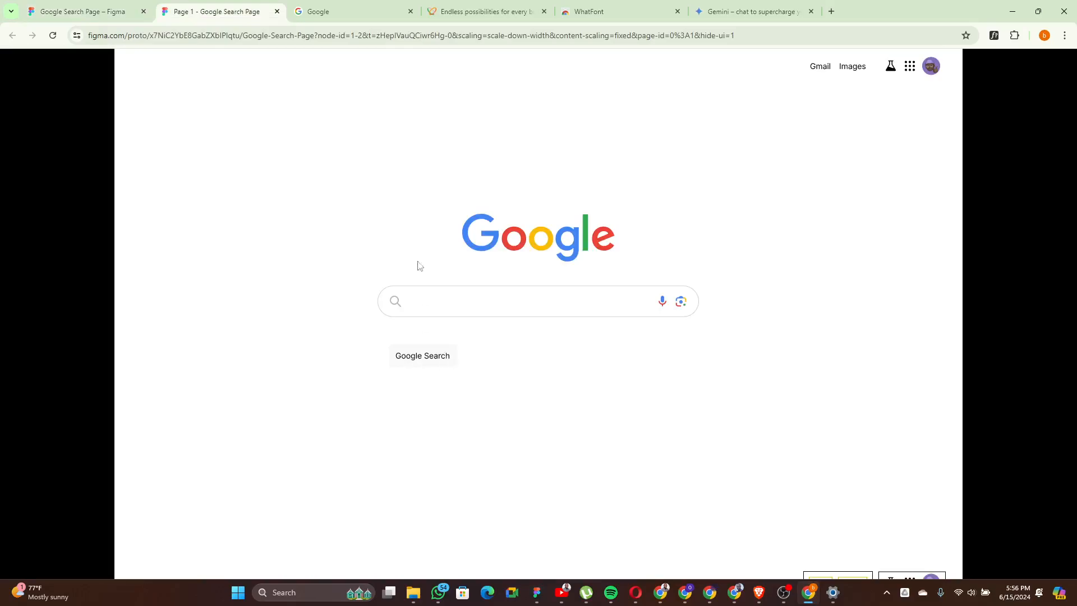
left_click(367, 15)
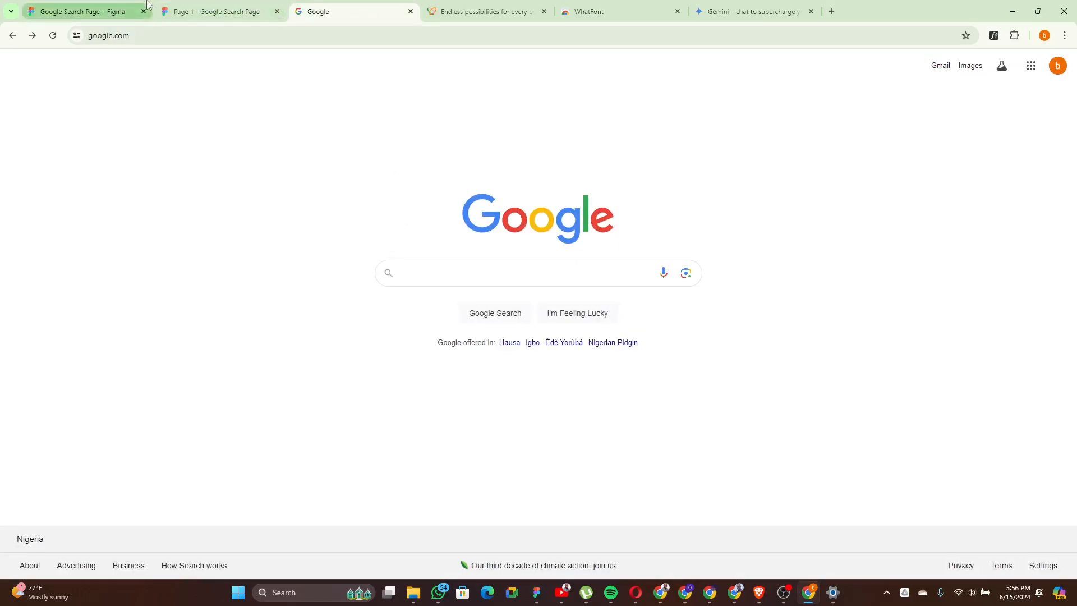
left_click(112, 10)
left_click(401, 307)
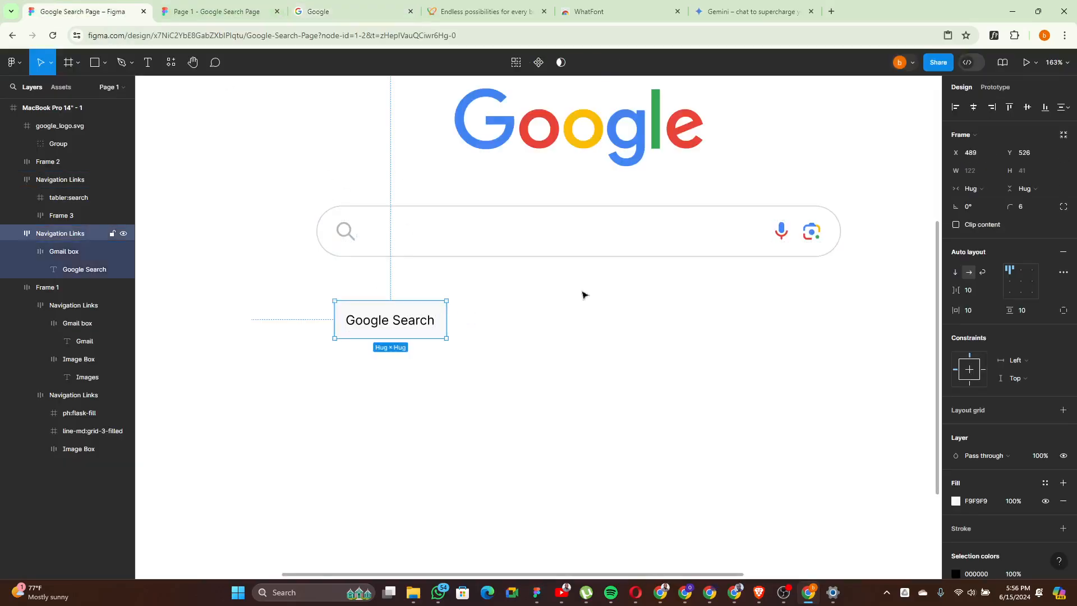
left_click(956, 502)
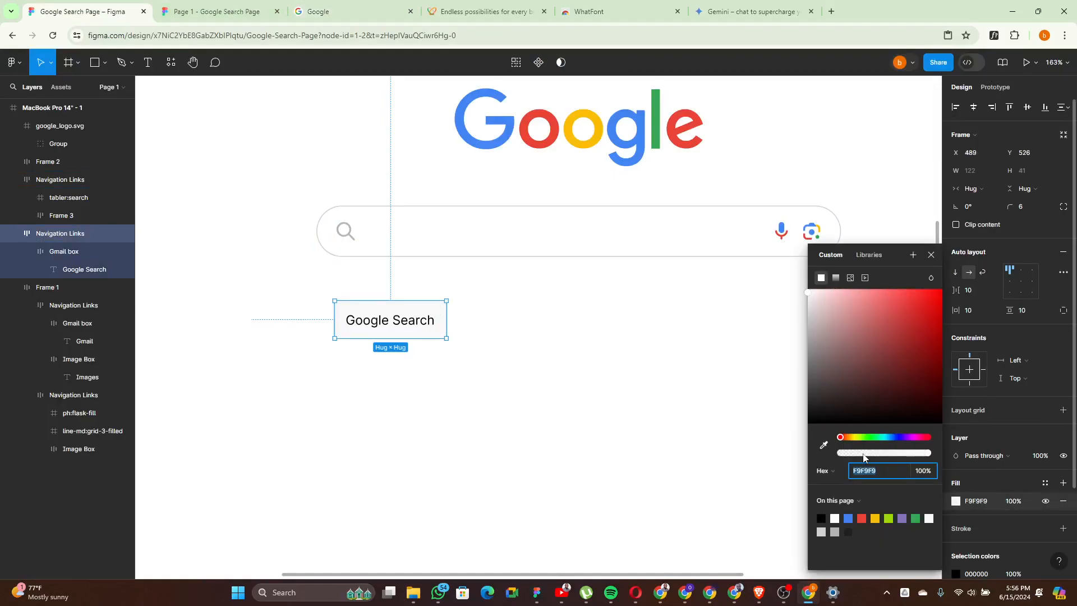
left_click_drag(809, 292, 803, 296)
left_click(636, 322)
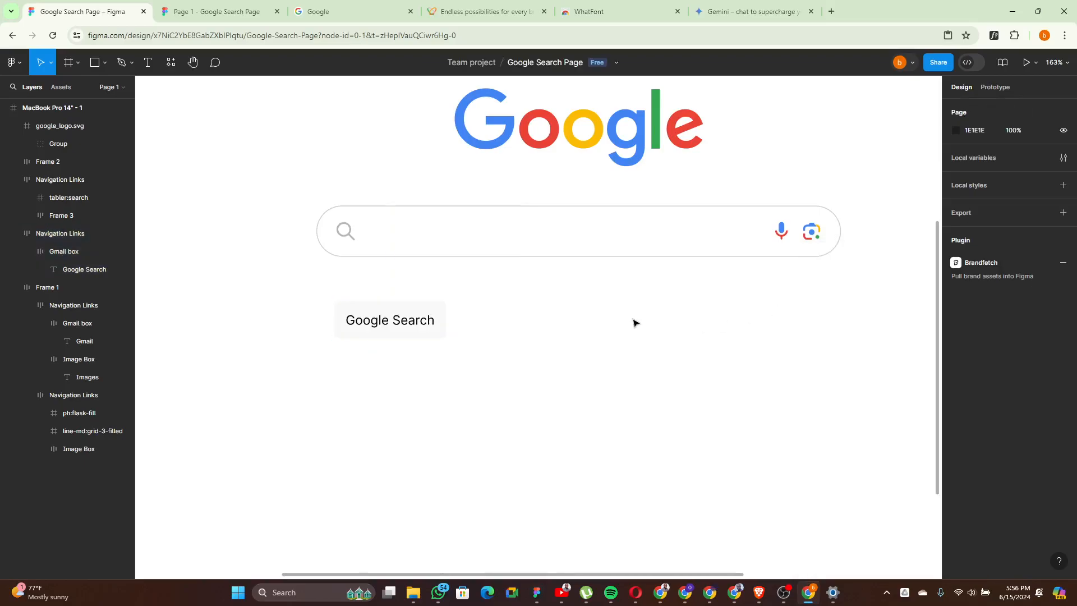
Move the Google Search button closer beneath the search bar, to X 590, Y 509.
left_click(411, 317)
left_click_drag(422, 325, 489, 313)
left_click(543, 380)
left_click(493, 315)
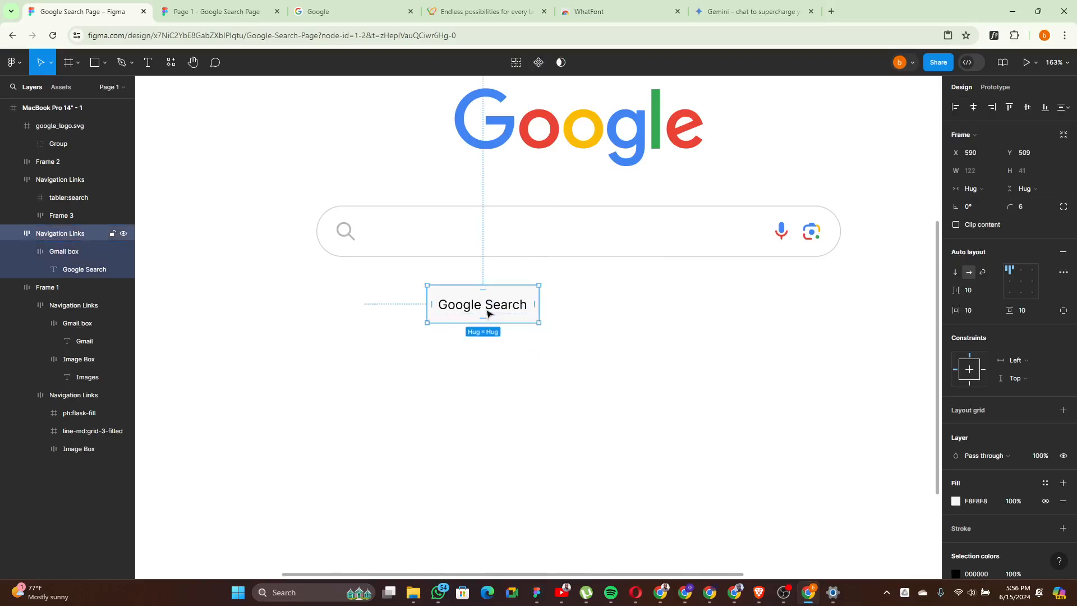
Wrap the Google Search button in a new auto layout frame and select the button inside it.
right_click(486, 313)
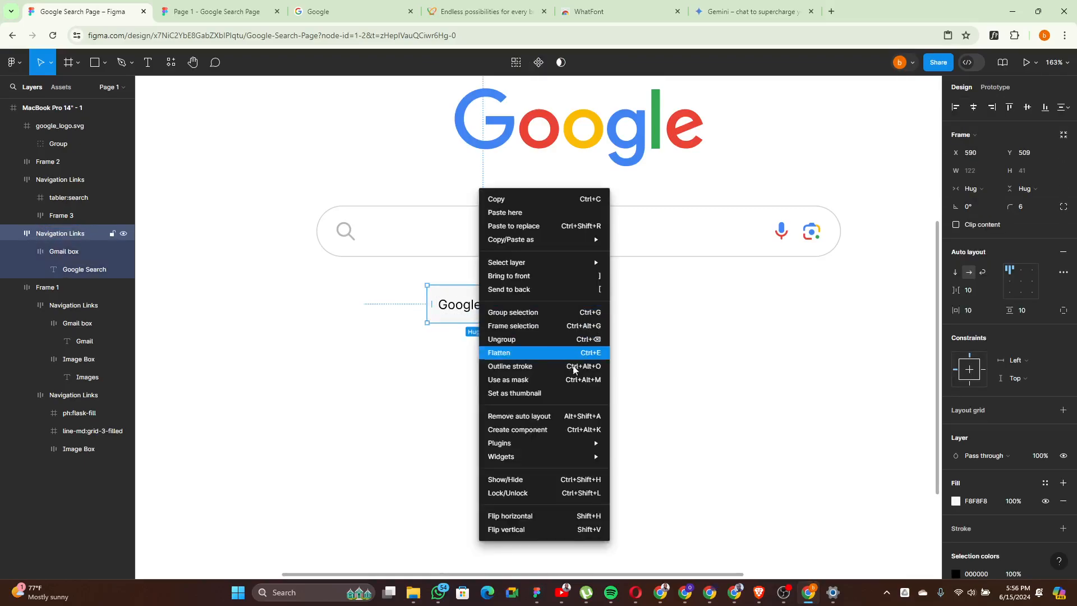
key("Escape")
left_click(589, 345)
key("ctrl+z")
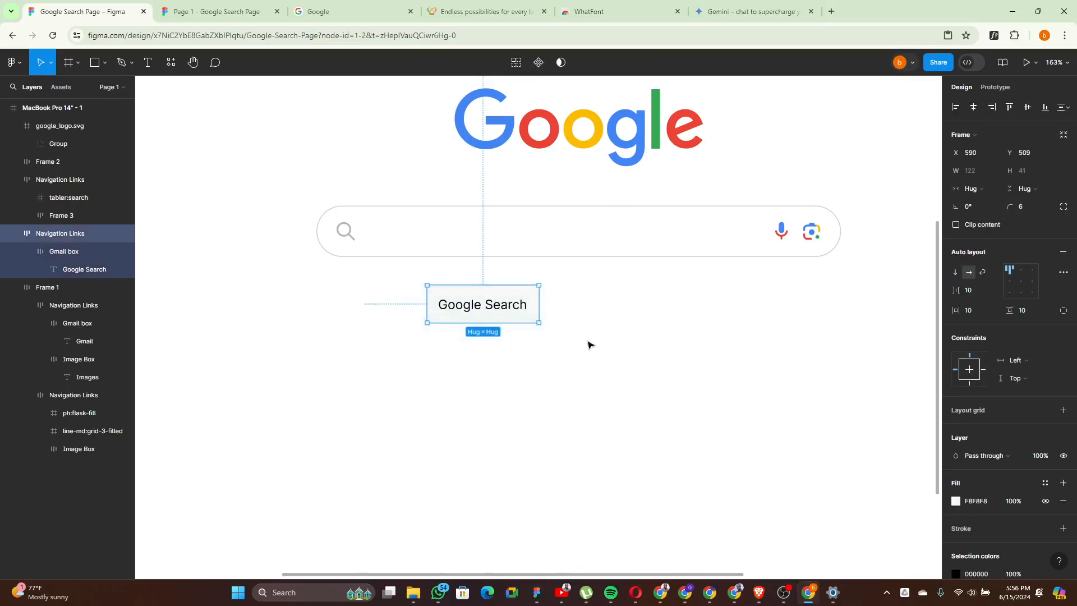
key("shift+a")
double_click(488, 307)
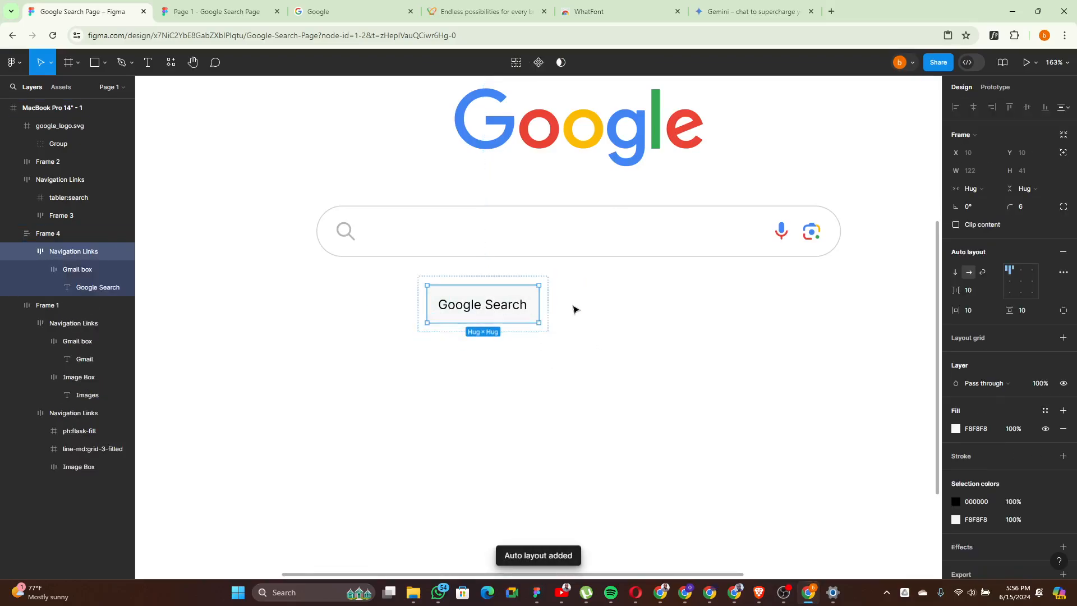
Duplicate the Google Search button inside its auto layout frame and arrange the two buttons horizontally.
key("ctrl+d")
left_click(628, 336)
left_click(543, 330)
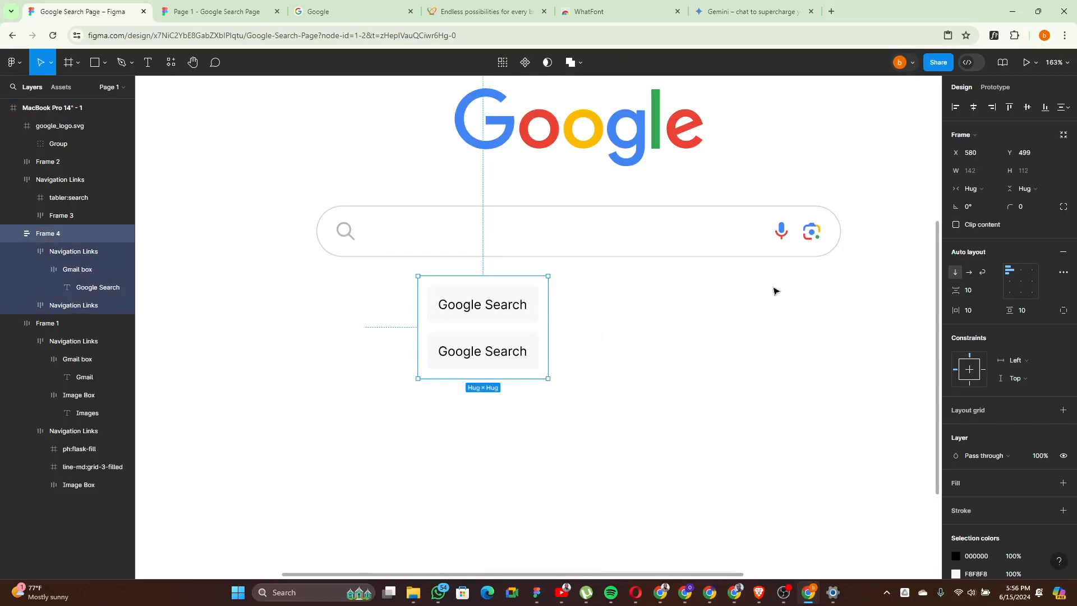
left_click(967, 272)
Move the button pair closer beneath the search bar to Y 491 and center it horizontally on the page.
left_click(703, 356)
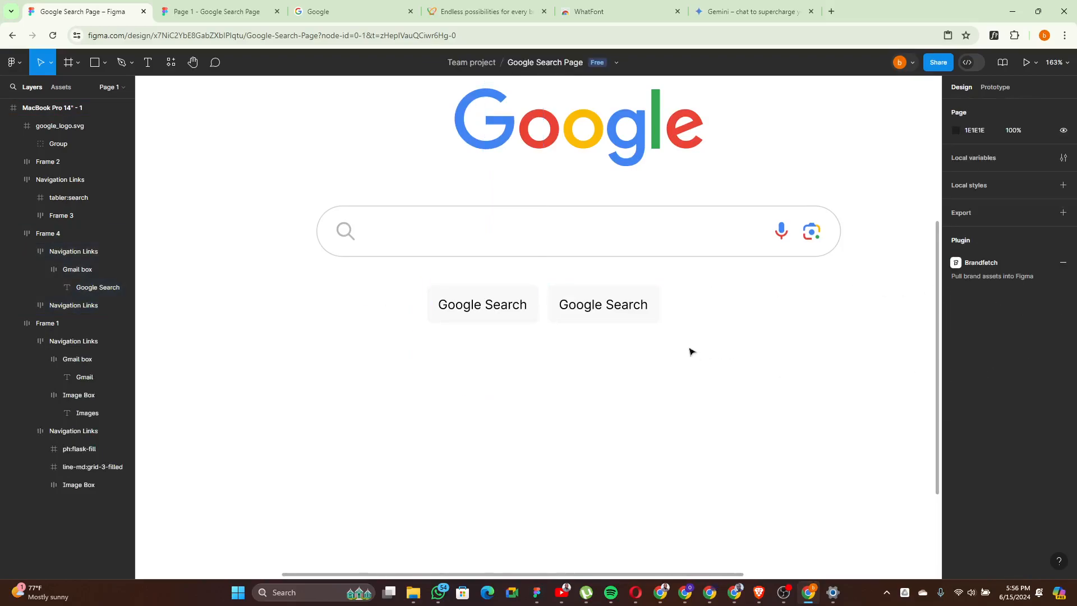
left_click_drag(588, 308, 599, 303)
left_click(969, 113)
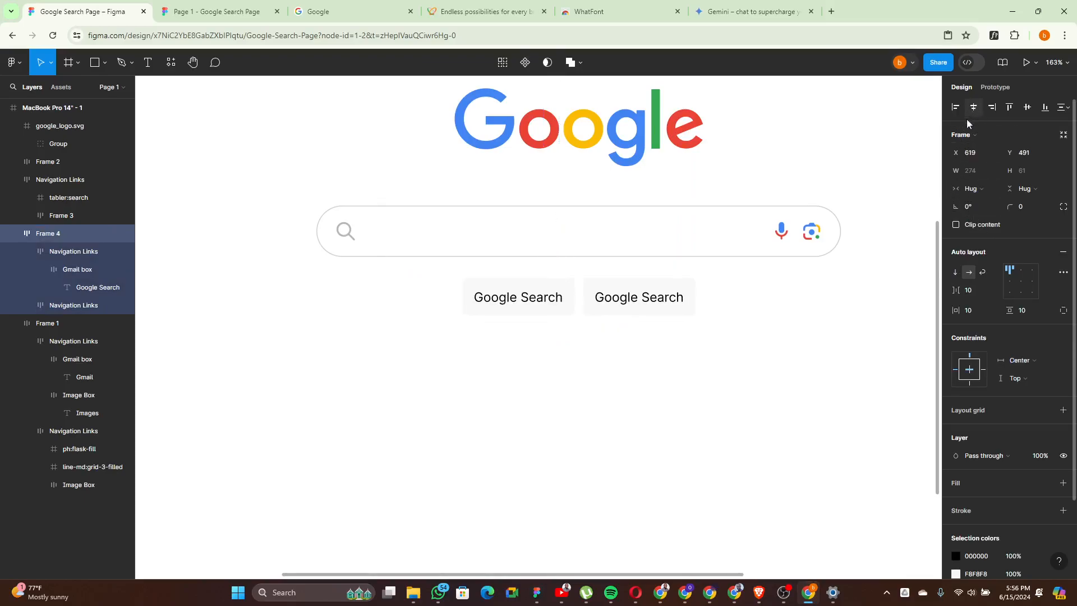
Change the second button's label to "I'm Feeling Lucky".
double_click(643, 303)
double_click(643, 302)
double_click(643, 302)
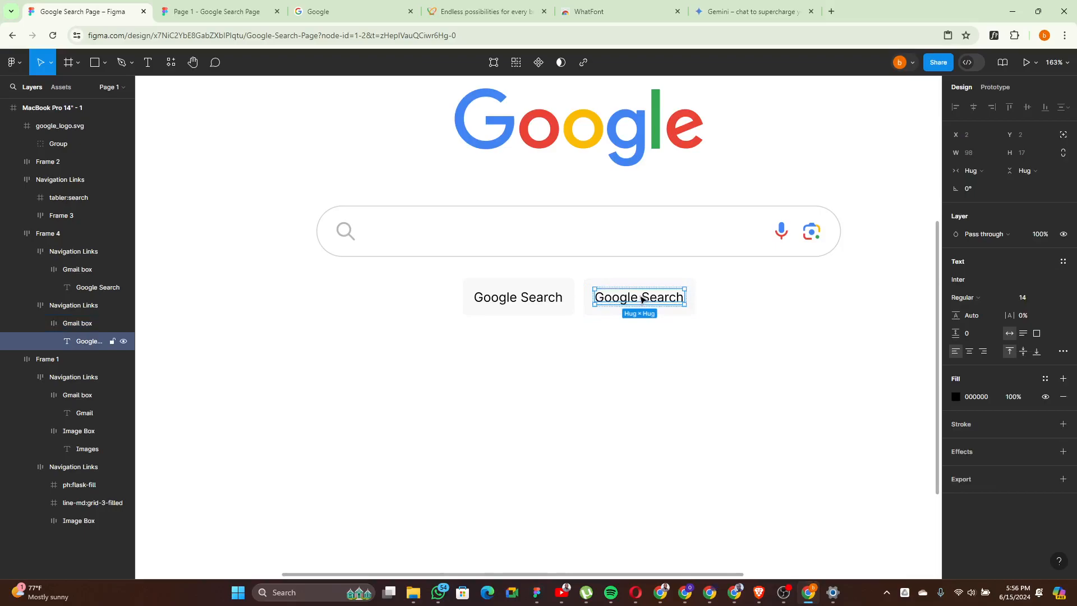
double_click(645, 298)
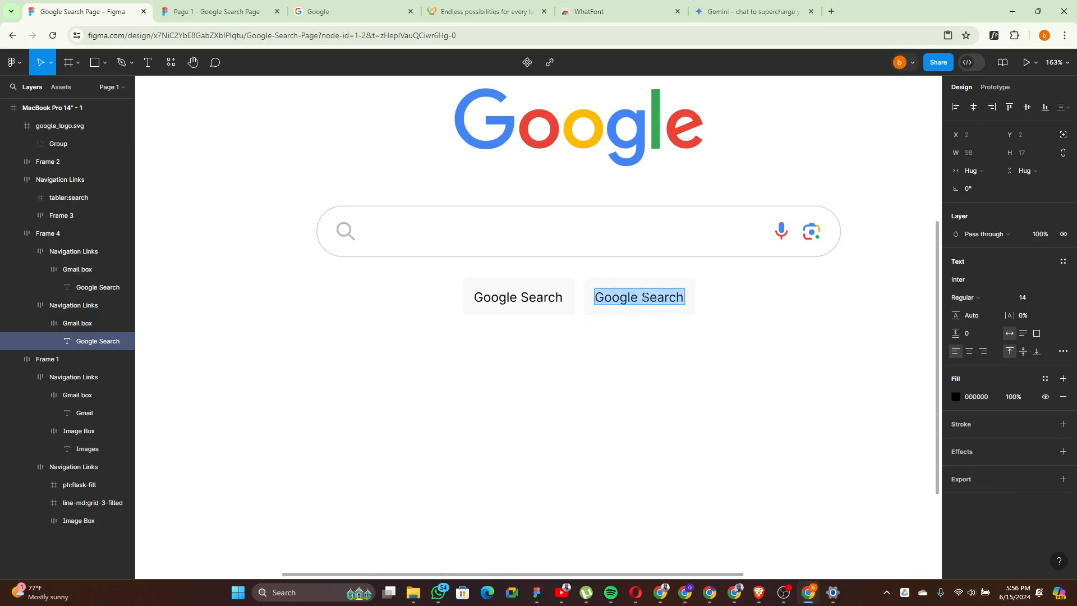
type("I'")
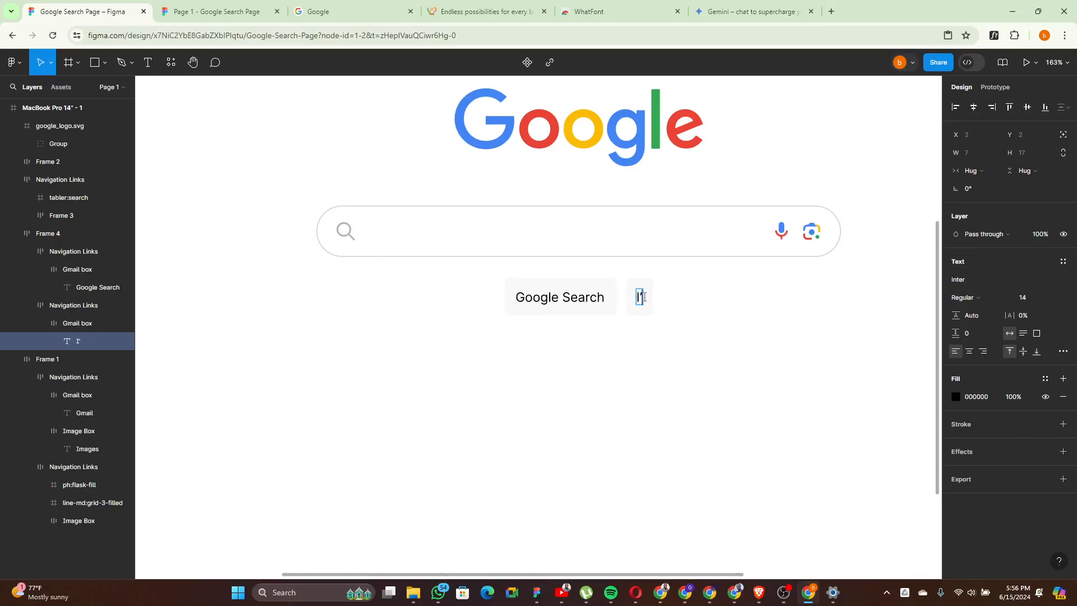
type("m Fe")
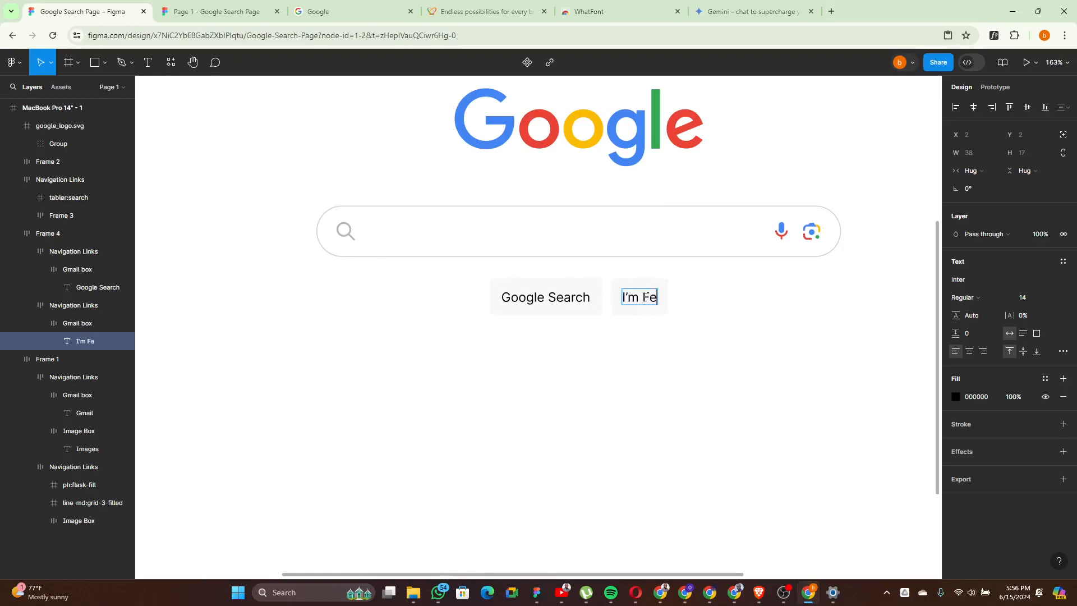
type("eling Lucky")
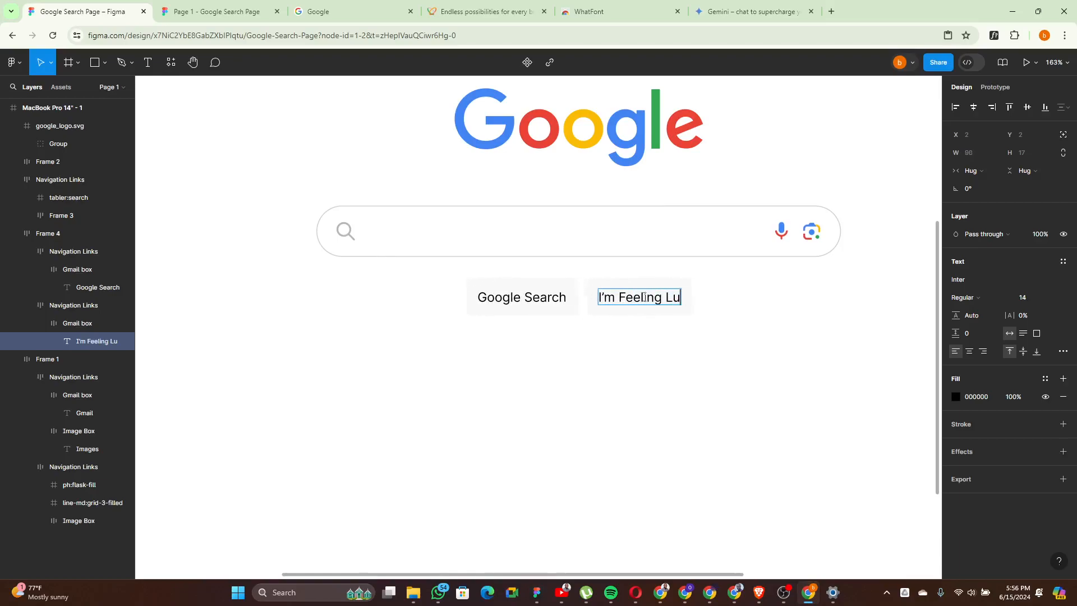
left_click(707, 382)
Compare the two buttons with the real Google page and set the gap between them to 20.
left_click(651, 318)
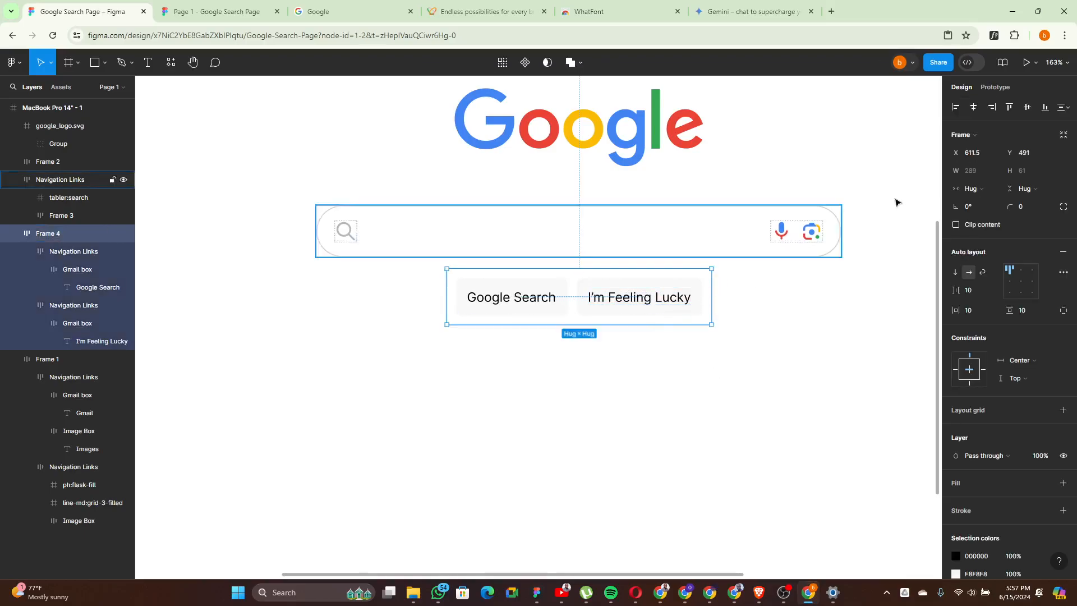
left_click(248, 6)
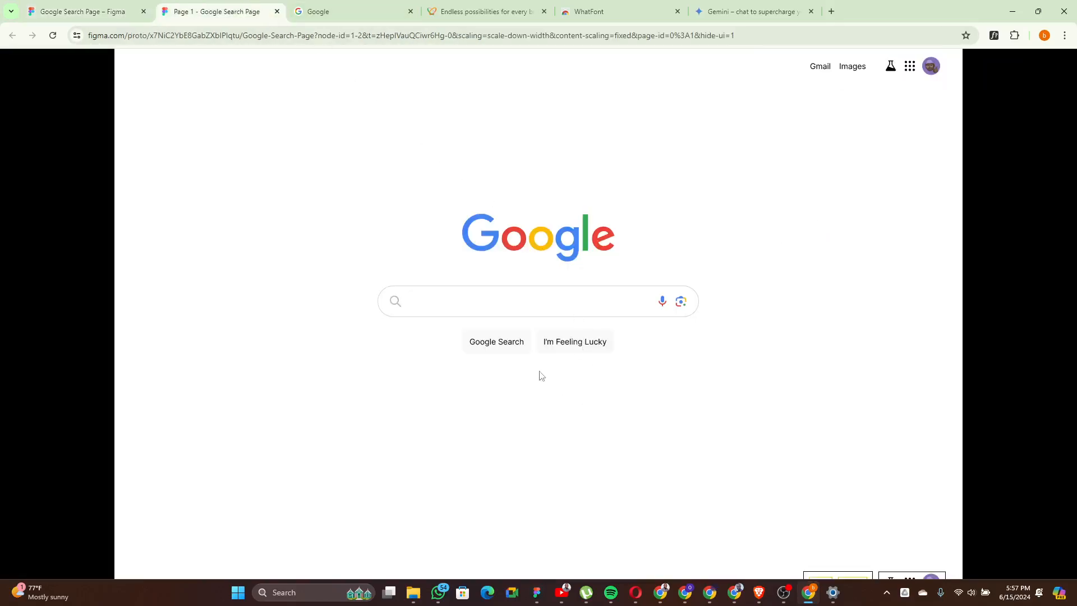
left_click(322, 6)
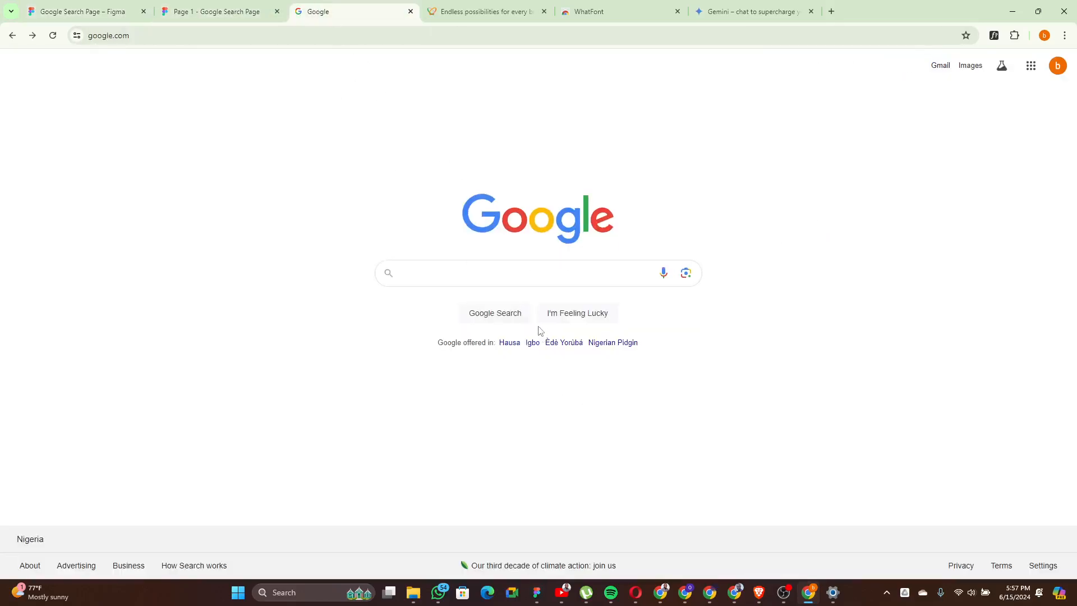
left_click(84, 11)
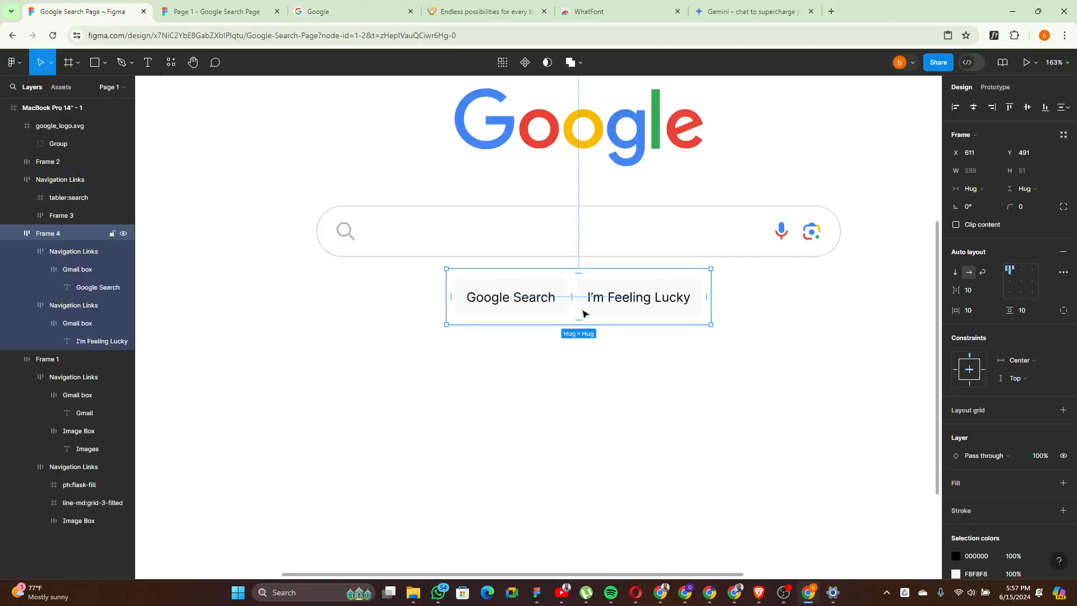
left_click(970, 293)
type("20")
key("Return")
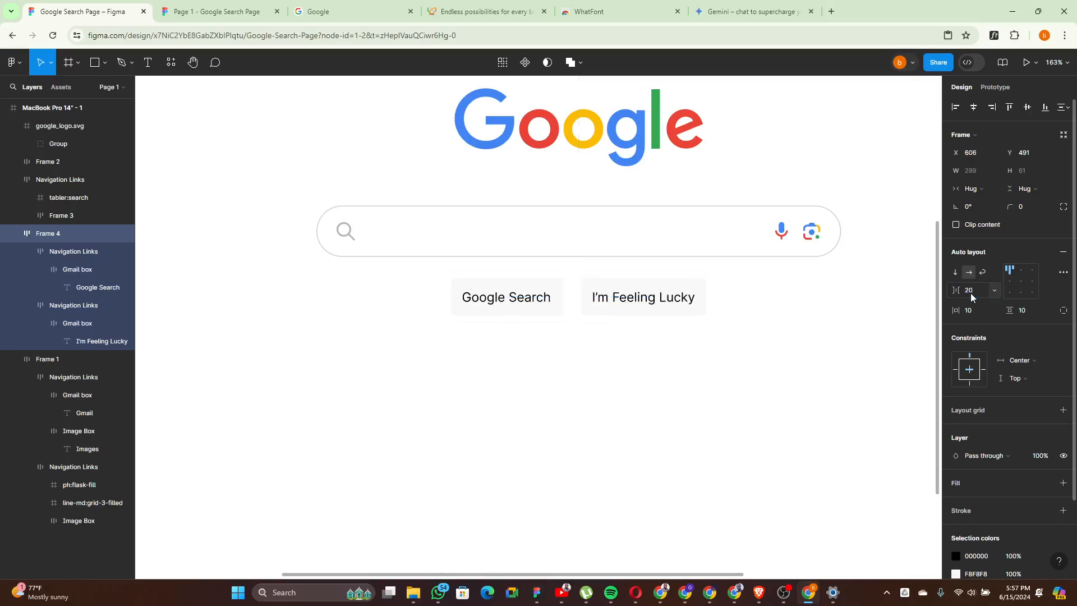
Compare the button spacing in the prototype preview with the real Google page.
left_click(169, 10)
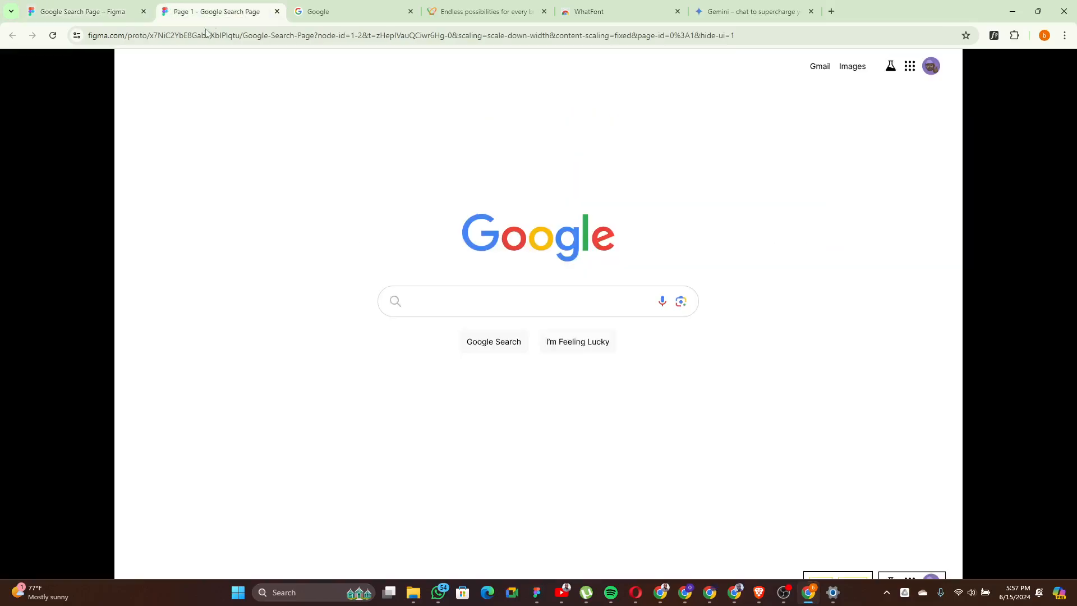
left_click(45, 4)
left_click(190, 12)
left_click(336, 9)
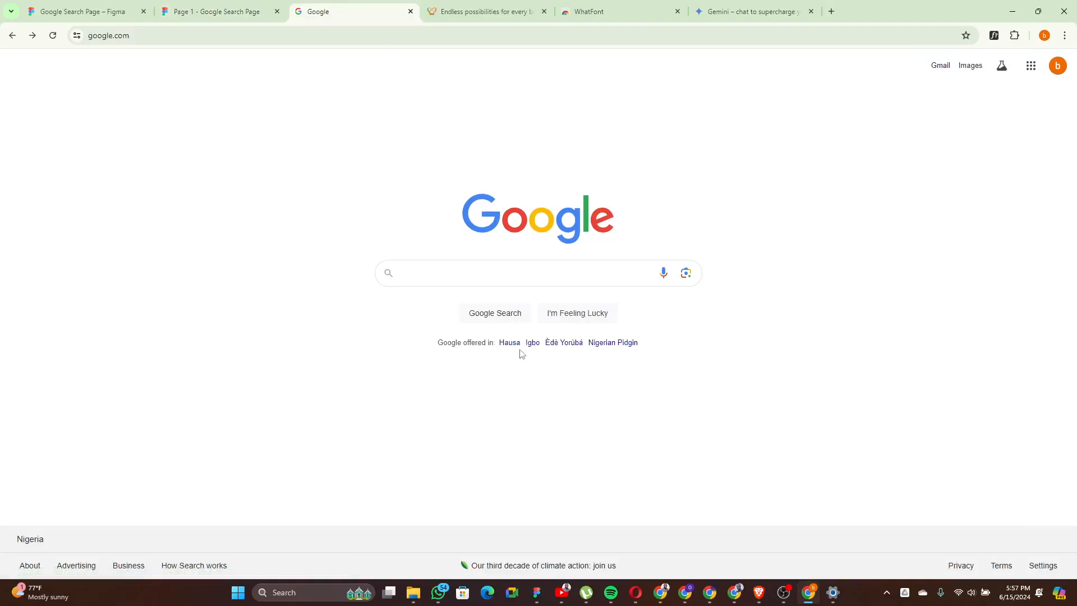
left_click(45, 9)
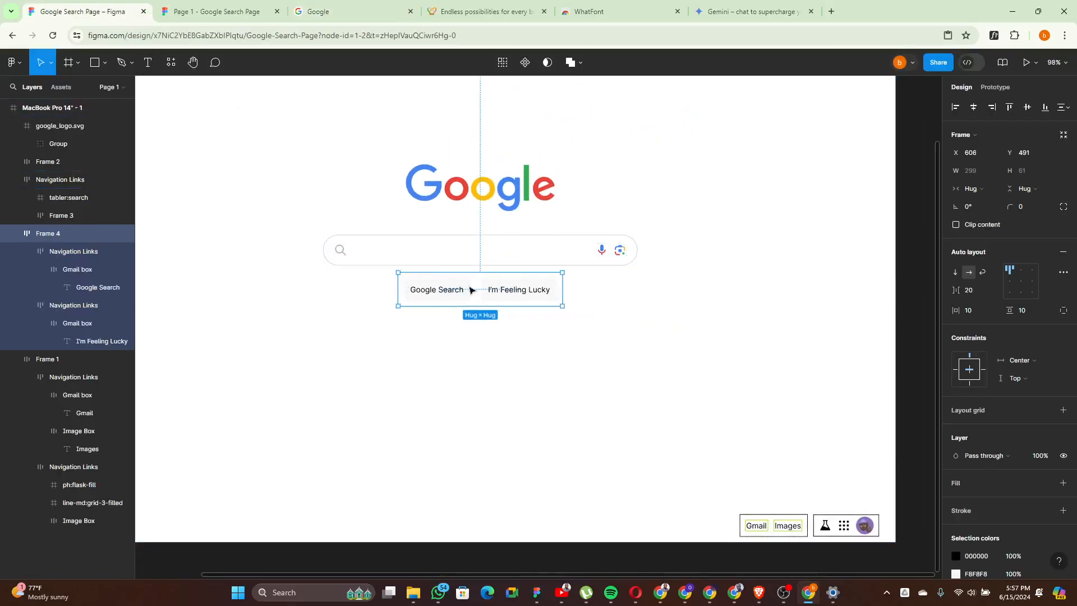
Place a copy of the Gmail and Images links row below the two buttons, at about X 679, Y 571.
scroll(654, 262, "up", 3)
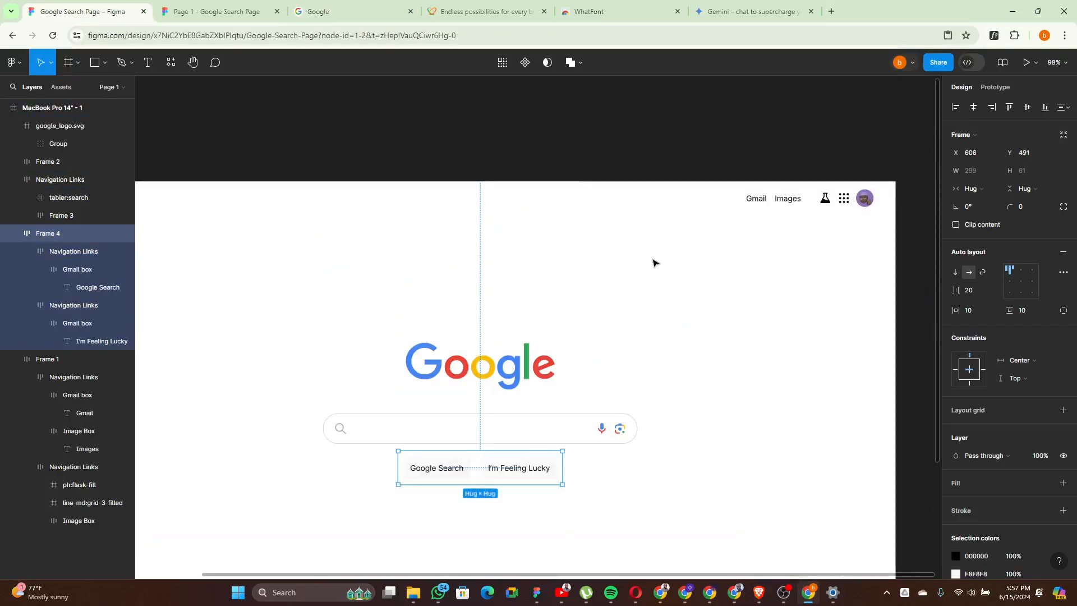
double_click(757, 207)
left_click_drag(758, 201, 456, 508)
scroll(455, 510, "up", 3)
scroll(455, 526, "up", 1)
scroll(397, 452, "down", 2)
Copy the text "Google offered in" from below the buttons on the real Google page.
left_click(344, 15)
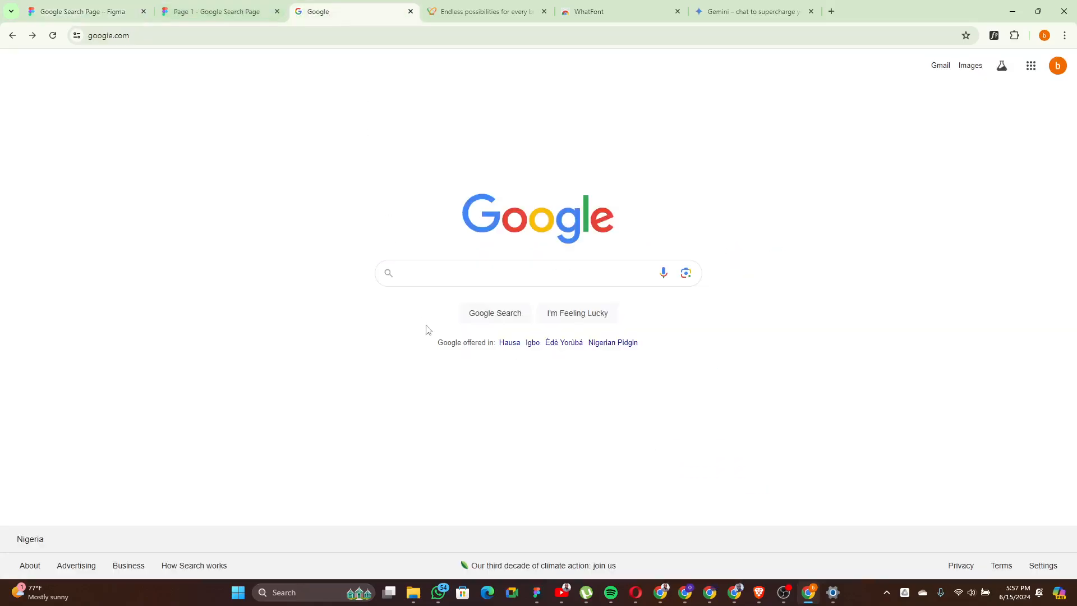
left_click_drag(426, 351, 490, 340)
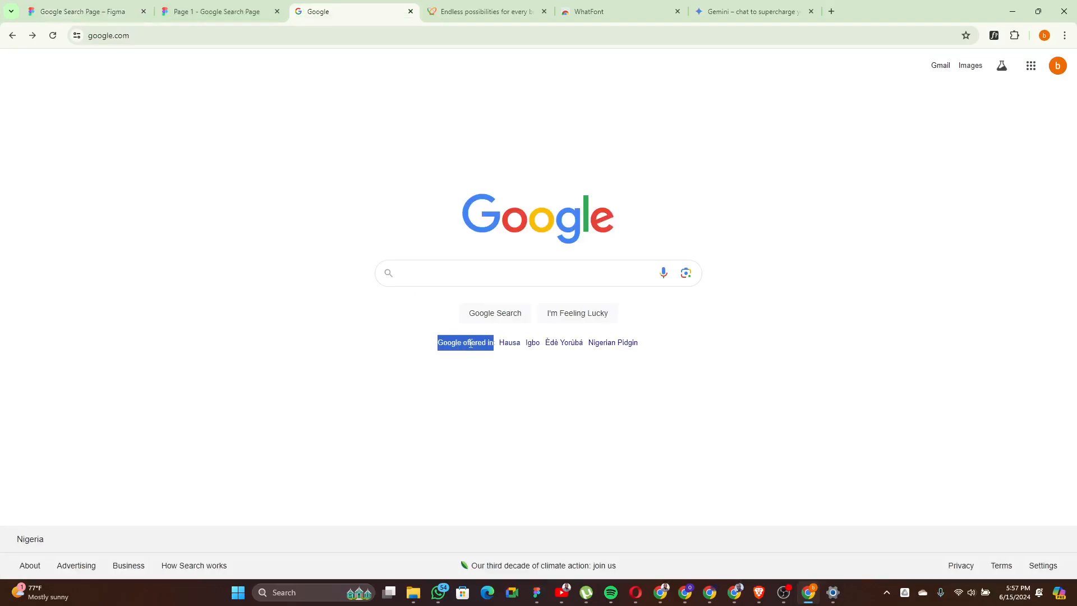
right_click(470, 343)
left_click(494, 352)
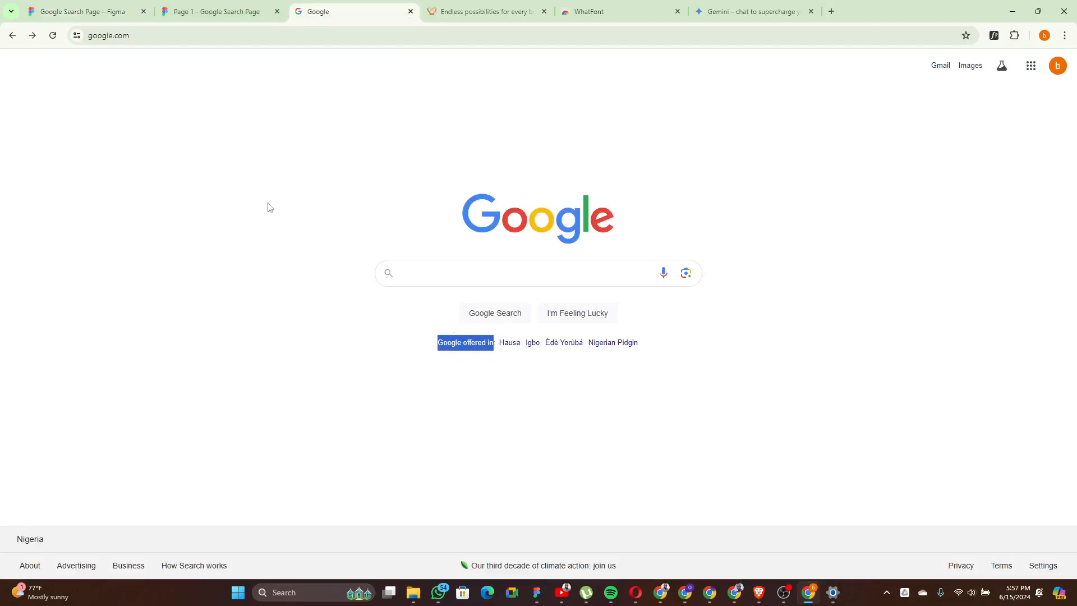
Replace the Gmail label in the copied row with the pasted text and add a colon, giving "Google offered in:".
left_click(95, 7)
double_click(458, 412)
double_click(460, 413)
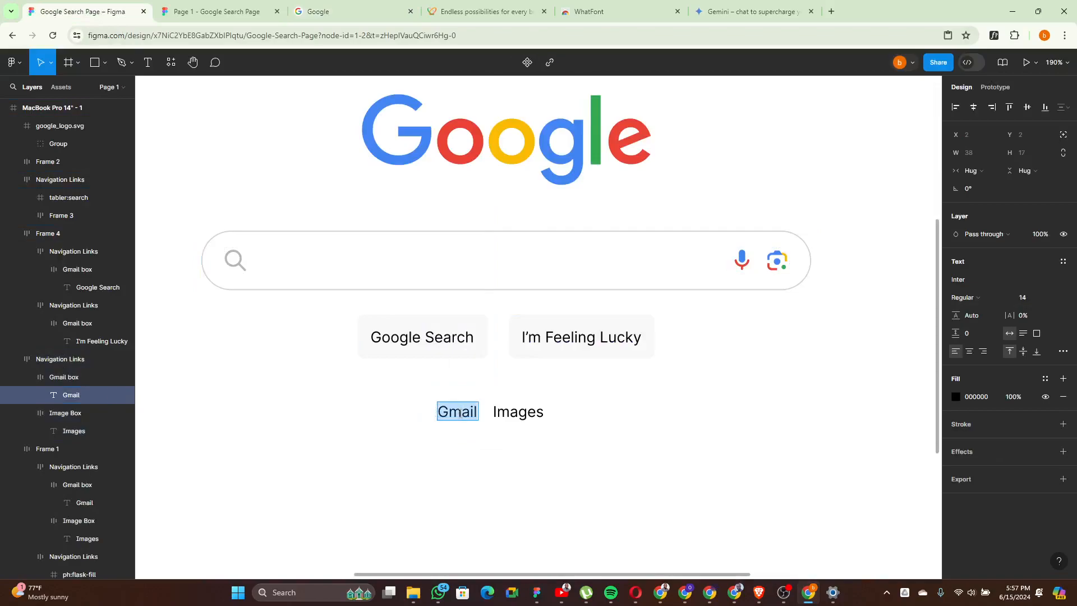
key("ctrl+v")
key("Escape")
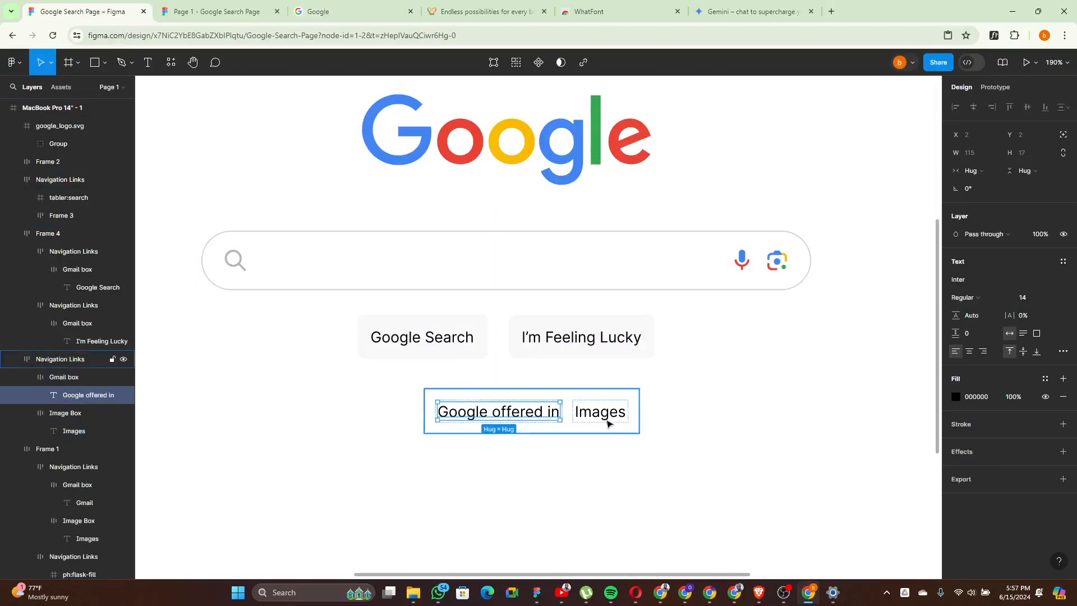
double_click(551, 414)
key("Right")
type(":")
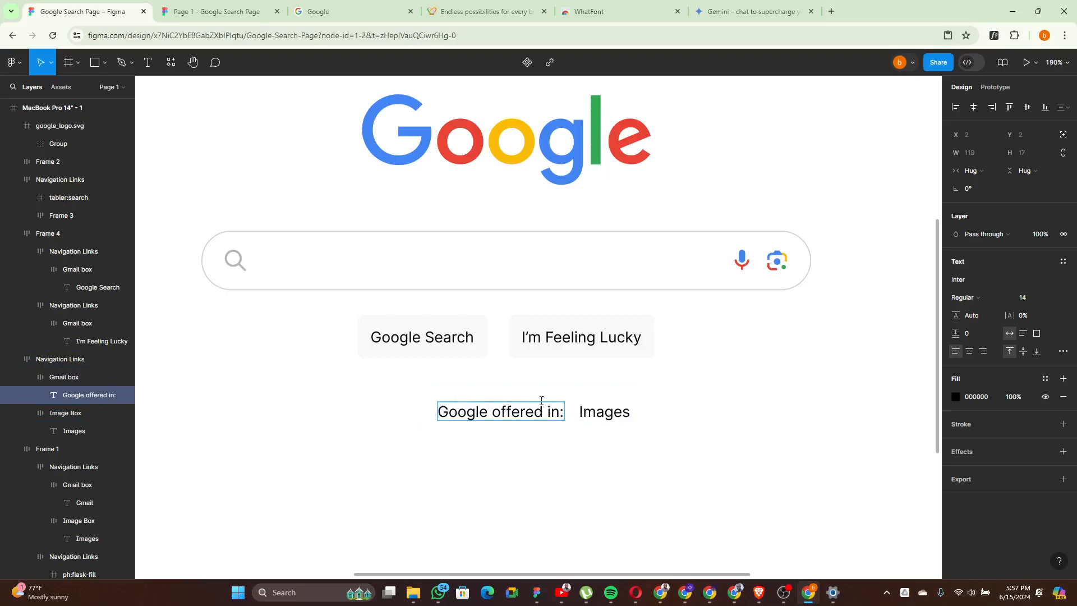
Copy the language names Hausa, Igbo, Èdè Yorùbá and Nigerian Pidgin from the real Google page.
left_click(306, 5)
left_click(281, 219)
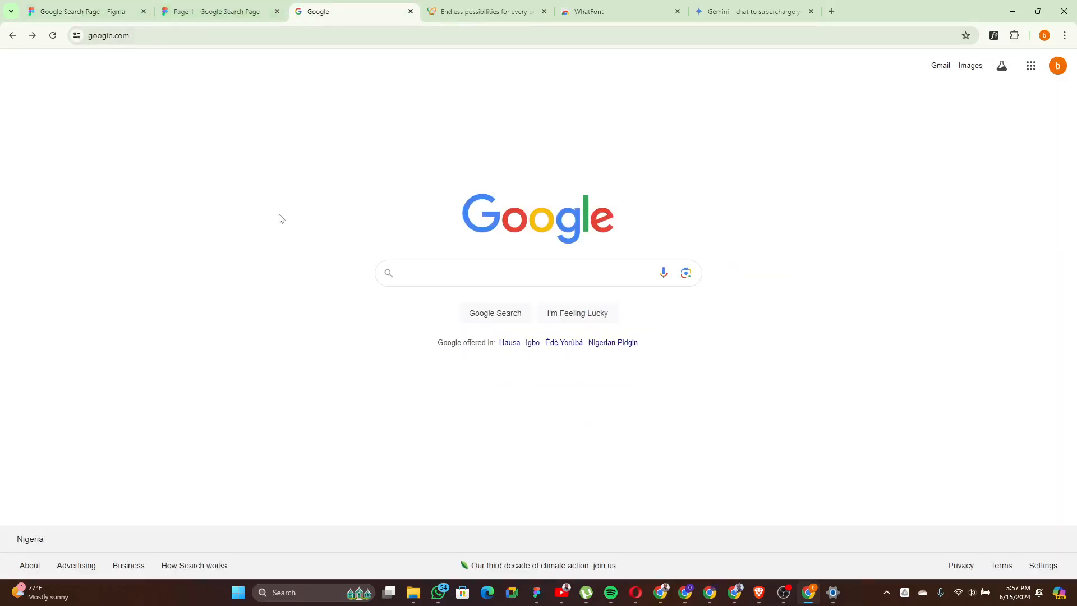
left_click(56, 8)
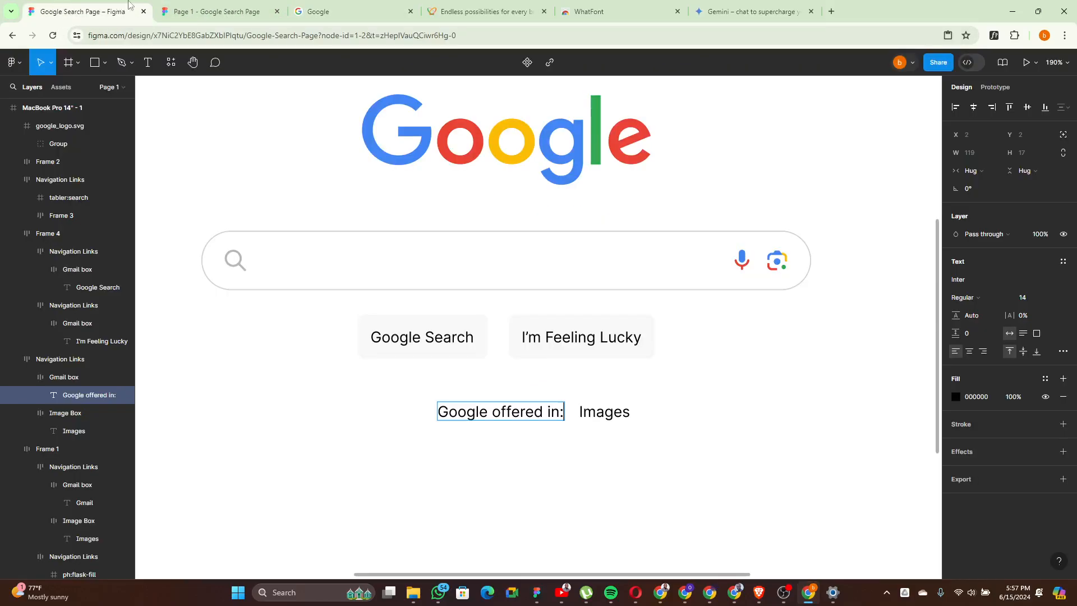
left_click(356, 8)
mouse_move(498, 341)
left_mouse_down()
mouse_move(512, 353)
mouse_move(636, 365)
mouse_move(583, 342)
mouse_move(498, 342)
left_mouse_up()
left_click(643, 365)
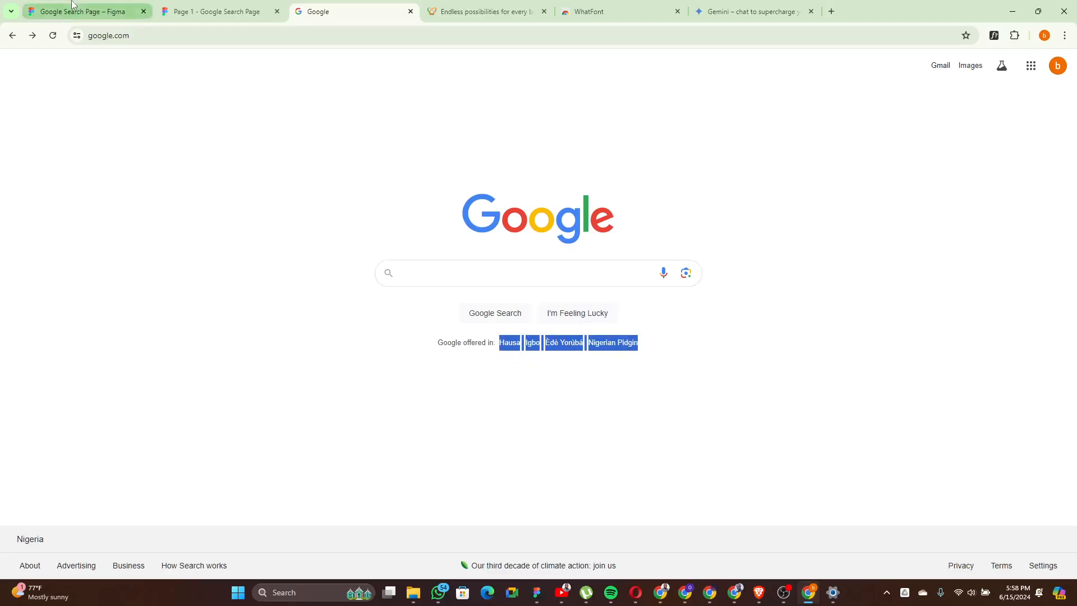
Paste the language names into a new Notepad document and copy them from there as plain text.
left_click(84, 11)
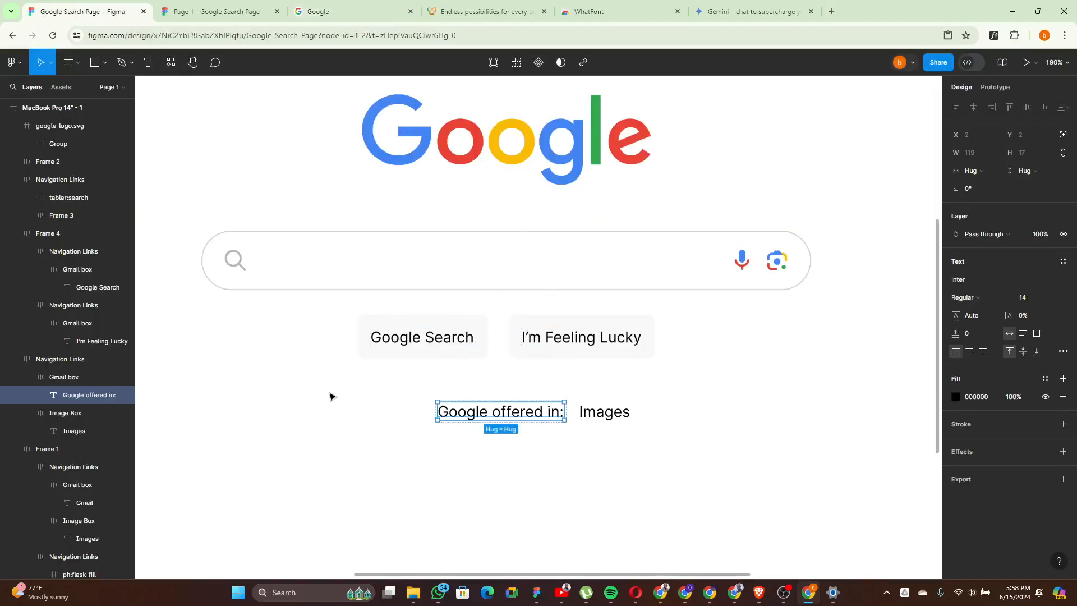
left_click(647, 457)
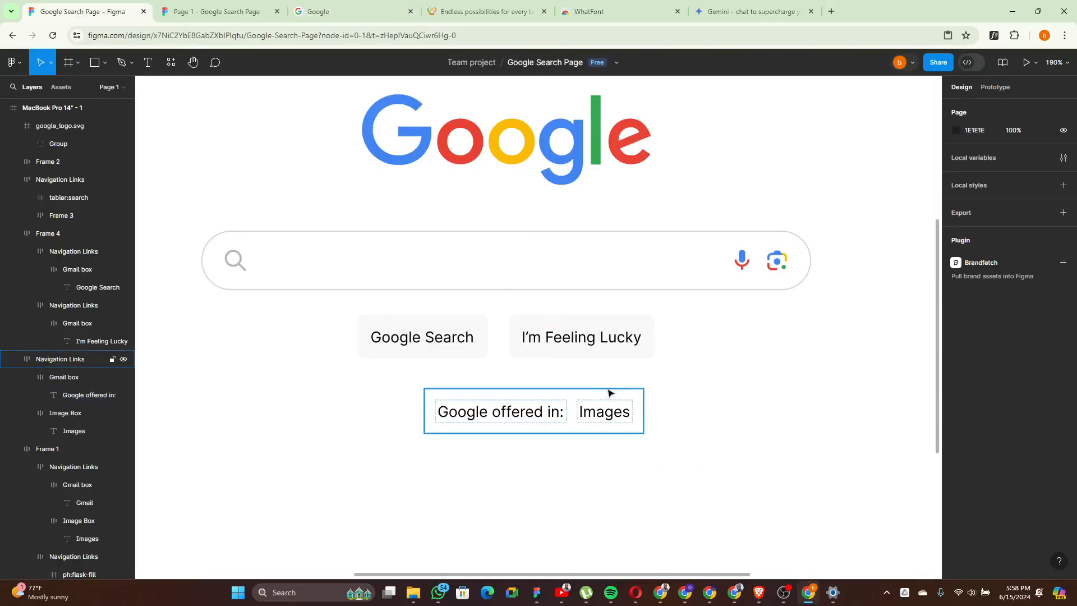
key("super")
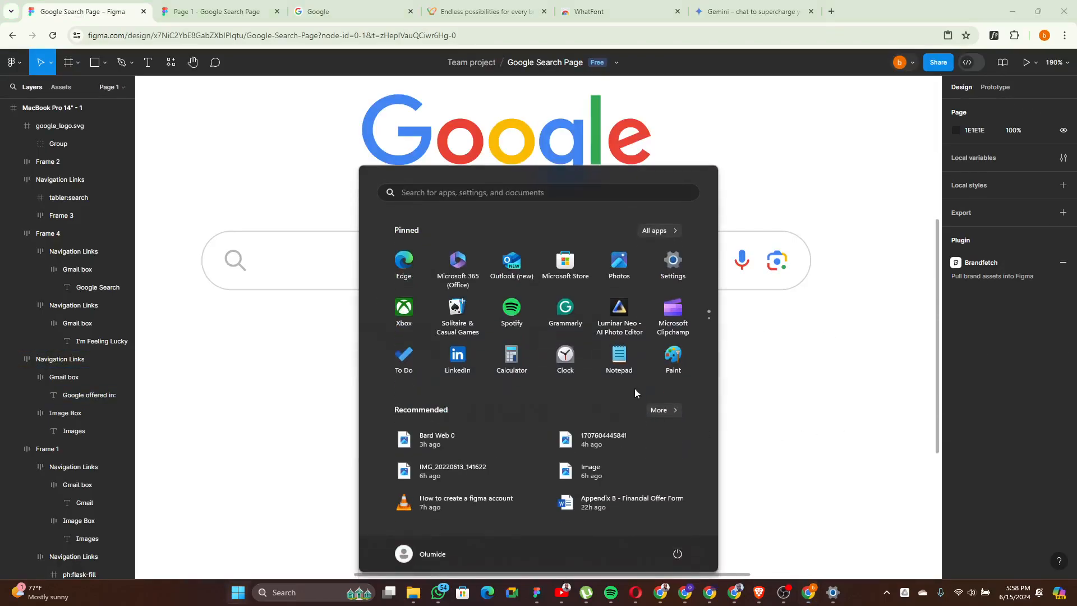
left_click(631, 362)
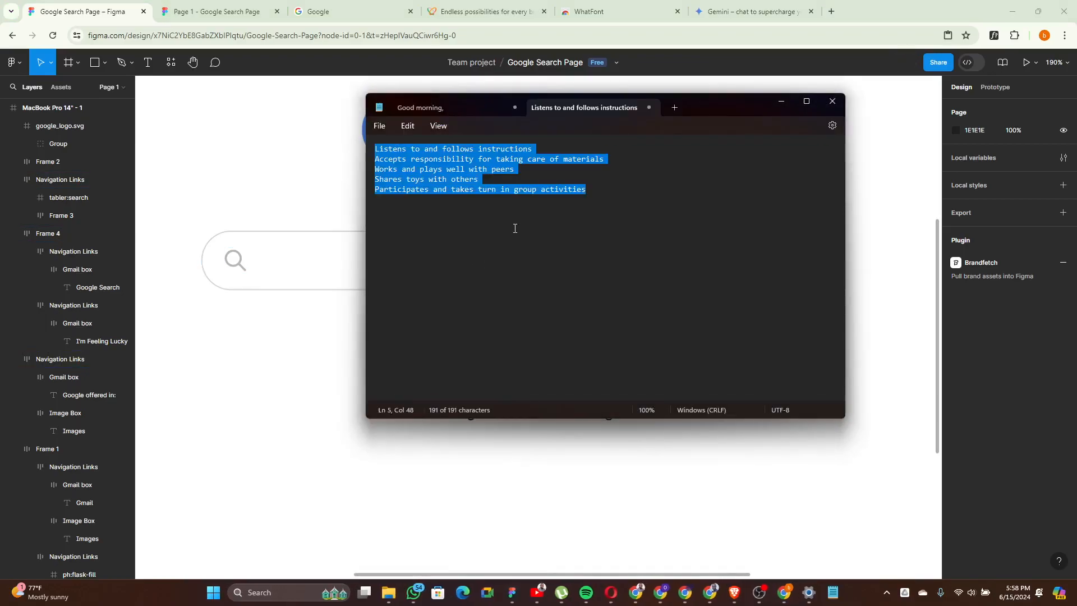
left_click(673, 109)
key("ctrl+v")
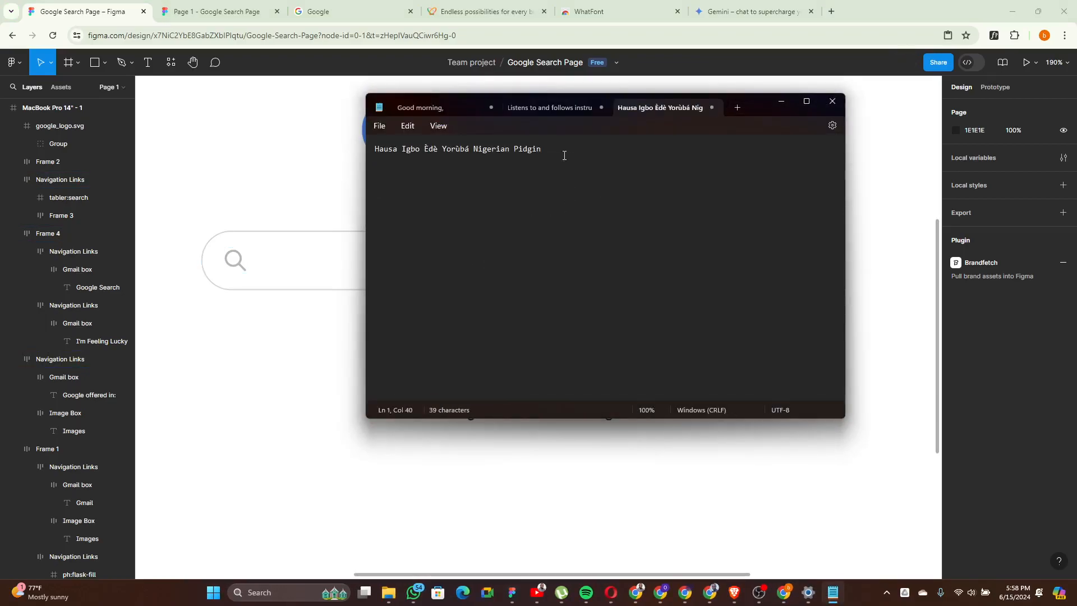
left_click_drag(568, 157, 362, 156)
In Figma, replace the Images label beside "Google offered in:" with the copied "Hausa Igbo Èdè Yorùbá Nigerian Pidgin" text.
left_click(305, 383)
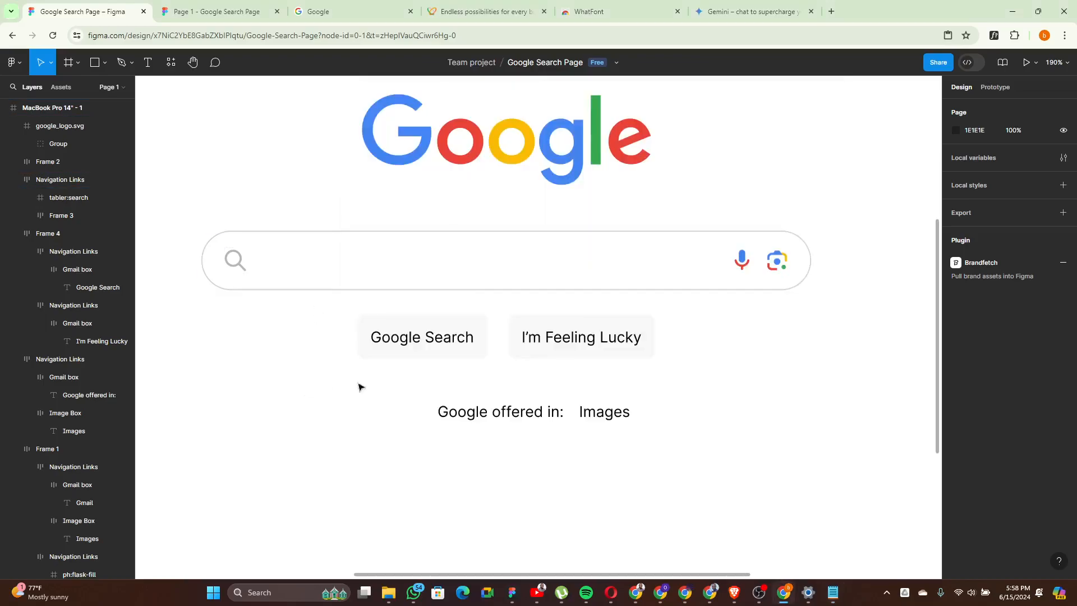
left_click(596, 415)
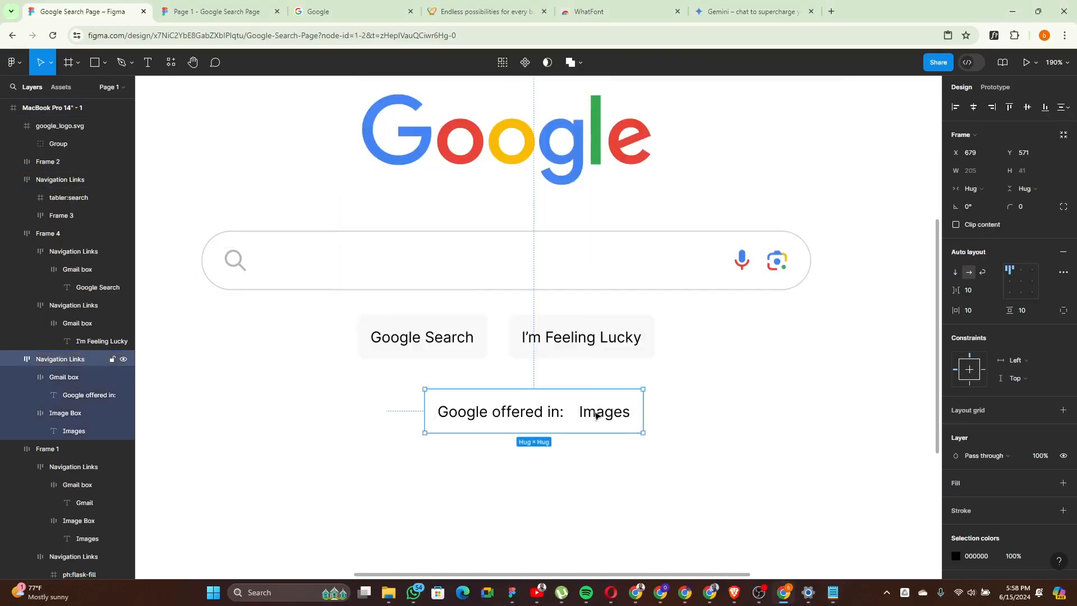
double_click(596, 414)
double_click(596, 412)
key("ctrl+v")
scroll(322, 414, "down", 5)
key("Escape")
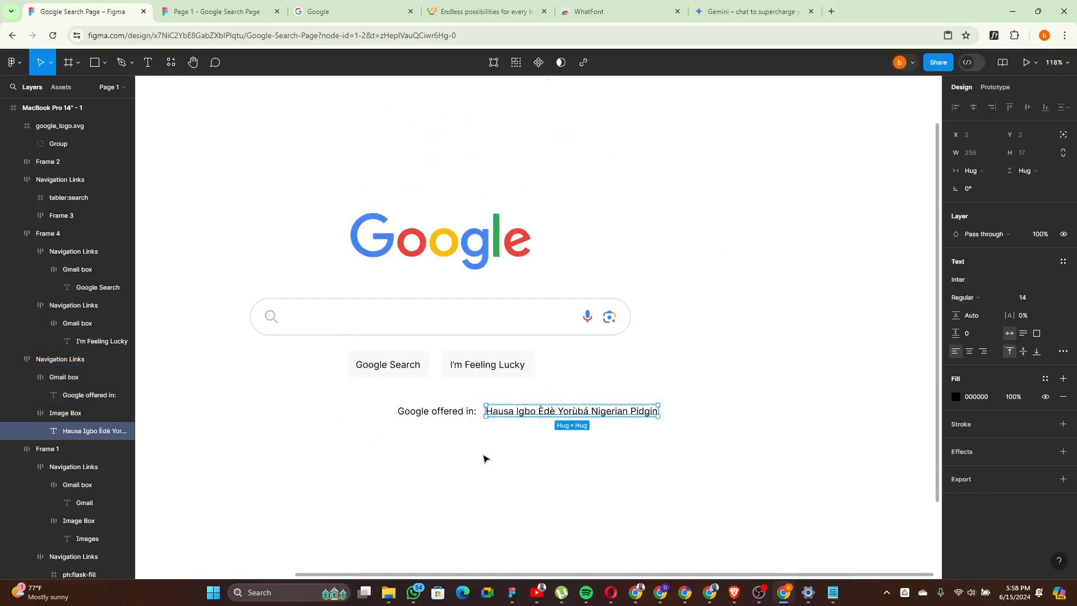
Center the "Google offered in:" language row horizontally on the page.
left_click(480, 456)
left_click(489, 418)
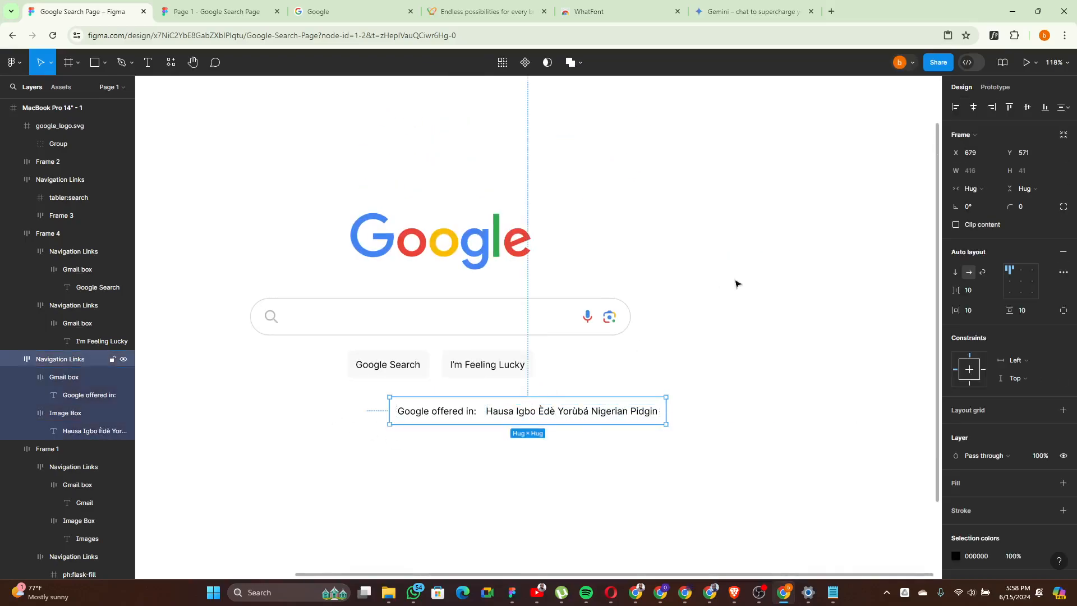
left_click(974, 109)
scroll(387, 415, "up", 4)
scroll(413, 428, "up", 1)
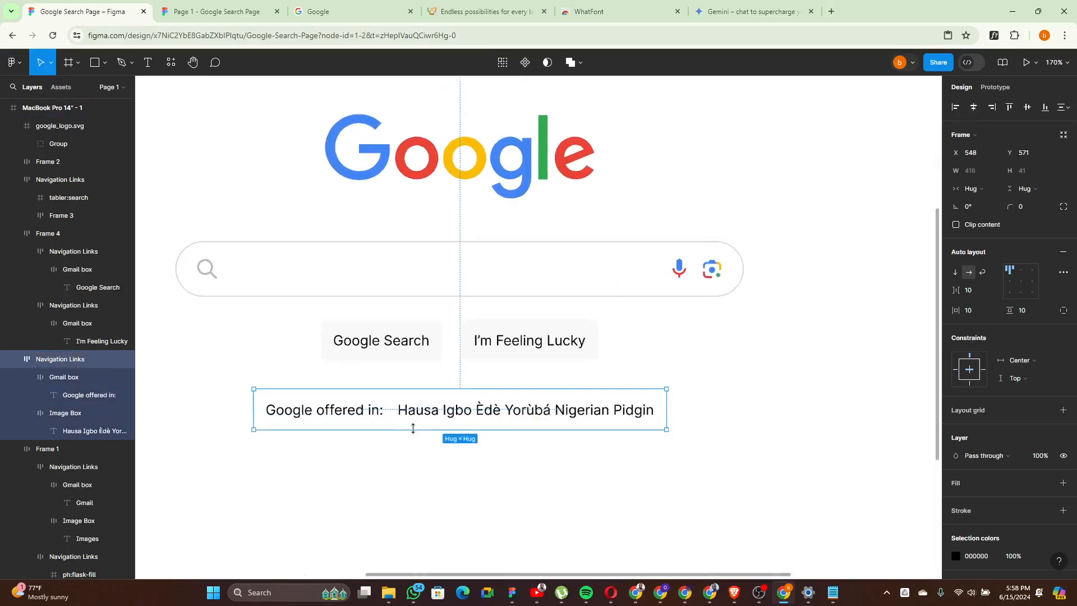
Recolor the language names beside "Google offered in:" to dark blue, hex 10449B.
left_click(457, 415)
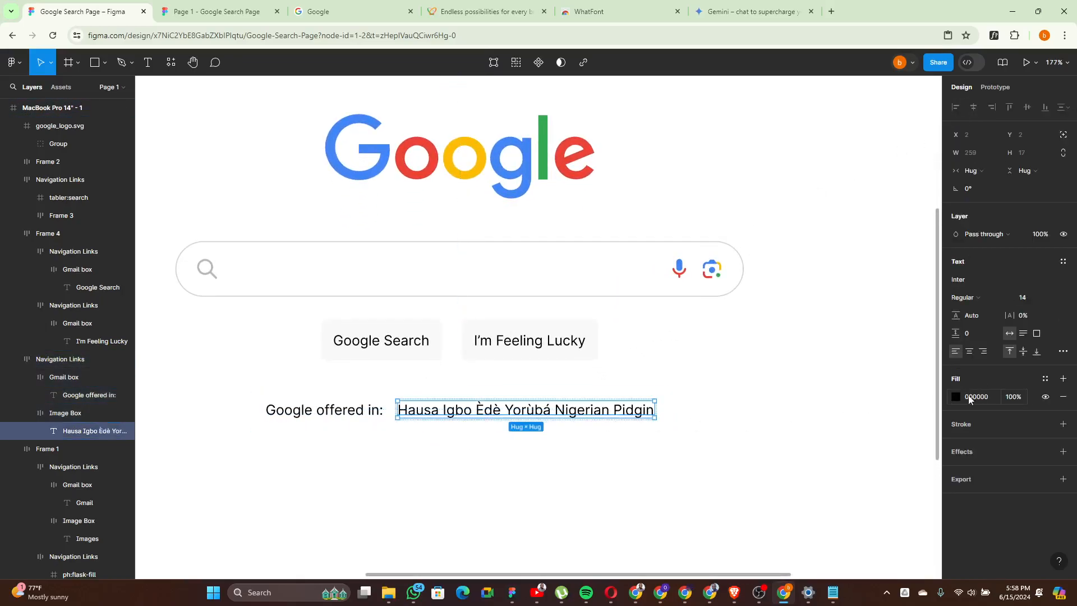
left_click(956, 397)
left_click(849, 517)
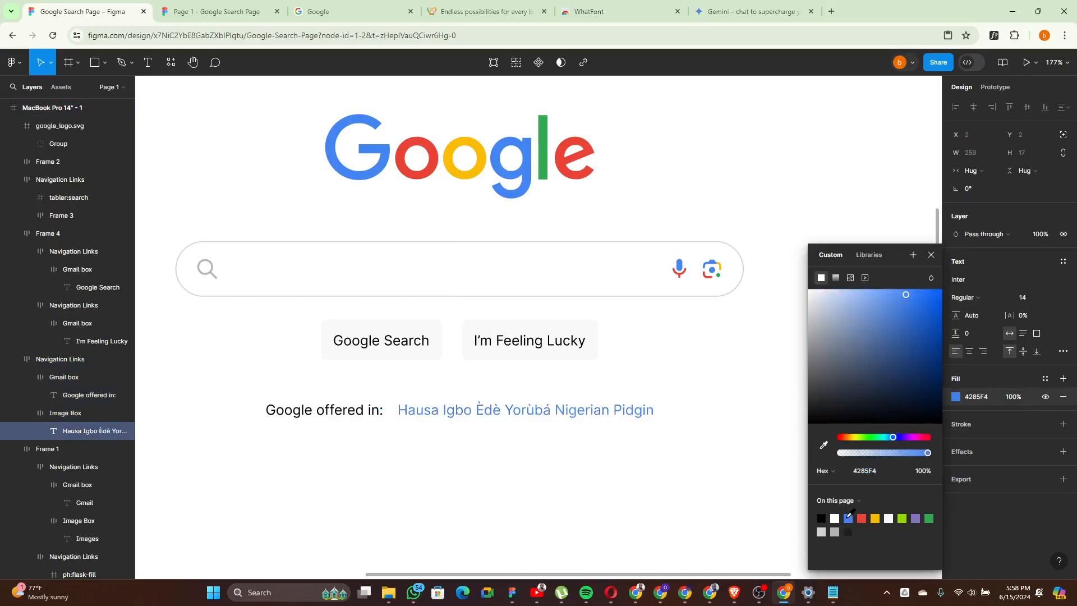
left_click_drag(907, 294, 929, 346)
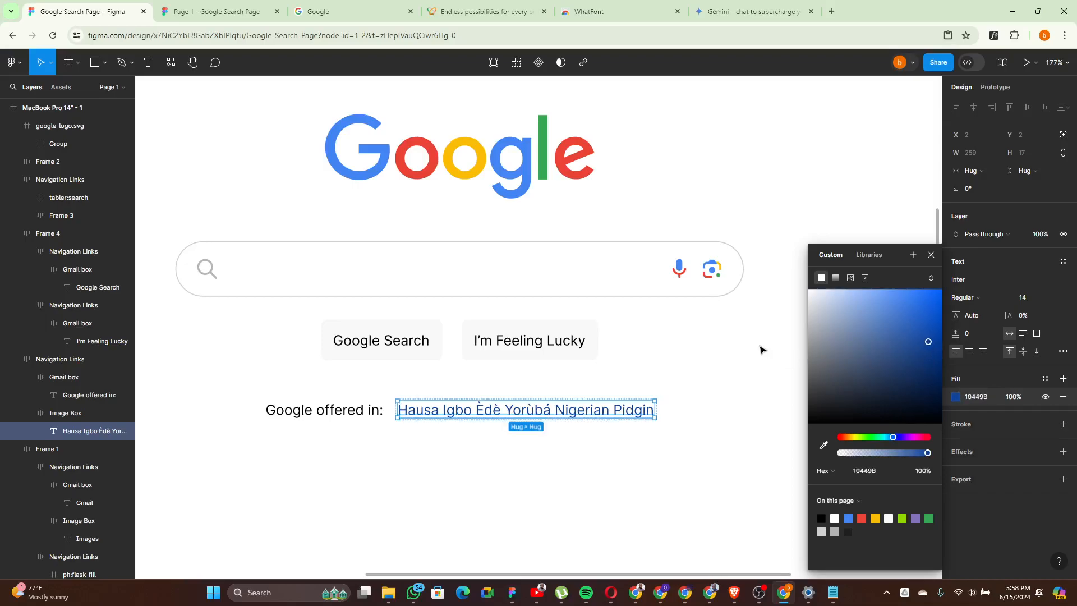
left_click(739, 368)
Check the real Google page, then wrap the logo, search bar, button row and language row in one auto layout frame.
scroll(685, 443, "down", 3)
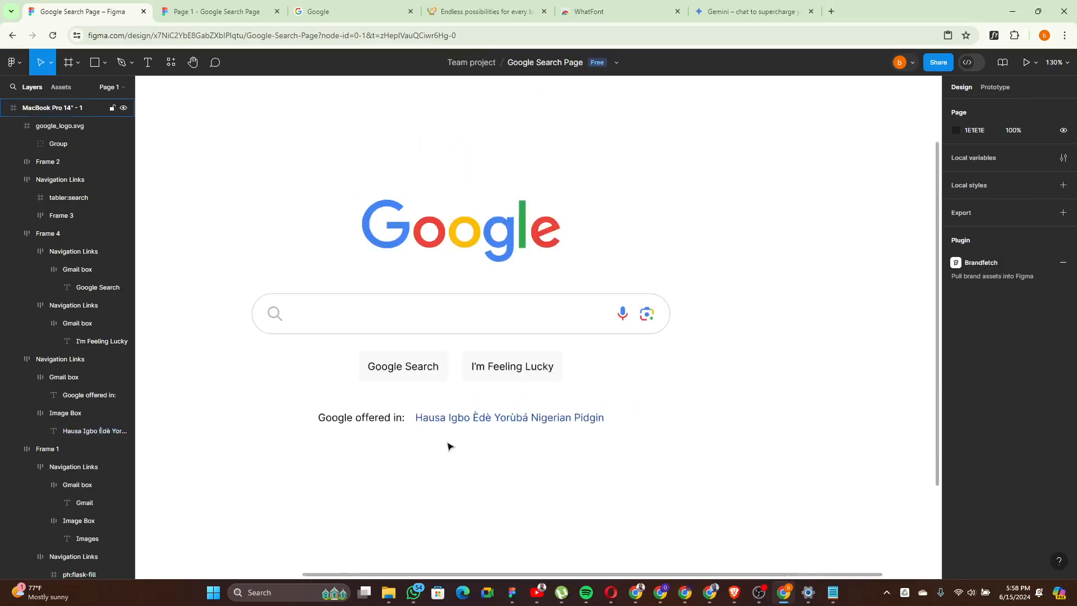
scroll(482, 342, "down", 3)
scroll(589, 375, "down", 2)
scroll(589, 375, "up", 6)
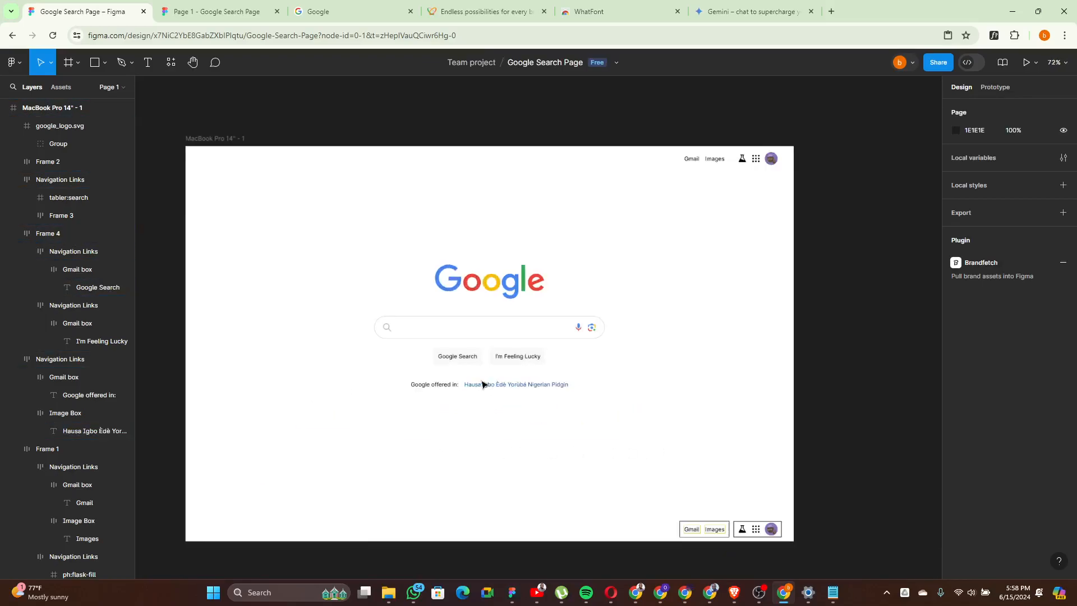
left_click(342, 12)
left_click(544, 400)
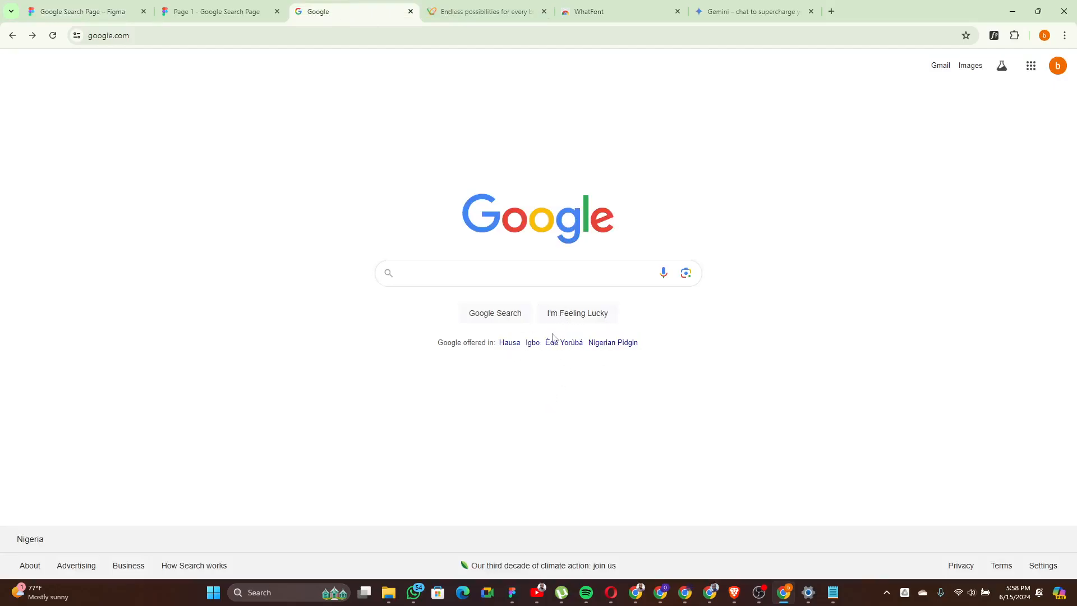
left_click(99, 16)
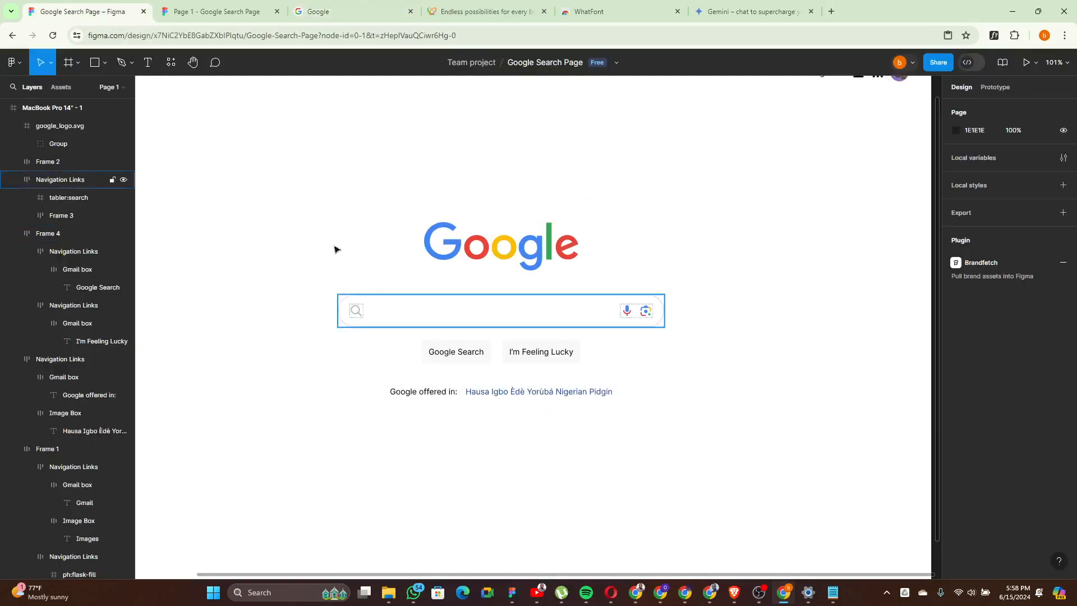
left_click_drag(304, 195, 708, 436)
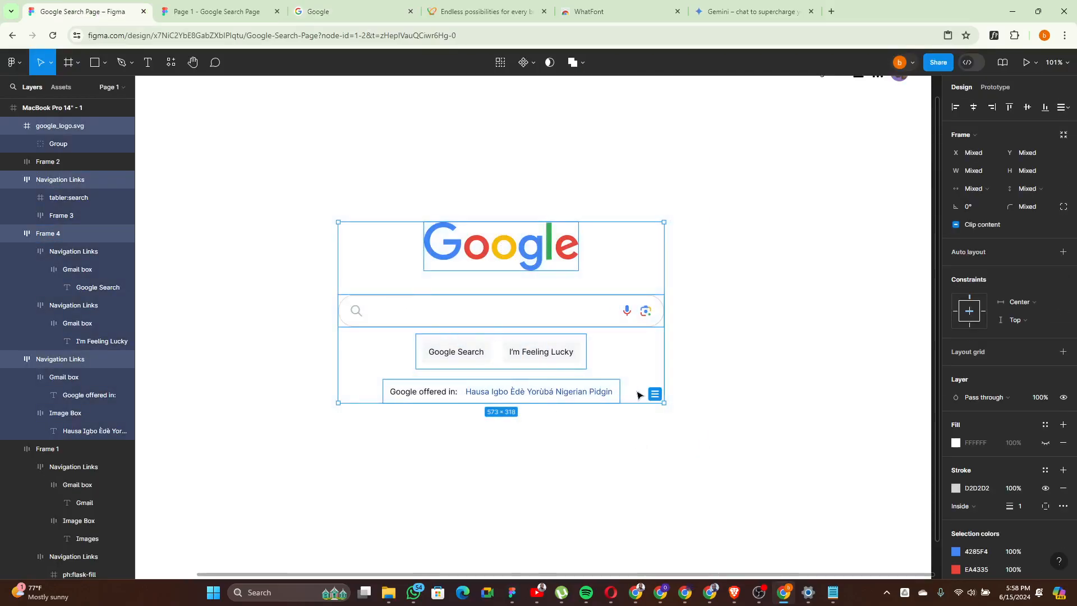
right_click(550, 319)
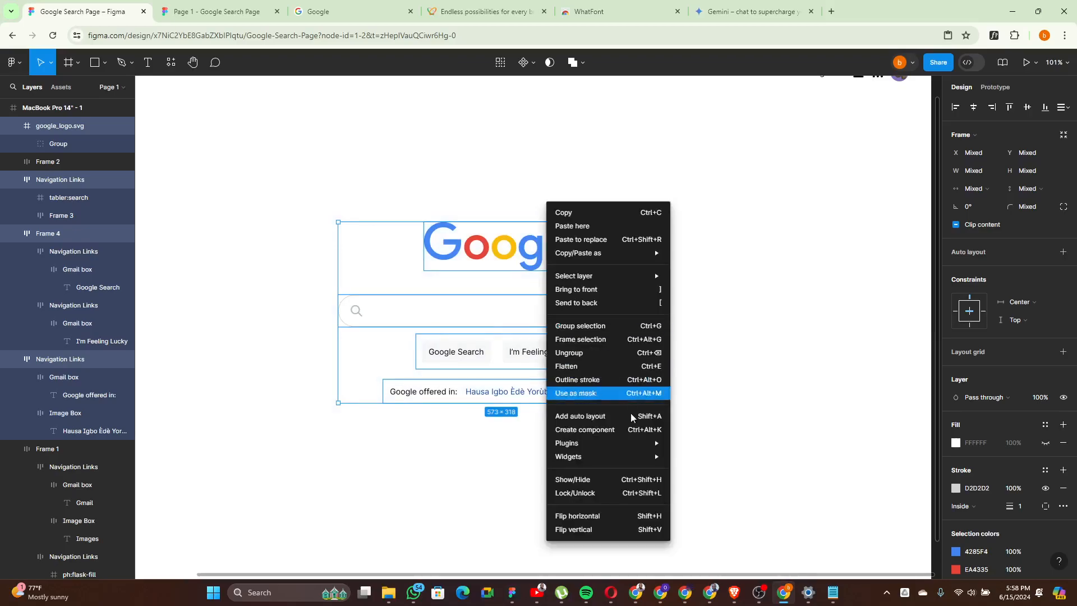
left_click(615, 415)
left_click(741, 397)
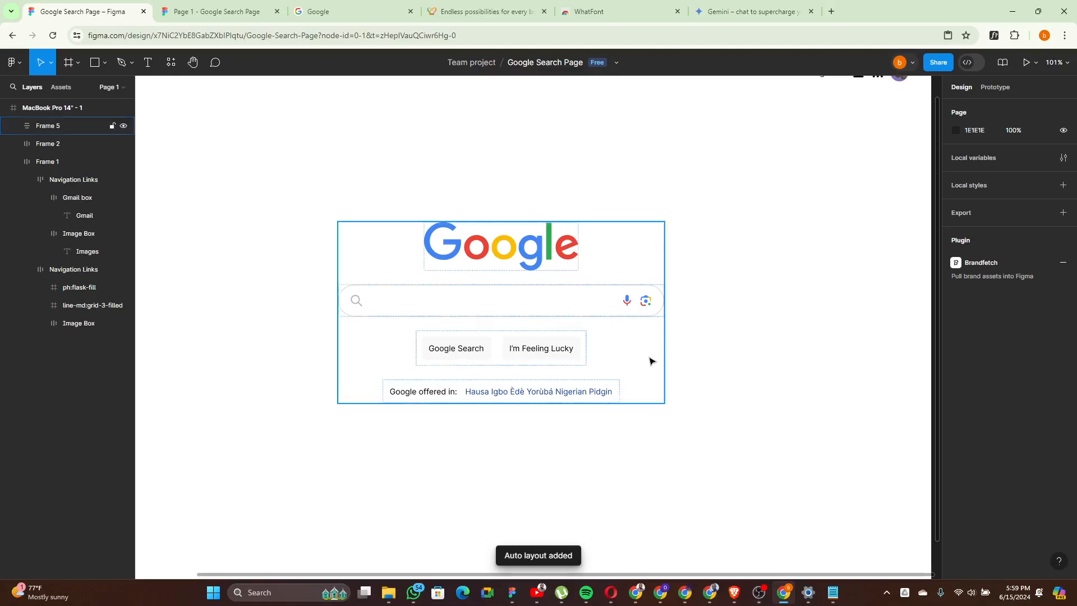
Wrap the copied navigation row at the bottom of the page in an additional auto layout frame.
scroll(325, 174, "down", 5)
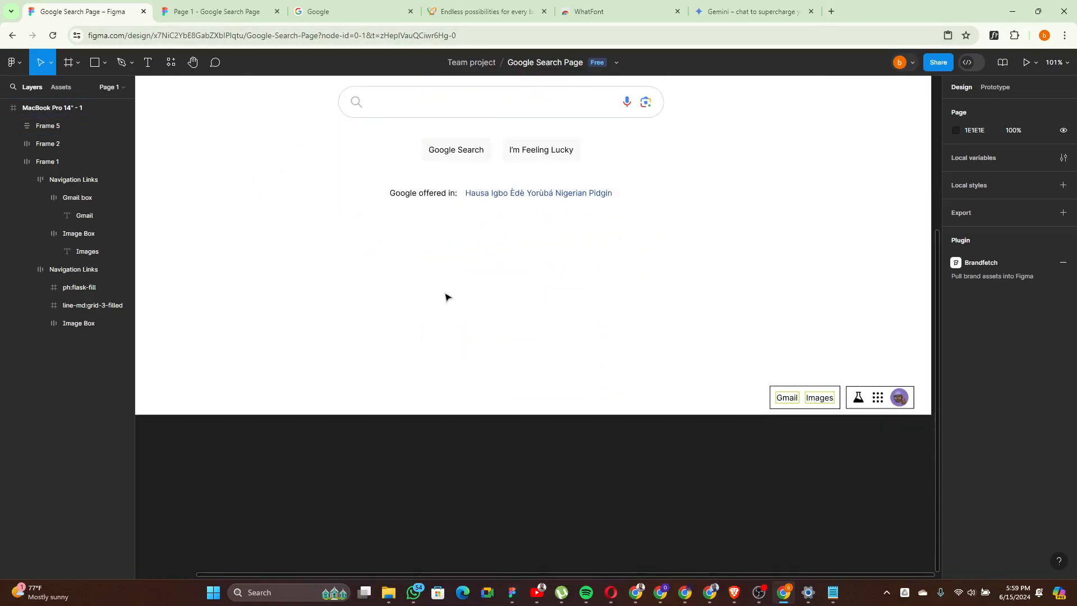
left_click(524, 391)
scroll(490, 365, "down", 1)
scroll(505, 365, "down", 3)
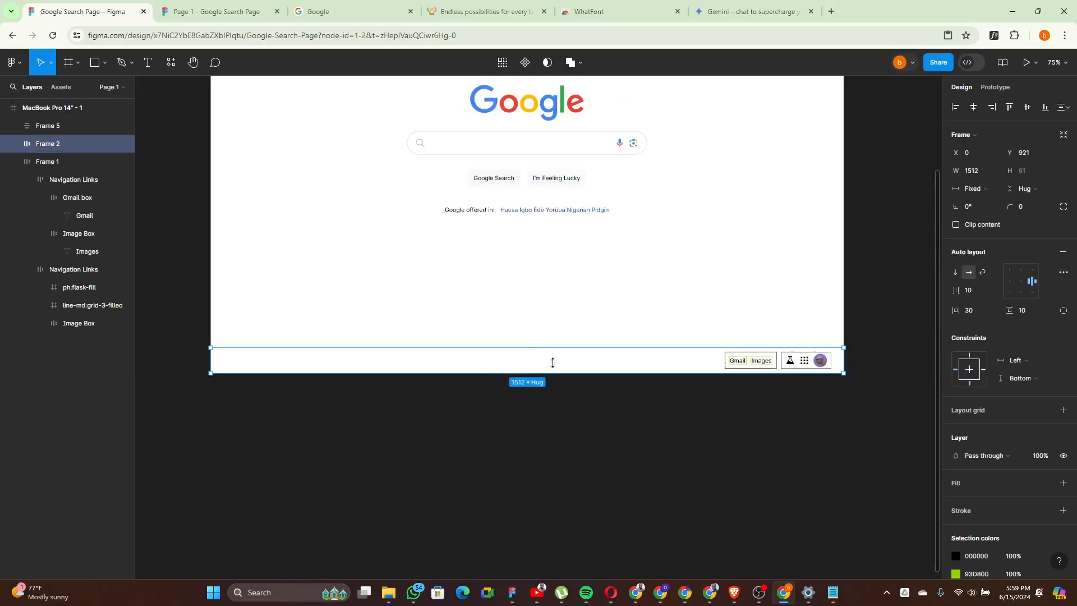
right_click(353, 357)
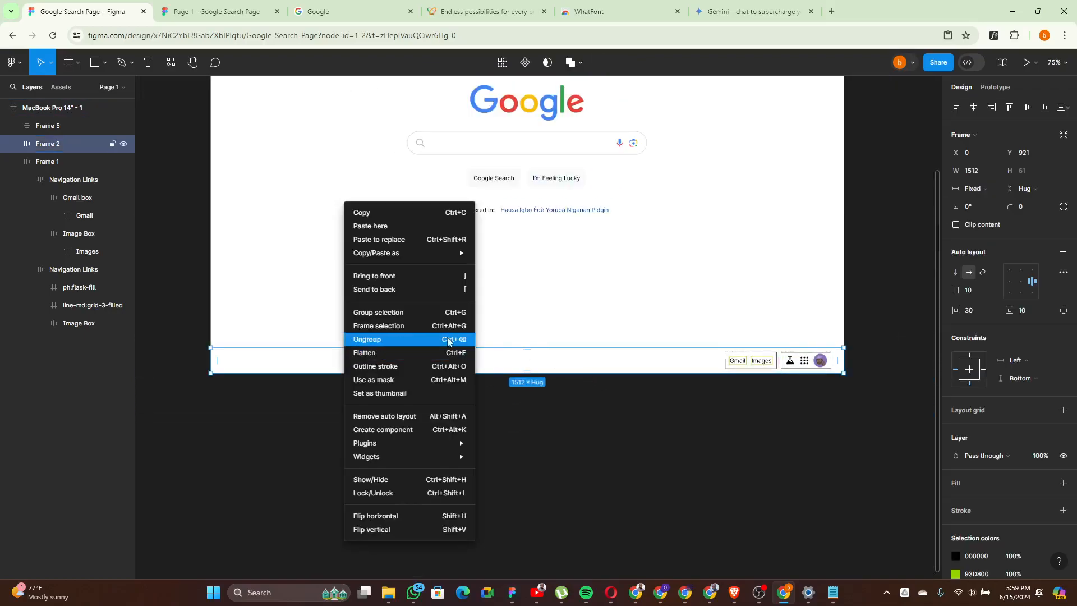
left_click(541, 331)
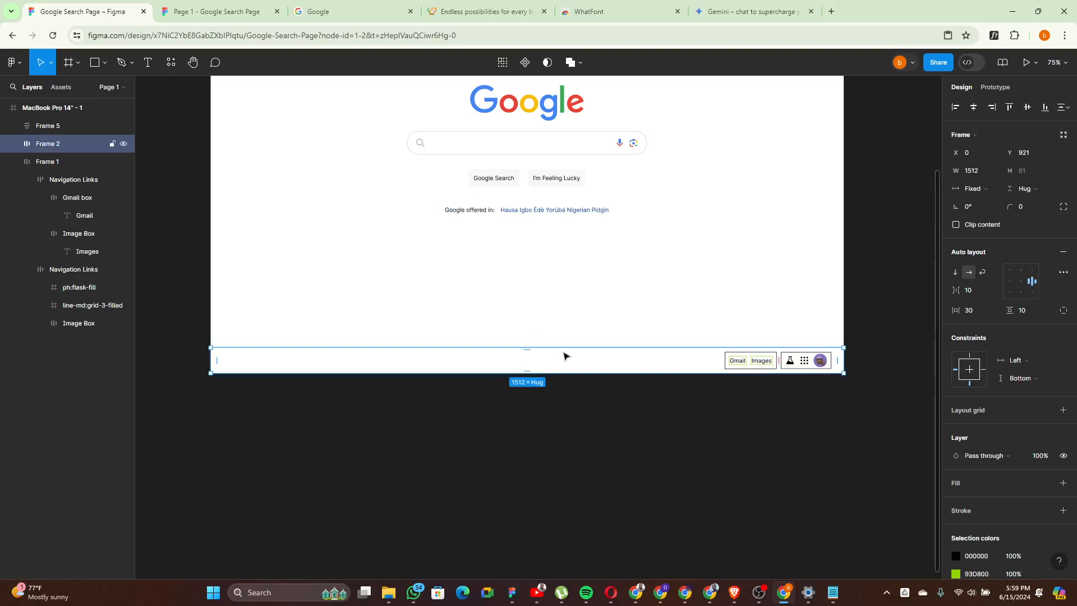
key("shift+a")
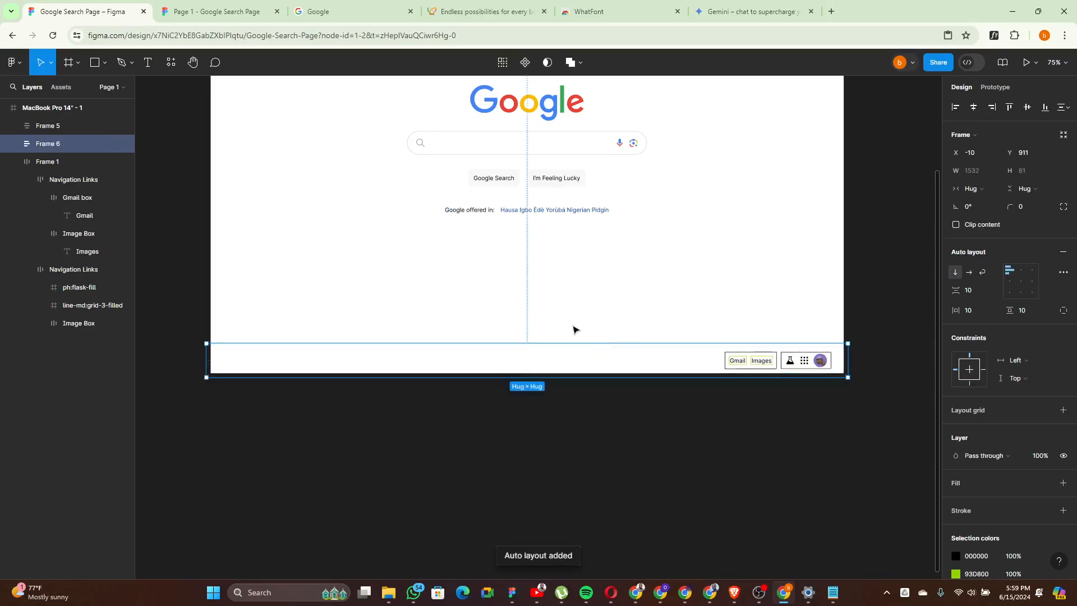
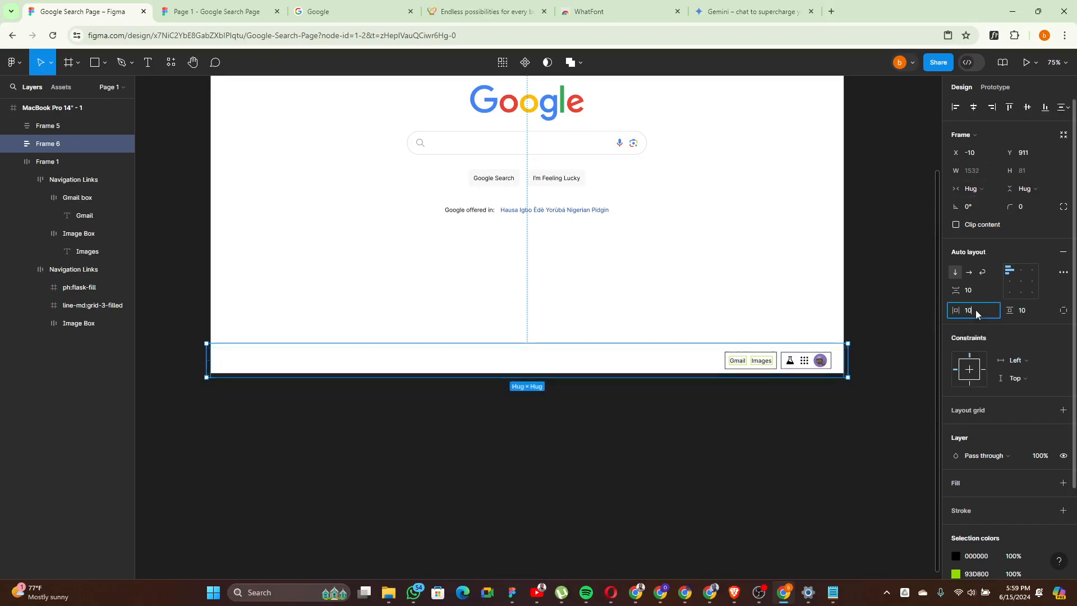
Set the new footer frame's horizontal and vertical padding to 0 and align it to the page's right and bottom edges.
type("0")
left_click(1034, 311)
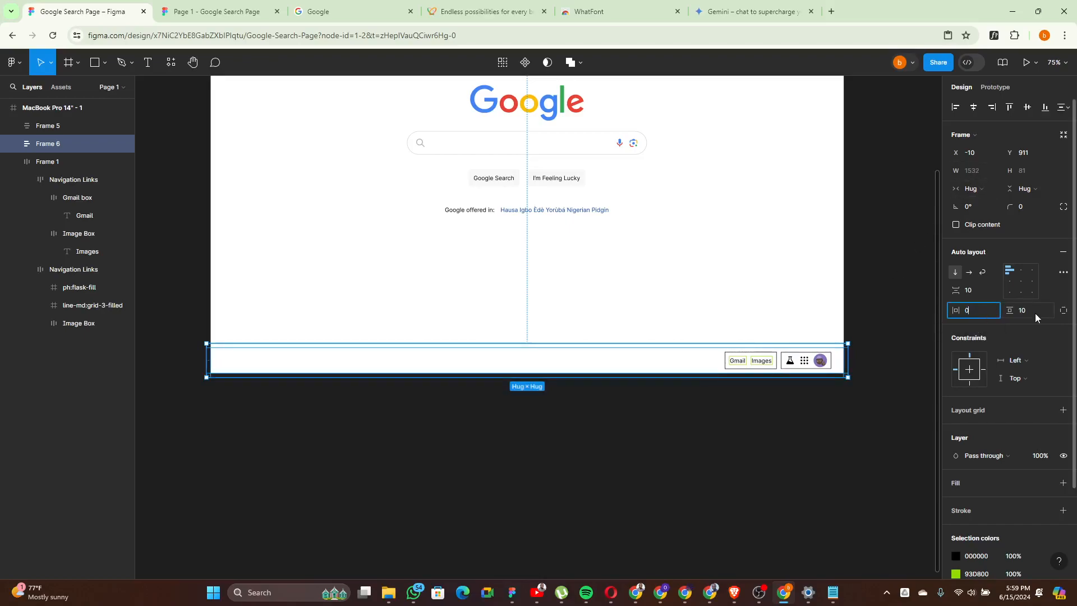
type("0")
key("Return")
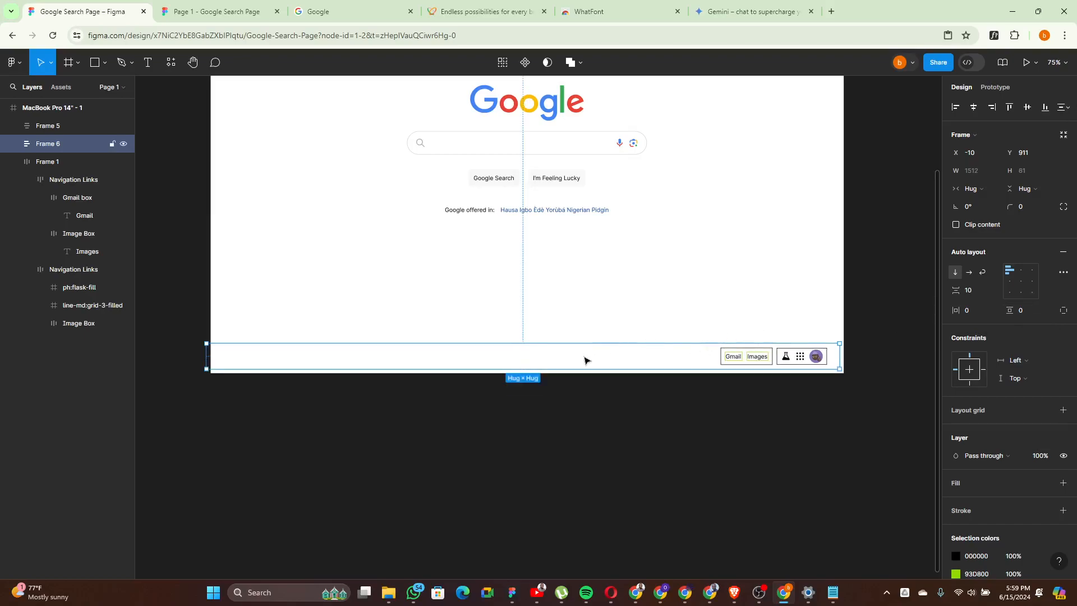
left_click(992, 107)
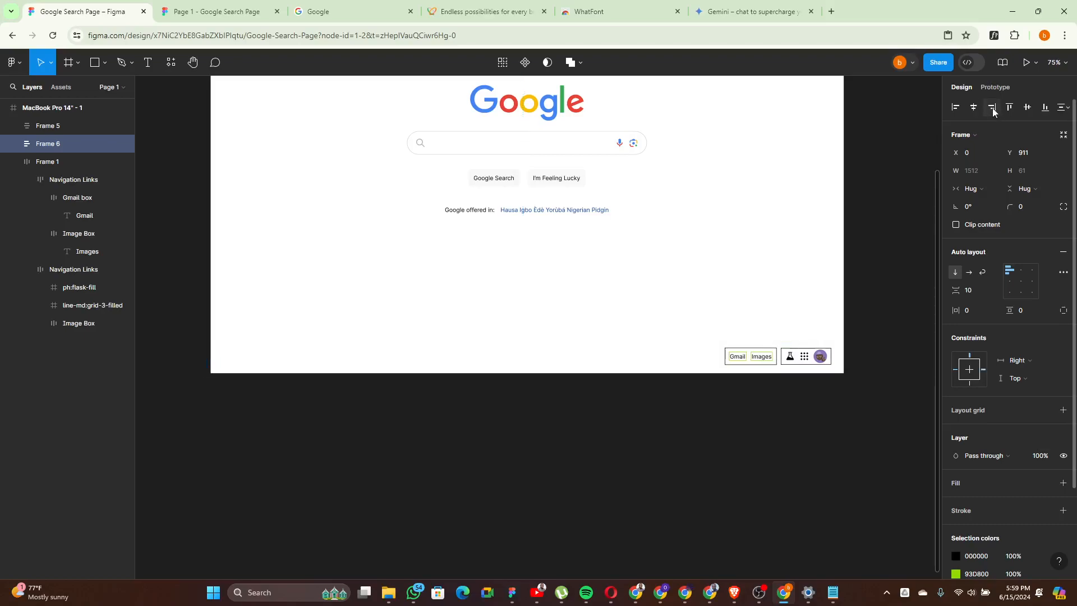
left_click(1045, 108)
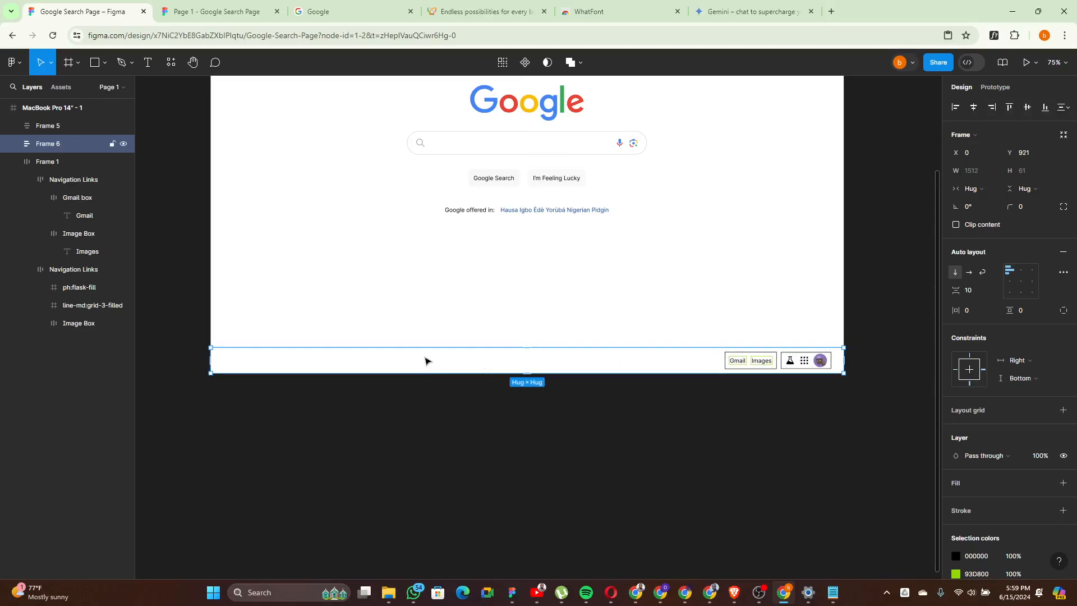
Duplicate the navigation row inside the footer frame and set the frame's vertical gap between rows to 0.
key("shift+a")
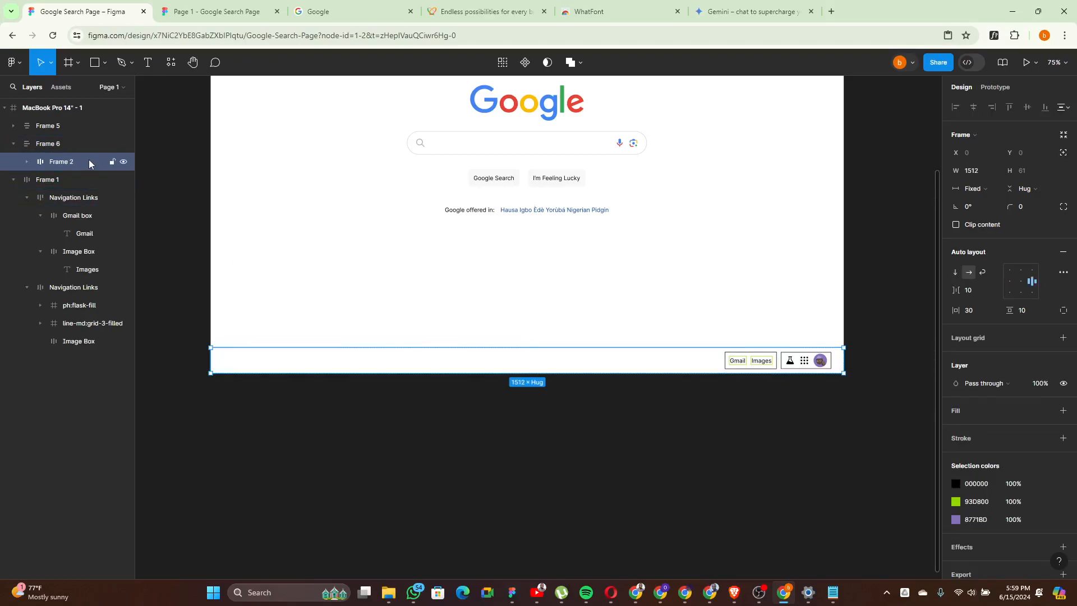
key("ctrl+d")
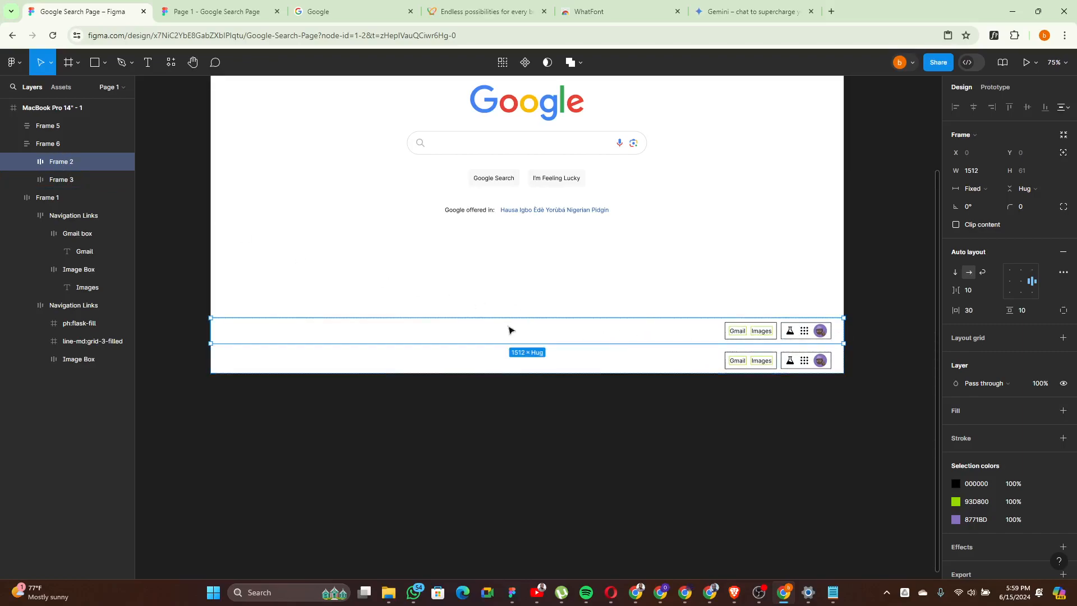
left_click(69, 145)
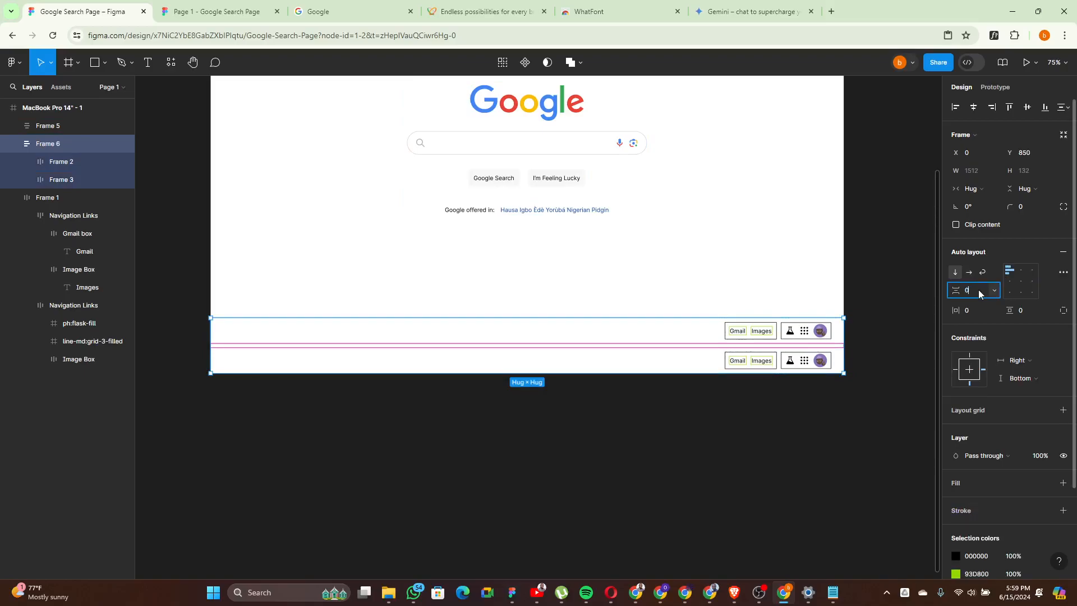
type("0")
key("Return")
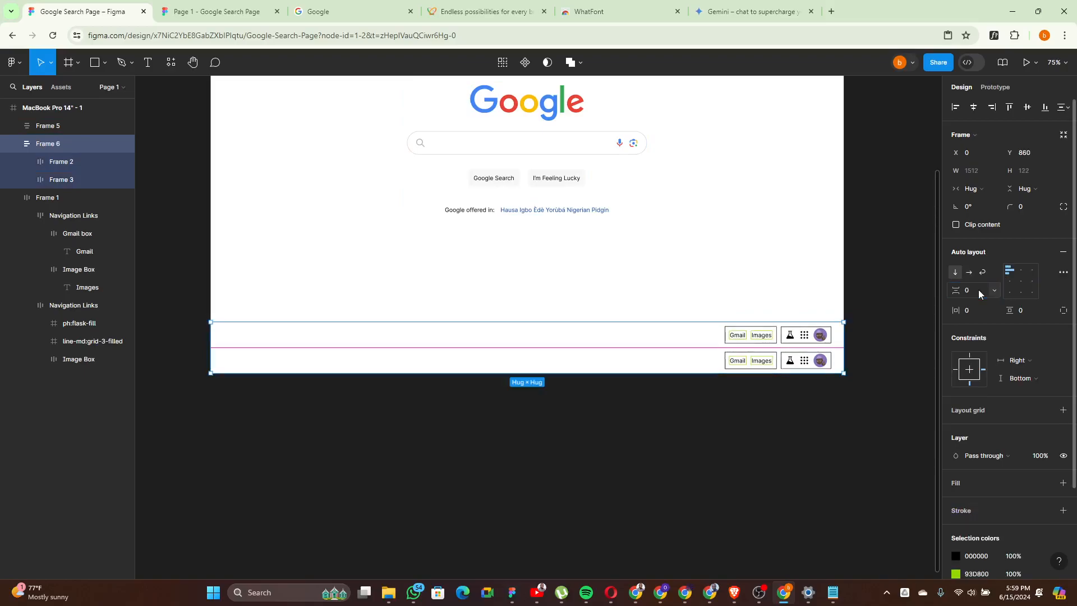
Check the real Google footer and align the contents of both footer rows to the left, vertically centered.
left_click(720, 341)
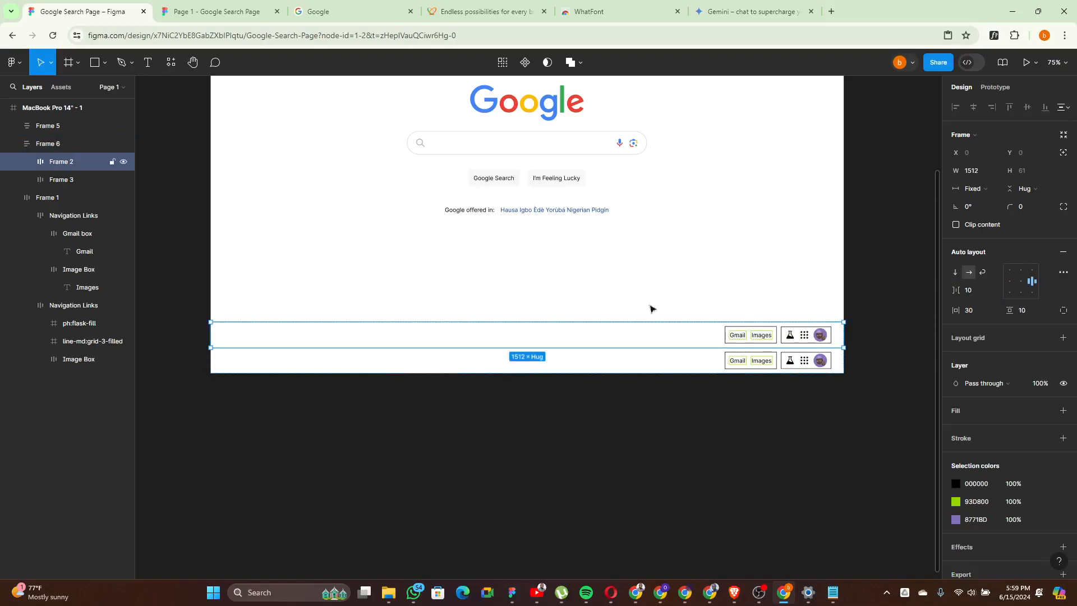
left_click(355, 13)
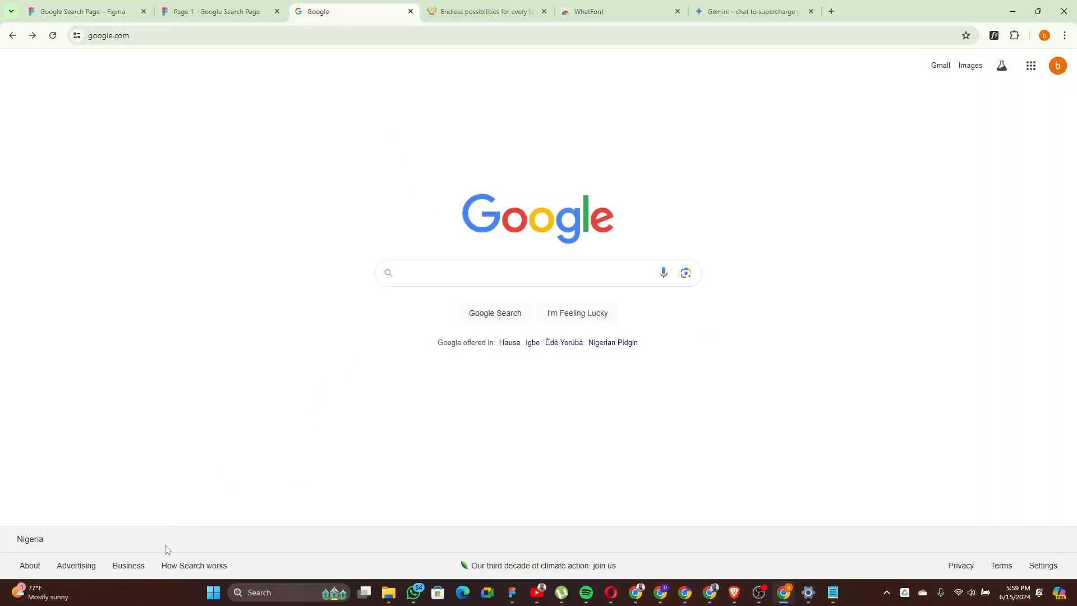
left_click(111, 11)
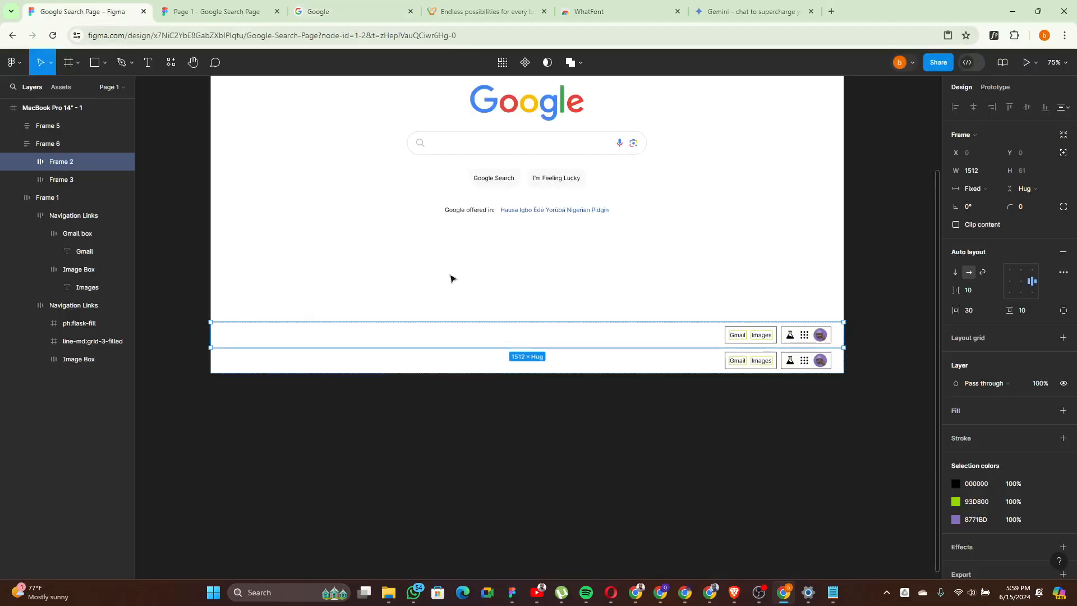
left_click(1011, 287)
left_click(722, 363)
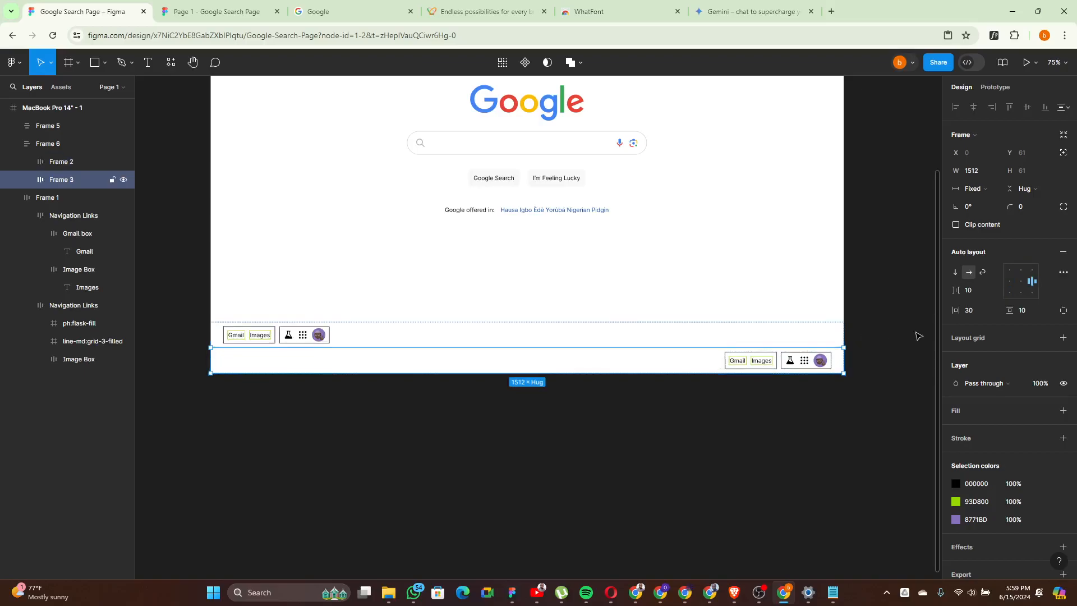
left_click(1009, 284)
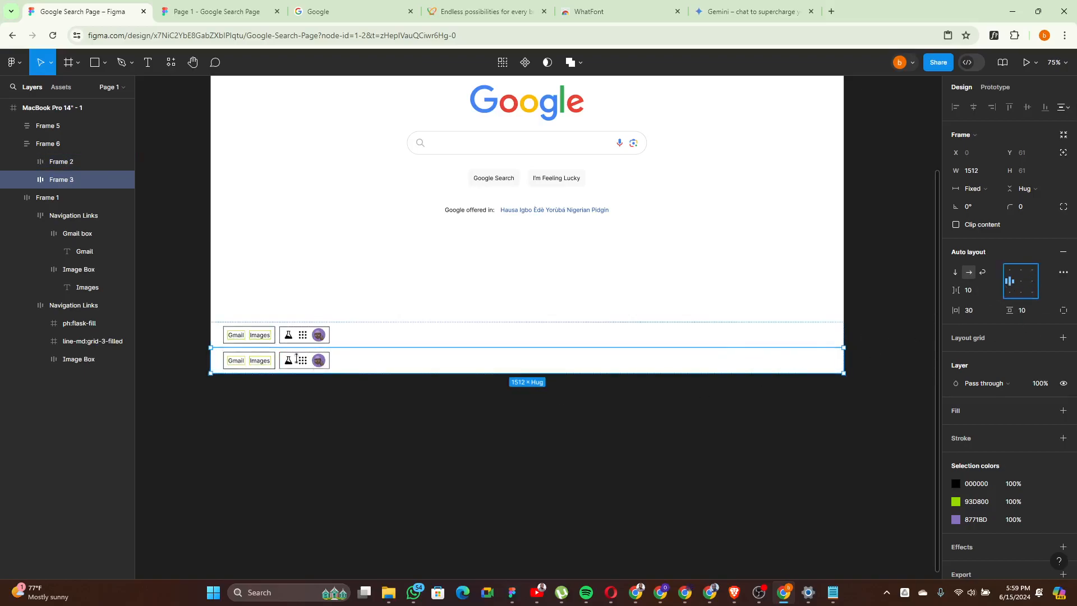
Following the real Google footer, replace the Gmail label in the upper footer row with "Nigeria".
scroll(219, 332, "up", 5)
scroll(223, 326, "down", 3)
scroll(218, 183, "up", 3)
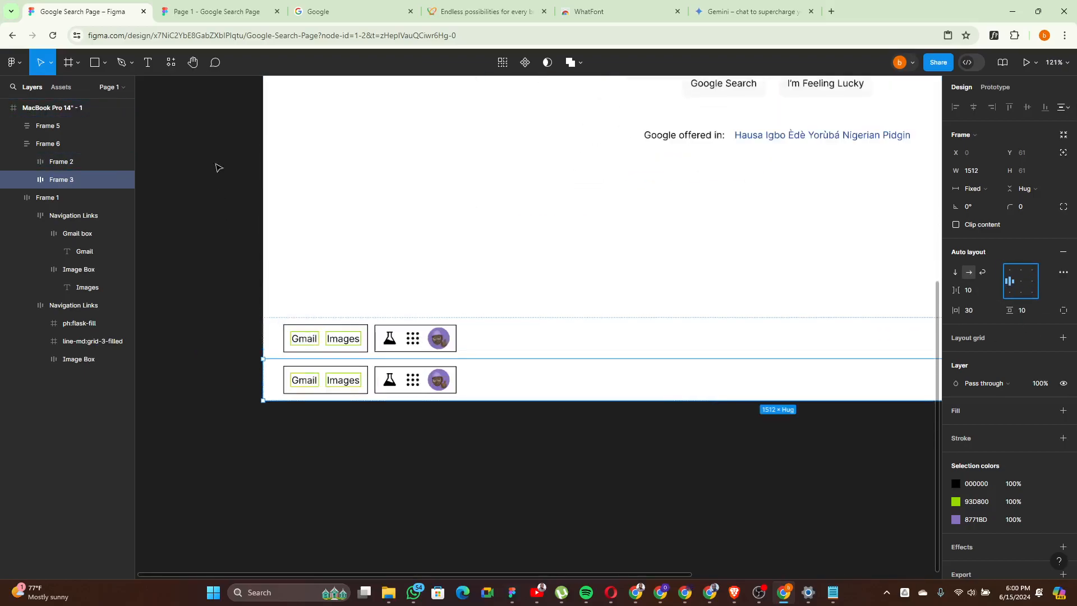
left_click(317, 11)
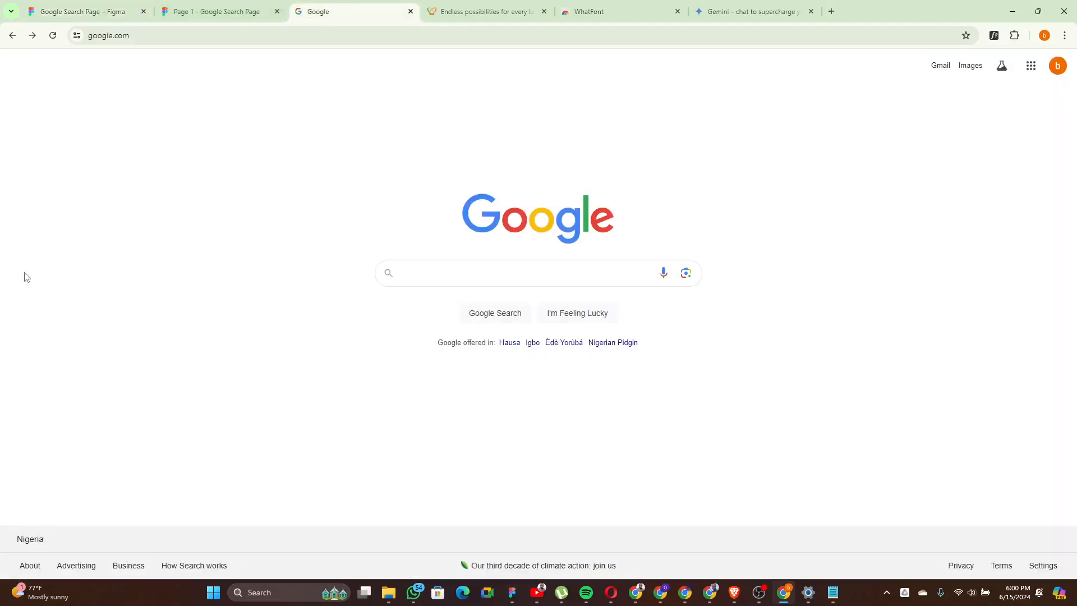
left_click(82, 11)
scroll(281, 343, "up", 3)
scroll(282, 342, "up", 3)
double_click(285, 340)
type("Nigeria")
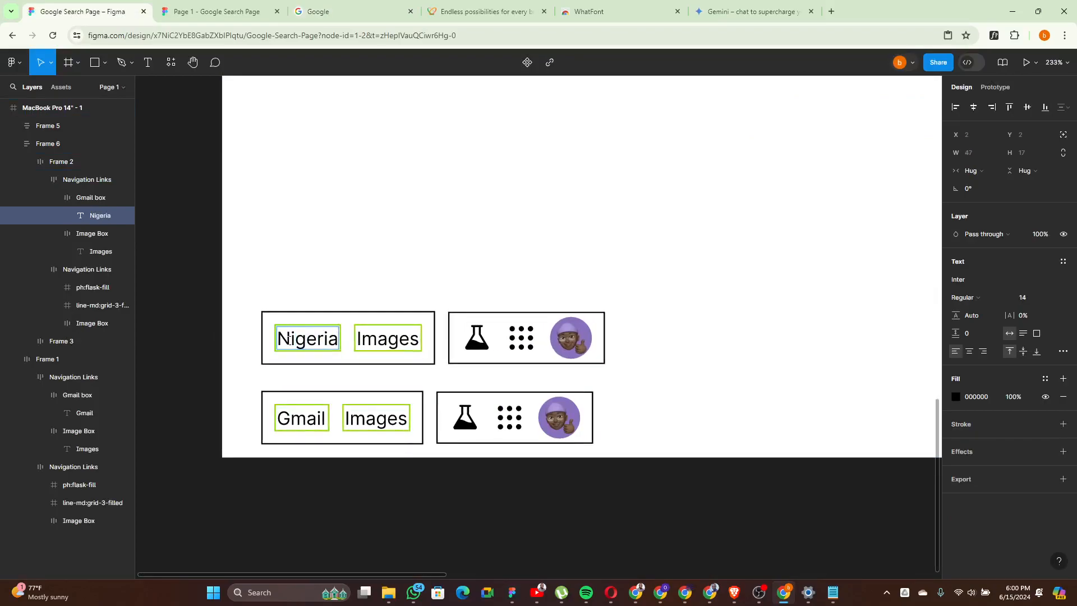
Delete the Images box and the icon and avatar group from the upper footer row containing Nigeria.
left_click(368, 348)
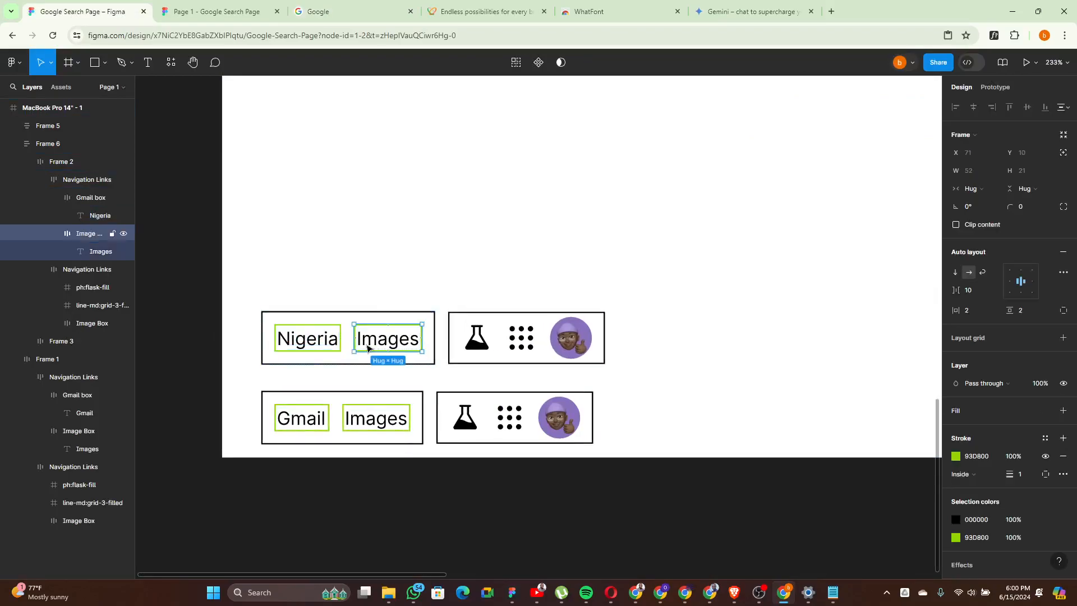
key("Delete")
left_click(421, 335)
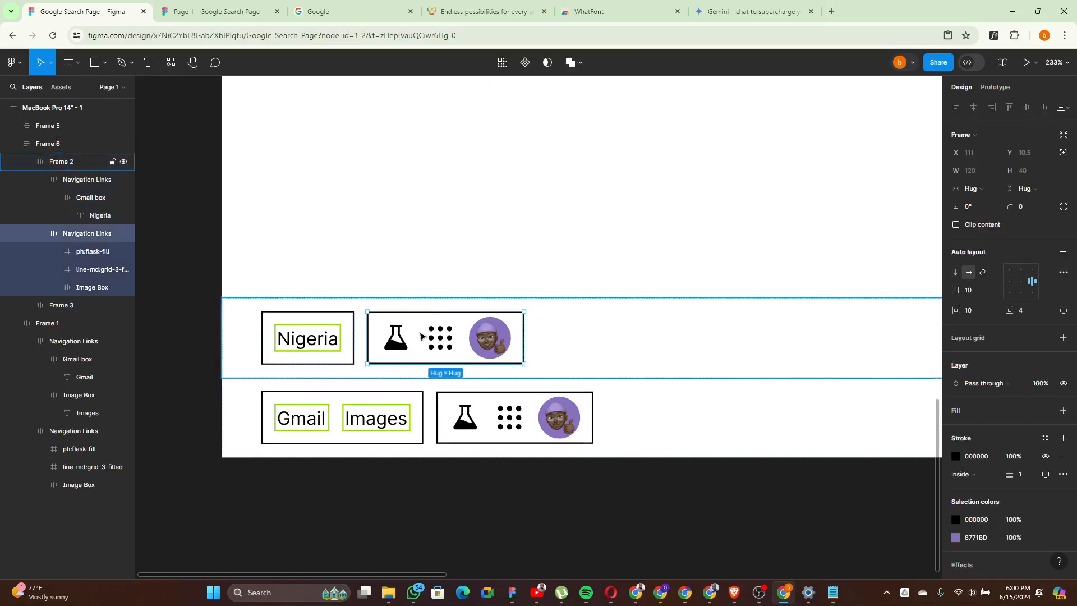
key("Delete")
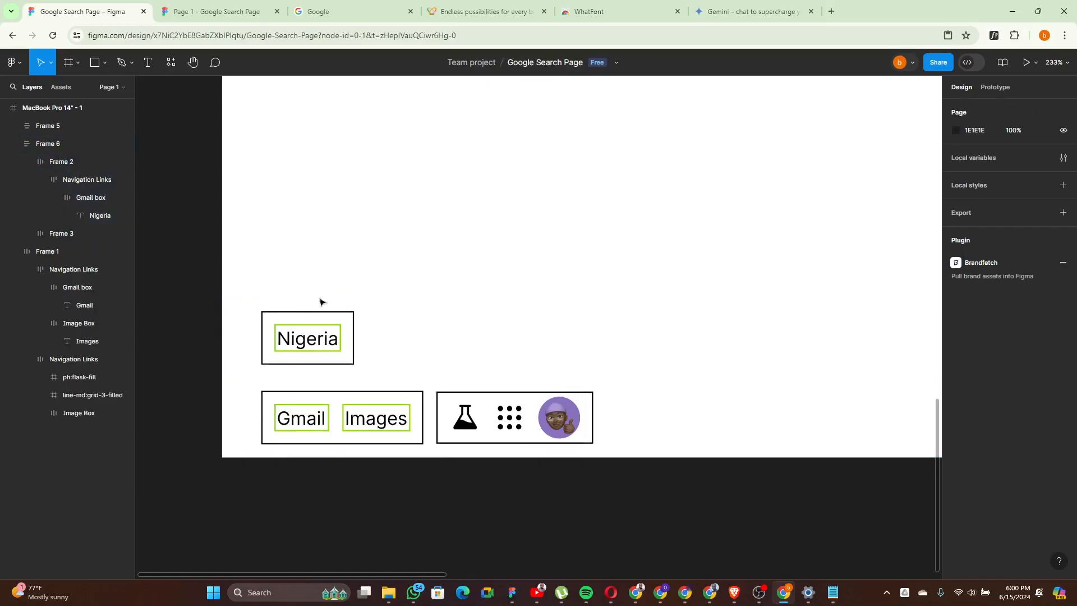
Remove the black stroke from the frame around Nigeria and the green stroke from its inner text box.
left_click(302, 322)
left_click(302, 321)
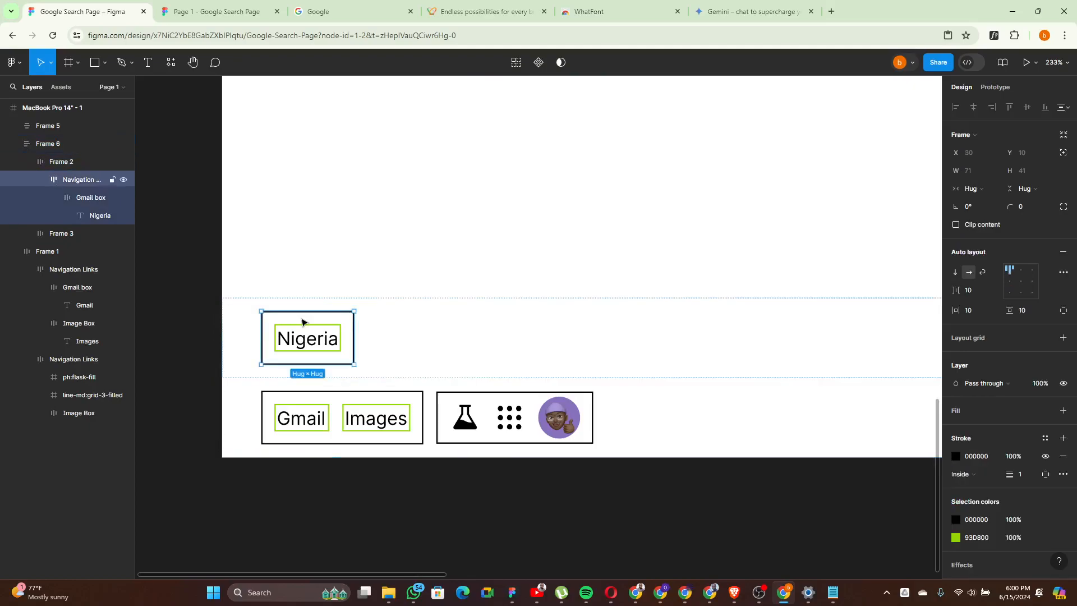
left_click(1063, 455)
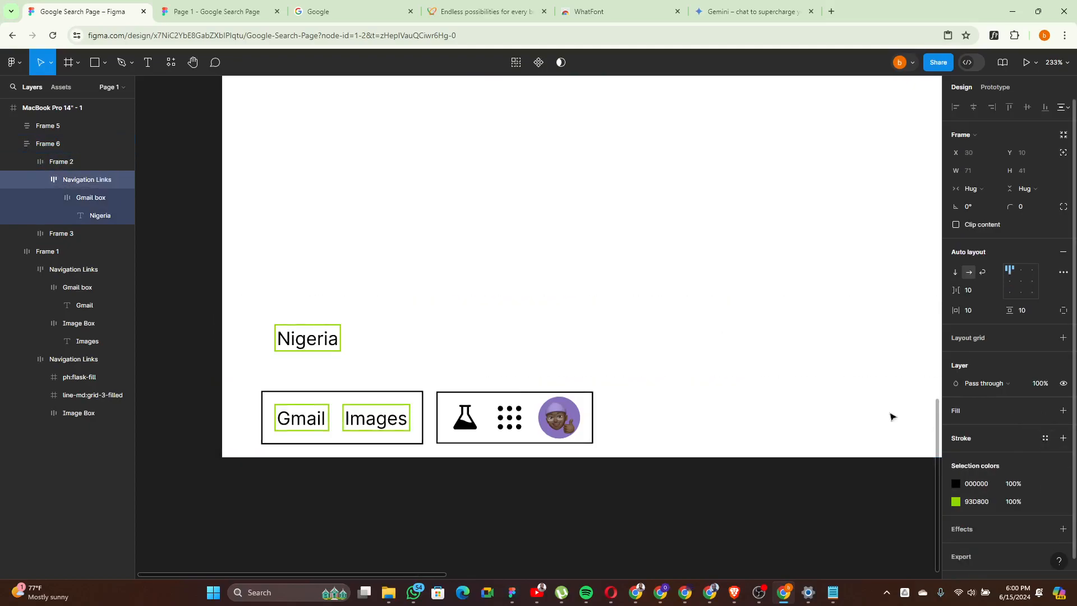
left_click(316, 339)
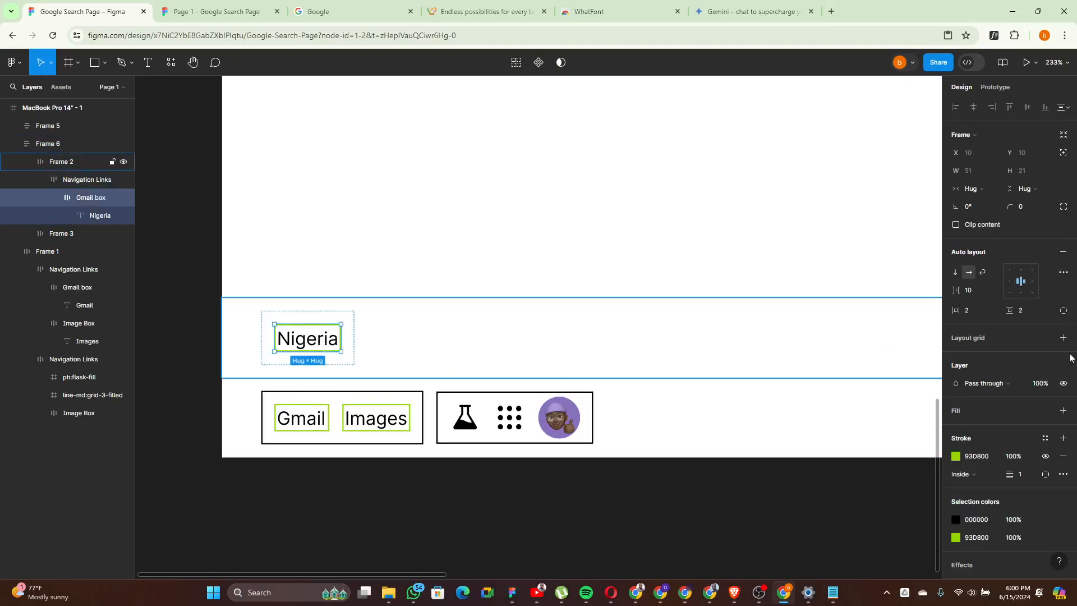
left_click(1065, 455)
left_click(499, 250)
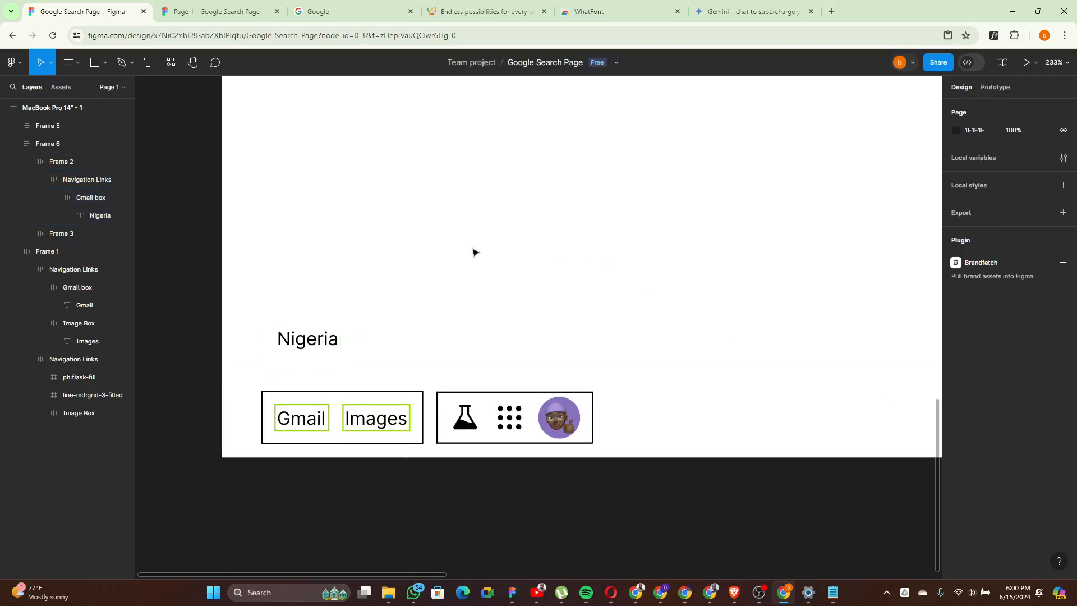
Following the real Google footer, replace the Gmail label in the lower footer row with "About".
scroll(300, 264, "down", 5)
scroll(343, 344, "up", 2)
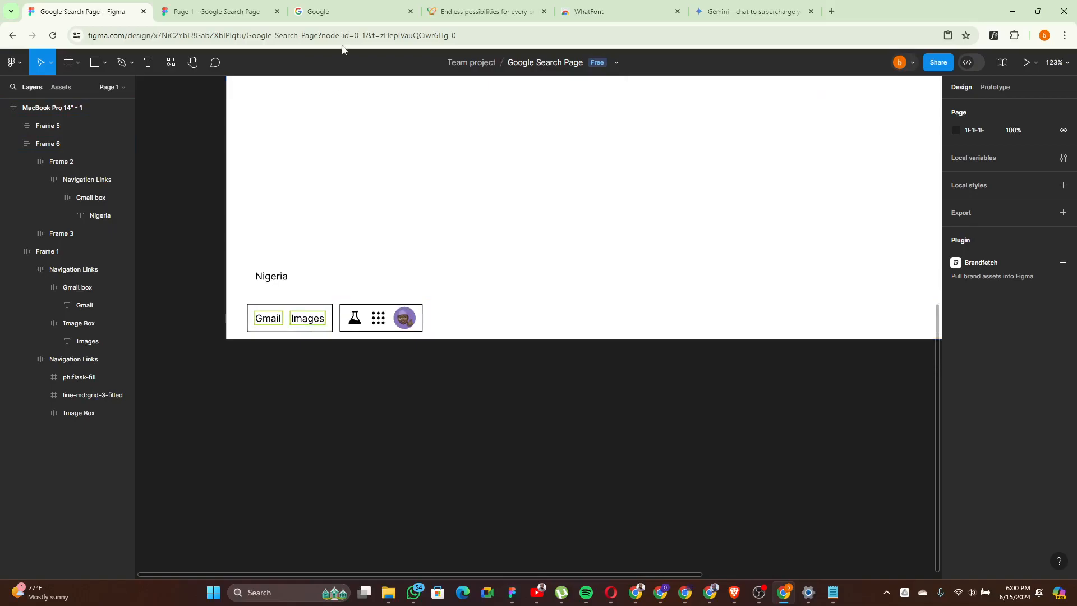
left_click(340, 12)
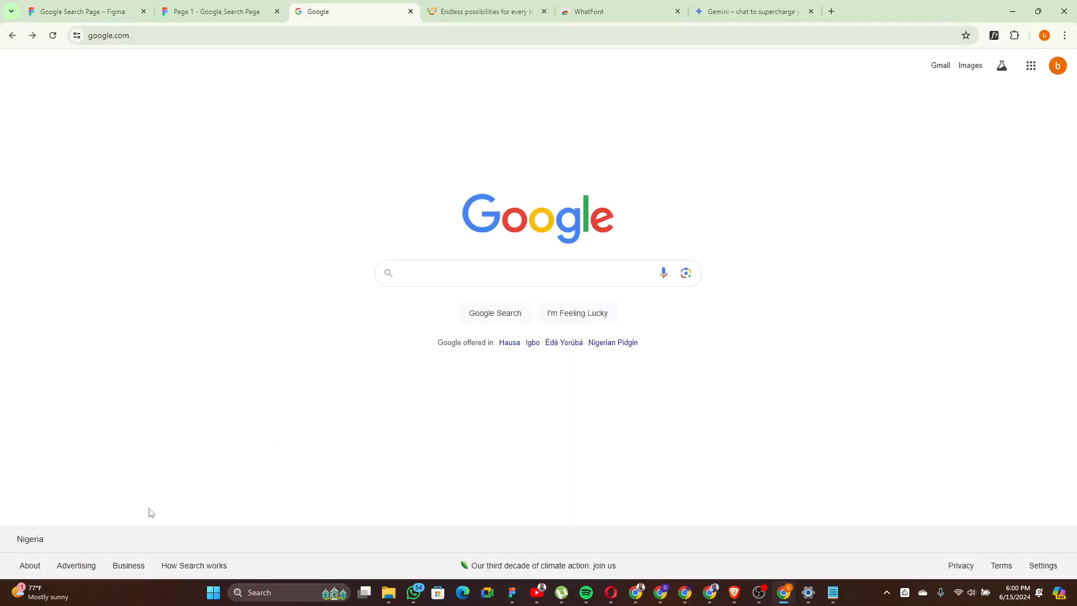
left_click(60, 6)
scroll(271, 338, "up", 3)
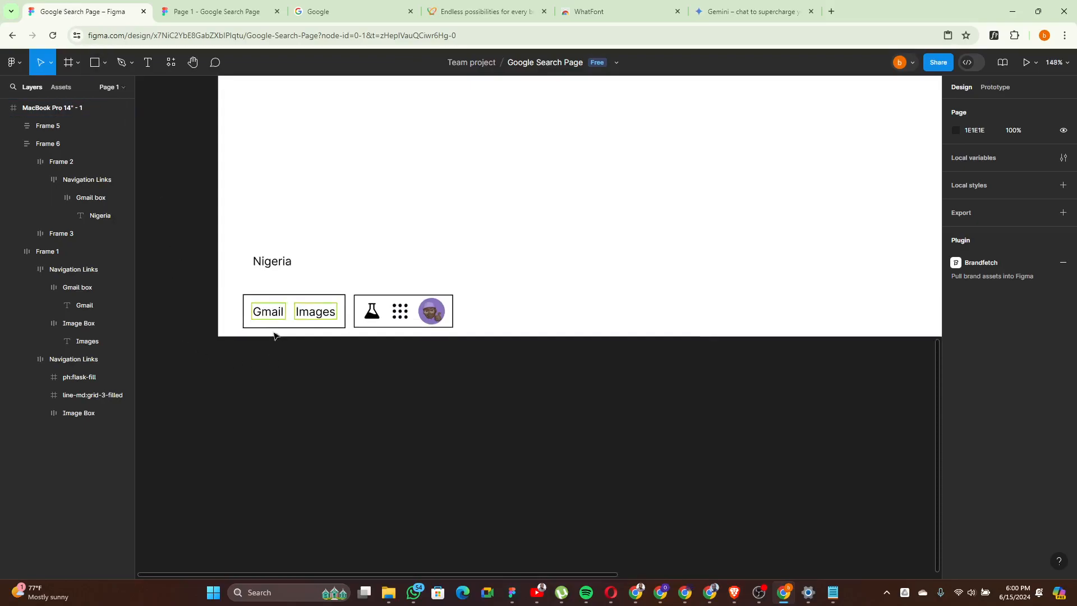
double_click(268, 316)
type("Ab")
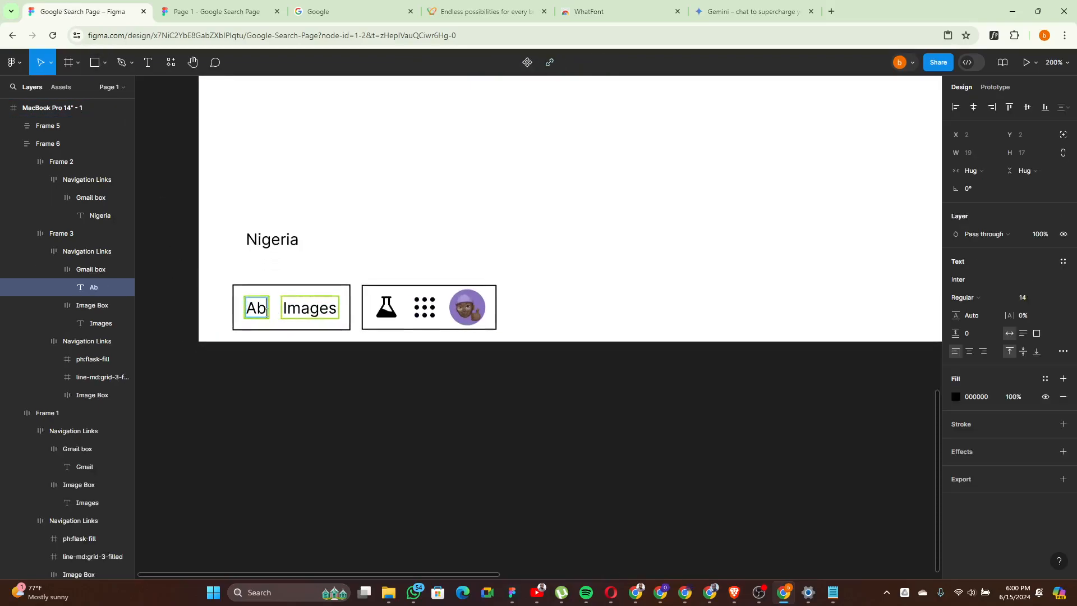
type("out")
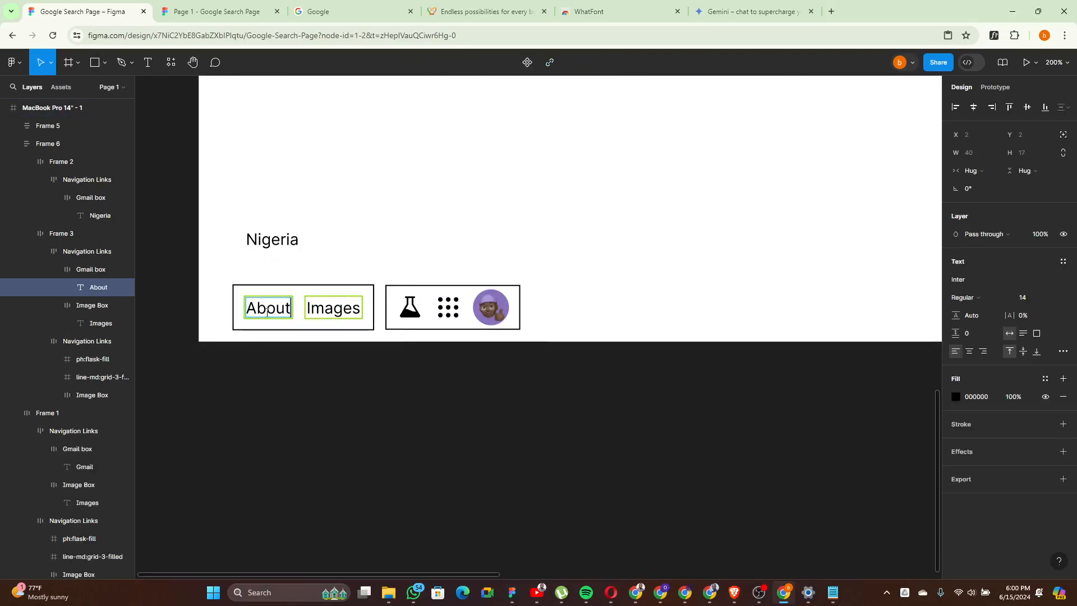
Following the real Google footer, replace the Images label in the lower footer row with "Advertising".
left_click(294, 5)
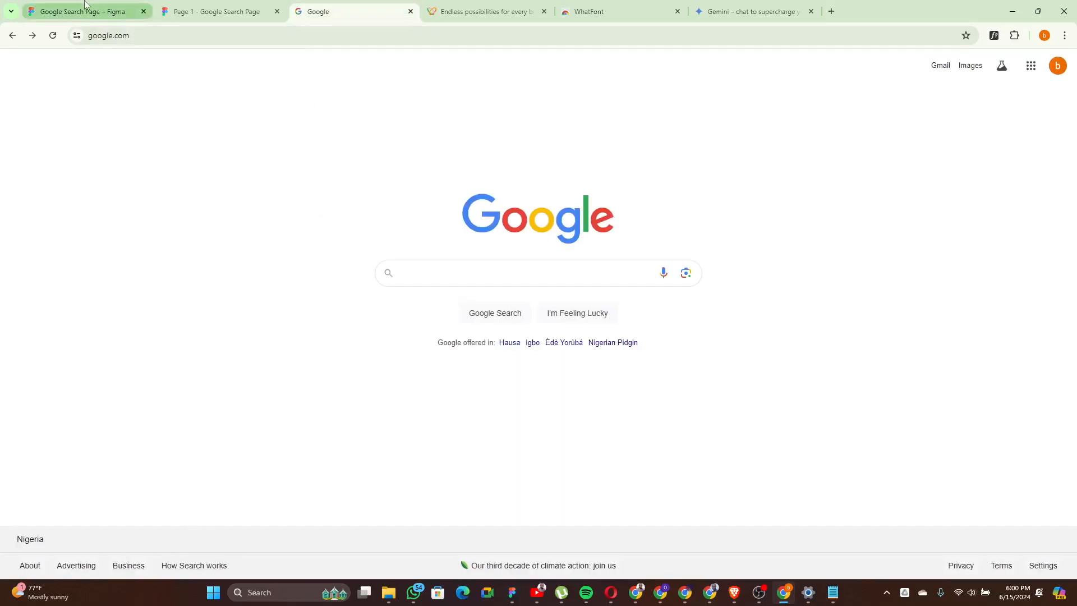
left_click(129, 16)
left_click(321, 313)
double_click(321, 312)
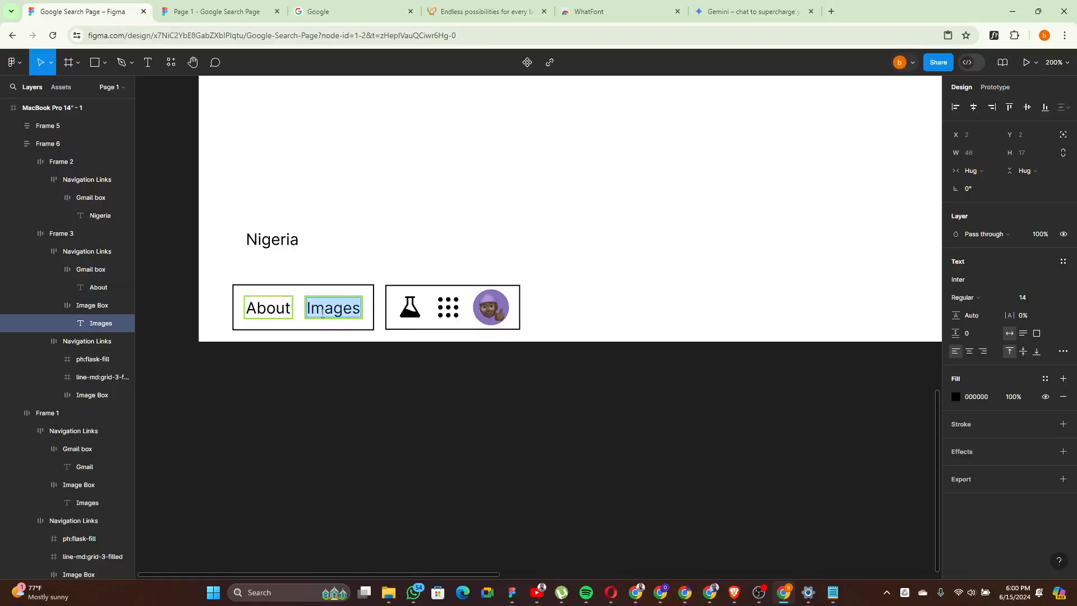
type("Advertising")
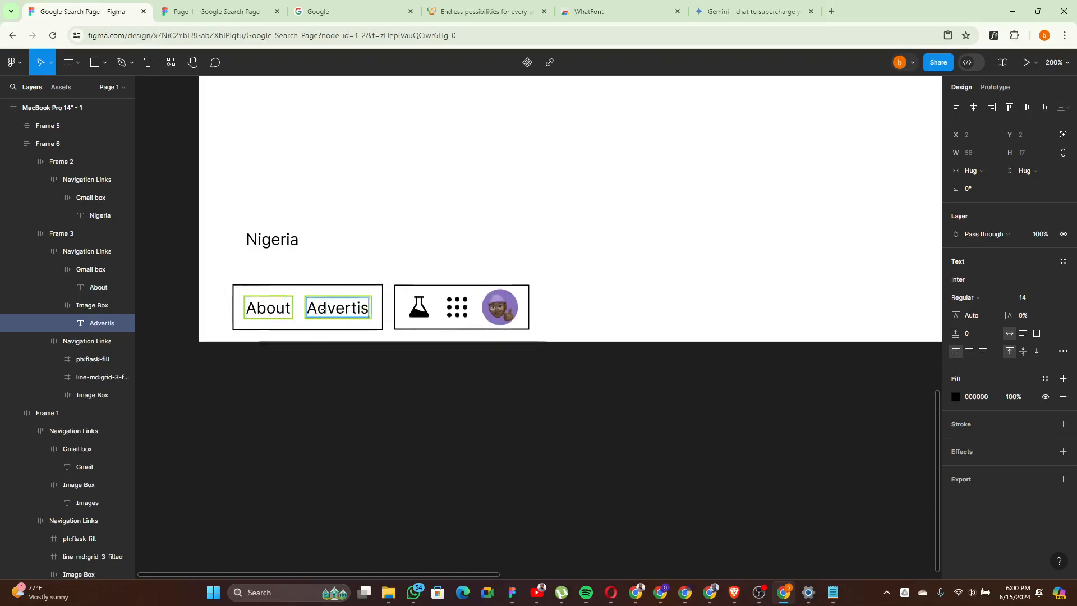
key("alt+Tab")
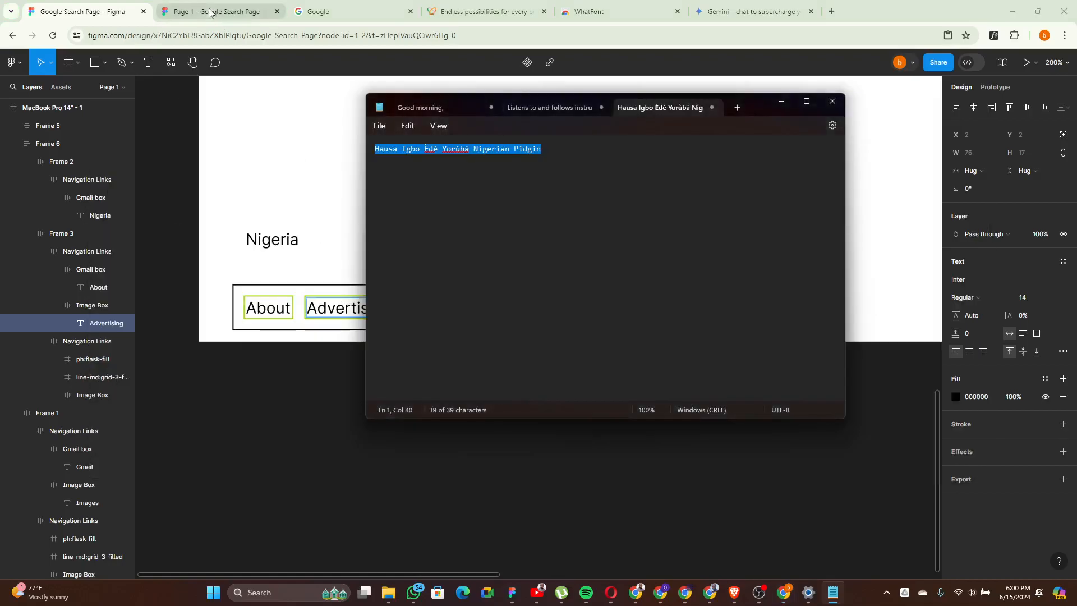
key("alt+Tab")
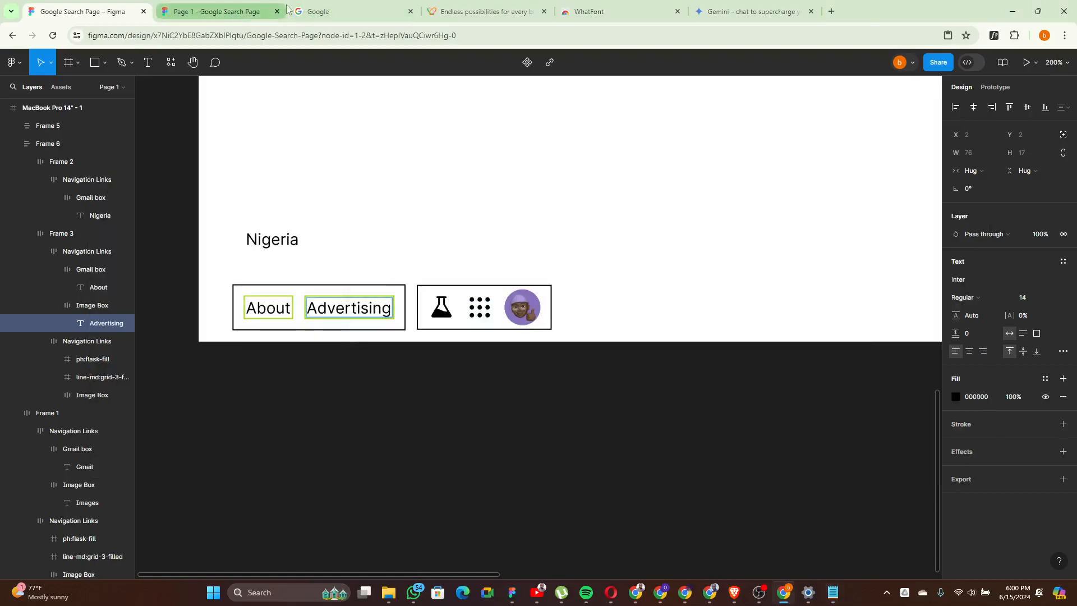
Check the next link in the real Google footer and duplicate the Advertising box within the lower footer row.
left_click(321, 10)
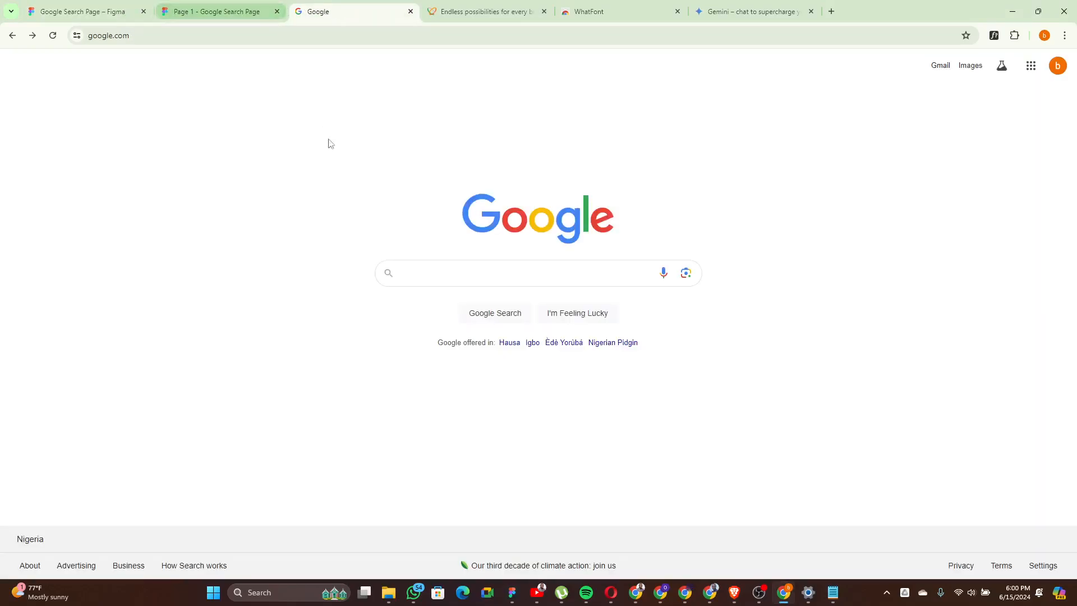
left_click(83, 11)
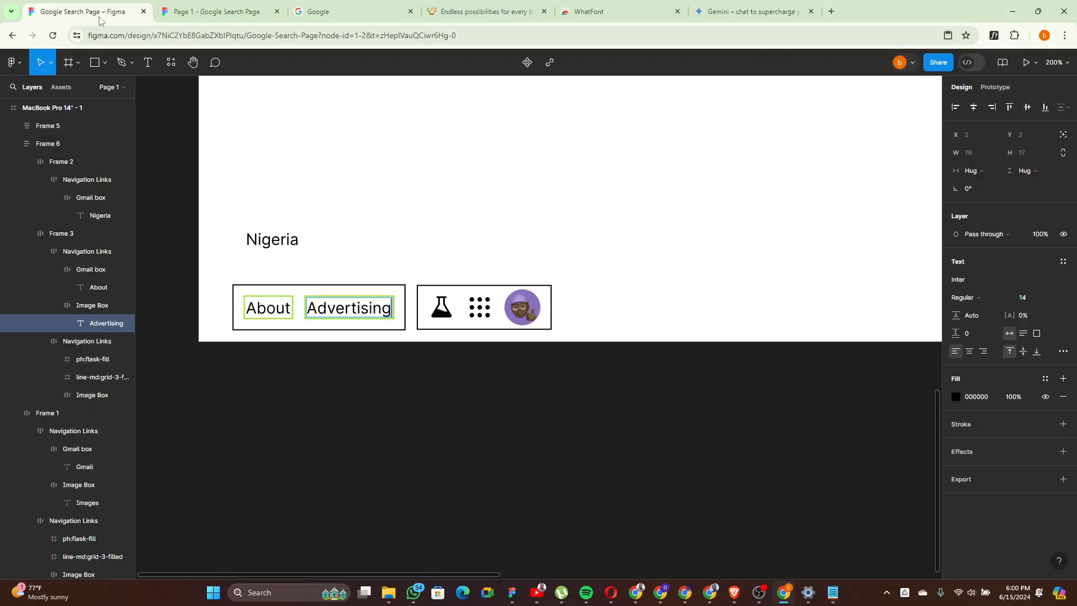
key("Escape")
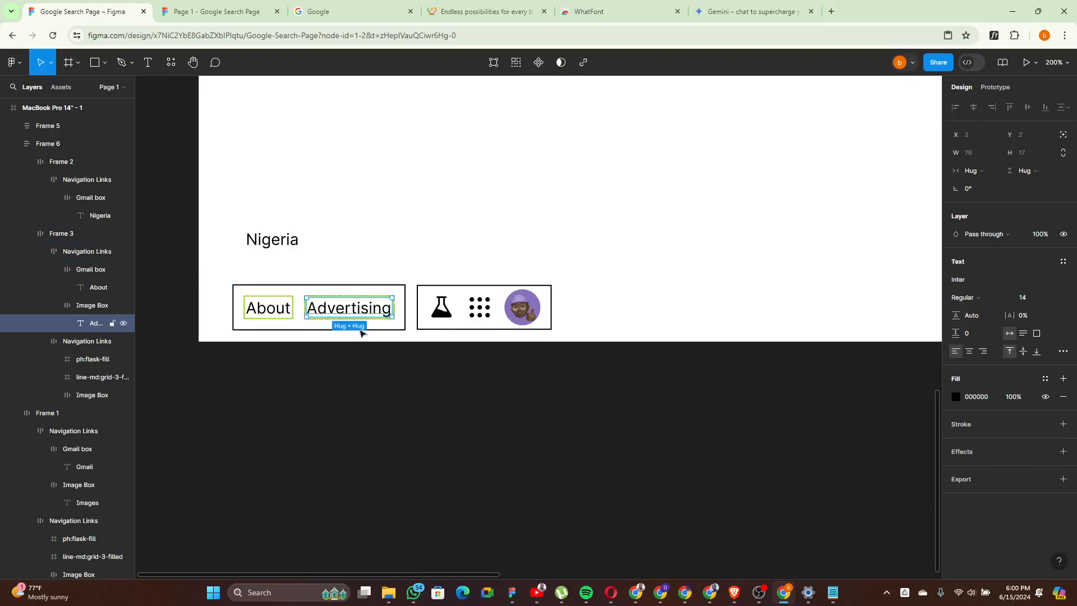
key("Escape")
double_click(357, 314)
double_click(357, 313)
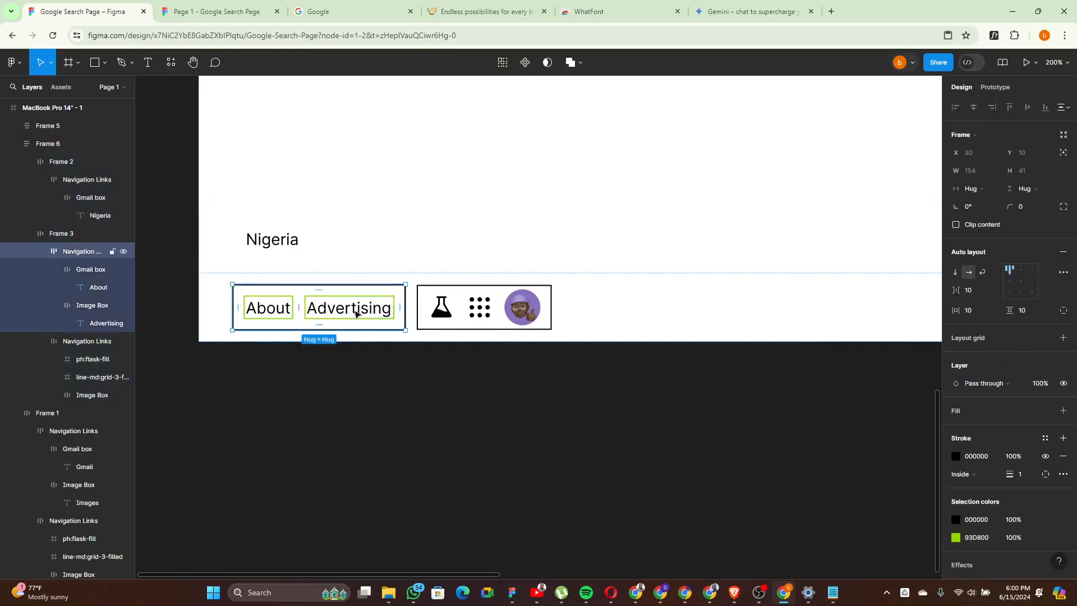
double_click(356, 313)
double_click(357, 314)
key("Escape")
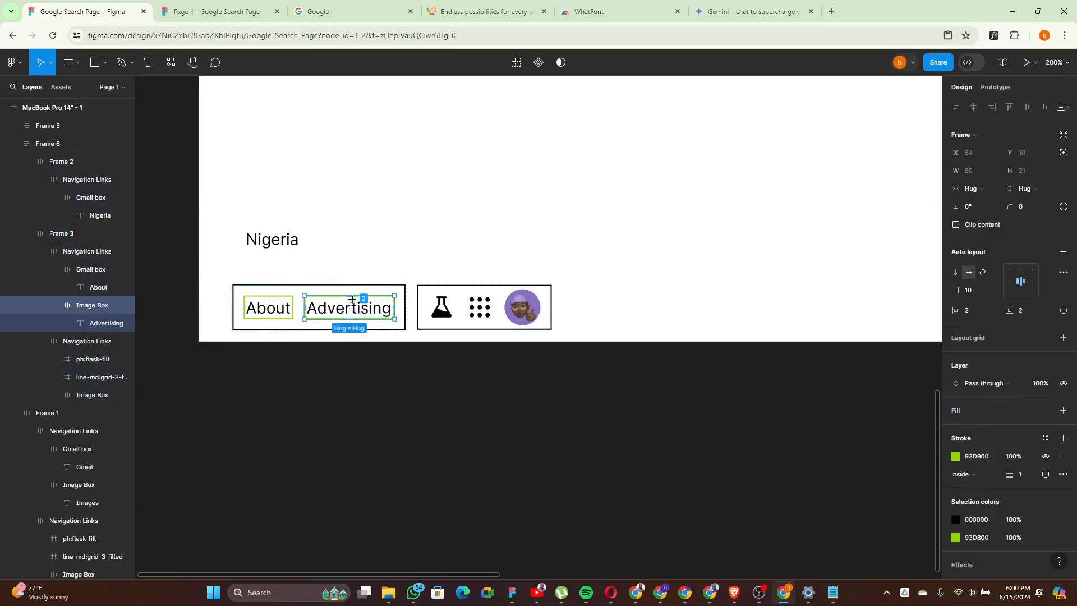
key("ctrl+d")
Replace the text of the duplicated Advertising box with "Business".
double_click(460, 314)
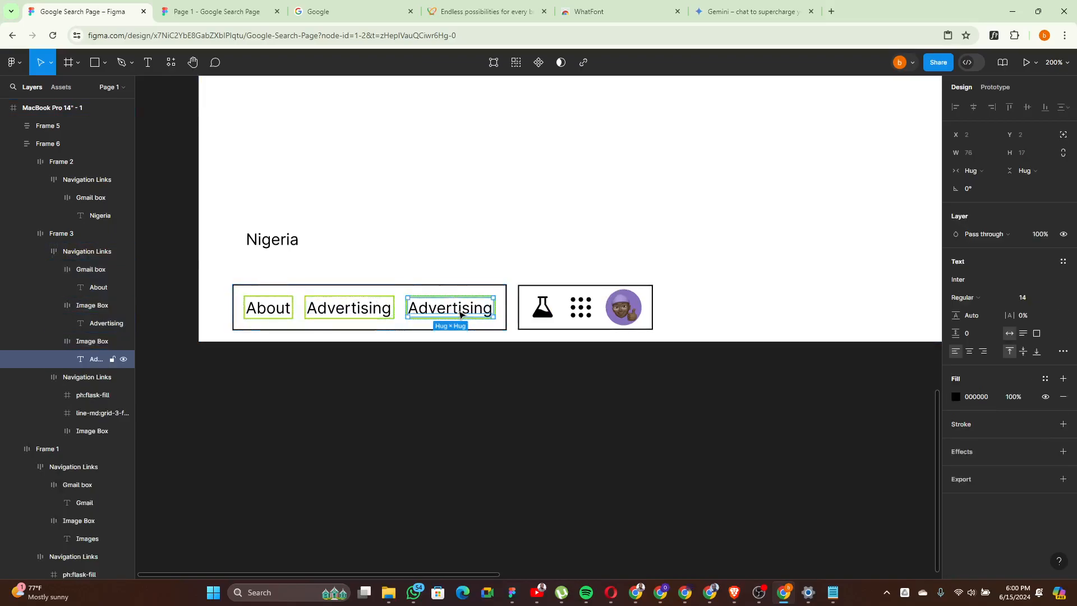
key("Return")
type("Businee")
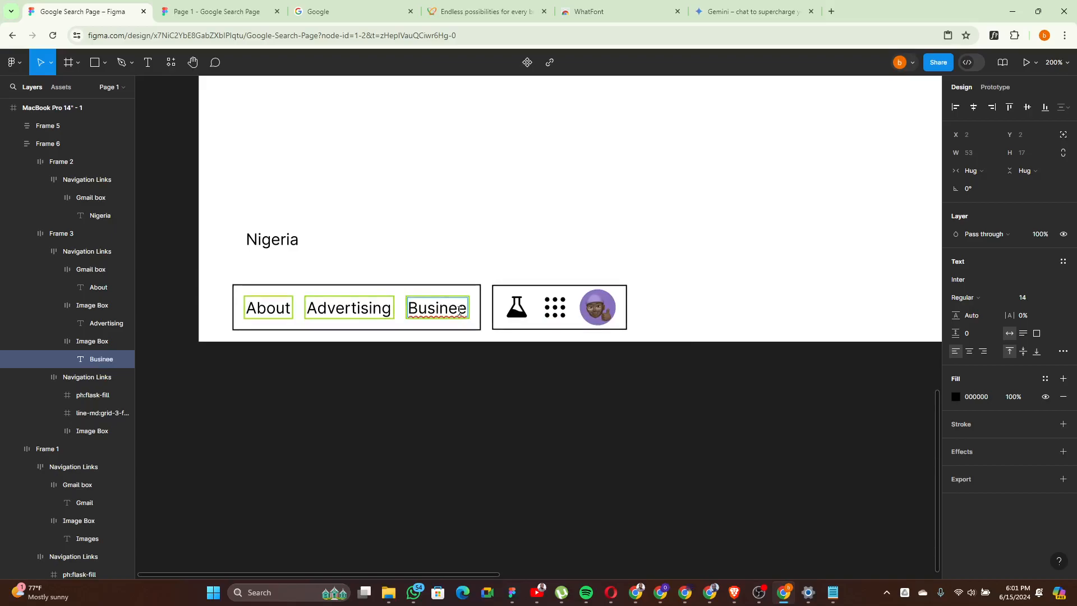
key("BackSpace")
type("ss")
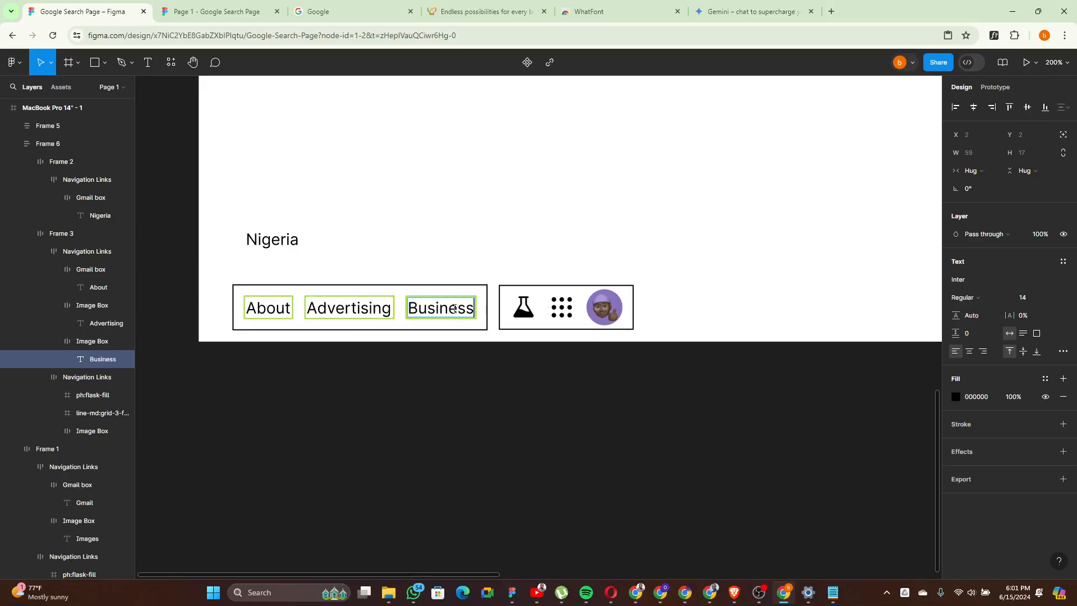
key("Escape")
key("Escape")
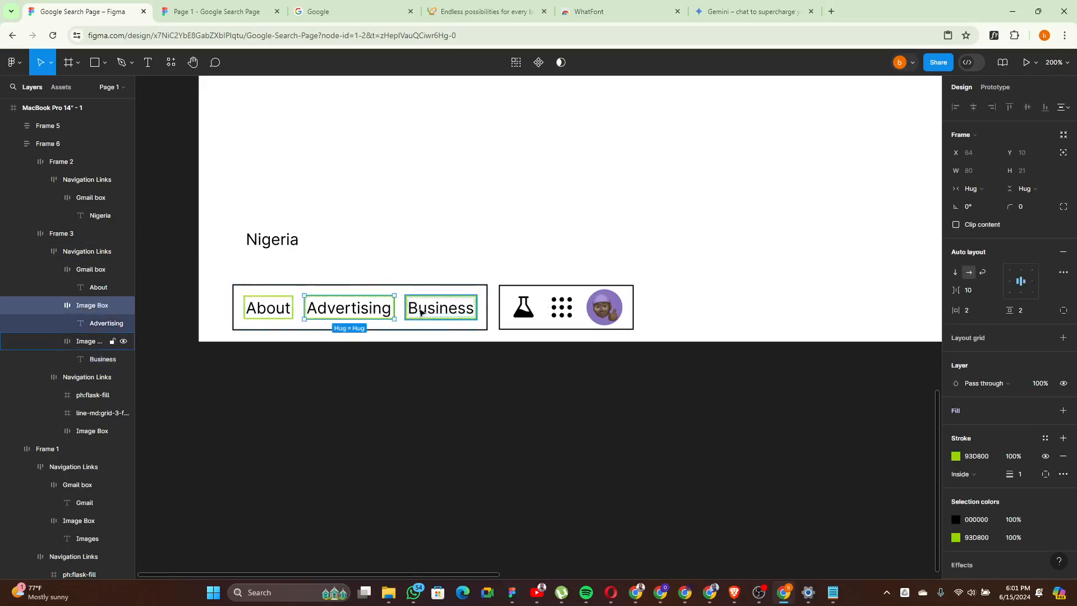
Duplicate the Business box in the lower footer row and, following the real footer, change the copy's text to "How Search Works".
key("ctrl+d")
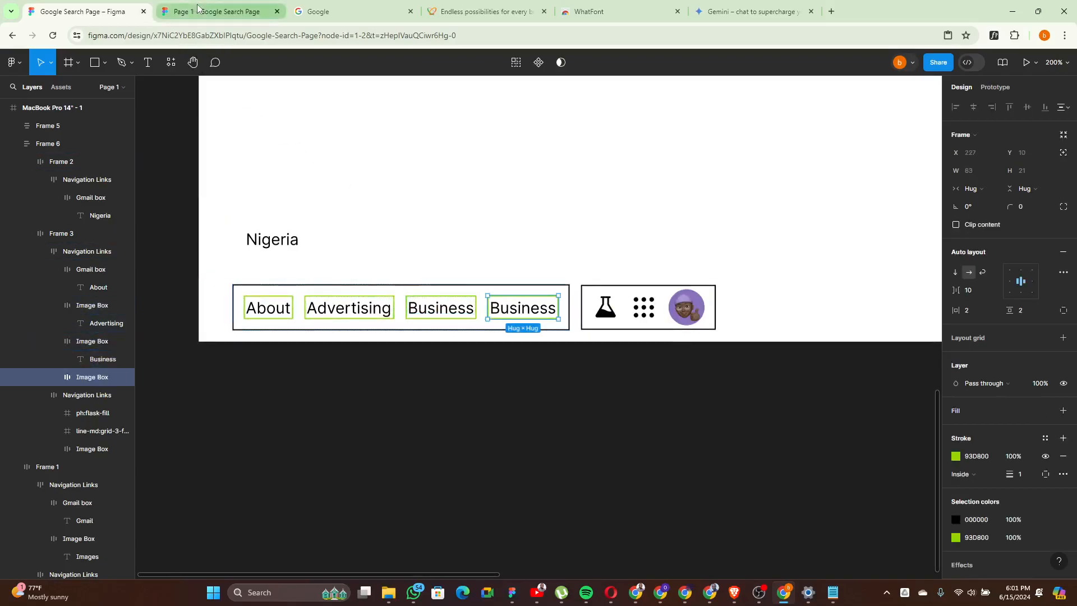
left_click(317, 11)
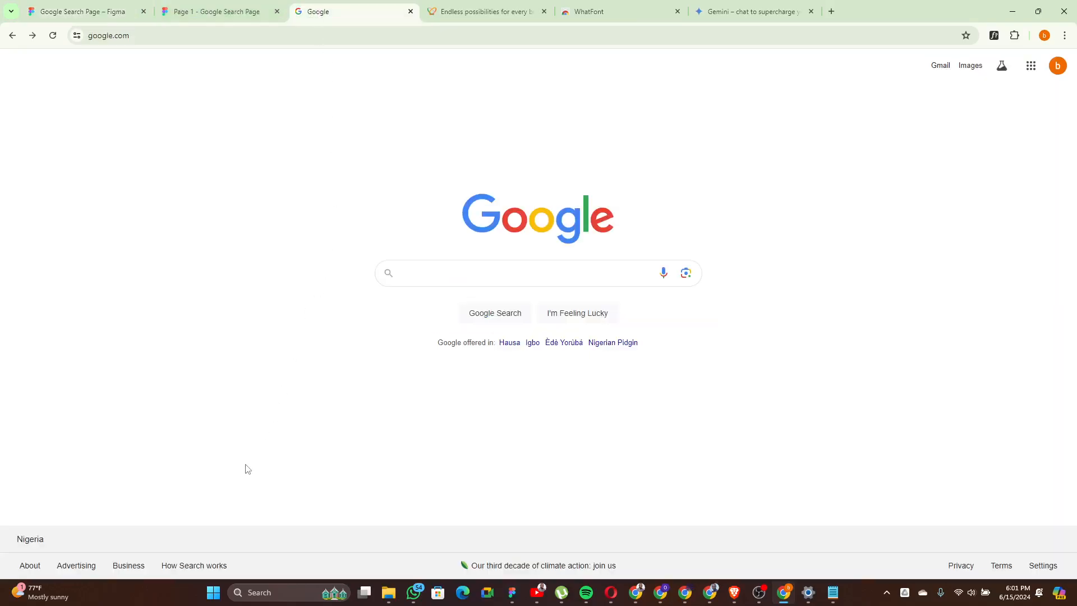
left_click(91, 14)
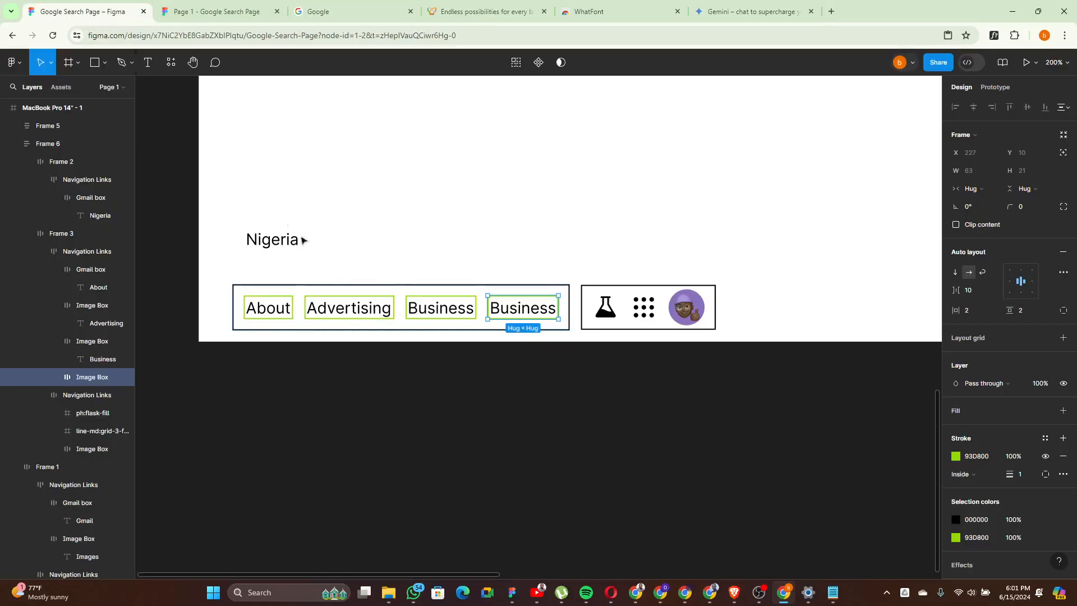
double_click(529, 310)
double_click(528, 310)
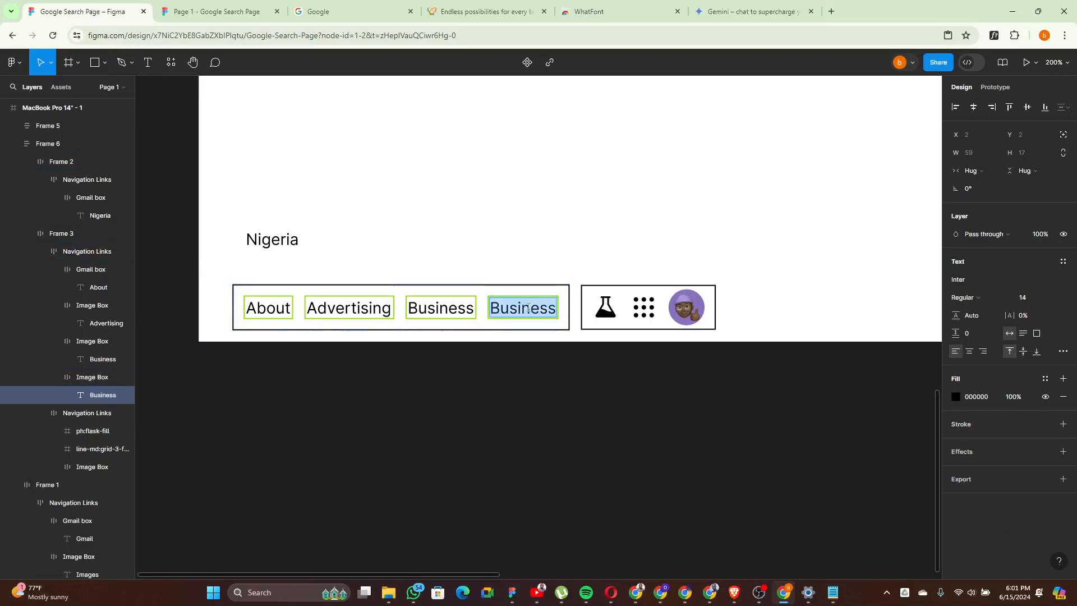
type("How Se")
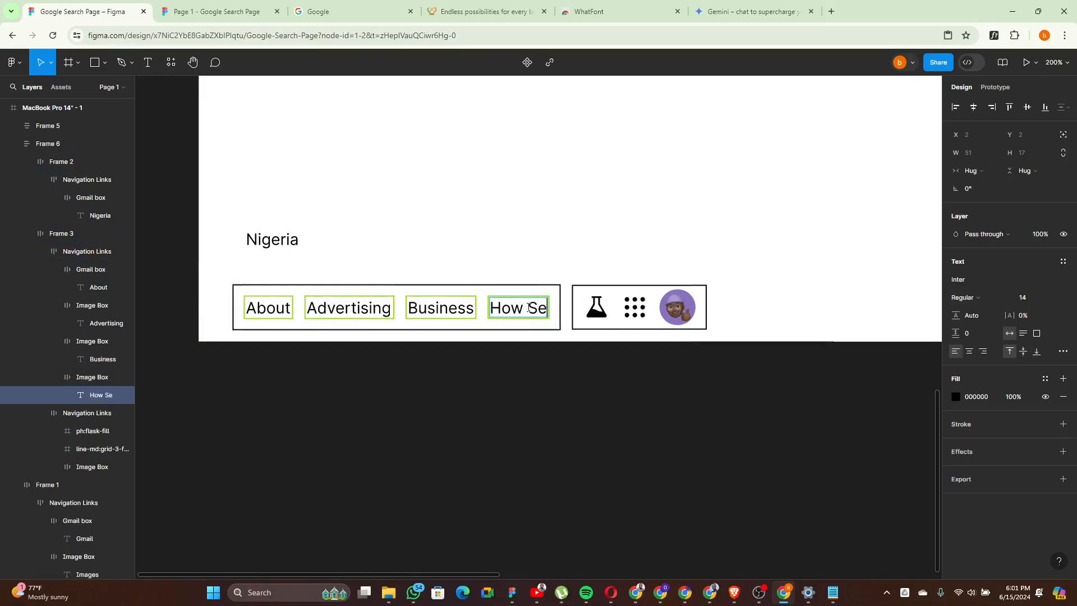
type("arch")
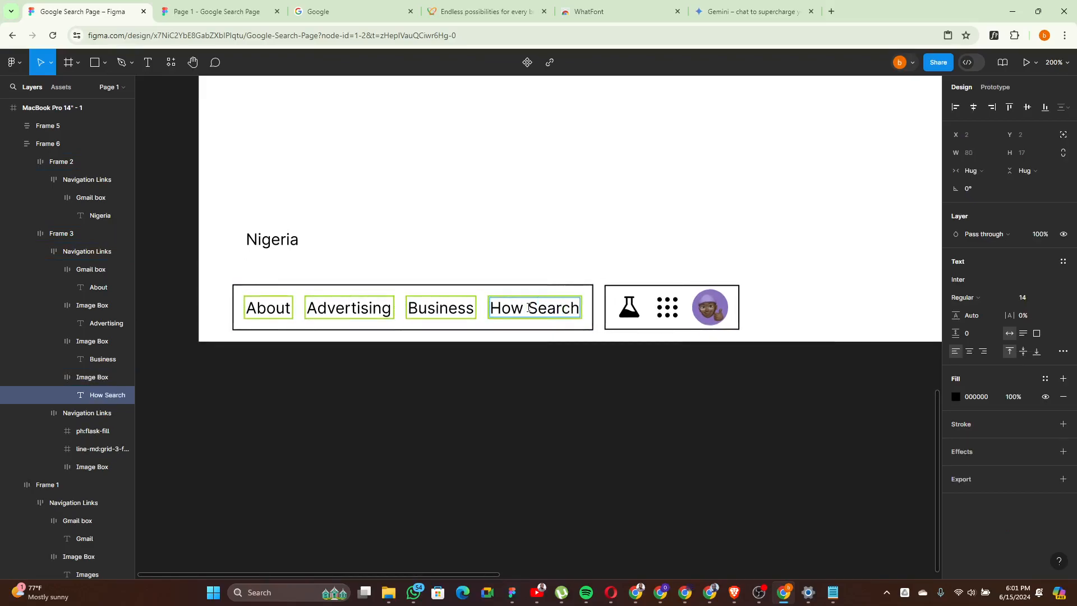
type(" Works")
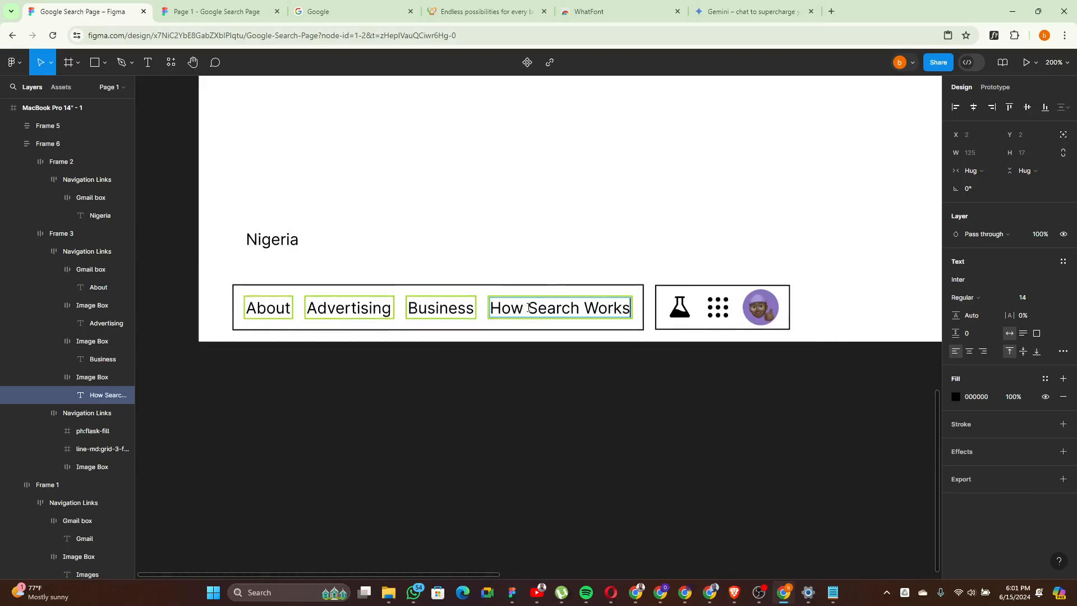
key("Escape")
Check the remaining links at the right end of the real Google footer.
left_click(517, 245)
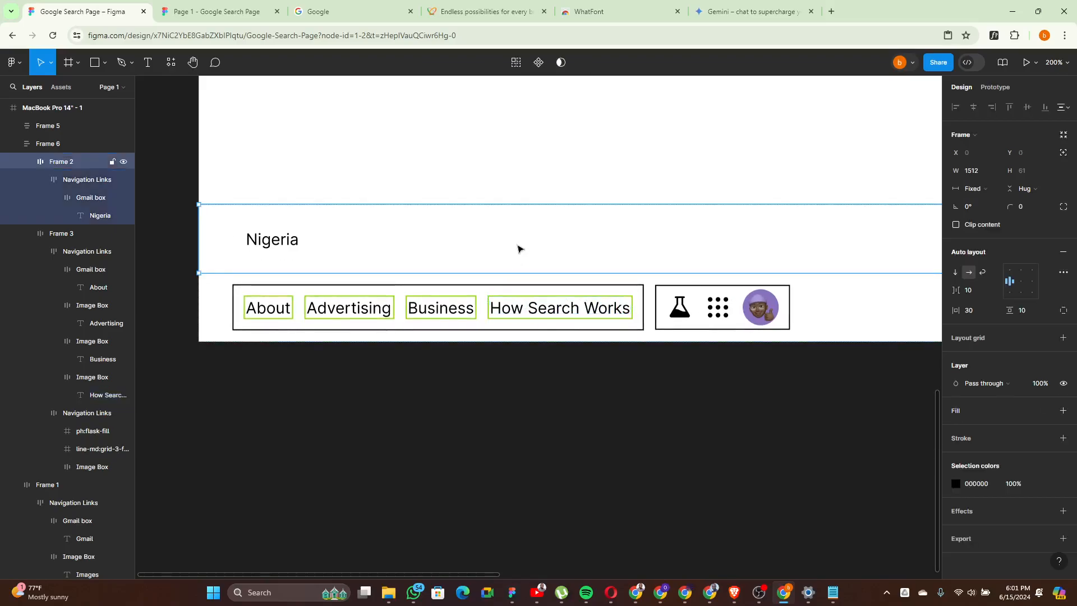
left_click(213, 7)
left_click(329, 6)
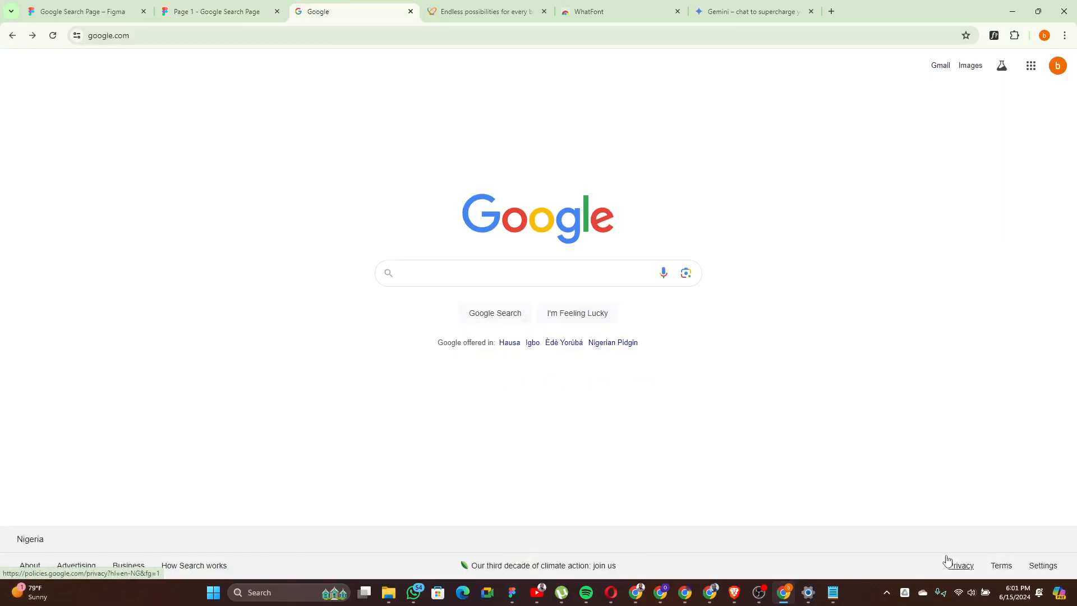
Return to the Figma design and delete the group of flask, grid and profile icons from the lower footer row.
left_click(37, 5)
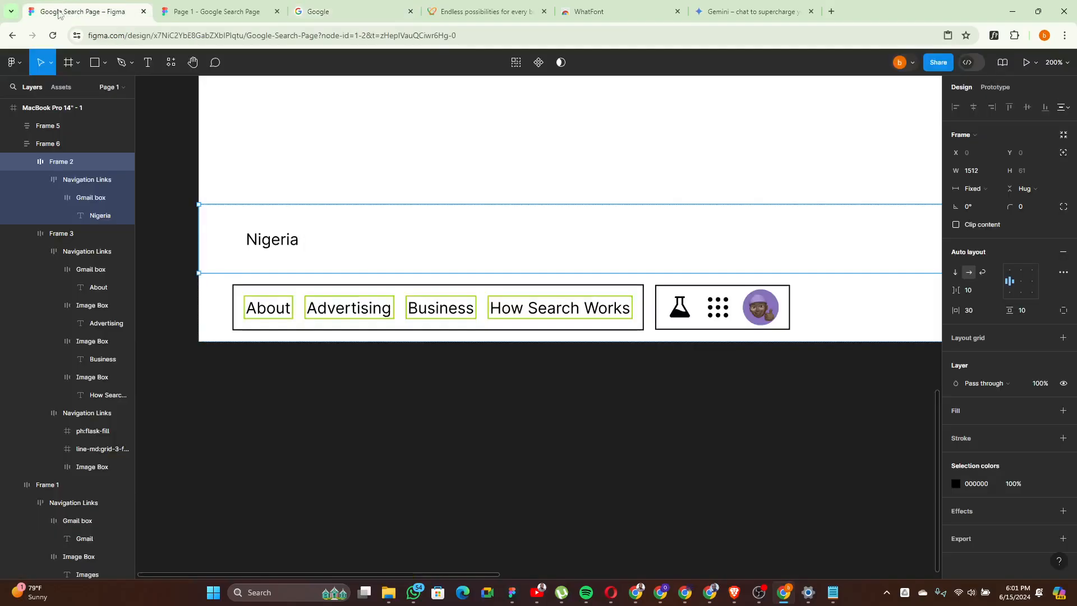
left_click(568, 302)
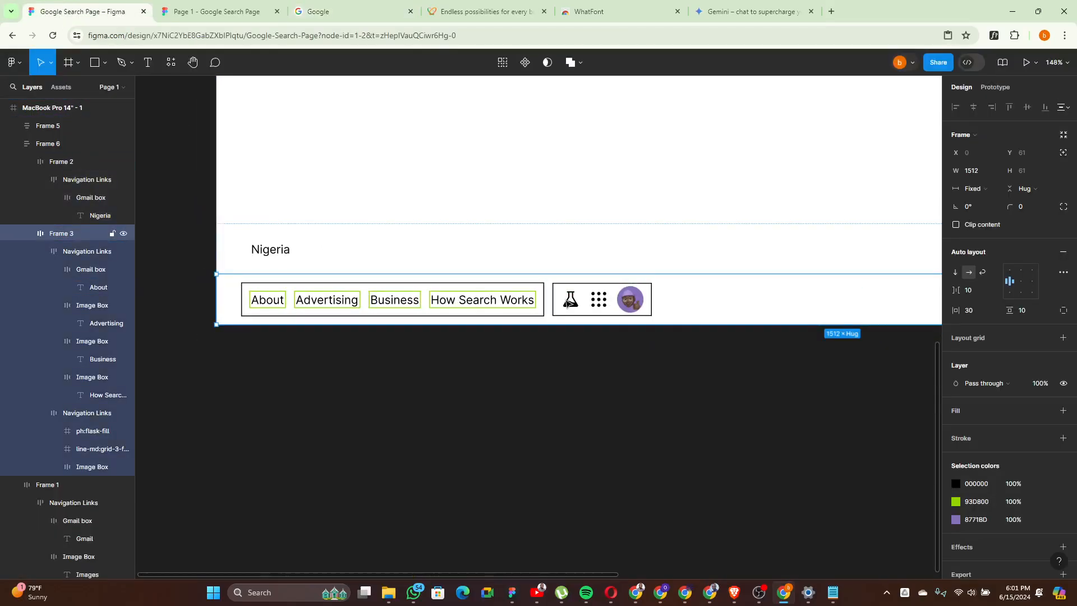
left_click(568, 301)
key("Delete")
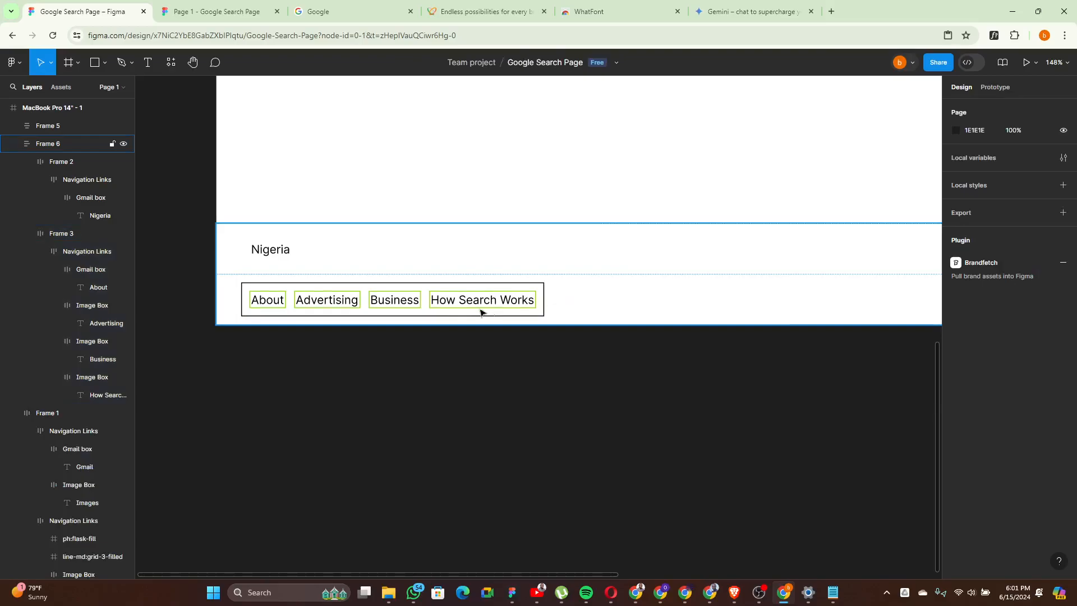
Remove the black stroke from the frame around the About to How Search Works links.
left_click(453, 305)
left_click(453, 305)
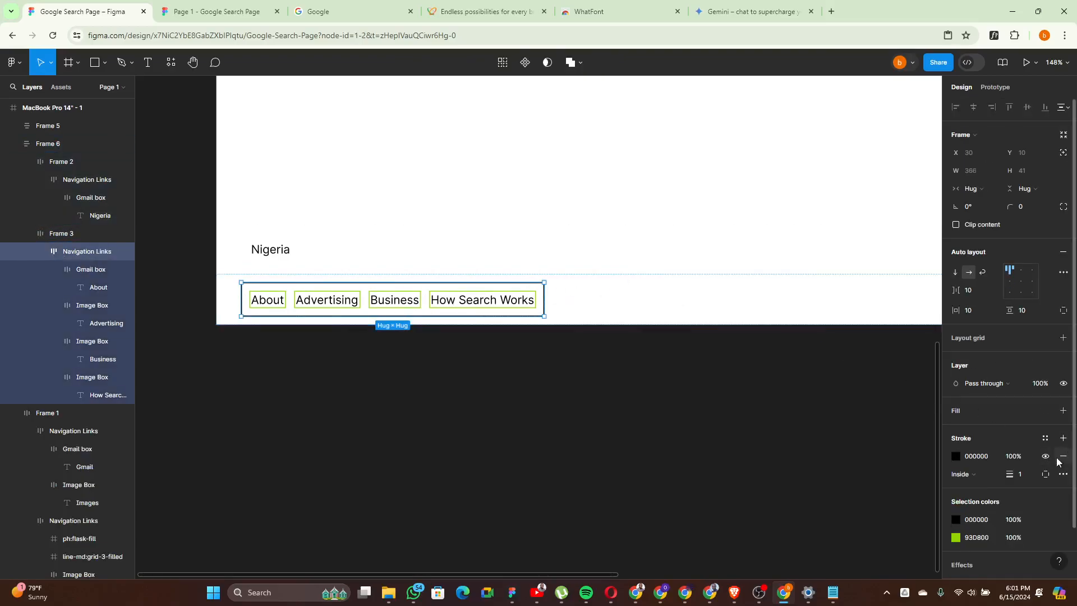
left_click(1063, 456)
Remove the green stroke from the About, Advertising, Business and How Search Works boxes together.
left_click(466, 300)
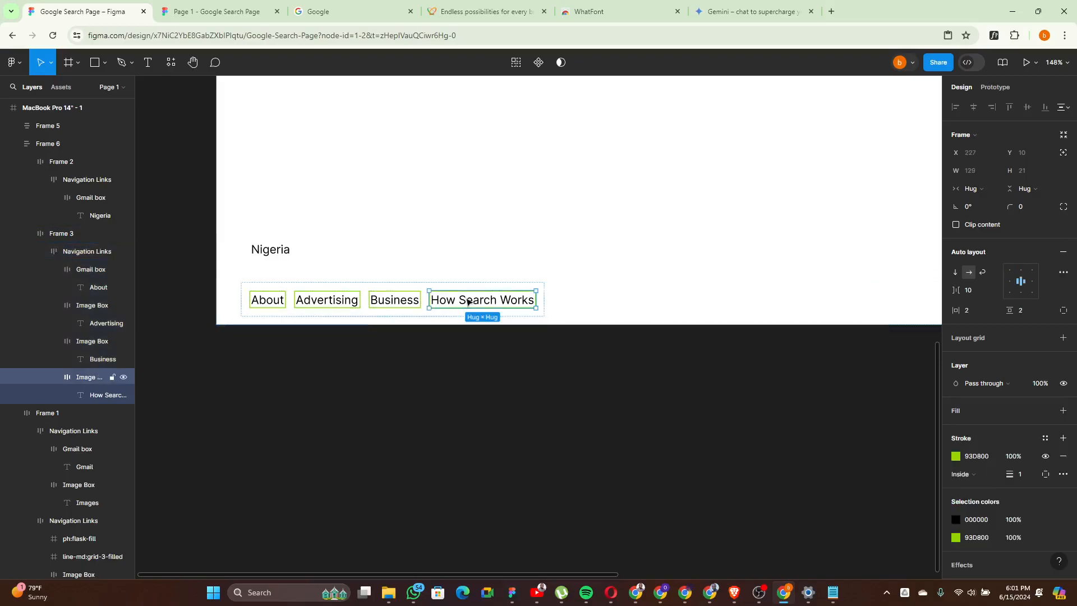
left_click(412, 304, "shift")
left_click(339, 302, "shift")
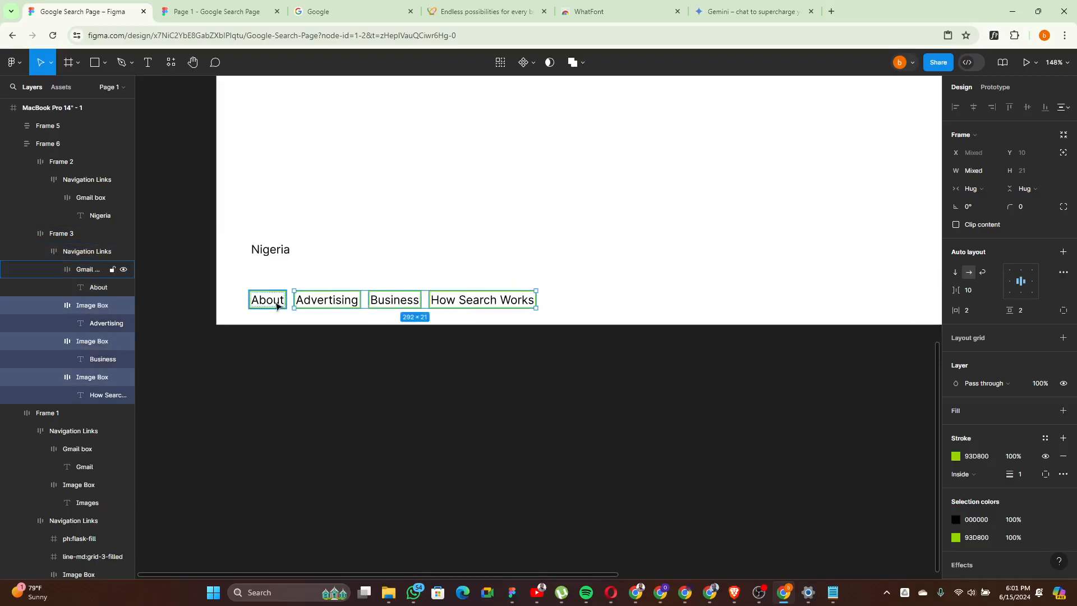
left_click(268, 301, "shift")
left_click(1061, 458)
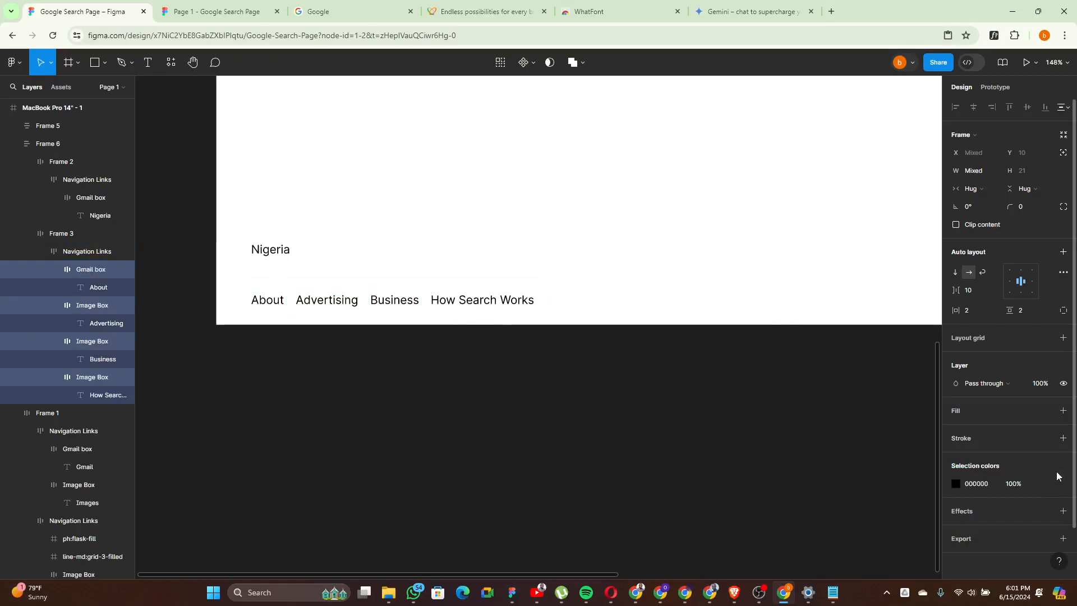
Set the spacing between the four links in the lower footer row to 20.
left_click(574, 288)
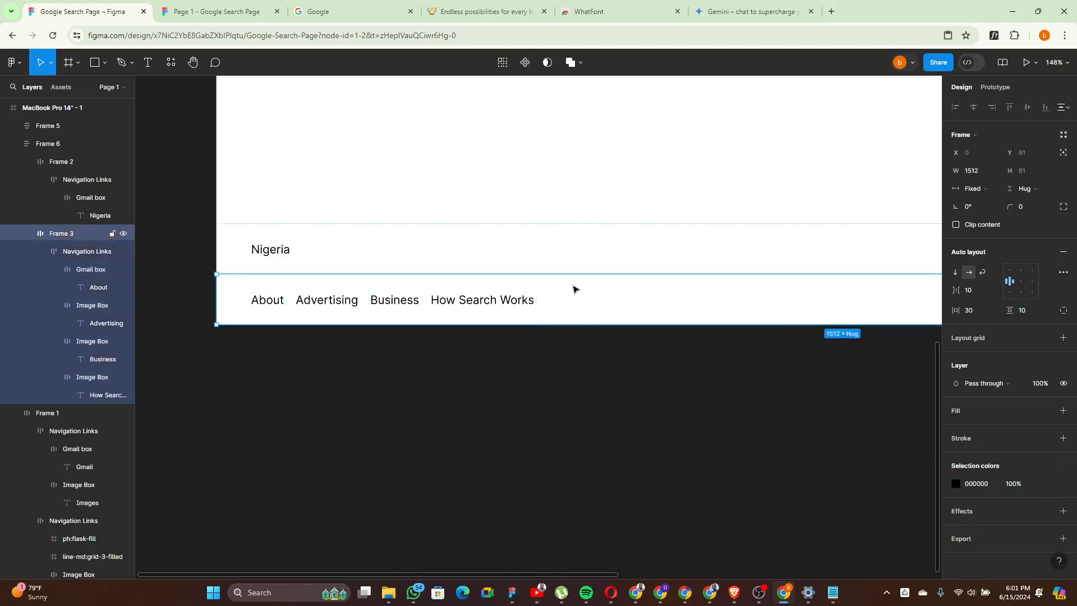
left_click(426, 300)
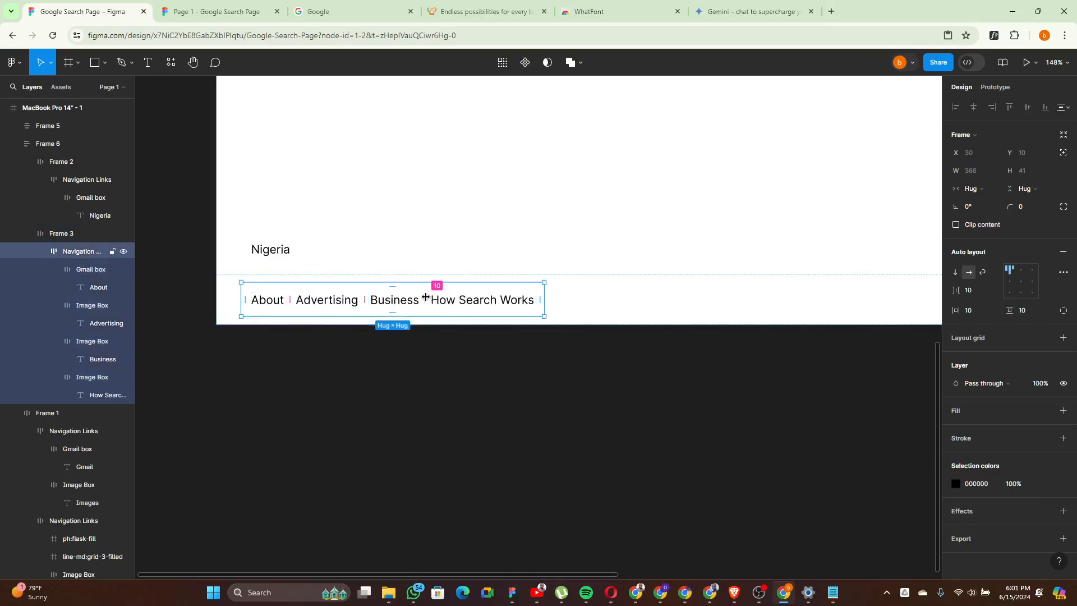
left_click(425, 297)
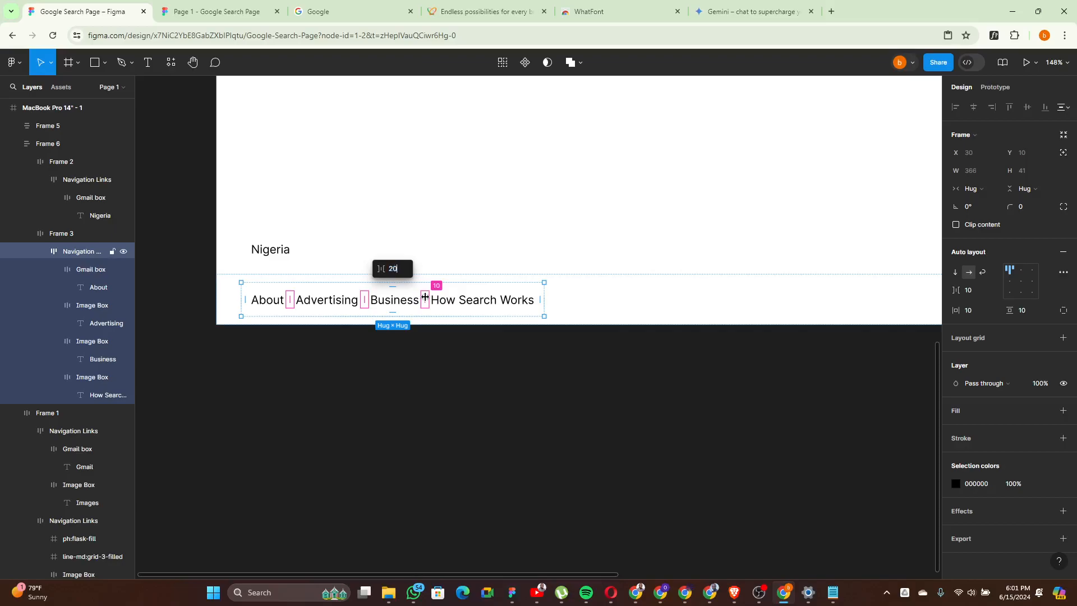
key("Return")
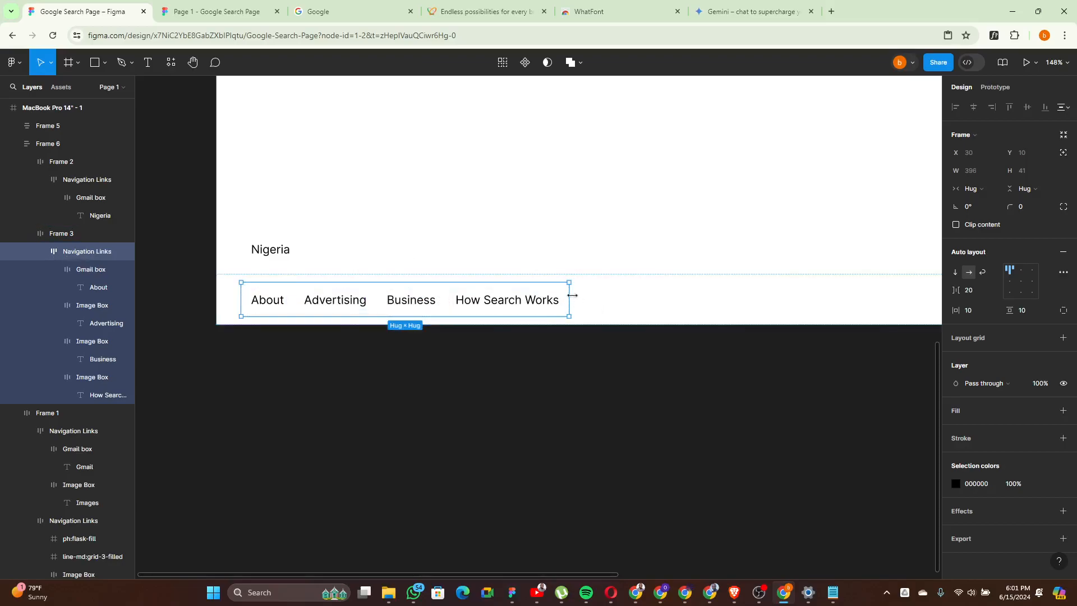
Duplicate the four-link group twice within the lower footer row.
left_click(604, 293)
left_click(528, 300)
key("ctrl+d")
key("ctrl+d")
scroll(304, 337, "down", 2)
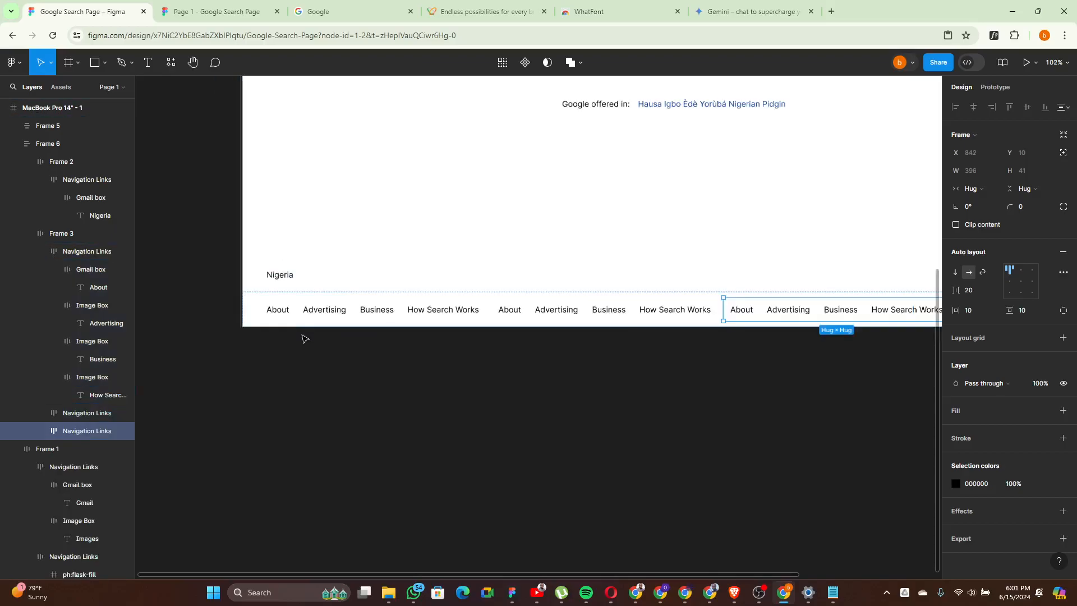
scroll(309, 345, "down", 2)
scroll(633, 331, "up", 2)
scroll(379, 334, "down", 2)
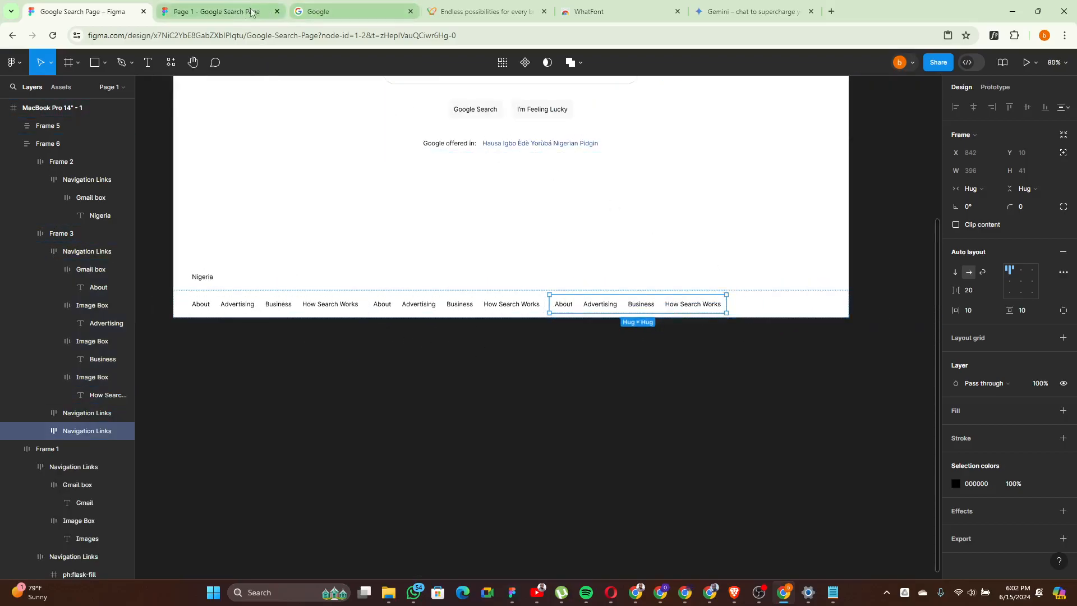
Check the real Google footer's layout and set the gap between the lower row's three link groups to Auto.
left_click(367, 6)
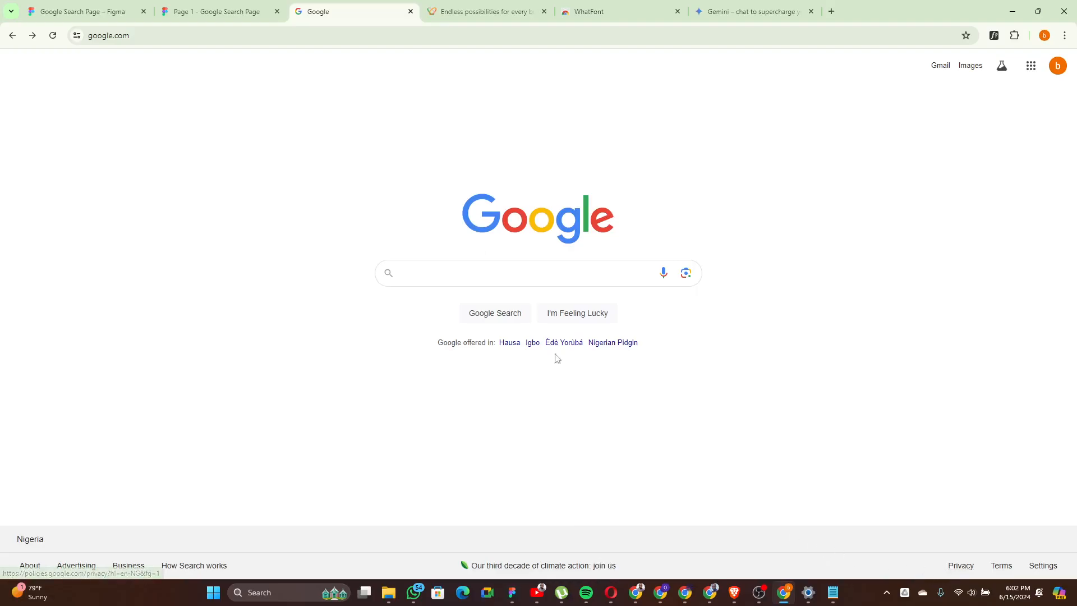
left_click(98, 8)
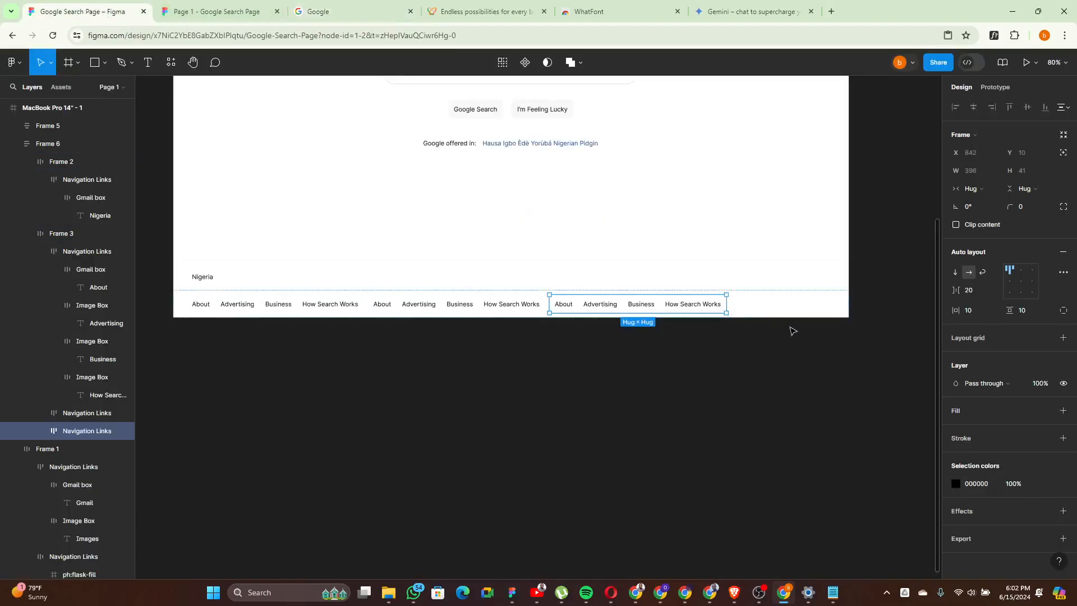
left_click(777, 303)
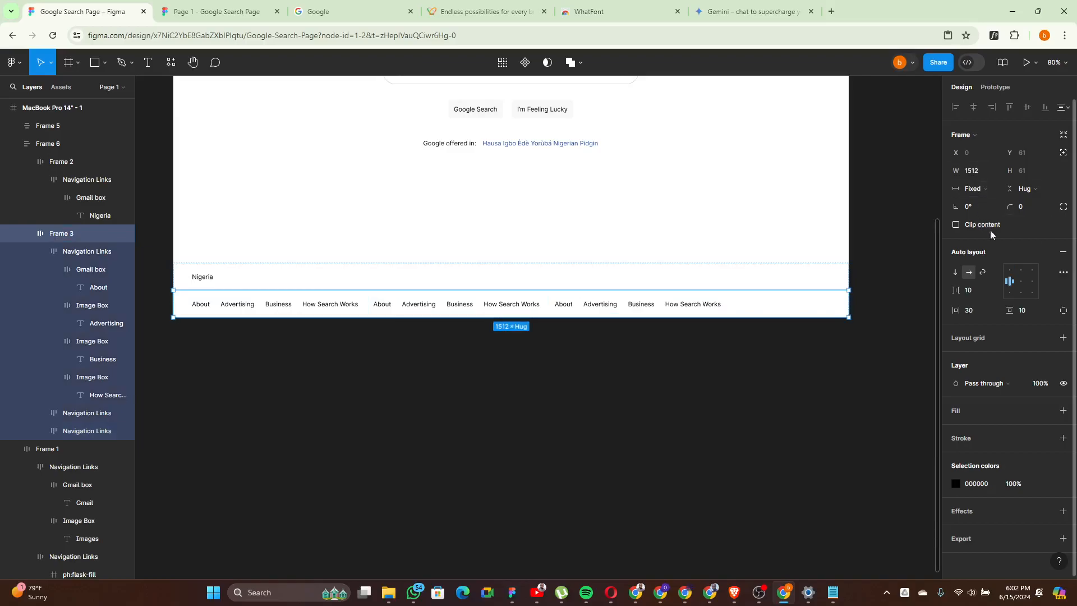
left_click(993, 291)
left_click(982, 327)
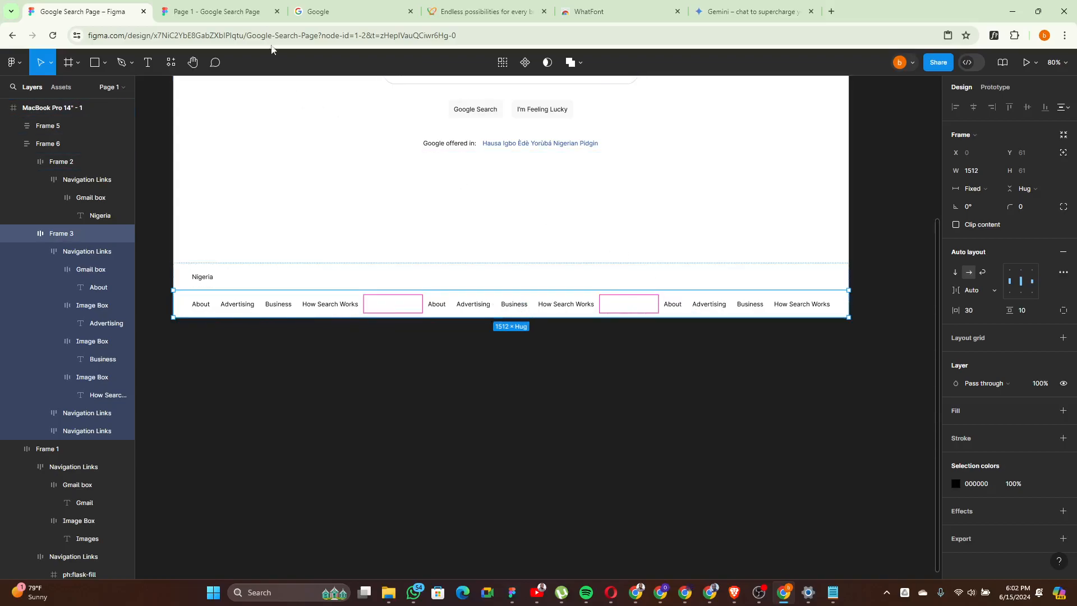
Following the real Google footer, change the last group's first three links to "Privacy", "Terms" and "Settings".
left_click(314, 7)
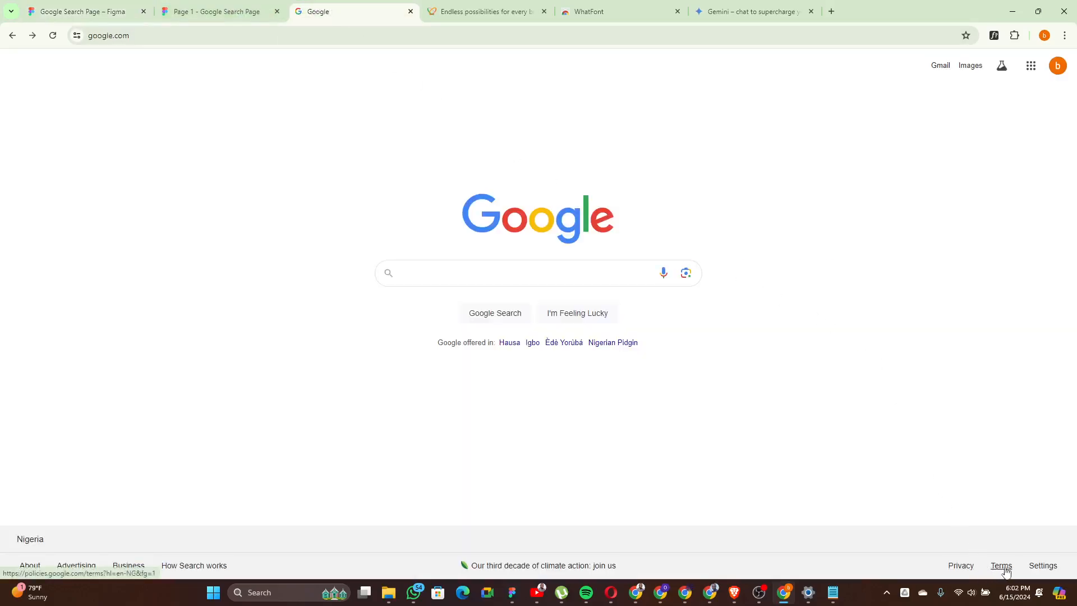
left_click(93, 9)
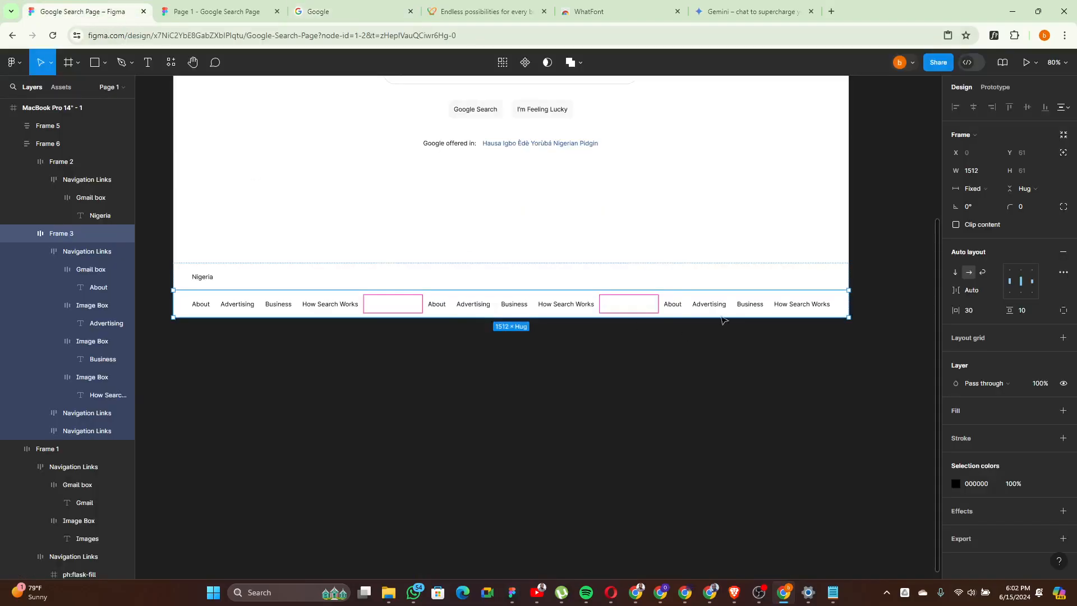
scroll(723, 323, "up", 5)
double_click(630, 306)
double_click(631, 305)
type("Privacy")
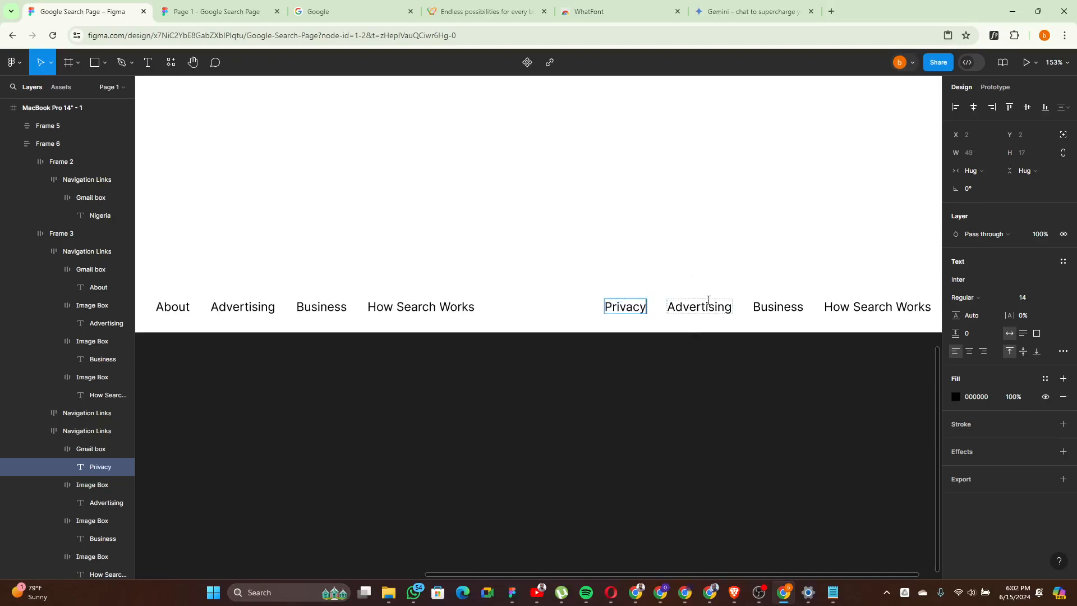
double_click(708, 305)
type("Terms")
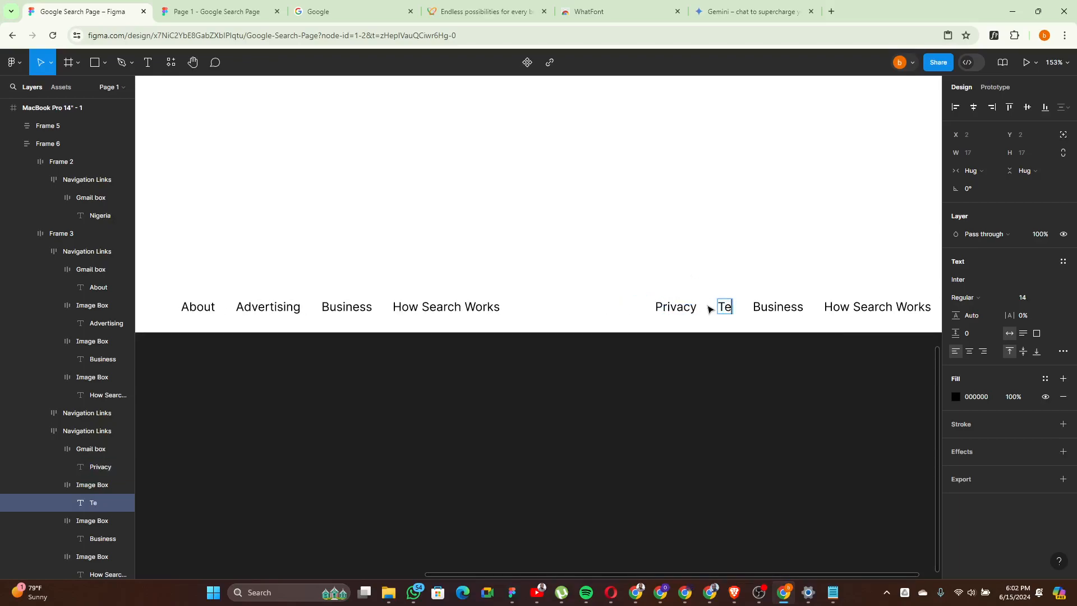
double_click(757, 313)
type("Settings")
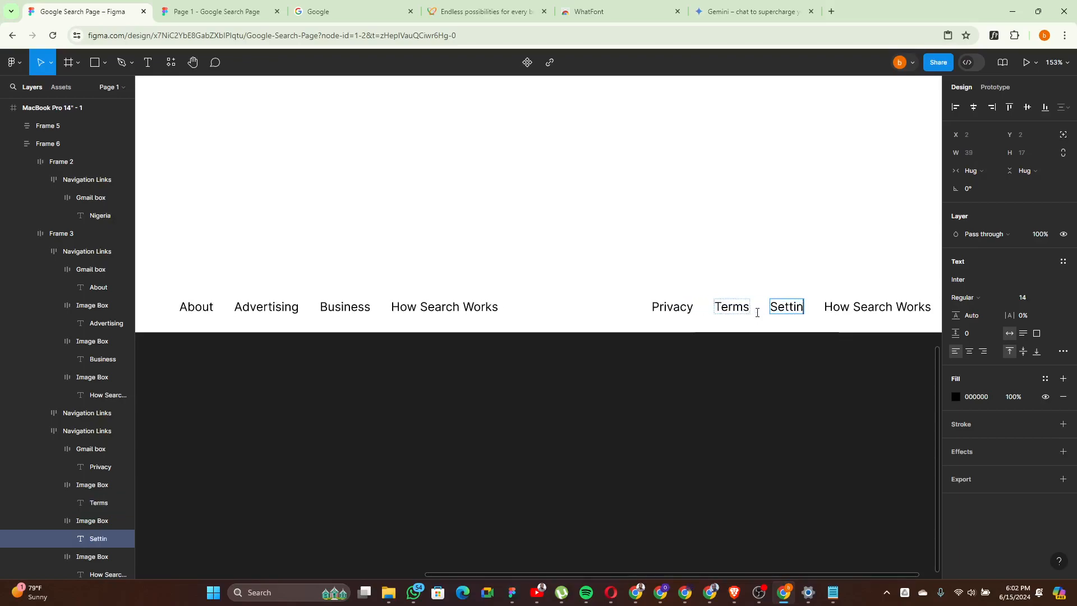
Delete the How Search Works box from the group containing Privacy, Terms and Settings.
scroll(606, 271, "down", 4)
left_click(621, 378)
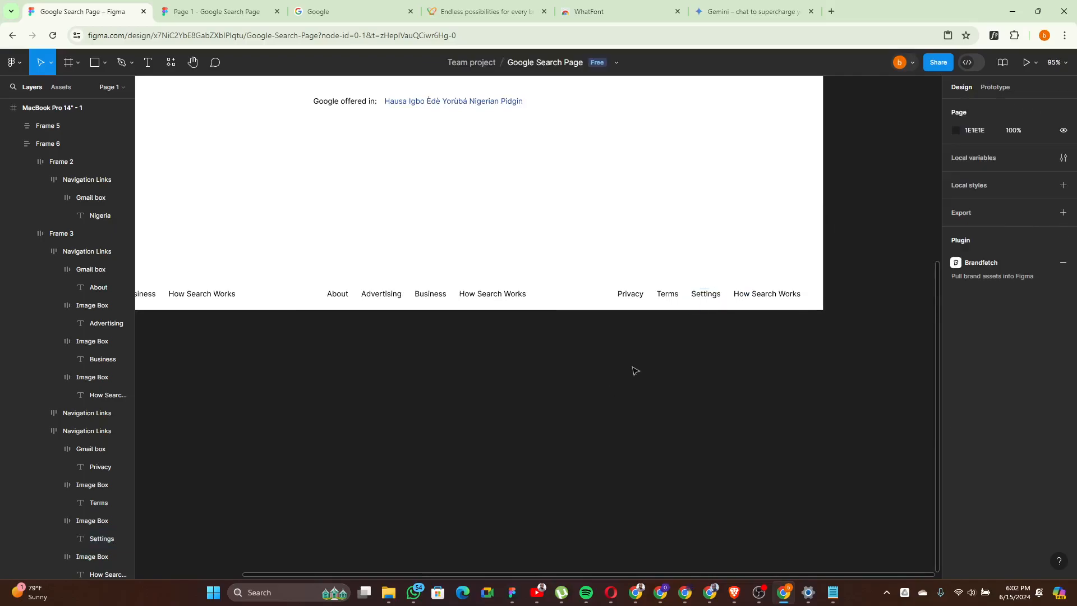
scroll(750, 304, "up", 3)
left_click(757, 295)
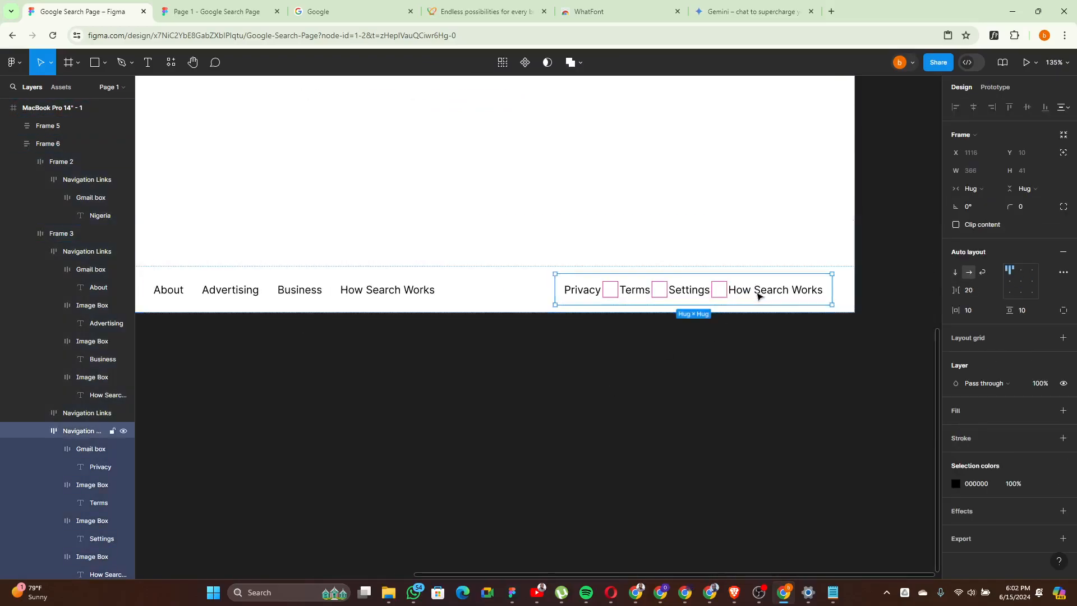
left_click(757, 296)
key("Delete")
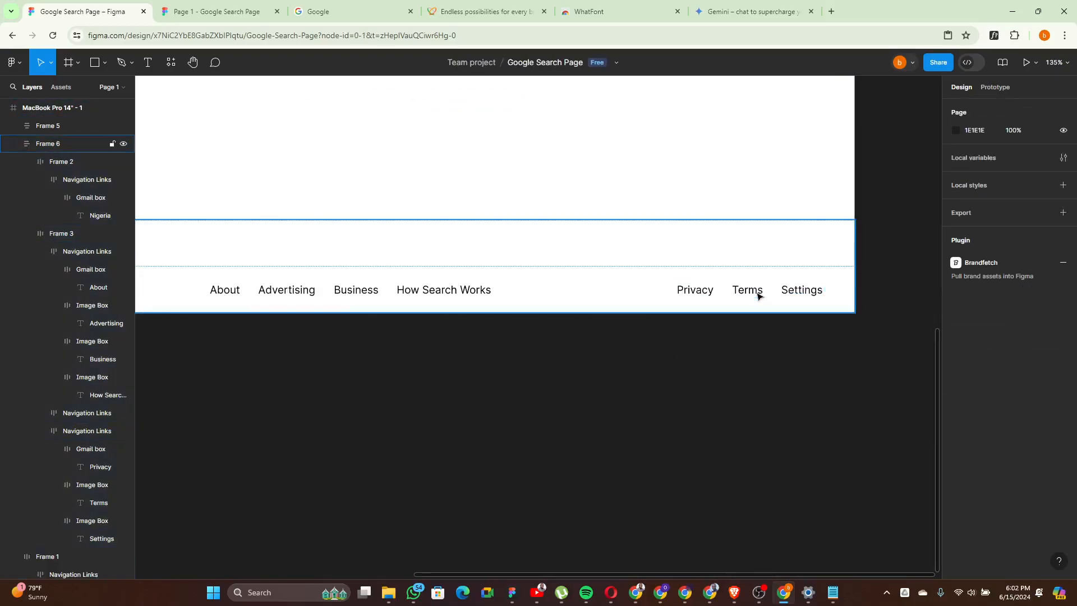
Match the Privacy, Terms and Settings group's width to the first link group at 396 and align its links to the right.
scroll(815, 284, "down", 5)
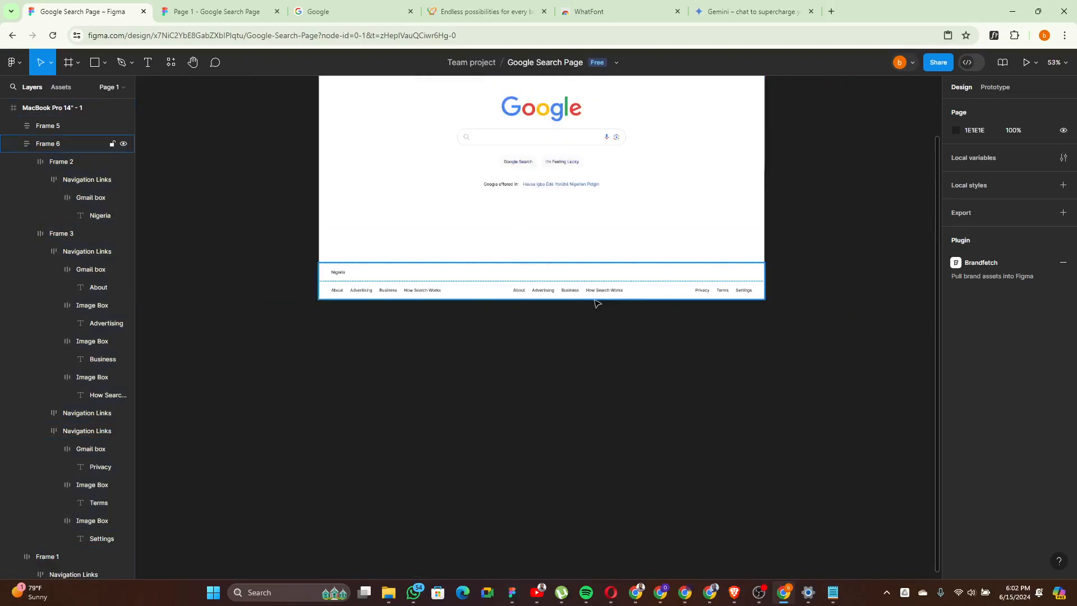
scroll(538, 288, "up", 3)
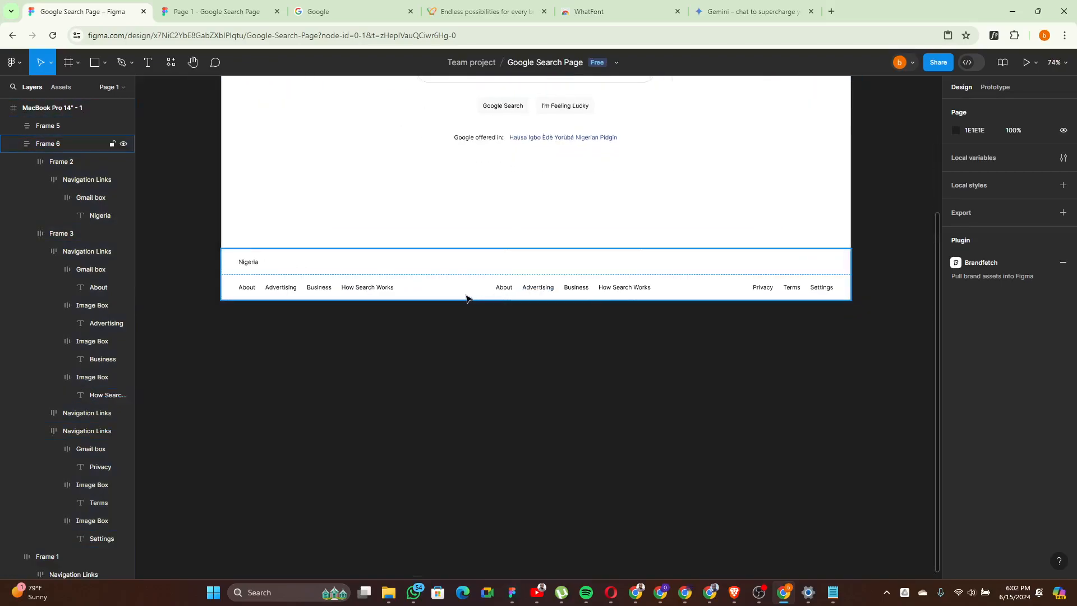
left_click(381, 293)
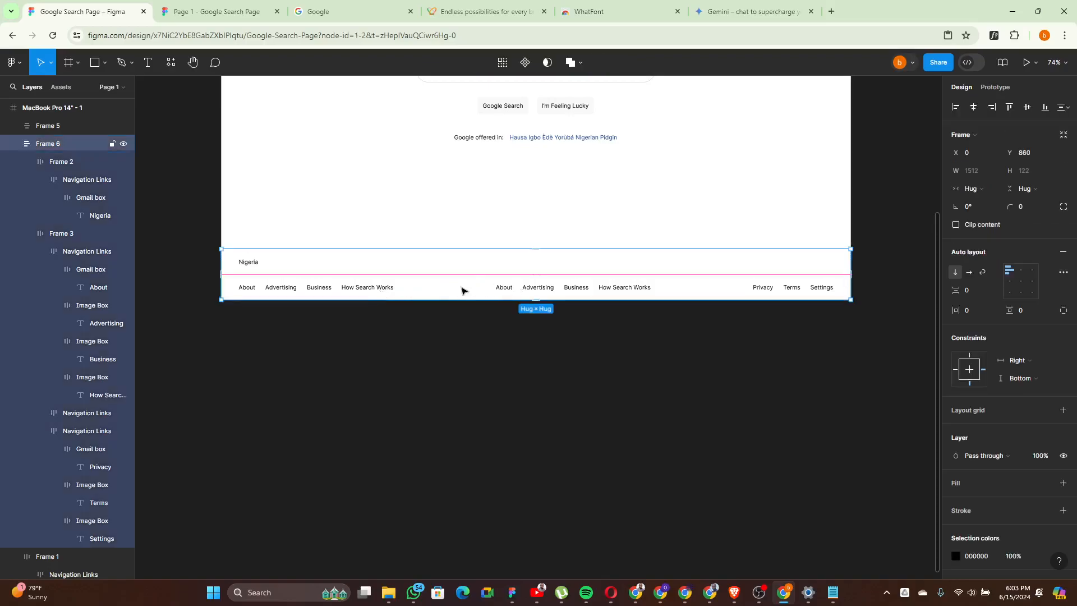
left_click(494, 290)
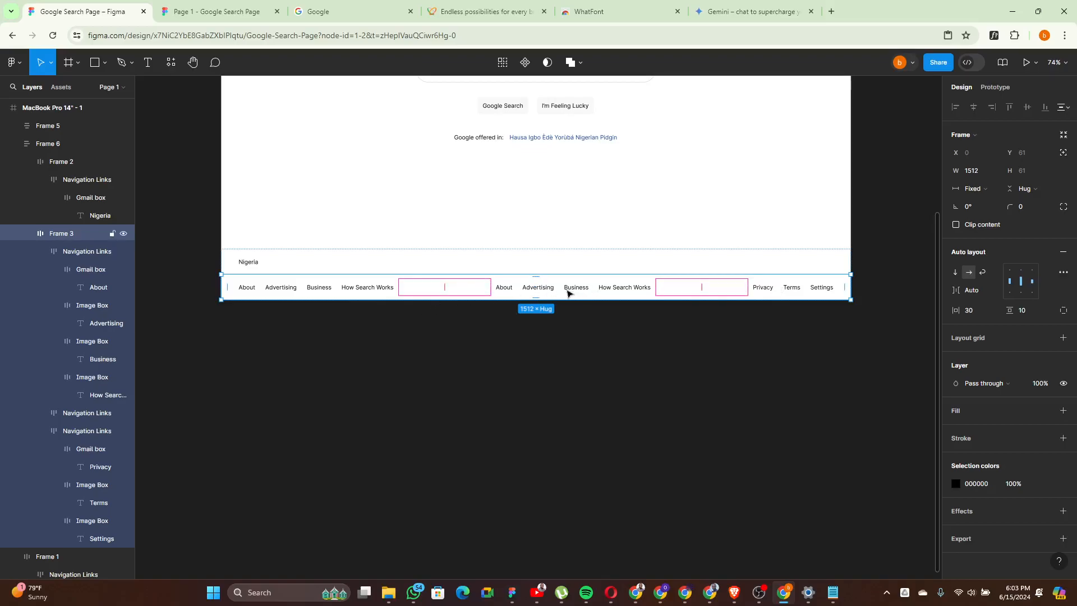
scroll(568, 292, "up", 3)
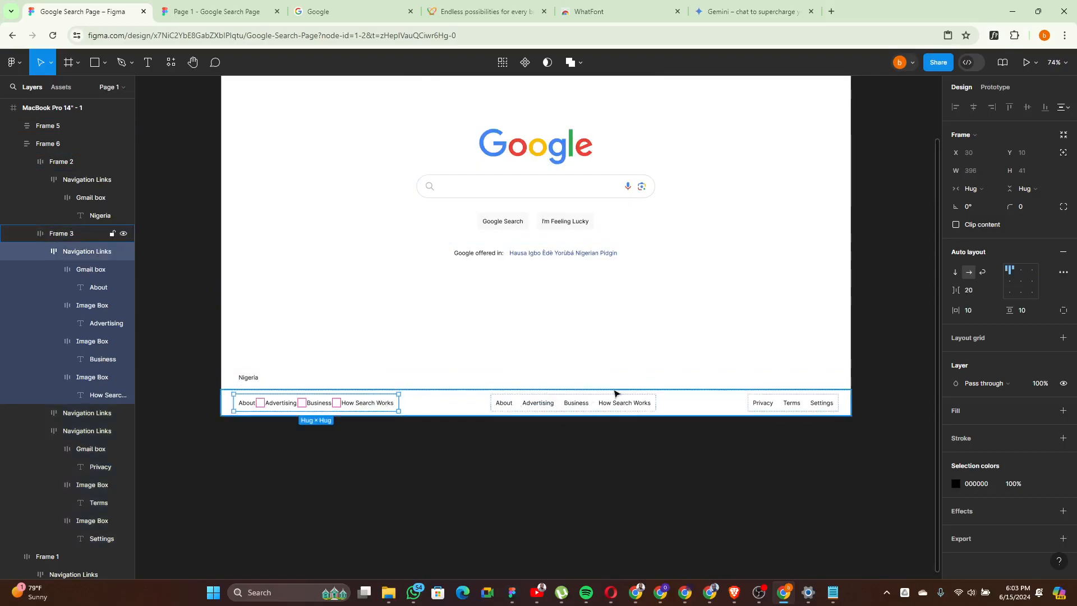
left_click(748, 404)
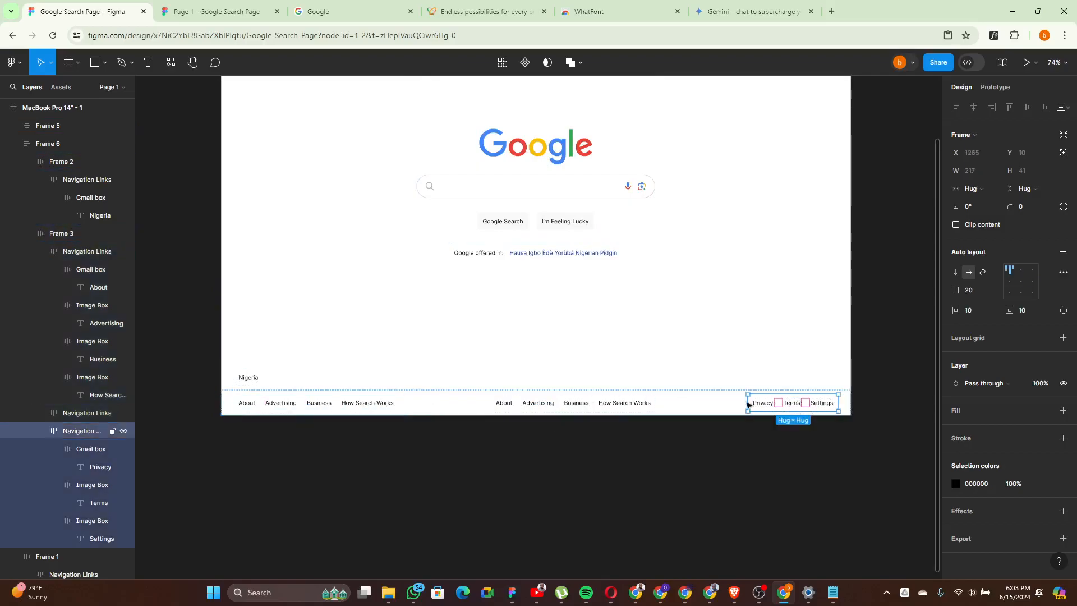
left_click(389, 403)
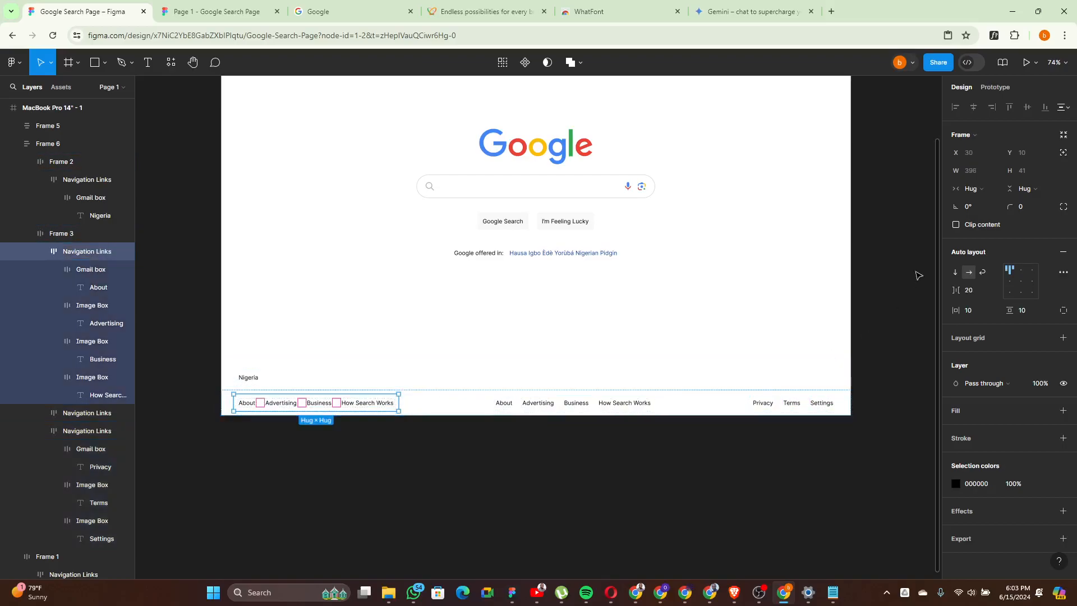
left_click(770, 411)
left_click(974, 172)
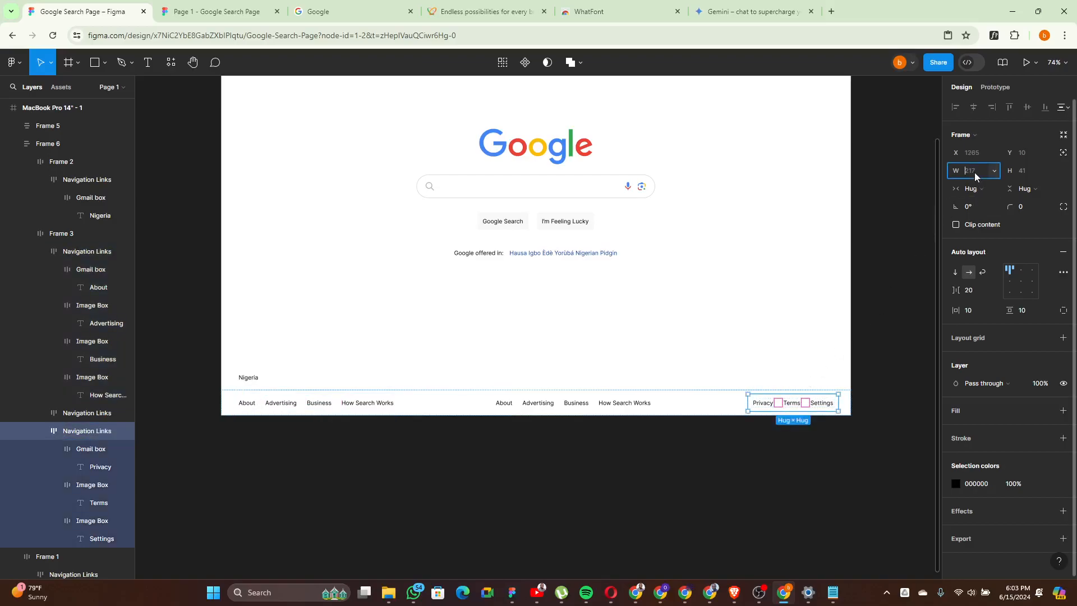
key("Return")
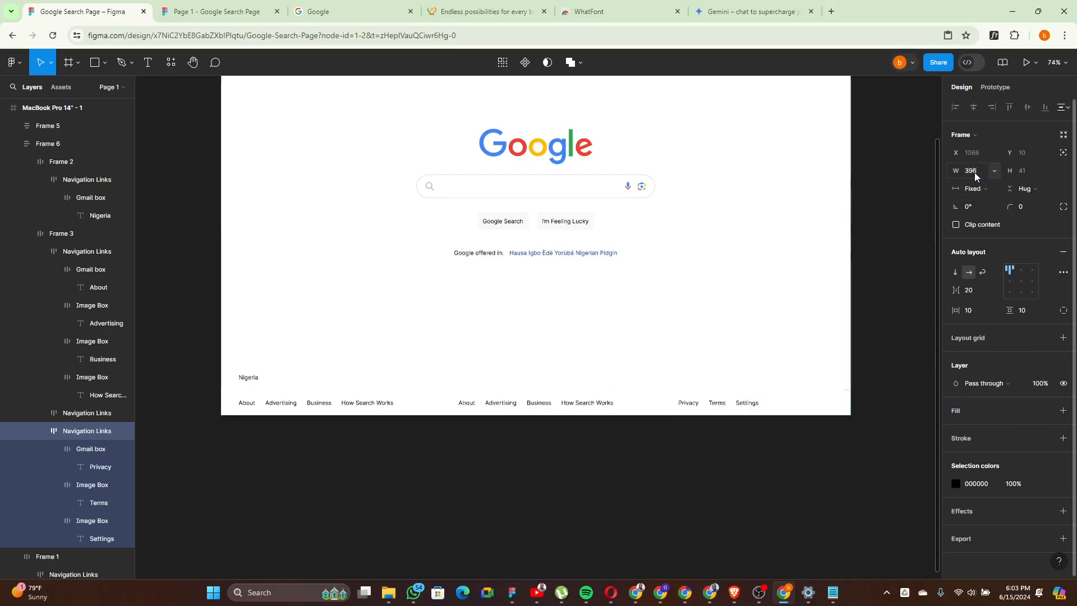
left_click(1029, 282)
left_click(663, 457)
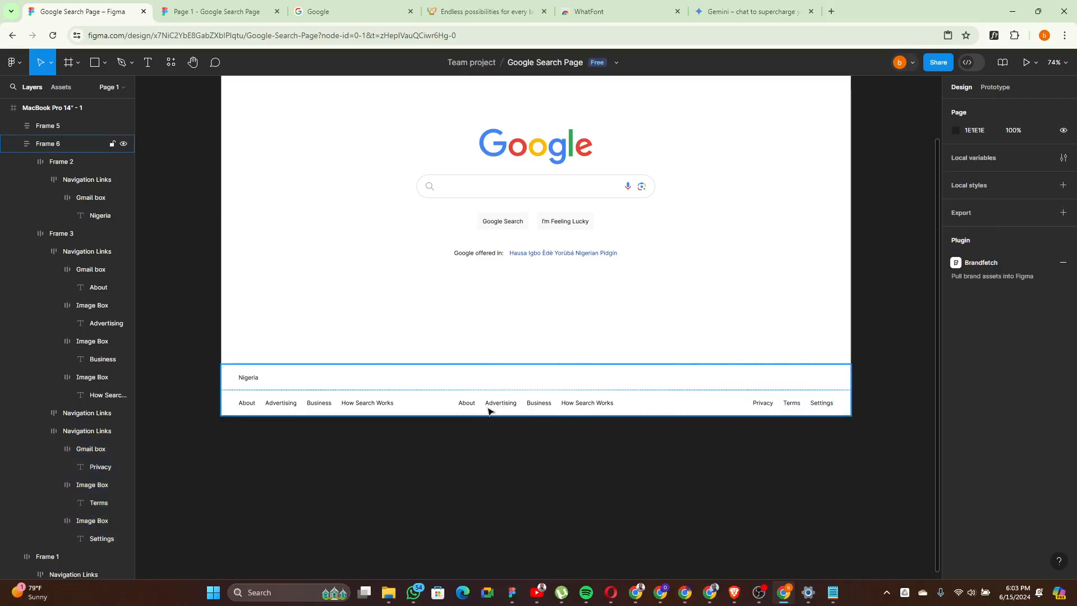
Delete the About and Advertising boxes from the footer's centre link group, keeping Business and How Search Works.
scroll(489, 411, "up", 3)
double_click(447, 404)
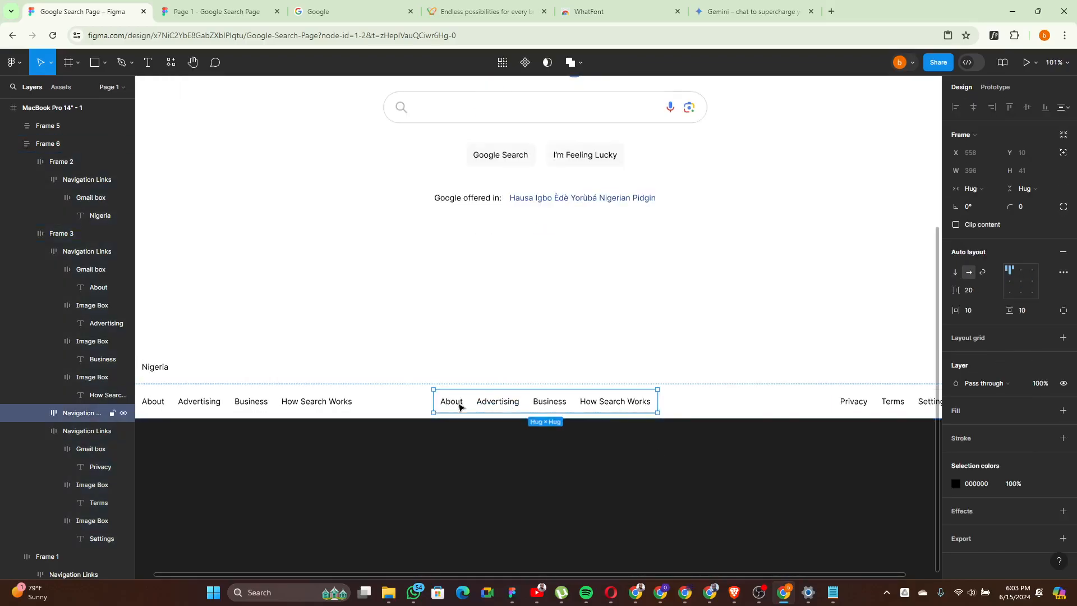
left_click(459, 406)
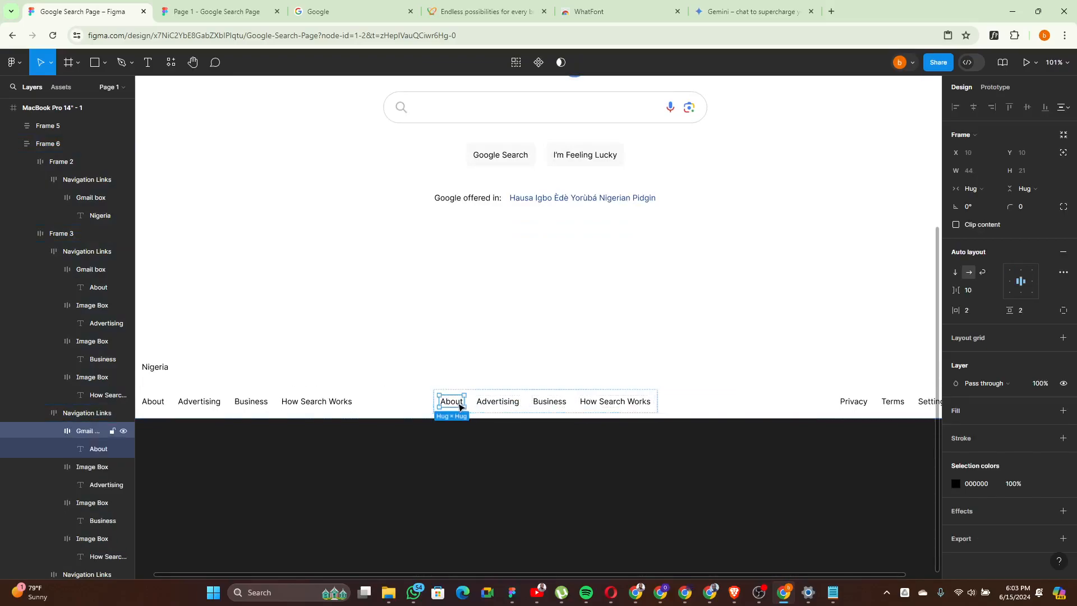
left_click(497, 401)
left_click(457, 404, "shift")
left_click(548, 403, "shift")
key("Delete")
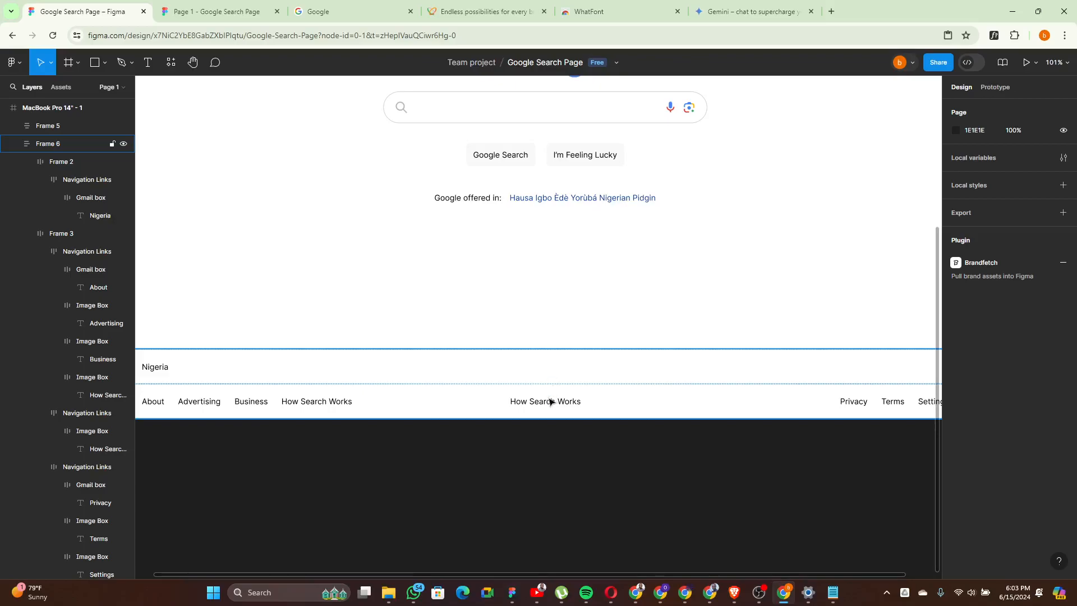
key("ctrl+z")
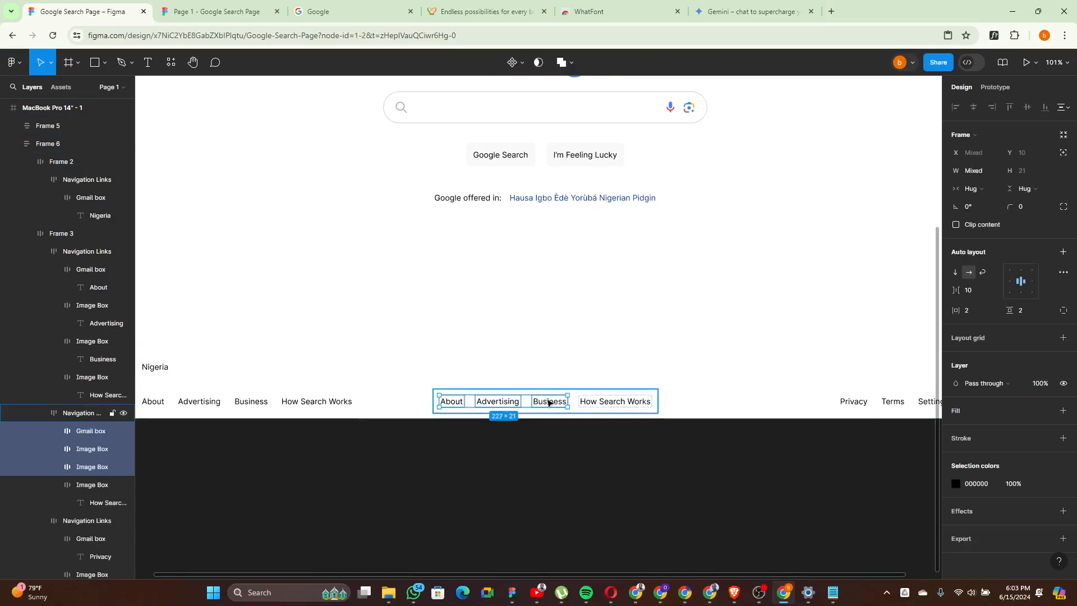
left_click(550, 403, "shift")
key("Delete")
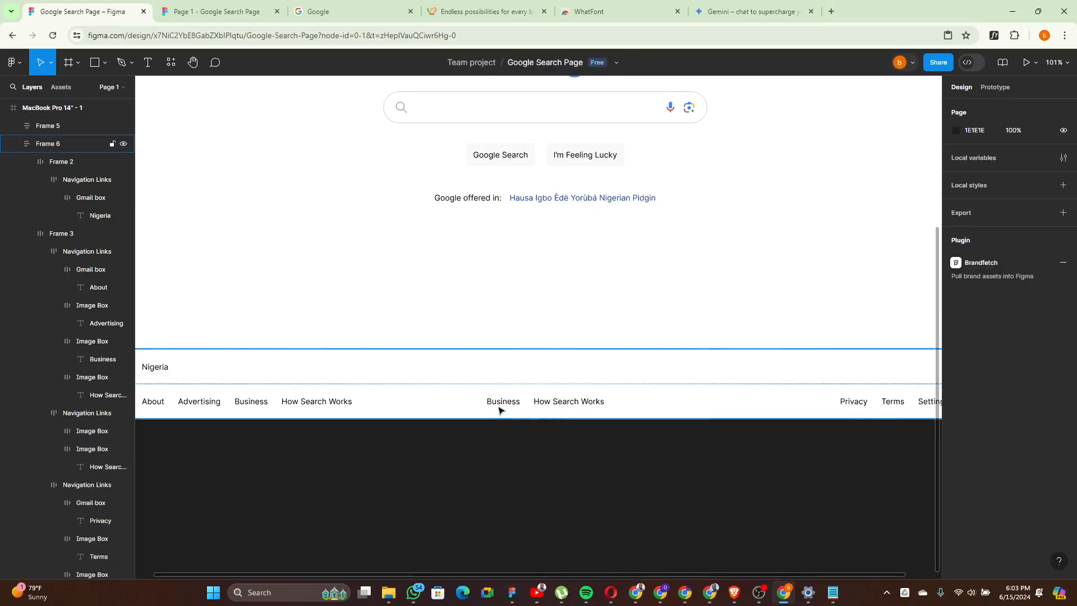
Copy the leaf image from the real Google page's footer and paste it onto the empty Figma canvas below the page frame.
left_click(322, 8)
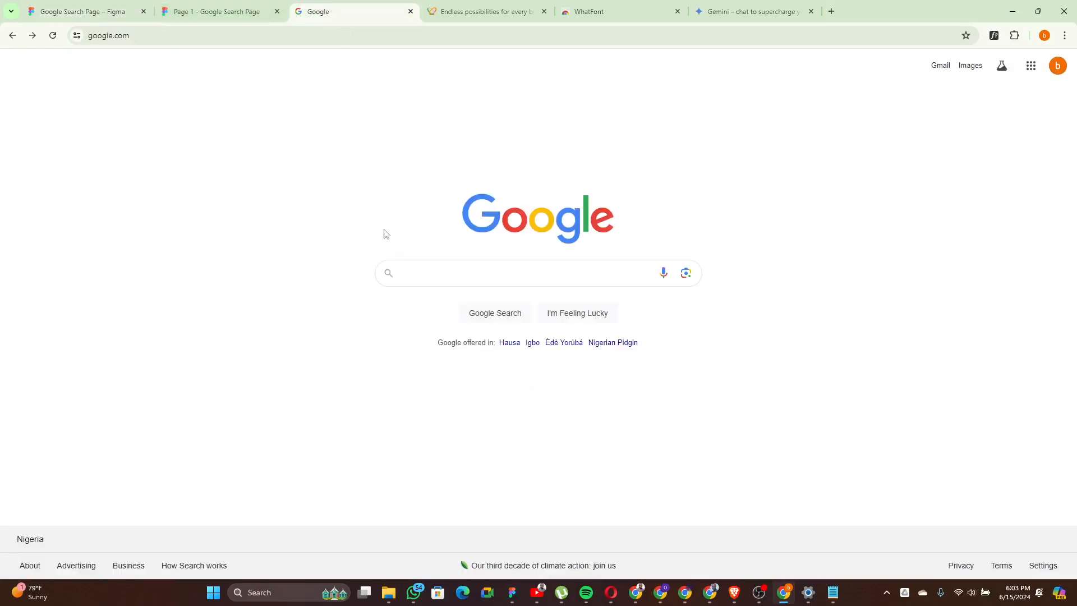
right_click(464, 565)
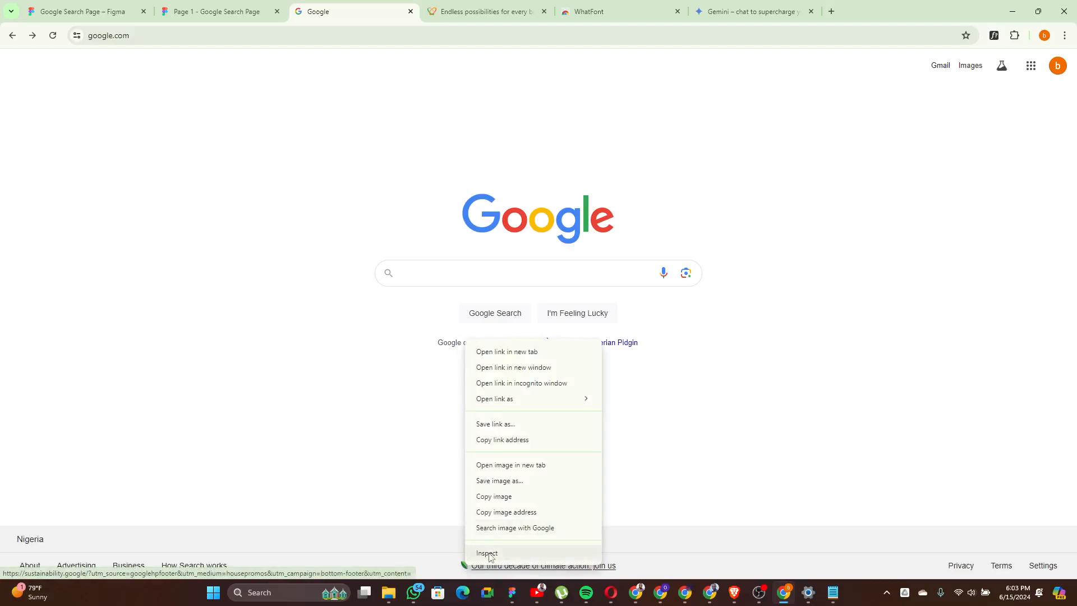
left_click(496, 497)
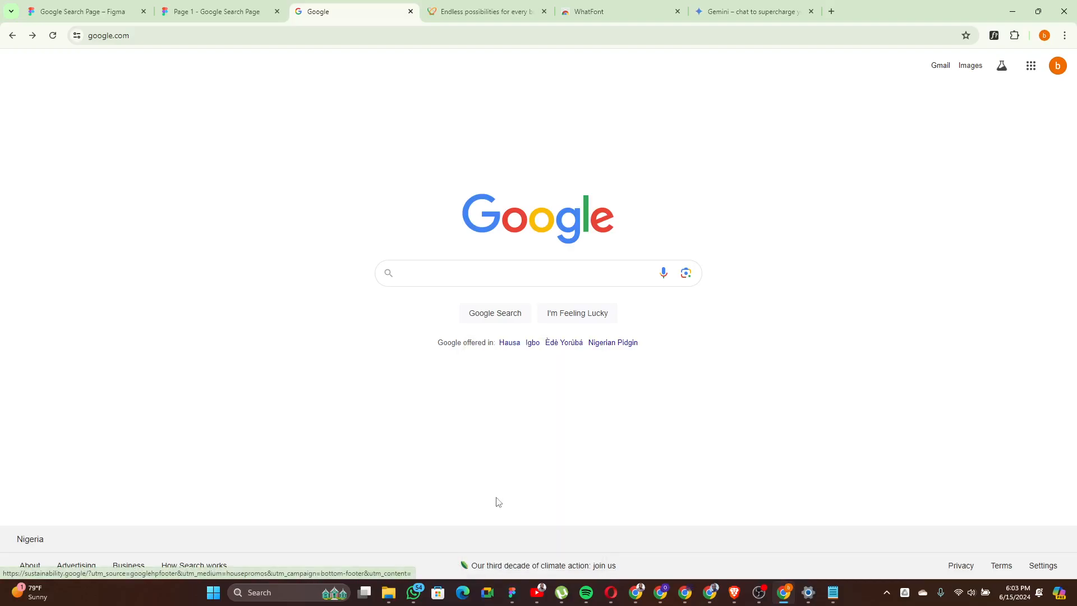
left_click(53, 8)
scroll(396, 307, "down", 1)
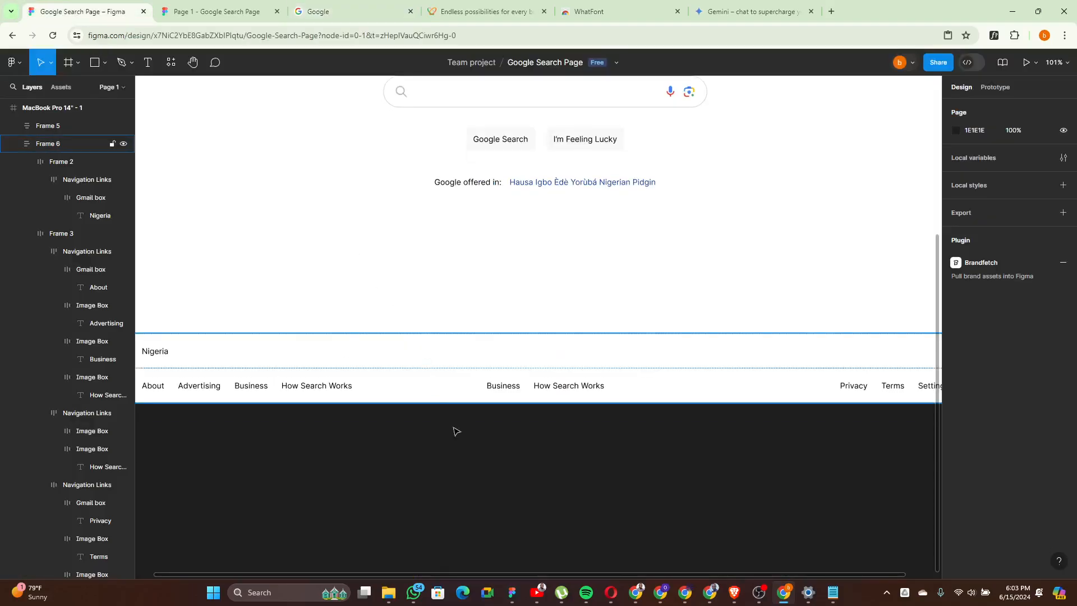
right_click(501, 425)
left_click(529, 429)
scroll(547, 455, "up", 1)
scroll(532, 467, "down", 1)
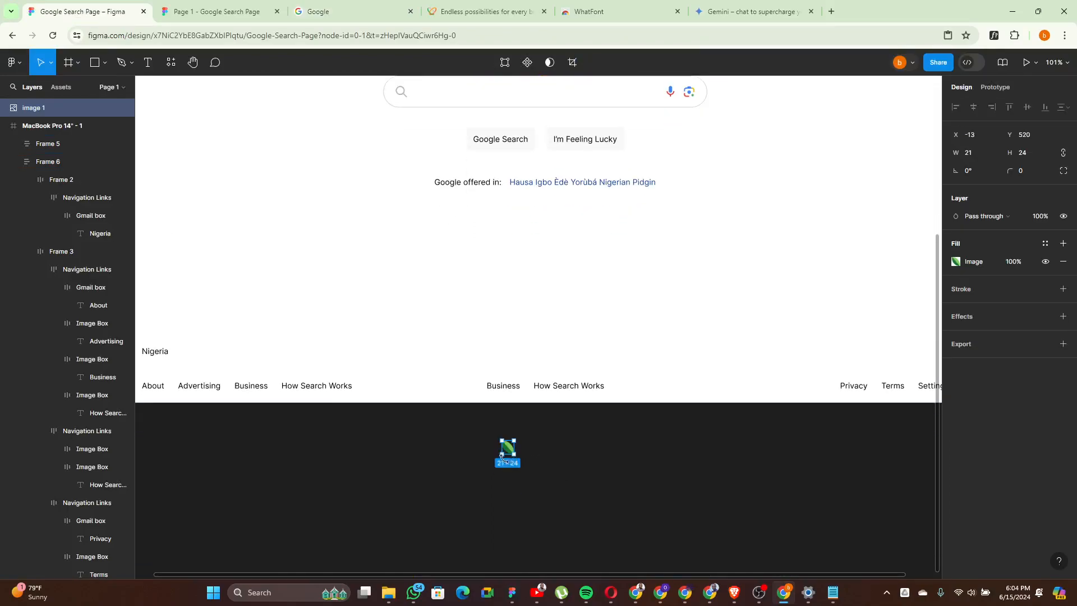
Copy the pasted leaf image and use it to replace the Business box in the centre link group.
right_click(502, 457)
left_click(543, 240)
double_click(508, 394)
double_click(507, 393)
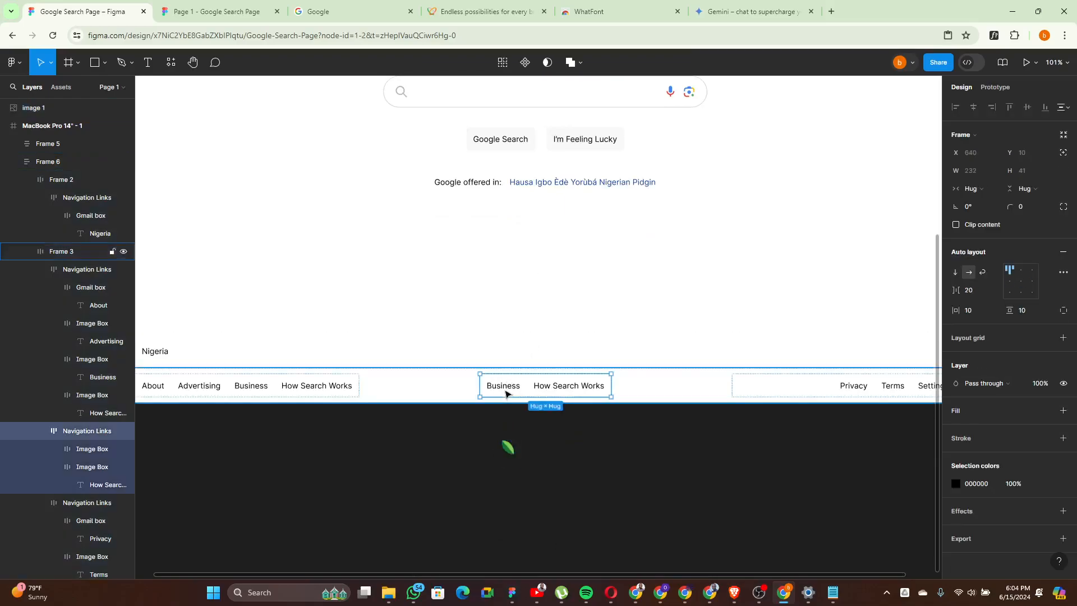
double_click(507, 392)
right_click(505, 391)
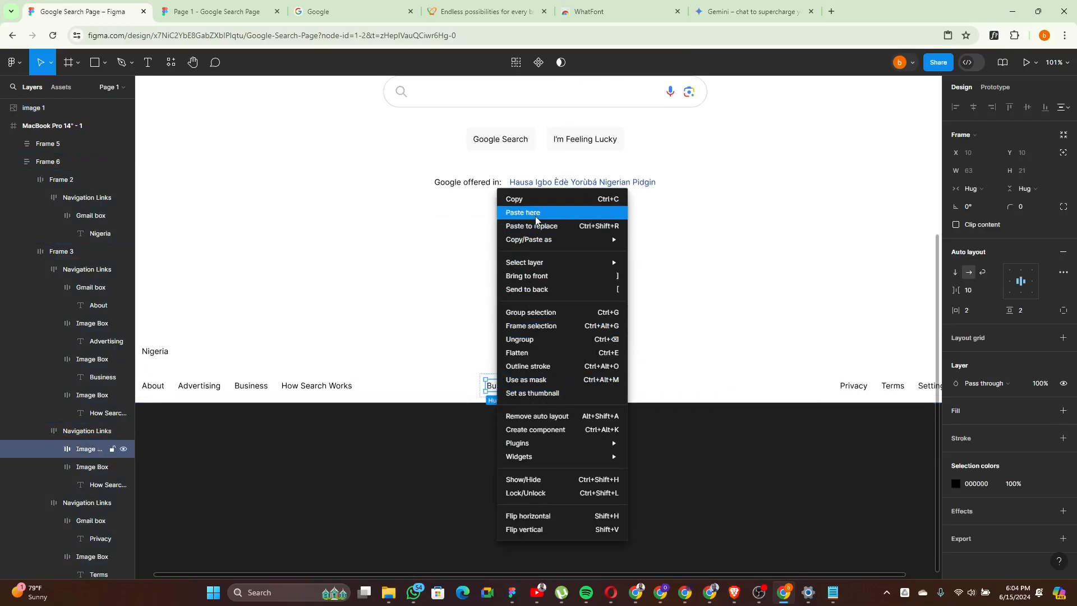
left_click(537, 222)
left_click(559, 422)
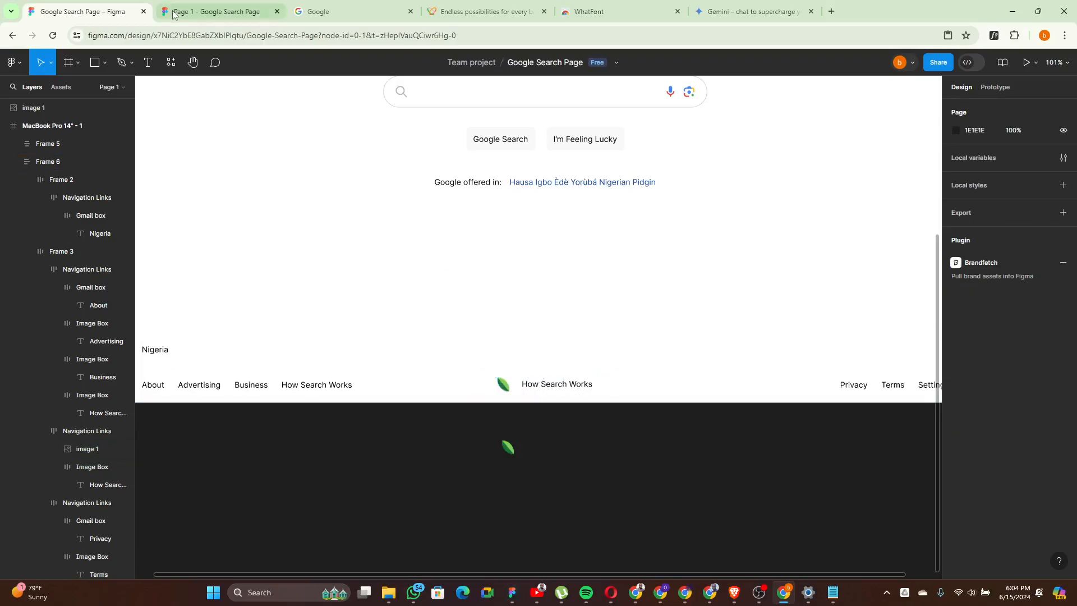
Copy the text "Our third decade of climate action: join us" from the real Google page's footer.
left_click(317, 13)
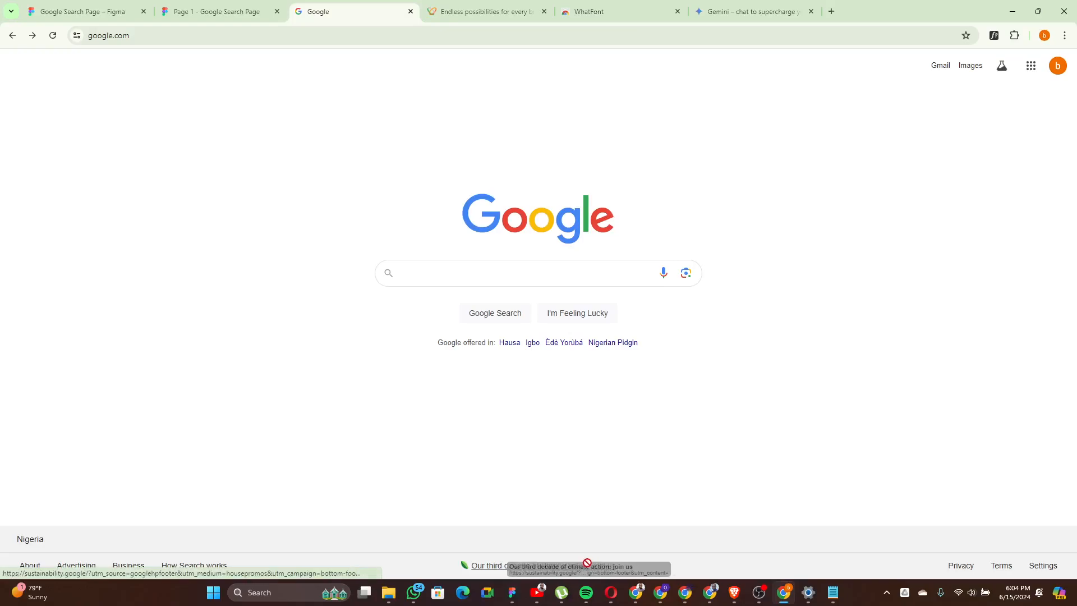
left_click_drag(623, 568, 575, 561)
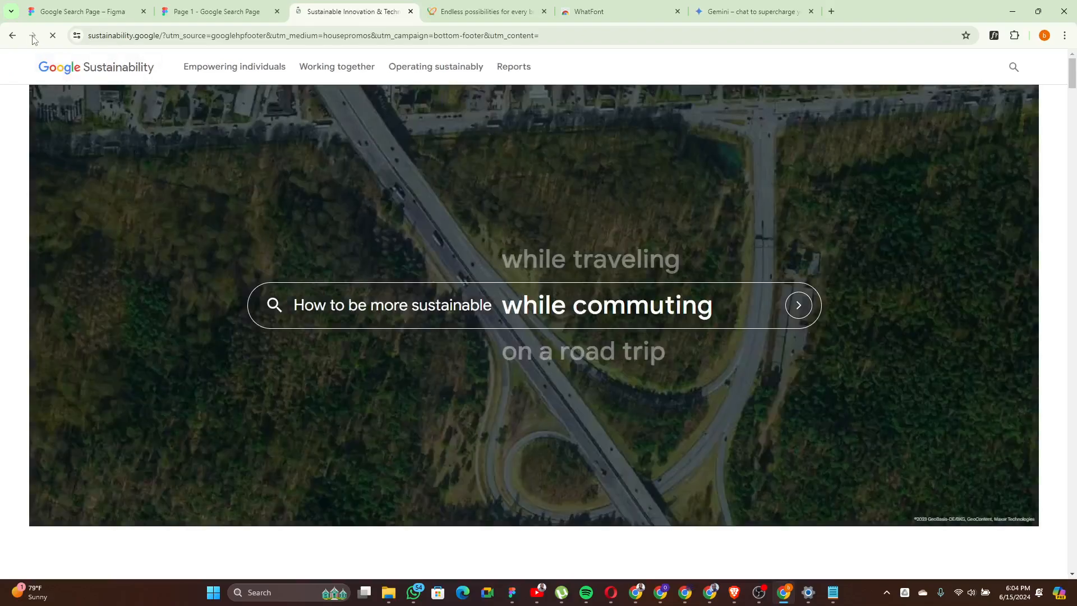
left_click(13, 35)
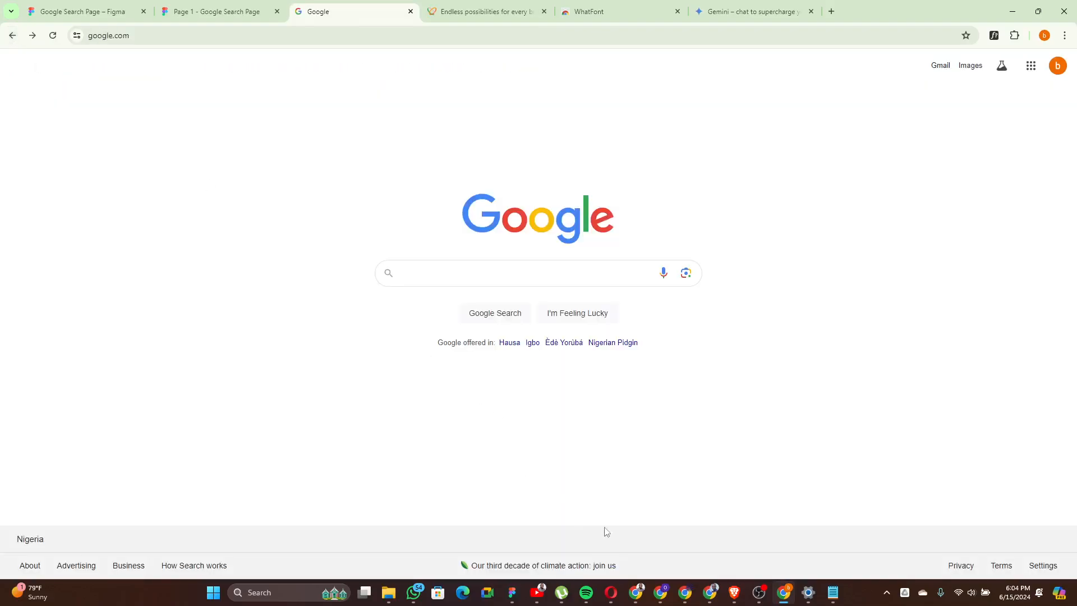
left_click_drag(615, 565, 470, 564)
key("ctrl+c")
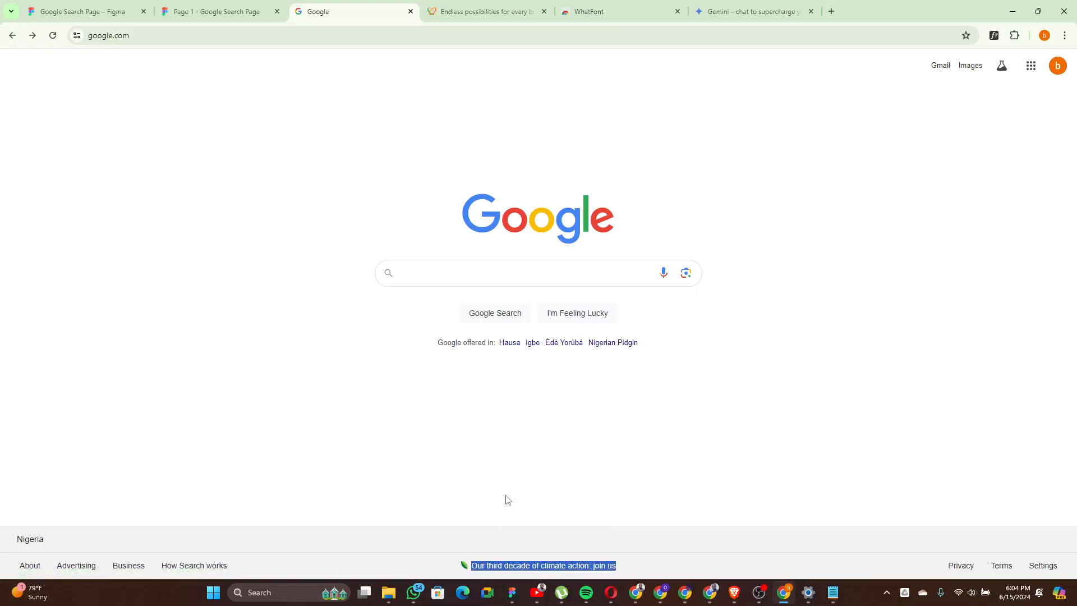
Replace the language list in Notepad with the copied climate action line and copy it back as plain text.
left_click(90, 11)
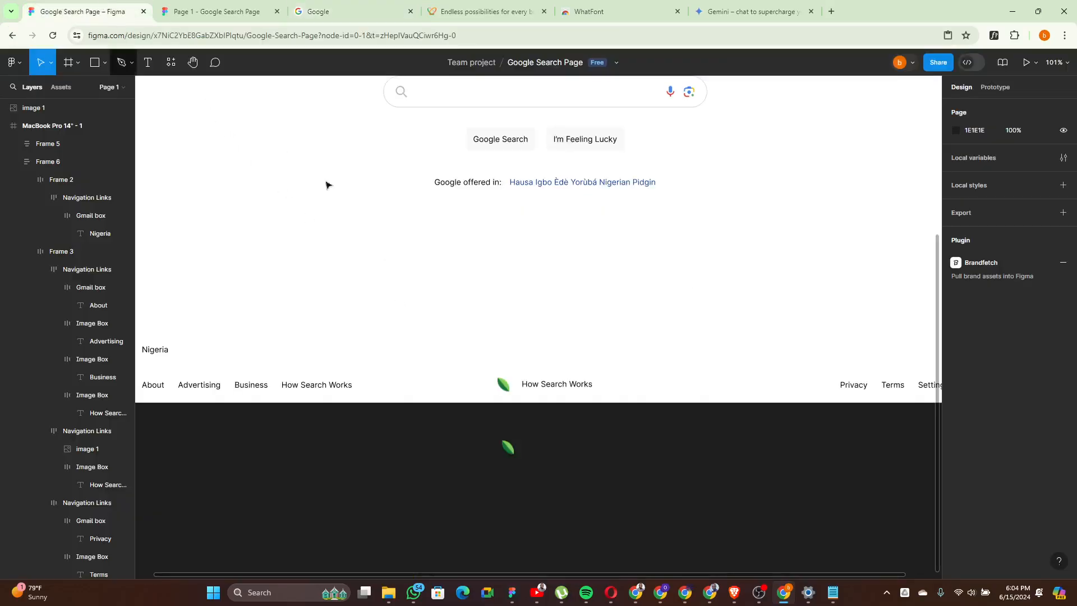
left_click(833, 589)
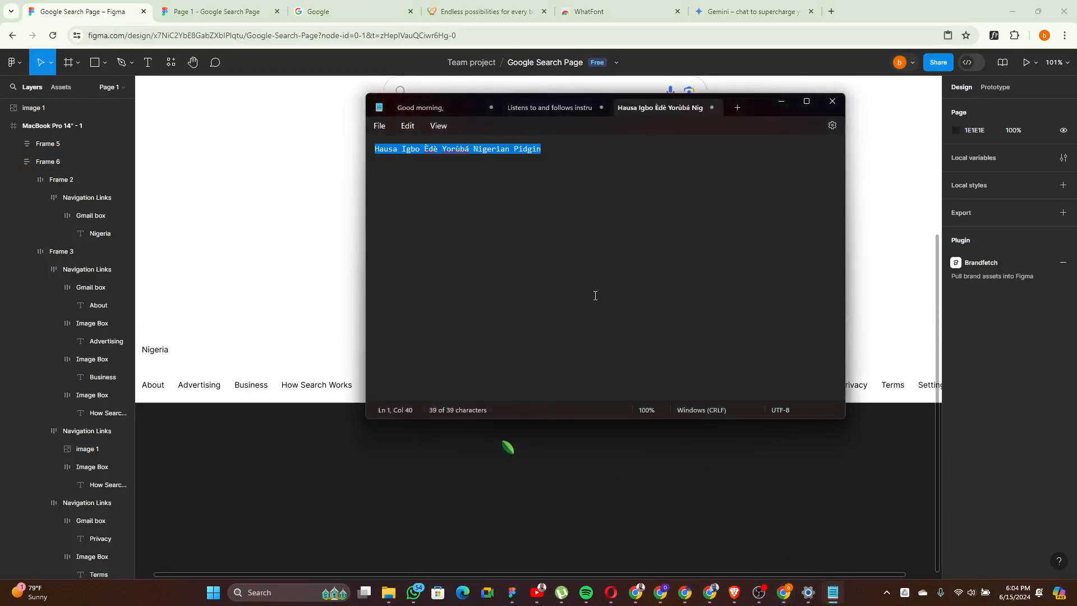
key("ctrl+v")
key("ctrl+a")
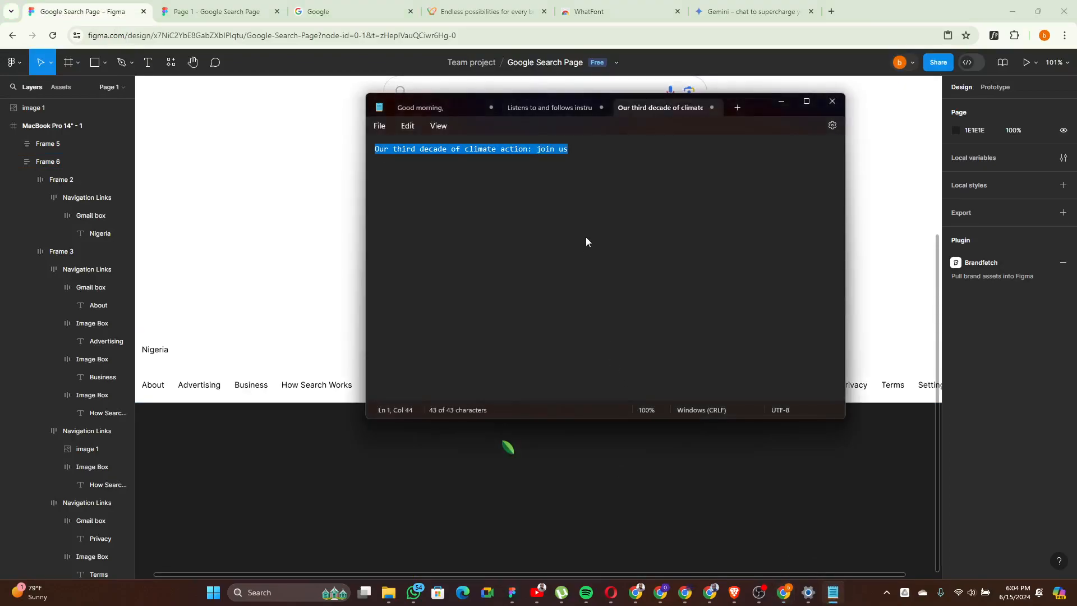
In Figma, change the centre group's How Search Works text to "Our third decade of climate action: join us".
left_click(234, 201)
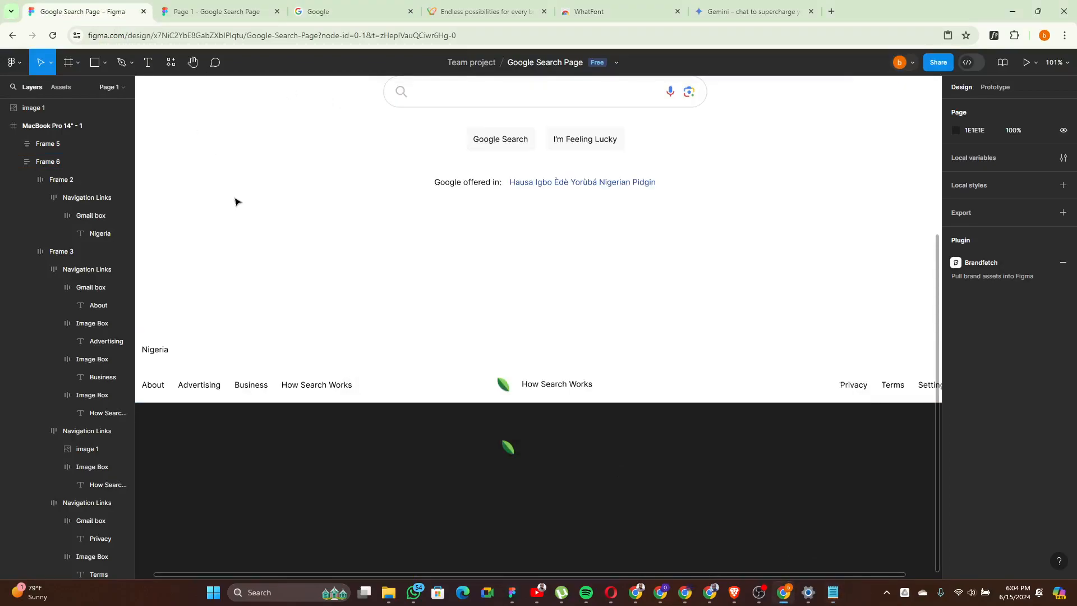
left_click(547, 384)
double_click(548, 384)
key("ctrl+v")
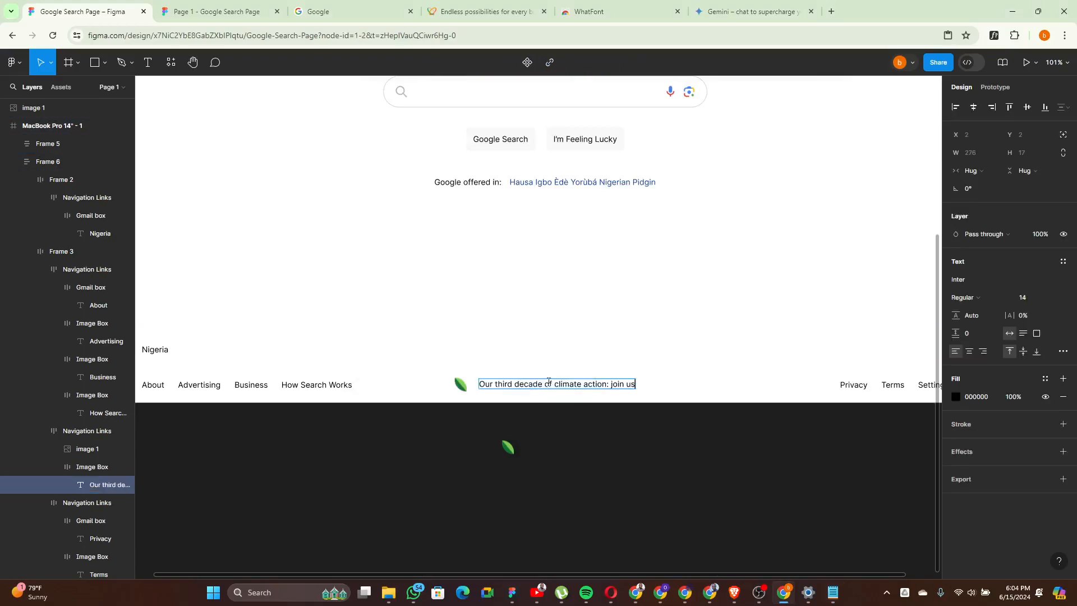
key("Escape")
left_click(512, 395)
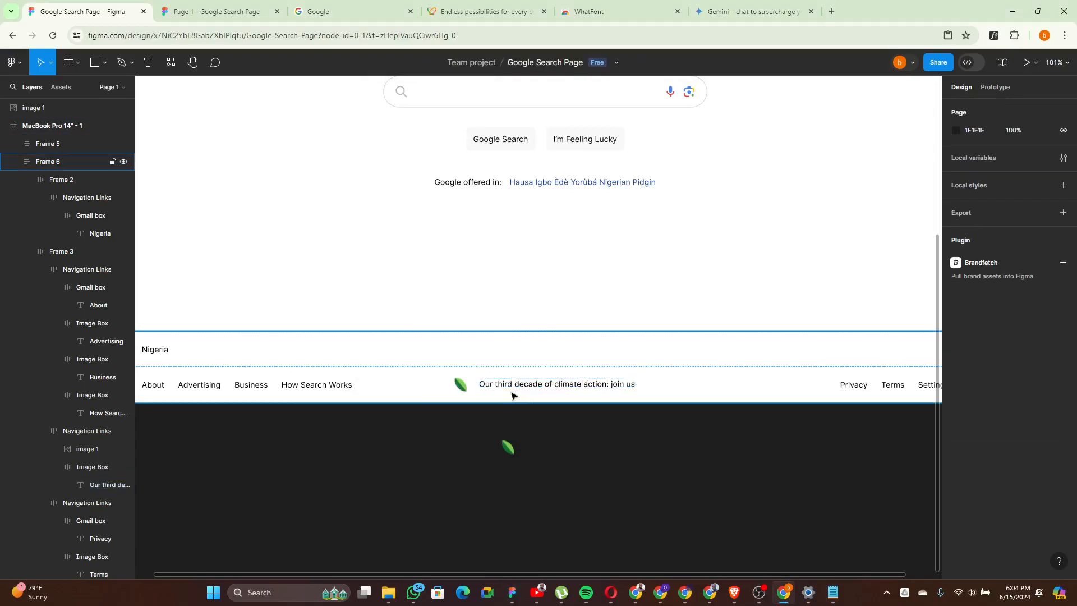
Reduce the auto layout gap between the leaf image and the climate action text in the centre group.
left_click(515, 387)
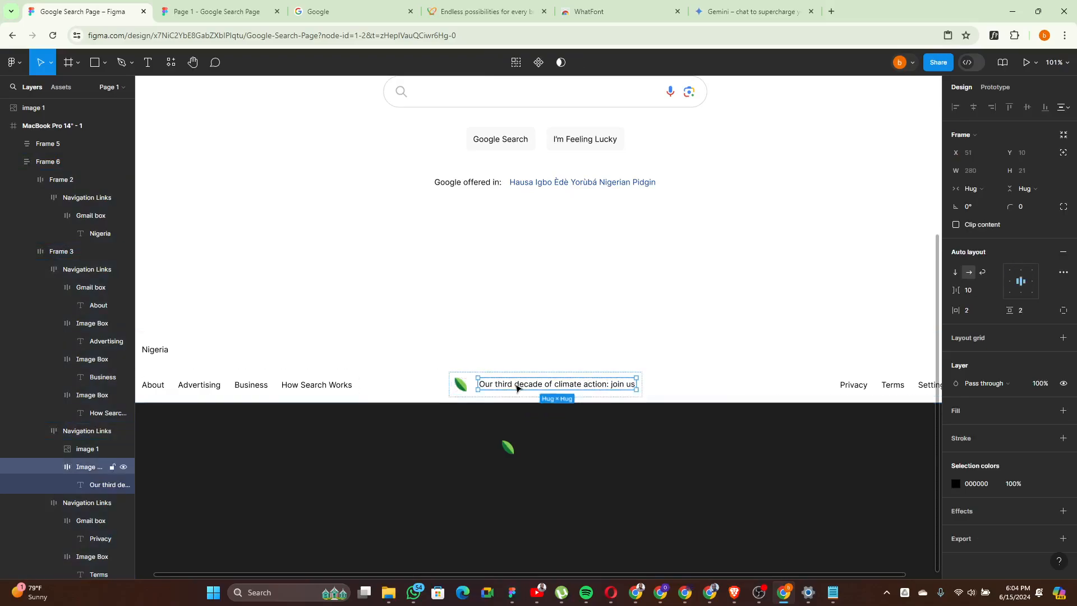
key("shift+Return")
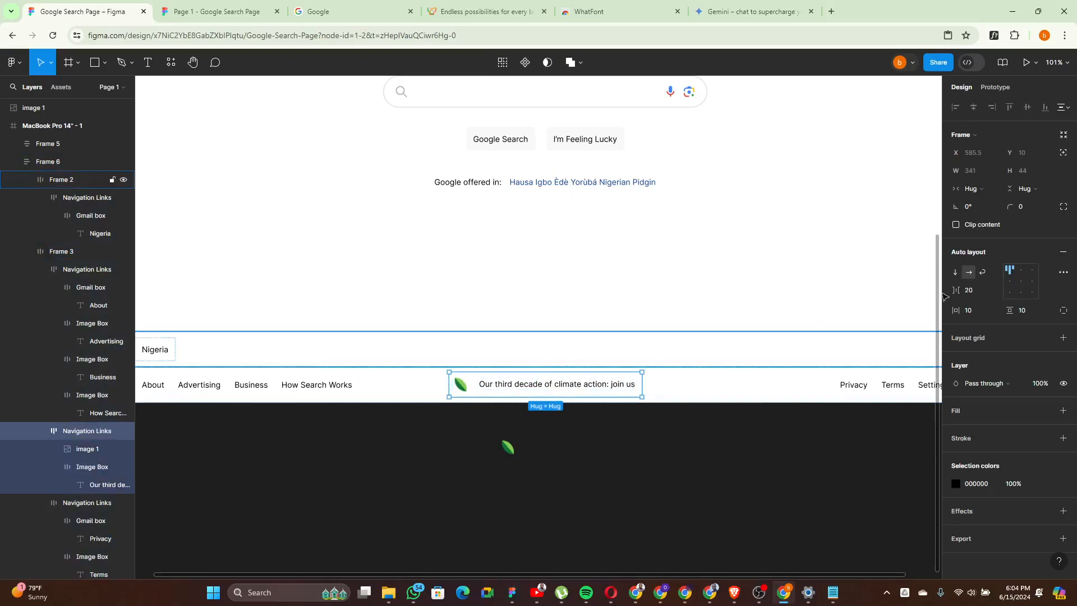
key("Return")
left_click(458, 278)
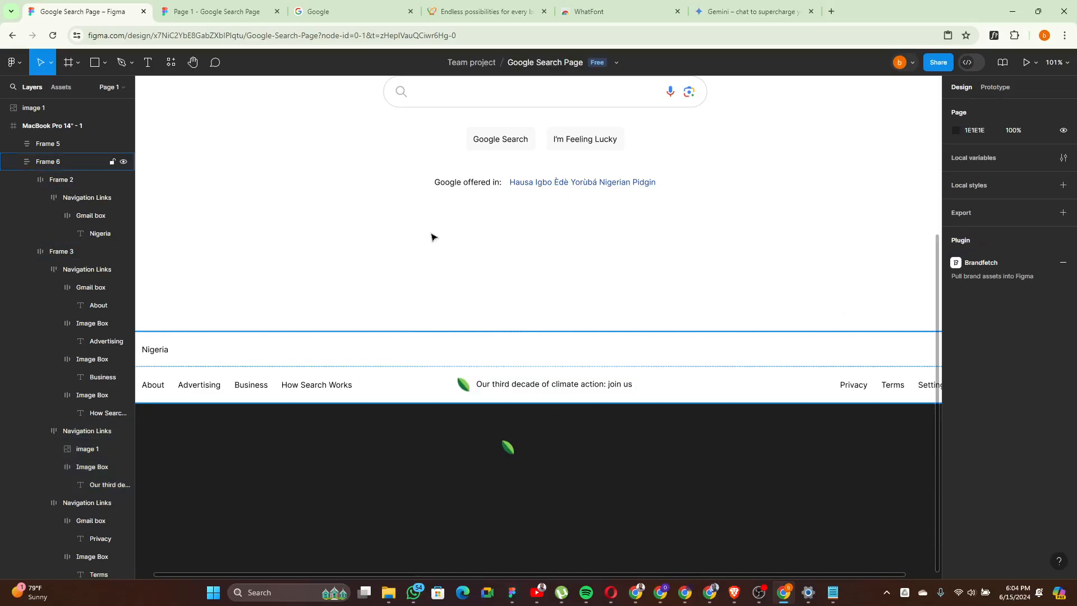
Check the real Google footer's layout and draw a horizontal line about 1021 px long in the white area above the Nigeria label.
left_click(303, 6)
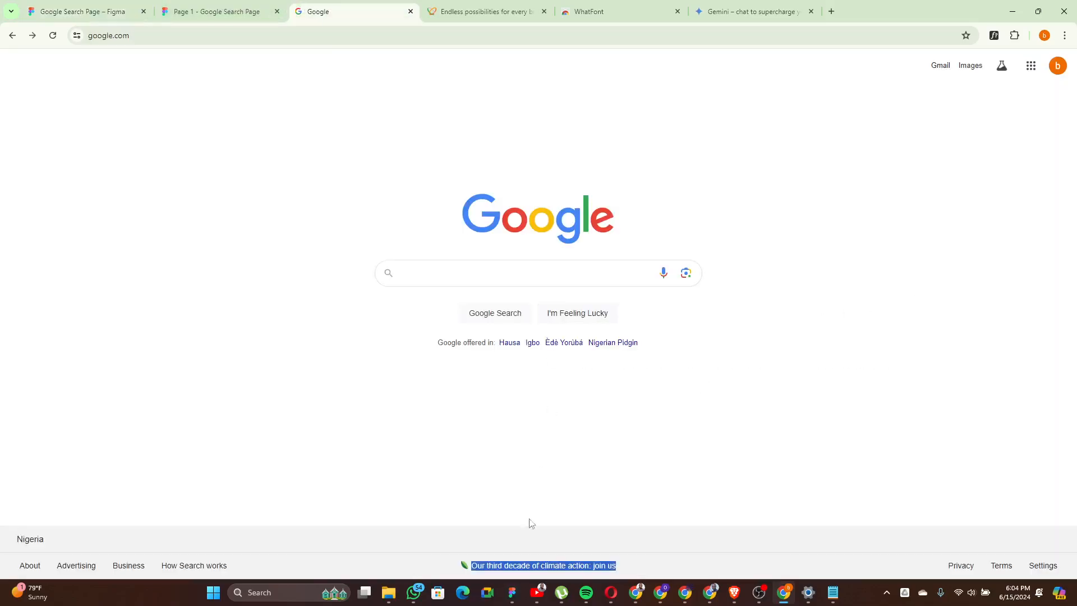
left_click(236, 436)
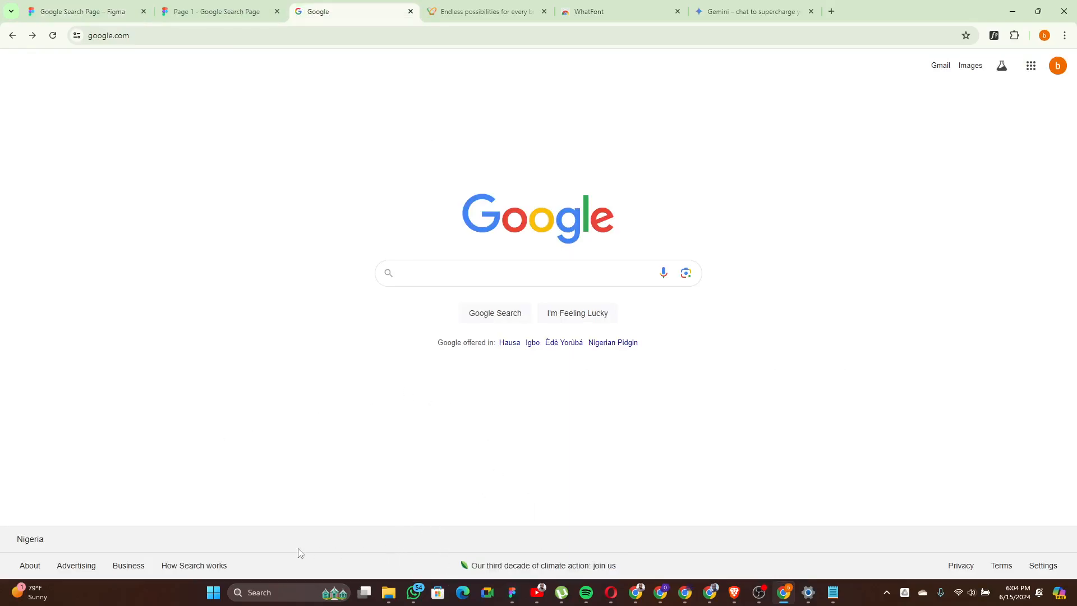
left_click(93, 18)
scroll(359, 303, "down", 3)
scroll(344, 339, "down", 2)
scroll(311, 337, "up", 3)
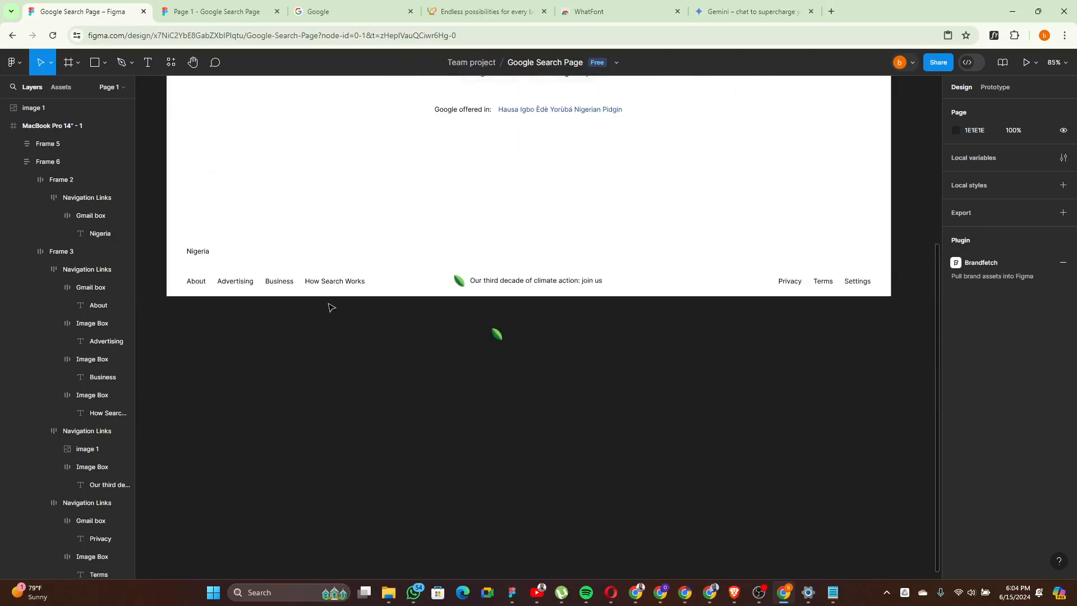
left_click(106, 63)
left_click(99, 102)
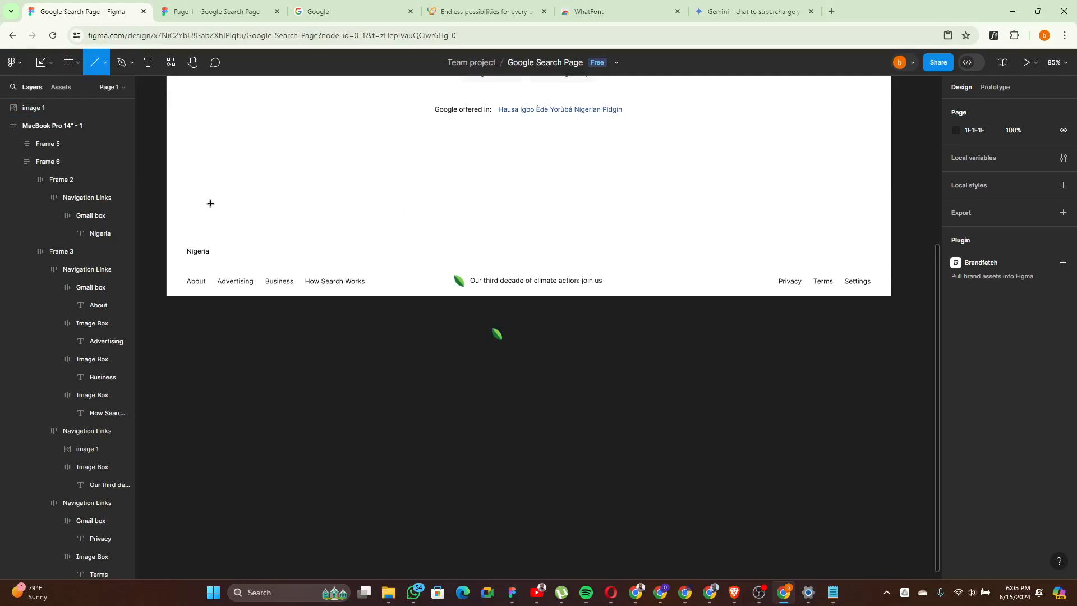
left_click_drag(210, 202, 699, 198)
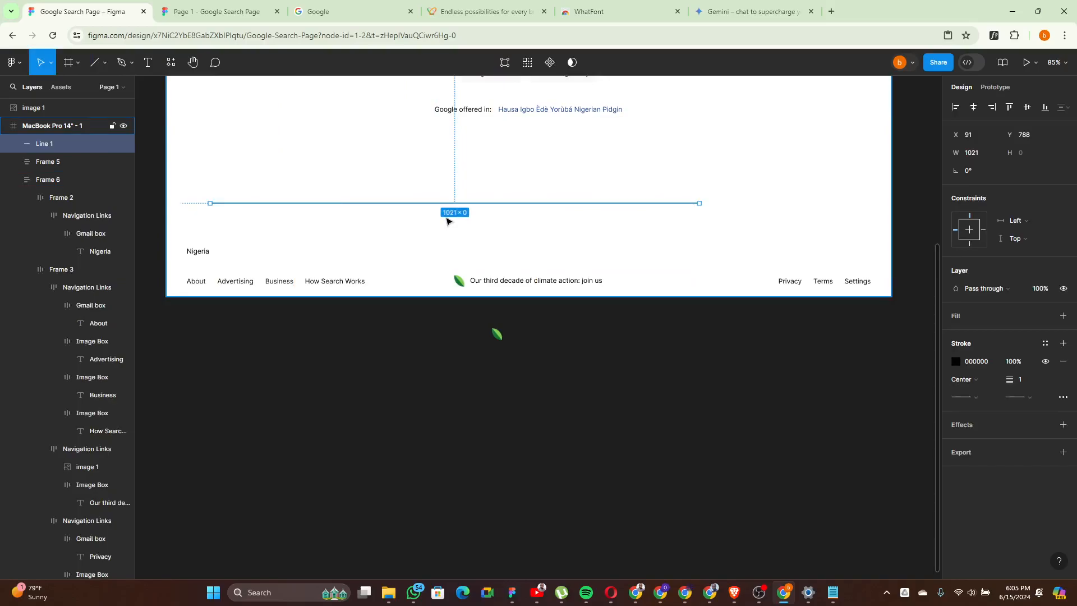
Copy the horizontal line and paste it into the footer frame that holds the Nigeria row and the link groups.
right_click(410, 205)
left_click(415, 209)
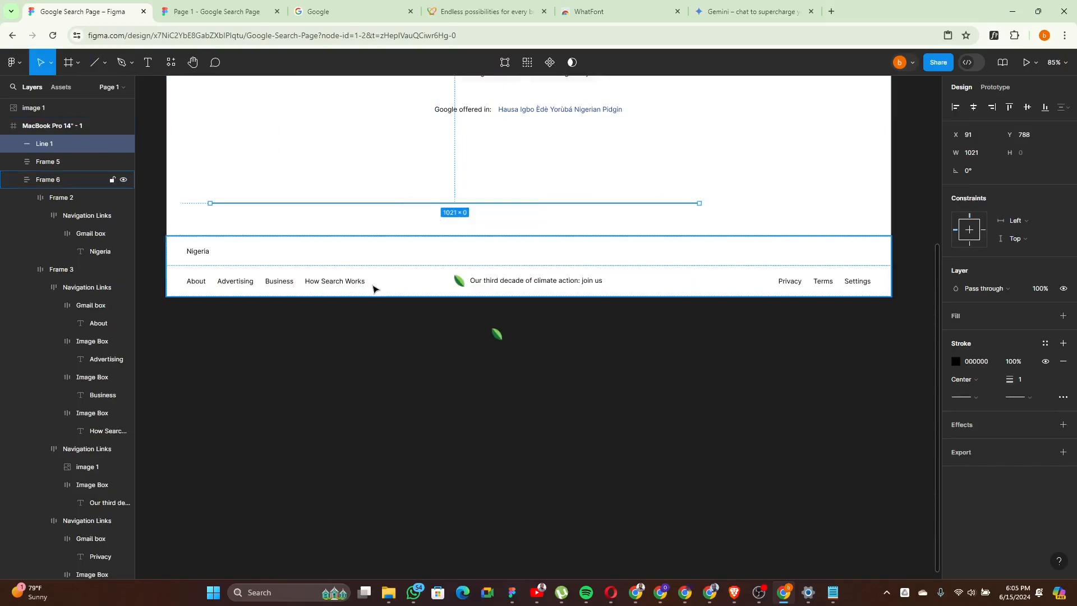
left_click(402, 275)
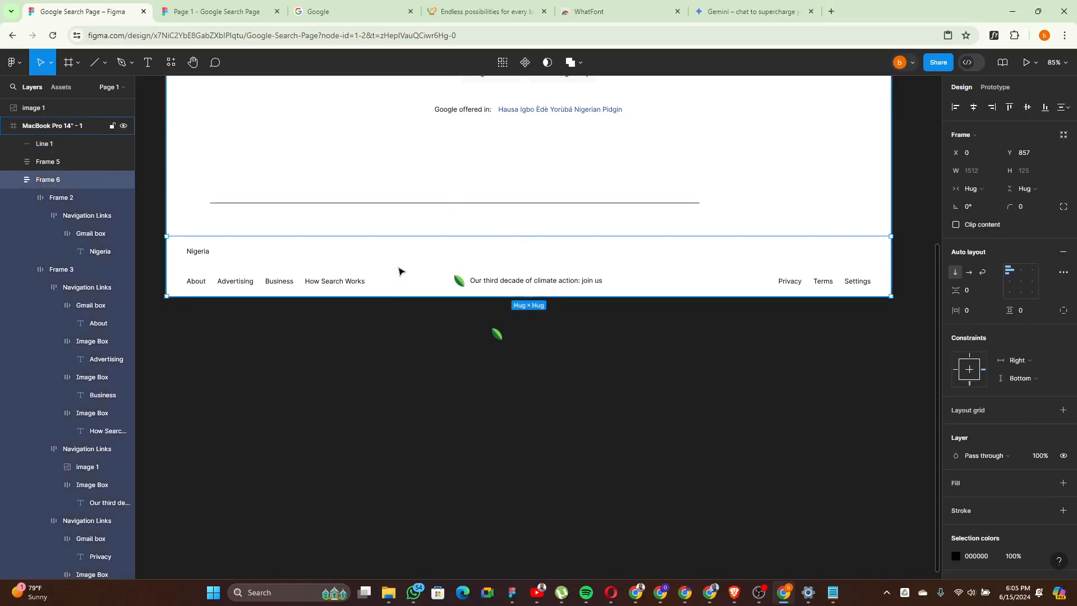
key("ctrl+v")
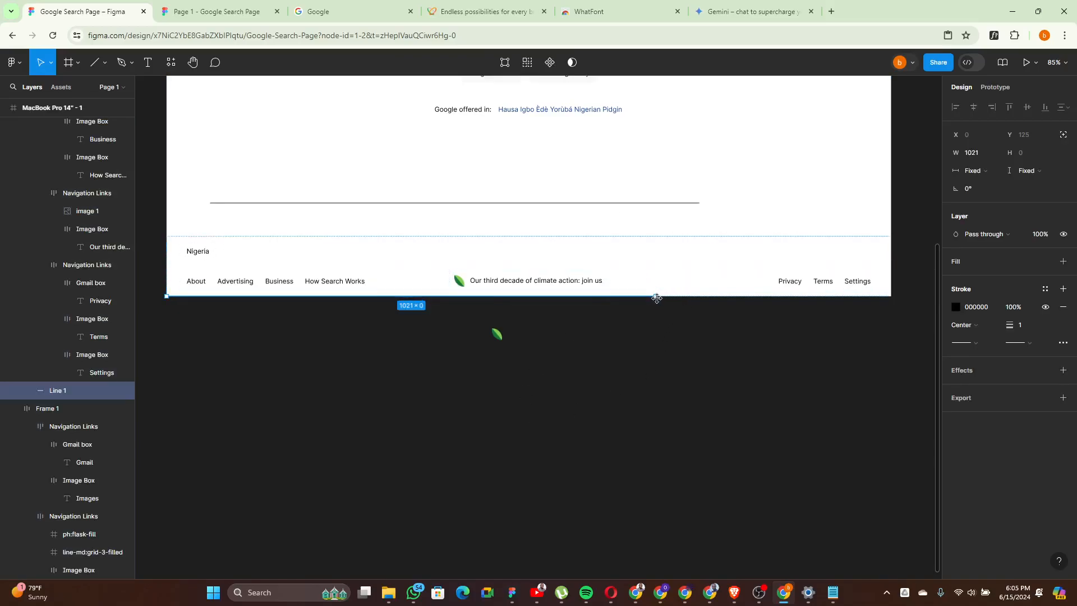
scroll(657, 298, "up", 10)
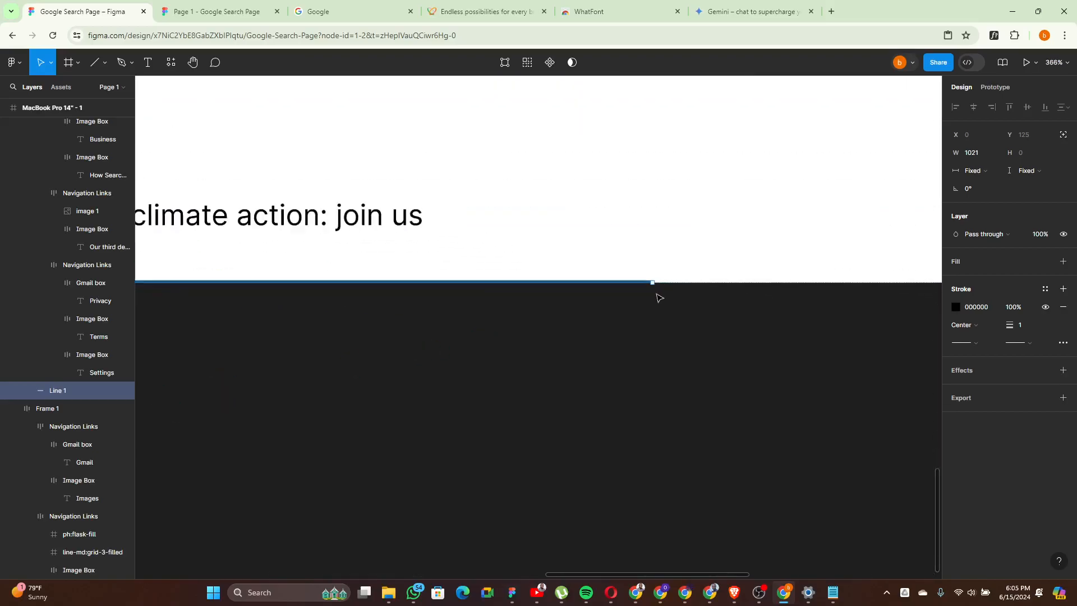
Move the pasted line up in the footer stack so it sits between the Nigeria row and the links row.
scroll(652, 291, "down", 10)
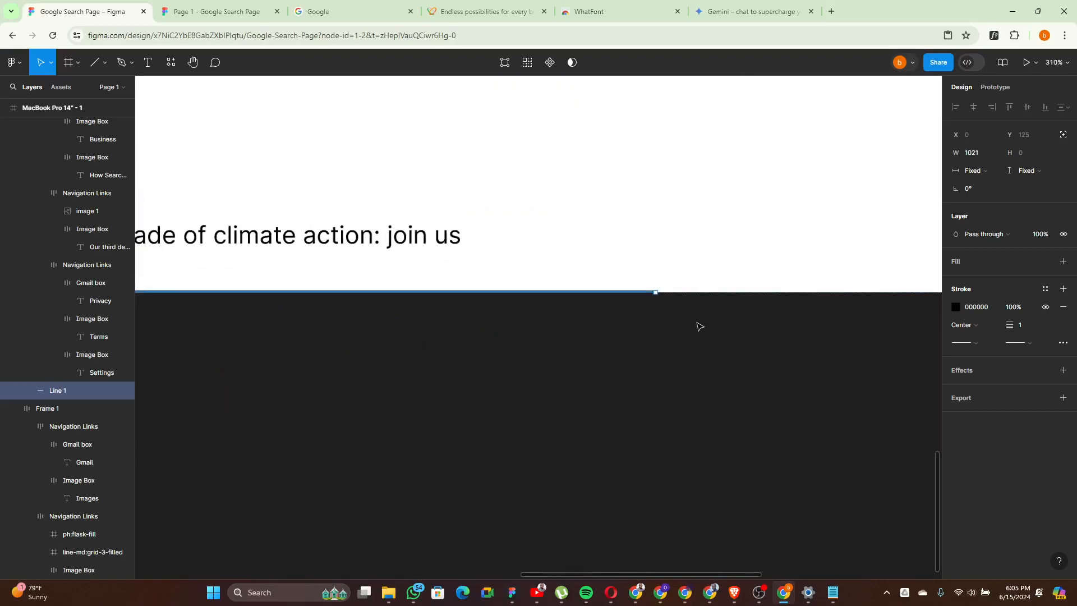
scroll(230, 336, "up", 2)
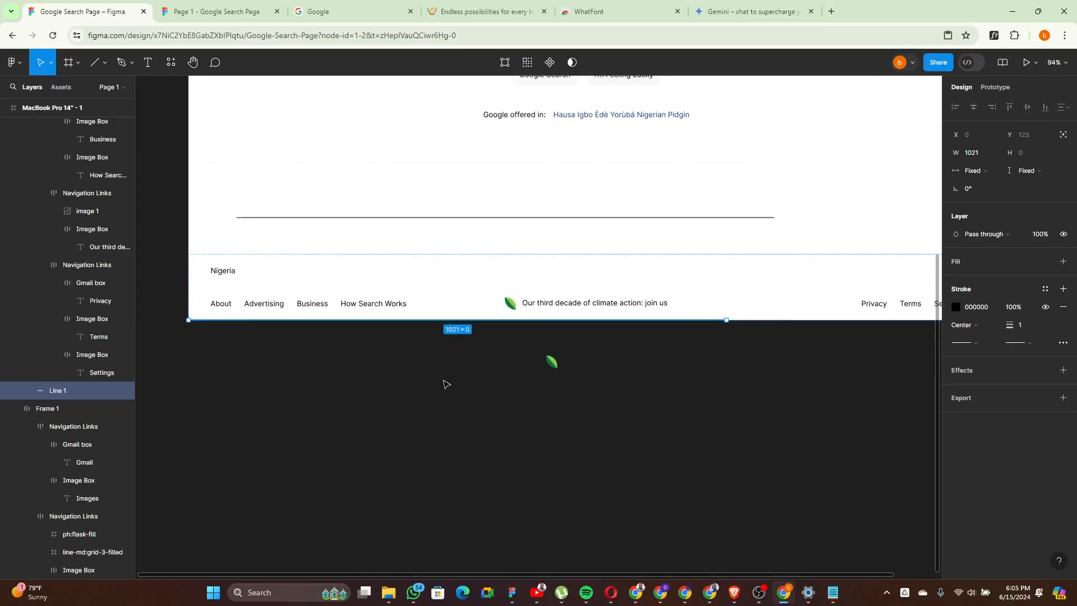
key("Up")
scroll(281, 296, "down", 3)
scroll(505, 305, "up", 3)
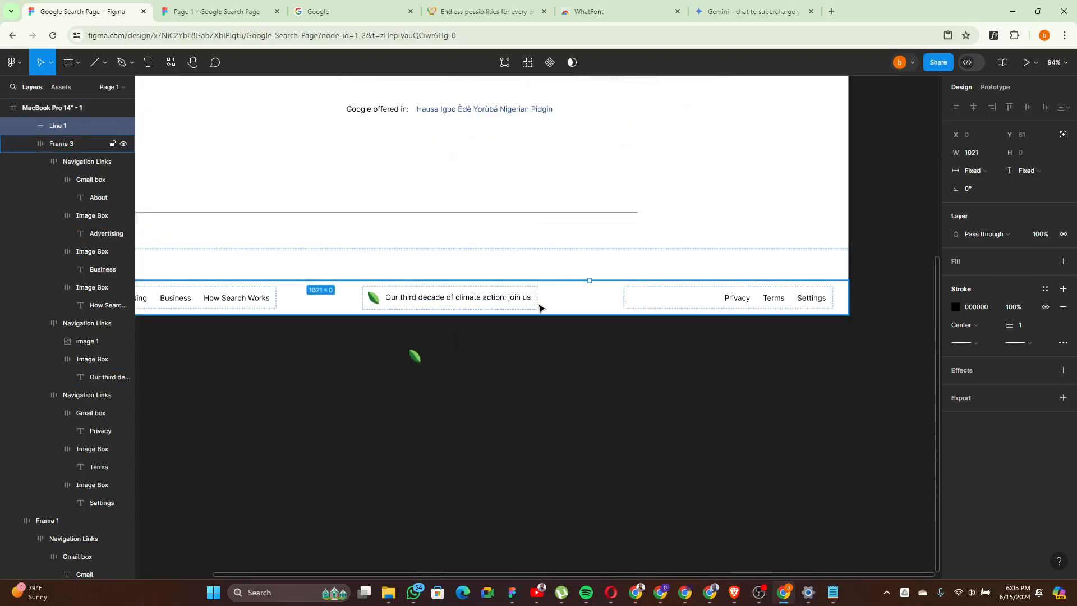
left_click(492, 304)
left_click(498, 262)
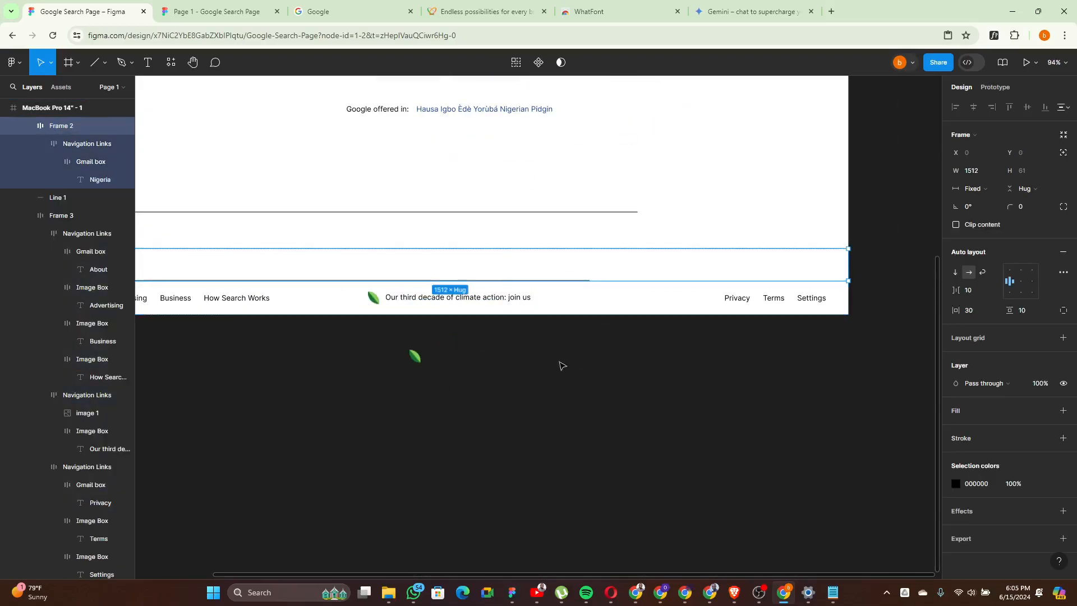
left_click(564, 355)
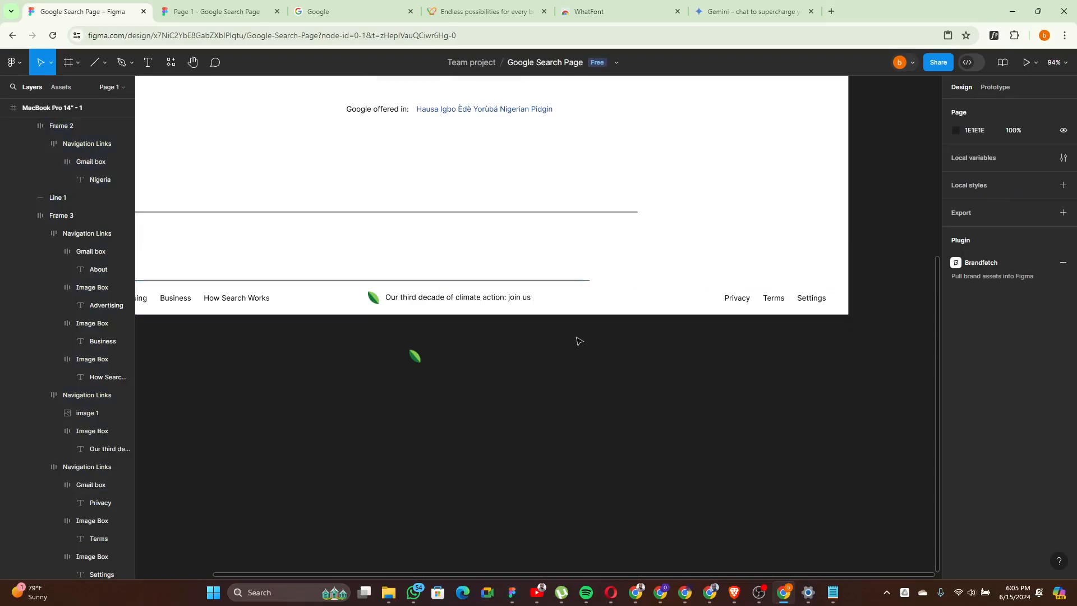
scroll(722, 356, "down", 3)
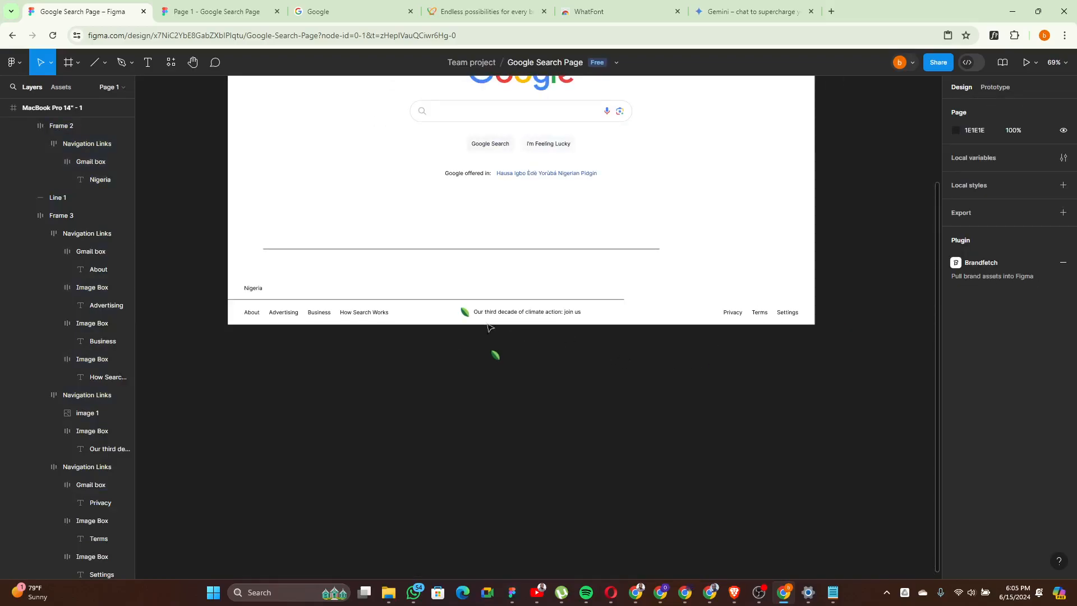
scroll(489, 328, "up", 3)
Change the footer dividing line's horizontal sizing from fixed width to Fill container.
left_click(490, 293)
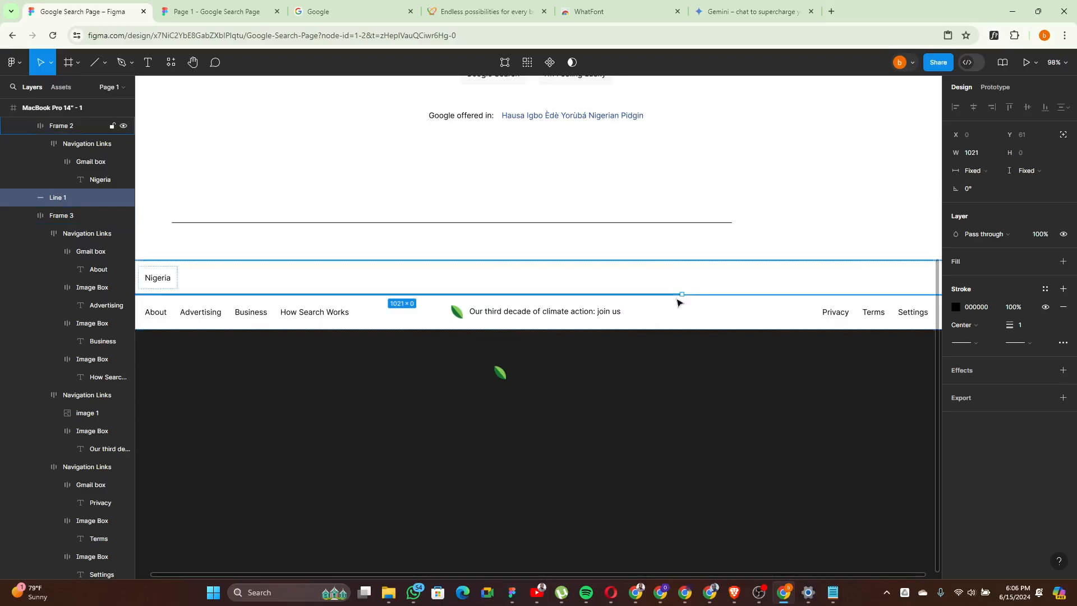
scroll(569, 329, "down", 2)
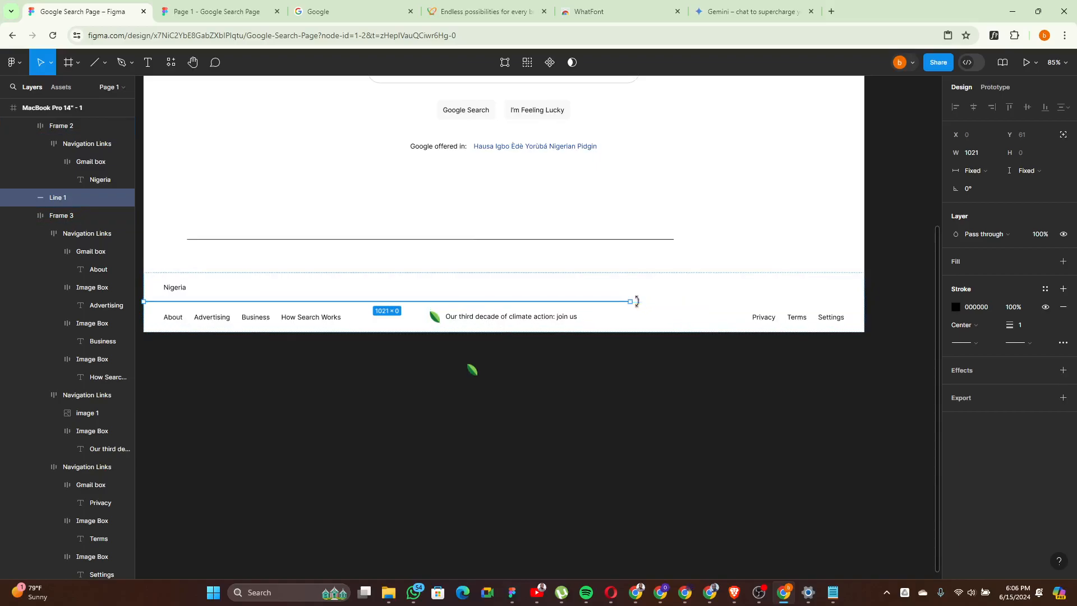
left_click(973, 171)
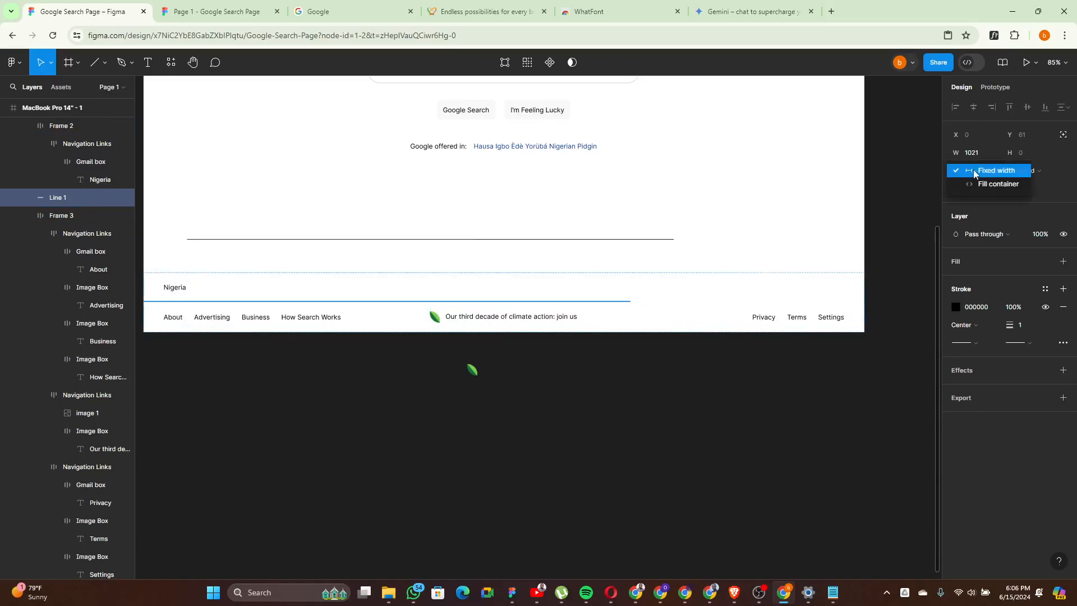
left_click(979, 183)
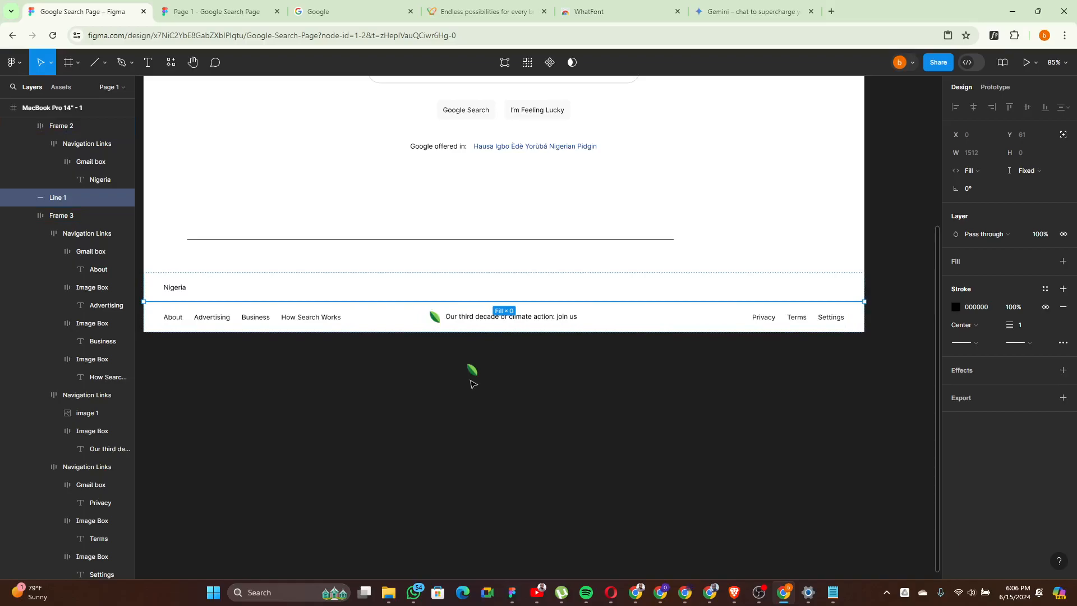
Delete the spare leaf image lying on the canvas below the page frame.
left_click_drag(472, 383, 473, 383)
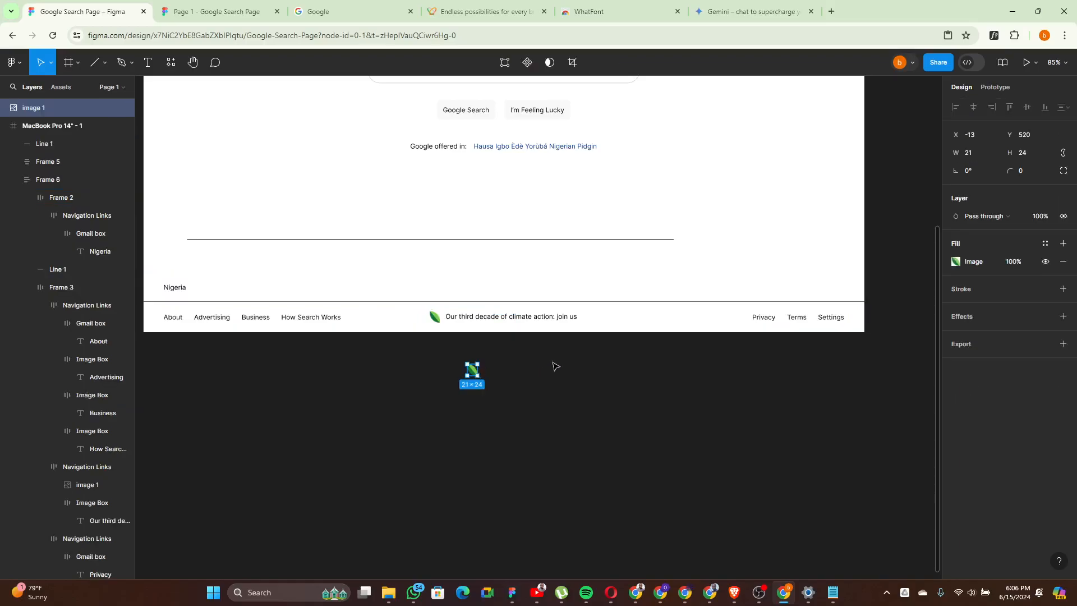
key("Delete")
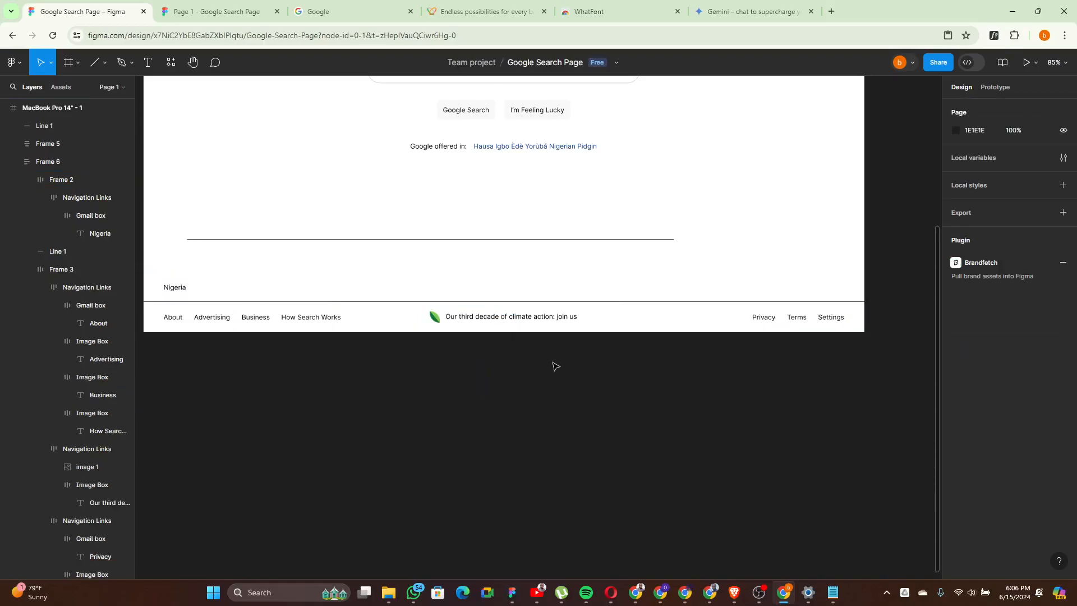
scroll(554, 339, "down", 1)
Set the footer dividing line's stroke colour to the page's light grey D2D2D2.
scroll(341, 325, "up", 4)
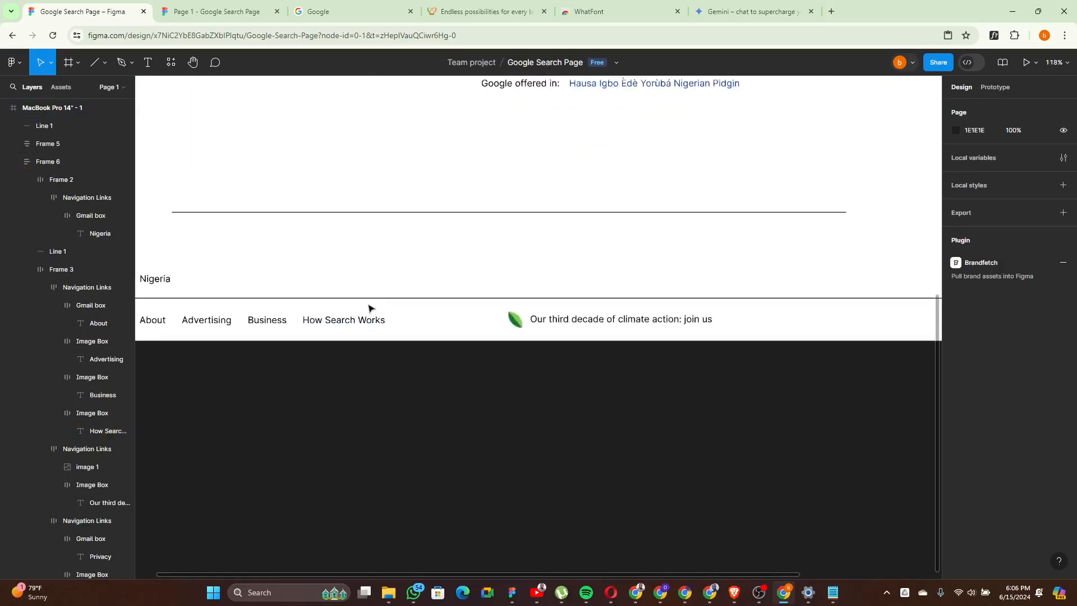
left_click(386, 300)
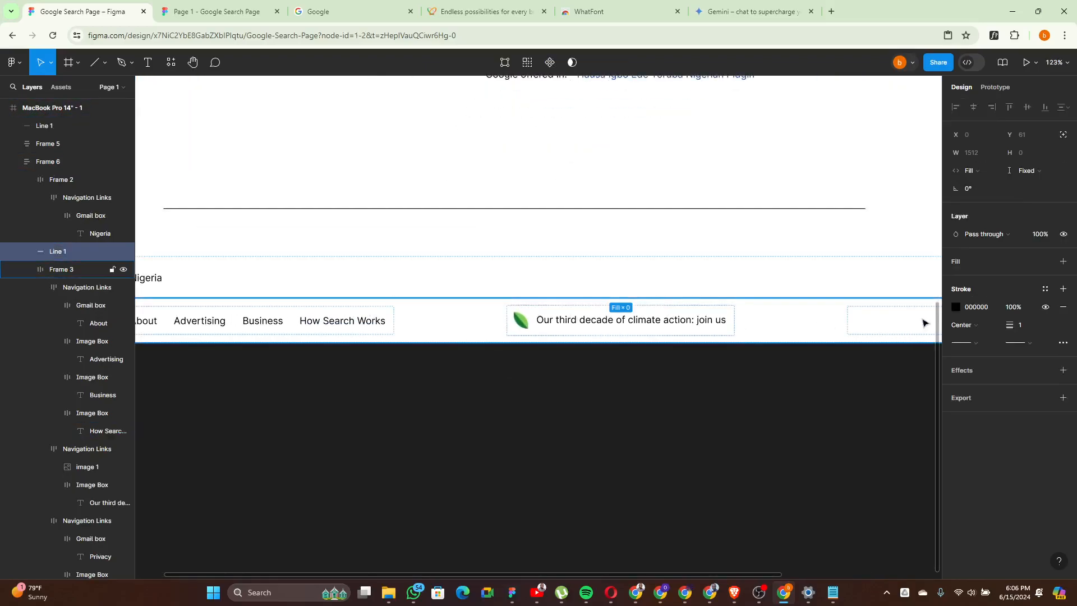
left_click(954, 306)
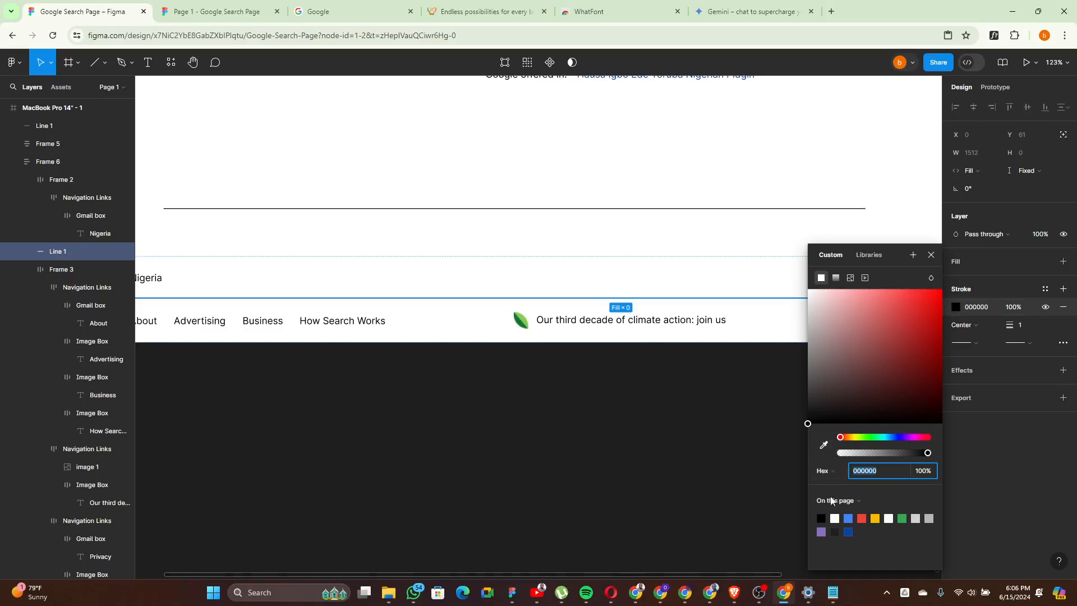
left_click(915, 518)
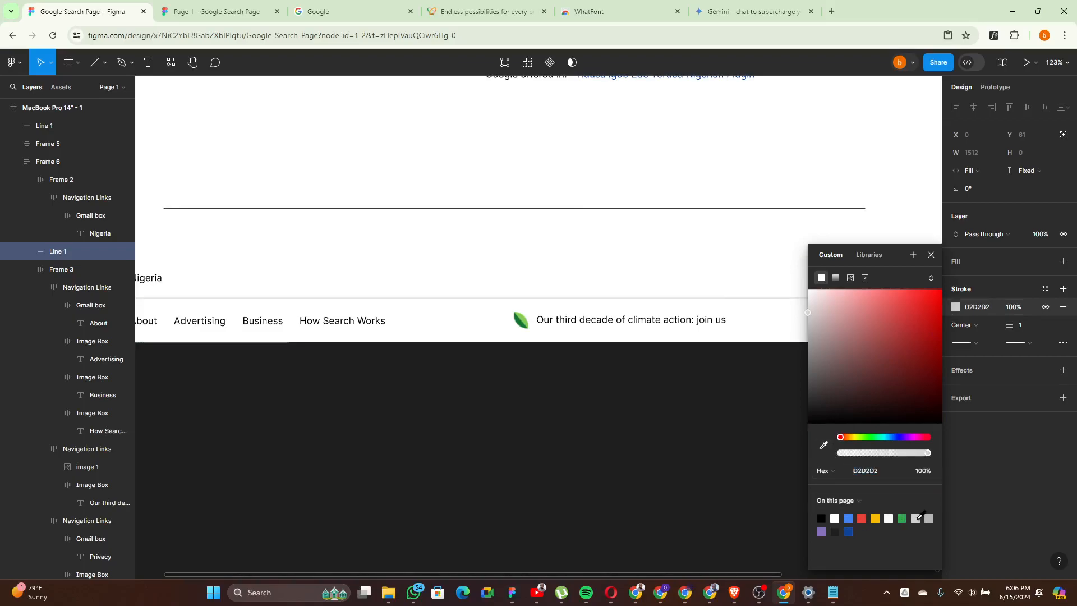
Review the page with its new dividing line in the prototype preview.
scroll(533, 409, "down", 5)
left_click(464, 423)
scroll(396, 421, "up", 5)
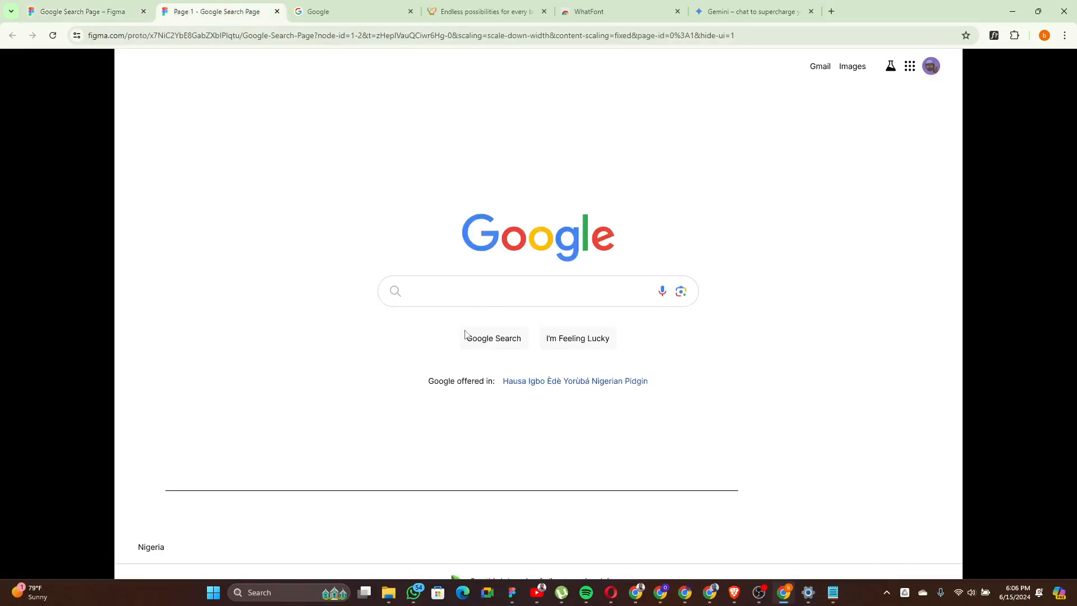
scroll(465, 342, "down", 1)
scroll(427, 362, "up", 1)
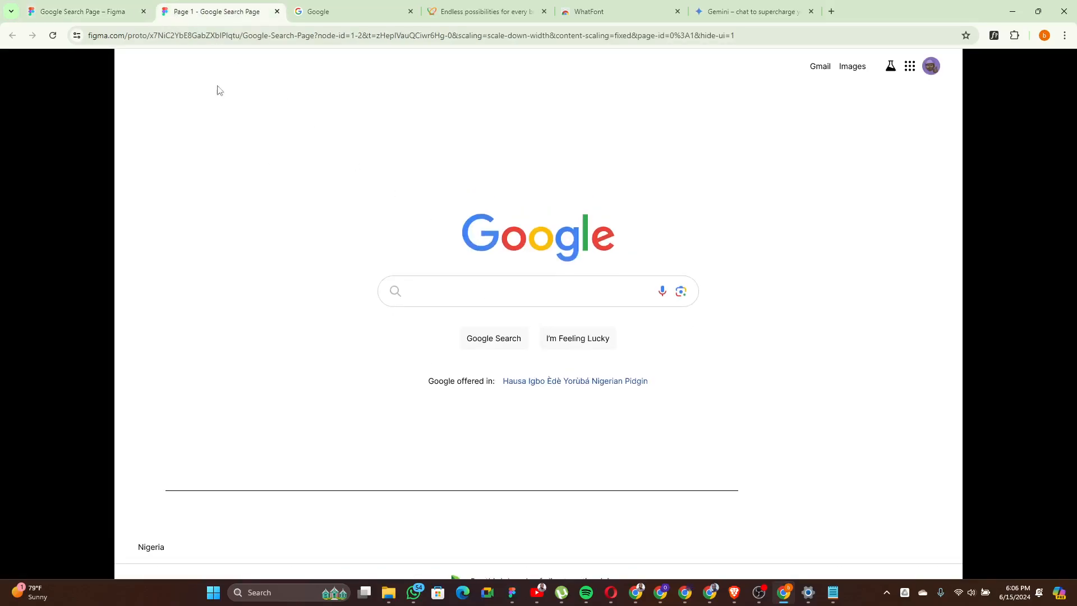
Return to the design file and delete the original 1021 px line above the Nigeria label.
left_click(79, 11)
left_click(387, 205)
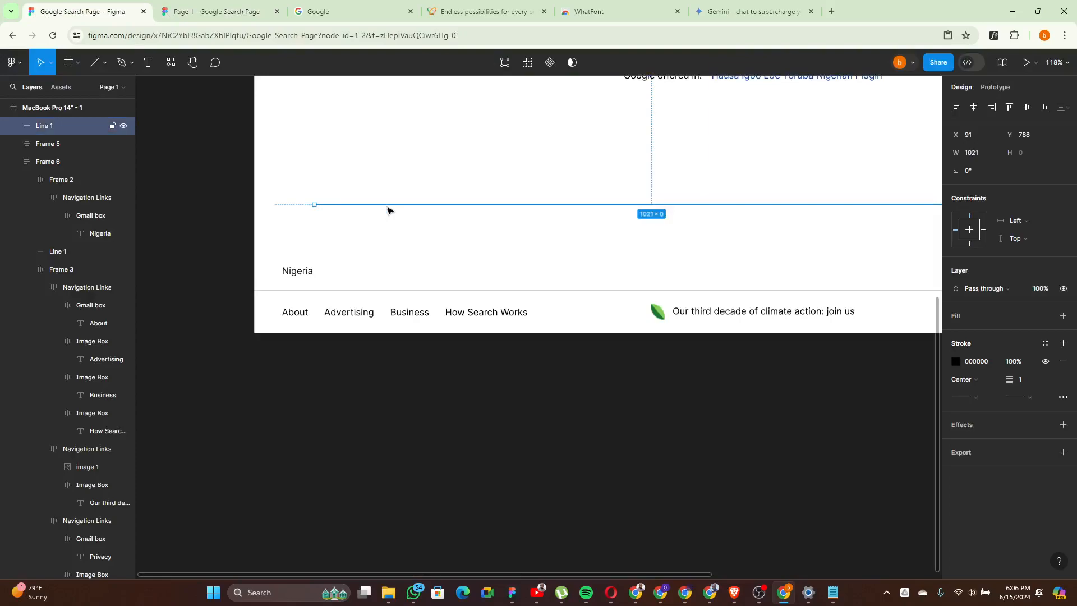
key("Delete")
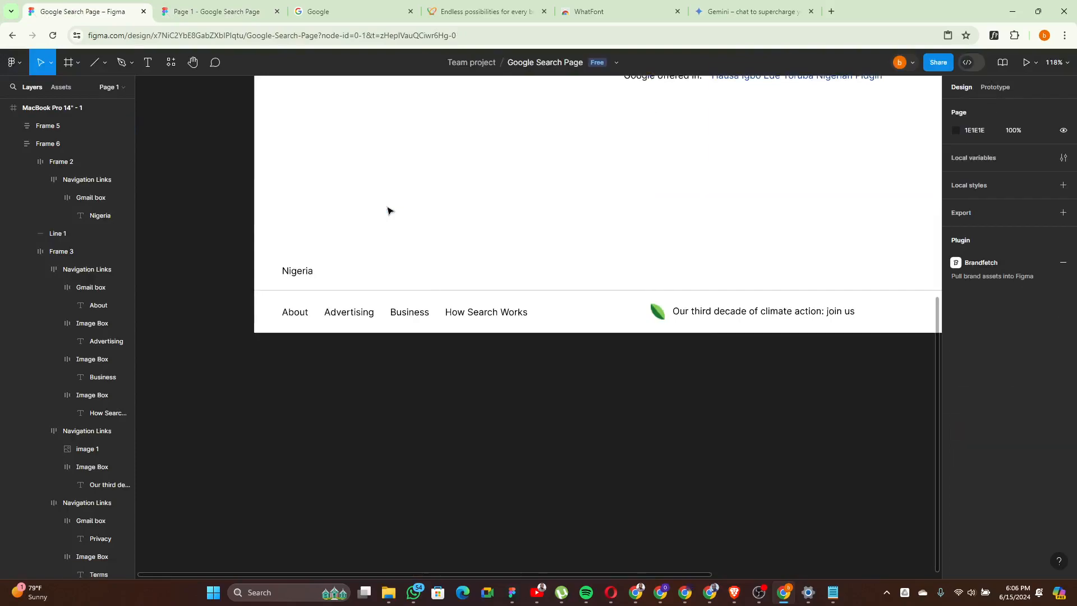
Lighten the footer dividing line's stroke colour to E8E8E8.
left_click(406, 291)
left_click(955, 307)
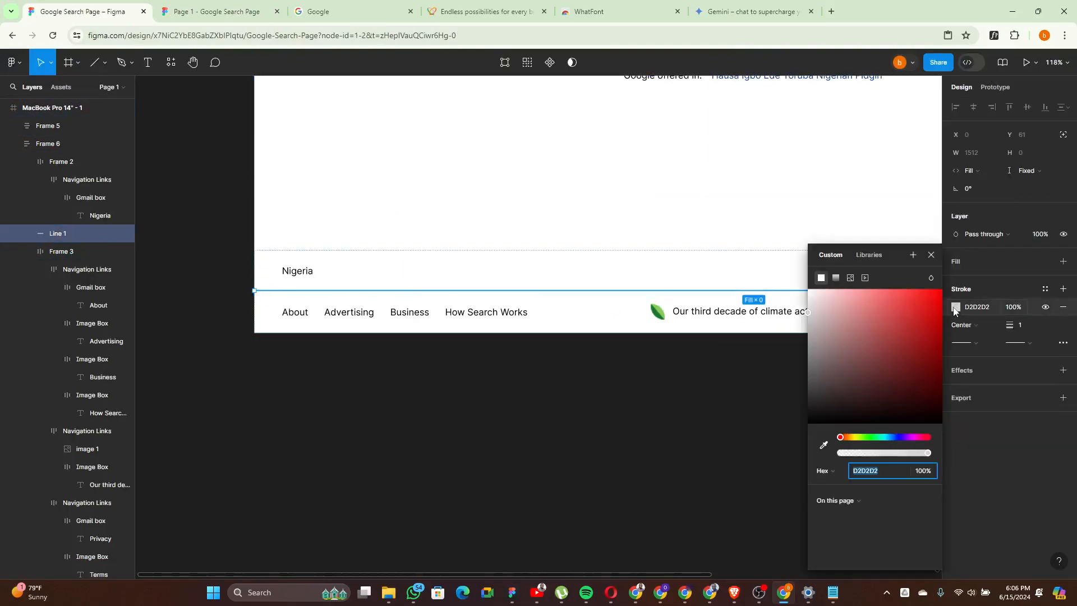
left_click_drag(811, 314, 808, 304)
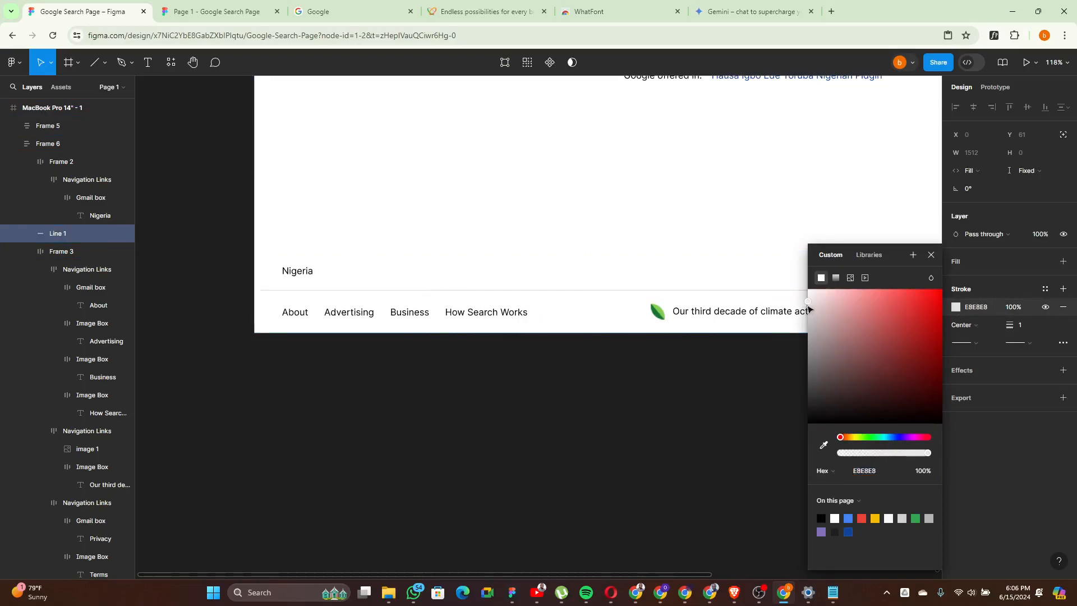
Check the footer in the prototype preview and compare the design with the real Google page.
left_click(175, 15)
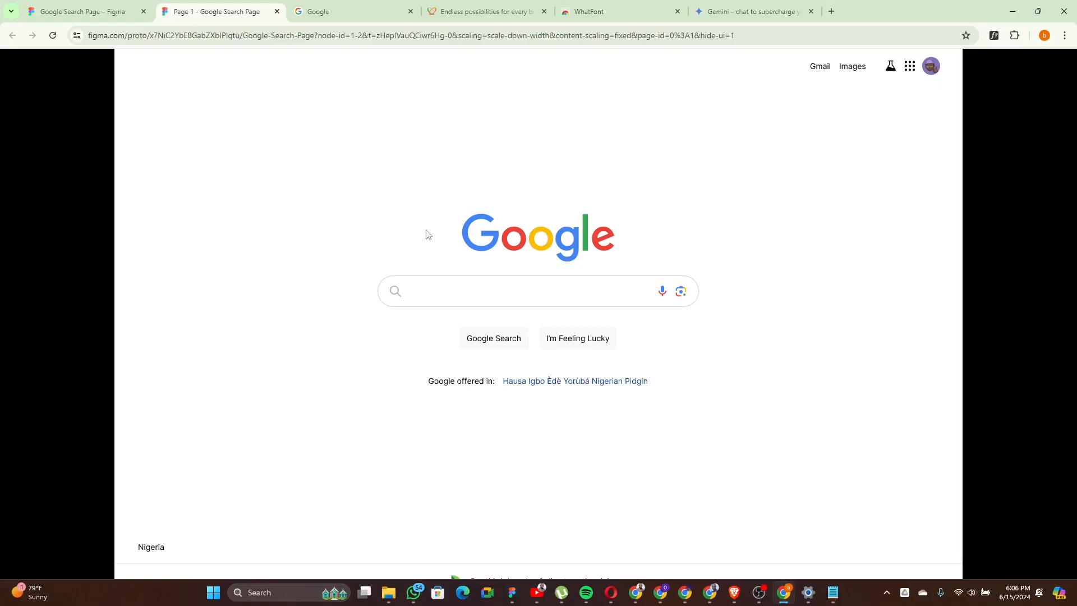
scroll(333, 277, "down", 1)
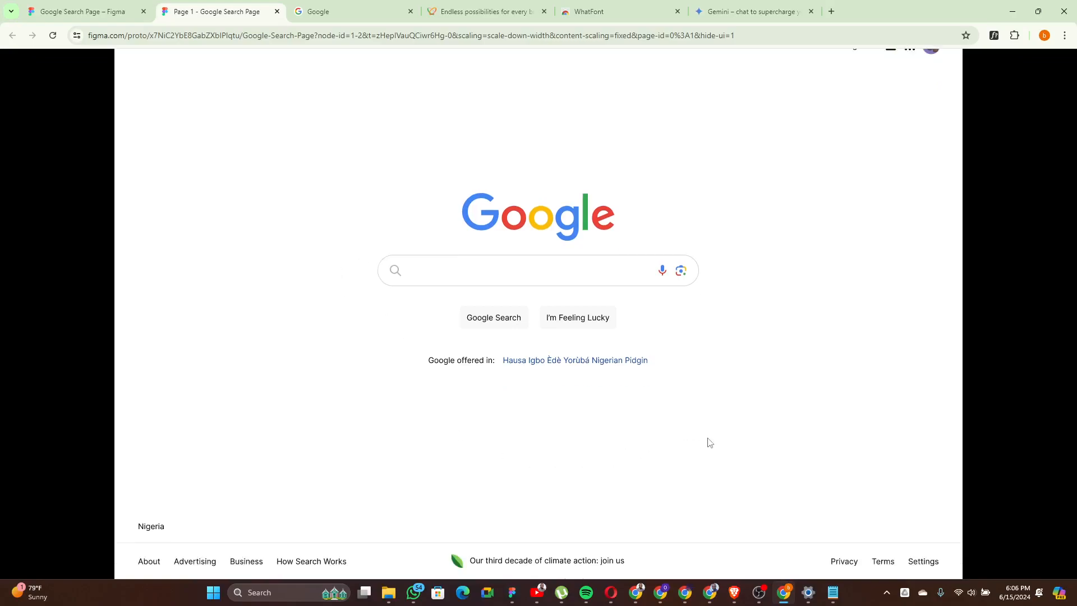
scroll(654, 487, "up", 1)
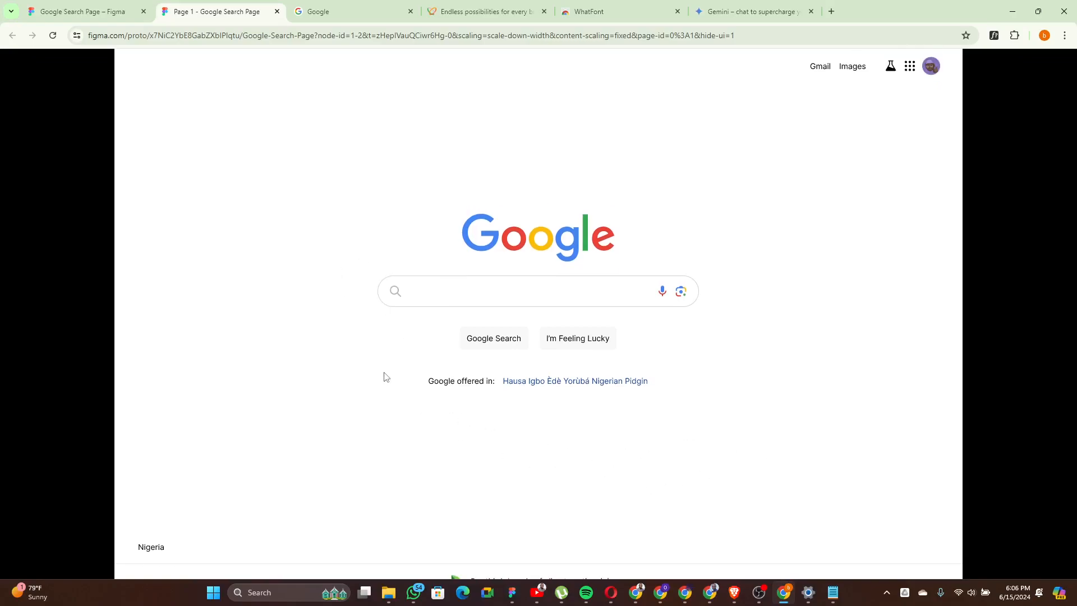
scroll(381, 342, "down", 1)
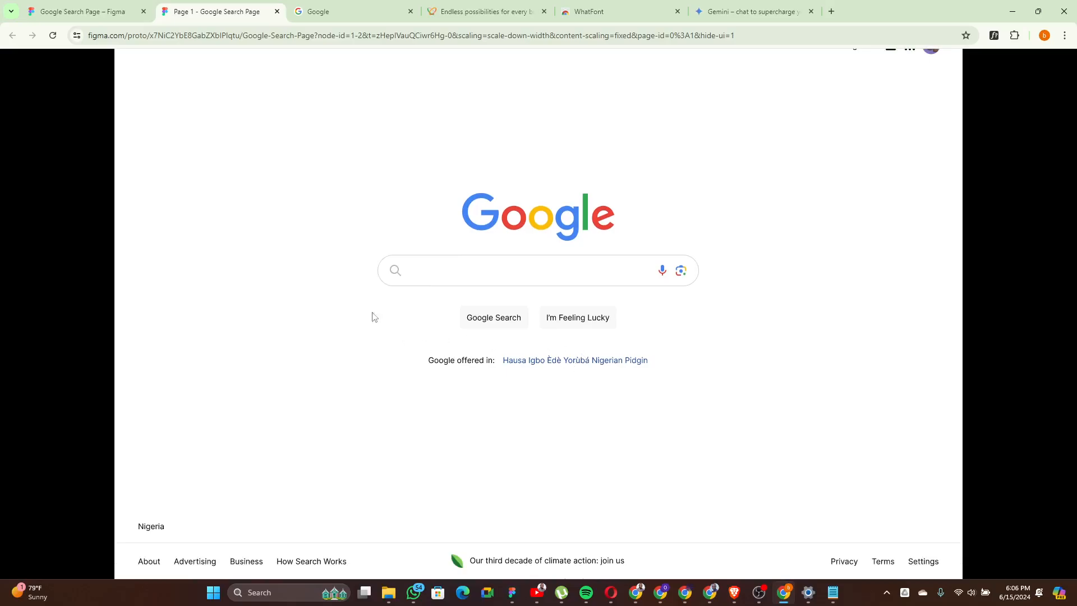
left_click(89, 11)
left_click(403, 396)
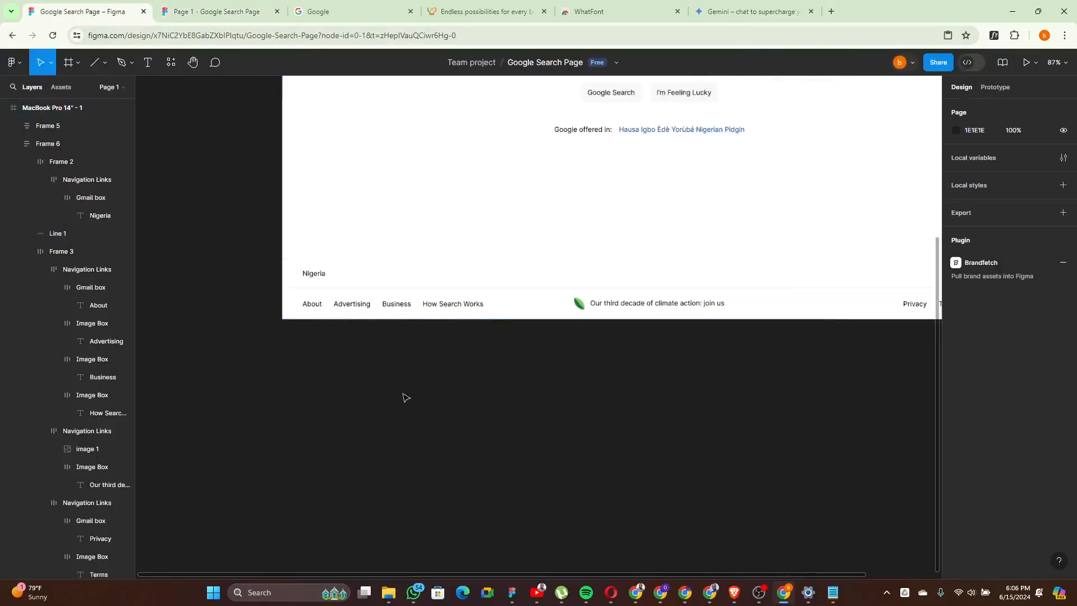
left_click(339, 17)
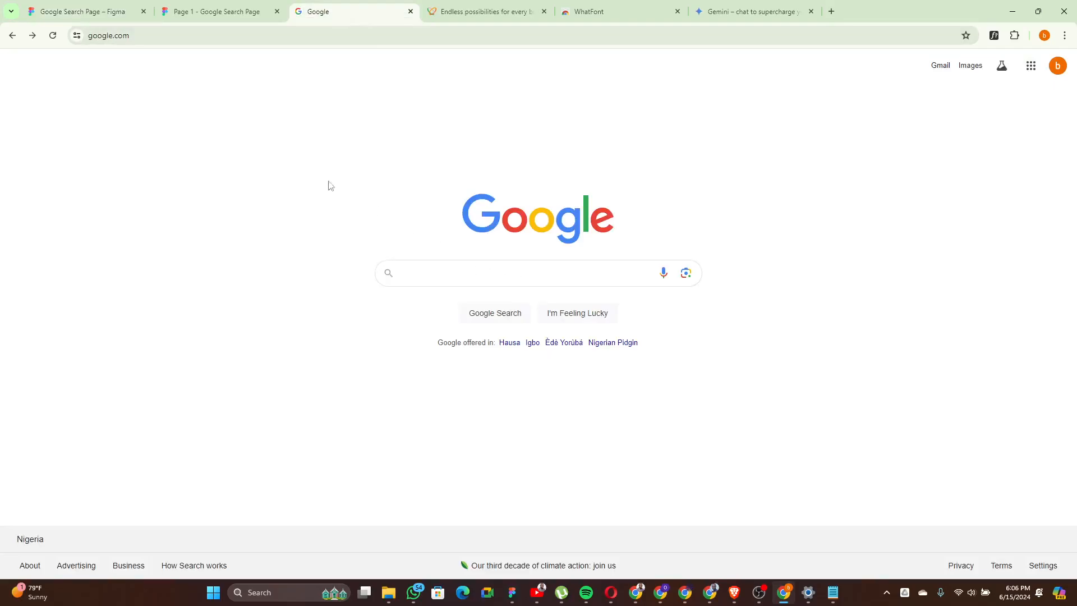
In the design file, copy the search bar's Navigation Links frame below the Google logo.
left_click(99, 15)
scroll(212, 137, "down", 6)
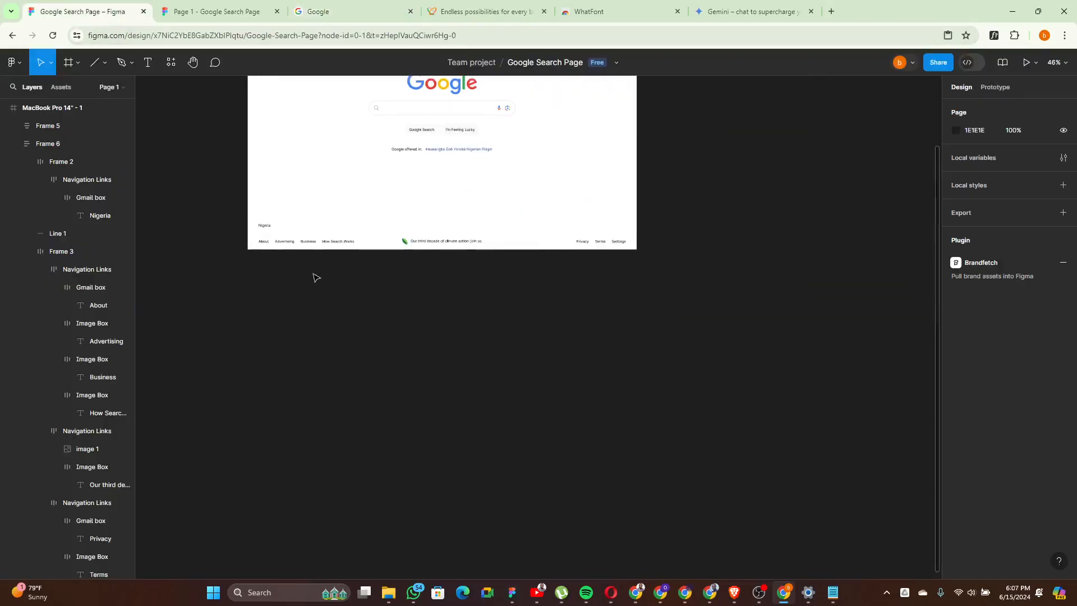
scroll(365, 269, "up", 4)
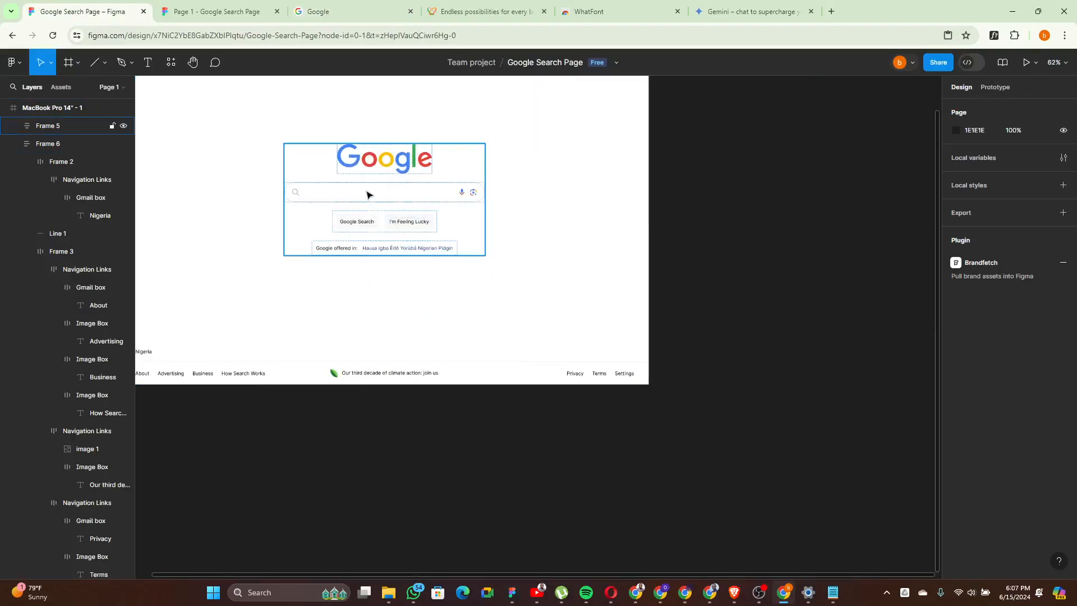
left_click(368, 193)
double_click(367, 195)
right_click(374, 191)
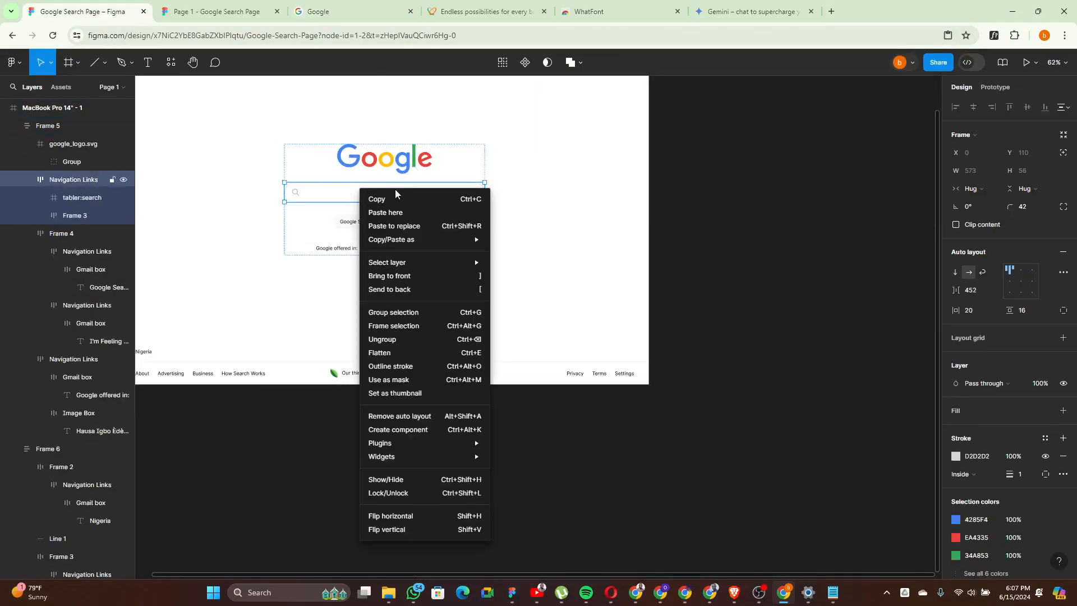
left_click(392, 200)
left_click(661, 219)
Draw a new frame about 799 × 361 px on the empty canvas beside the page frame.
left_click_drag(704, 120, 356, 204)
scroll(468, 180, "up", 3)
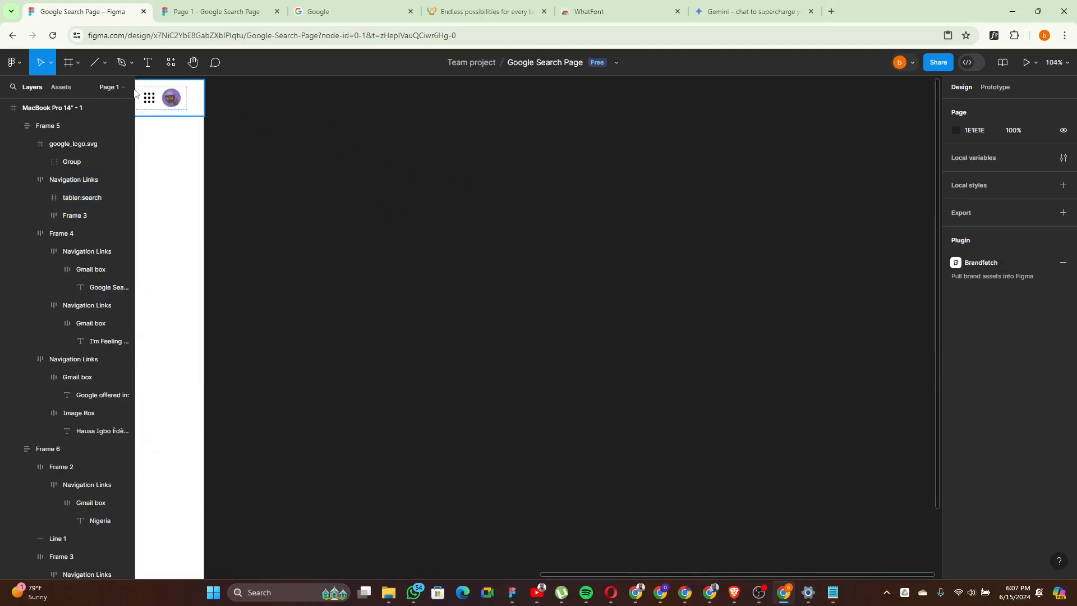
left_click(65, 64)
left_click_drag(285, 128, 751, 337)
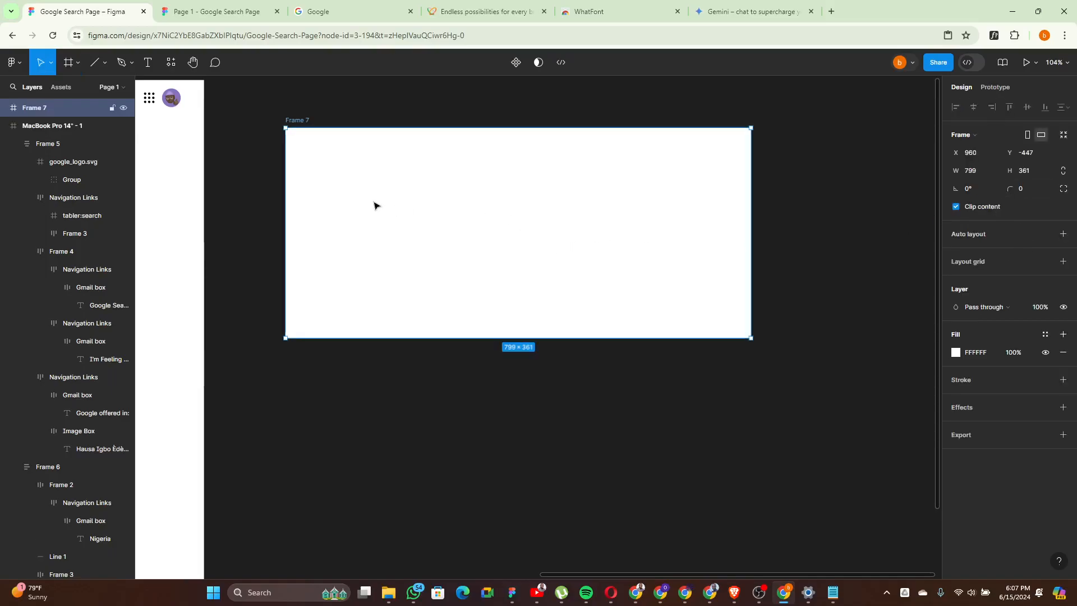
Paste the search bar into the new frame and place it near the upper centre at about X 121, Y 64.
right_click(355, 196)
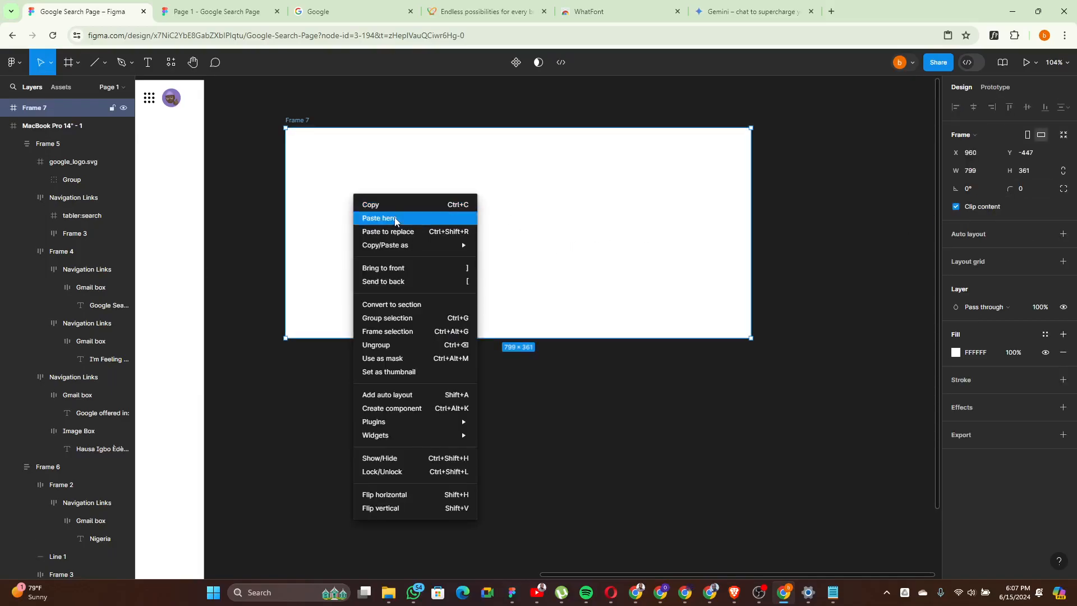
left_click(395, 218)
mouse_move(579, 195)
left_mouse_down()
mouse_move(577, 164)
mouse_move(585, 190)
left_mouse_up()
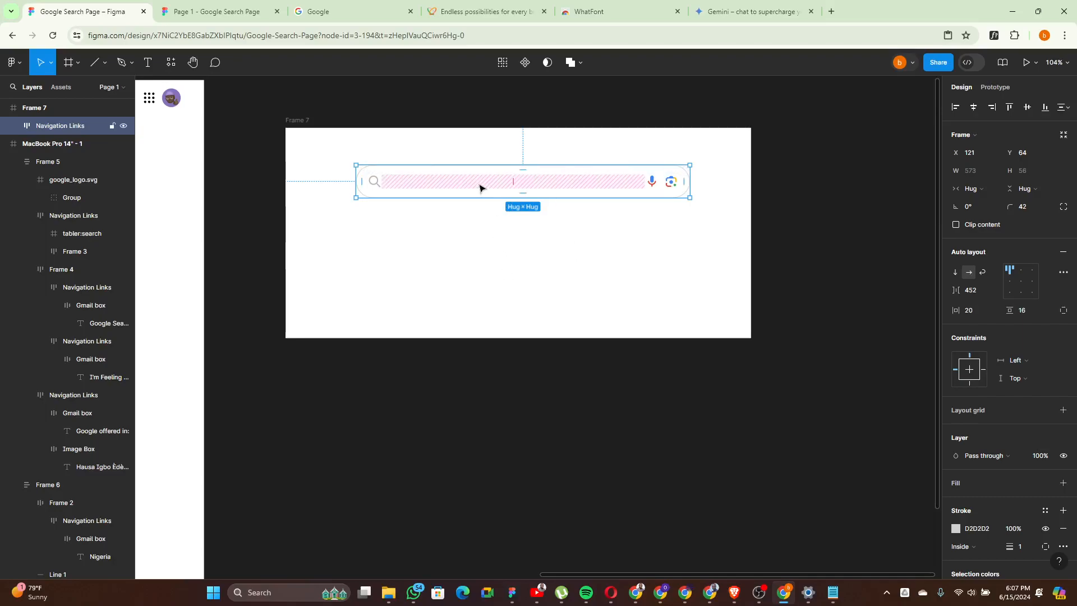
Duplicate the search bar directly below the original at Y 134 and add a drop shadow to the copy.
left_click_drag(476, 183, 484, 222)
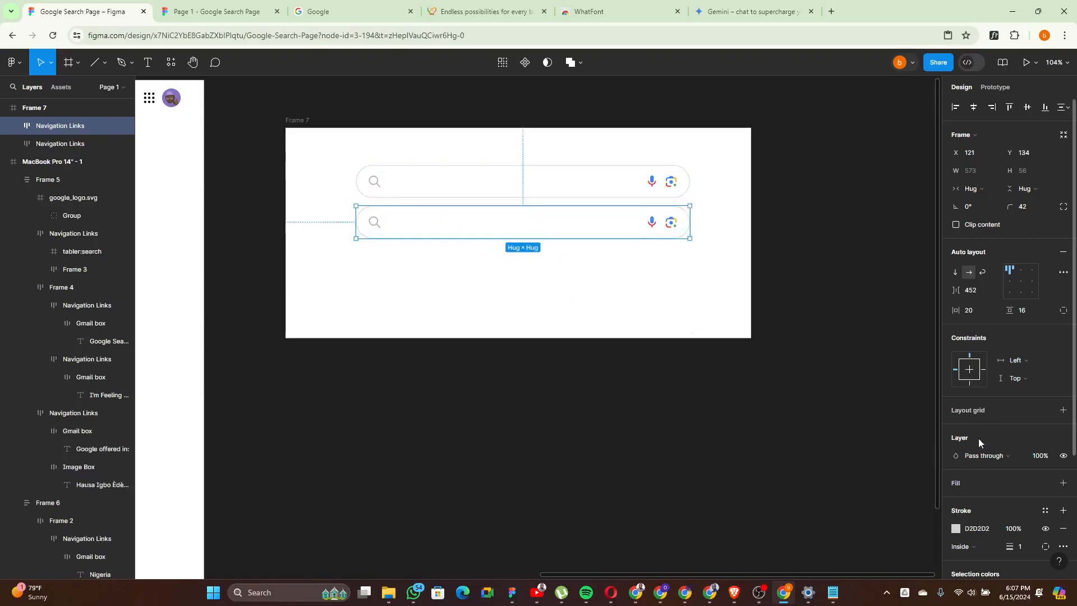
scroll(978, 438, "down", 3)
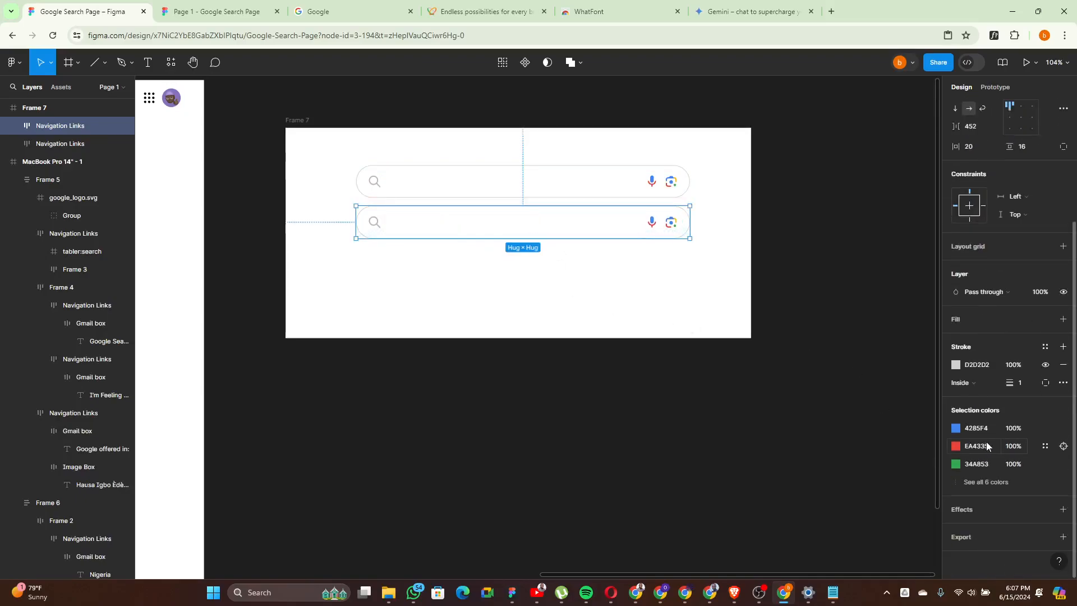
left_click(1063, 510)
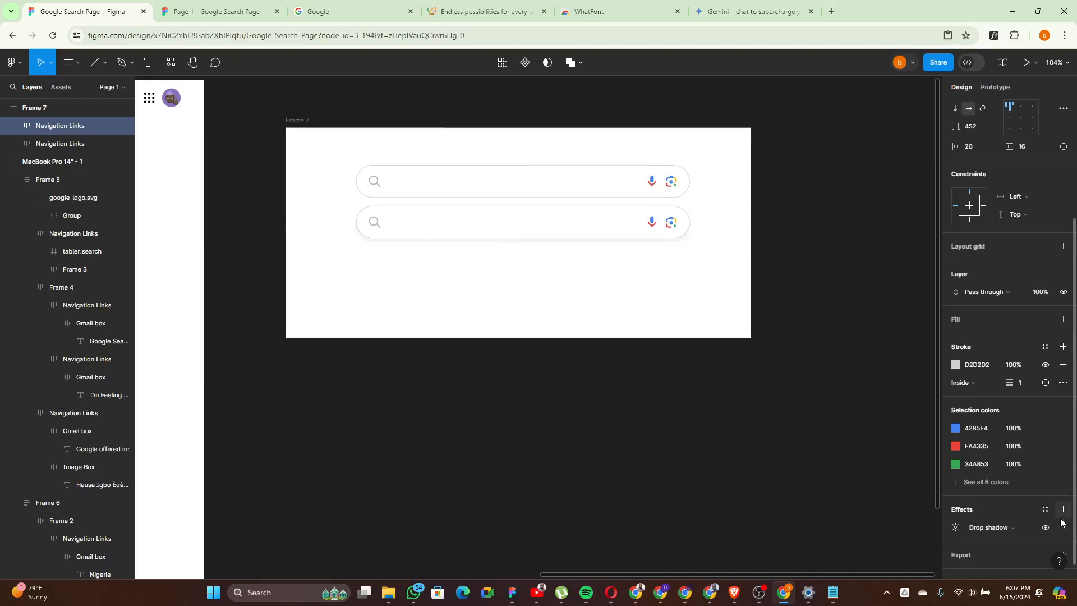
left_click(955, 528)
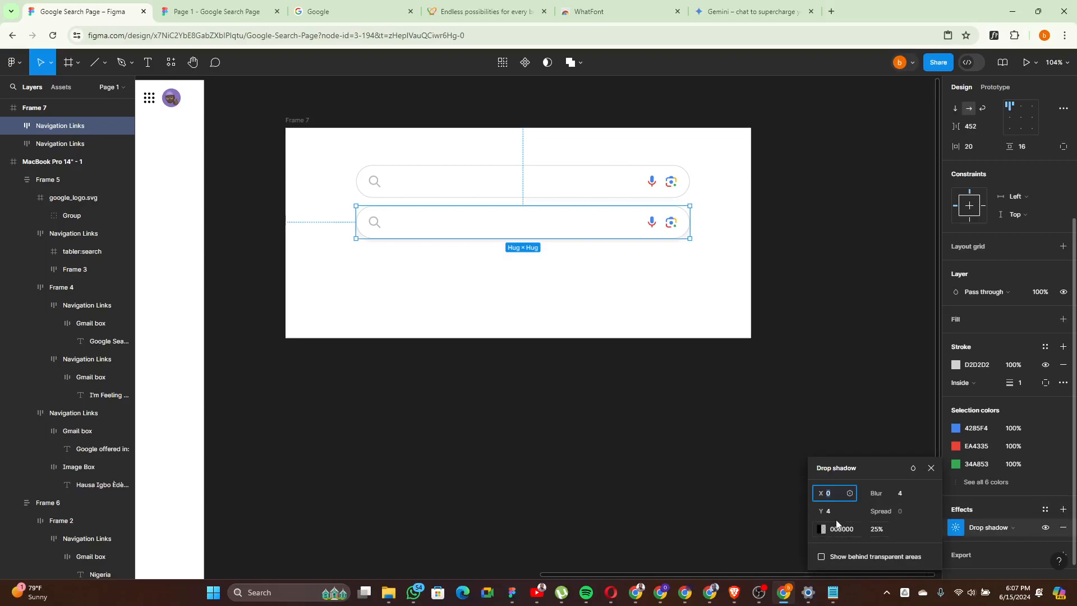
Set the lower search bar's drop shadow to blur 14, opacity 56% and Y offset 0.
left_click(903, 492)
key("shift+Up")
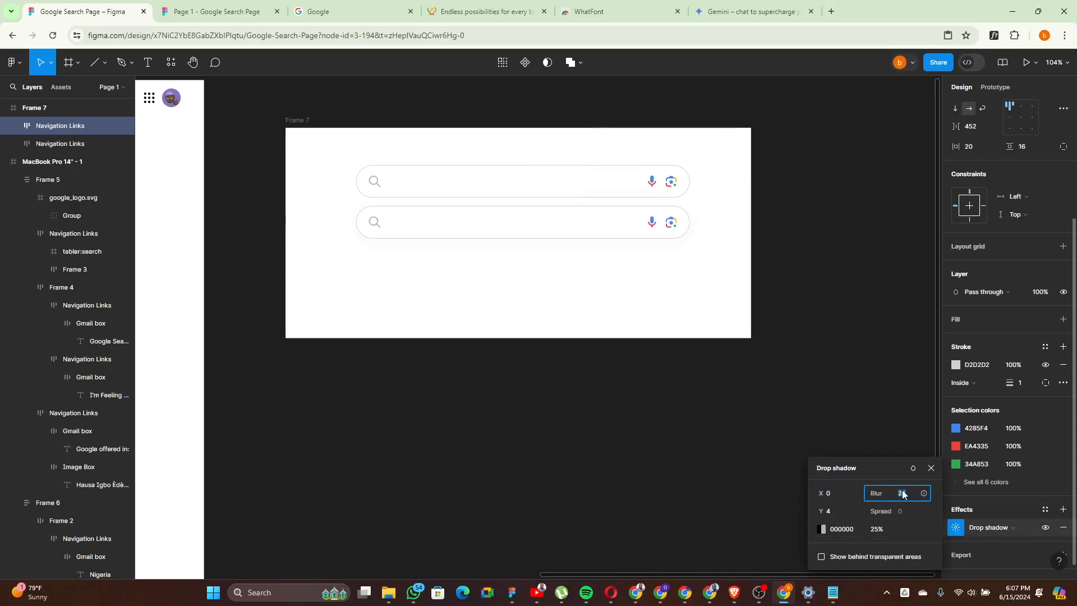
left_click(877, 530)
key("shift+Up")
key("shift+Up")
key("shift+Up")
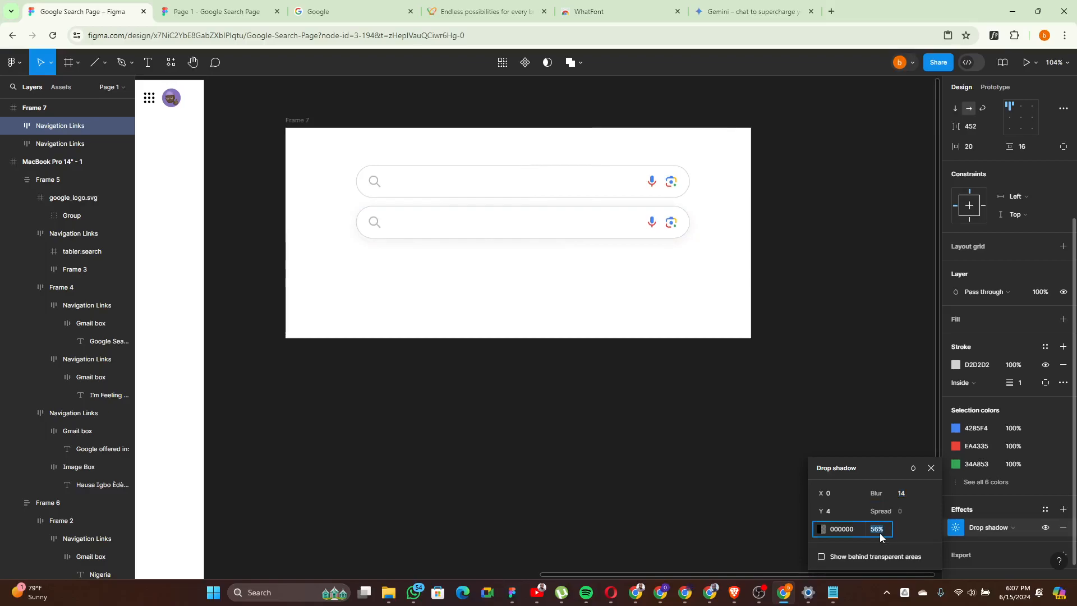
left_click(832, 494)
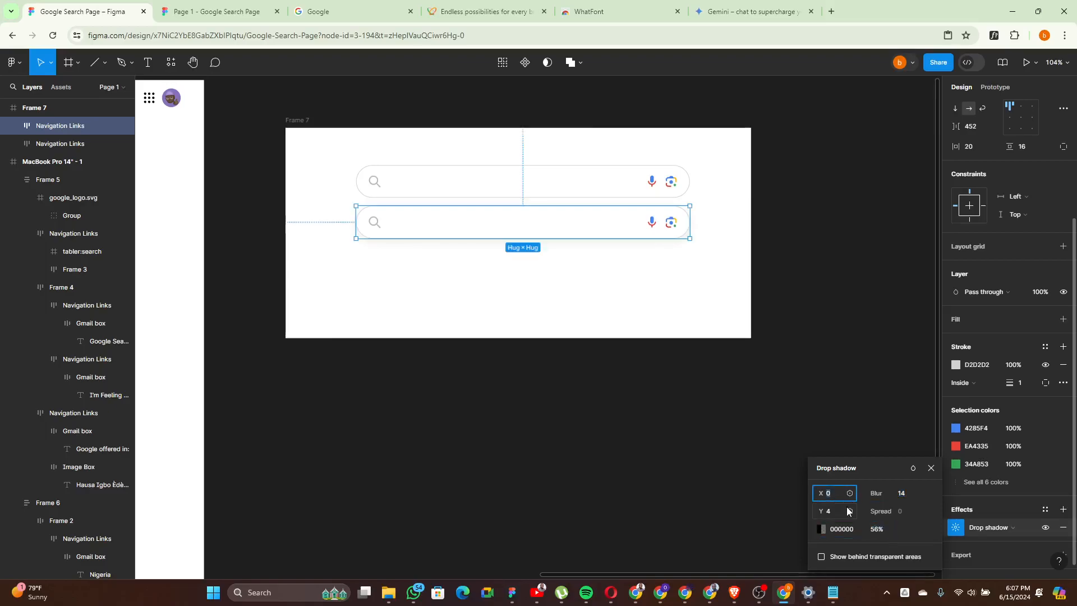
left_click(834, 514)
left_click(605, 387)
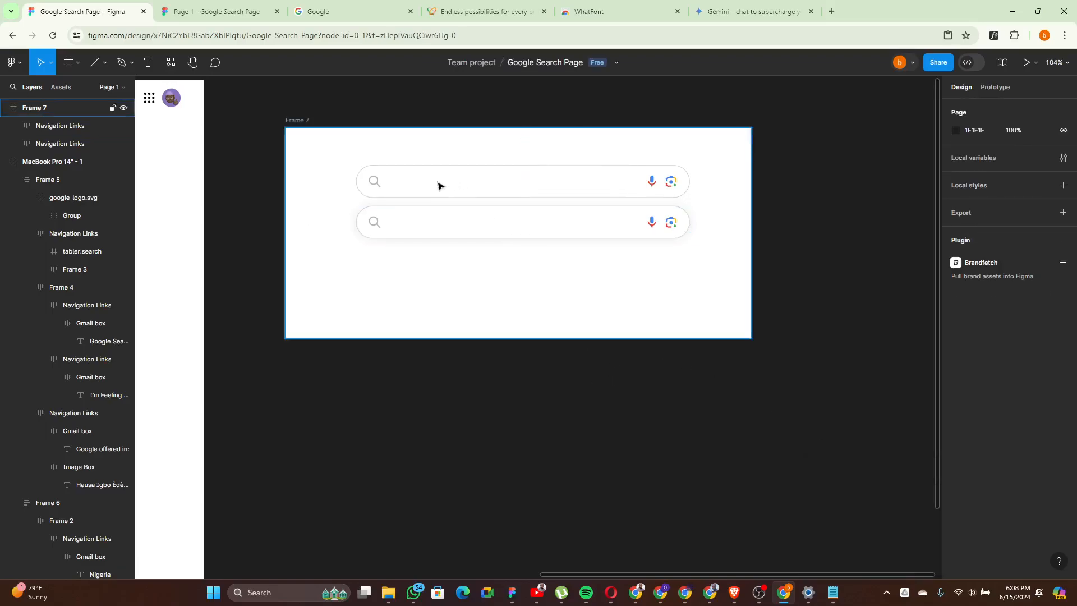
Hide the D2D2D2 stroke on the lower search bar.
scroll(443, 183, "up", 3)
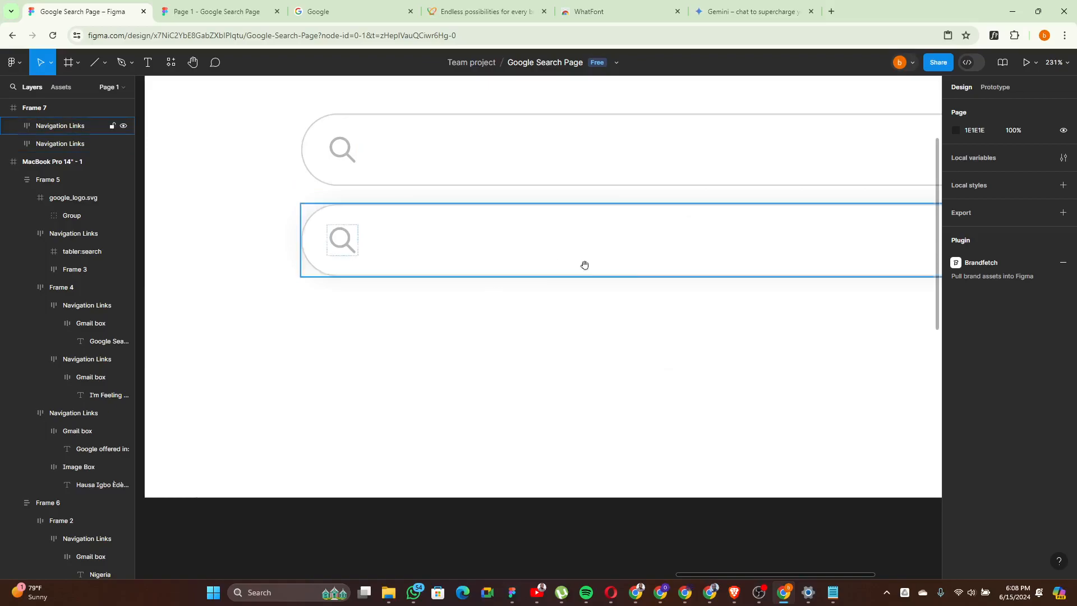
scroll(557, 264, "up", 3)
scroll(505, 269, "down", 3)
scroll(444, 250, "up", 1)
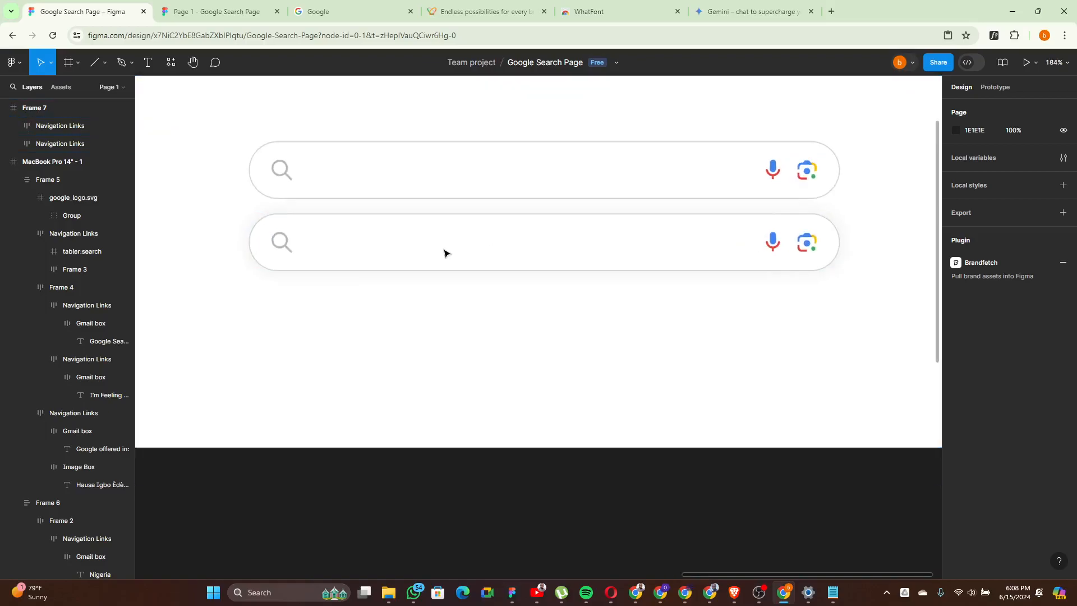
left_click(444, 252)
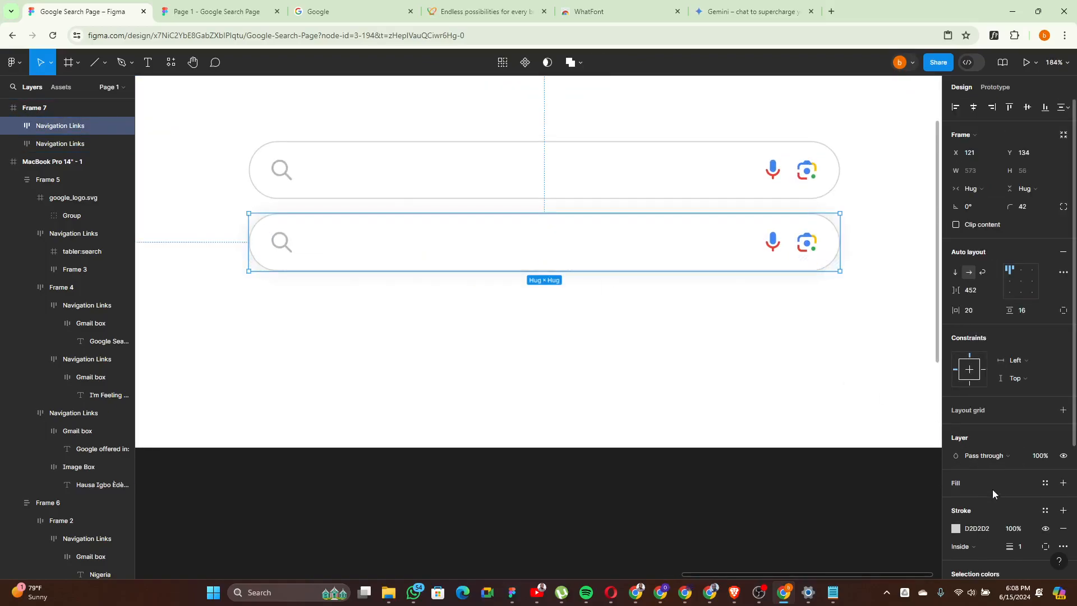
scroll(1019, 498, "down", 2)
left_click(1045, 416)
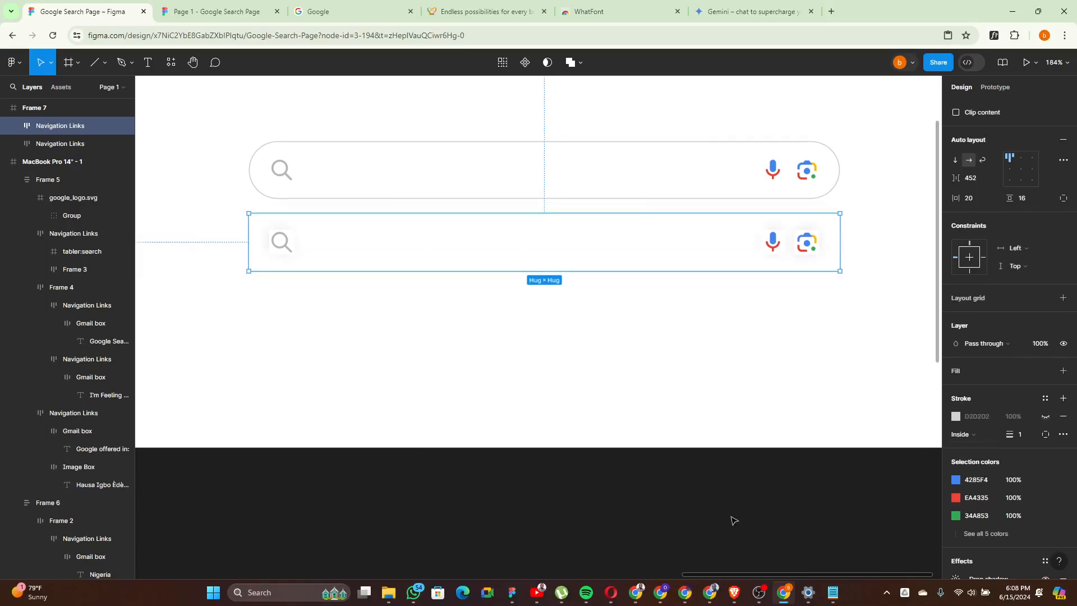
left_click(617, 484)
Remove the hidden FFFFFF fill from the tabler:search icon frame in the lower search bar.
left_click(277, 248)
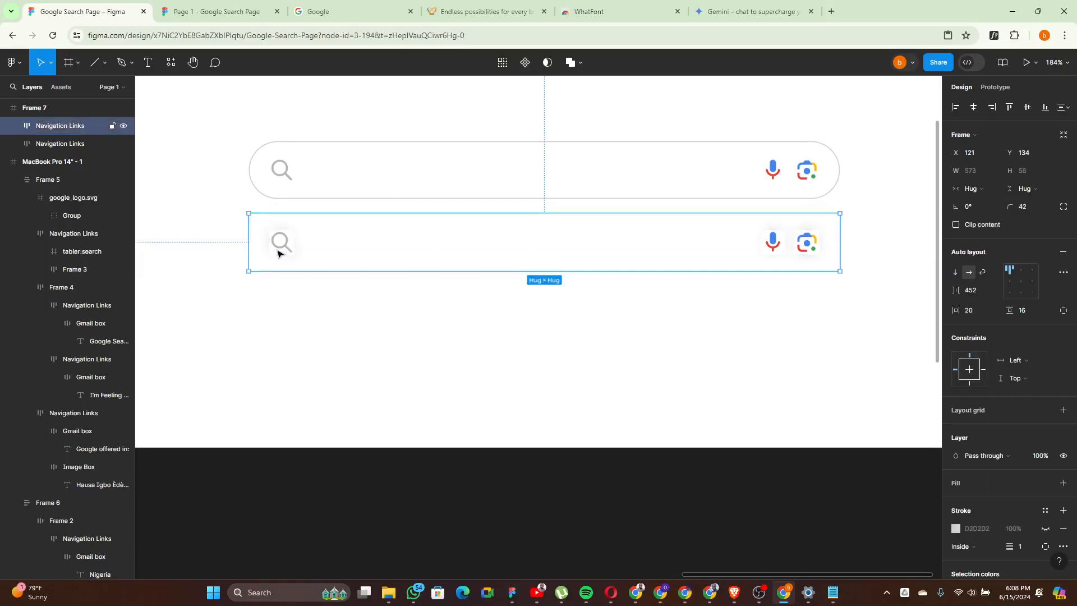
left_click(278, 247)
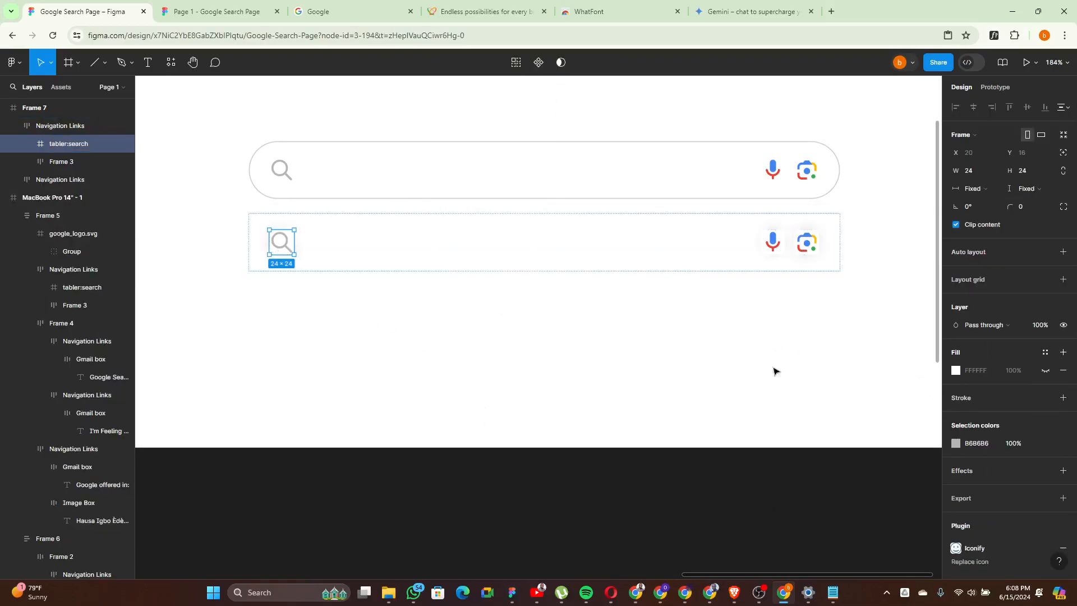
left_click(27, 144)
left_click(66, 162)
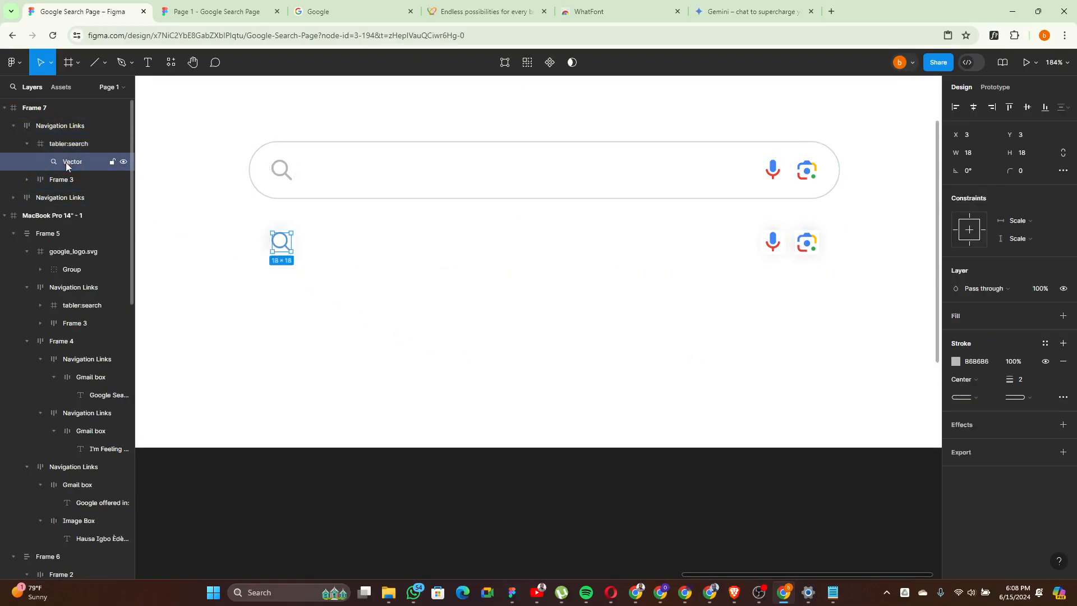
left_click(52, 145)
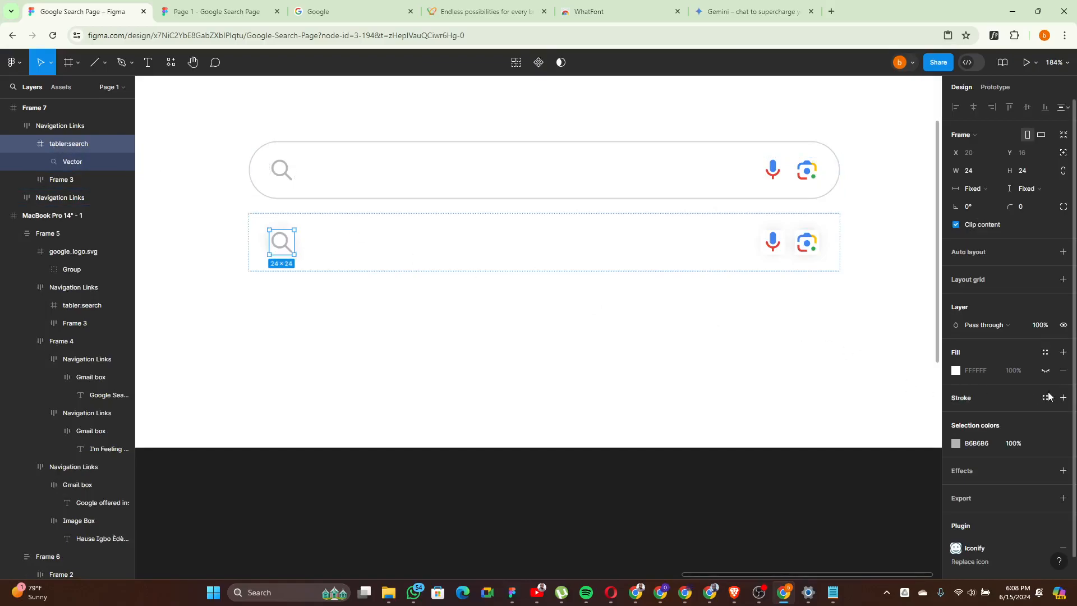
left_click(1060, 371)
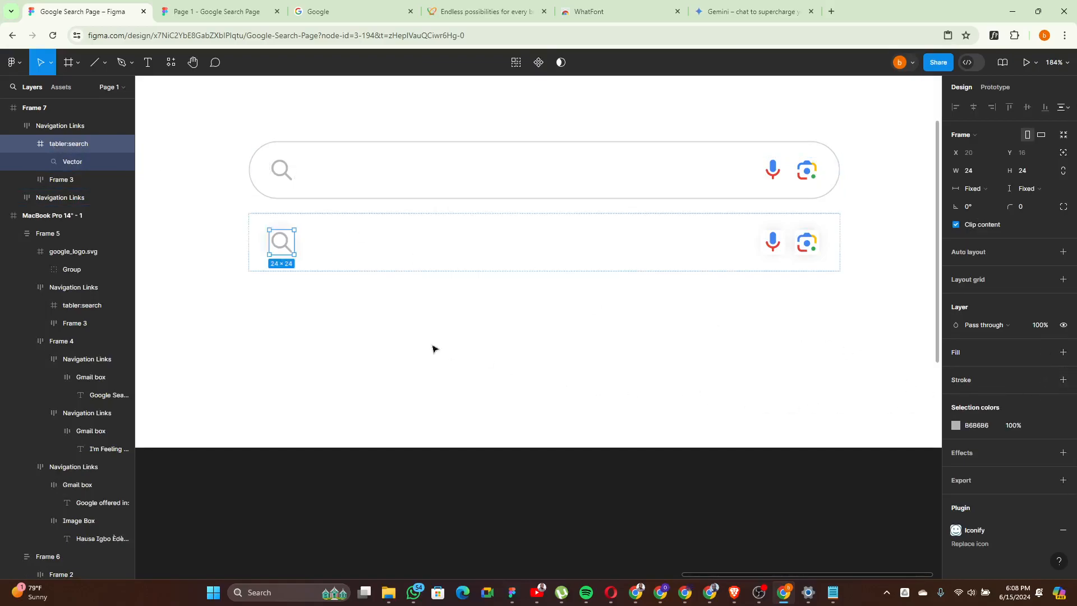
scroll(252, 253, "up", 5)
scroll(249, 254, "up", 10)
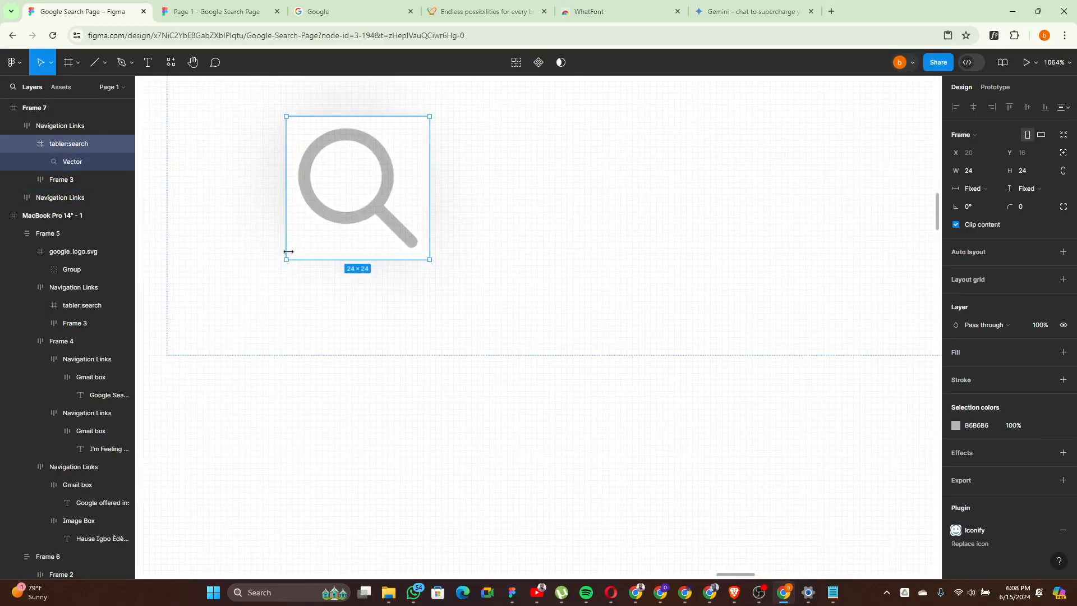
scroll(297, 269, "down", 10)
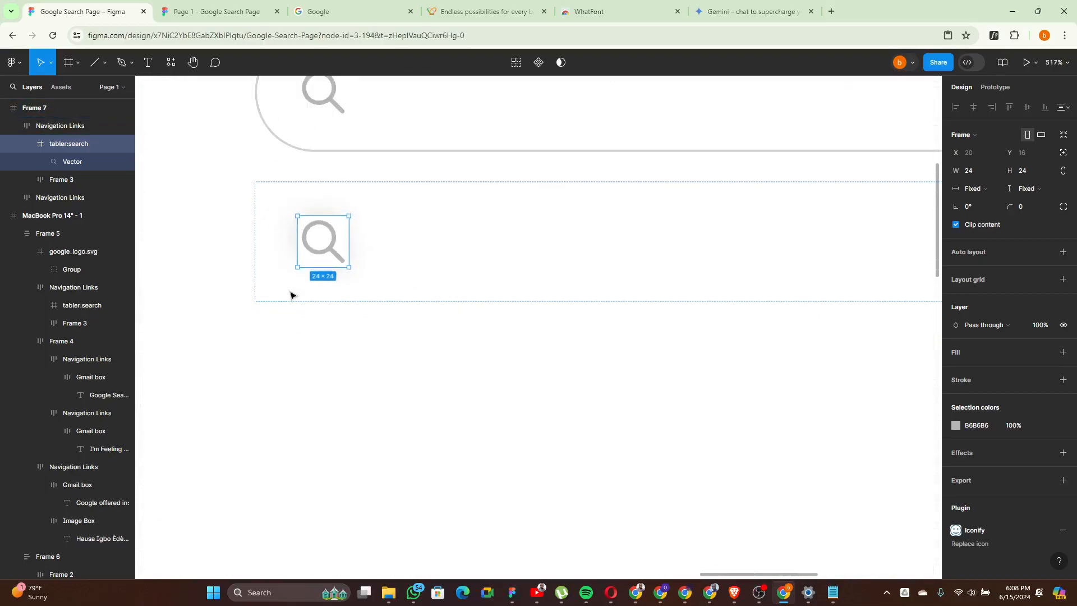
left_click(352, 333)
Add a white FFFFFF fill to the lower search bar.
left_click(291, 279)
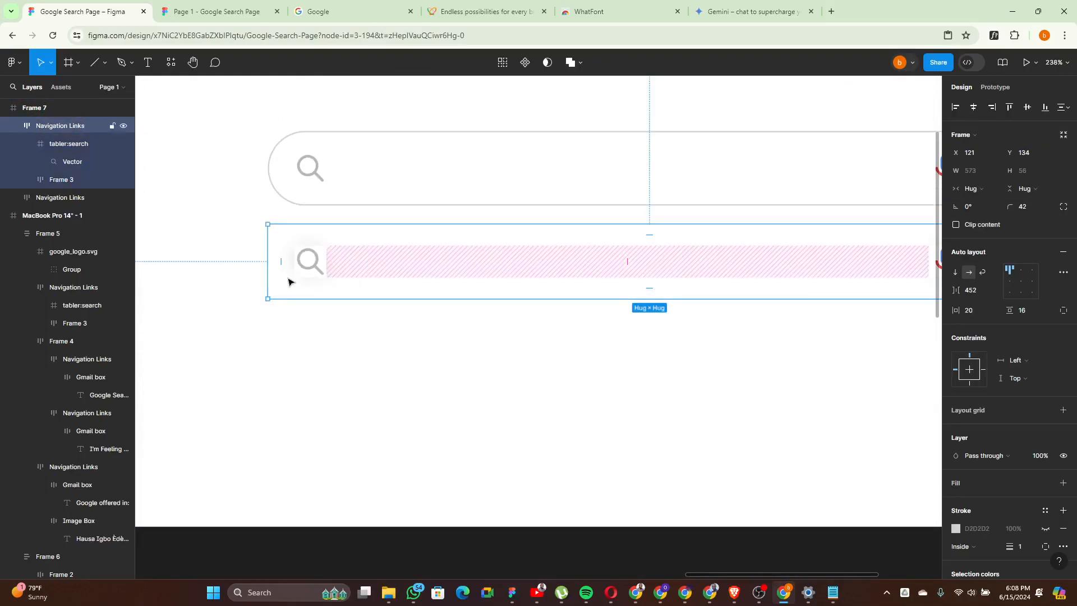
scroll(286, 281, "down", 2)
scroll(418, 338, "down", 1)
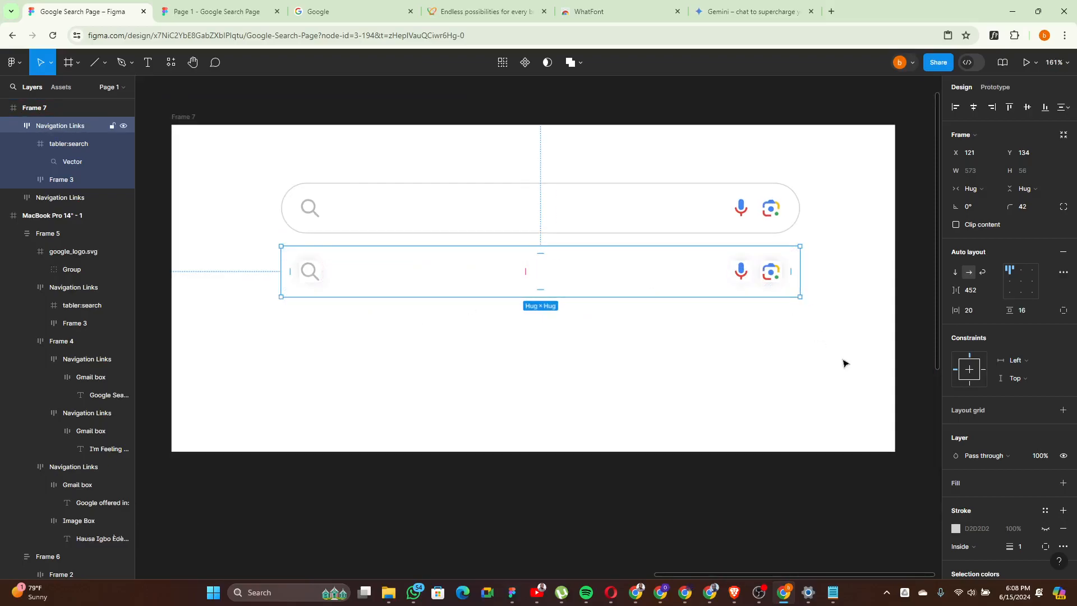
scroll(994, 457, "down", 3)
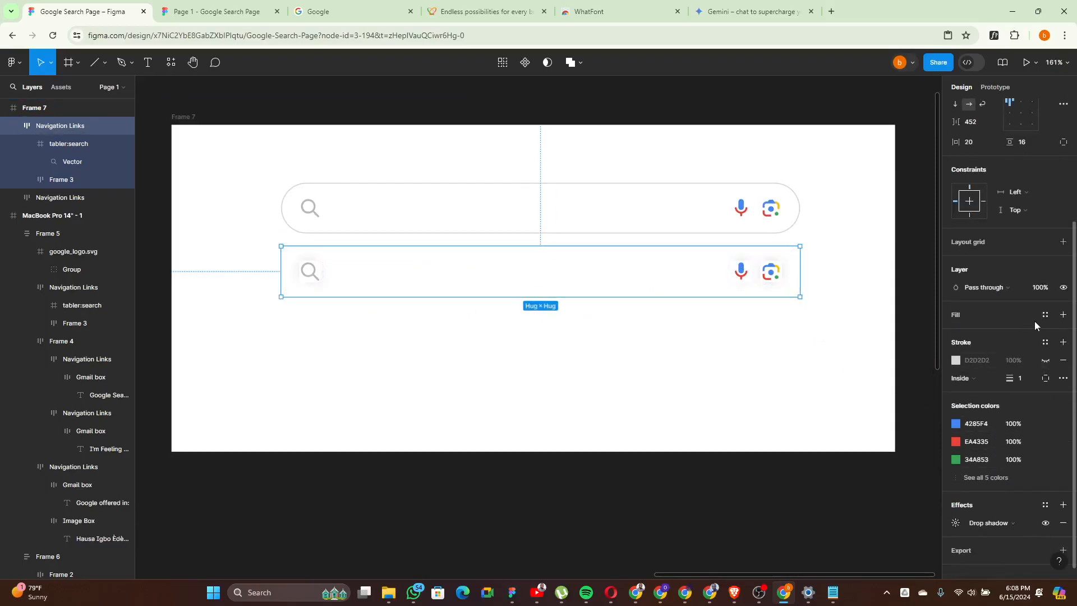
left_click(1062, 315)
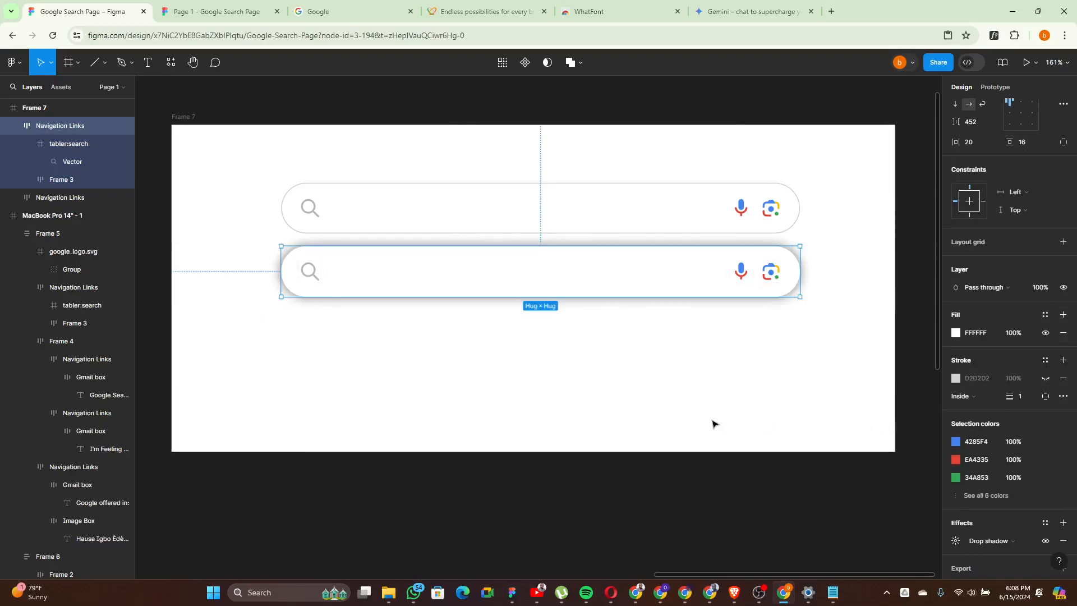
left_click(426, 367)
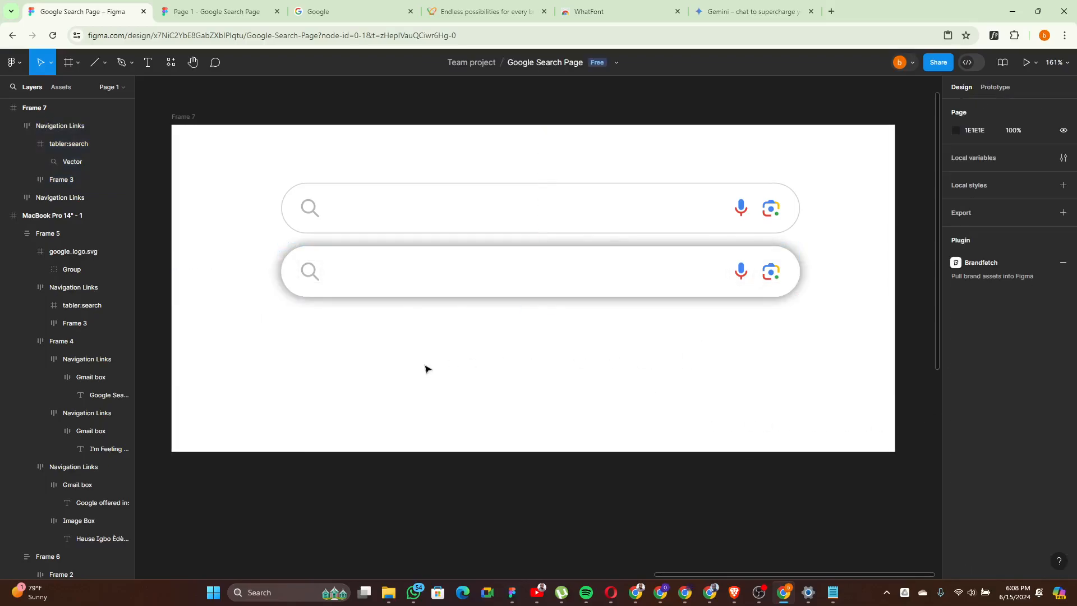
Set the lower search bar's drop shadow opacity to 16% and its blur to 17.
left_click(411, 280)
scroll(998, 465, "down", 4)
left_click(959, 512)
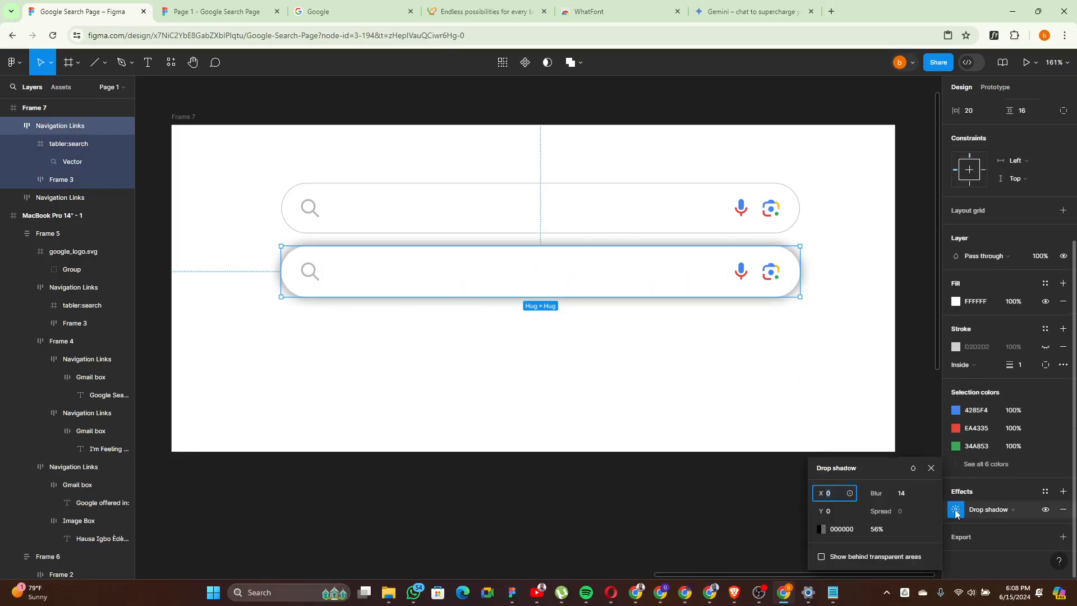
left_click(884, 530)
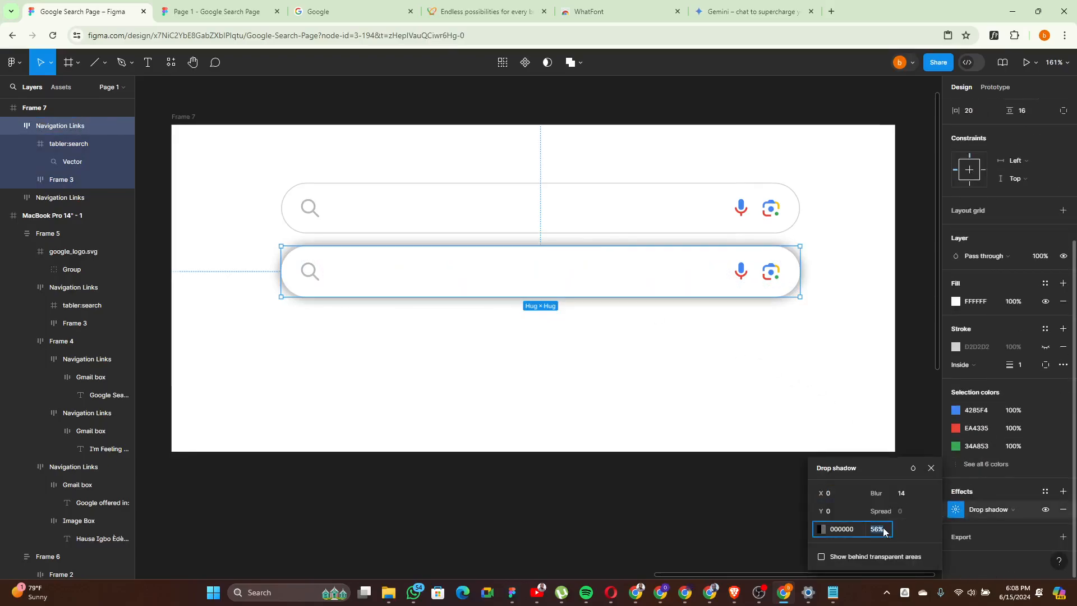
type("16")
key("Return")
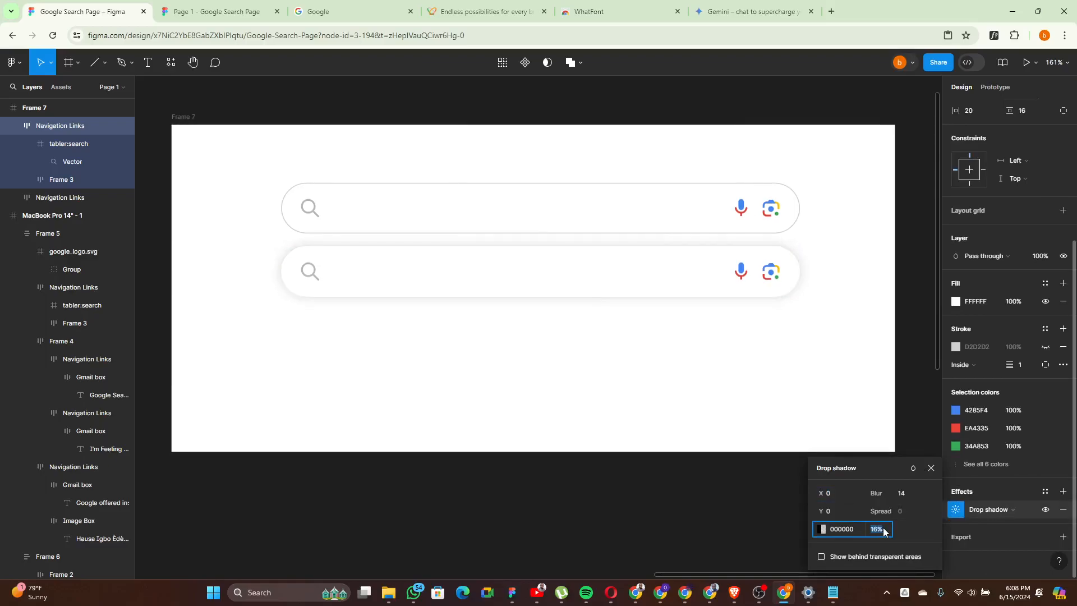
left_click(898, 499)
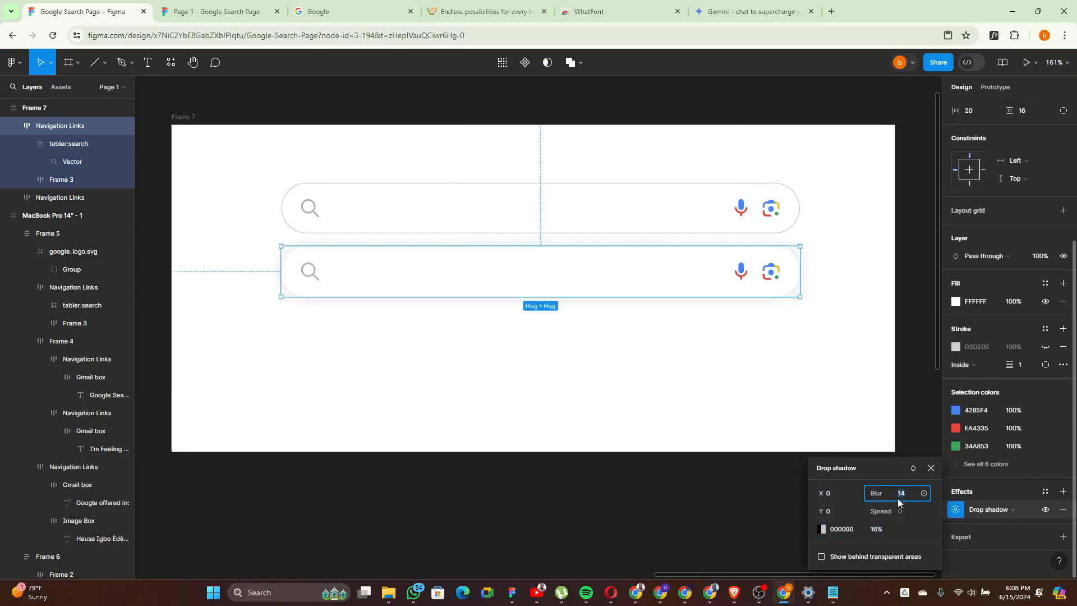
key("shift+Up")
key("Down")
key("Down")
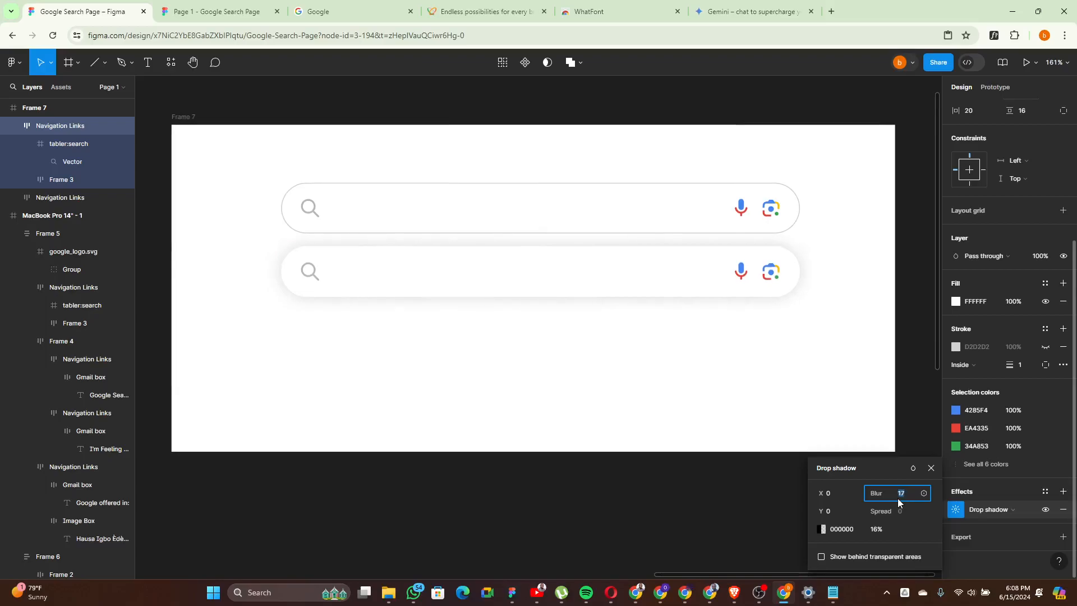
left_click(678, 392)
scroll(486, 305, "down", 1)
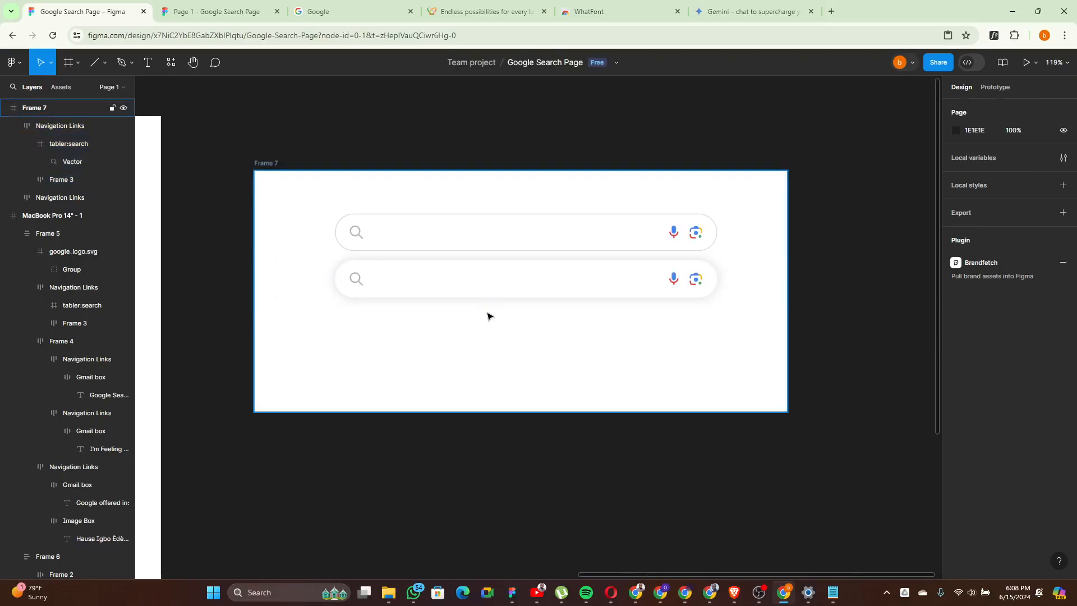
scroll(468, 293, "up", 1)
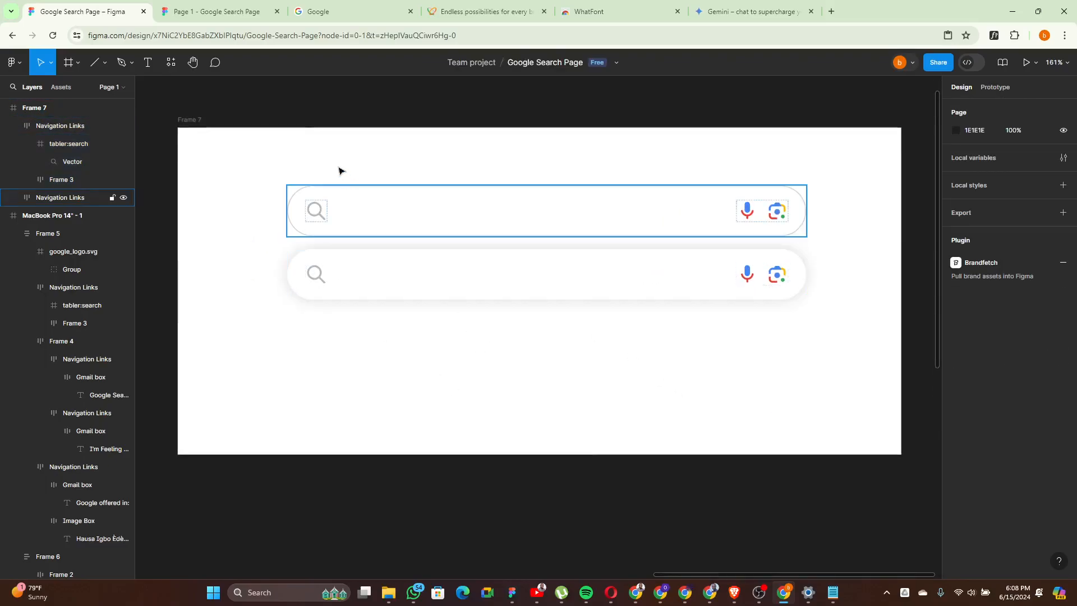
Combine the bordered and the shadowed search bars in Frame 7 into one component set.
left_click(319, 10)
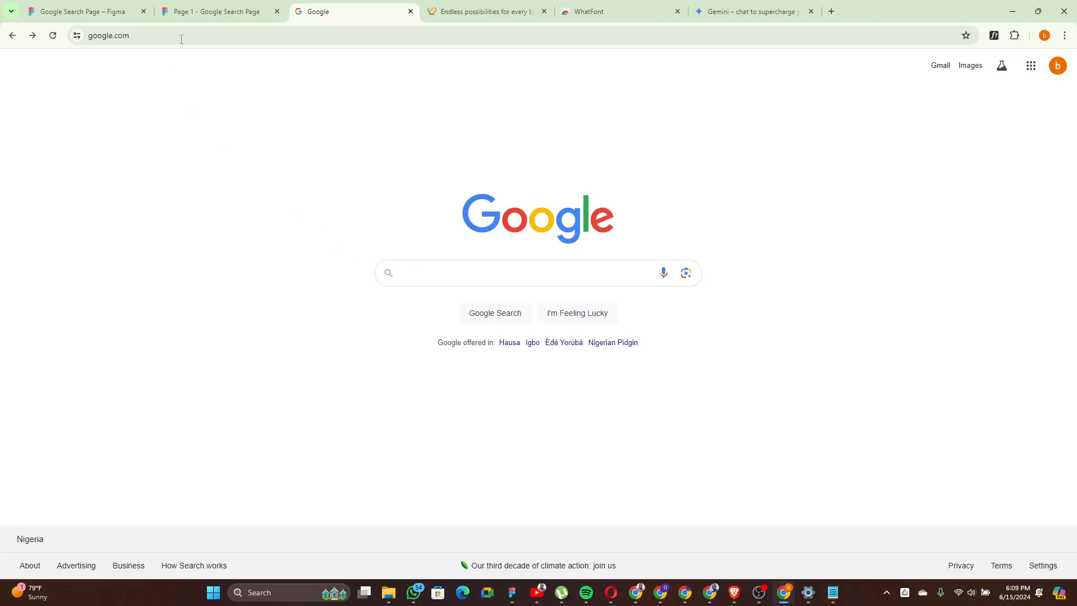
left_click(59, 13)
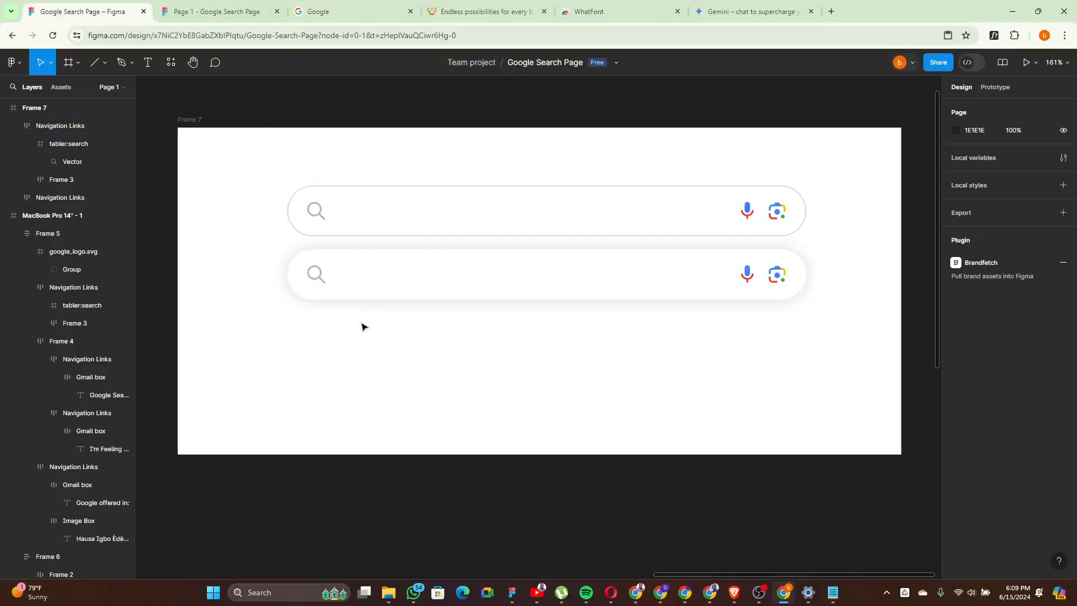
left_click(346, 216)
left_click(375, 282)
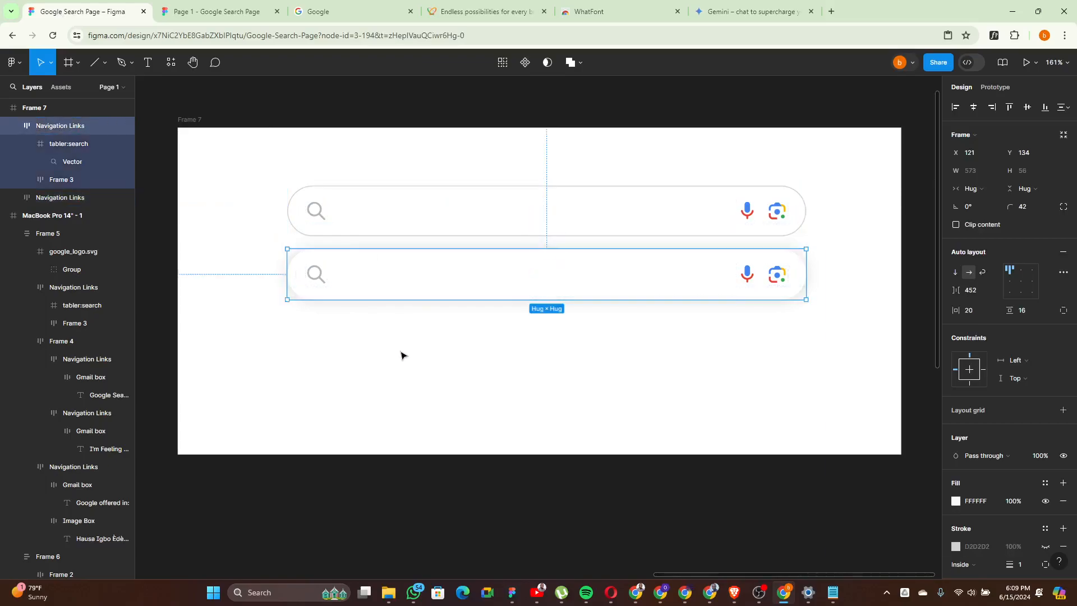
left_click(368, 336)
left_click_drag(255, 163, 819, 335)
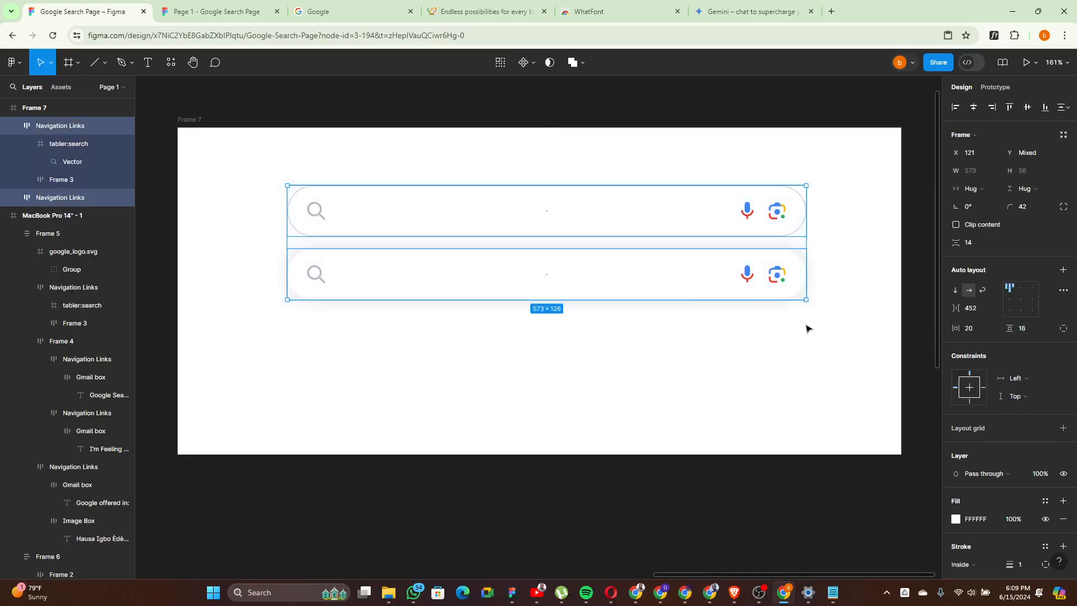
left_click(532, 65)
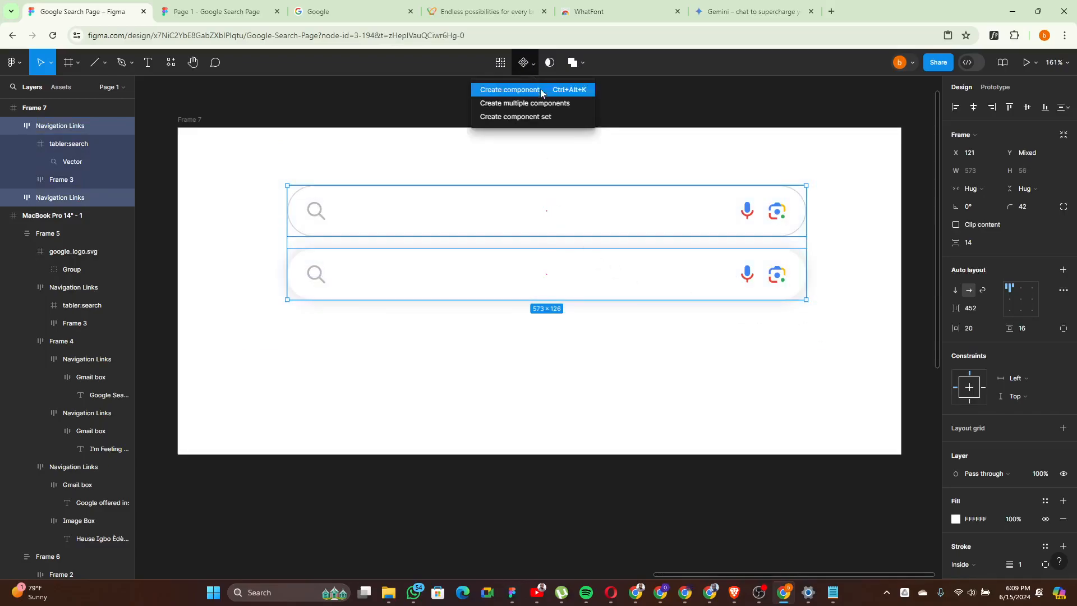
left_click(530, 118)
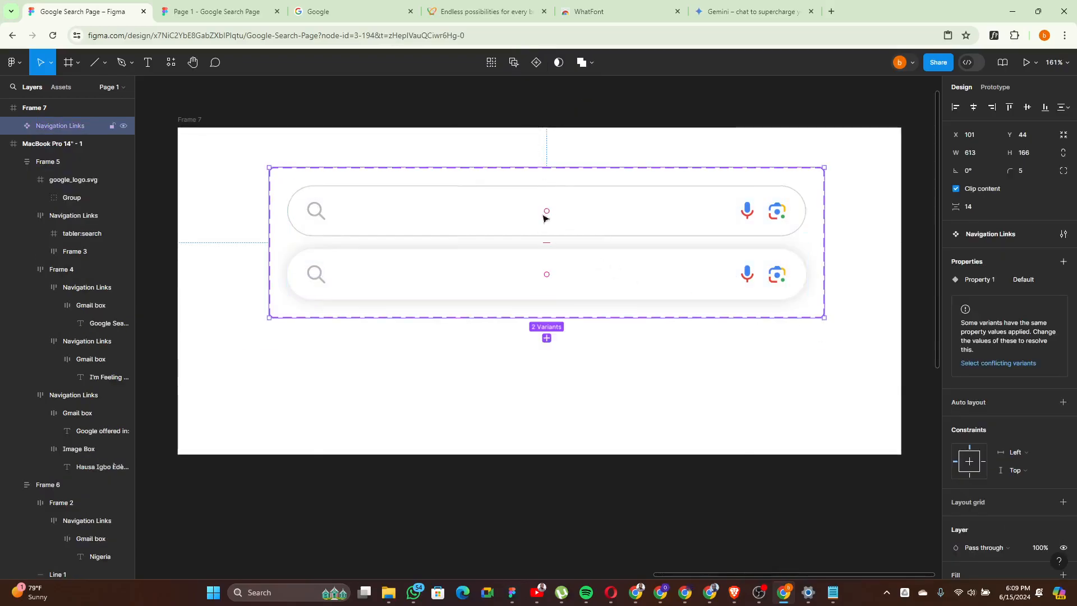
Connect the upper search bar variant to the lower shadowed one with a While hovering interaction that uses Change to with Instant animation.
left_click(445, 224)
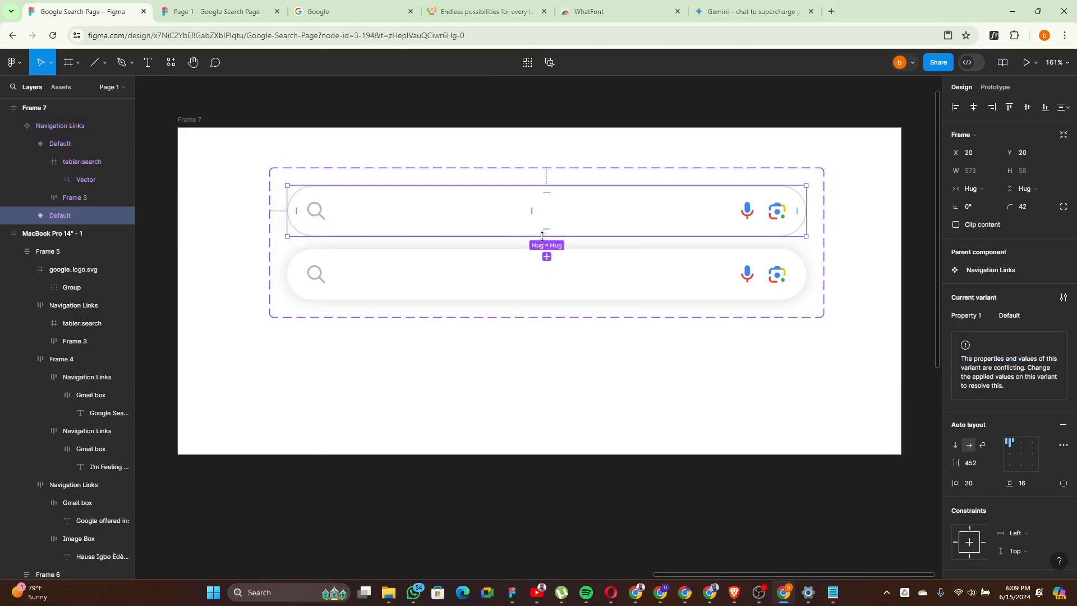
left_click(995, 88)
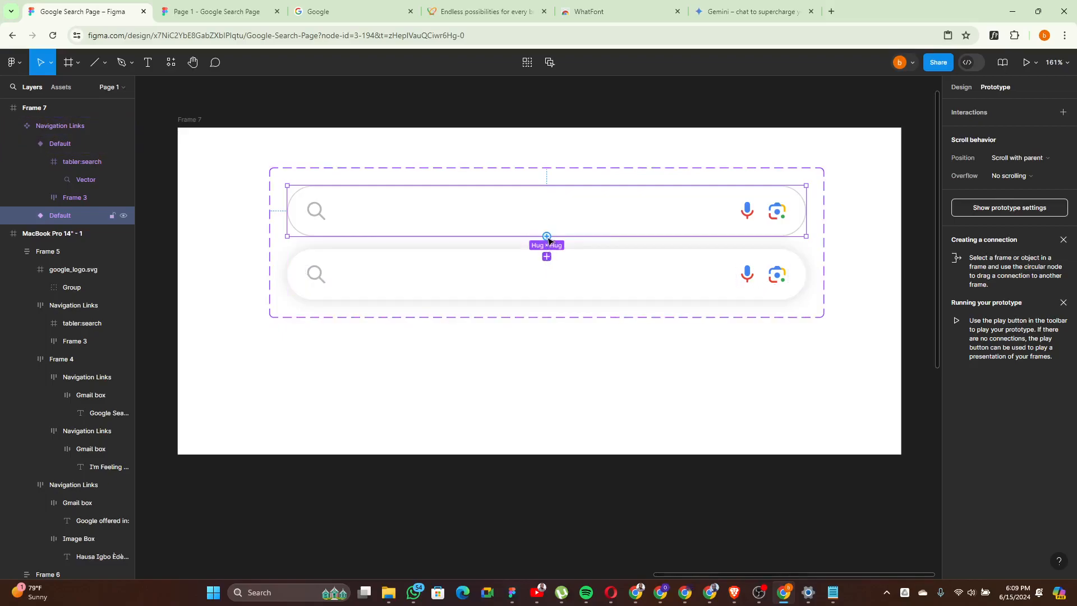
left_click_drag(548, 239, 478, 235)
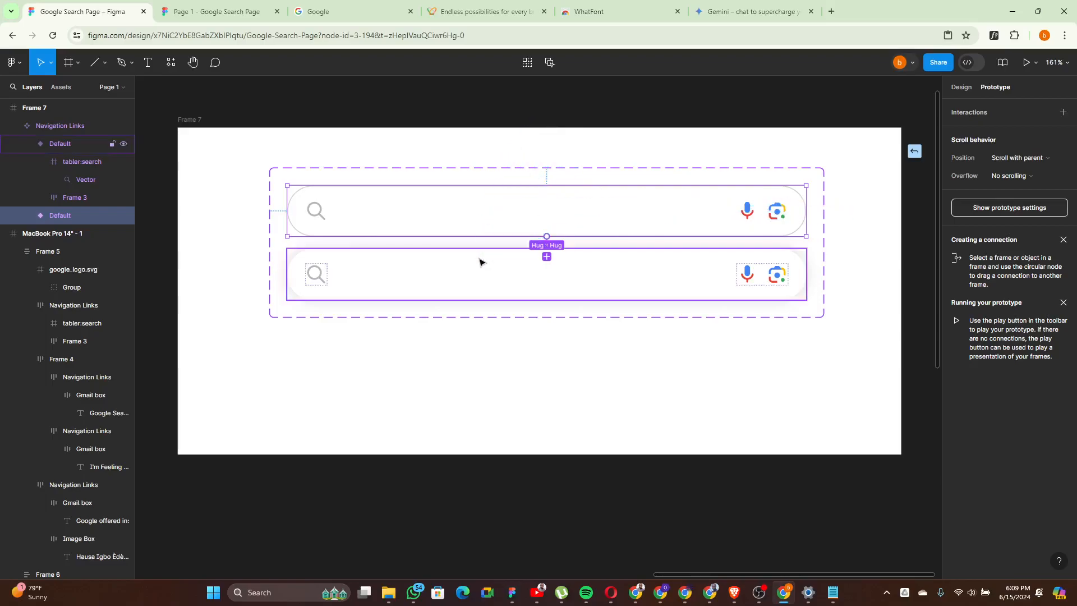
left_click_drag(479, 273, 481, 274)
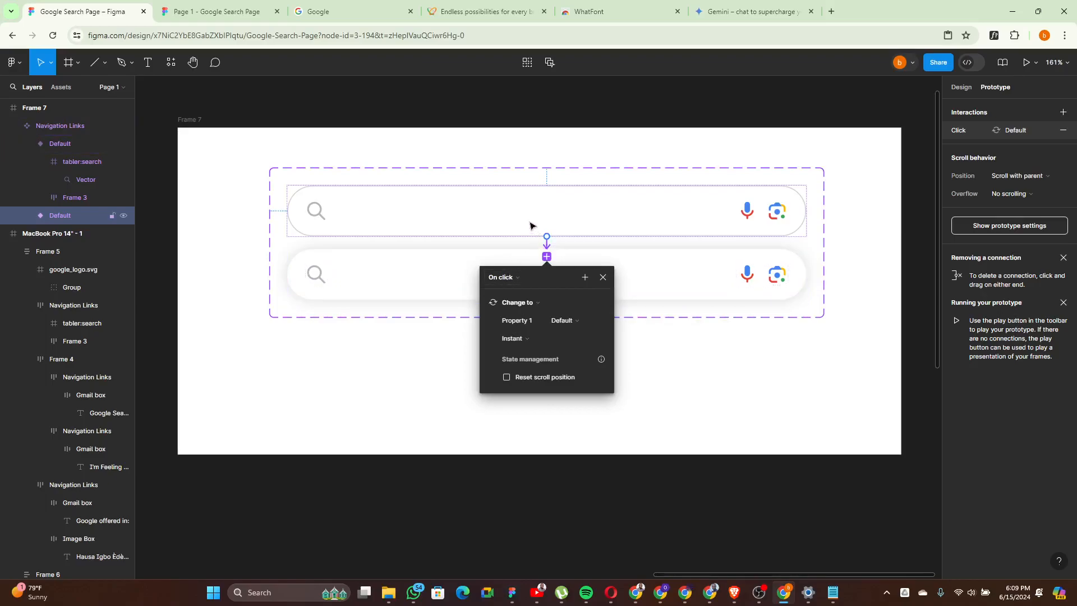
left_click(513, 279)
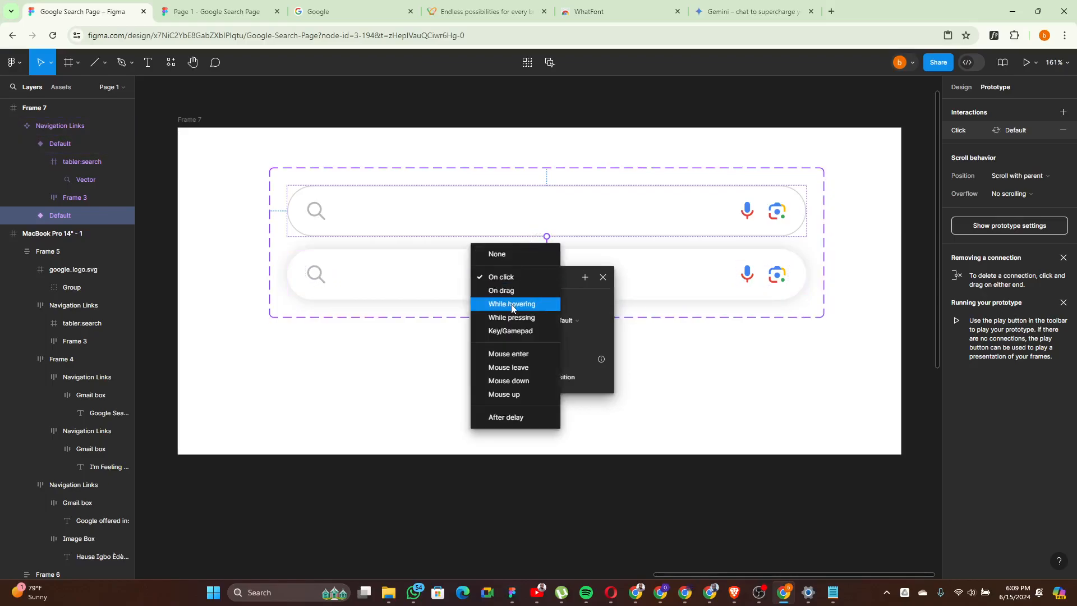
left_click(512, 304)
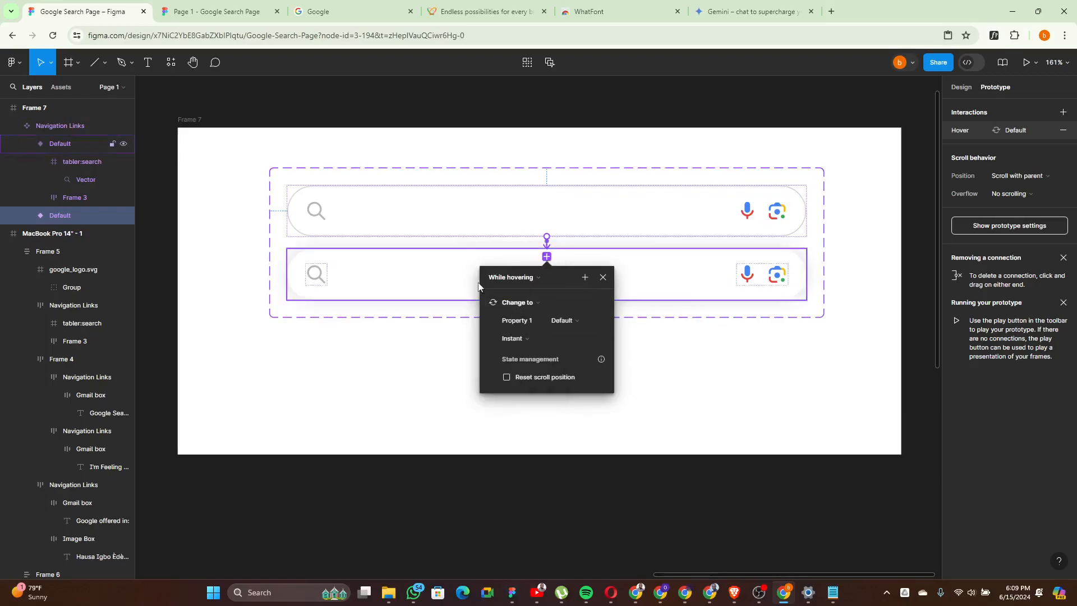
left_click_drag(557, 283, 639, 278)
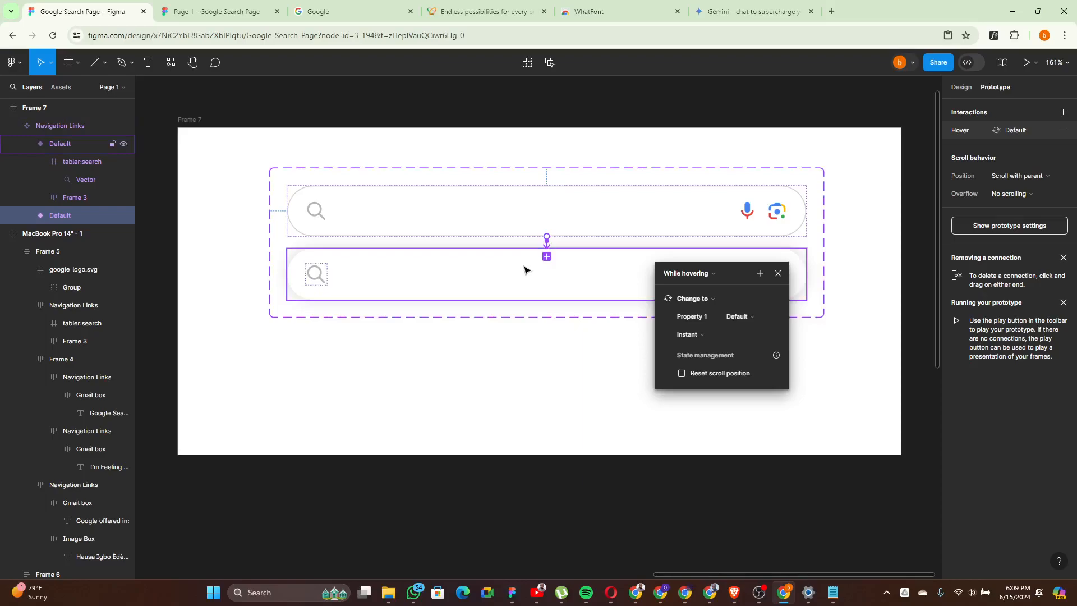
left_click(779, 273)
Replace the search bar in the MacBook Pro 14" - 1 frame with a copy of the upper search bar variant.
left_click(960, 88)
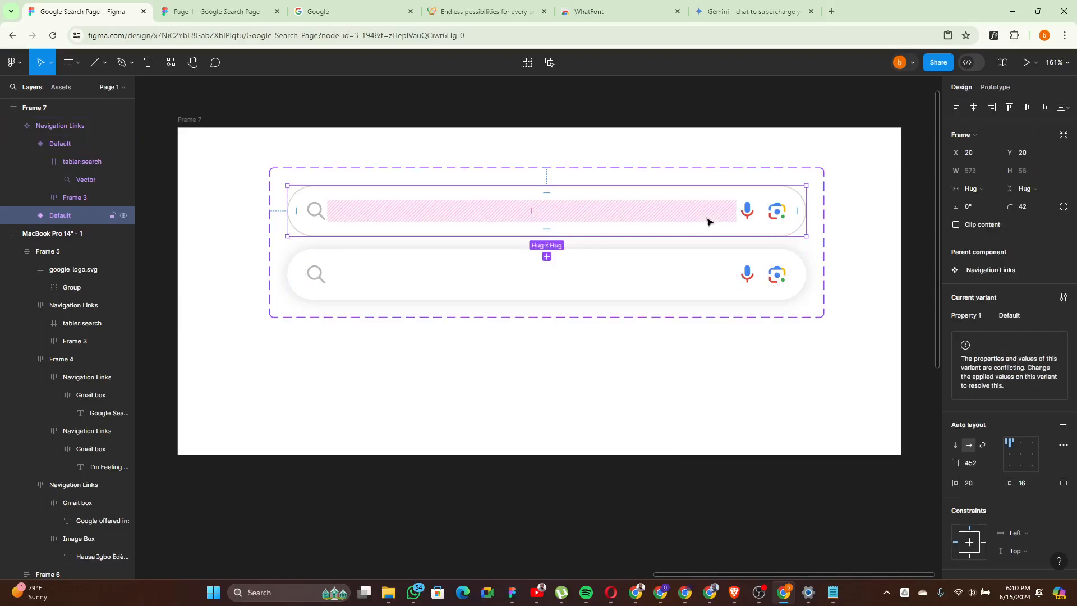
right_click(767, 210)
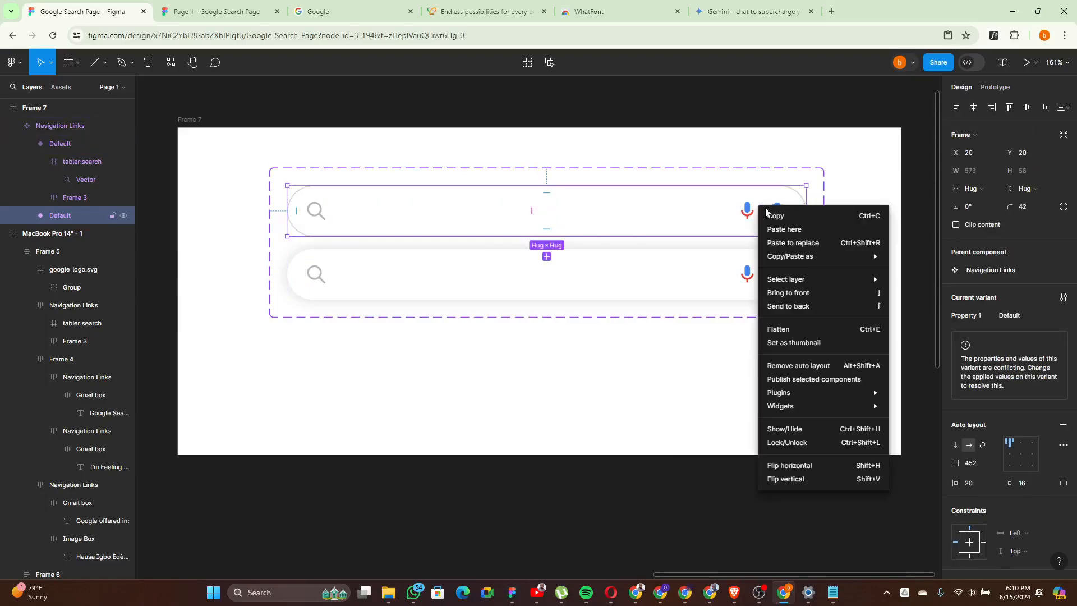
left_click(793, 218)
scroll(830, 285, "down", 3)
scroll(842, 299, "down", 3)
scroll(721, 332, "down", 2)
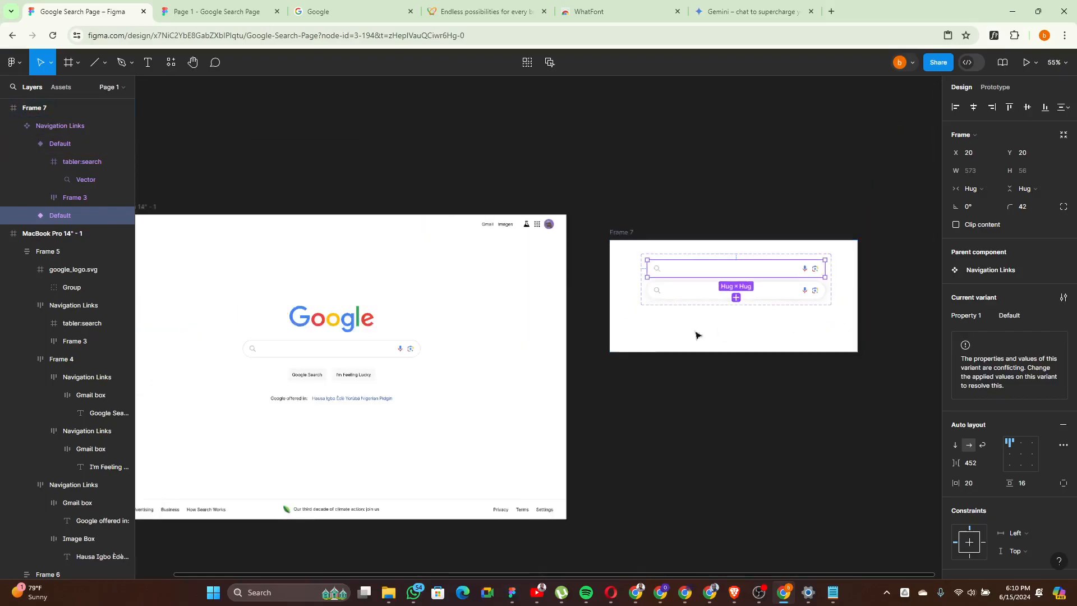
scroll(227, 368, "up", 5)
scroll(227, 367, "up", 3)
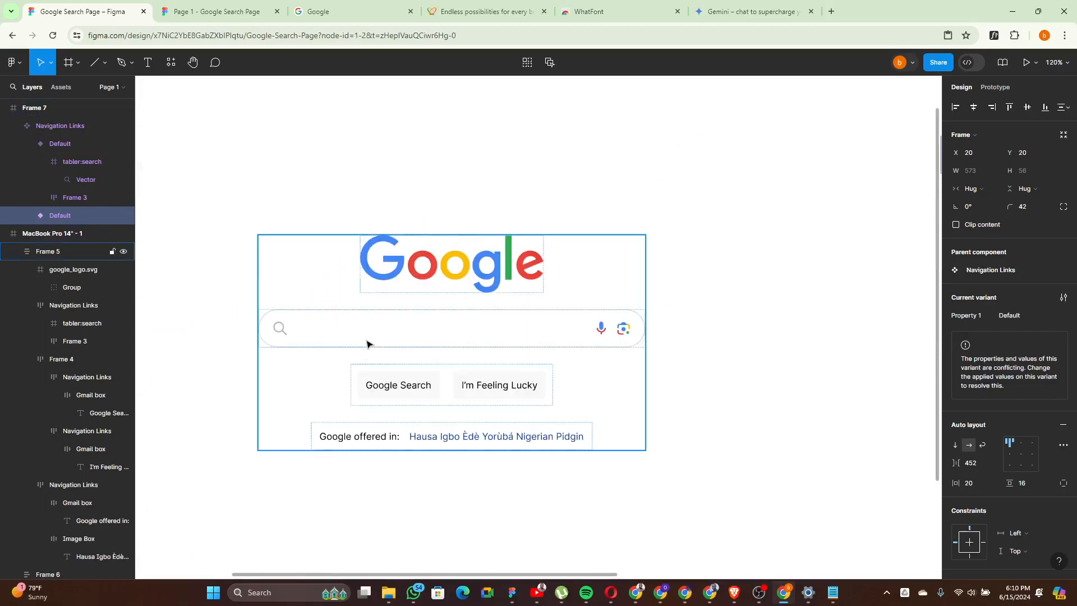
left_click(366, 343)
left_click(366, 343)
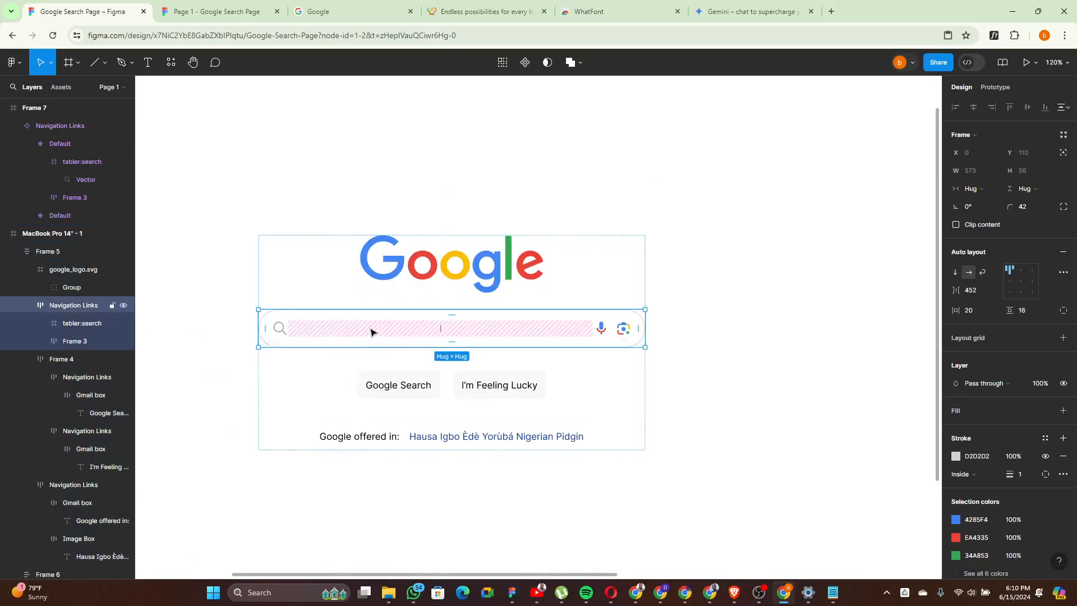
right_click(367, 332)
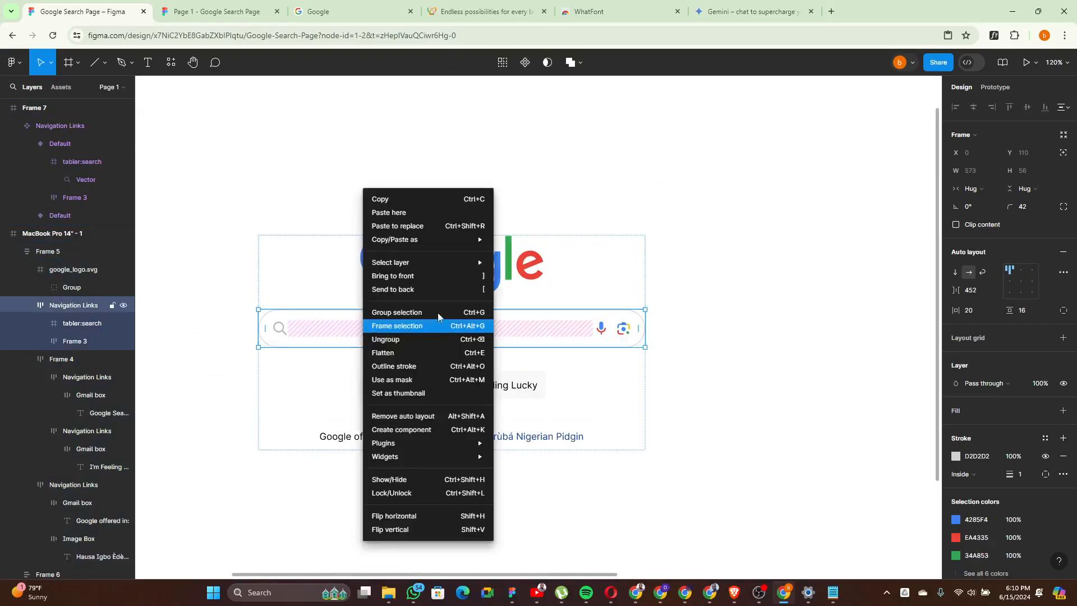
left_click(420, 226)
scroll(412, 300, "down", 2)
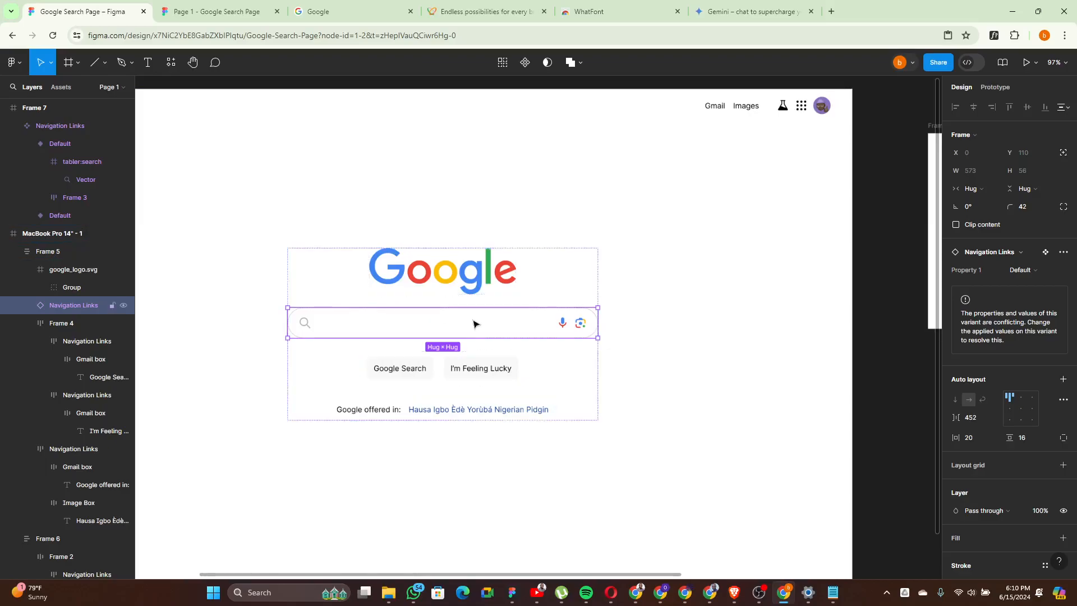
scroll(474, 323, "down", 1)
left_click(596, 360)
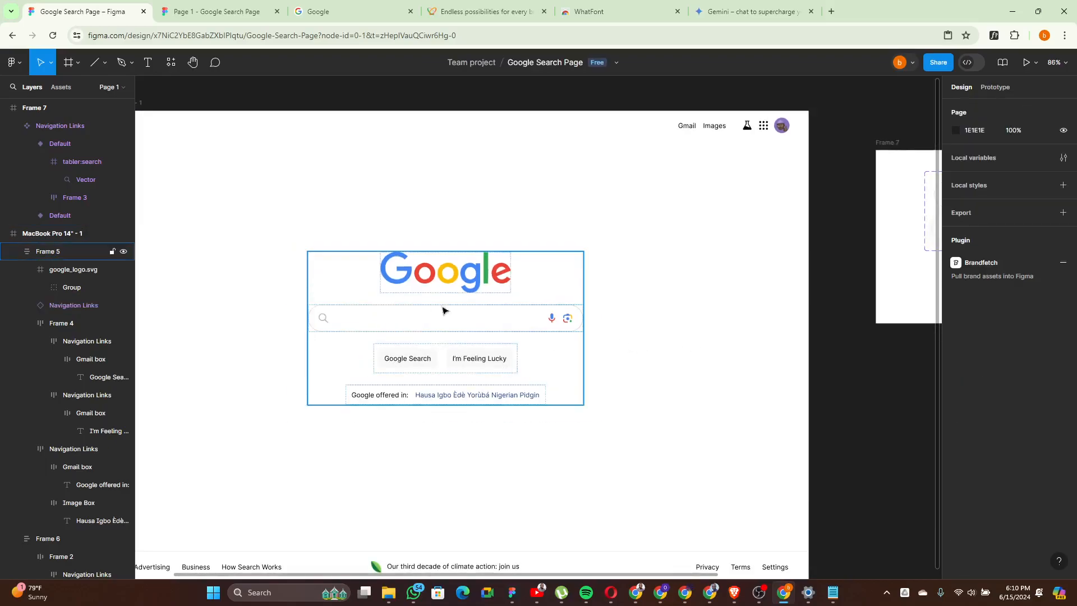
Compare the search bar's hover effect in the prototype preview with the live Google page.
left_click(184, 18)
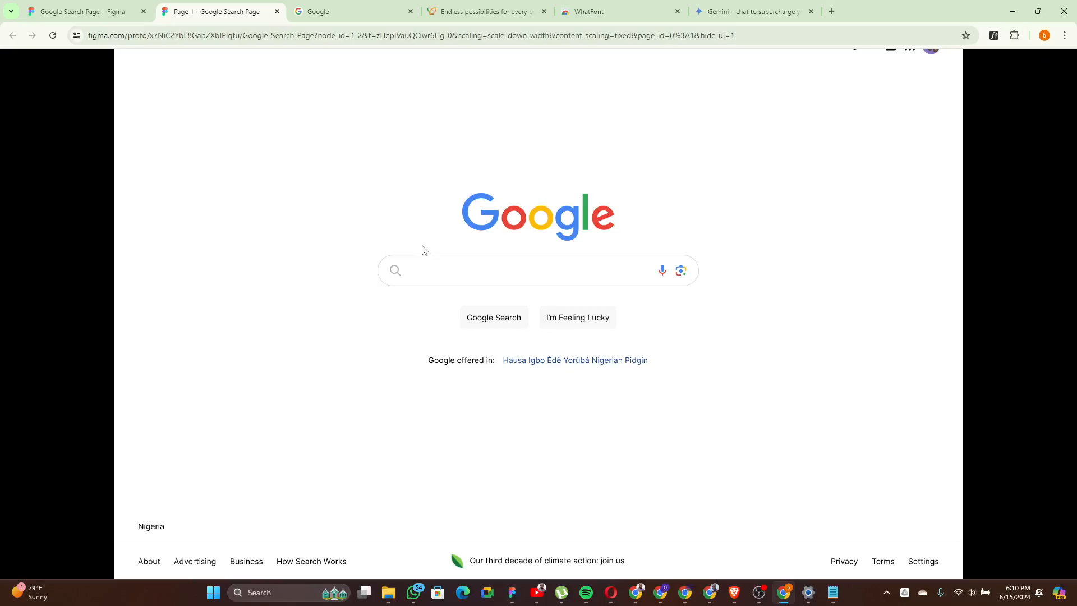
left_click(359, 11)
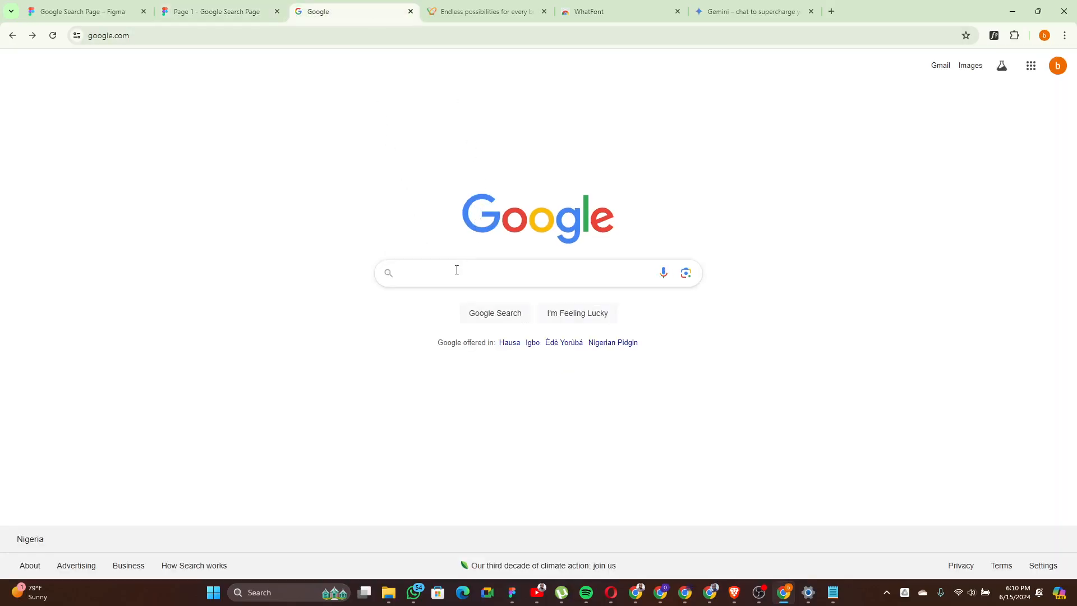
left_click(177, 14)
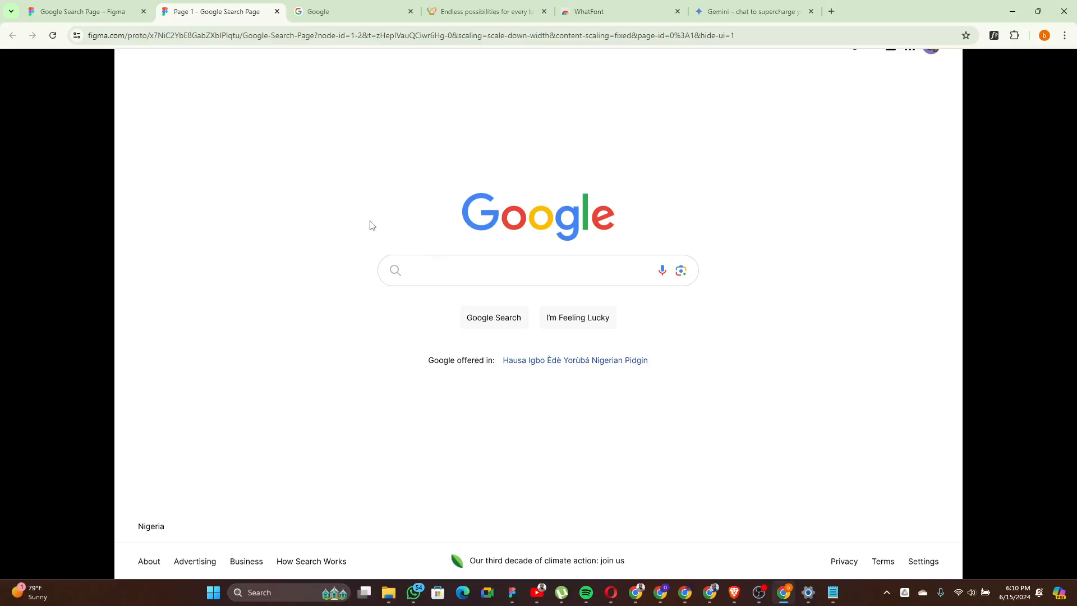
scroll(399, 193, "up", 1)
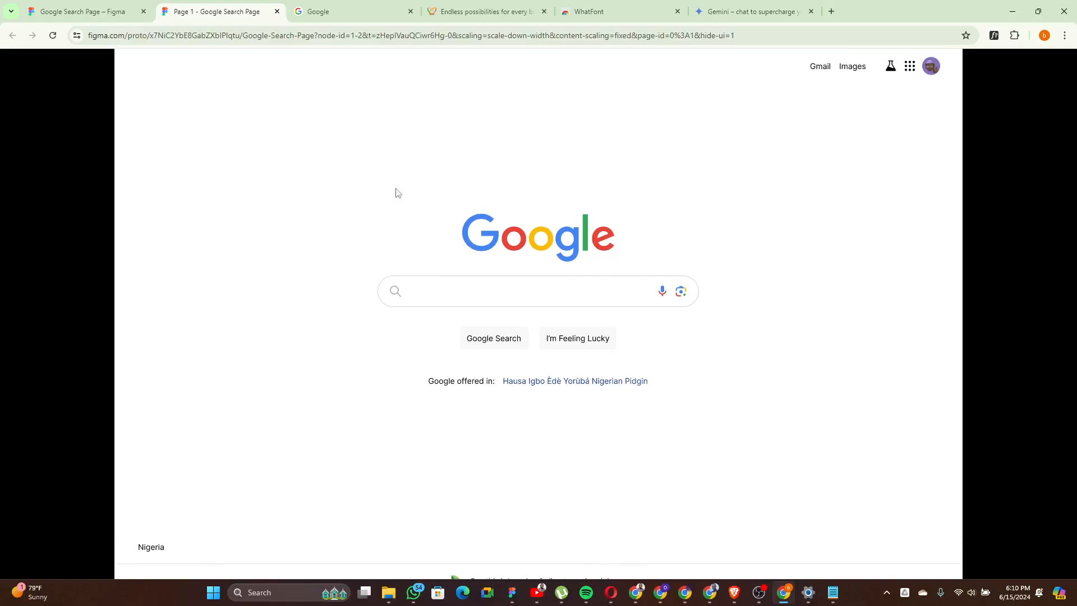
scroll(374, 196, "down", 1)
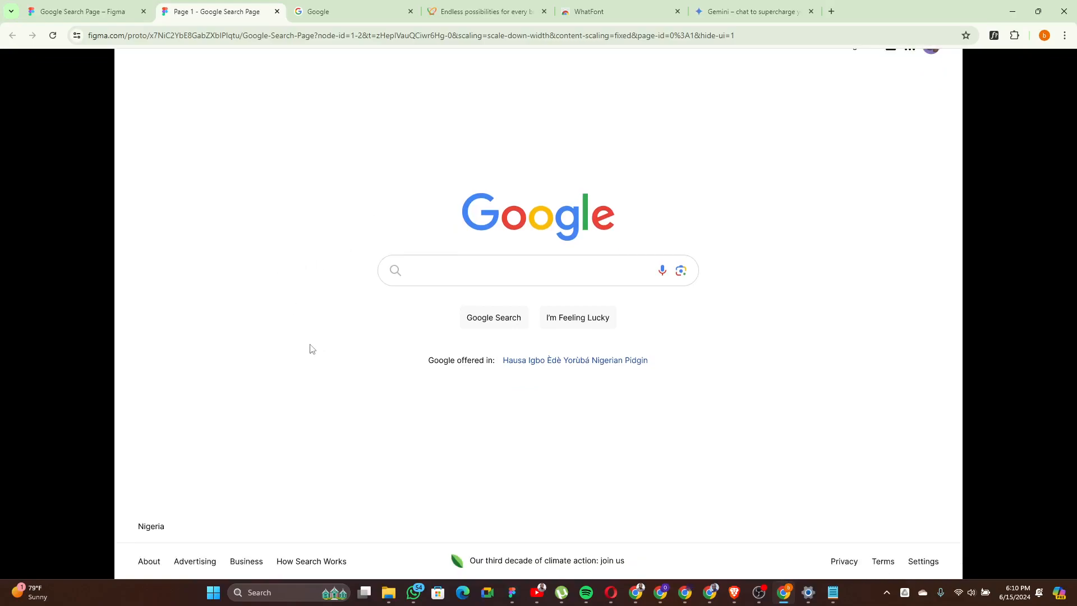
Add a light grey FBFBFB fill to the footer, Frame 6, of the Google page design.
left_click(91, 19)
scroll(435, 295, "down", 1)
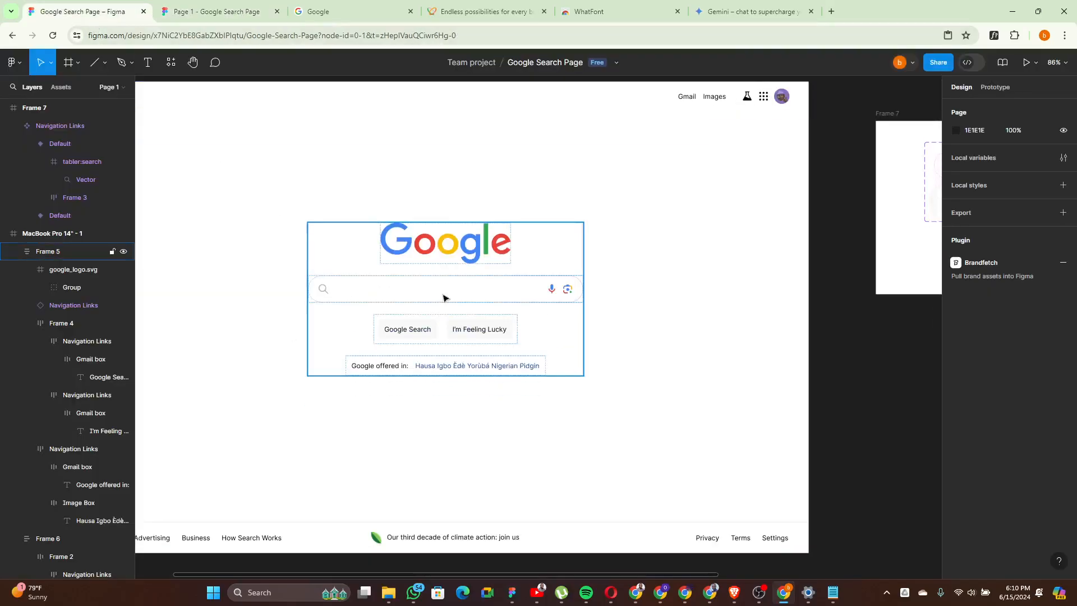
scroll(443, 296, "down", 2)
scroll(275, 425, "down", 3)
scroll(247, 409, "up", 5)
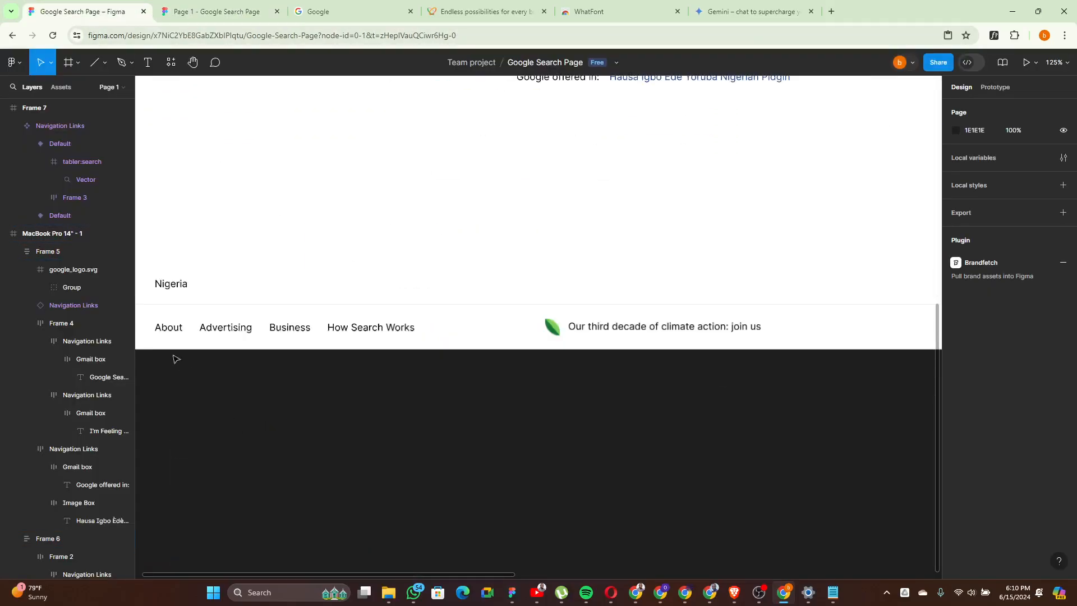
left_click(235, 295)
scroll(462, 284, "down", 4)
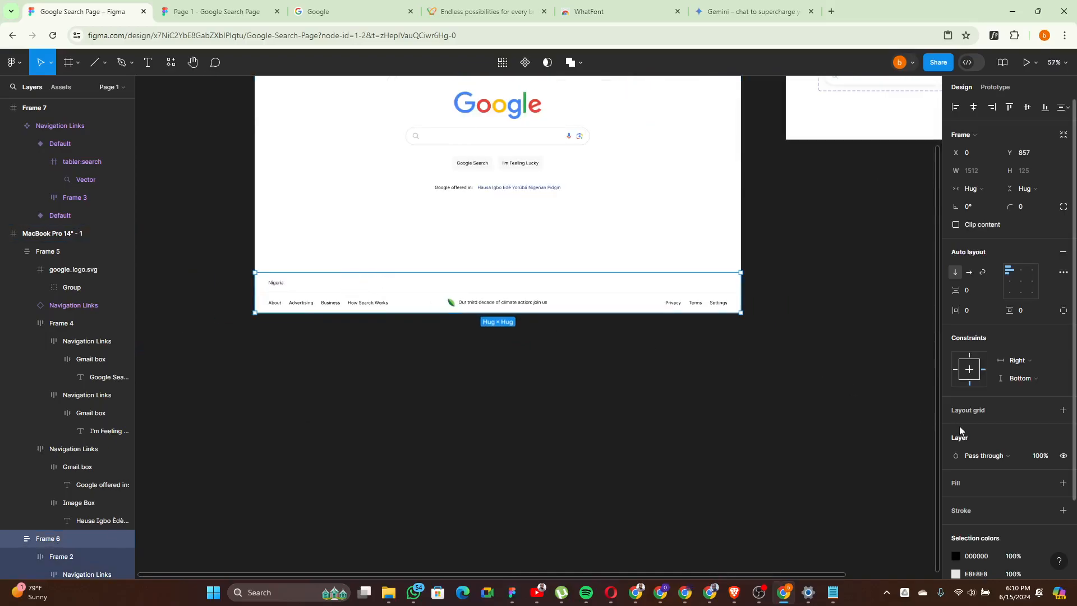
scroll(457, 312, "up", 2)
scroll(1029, 451, "down", 2)
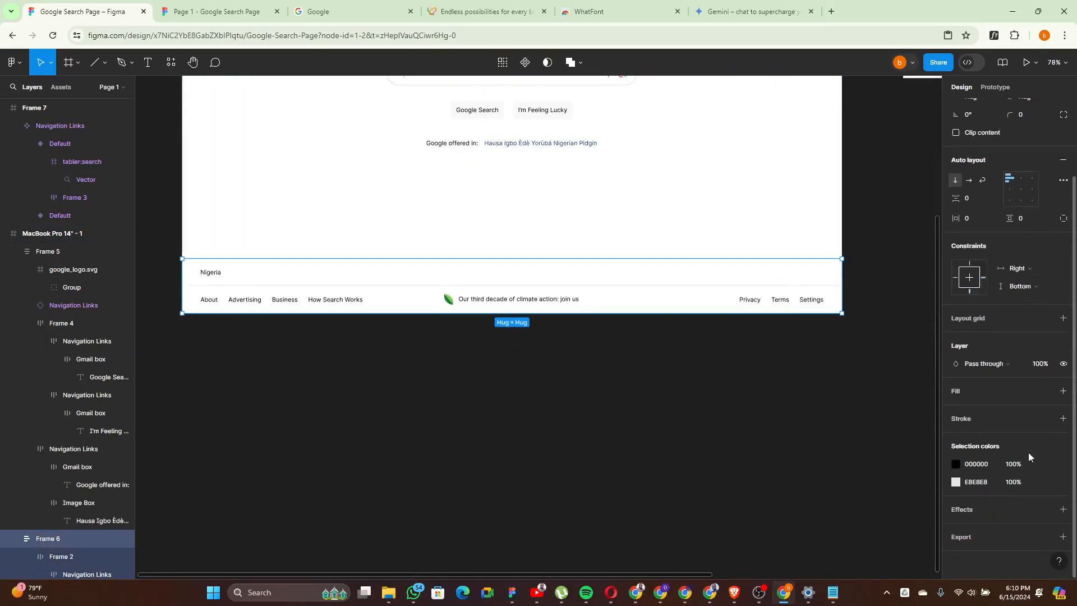
left_click(1062, 390)
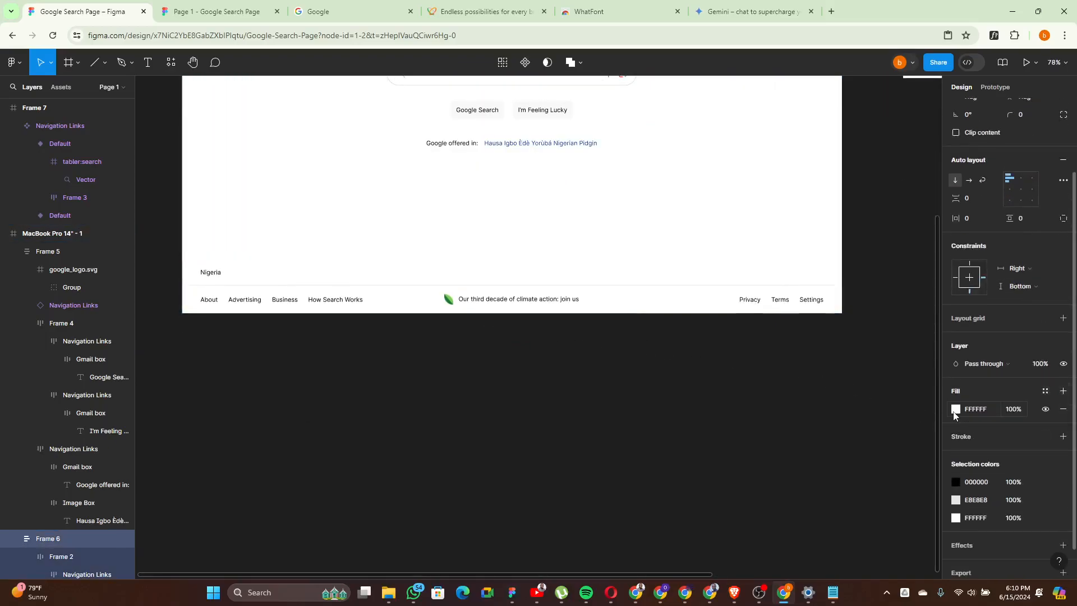
left_click(956, 409)
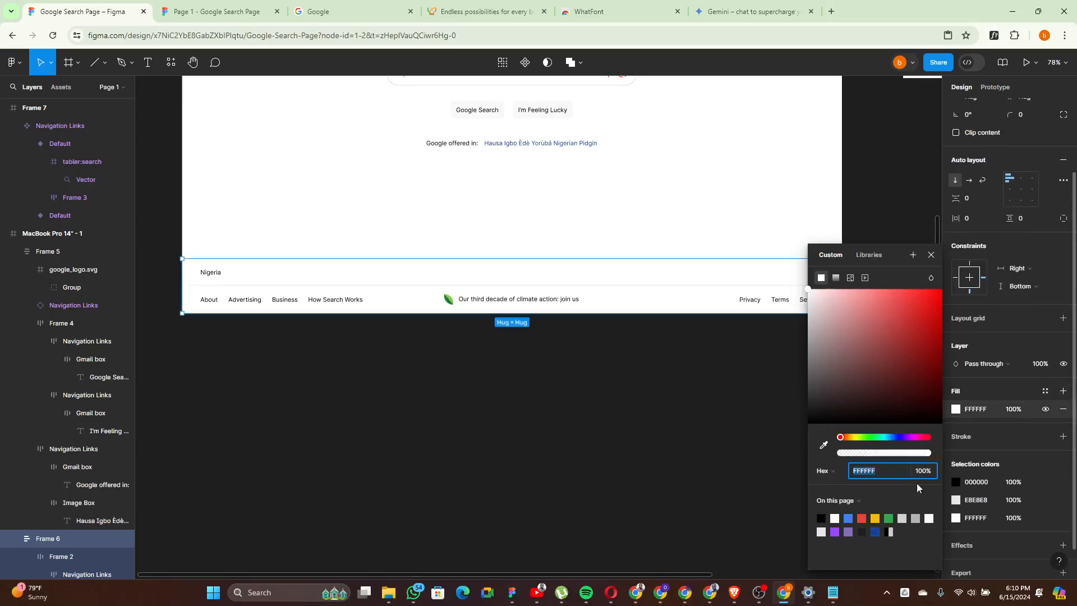
left_click(822, 530)
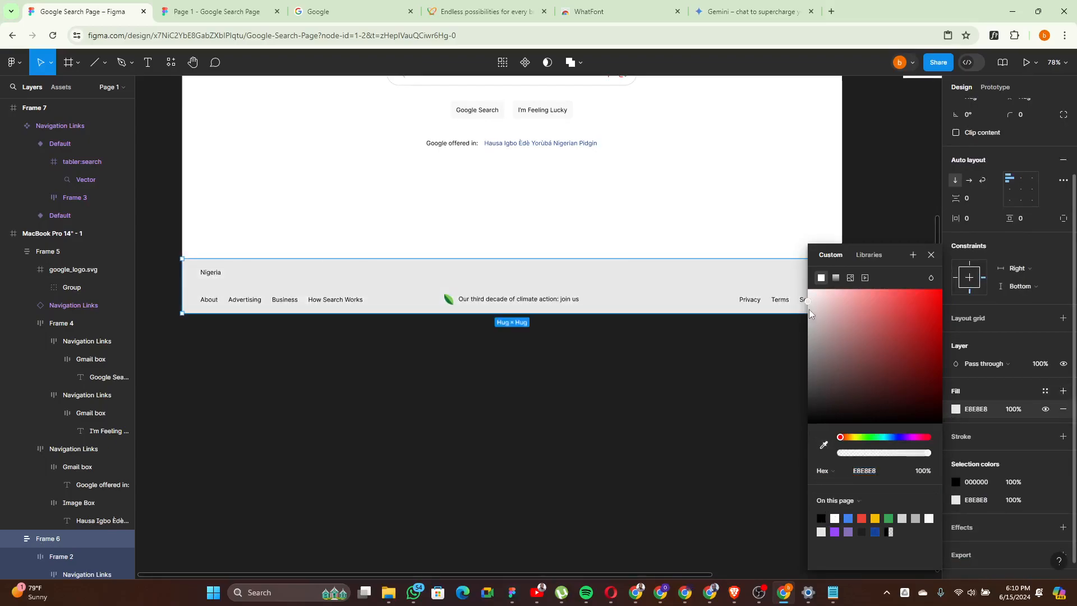
left_click_drag(807, 304, 801, 297)
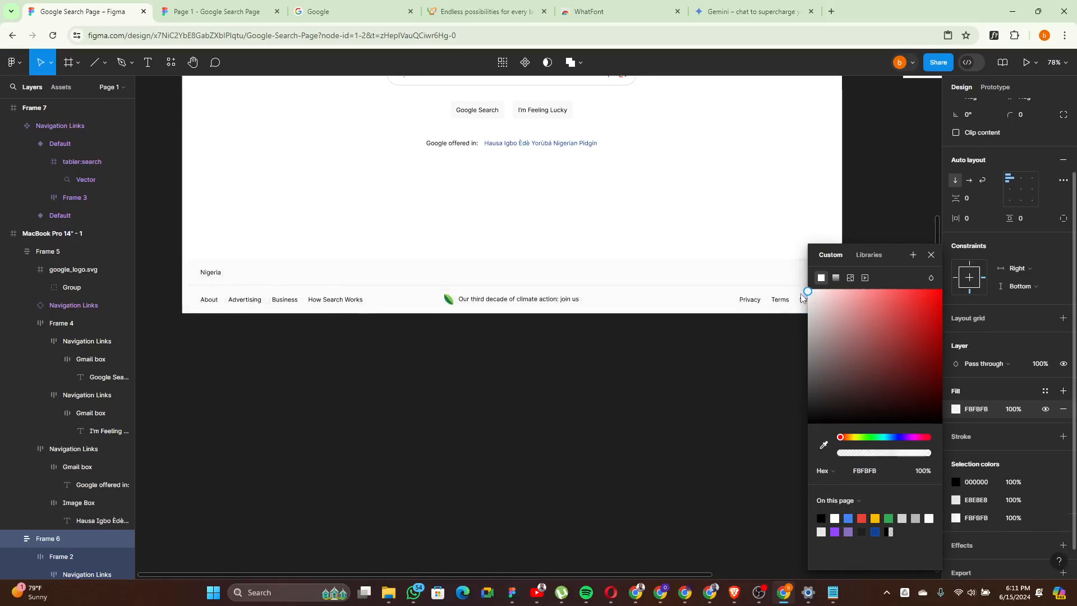
left_click(628, 433)
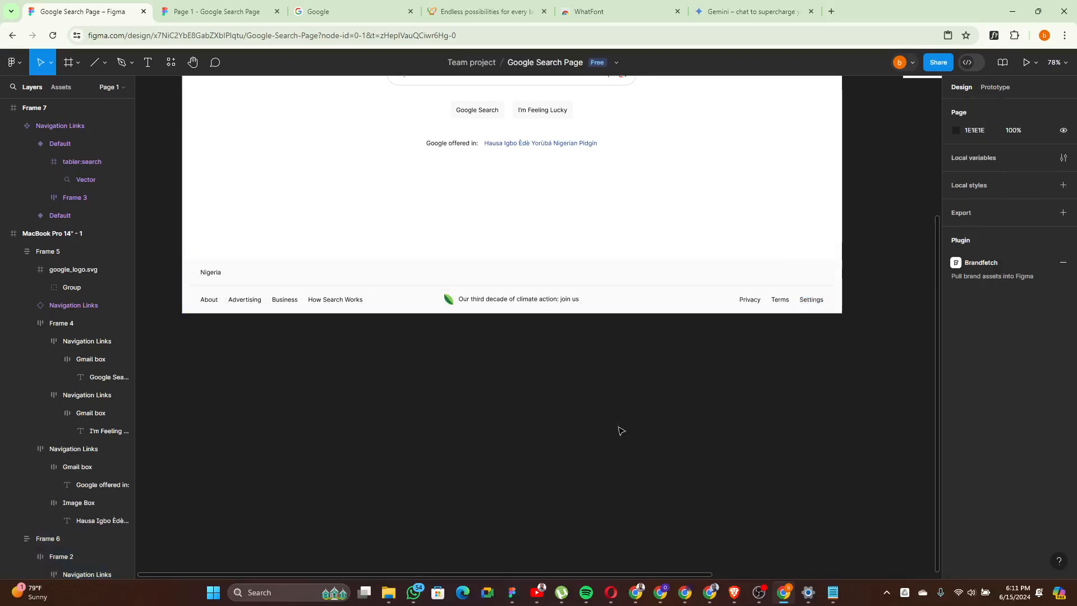
Check the footer's background in the prototype preview and return to the full page design.
left_click(192, 7)
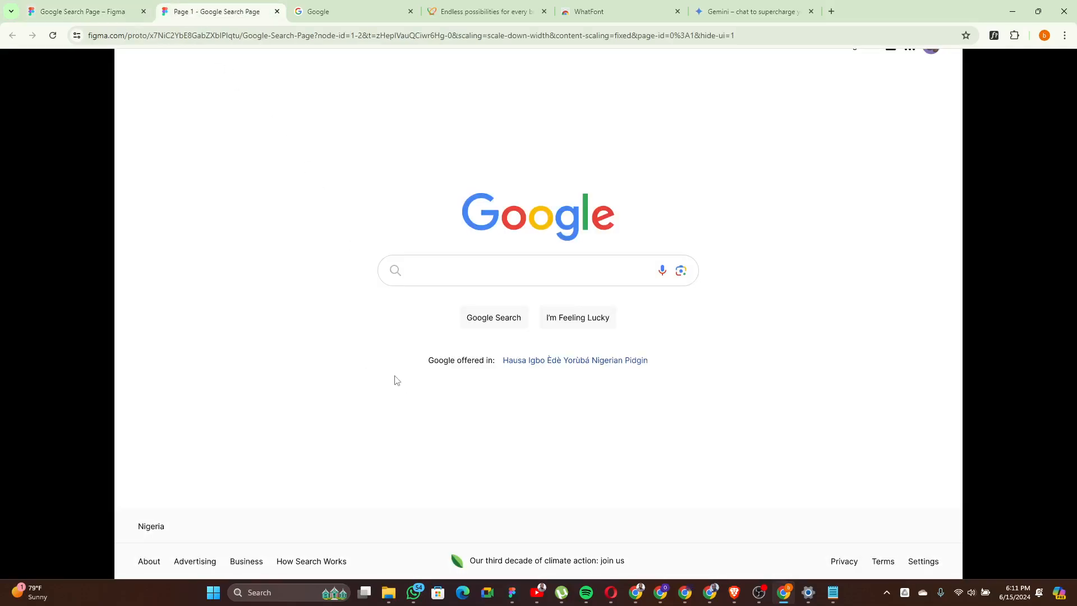
scroll(426, 414, "up", 1)
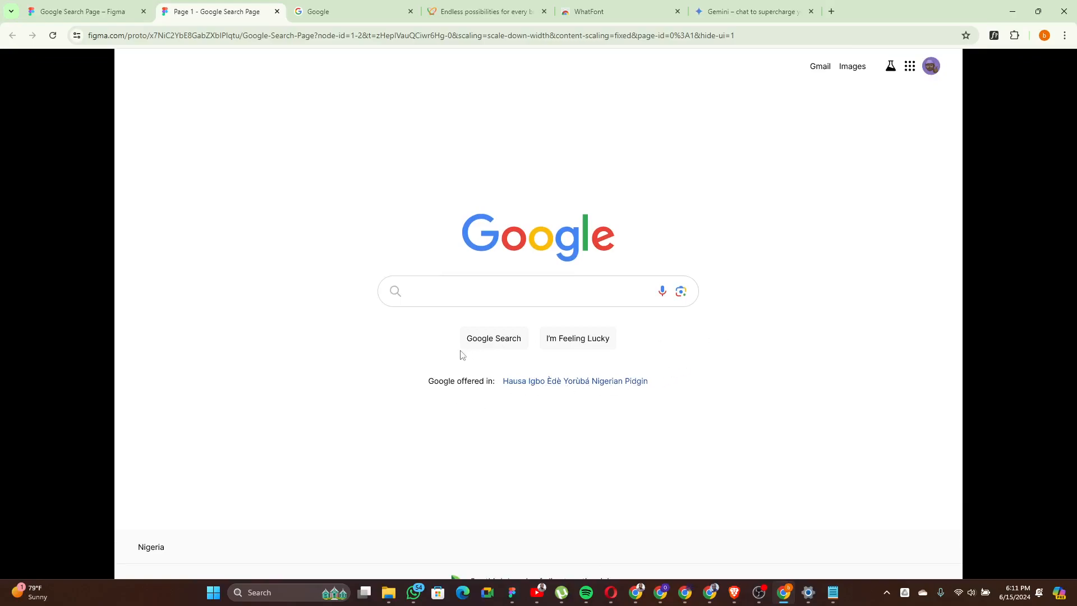
left_click(104, 8)
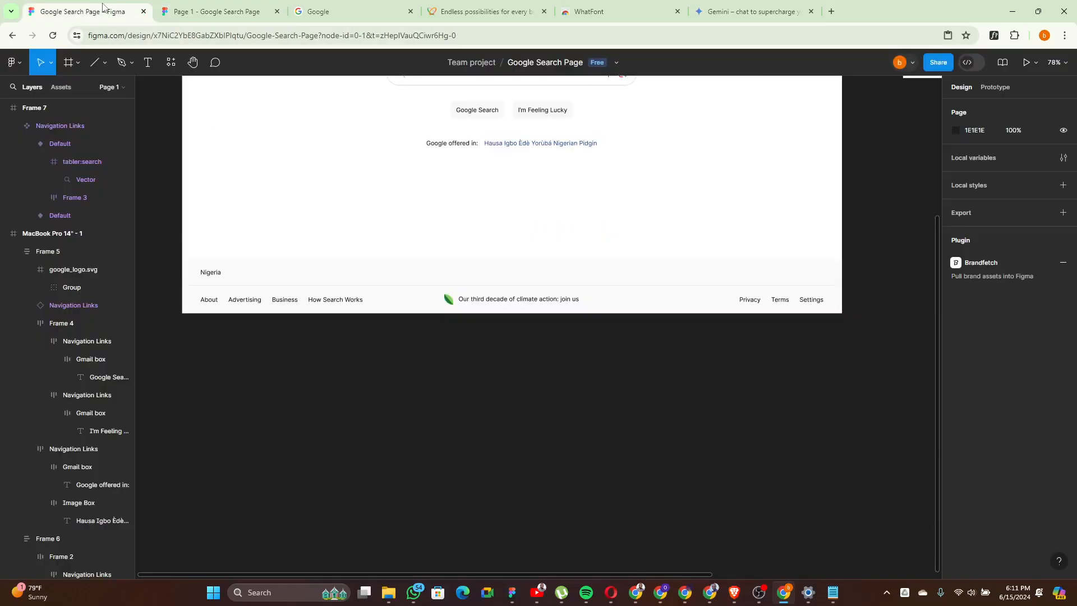
scroll(437, 325, "up", 3)
scroll(418, 437, "down", 3)
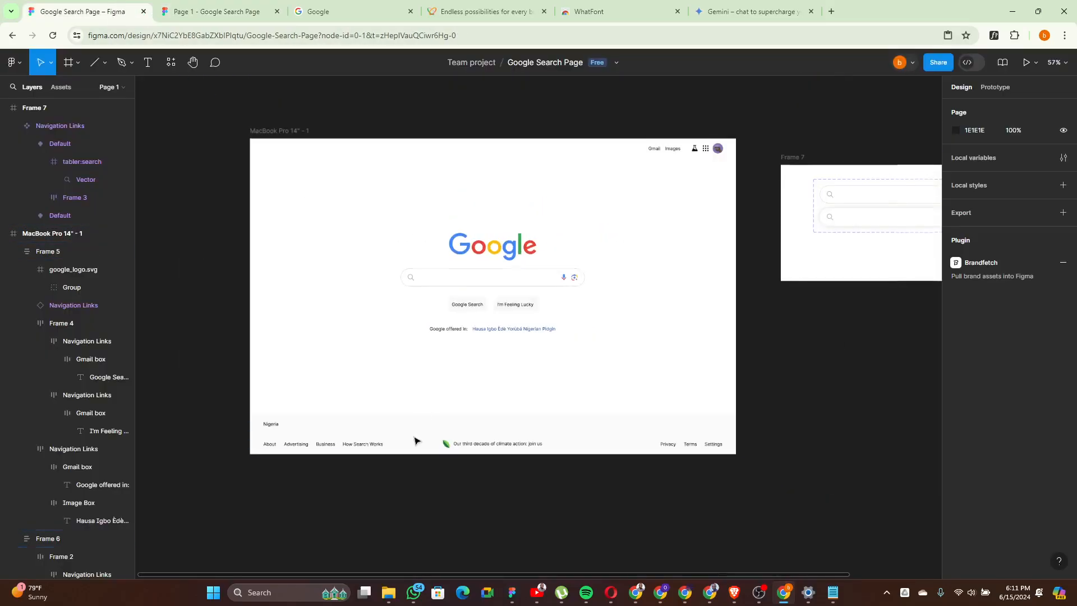